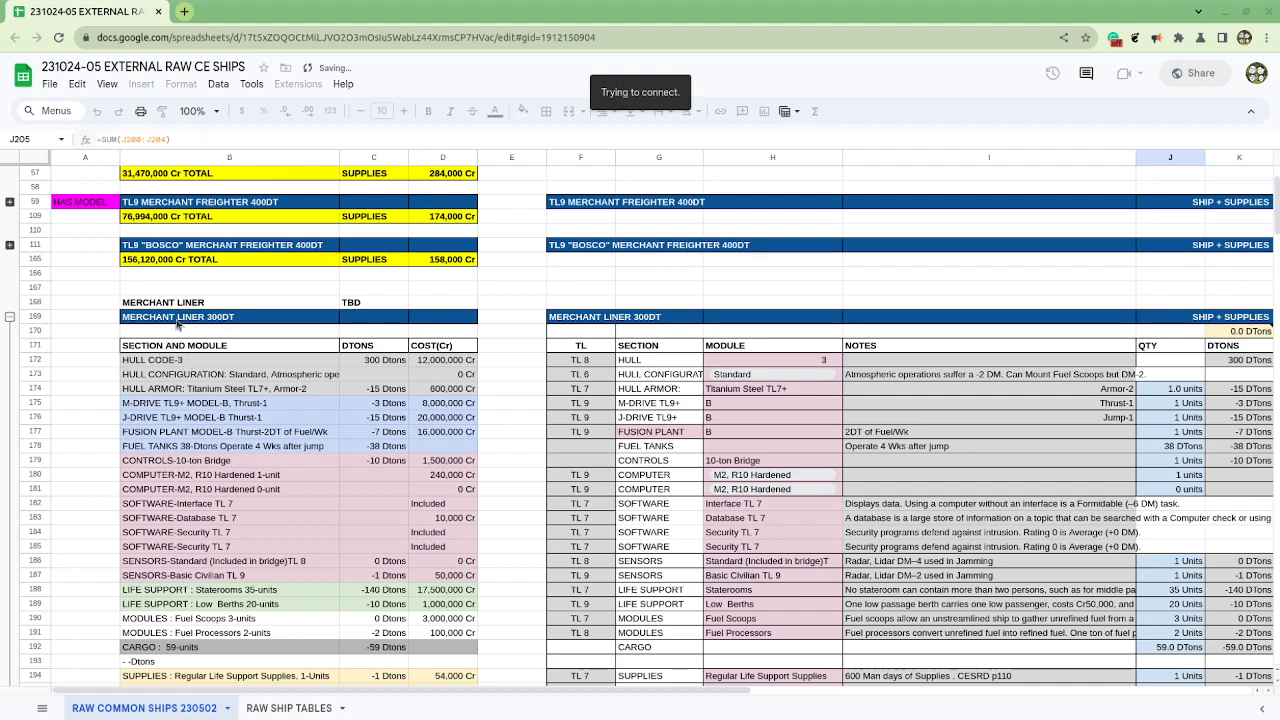
# Step: Examine the Merchant Liner 300DT block in the ship spreadsheet, from its title row across to the cargo quantity in J192
pyautogui.moveTo(148, 305); pyautogui.dragTo(379, 306)
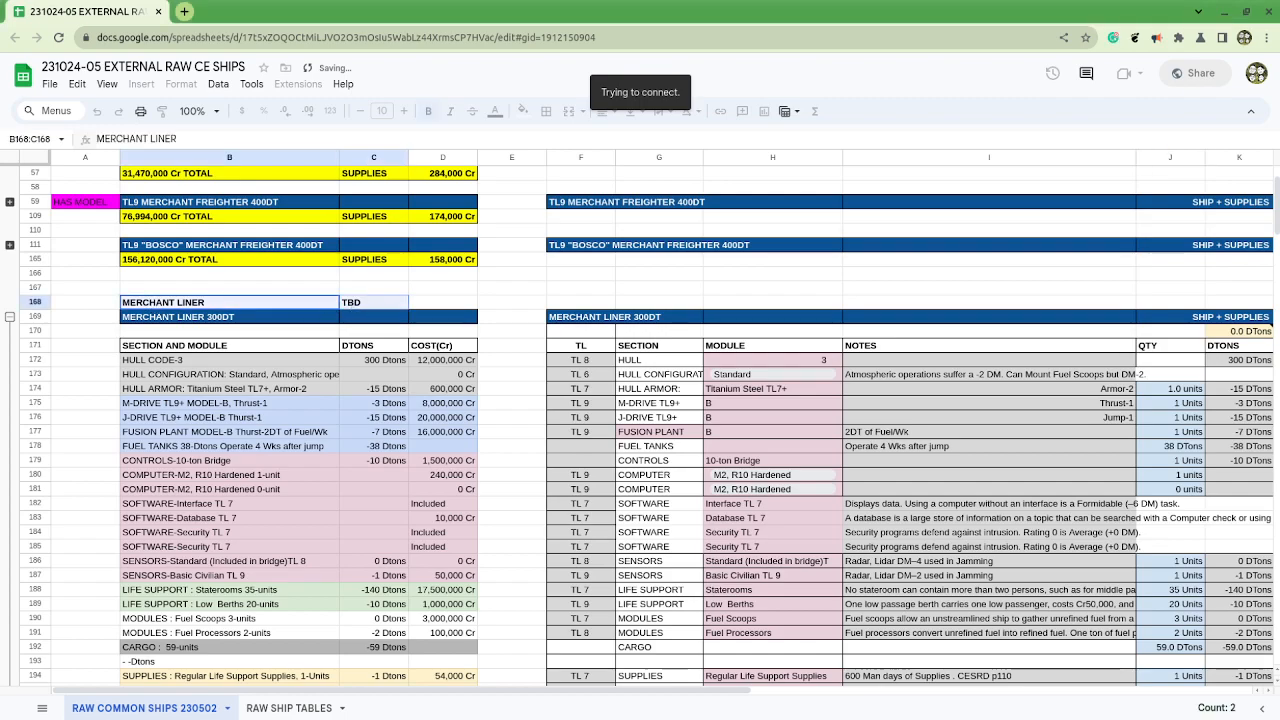
pyautogui.hotkey('ctrl', 'z')
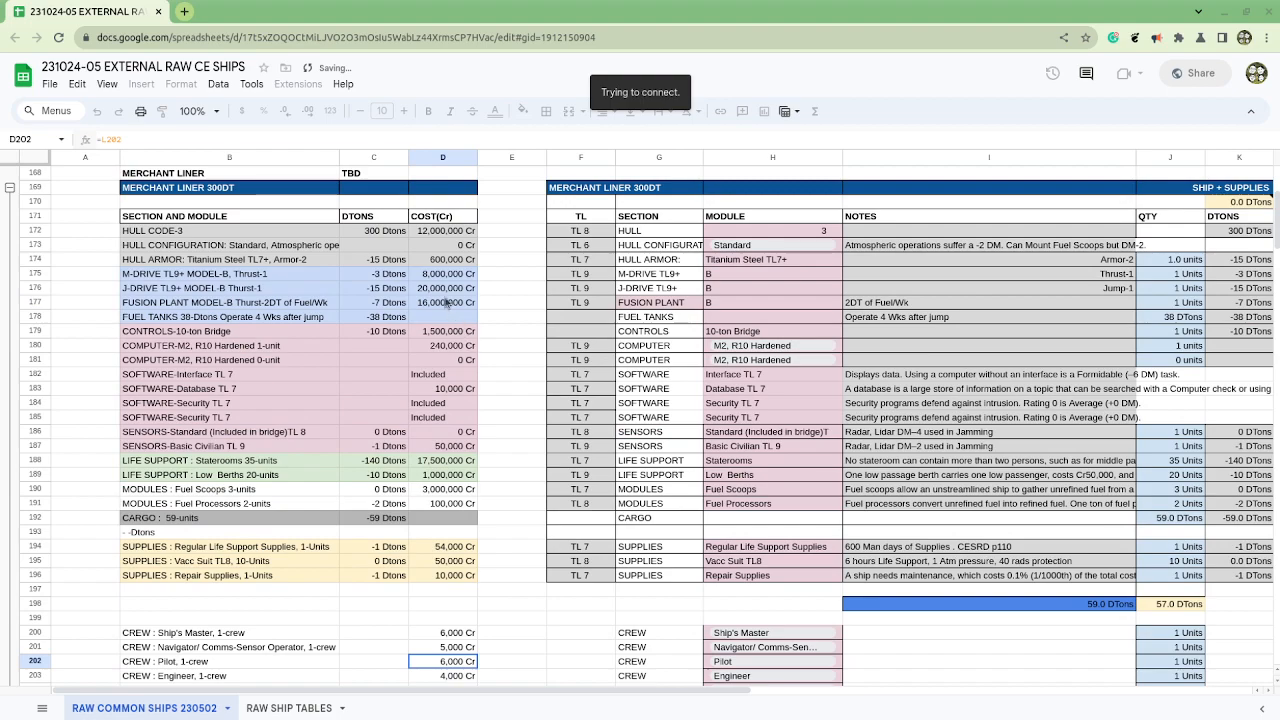
pyautogui.click(174, 194)
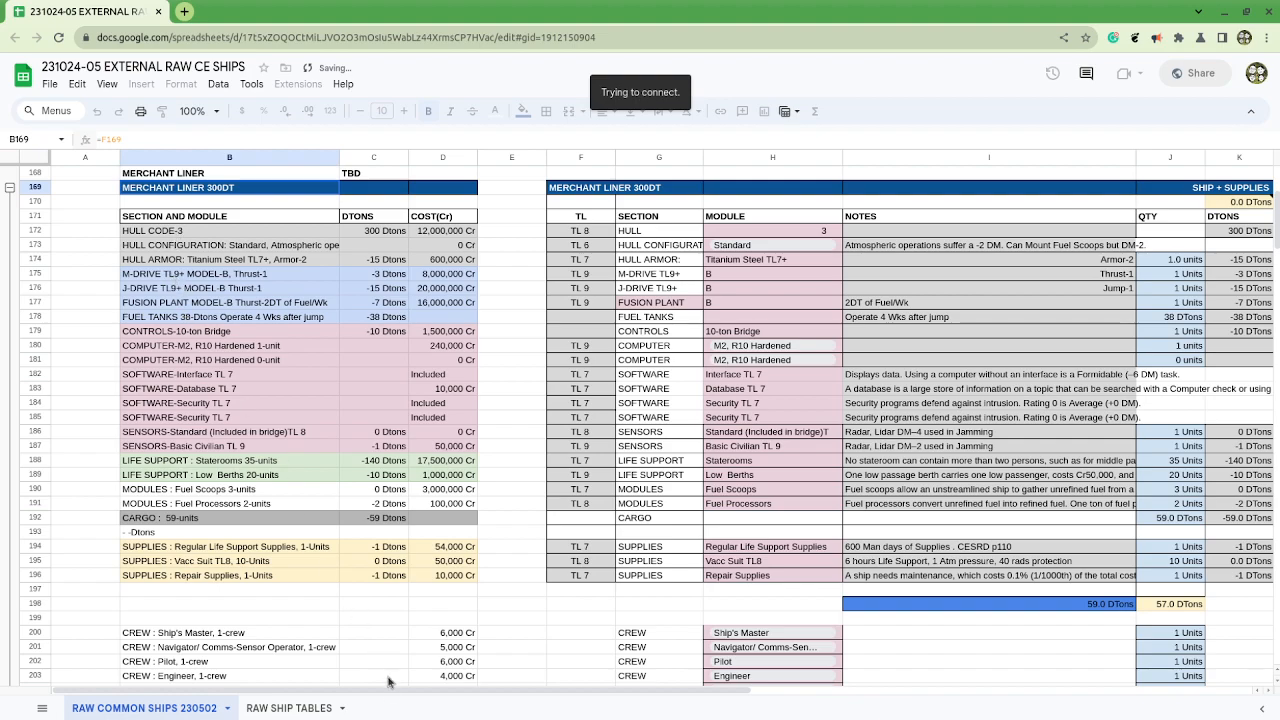
pyautogui.moveTo(384, 692); pyautogui.dragTo(599, 716)
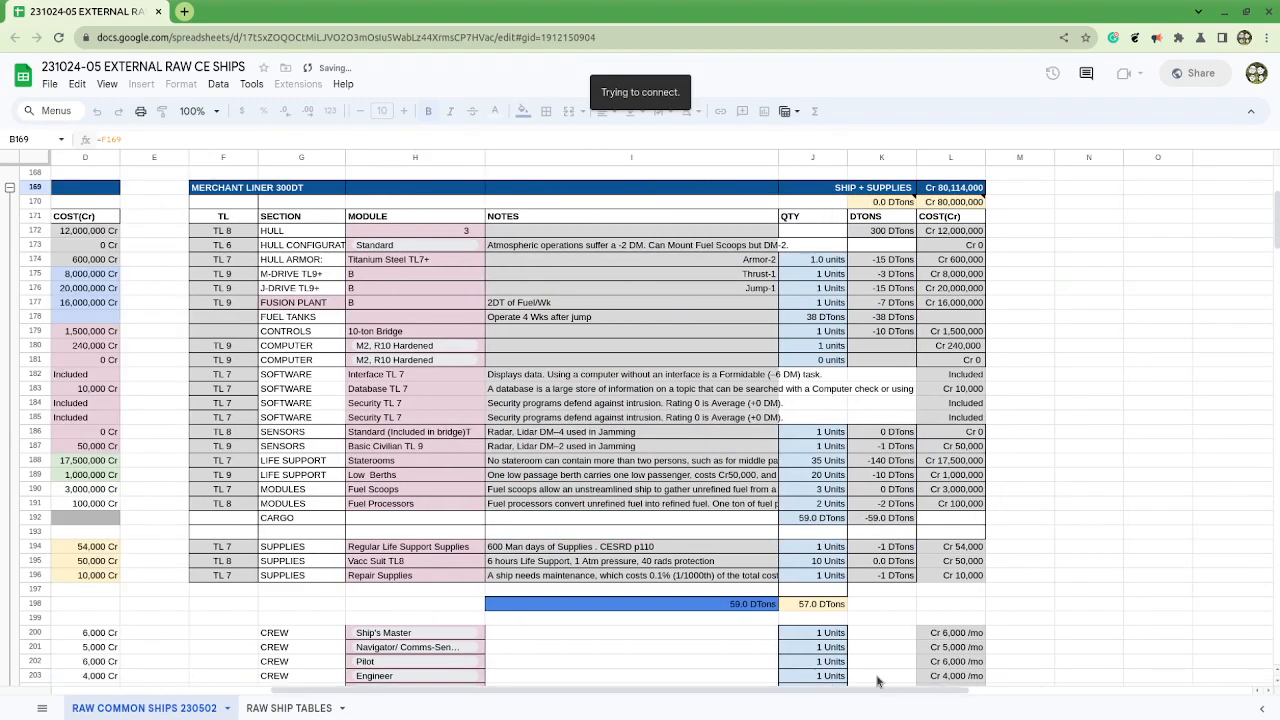
pyautogui.click(825, 519)
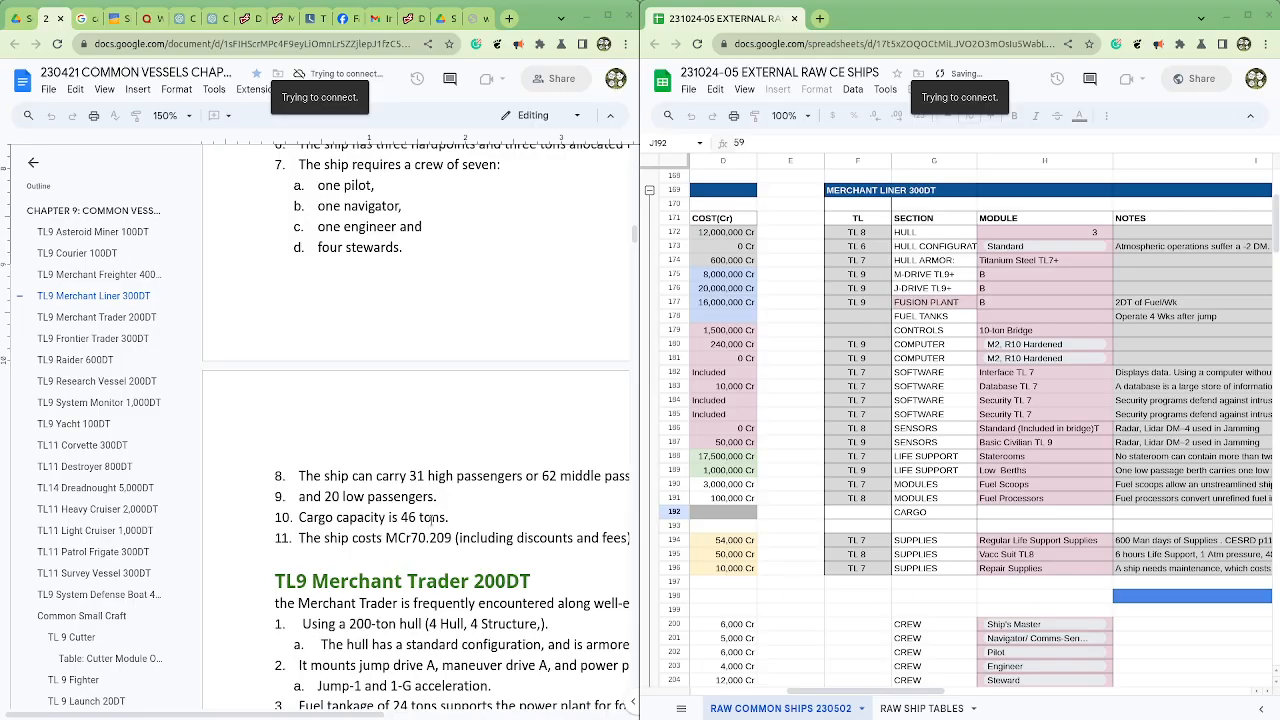
# Step: Read the TL9 Merchant Liner 300DT specifications in the Common Vessels document alongside the ship spreadsheet
pyautogui.scroll(3, 432, 518)
pyautogui.moveTo(190, 715); pyautogui.dragTo(332, 715)
pyautogui.scroll(1, 329, 510)
pyautogui.scroll(4, 329, 510)
pyautogui.scroll(-4, 328, 509)
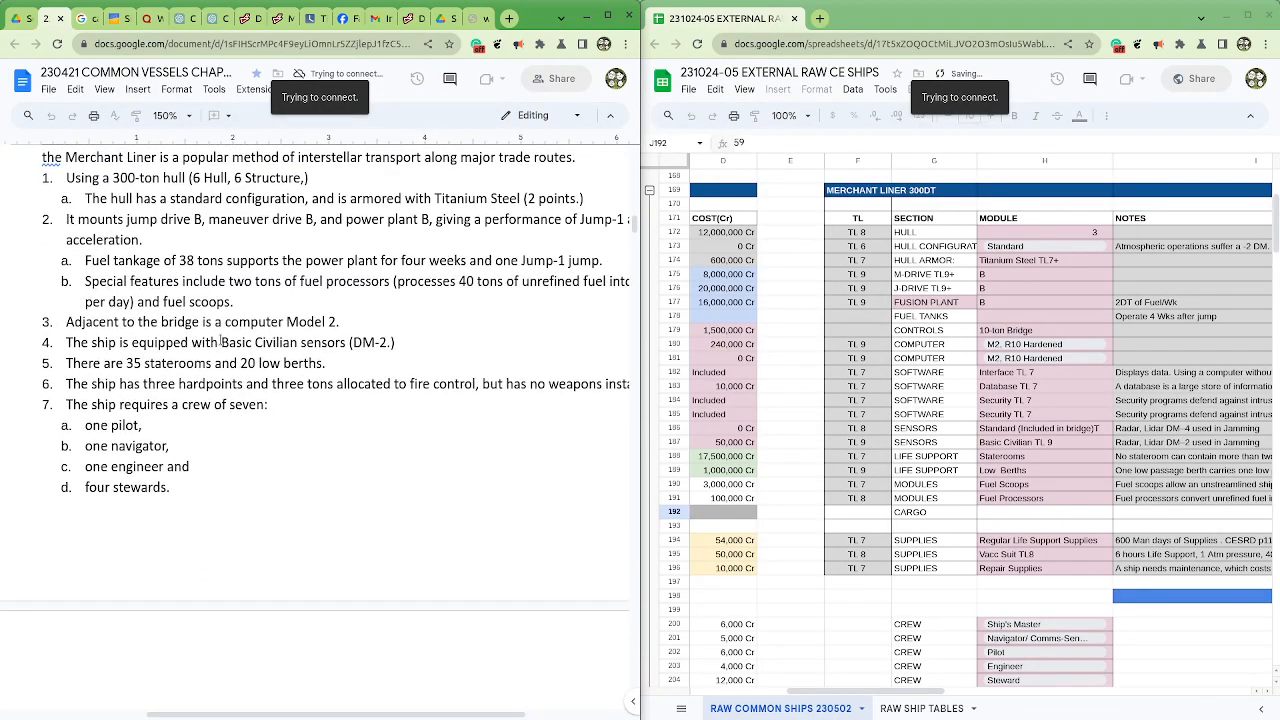
pyautogui.scroll(2, 220, 342)
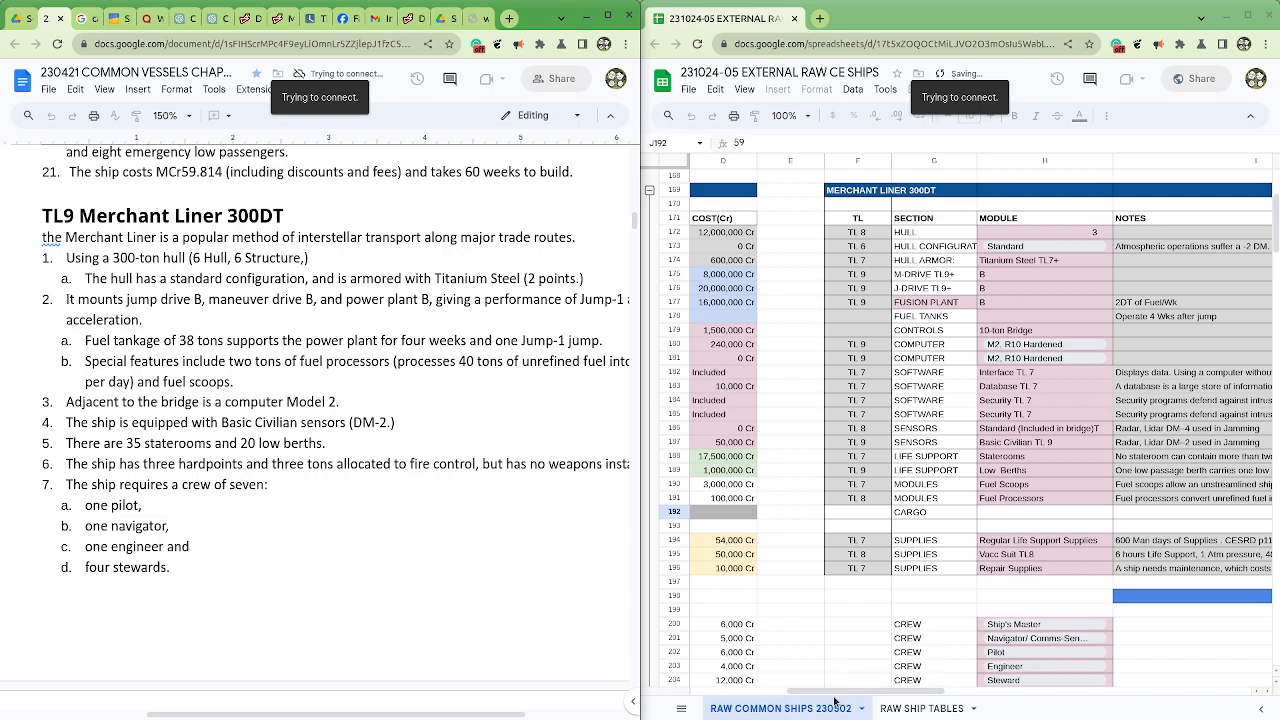
pyautogui.moveTo(835, 698); pyautogui.dragTo(884, 704)
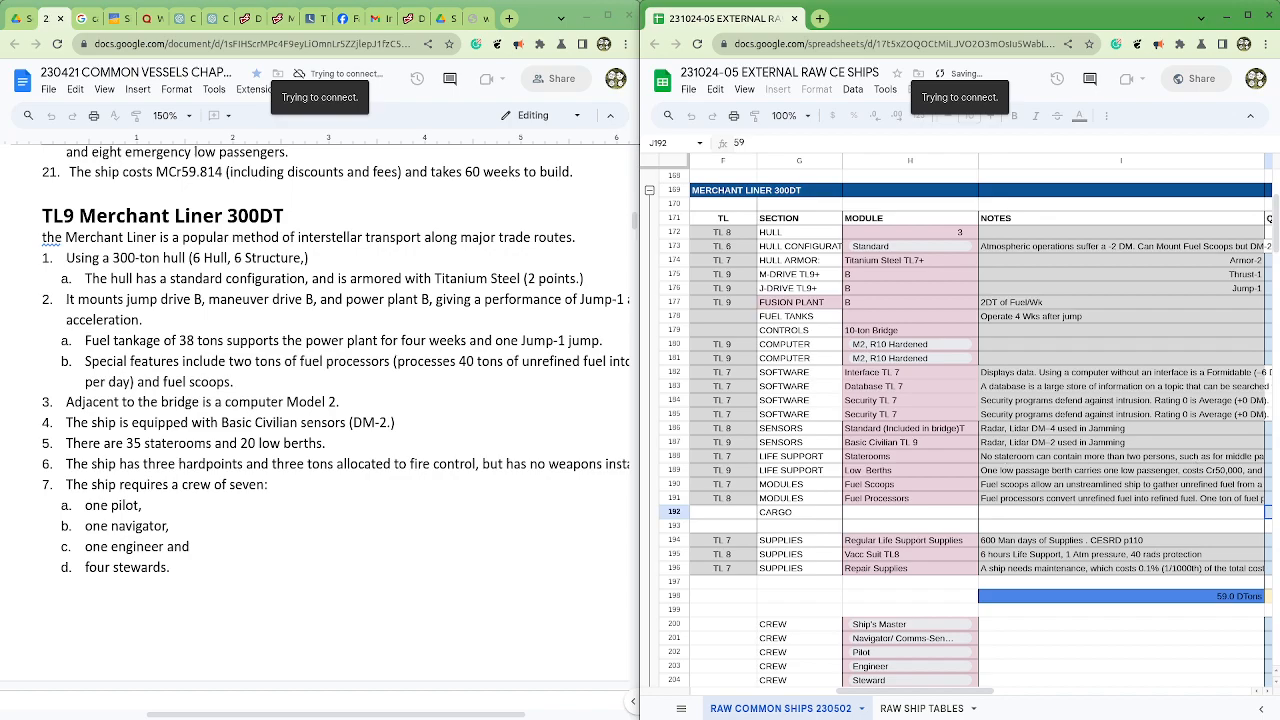
# Step: Switch to the Cepheus Engine reference PDF and read the TL9 Merchant Liner entry, highlighting its drives, power plant and fuel tankage
pyautogui.hotkey('alt', 'Tab')
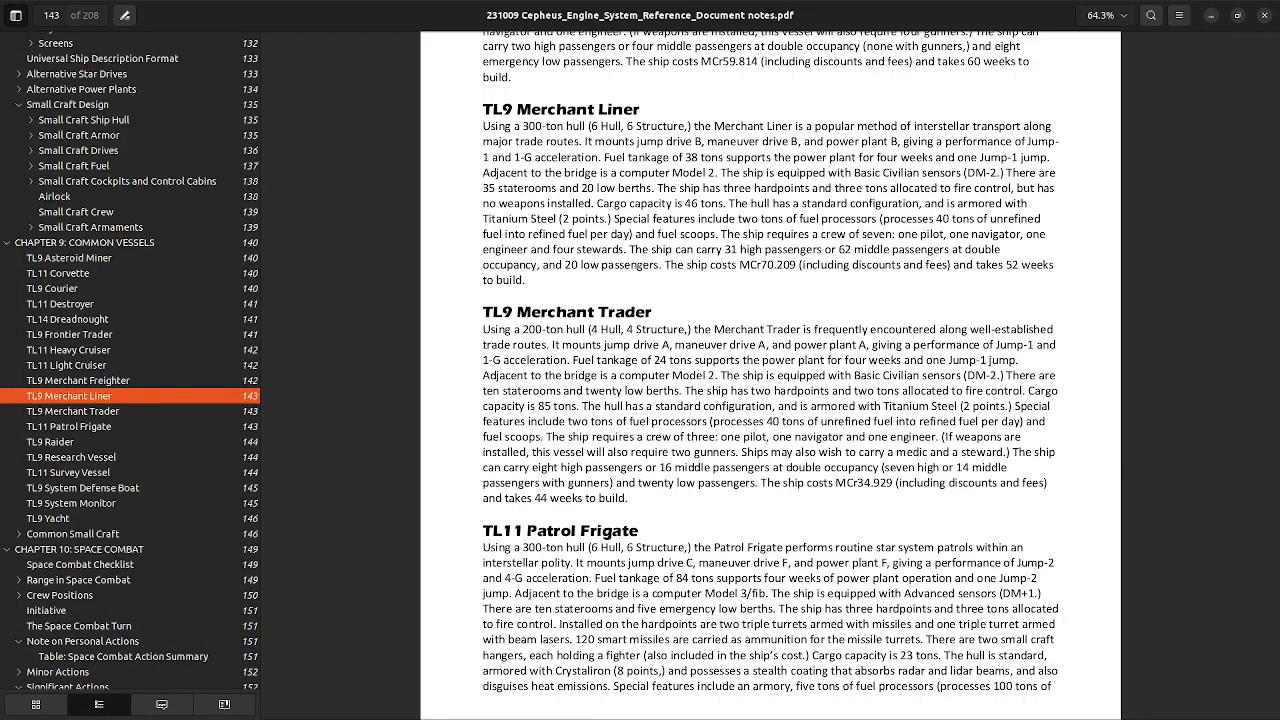
pyautogui.moveTo(483, 126); pyautogui.dragTo(536, 292)
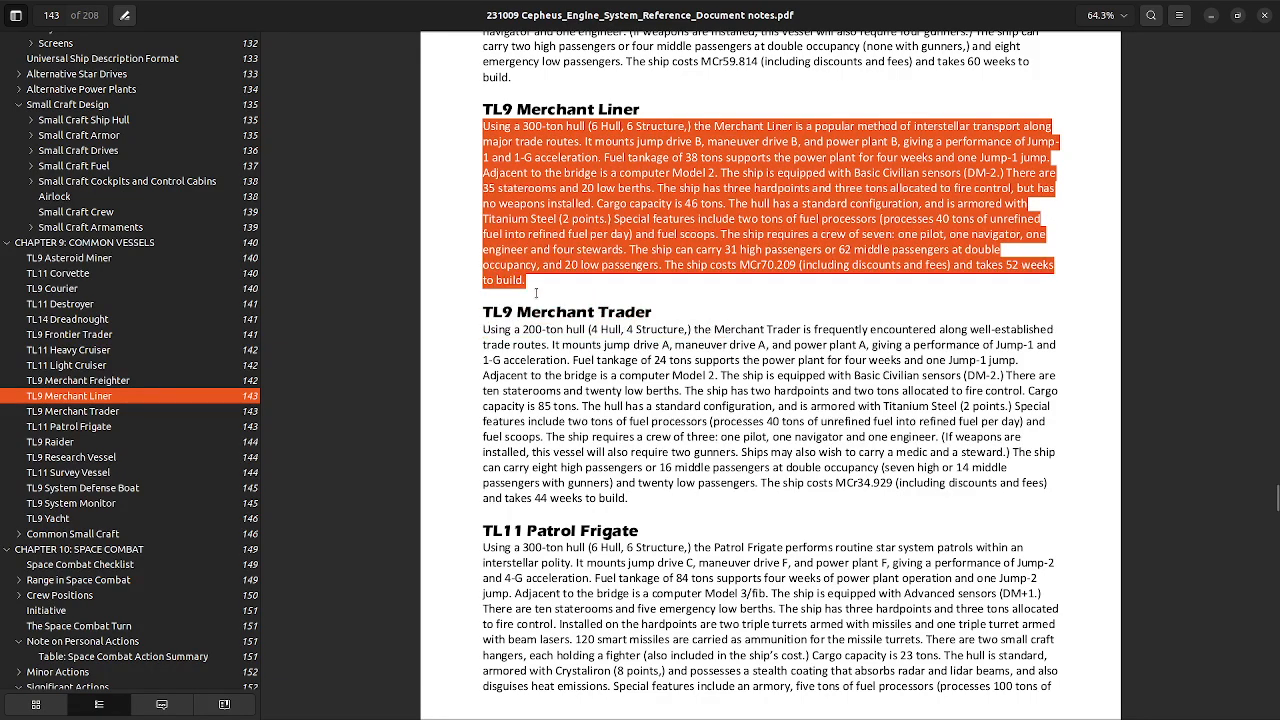
pyautogui.click(646, 233)
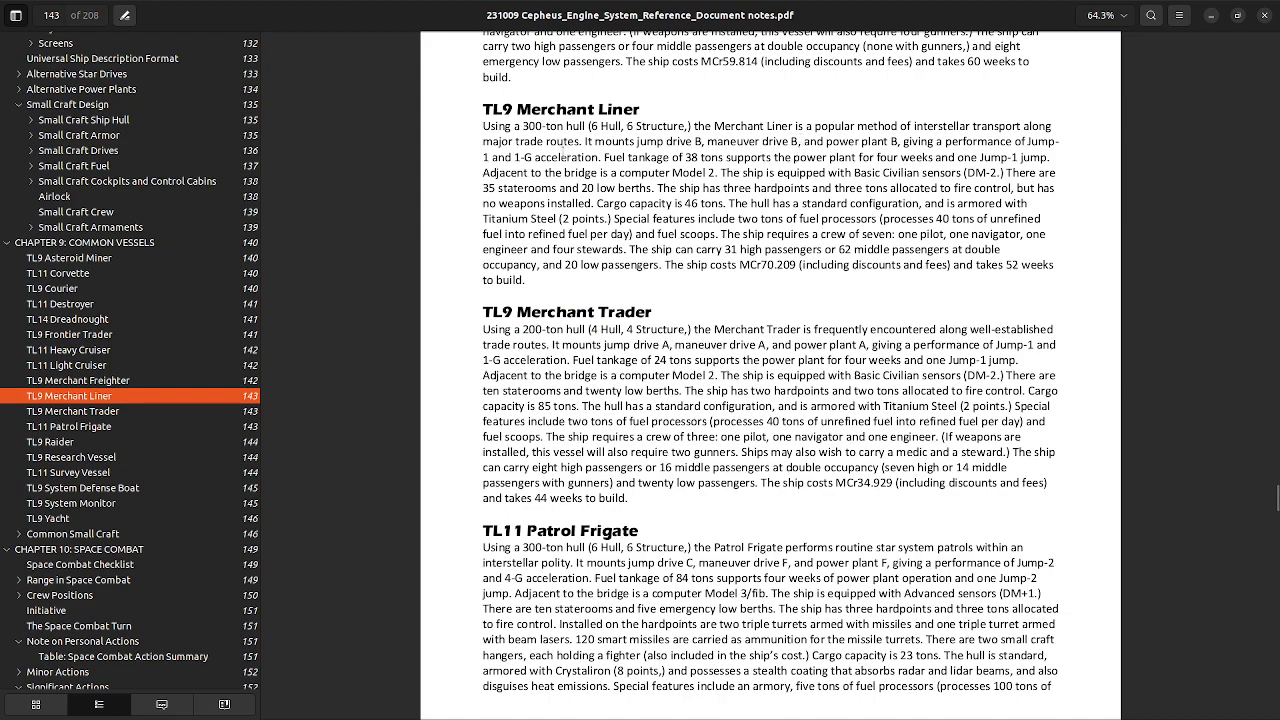
pyautogui.moveTo(584, 142); pyautogui.dragTo(900, 142)
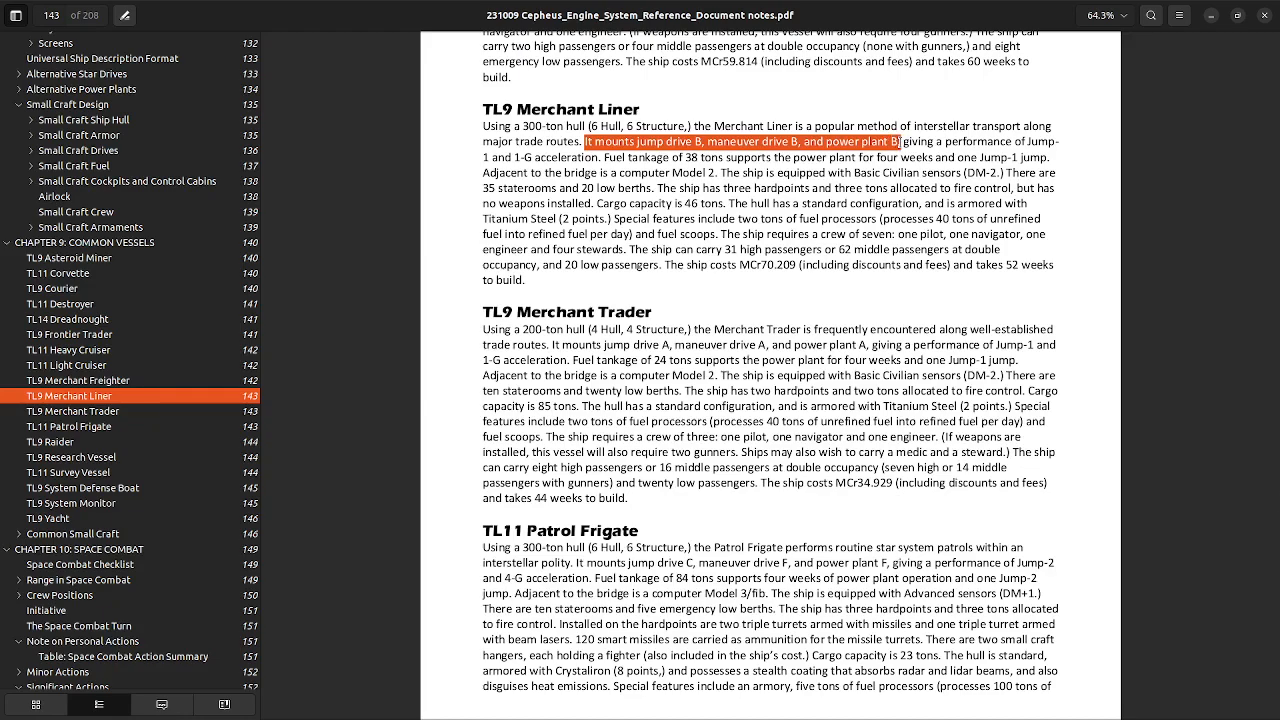
pyautogui.click(900, 142)
pyautogui.moveTo(591, 157); pyautogui.dragTo(880, 160)
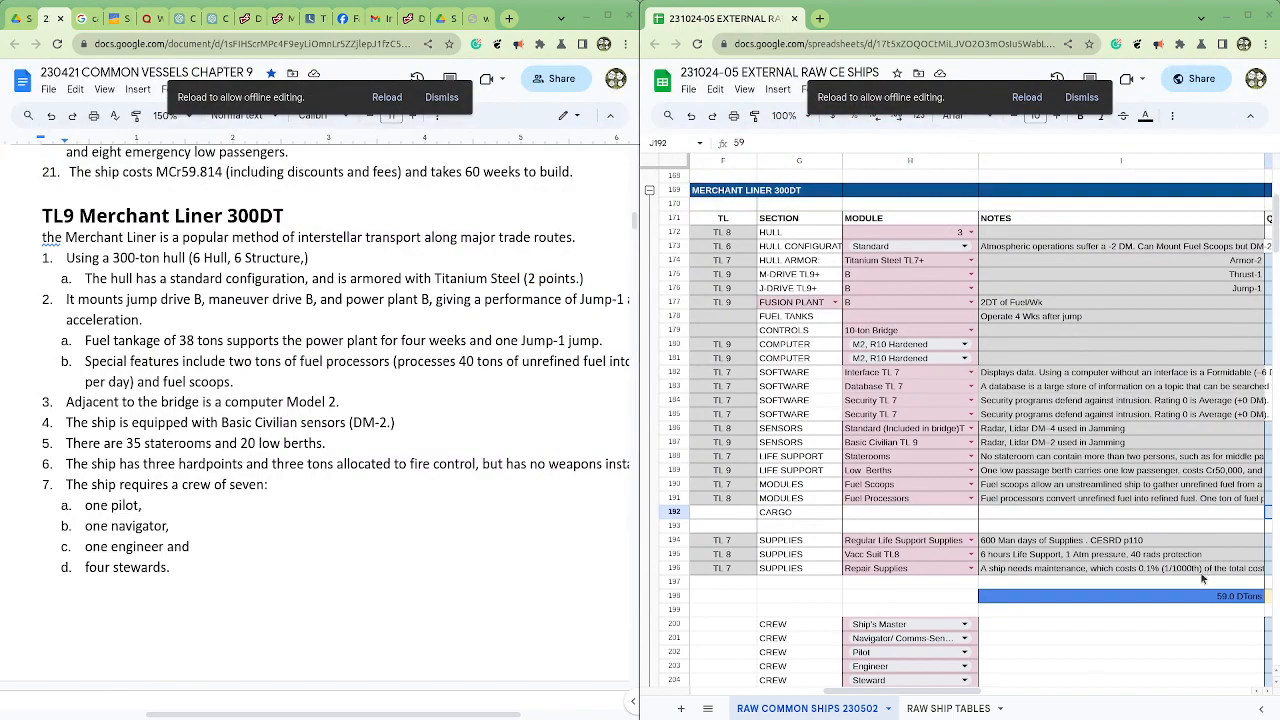
# Step: Return to the ship spreadsheet and inspect the Merchant Liner's fuel tank quantity, tonnage and summary description in row 178
pyautogui.click(1107, 629)
pyautogui.moveTo(895, 694); pyautogui.dragTo(962, 703)
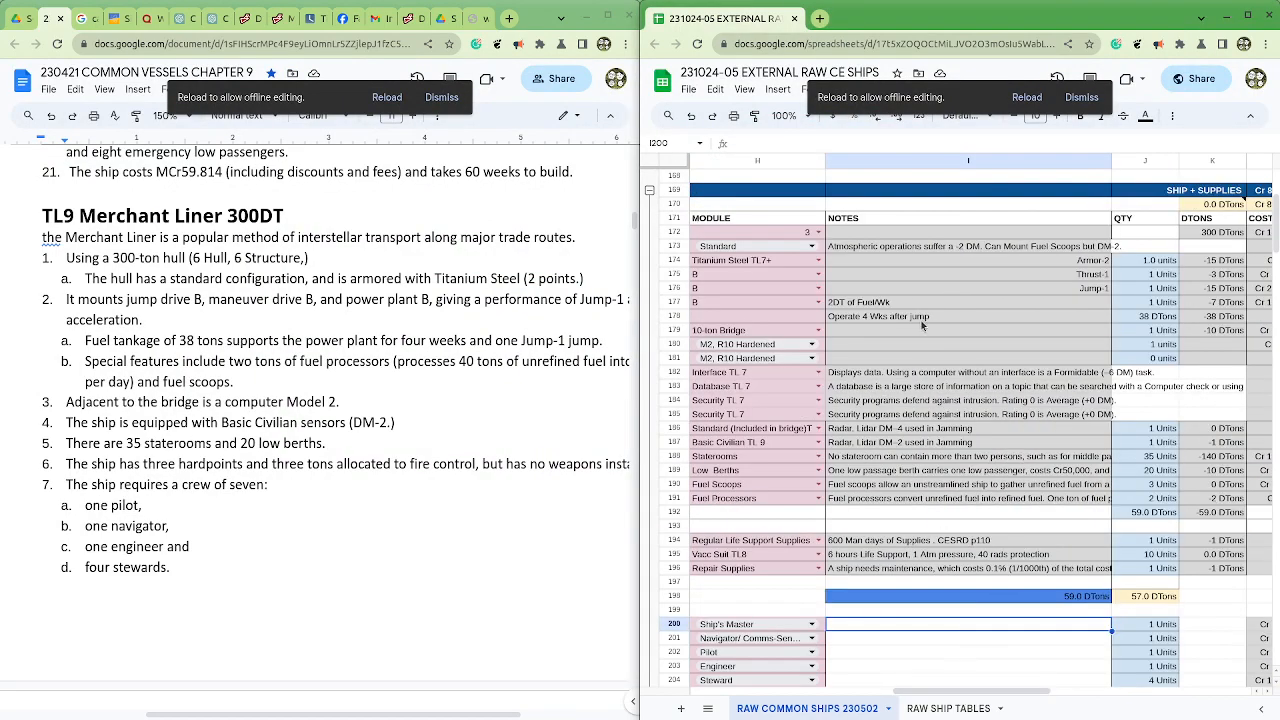
pyautogui.click(1130, 317)
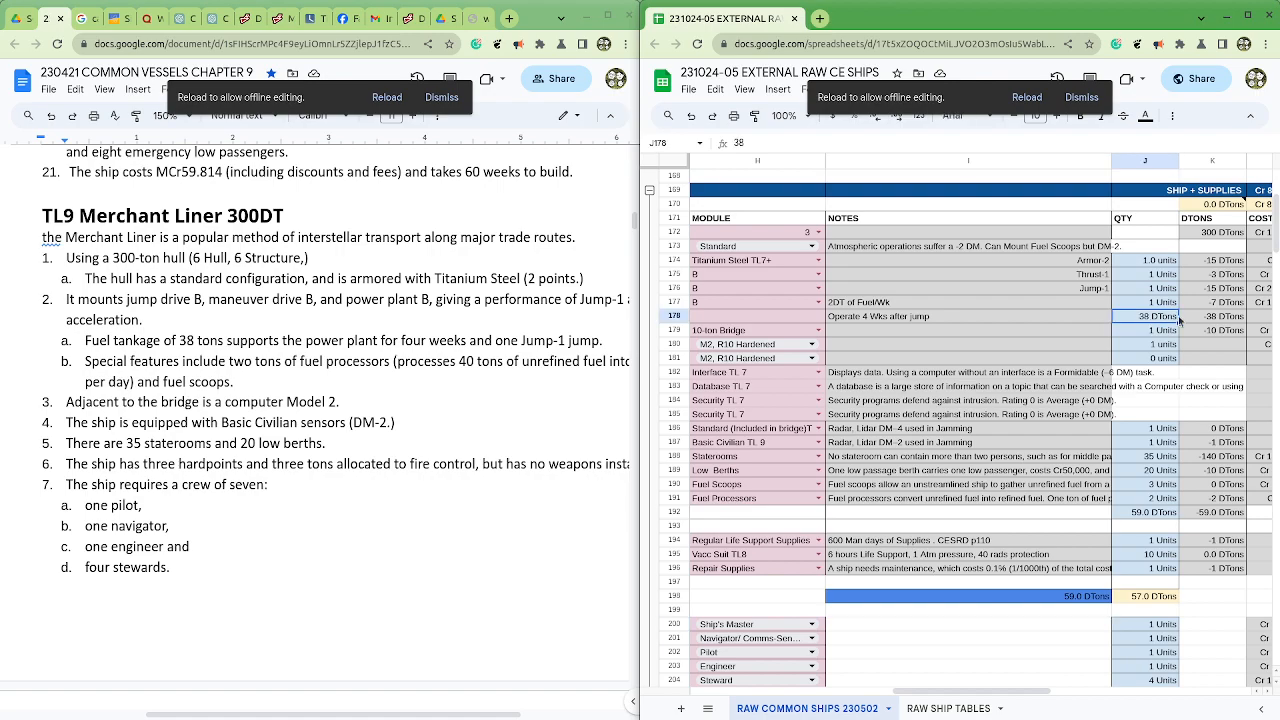
pyautogui.click(1216, 317)
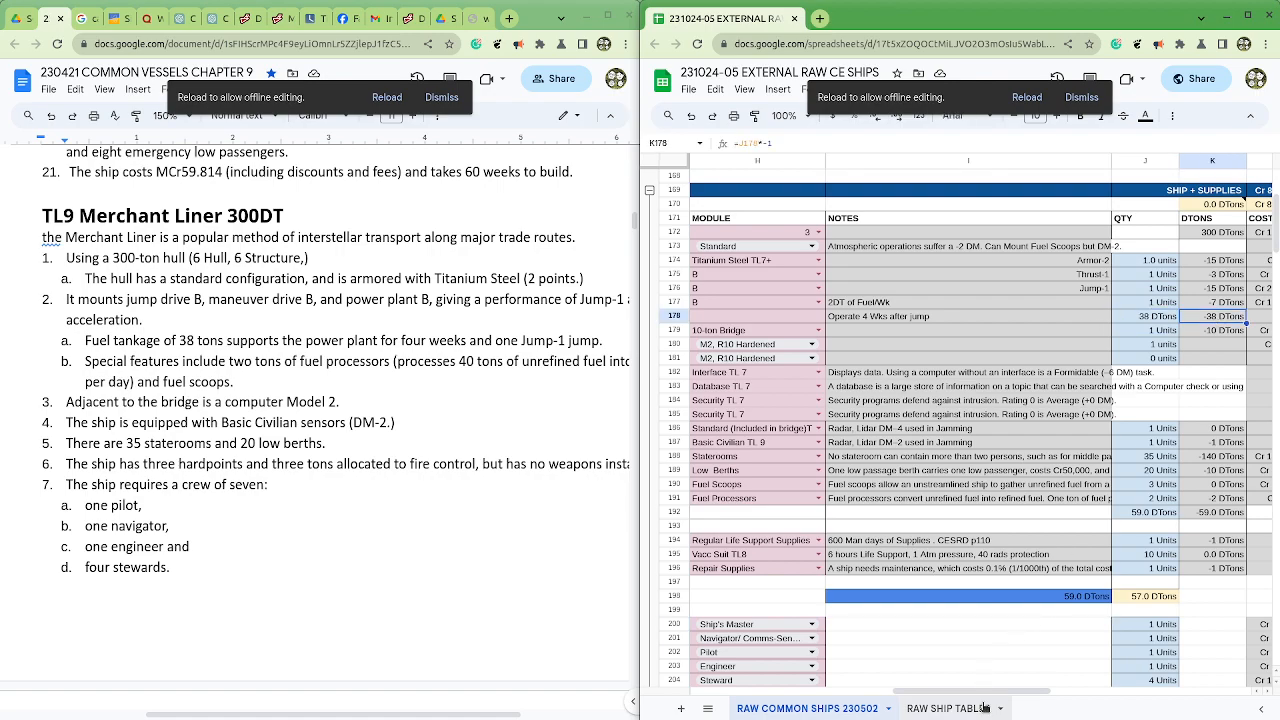
pyautogui.moveTo(983, 697); pyautogui.dragTo(820, 695)
pyautogui.click(798, 319)
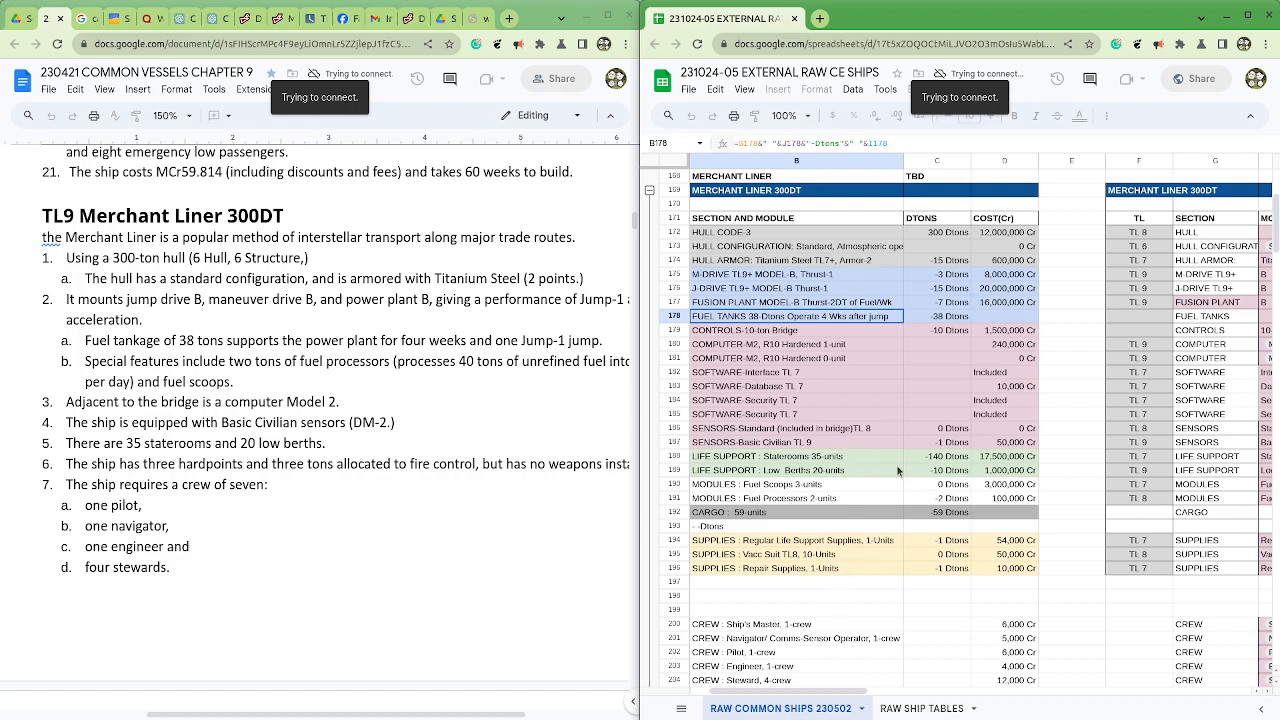
# Step: Inspect the Merchant Liner's staterooms and low berths rows, checking their quantity, tonnage and cost formulas
pyautogui.moveTo(870, 458); pyautogui.dragTo(937, 472)
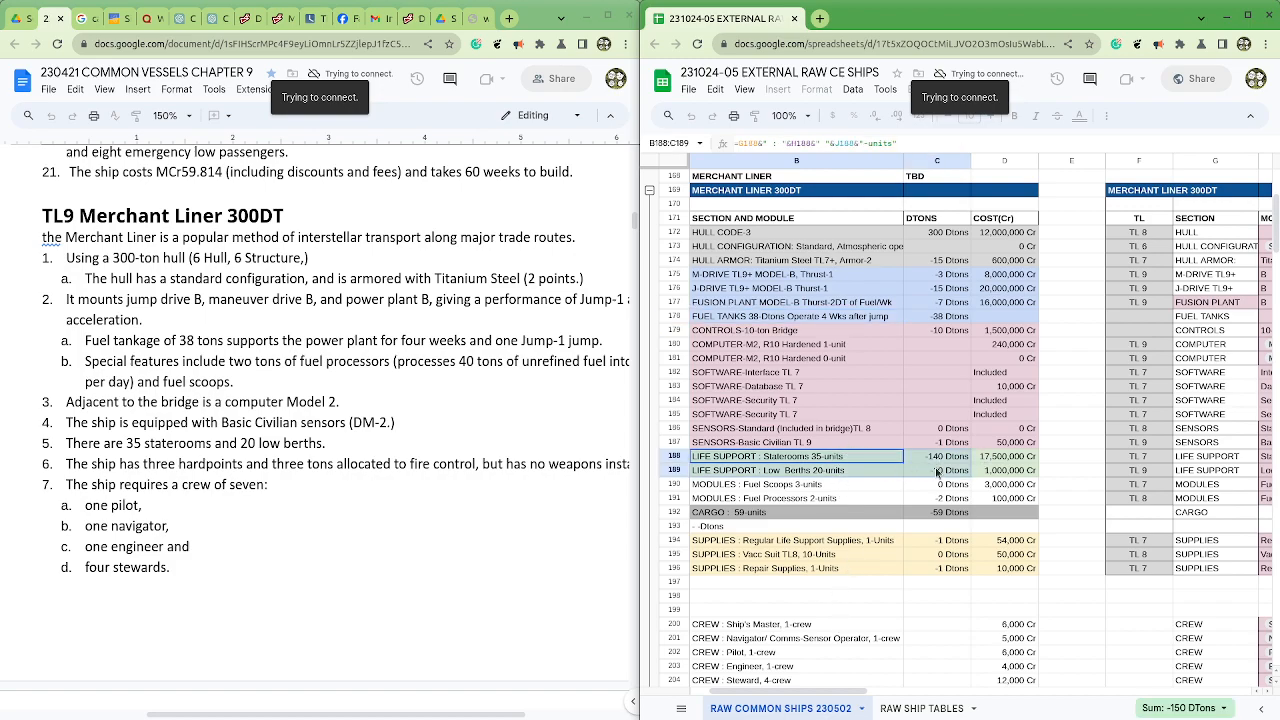
pyautogui.click(938, 460)
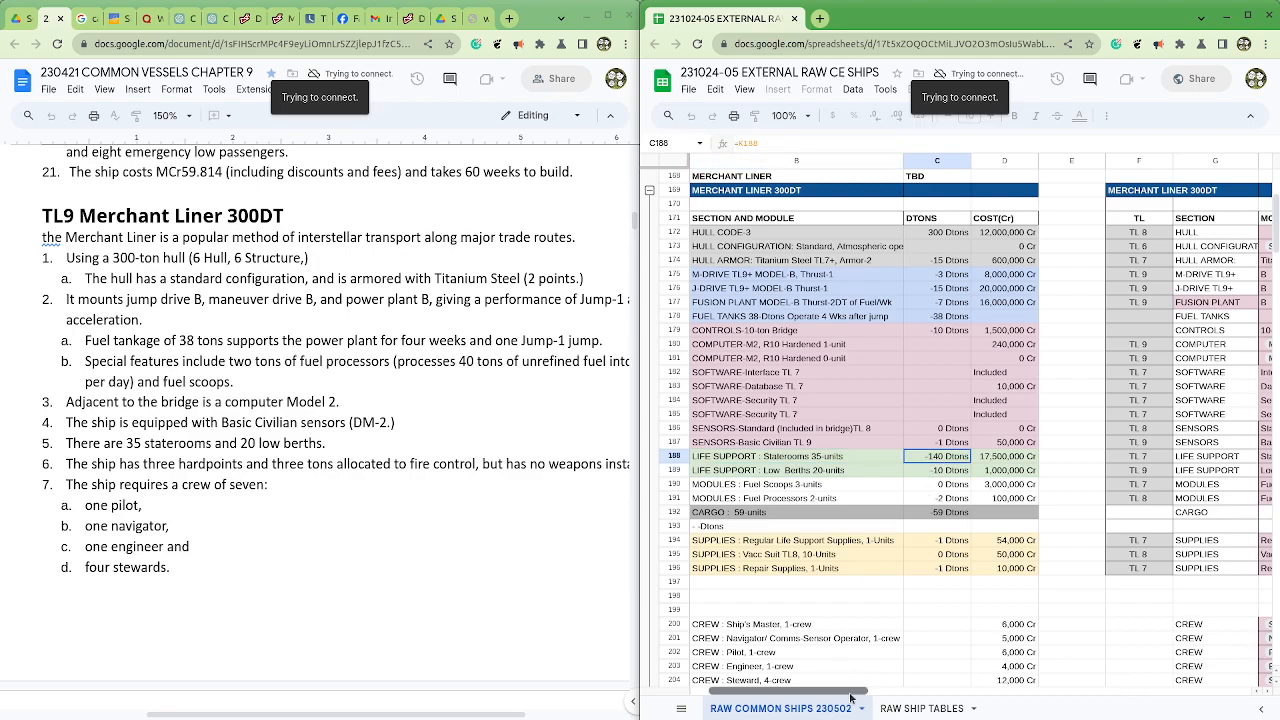
pyautogui.moveTo(838, 691); pyautogui.dragTo(1036, 691)
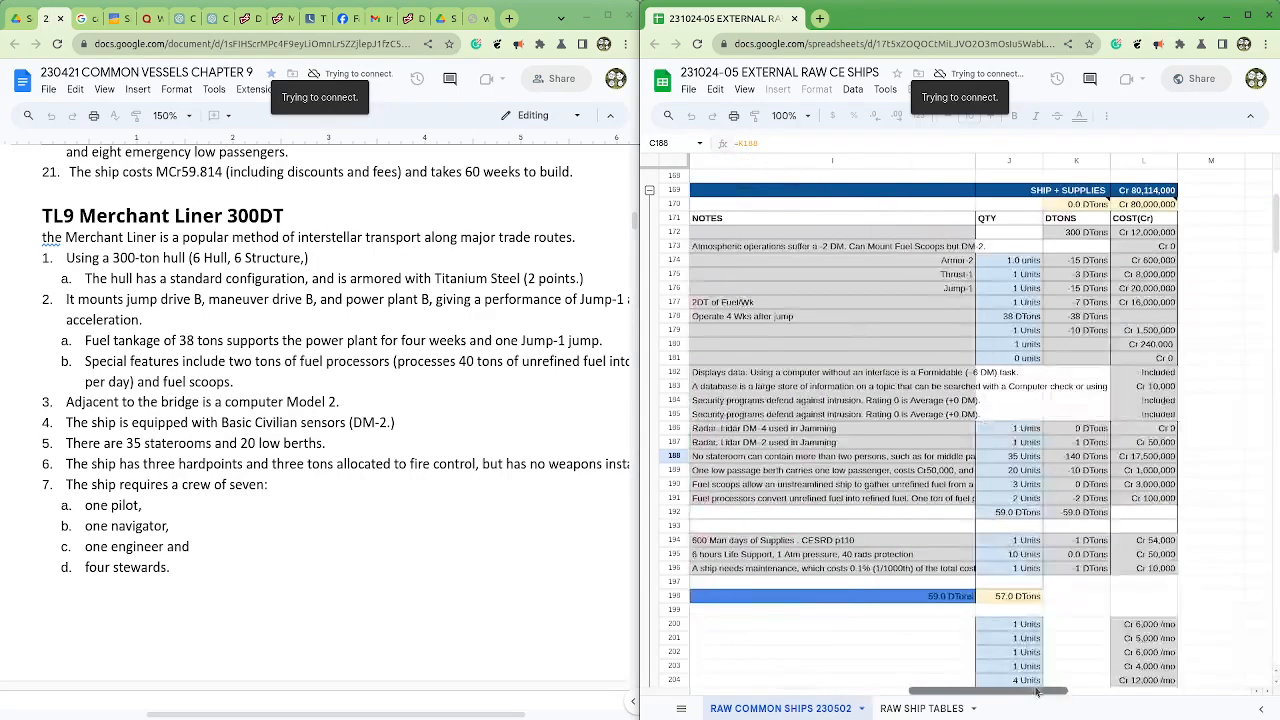
pyautogui.click(1018, 458)
pyautogui.click(1059, 455)
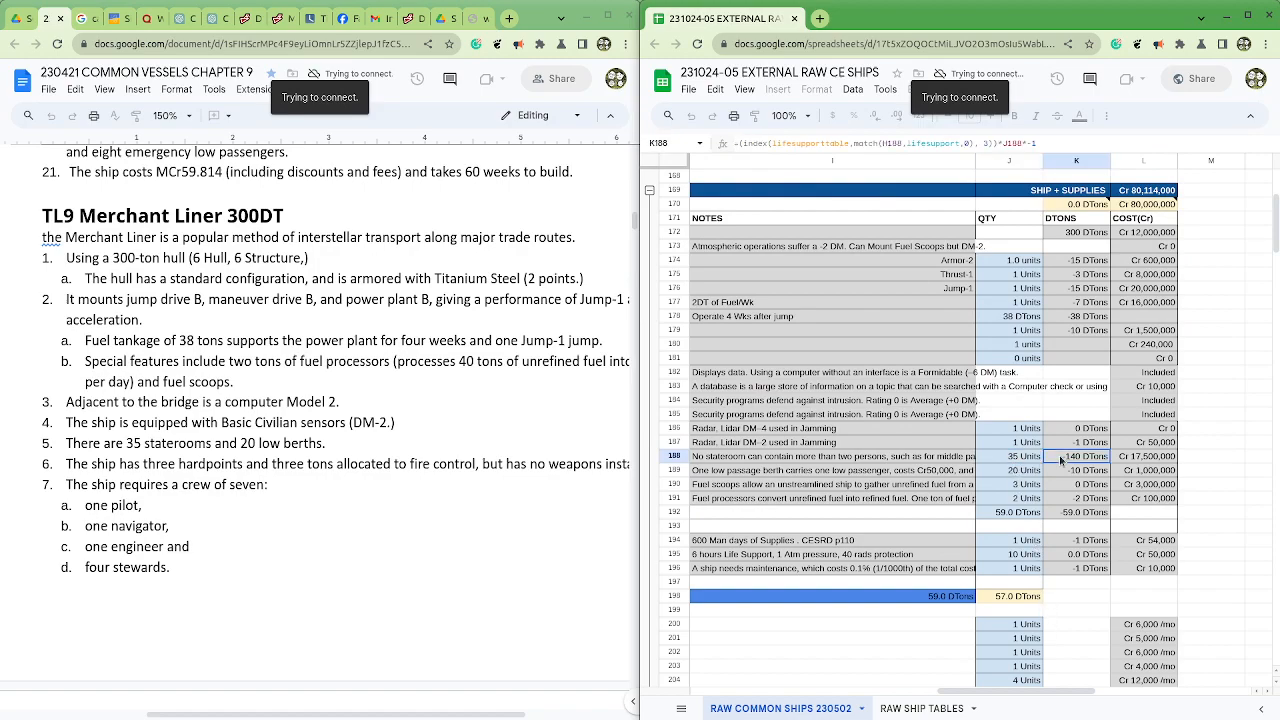
pyautogui.click(1015, 472)
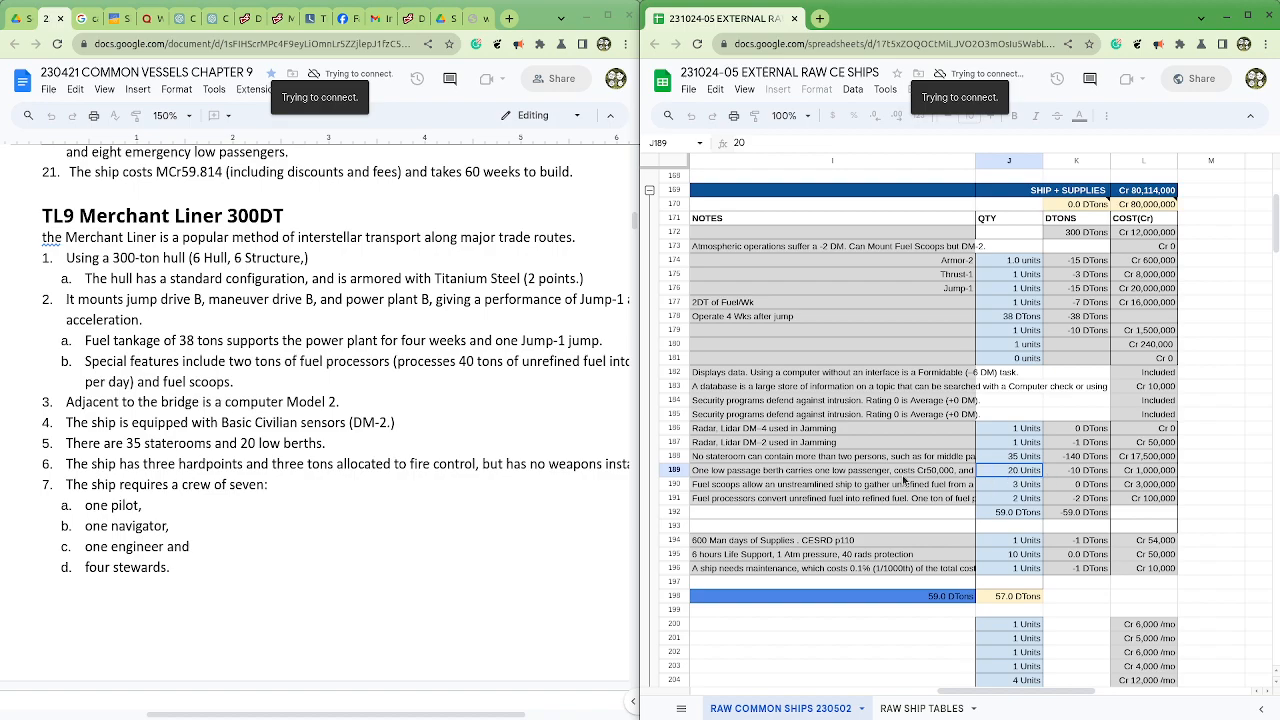
pyautogui.click(1063, 474)
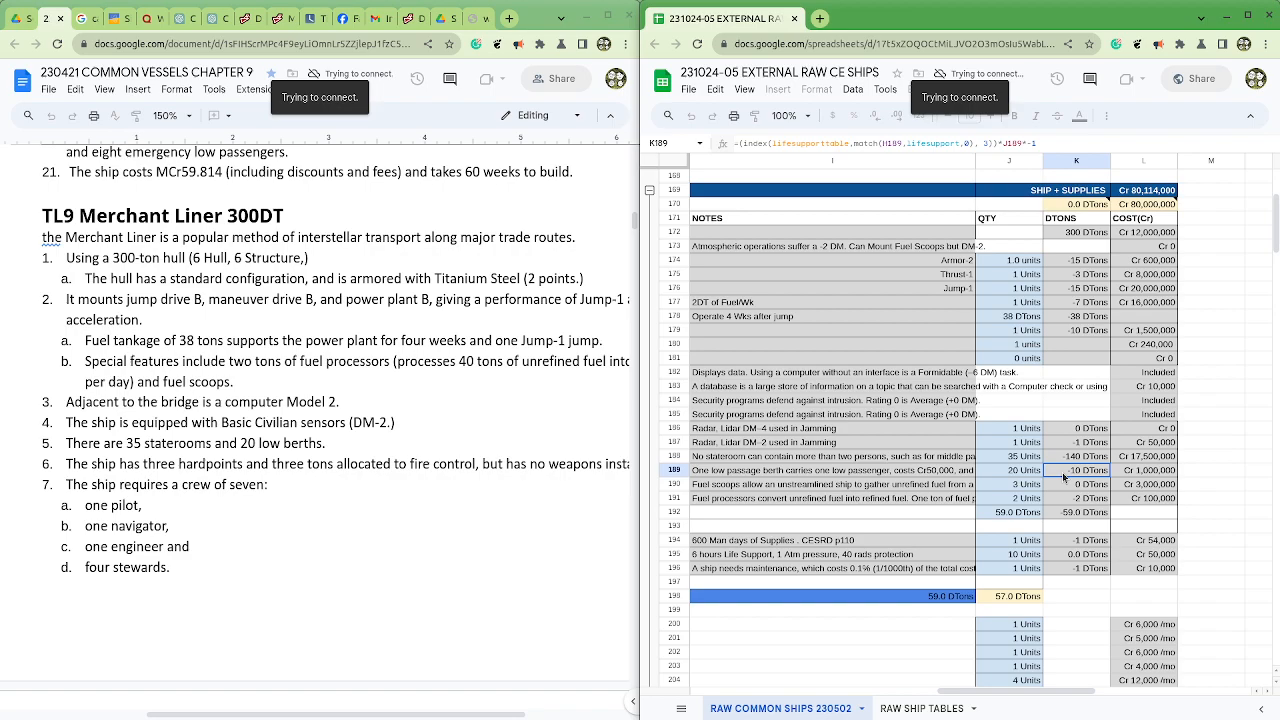
pyautogui.click(1134, 473)
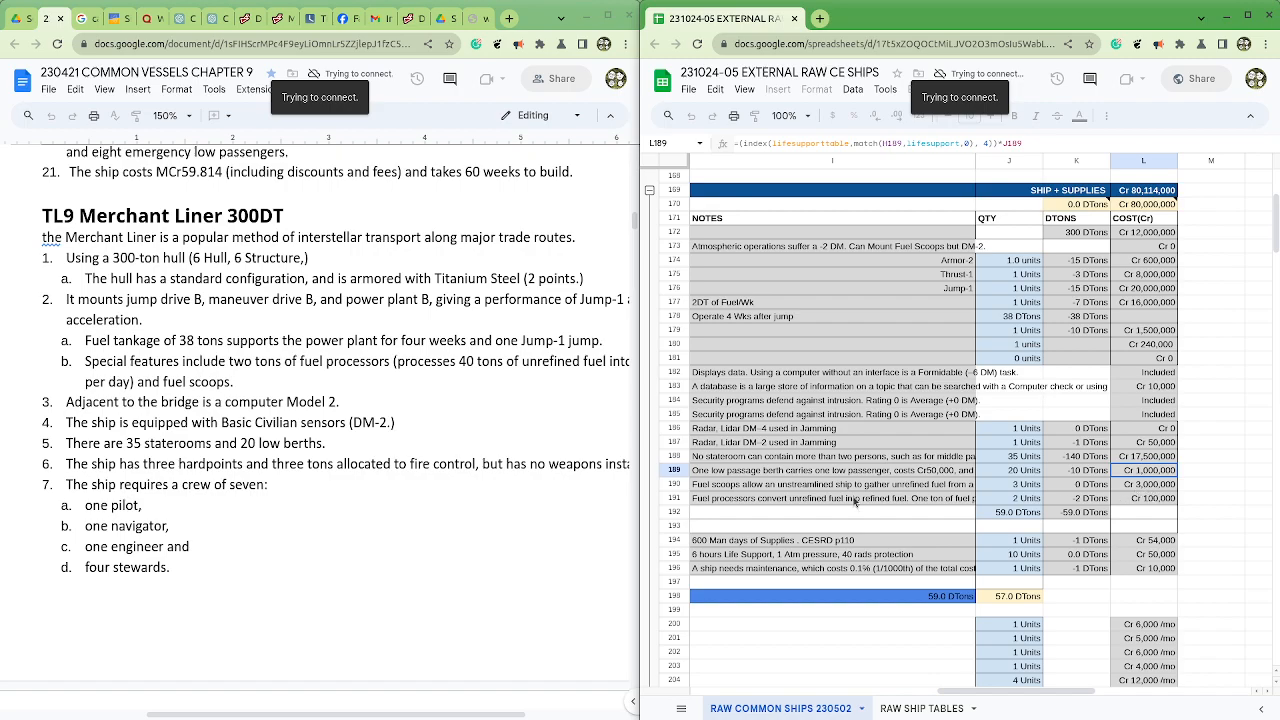
# Step: Check the Fuel Scoops quantity in row 190 against the fuel processors and scoops line of the Common Vessels document
pyautogui.moveTo(837, 490); pyautogui.dragTo(1093, 490)
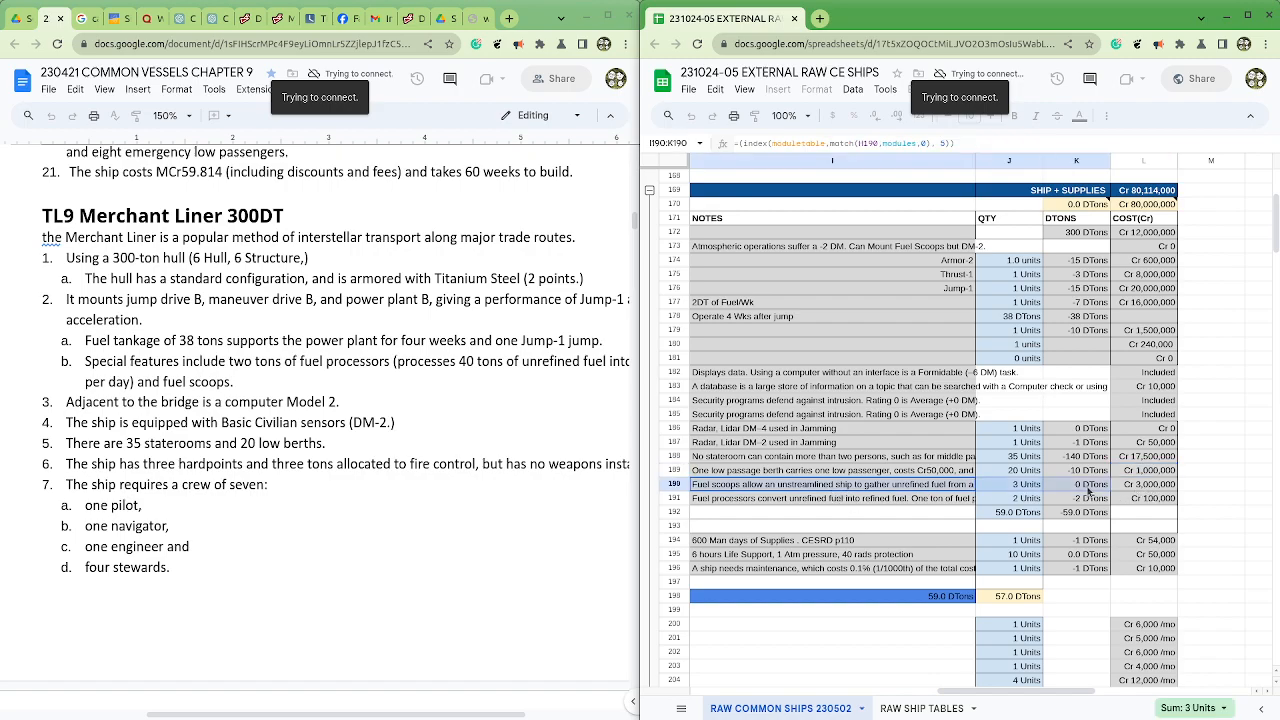
pyautogui.click(1028, 488)
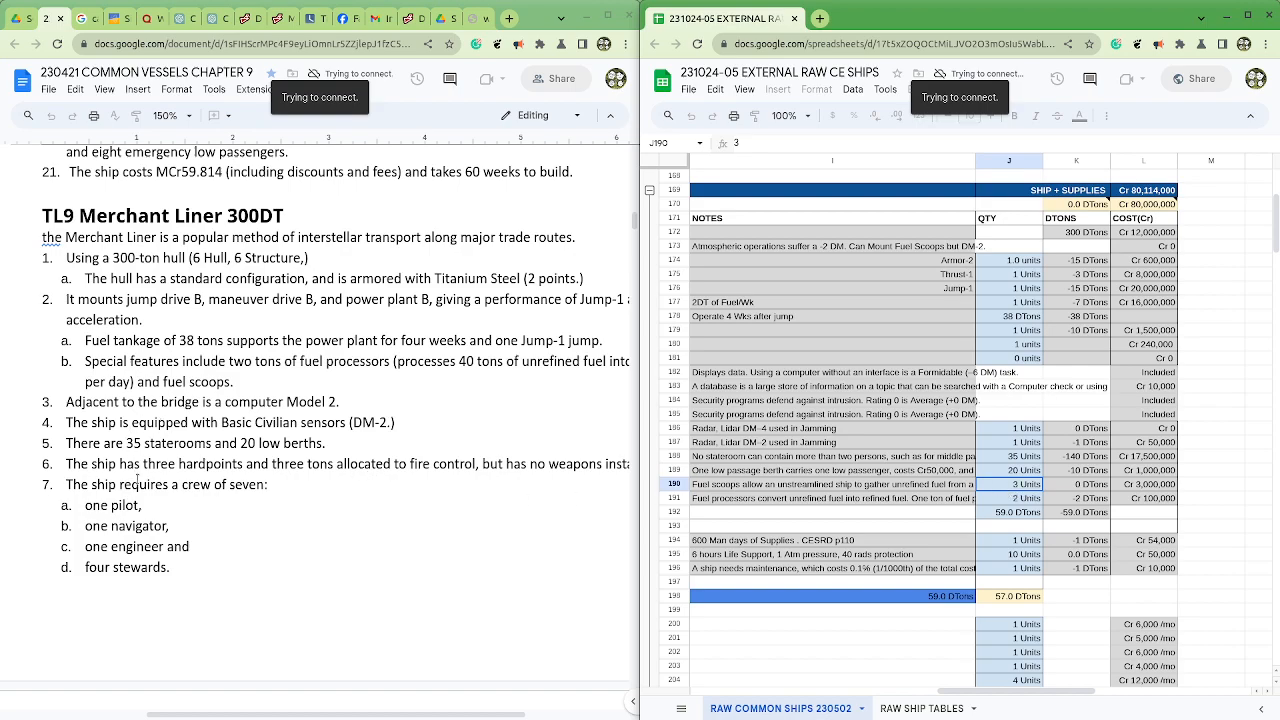
pyautogui.scroll(-3, 150, 470)
pyautogui.scroll(3, 152, 473)
pyautogui.moveTo(171, 341); pyautogui.dragTo(385, 341)
pyautogui.click(329, 367)
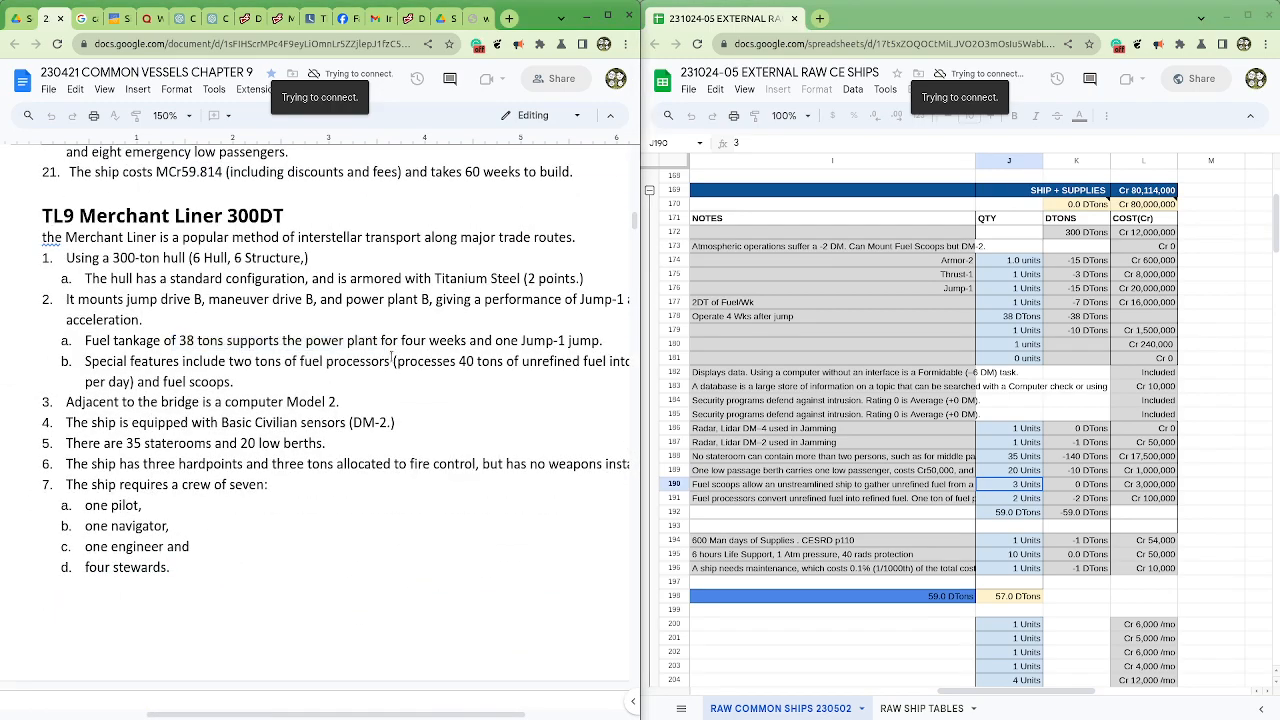
pyautogui.moveTo(126, 362); pyautogui.dragTo(404, 363)
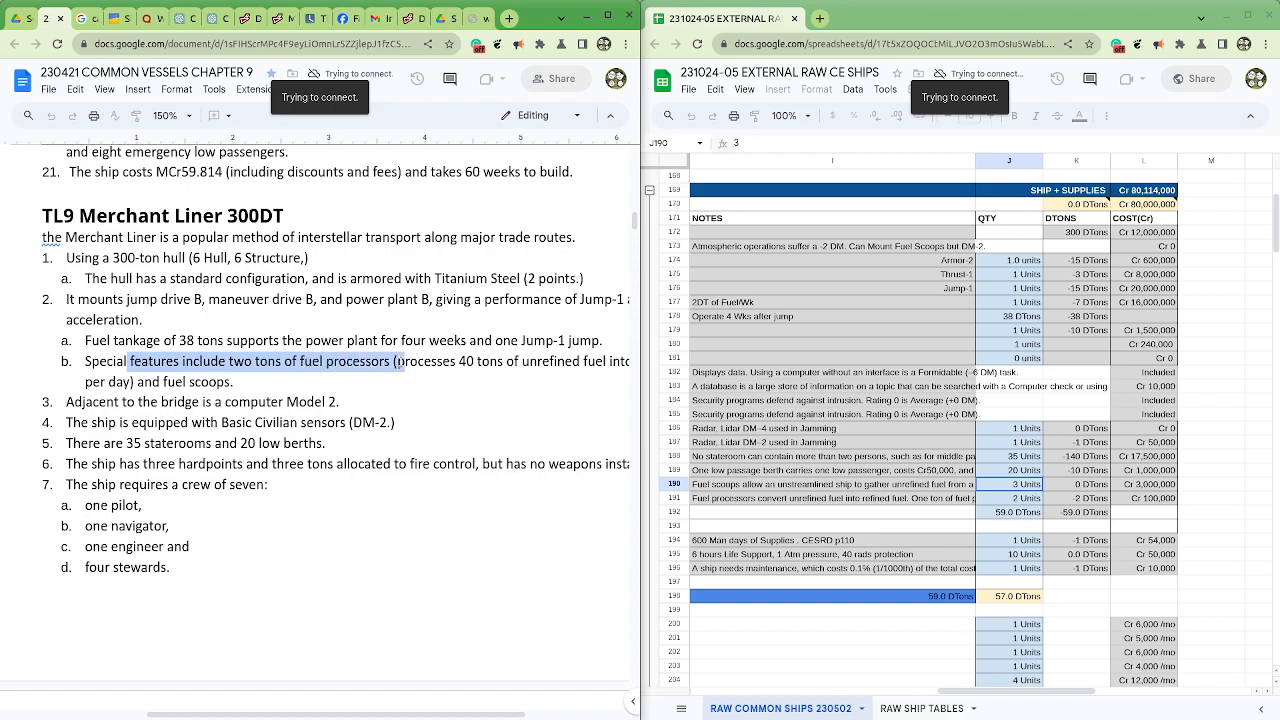
pyautogui.click(399, 364)
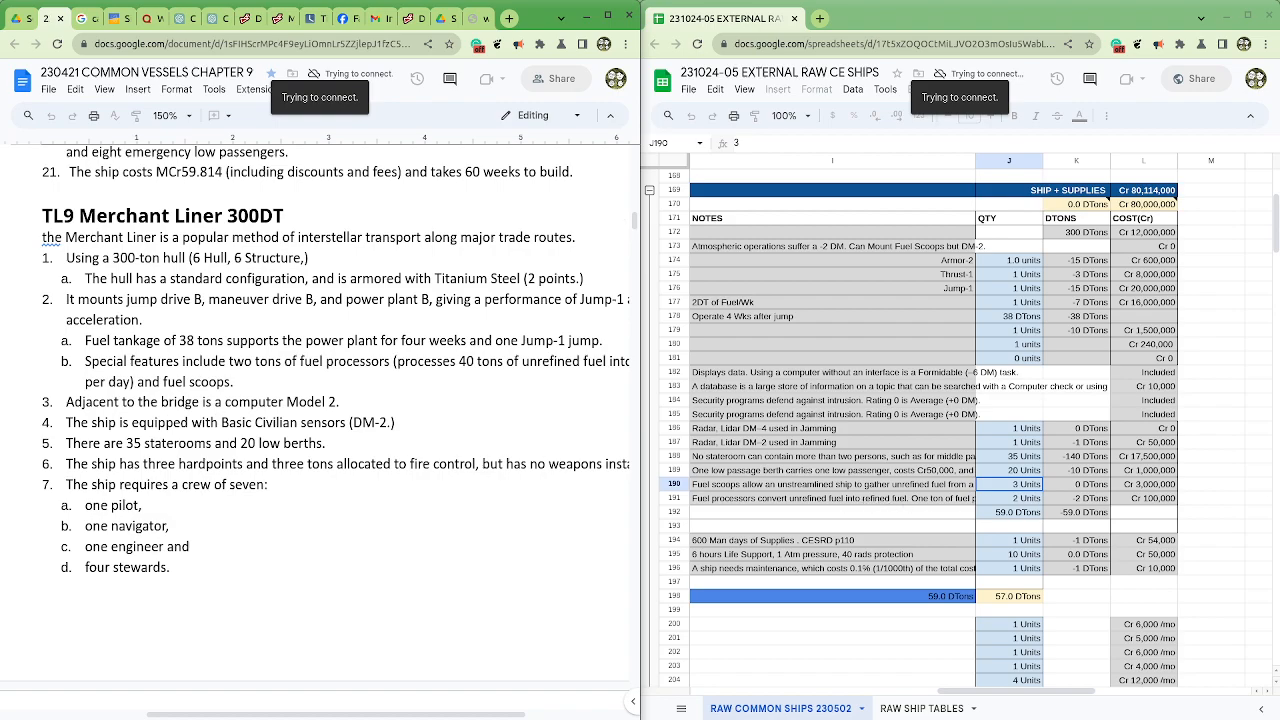
# Step: Search the Cepheus Engine PDF for "fuel sc", go to the Fuel Scoops section and highlight its cost and tonnage rule
pyautogui.moveTo(1279, 200); pyautogui.dragTo(469, 255)
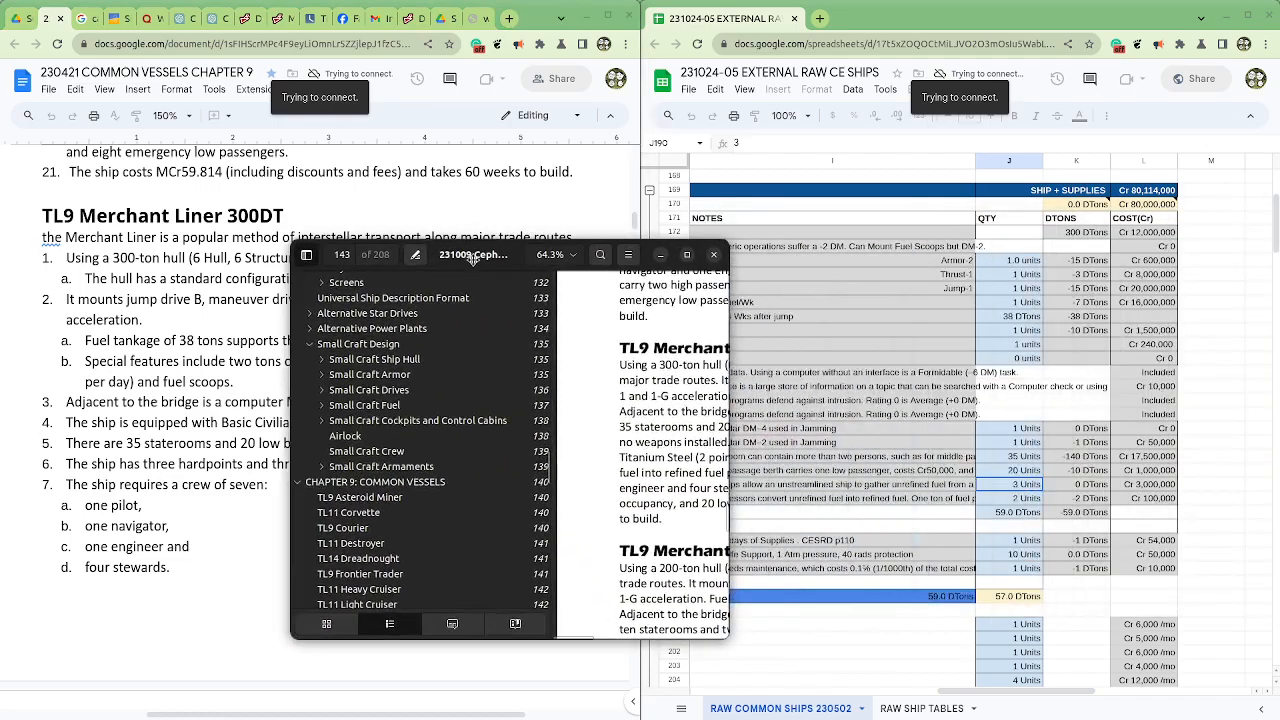
pyautogui.click(687, 256)
pyautogui.click(1151, 18)
pyautogui.write('fuel s')
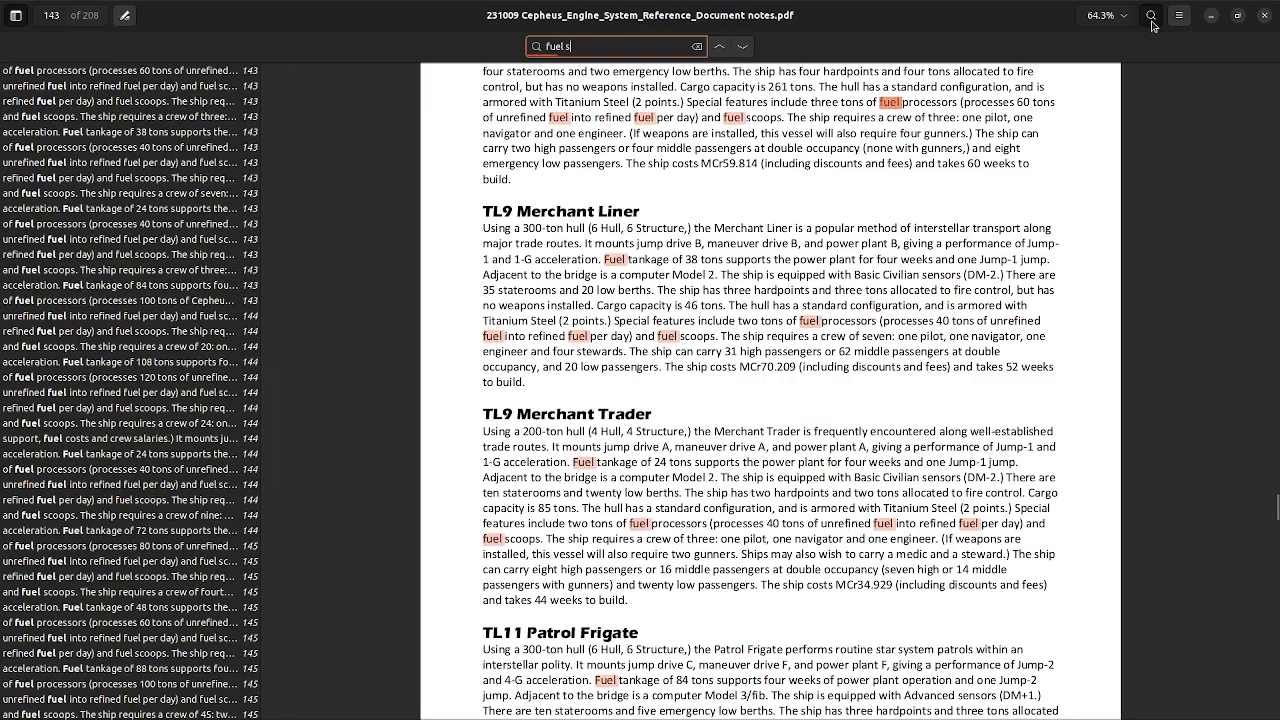
pyautogui.write('c')
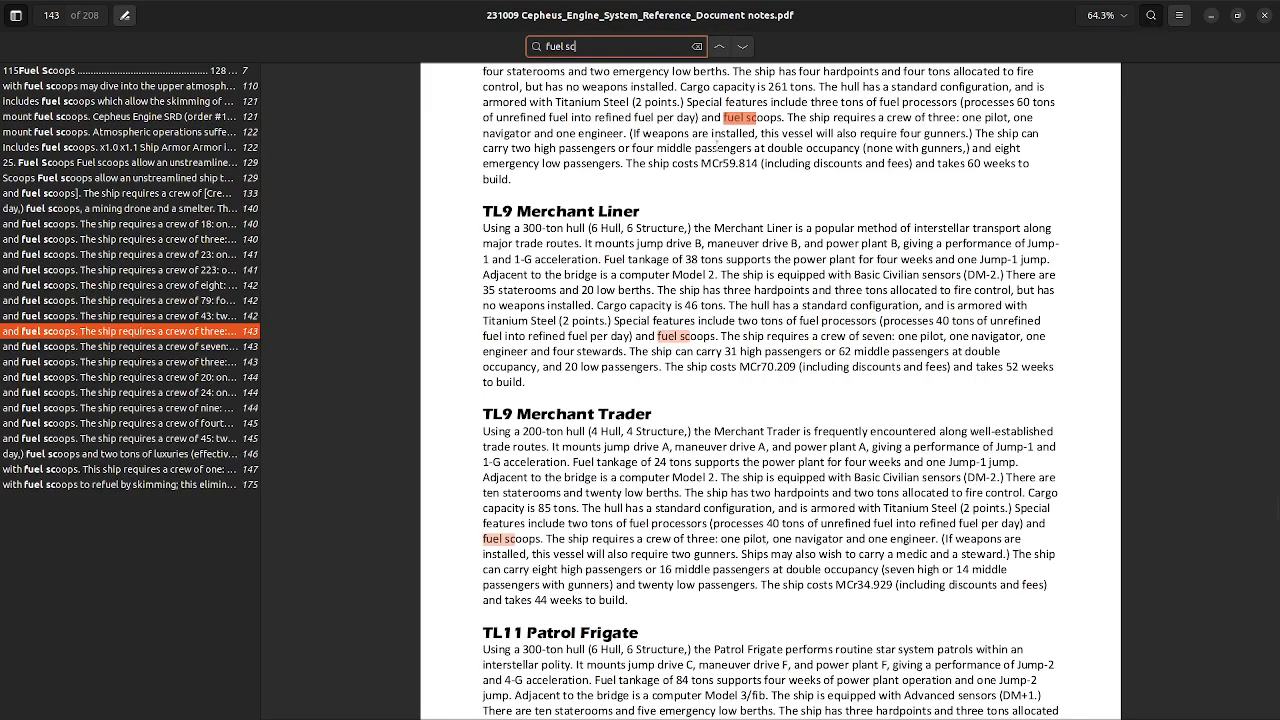
pyautogui.click(56, 72)
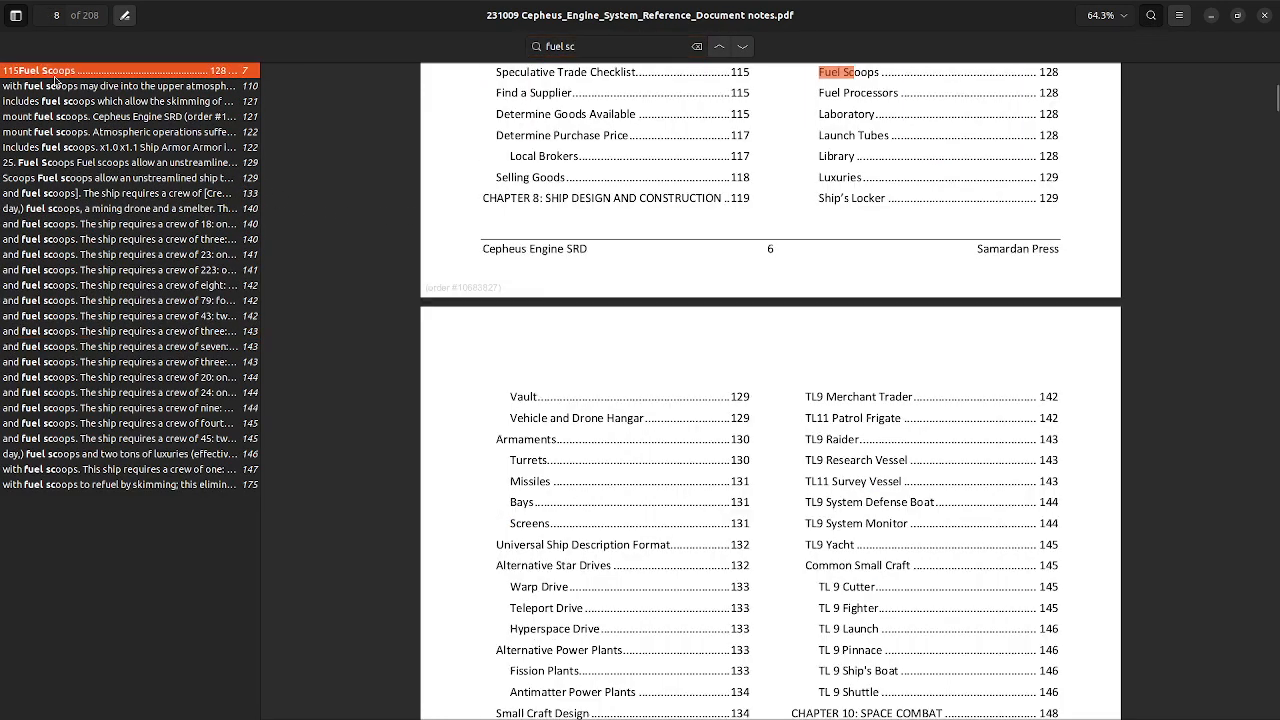
pyautogui.click(855, 73)
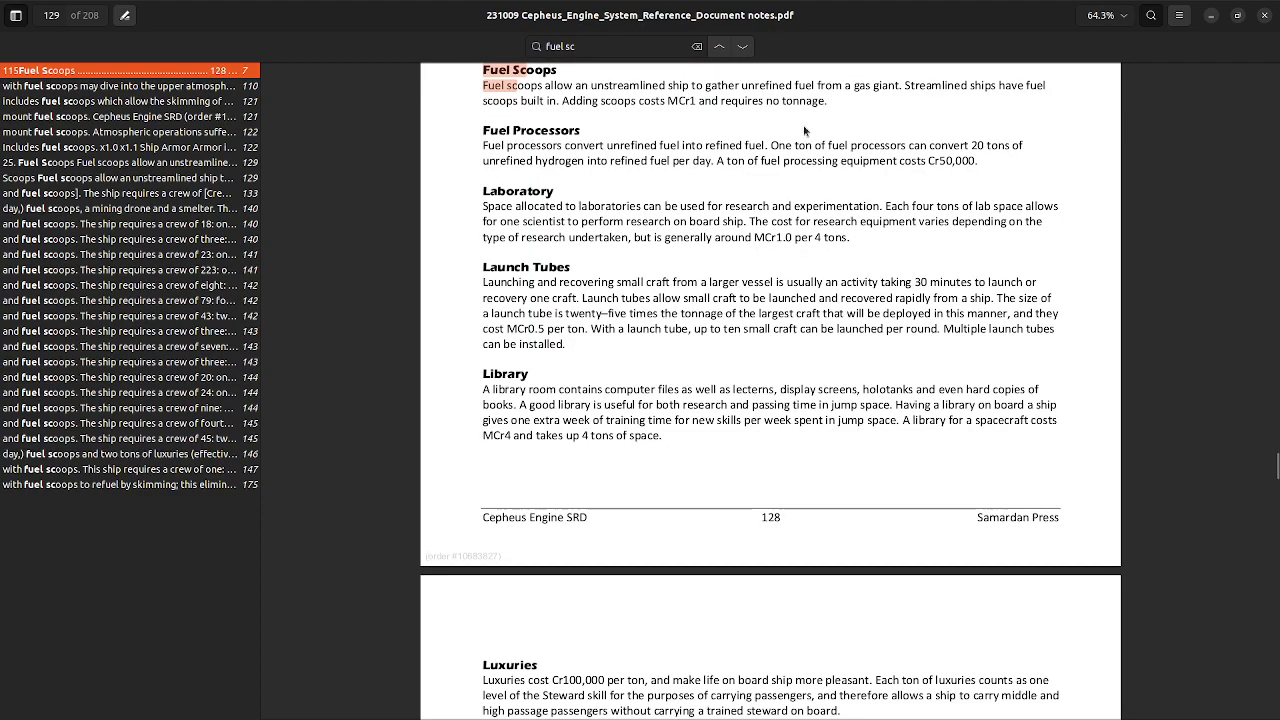
pyautogui.moveTo(682, 86); pyautogui.dragTo(840, 107)
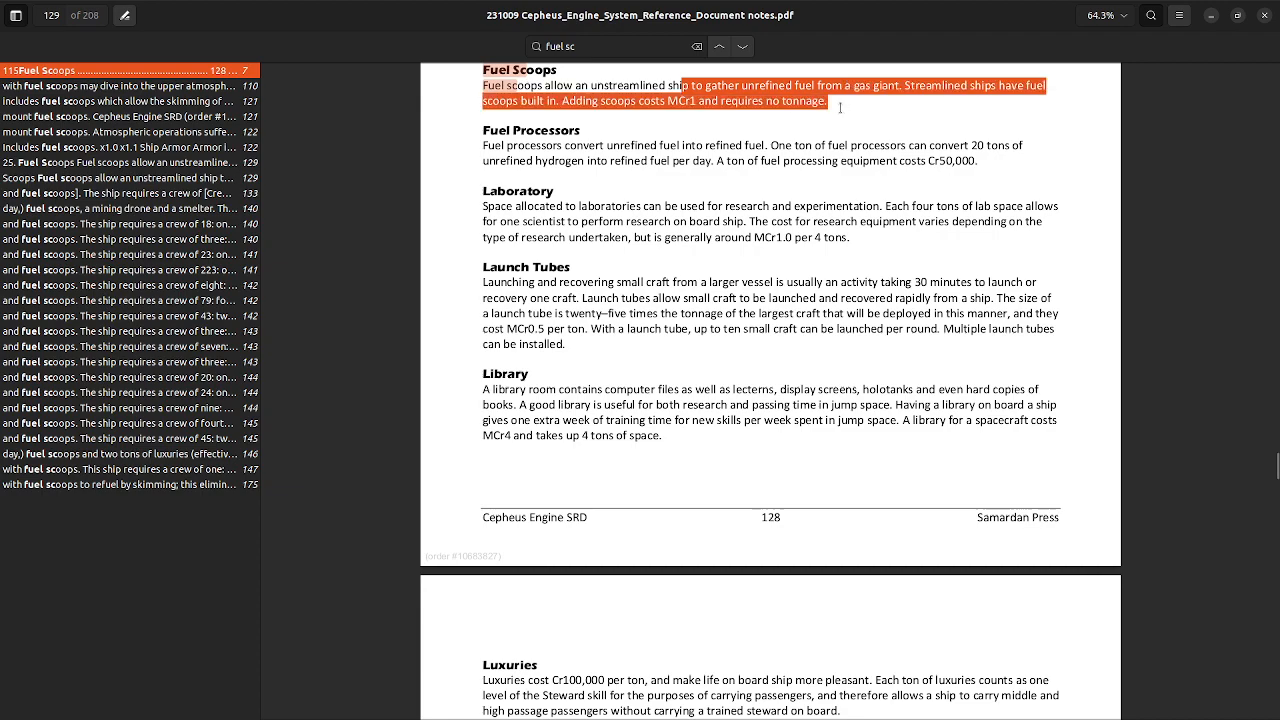
# Step: Return to the ship spreadsheet and inspect the Fuel Scoops description and quantity in row 190
pyautogui.click(840, 107)
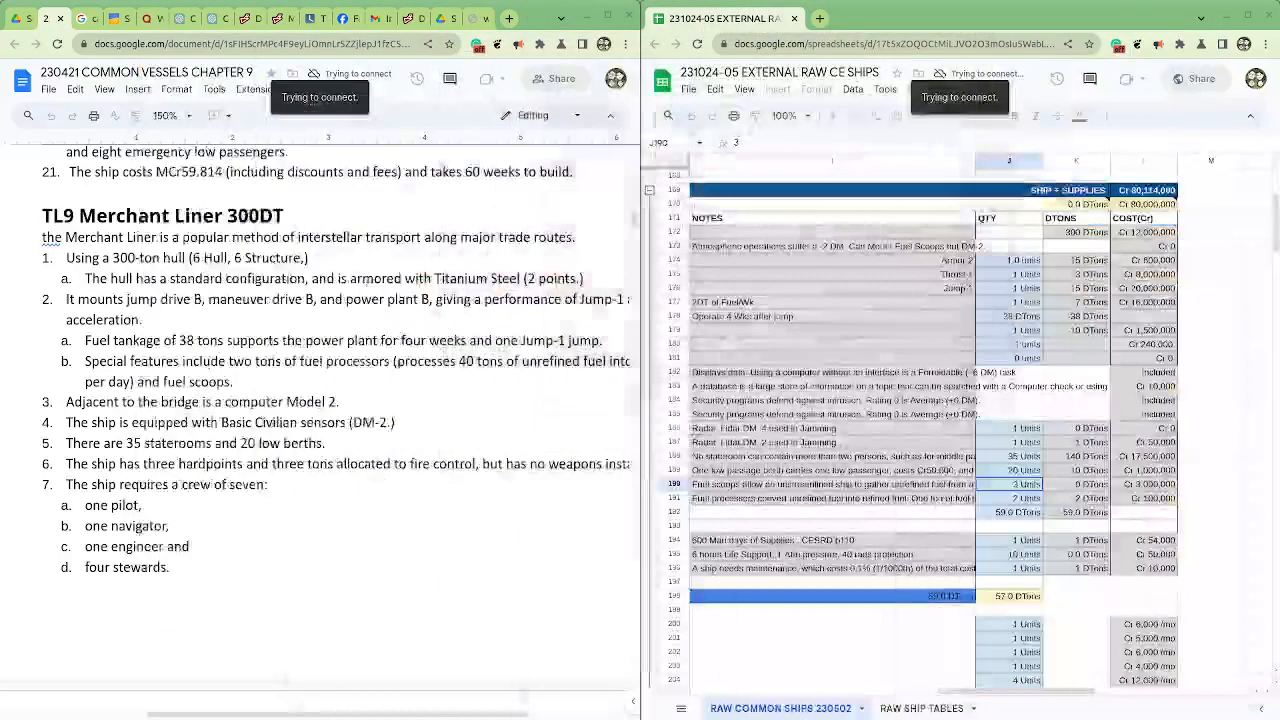
pyautogui.click(798, 472)
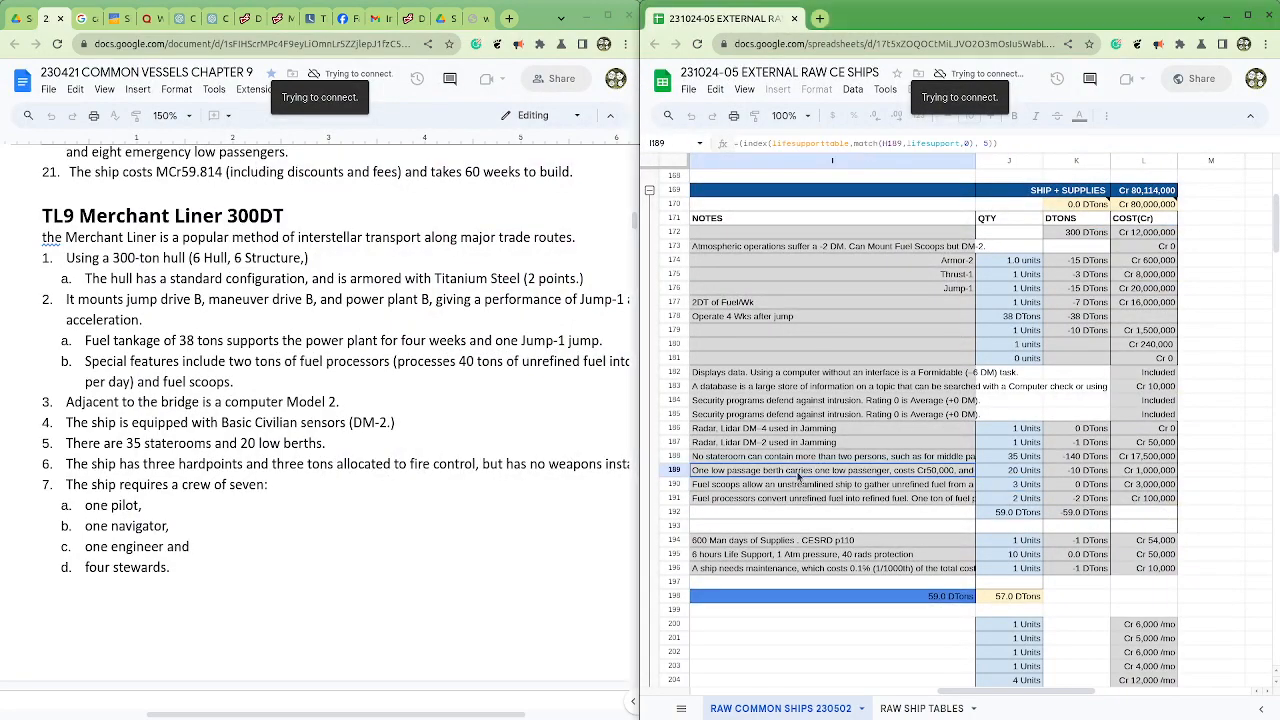
pyautogui.moveTo(743, 492); pyautogui.dragTo(1010, 488)
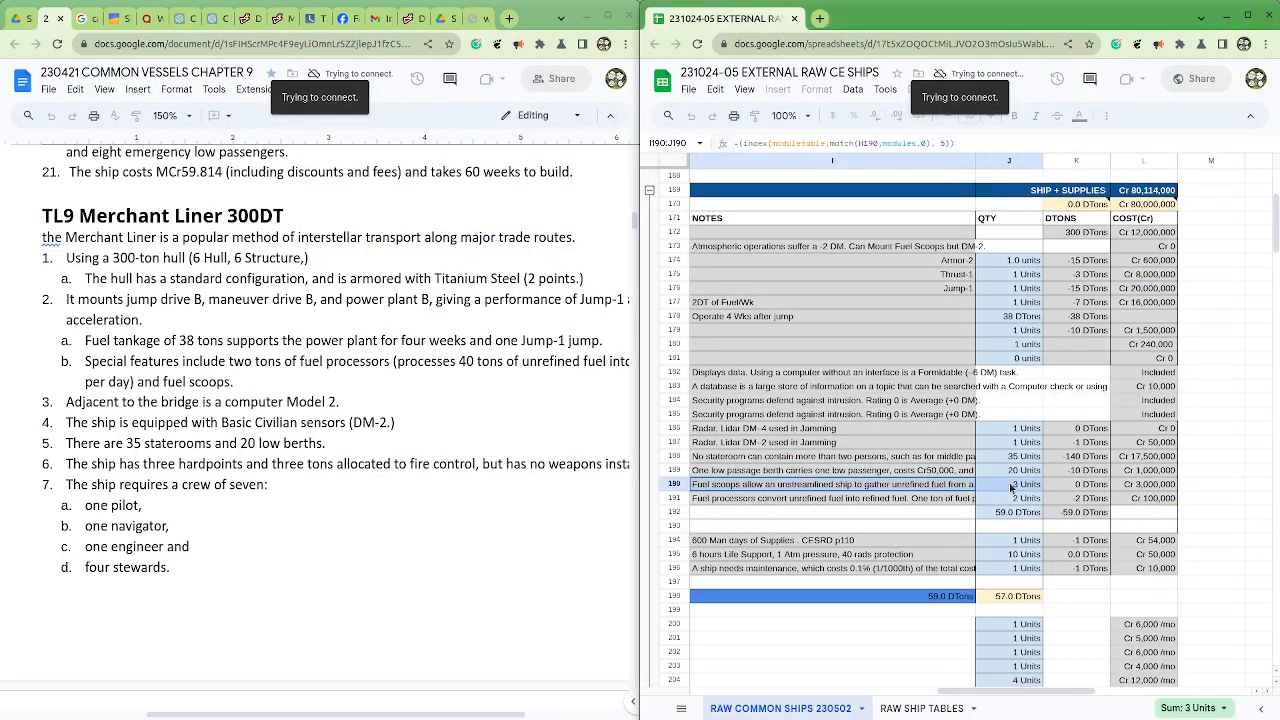
pyautogui.click(1012, 488)
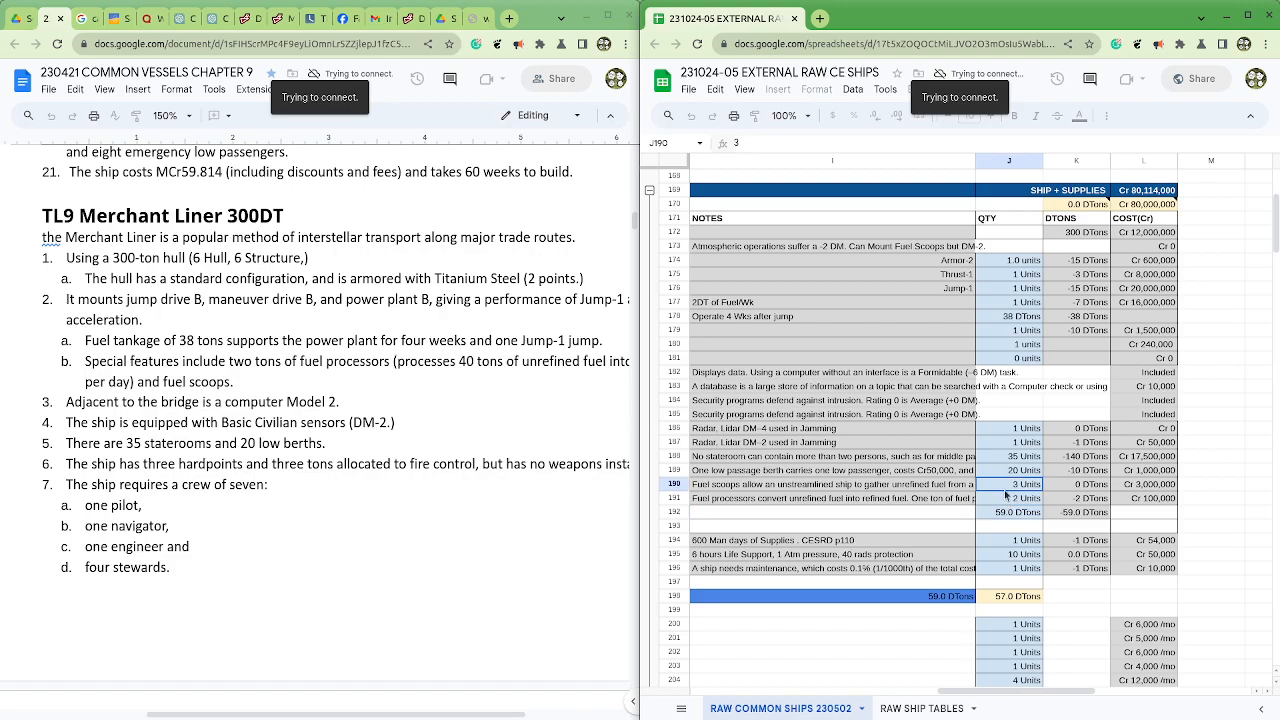
# Step: Reopen the Cepheus Engine PDF at full size and highlight the cost wording in the Fuel Scoops rule
pyautogui.moveTo(1279, 270); pyautogui.dragTo(480, 184)
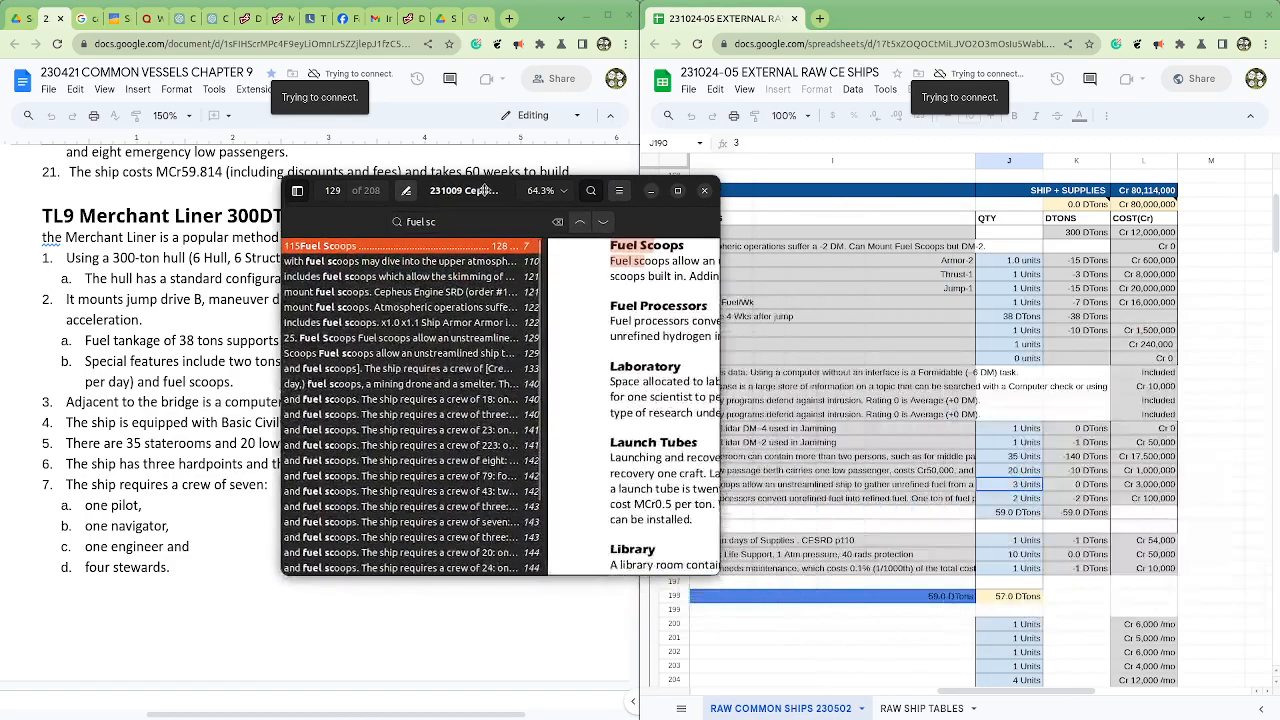
pyautogui.click(678, 194)
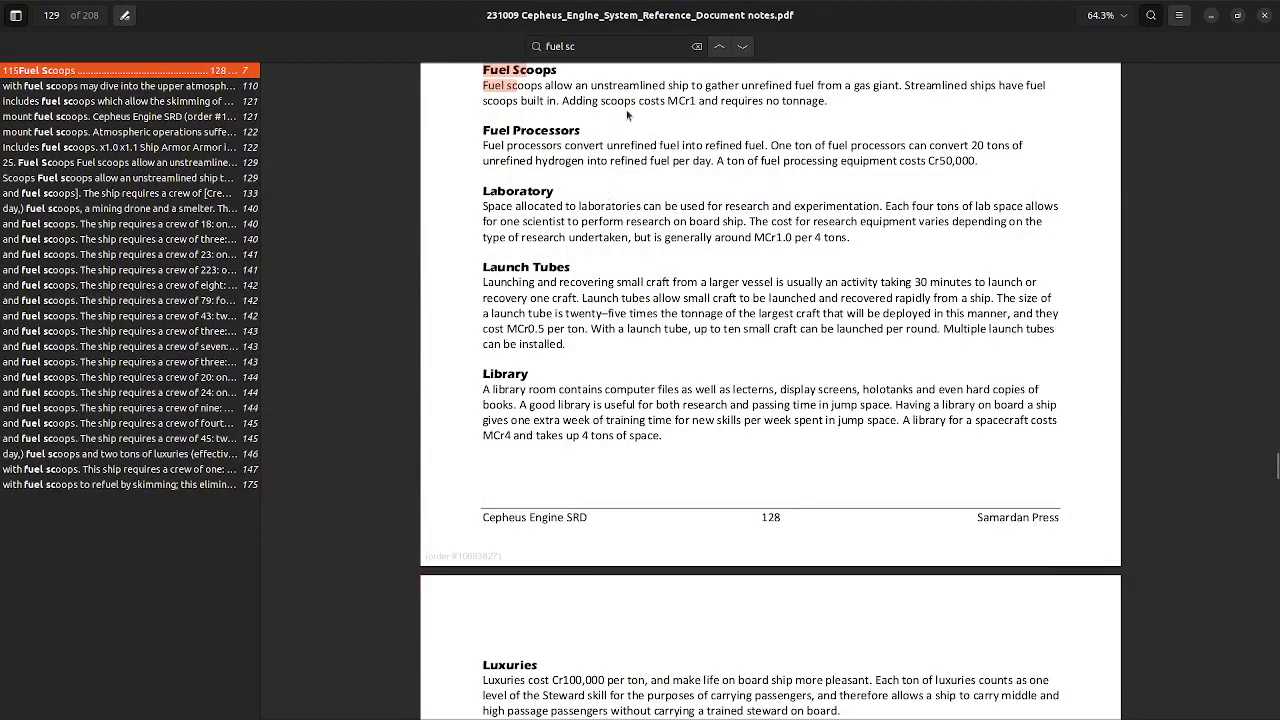
pyautogui.moveTo(623, 101); pyautogui.dragTo(727, 103)
pyautogui.moveTo(827, 50); pyautogui.dragTo(1279, 200)
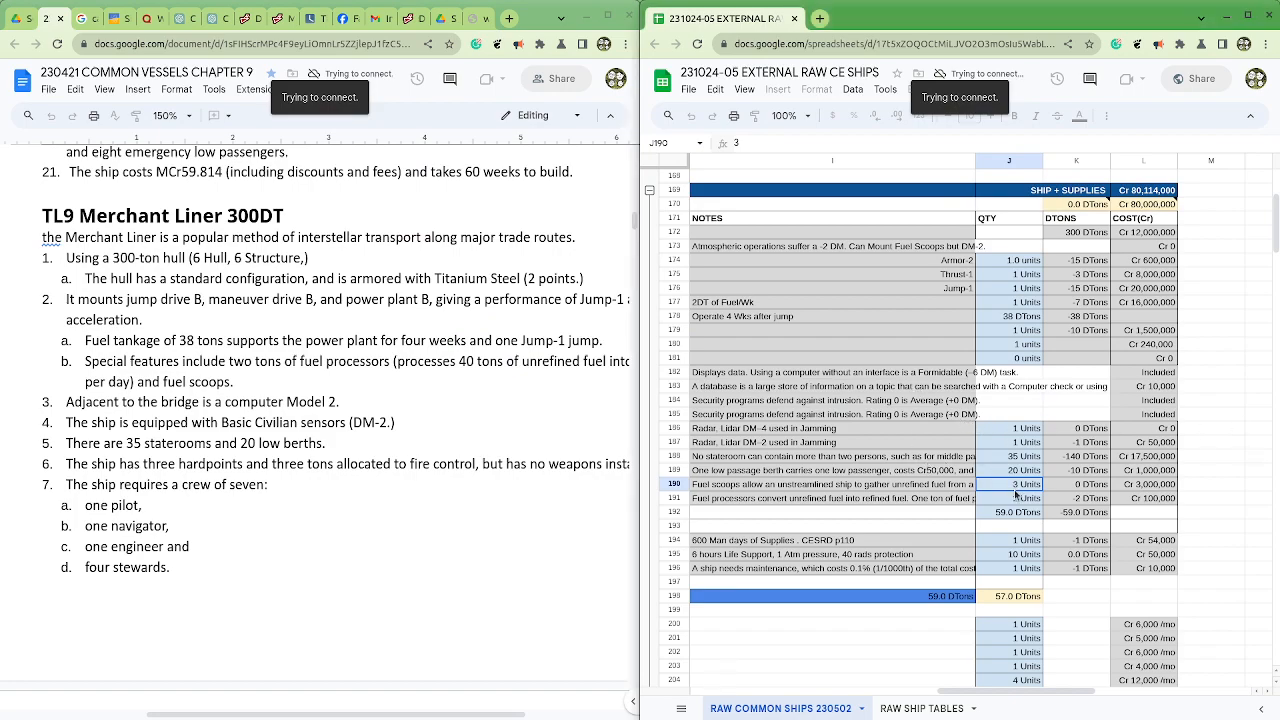
# Step: Check the Fuel Scoops tonnage and cost and the Fuel Processors row against the fuel rules in the Cepheus Engine PDF
pyautogui.moveTo(1090, 486); pyautogui.dragTo(1165, 488)
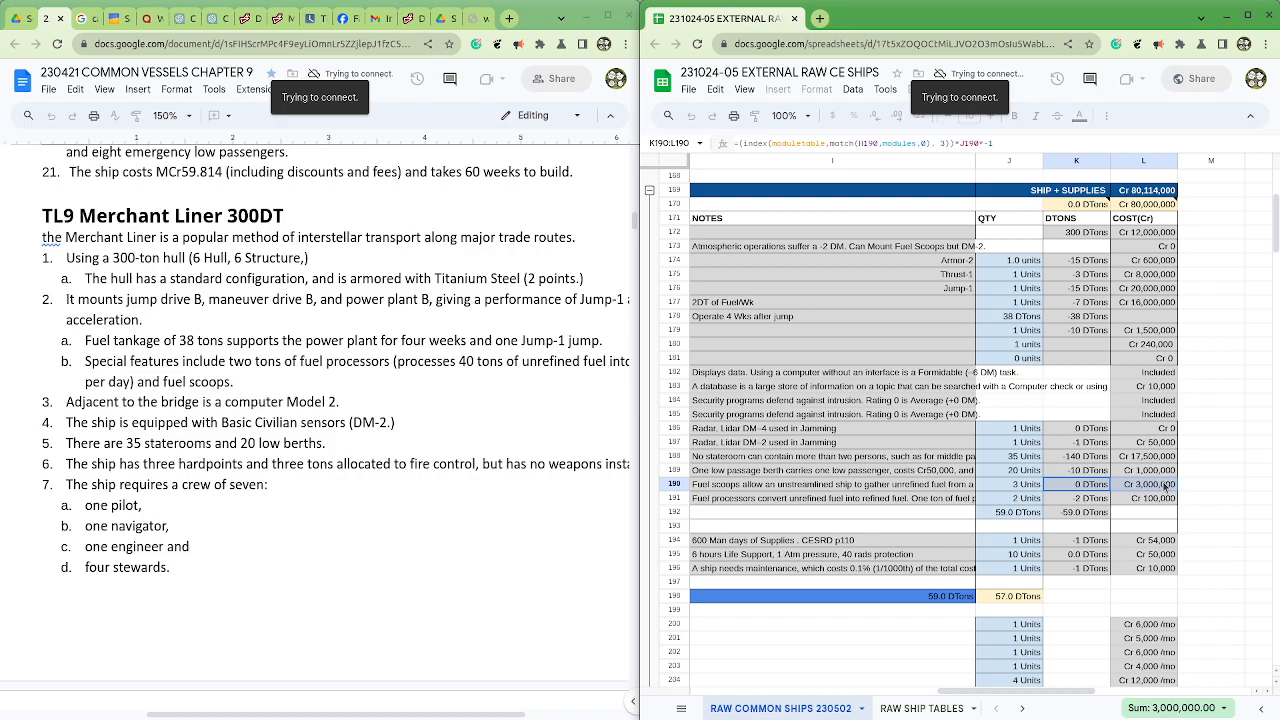
pyautogui.moveTo(786, 503); pyautogui.dragTo(1153, 503)
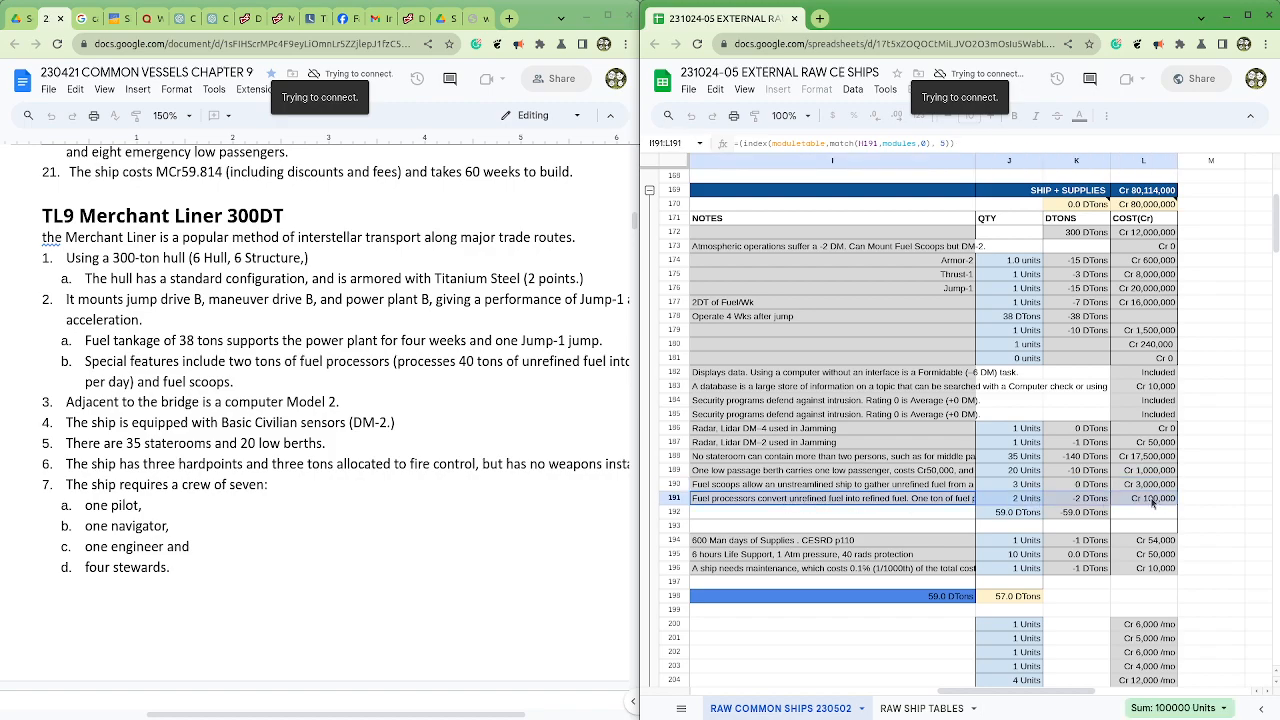
pyautogui.moveTo(1279, 245); pyautogui.dragTo(380, 184)
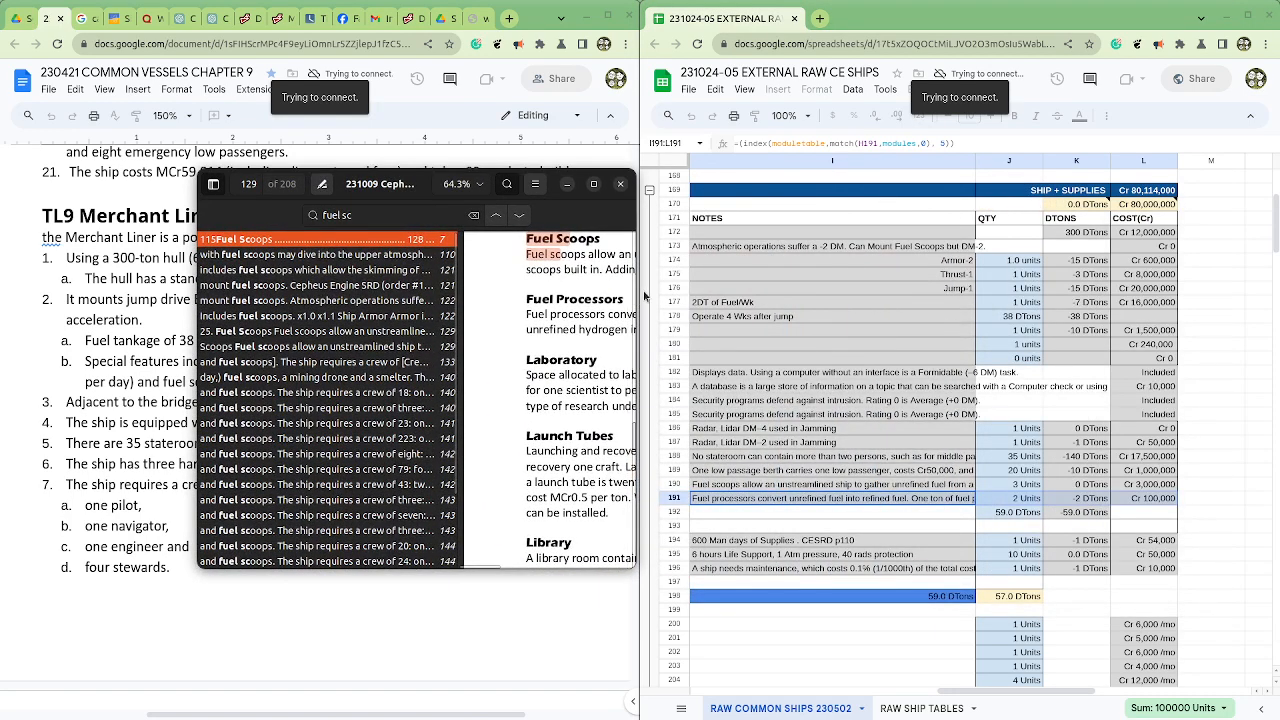
pyautogui.moveTo(640, 292); pyautogui.dragTo(1187, 327)
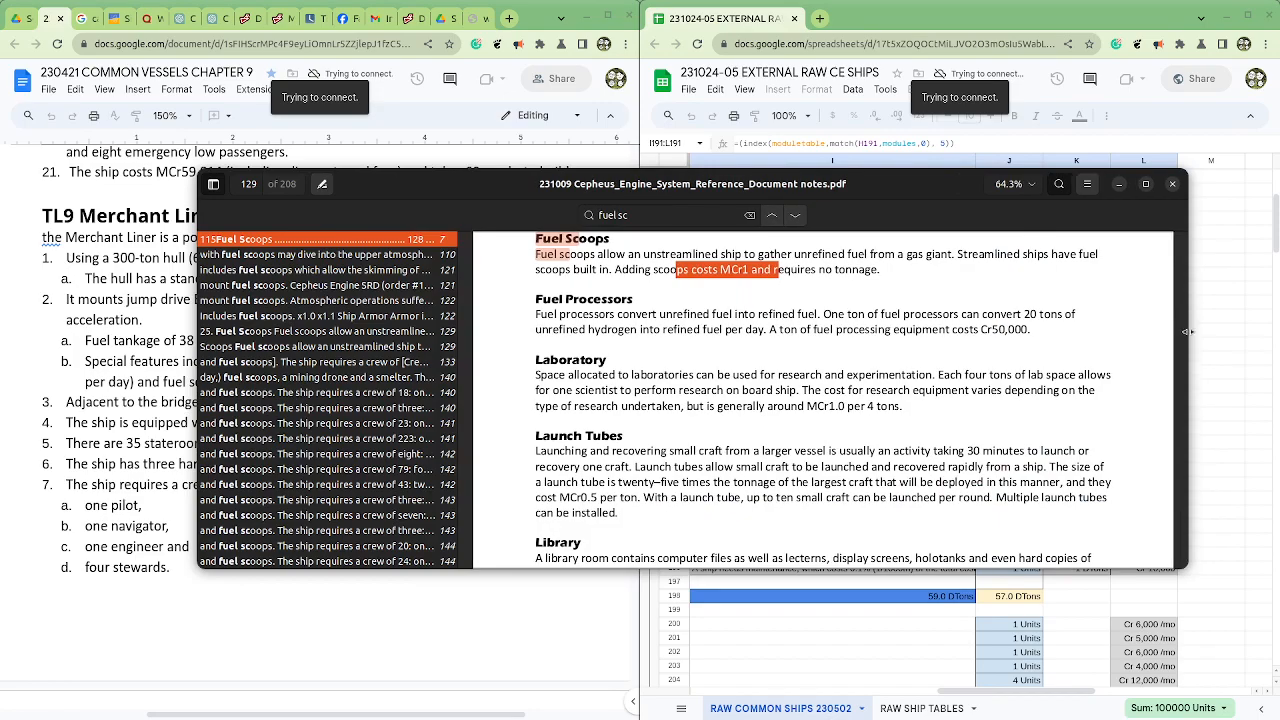
pyautogui.moveTo(871, 184); pyautogui.dragTo(1279, 259)
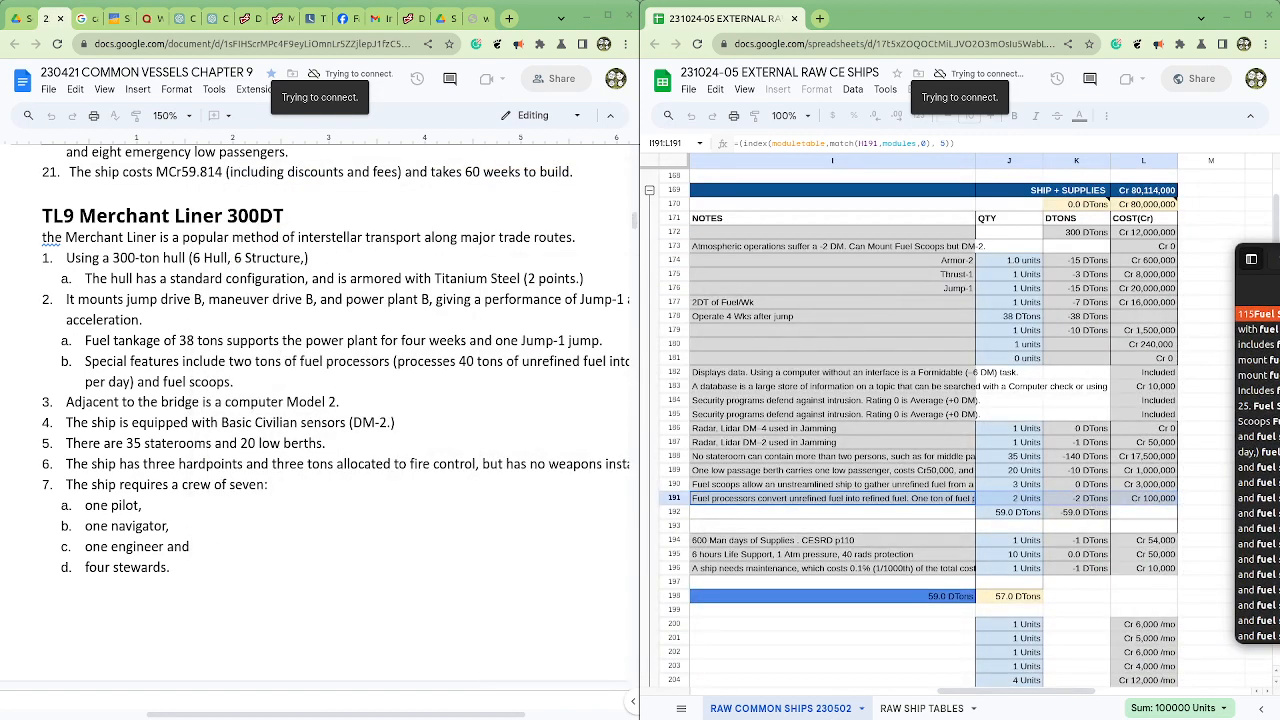
# Step: Compare the Merchant Liner's cargo quantity in row 192 with the cargo capacity line in the Common Vessels document
pyautogui.click(844, 515)
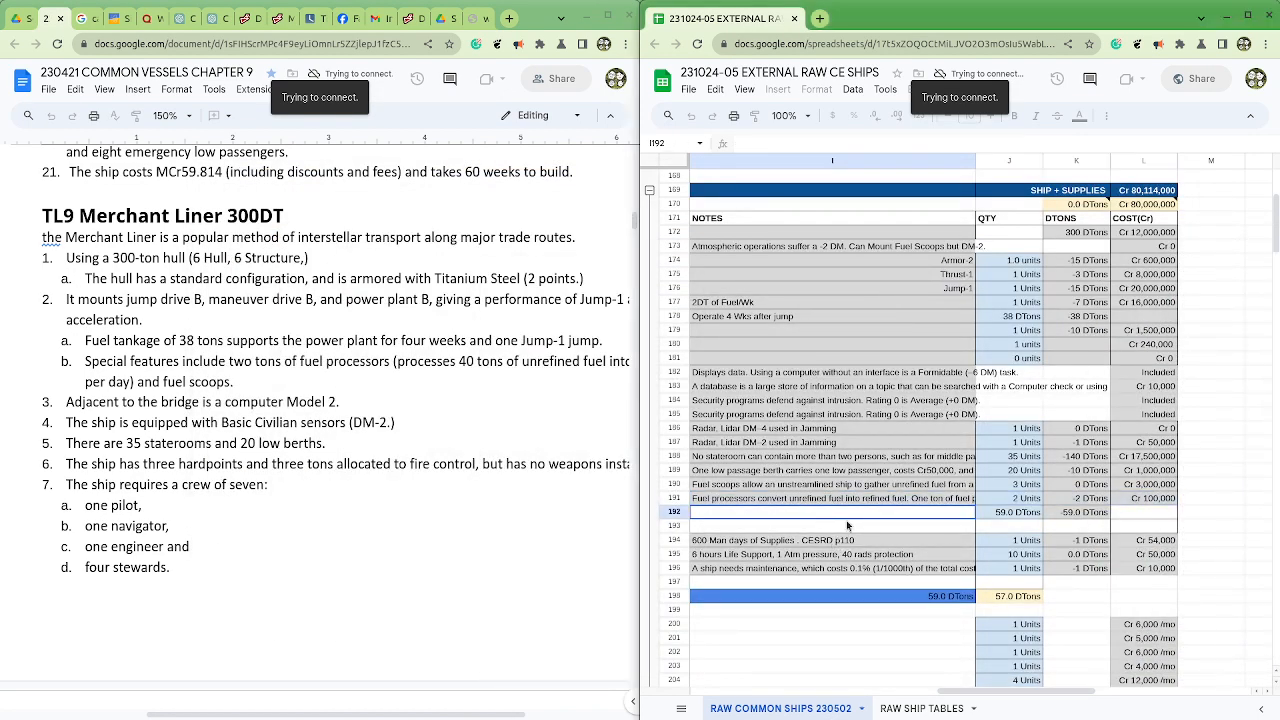
pyautogui.click(1000, 515)
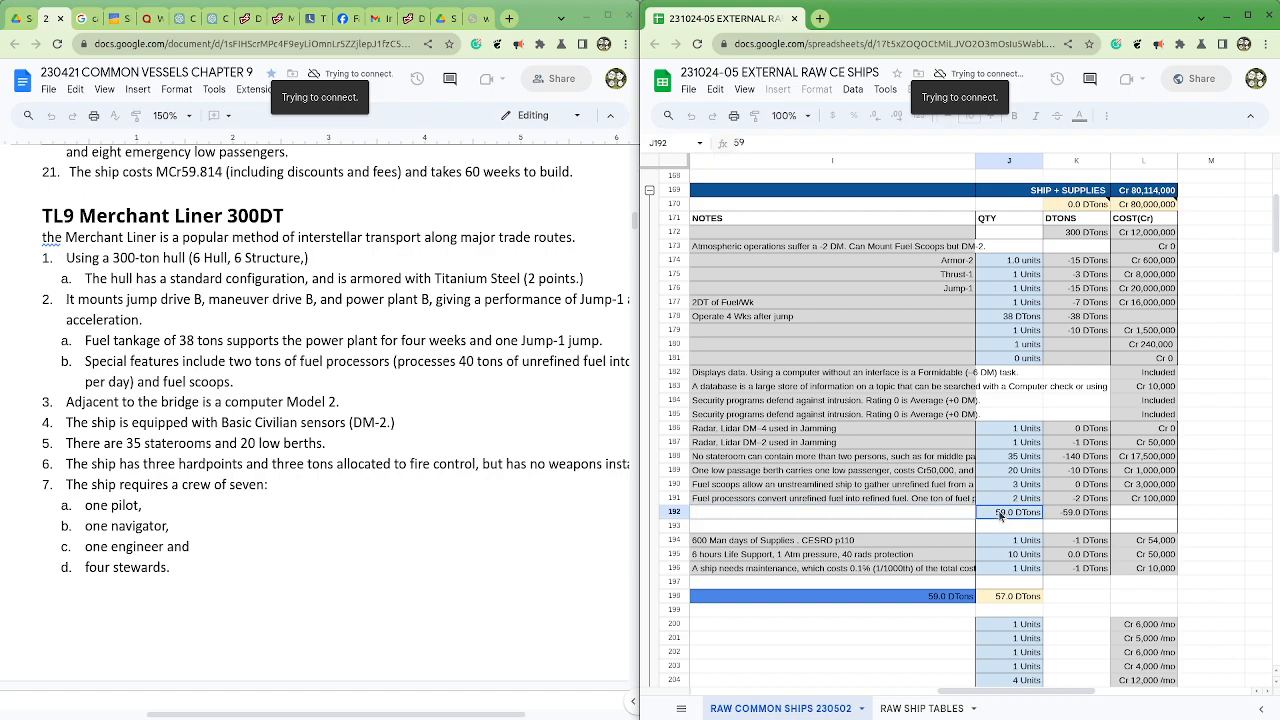
pyautogui.scroll(-3, 239, 506)
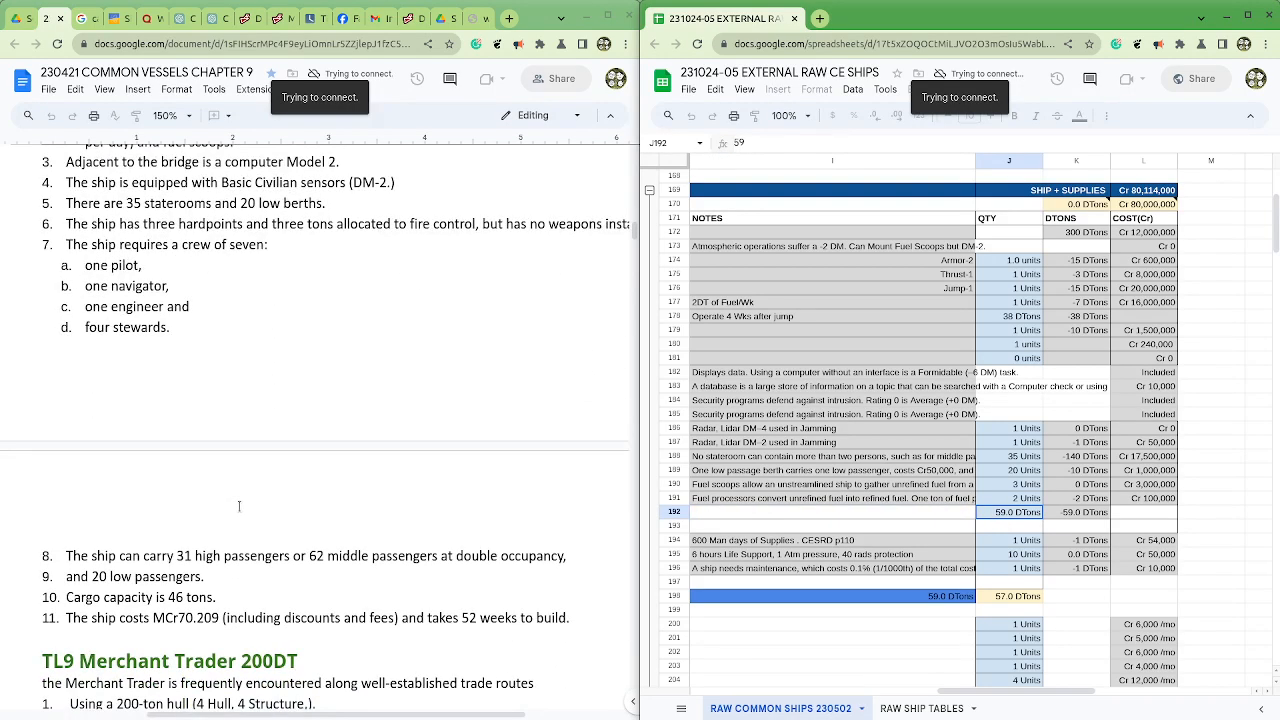
pyautogui.moveTo(229, 593); pyautogui.dragTo(67, 593)
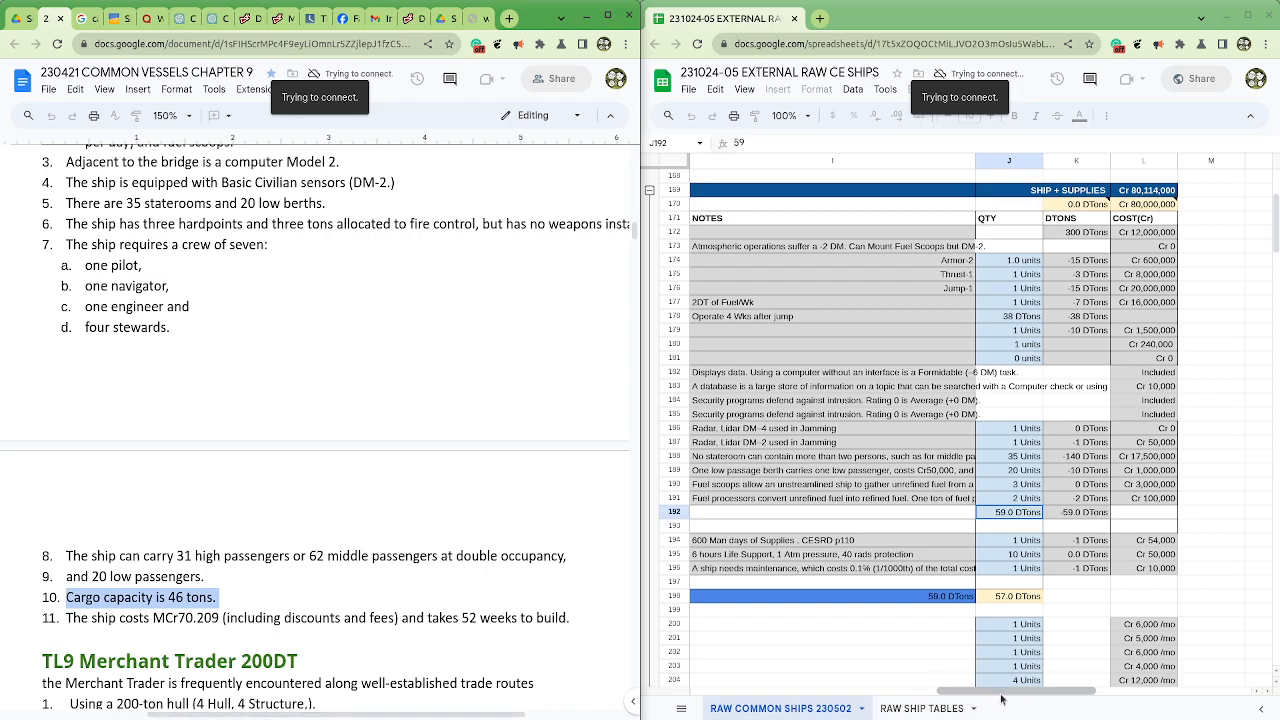
pyautogui.moveTo(1000, 697)
pyautogui.mouseDown()
pyautogui.moveTo(780, 697)
pyautogui.moveTo(1007, 701)
pyautogui.mouseUp()
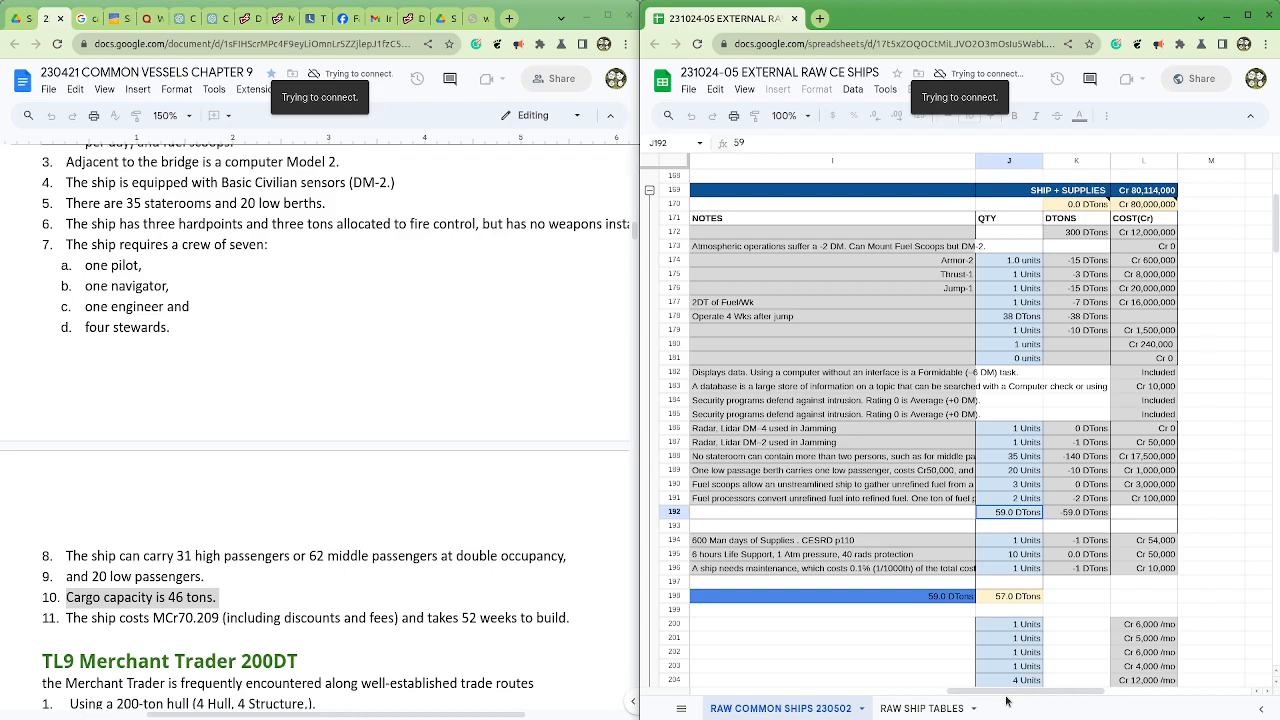
pyautogui.press('Down')
pyautogui.click(999, 517)
# Step: Inspect the remaining-tonnage formula in K170 and the hull, component and cargo tonnages it sums in K172:K192
pyautogui.click(1066, 208)
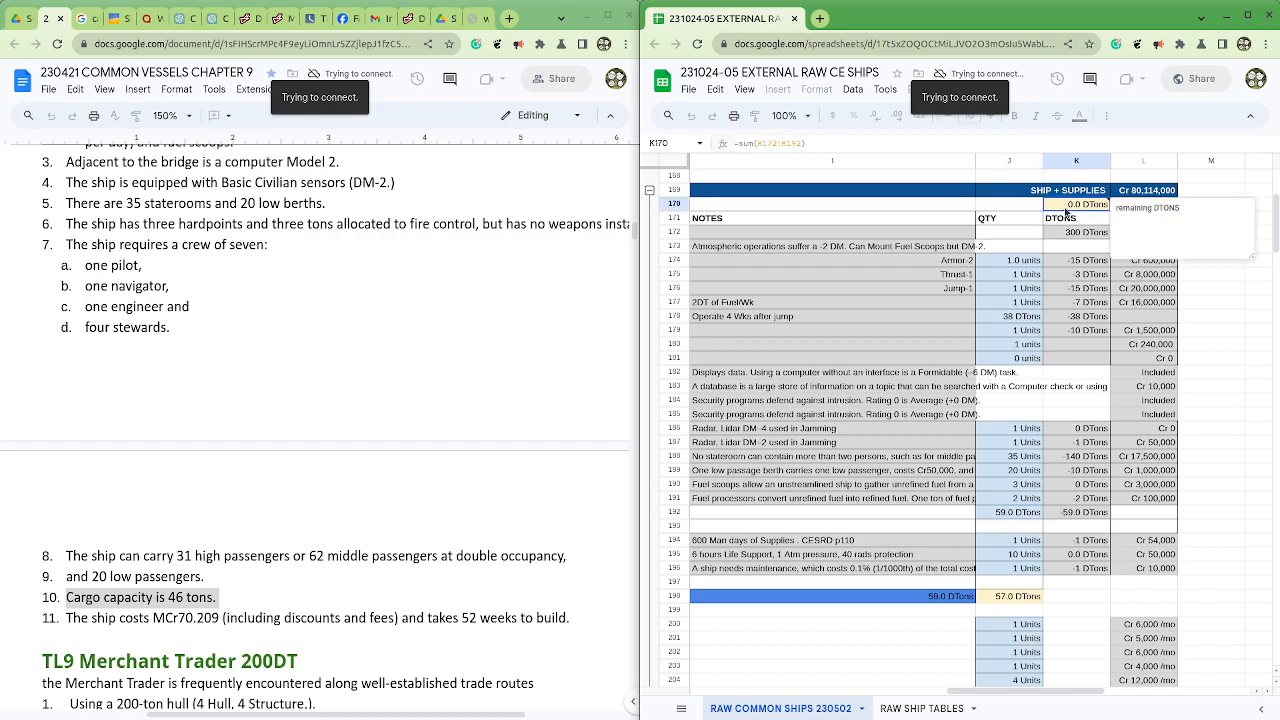
pyautogui.click(766, 144)
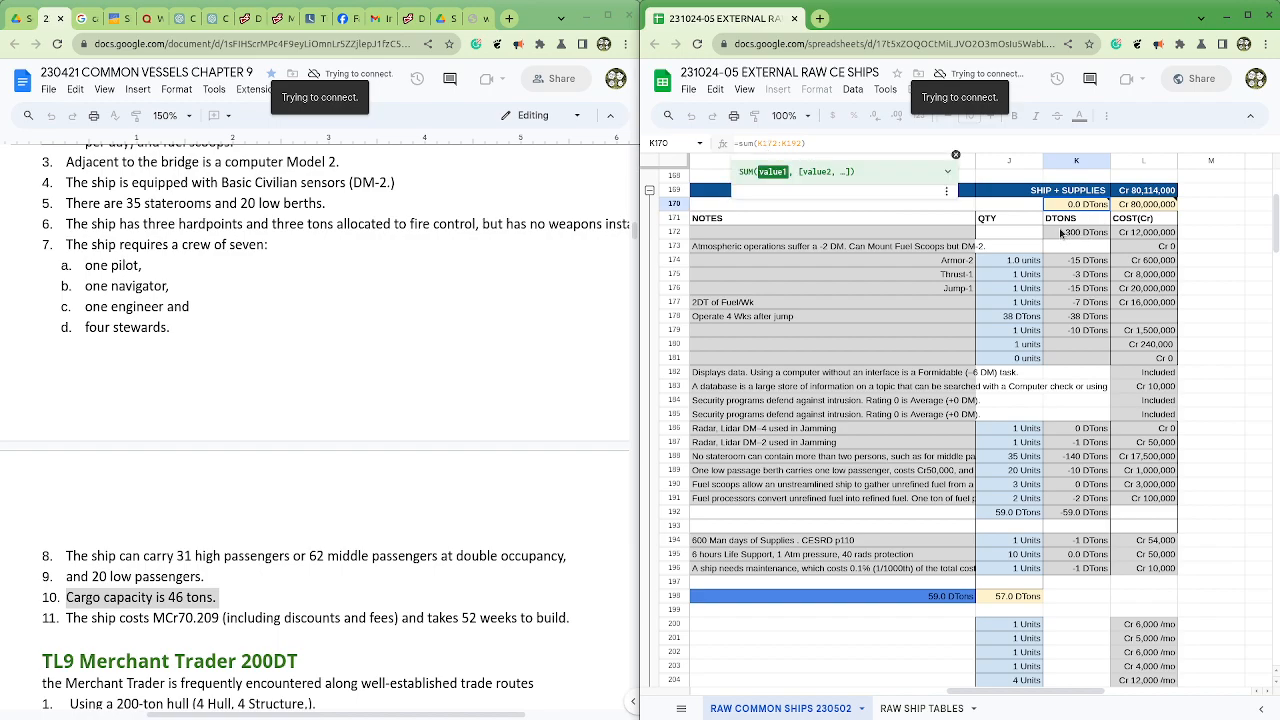
pyautogui.click(1090, 233)
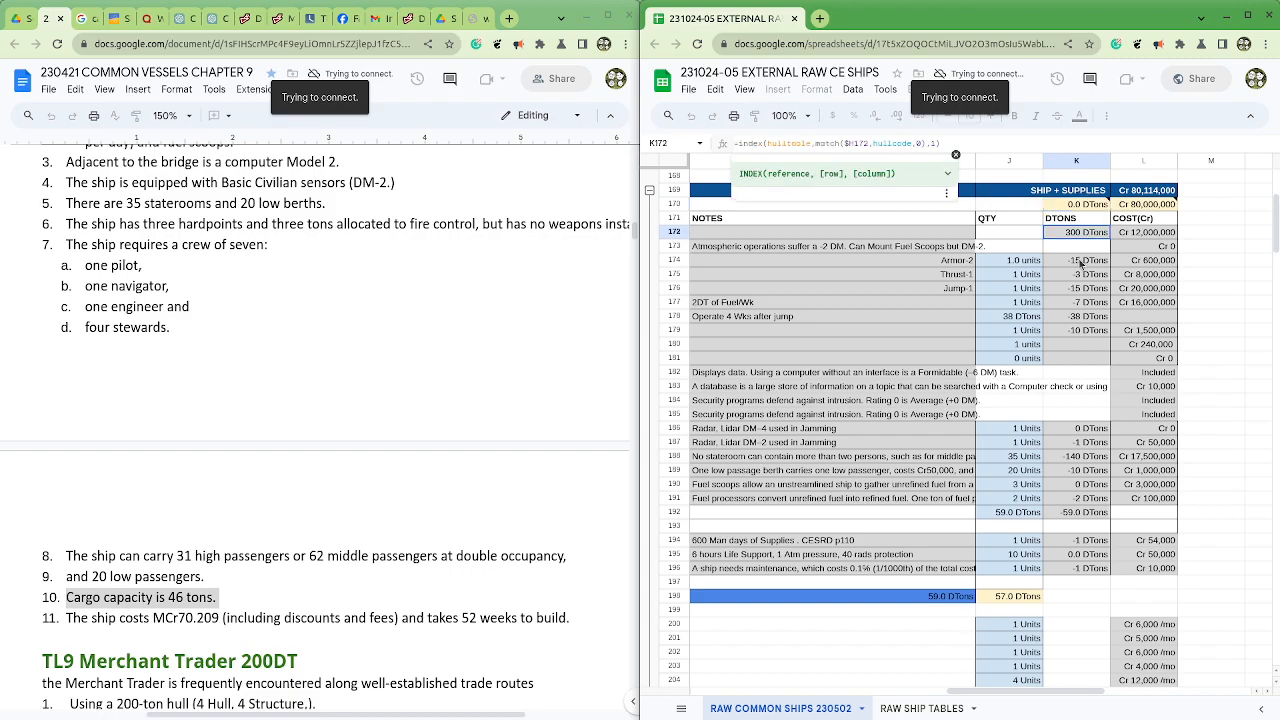
pyautogui.moveTo(1080, 263); pyautogui.dragTo(1097, 502)
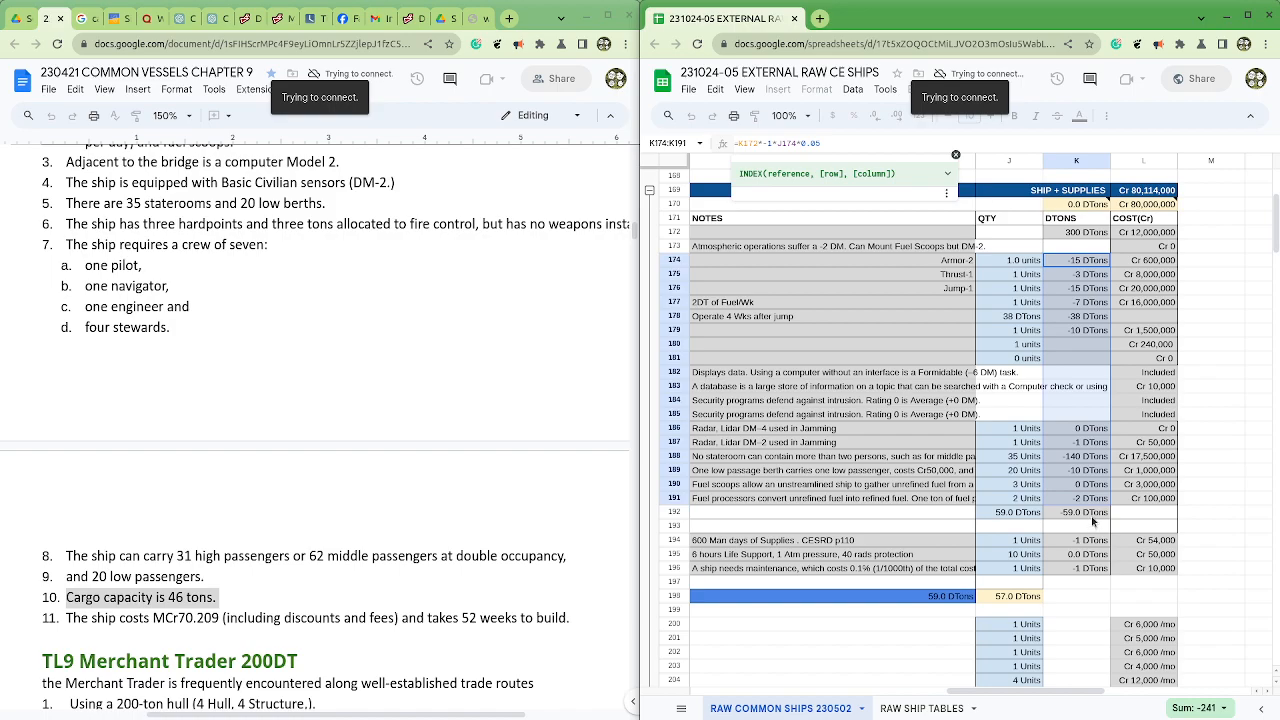
pyautogui.click(1093, 516)
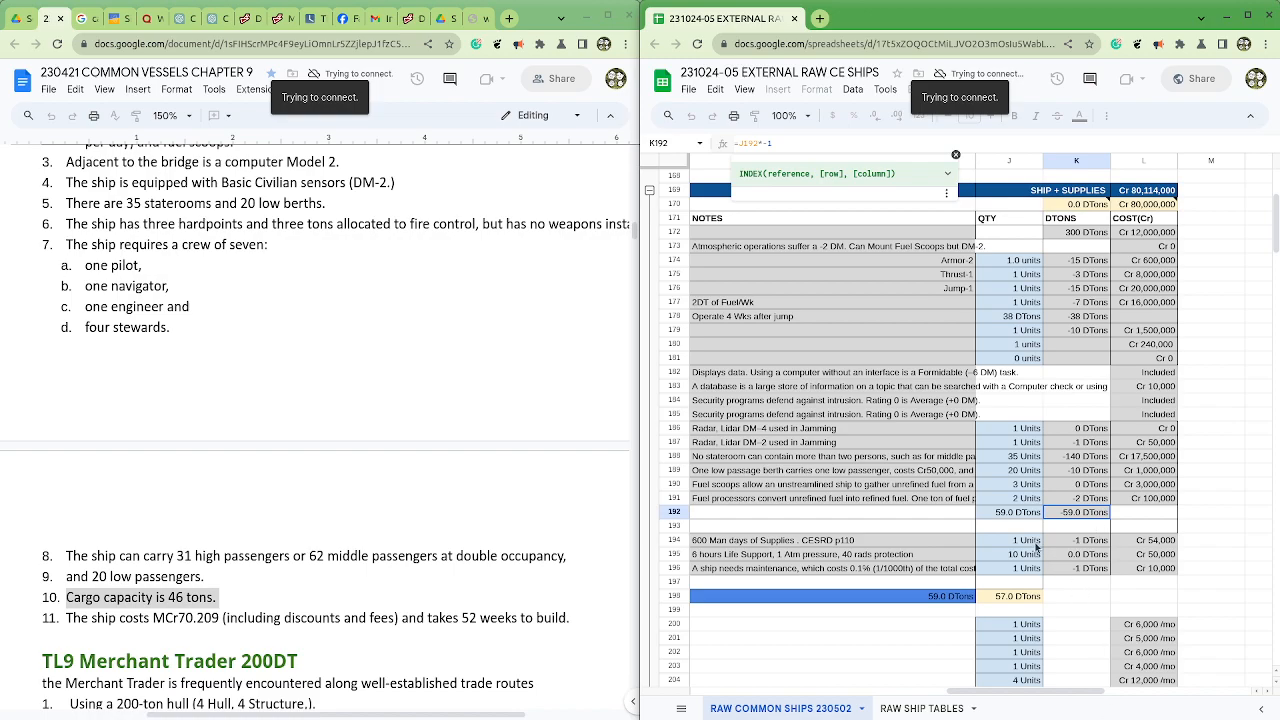
# Step: Inspect the supplies tonnages in K194:K195 and the formula in J198 that combines the supplies with the cargo tonnage
pyautogui.moveTo(1084, 542)
pyautogui.mouseDown()
pyautogui.moveTo(1084, 577)
pyautogui.moveTo(1085, 557)
pyautogui.mouseUp()
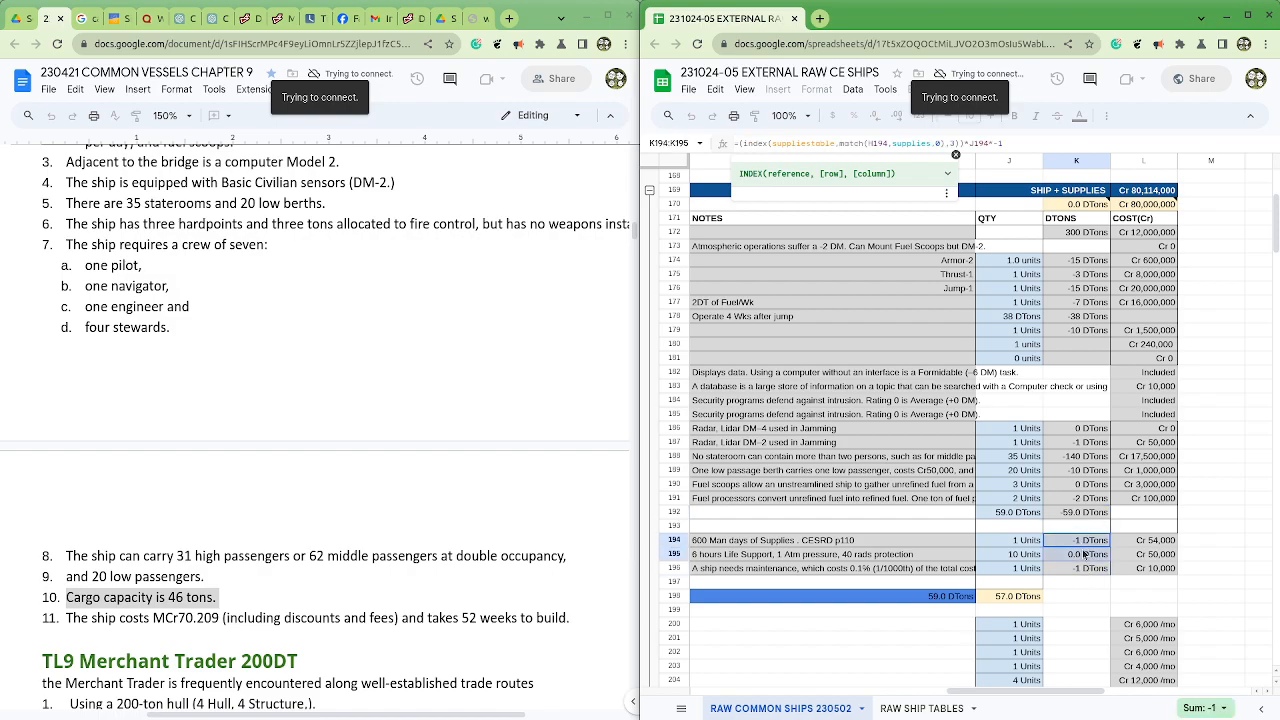
pyautogui.click(1006, 600)
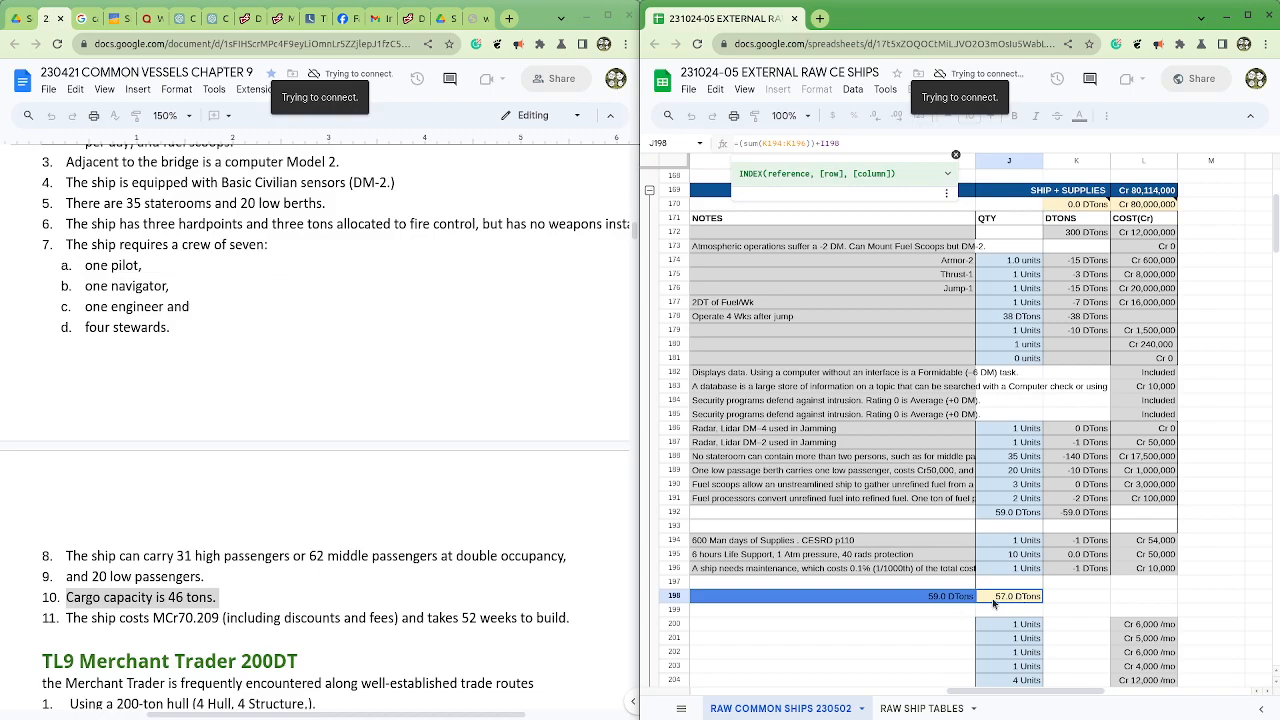
pyautogui.moveTo(980, 691); pyautogui.dragTo(919, 714)
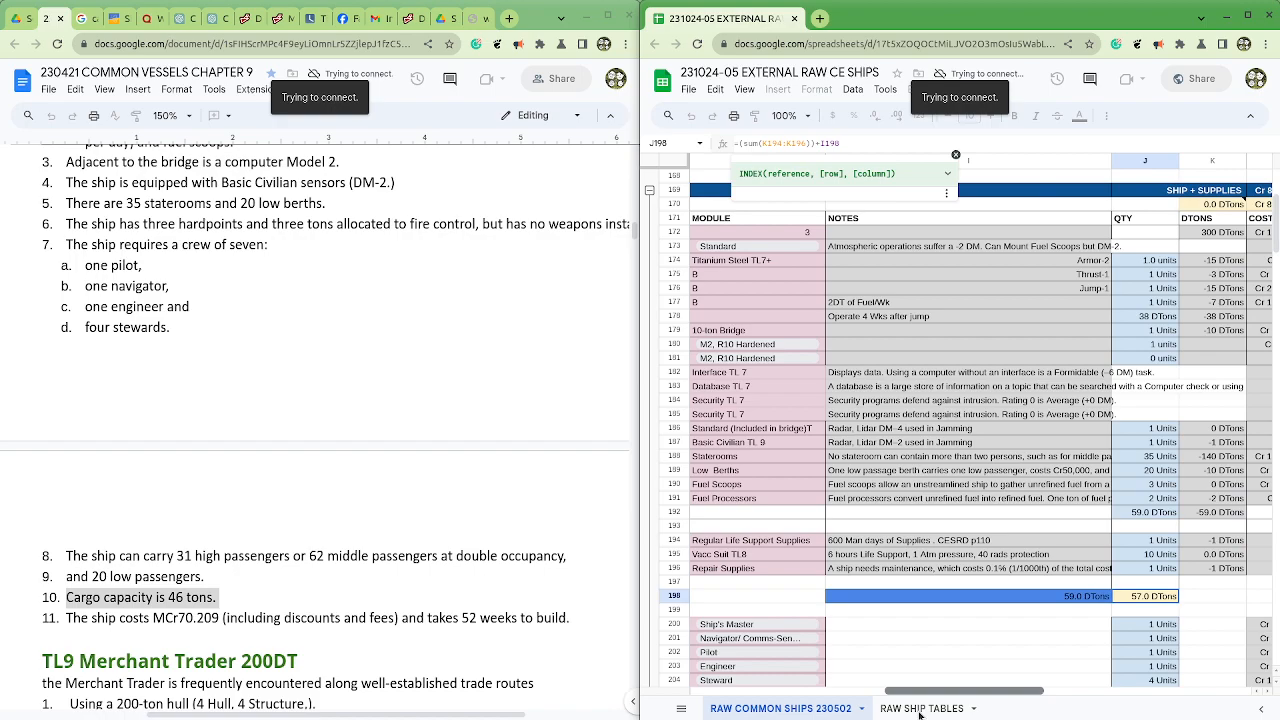
pyautogui.moveTo(921, 713)
pyautogui.mouseDown()
pyautogui.moveTo(965, 716)
pyautogui.moveTo(923, 714)
pyautogui.mouseUp()
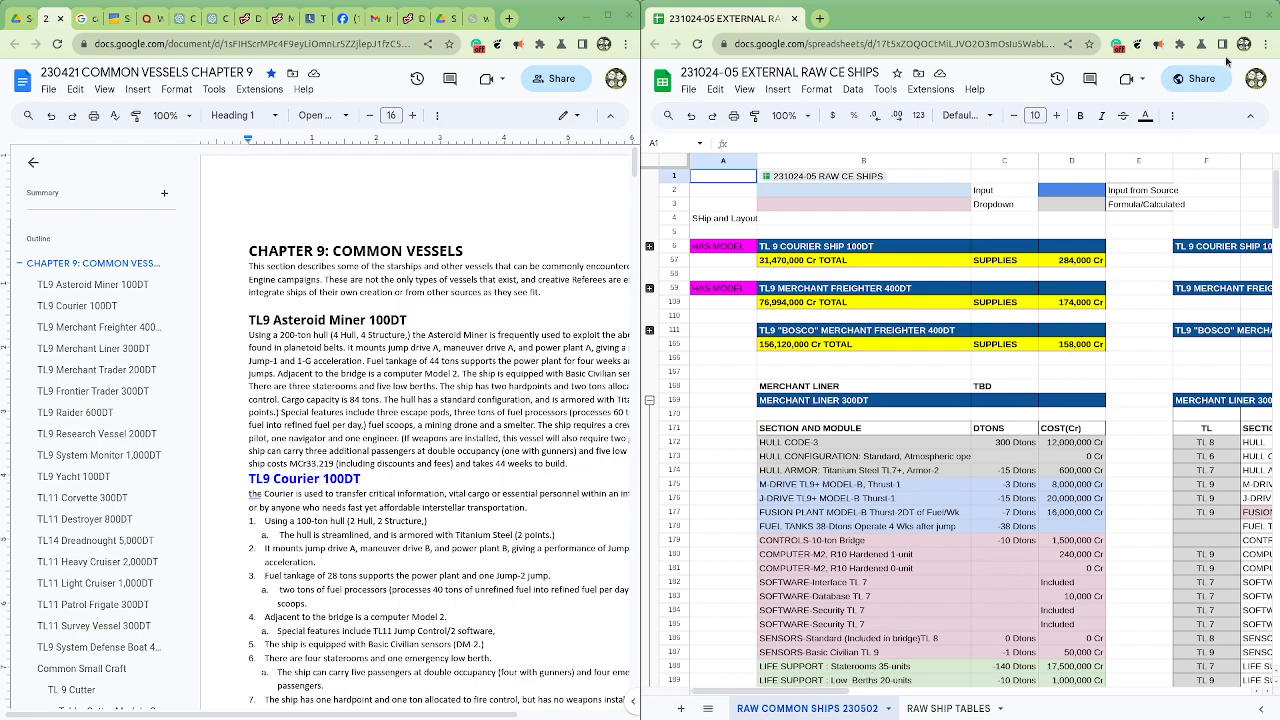
# Step: Maximize the spreadsheet window and set the Merchant Liner's Fuel Scoops quantity in J190 to 1
pyautogui.click(1247, 16)
pyautogui.scroll(-3, 897, 620)
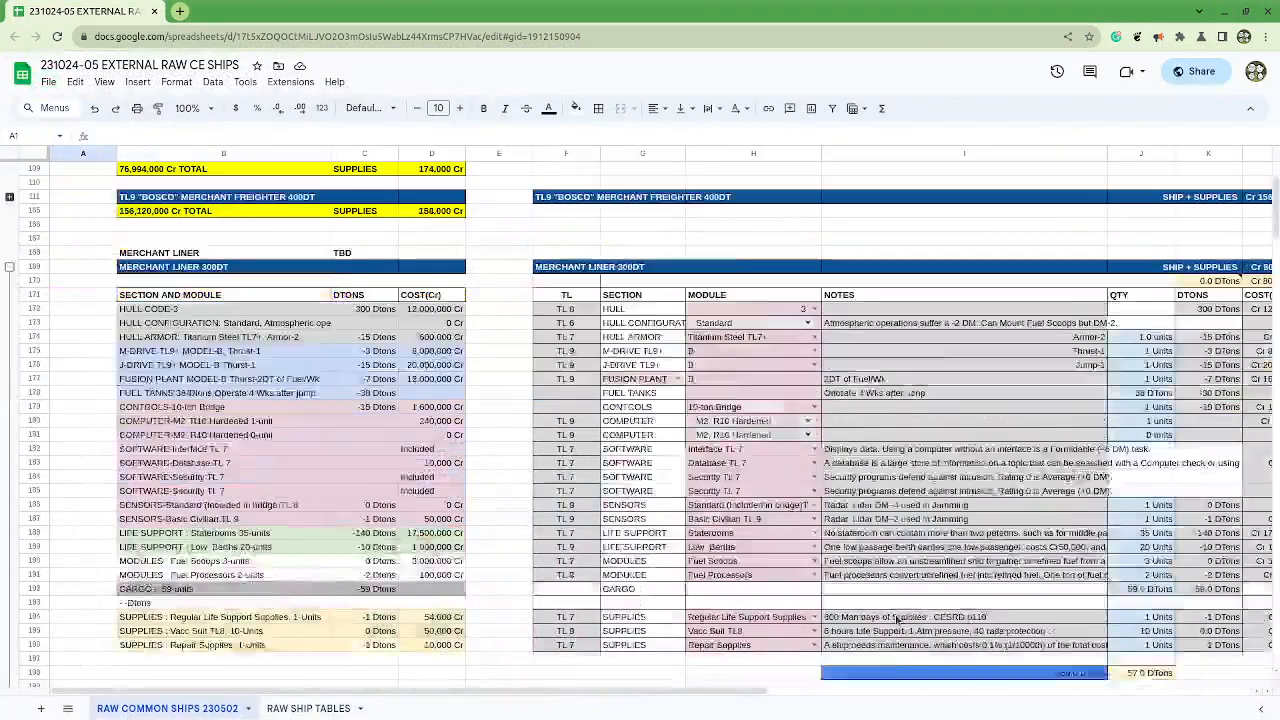
pyautogui.scroll(-3, 897, 620)
pyautogui.moveTo(728, 692); pyautogui.dragTo(952, 715)
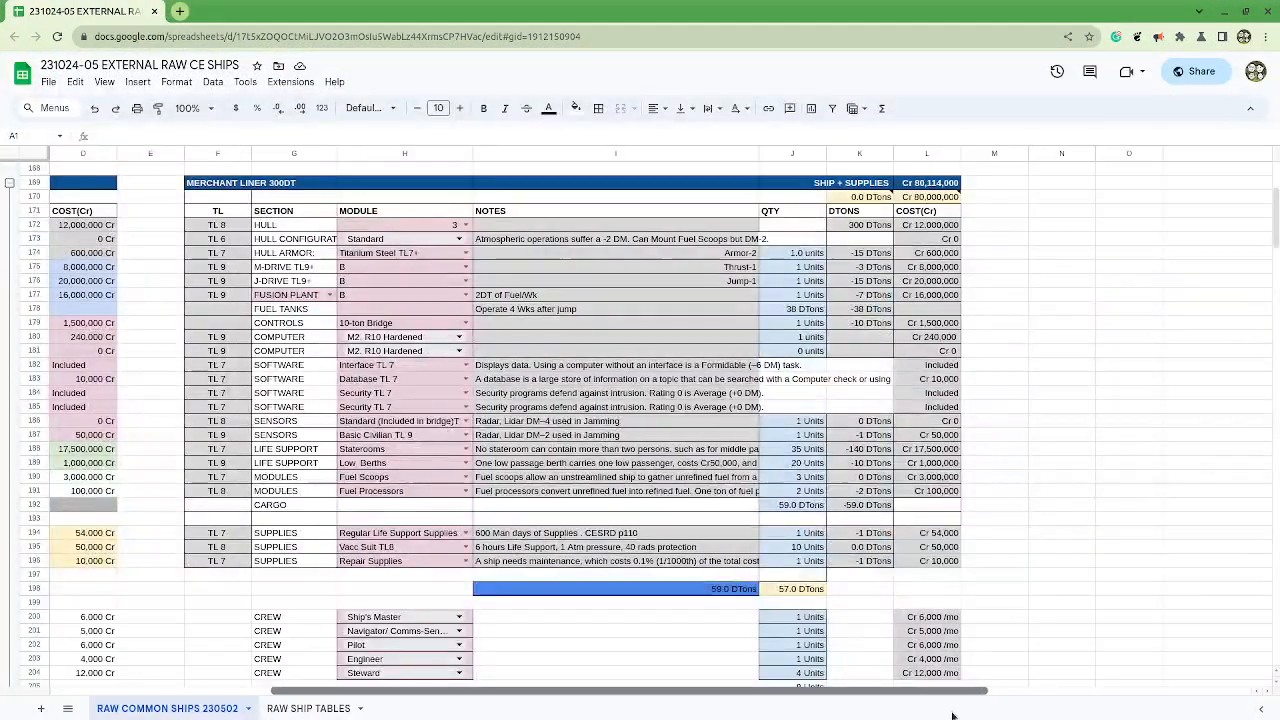
pyautogui.click(797, 492)
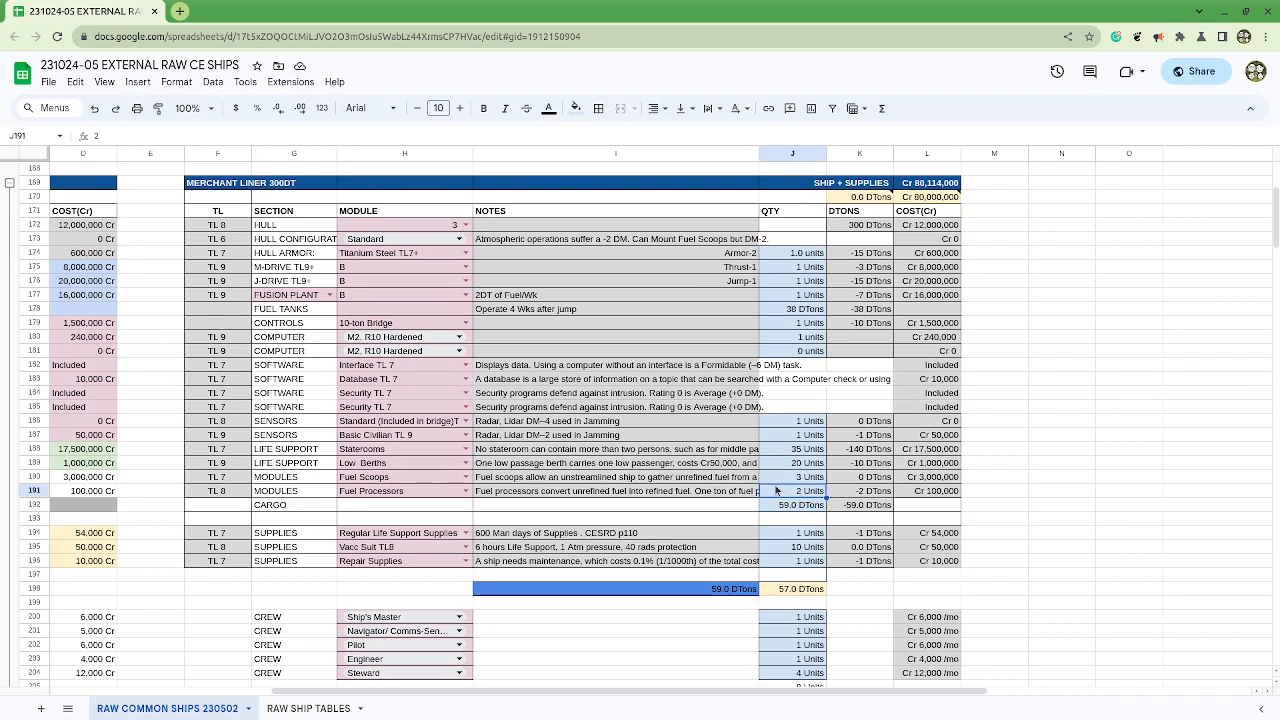
pyautogui.click(780, 481)
pyautogui.write('1')
pyautogui.click(794, 508)
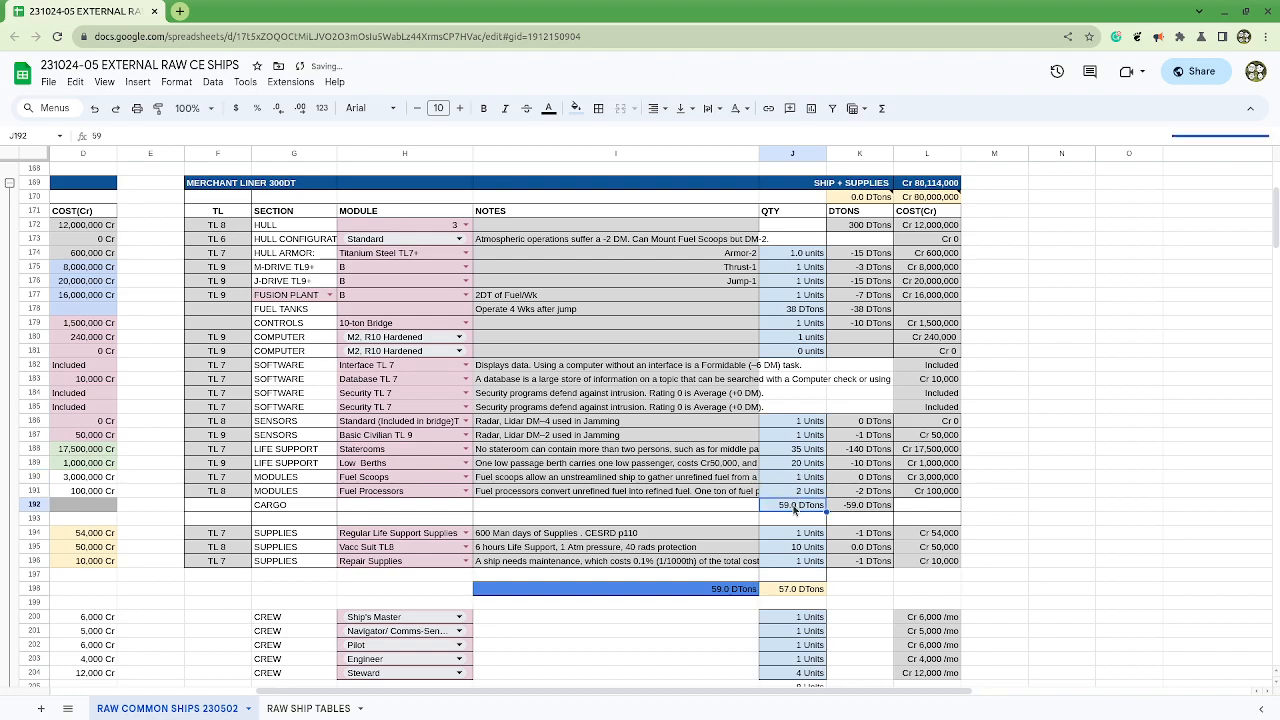
# Step: Inspect the Fuel Scoops cost formula in L190 without changing it
pyautogui.click(938, 478)
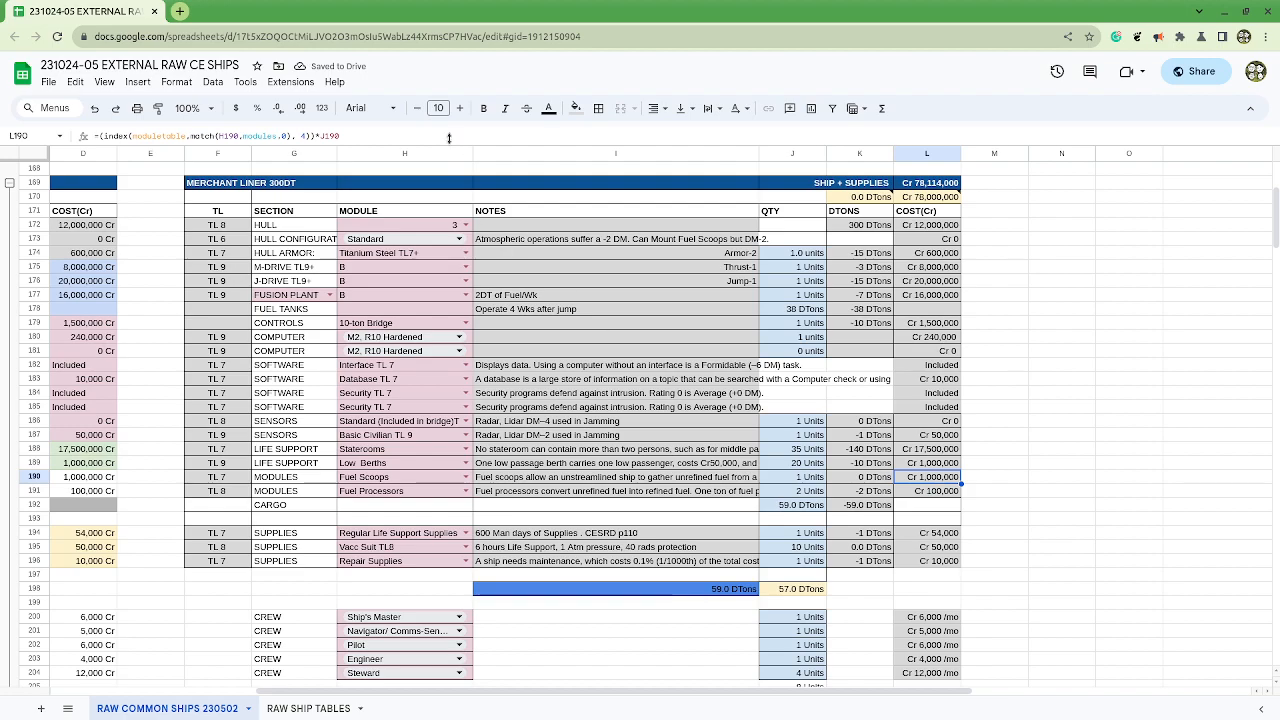
pyautogui.click(443, 134)
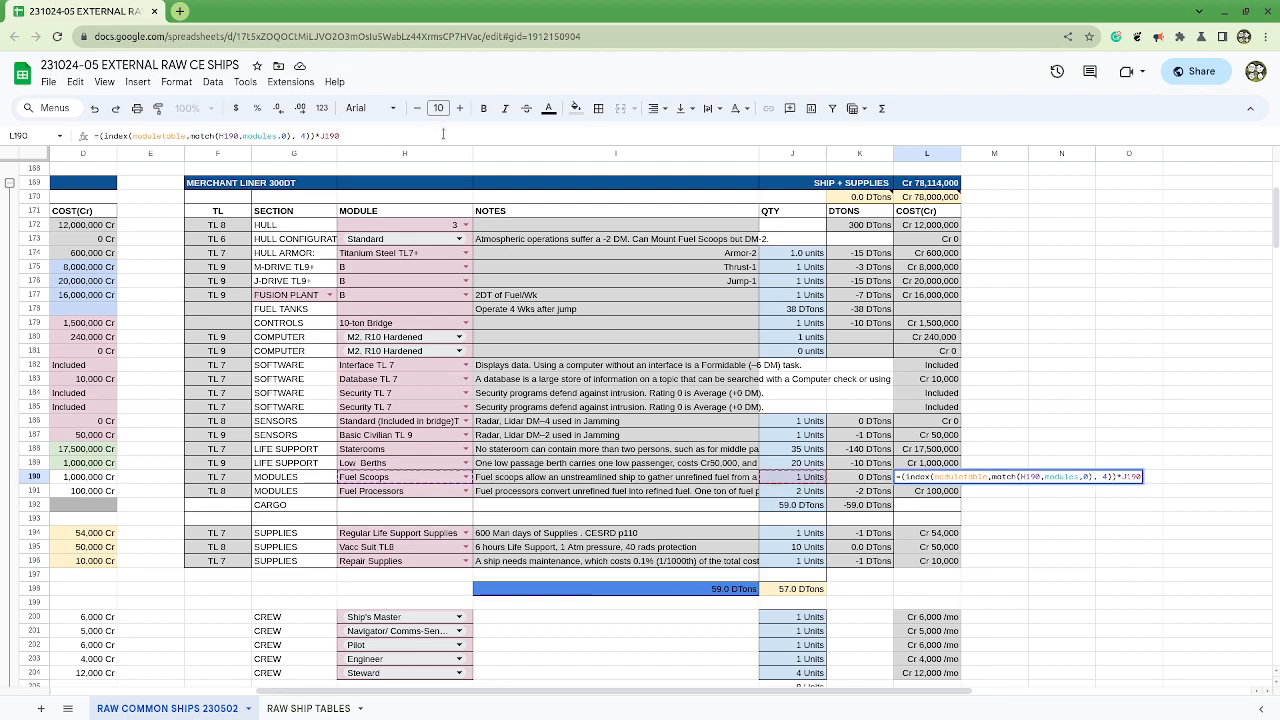
pyautogui.press('Escape')
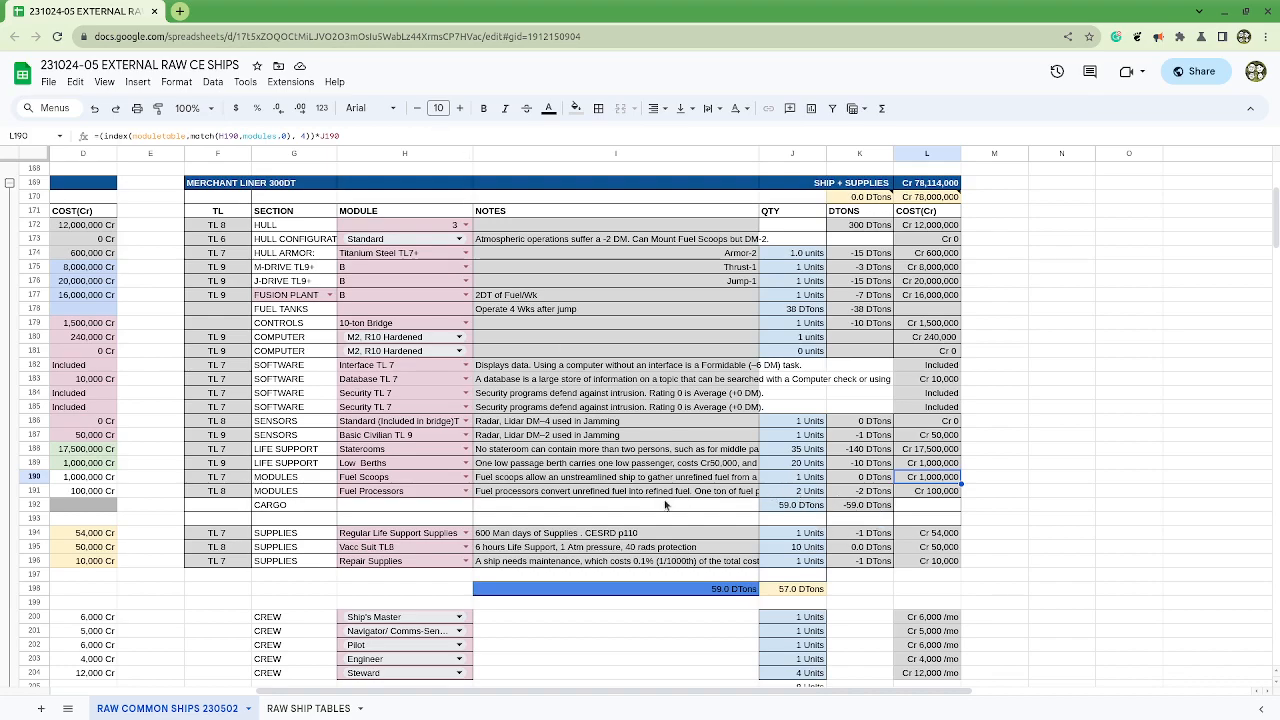
# Step: Place the spreadsheet beside the Common Vessels document and consult its TL9 Merchant Liner 300DT section for the cargo capacity
pyautogui.click(785, 505)
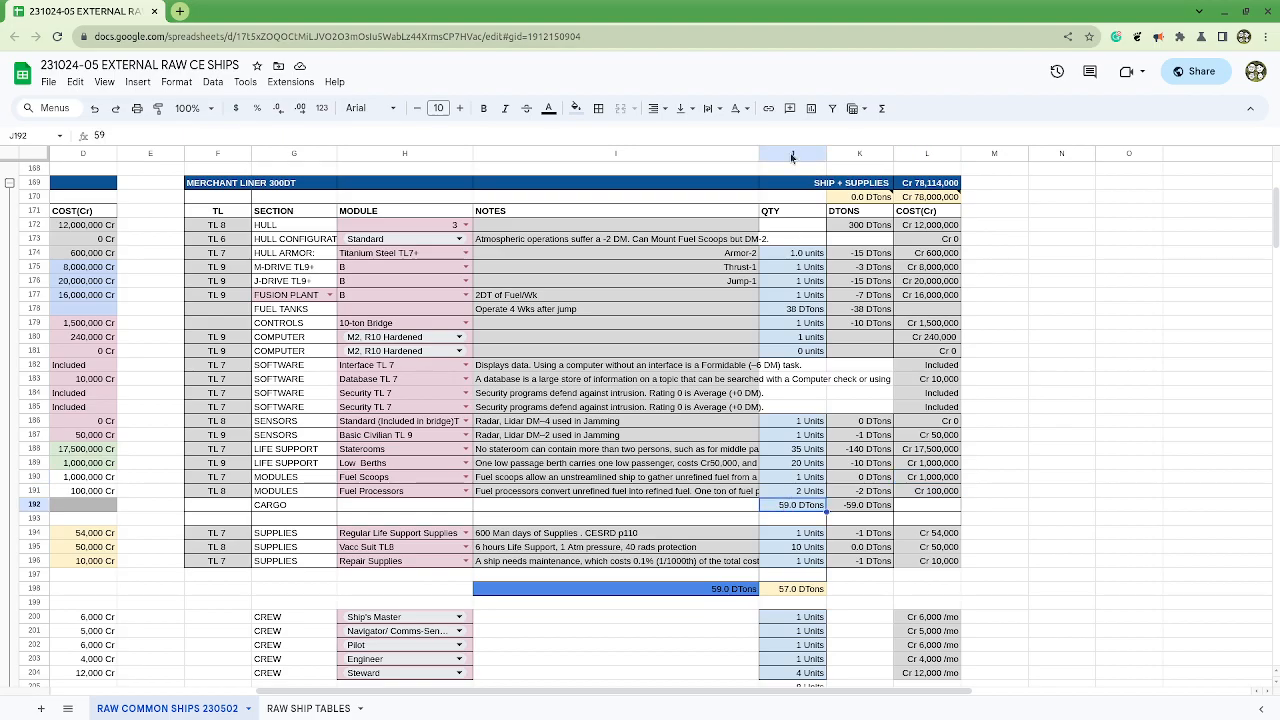
pyautogui.moveTo(789, 9); pyautogui.dragTo(1278, 130)
pyautogui.click(77, 305)
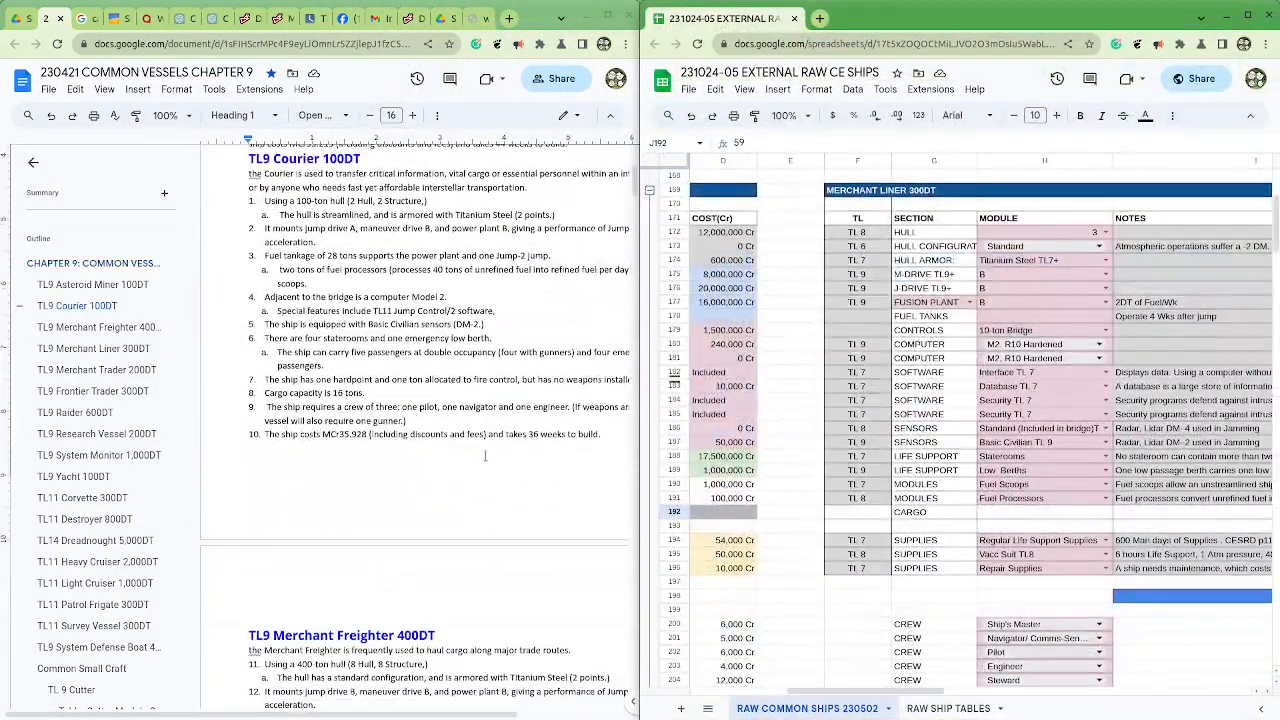
pyautogui.click(90, 349)
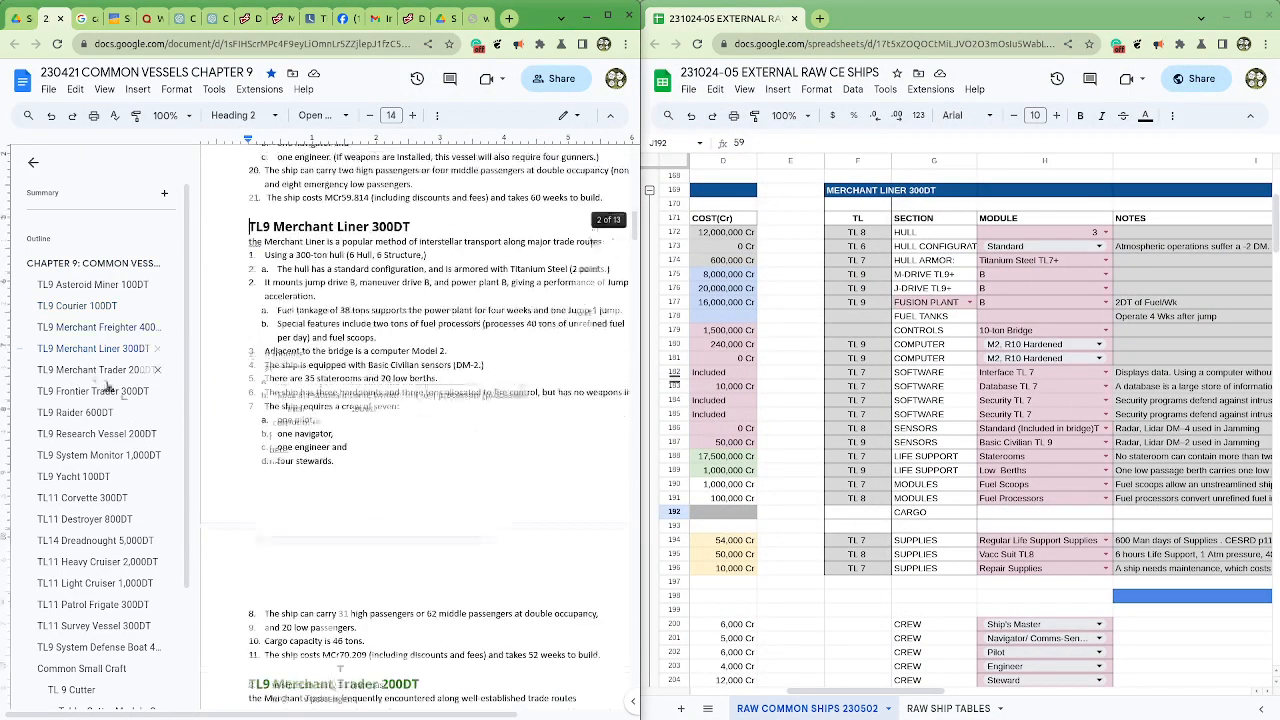
pyautogui.moveTo(860, 692); pyautogui.dragTo(985, 712)
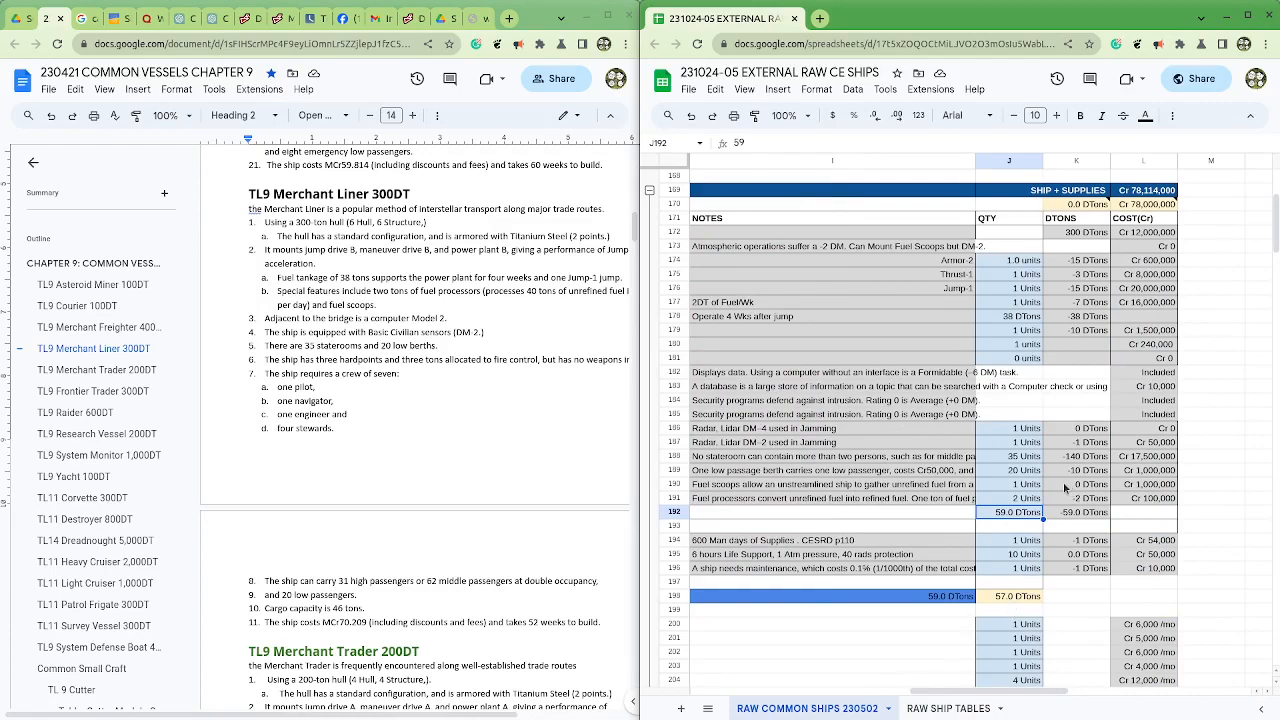
# Step: Set the Merchant Liner's cargo quantity in J192 to 48 DTons
pyautogui.write('48')
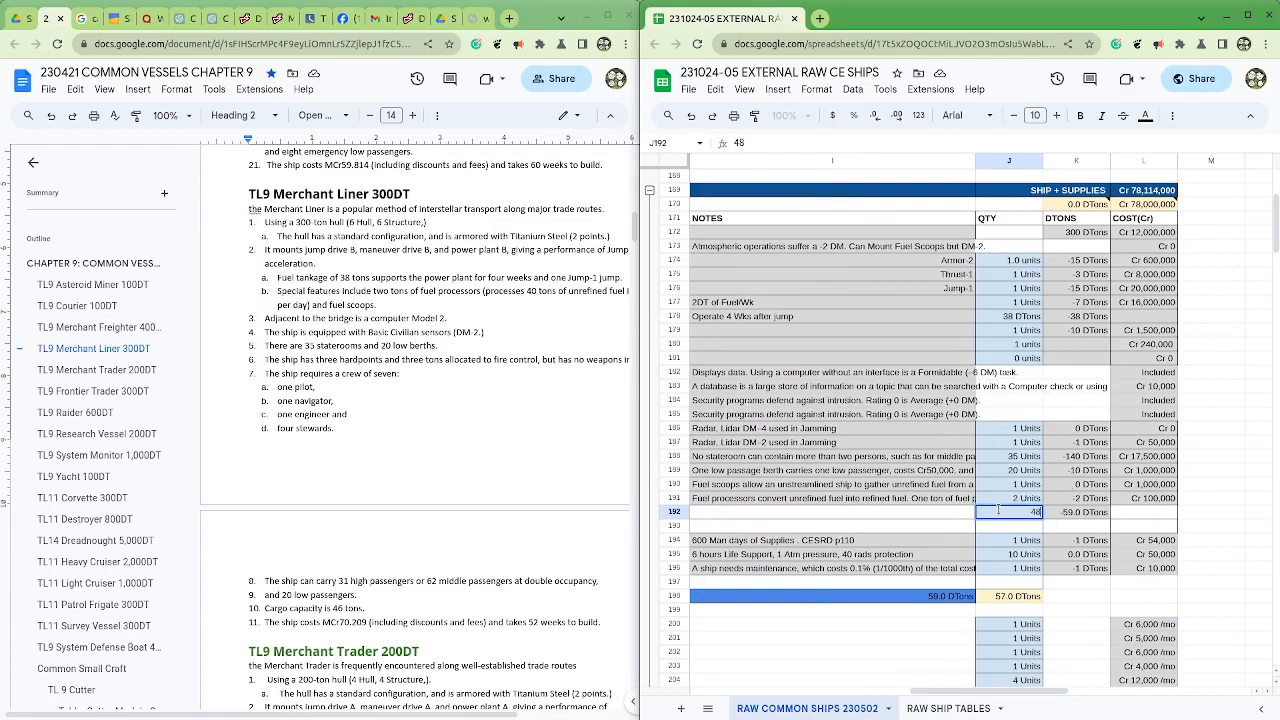
pyautogui.press('Return')
pyautogui.press('Up')
pyautogui.press('Up')
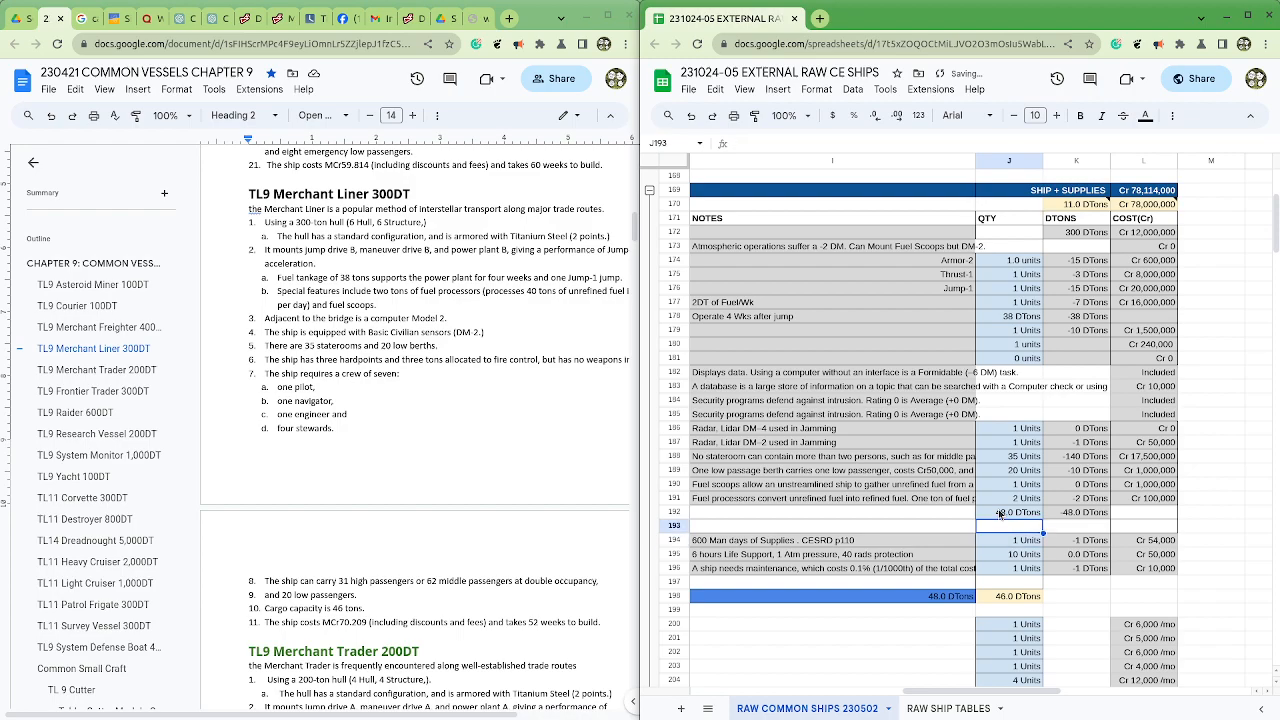
# Step: Inspect the Merchant Liner's component tonnages in column K and the remaining-tonnage formula in K170
pyautogui.press('Right')
pyautogui.press('Up')
pyautogui.press('Up')
pyautogui.press('Up')
pyautogui.press('Up')
pyautogui.press('Up')
pyautogui.press('Up')
pyautogui.press('Up')
pyautogui.press('Up')
pyautogui.press('Up')
pyautogui.press('Up')
pyautogui.press('Up')
pyautogui.press('Up')
pyautogui.press('Down')
pyautogui.press('Down')
pyautogui.press('Down')
pyautogui.press('Down')
pyautogui.press('Down')
pyautogui.press('Down')
pyautogui.press('Down')
pyautogui.press('Down')
pyautogui.press('Down')
pyautogui.press('Down')
pyautogui.press('Down')
pyautogui.press('Down')
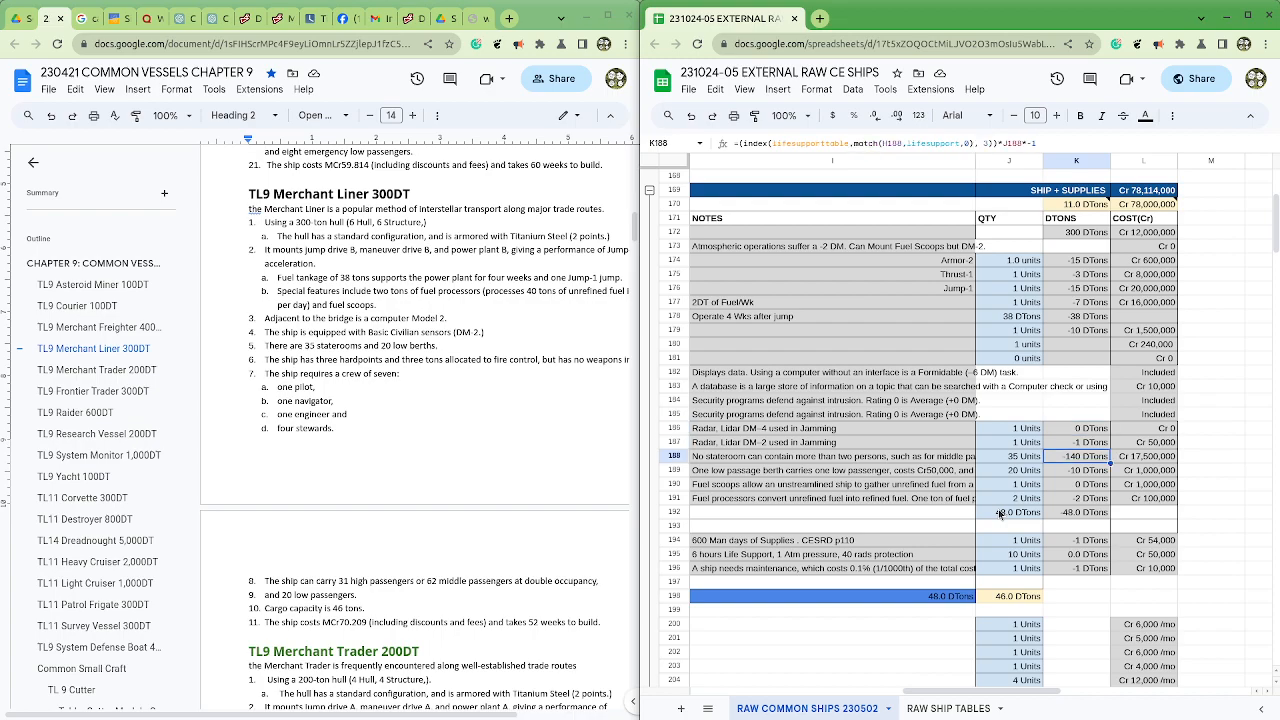
pyautogui.press('Left')
pyautogui.press('Up')
pyautogui.press('Up')
pyautogui.press('Right')
pyautogui.press('Up')
pyautogui.press('Up')
pyautogui.press('Up')
pyautogui.press('Up')
pyautogui.press('Up')
pyautogui.press('Up')
pyautogui.press('Up')
pyautogui.press('Up')
pyautogui.press('Up')
pyautogui.press('Up')
pyautogui.press('Up')
pyautogui.press('Up')
pyautogui.press('Up')
pyautogui.press('Up')
pyautogui.press('Up')
pyautogui.press('Up')
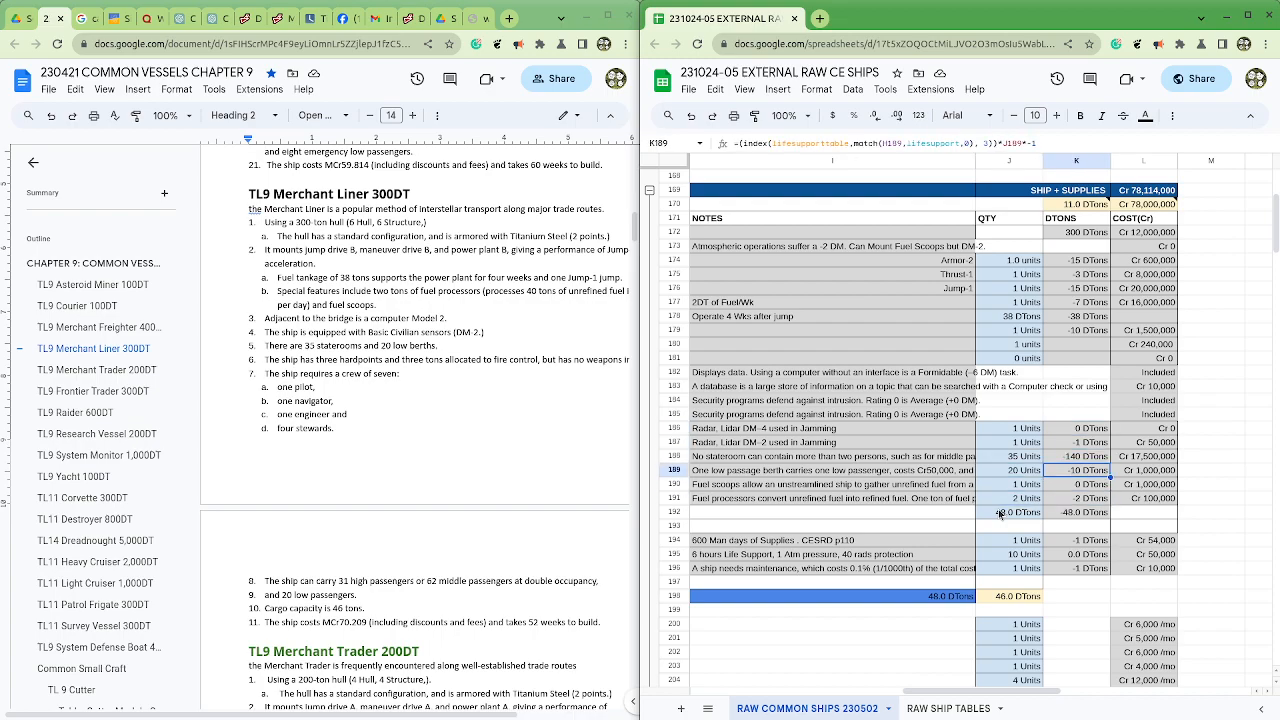
pyautogui.press('Up')
pyautogui.press('Up')
pyautogui.press('Up')
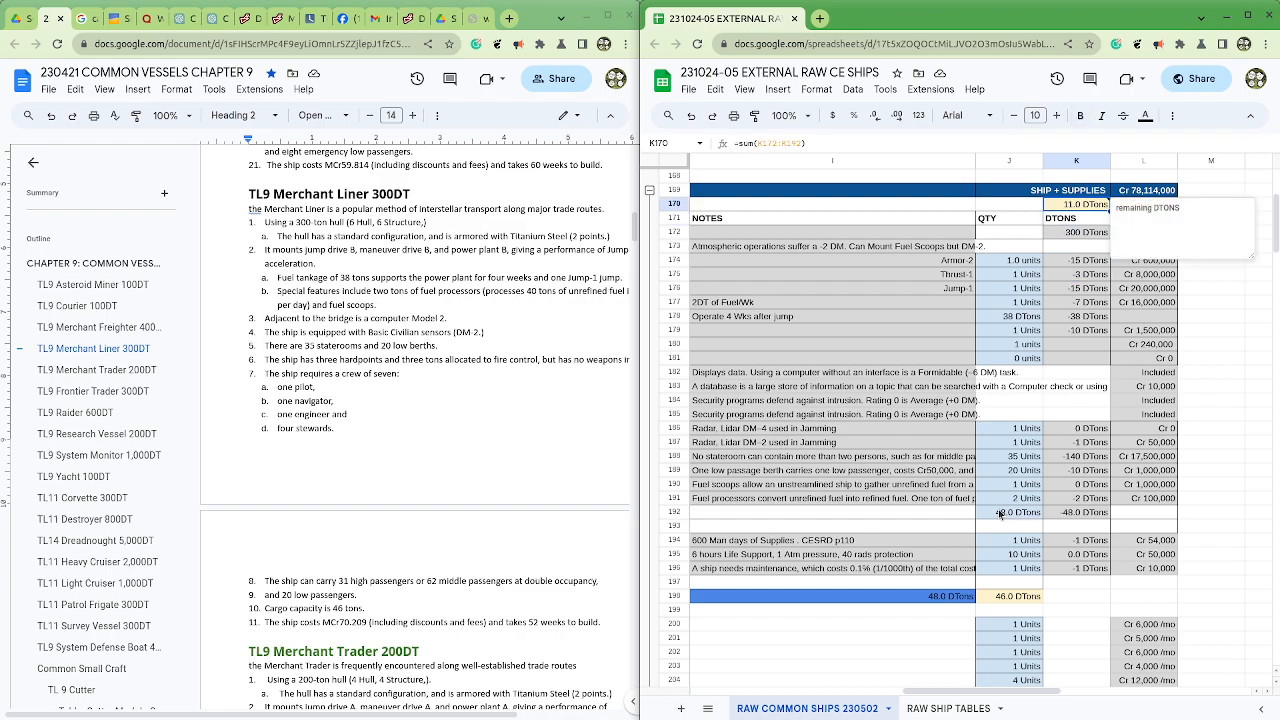
# Step: Try a cargo quantity of 46 DTons in J192 and restore it to 59
pyautogui.press('Down')
pyautogui.press('Down')
pyautogui.press('Down')
pyautogui.press('Down')
pyautogui.press('Down')
pyautogui.press('Down')
pyautogui.press('Down')
pyautogui.press('Down')
pyautogui.press('Down')
pyautogui.press('Down')
pyautogui.press('Down')
pyautogui.press('Down')
pyautogui.press('Down')
pyautogui.press('Down')
pyautogui.press('Down')
pyautogui.press('Down')
pyautogui.press('Down')
pyautogui.press('Down')
pyautogui.press('Down')
pyautogui.press('Down')
pyautogui.press('Left')
pyautogui.press('Down')
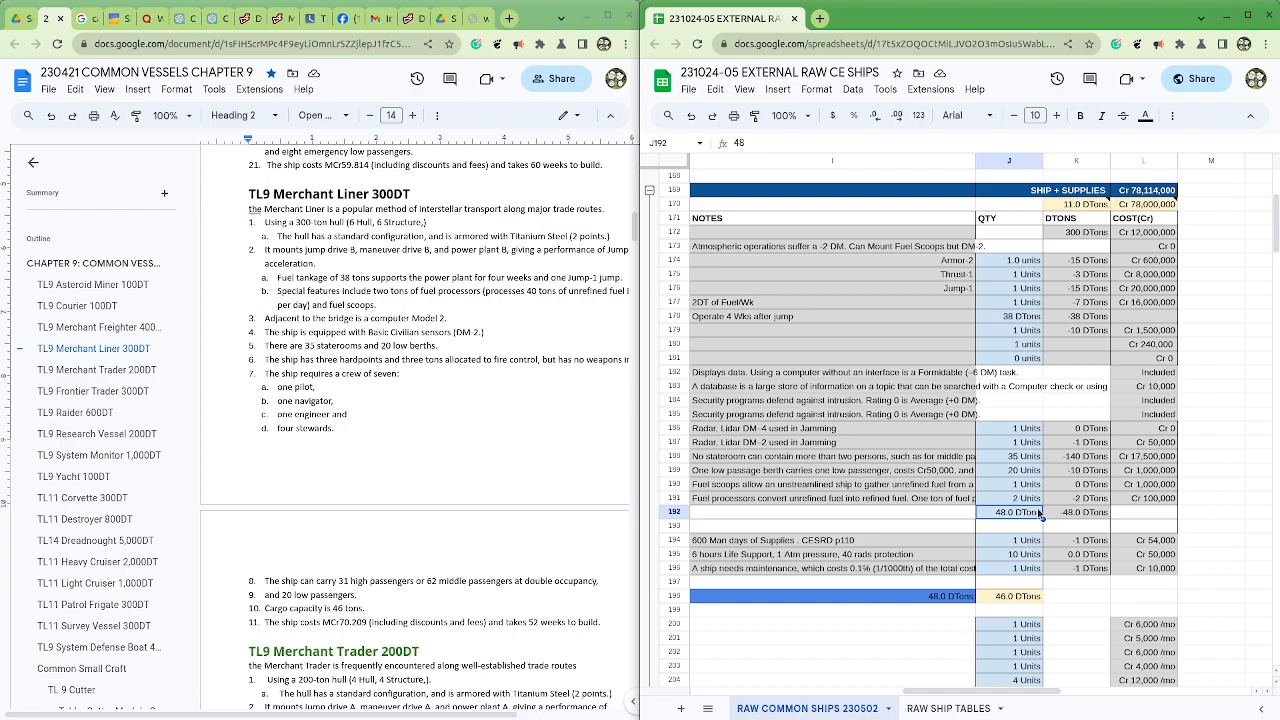
pyautogui.write('46')
pyautogui.press('Return')
pyautogui.click(1021, 515)
pyautogui.write('59')
pyautogui.press('Return')
pyautogui.click(1021, 515)
# Step: Maximize the spreadsheet window and review the Merchant Liner summary in columns B:D, including the stray row B193:D193
pyautogui.moveTo(920, 692); pyautogui.dragTo(876, 716)
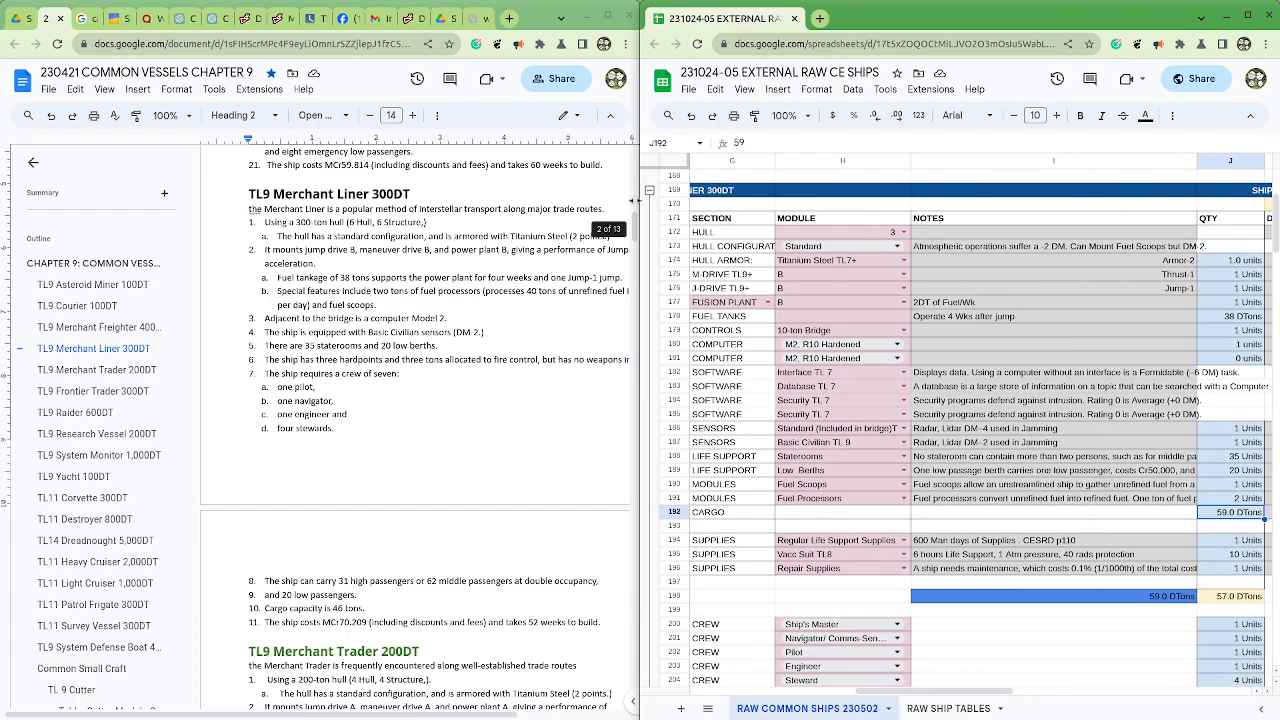
pyautogui.click(1247, 16)
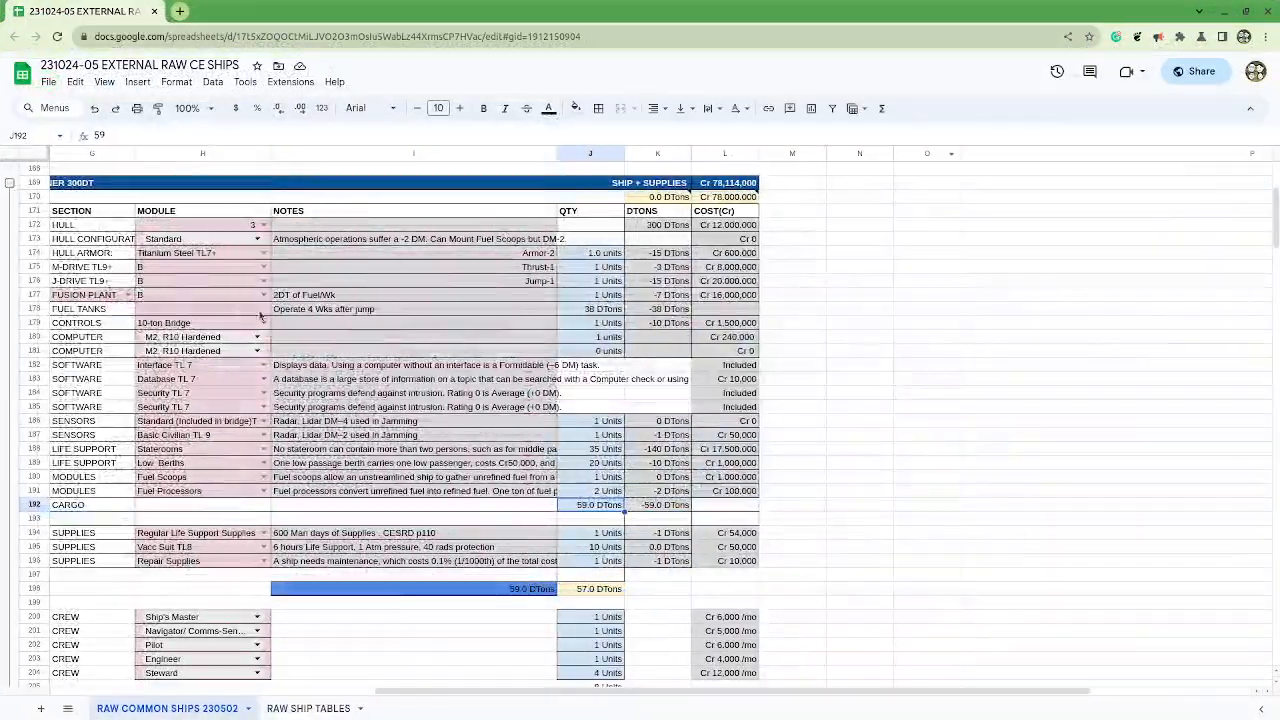
pyautogui.hscroll(-10, 610, 695)
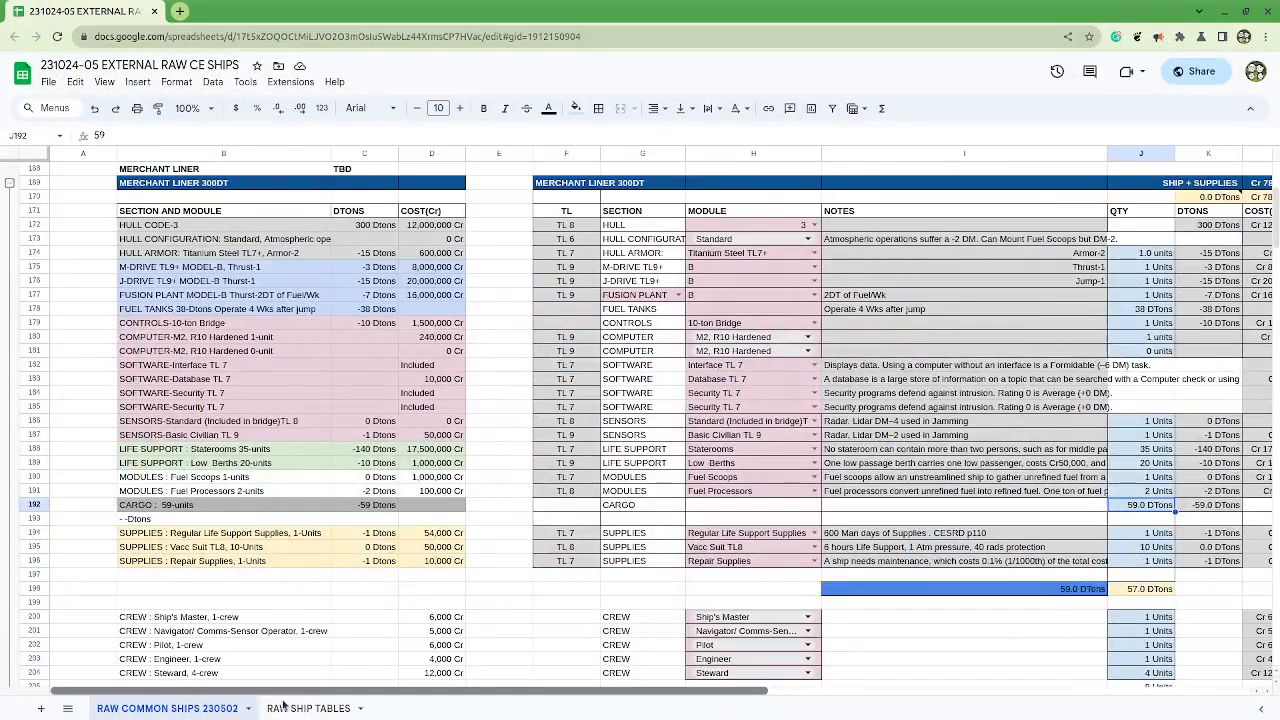
pyautogui.scroll(1, 601, 385)
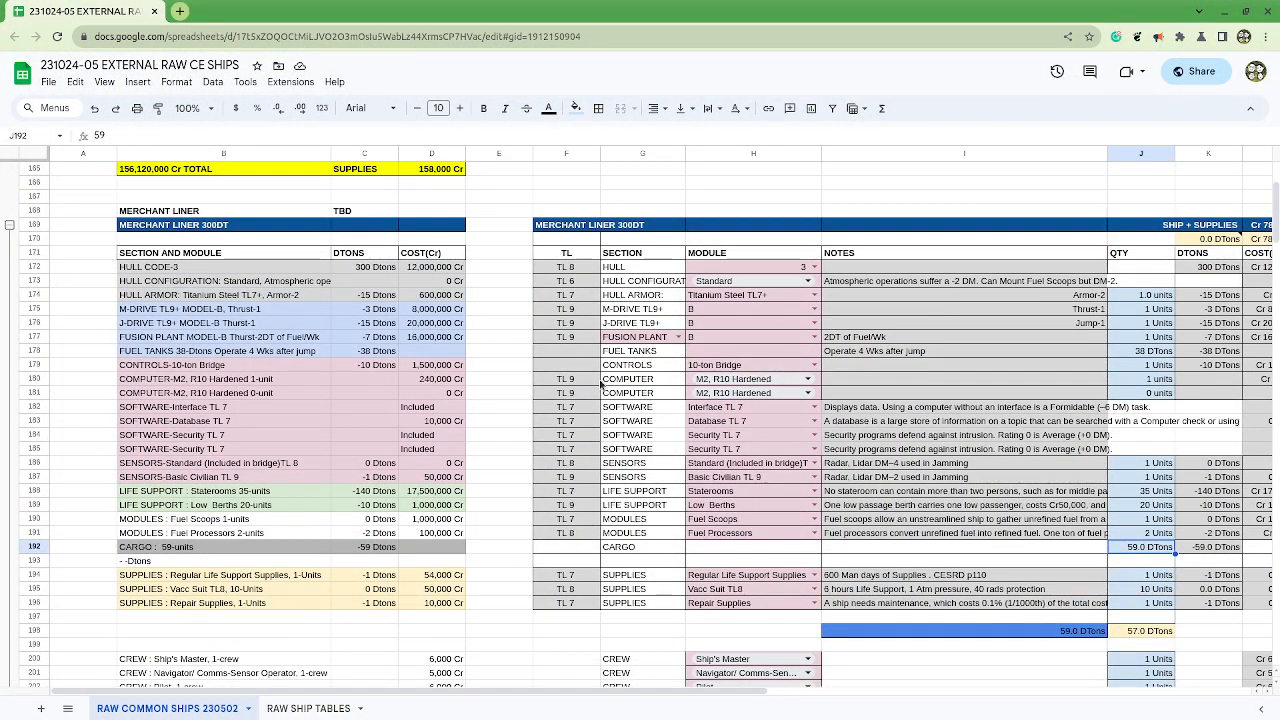
pyautogui.scroll(-2, 601, 387)
pyautogui.scroll(1, 601, 389)
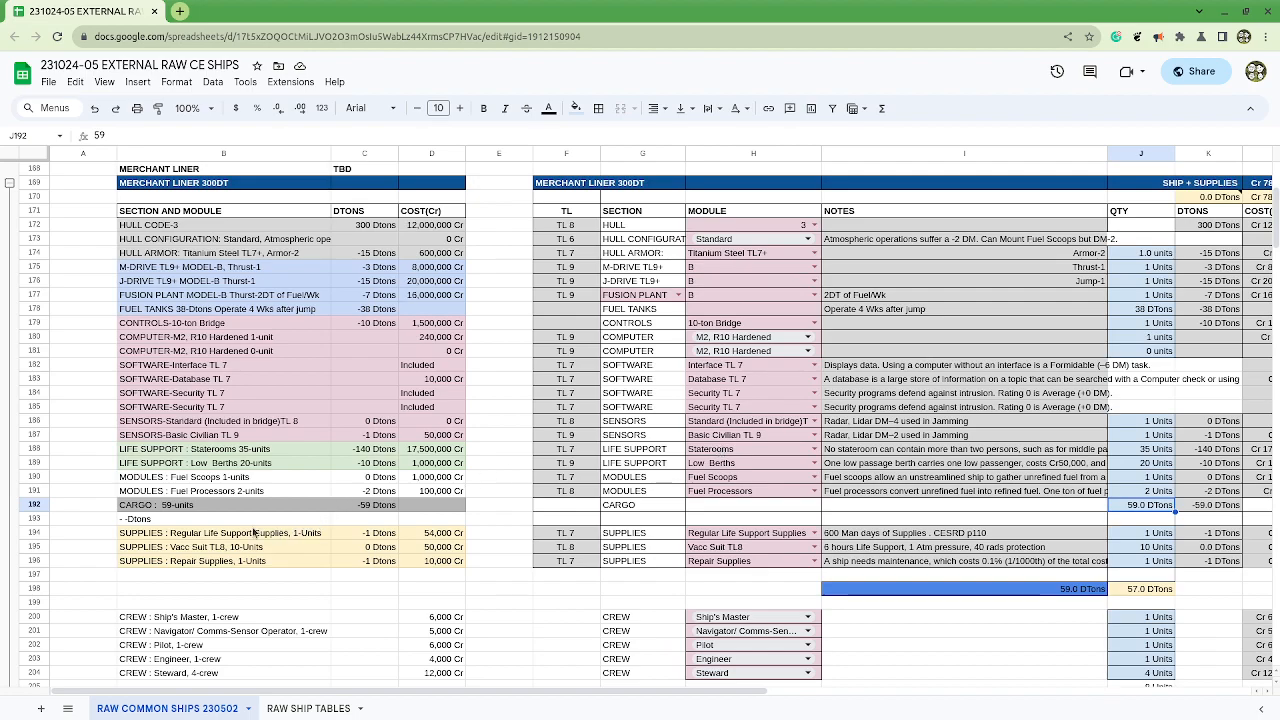
pyautogui.moveTo(200, 522); pyautogui.dragTo(443, 522)
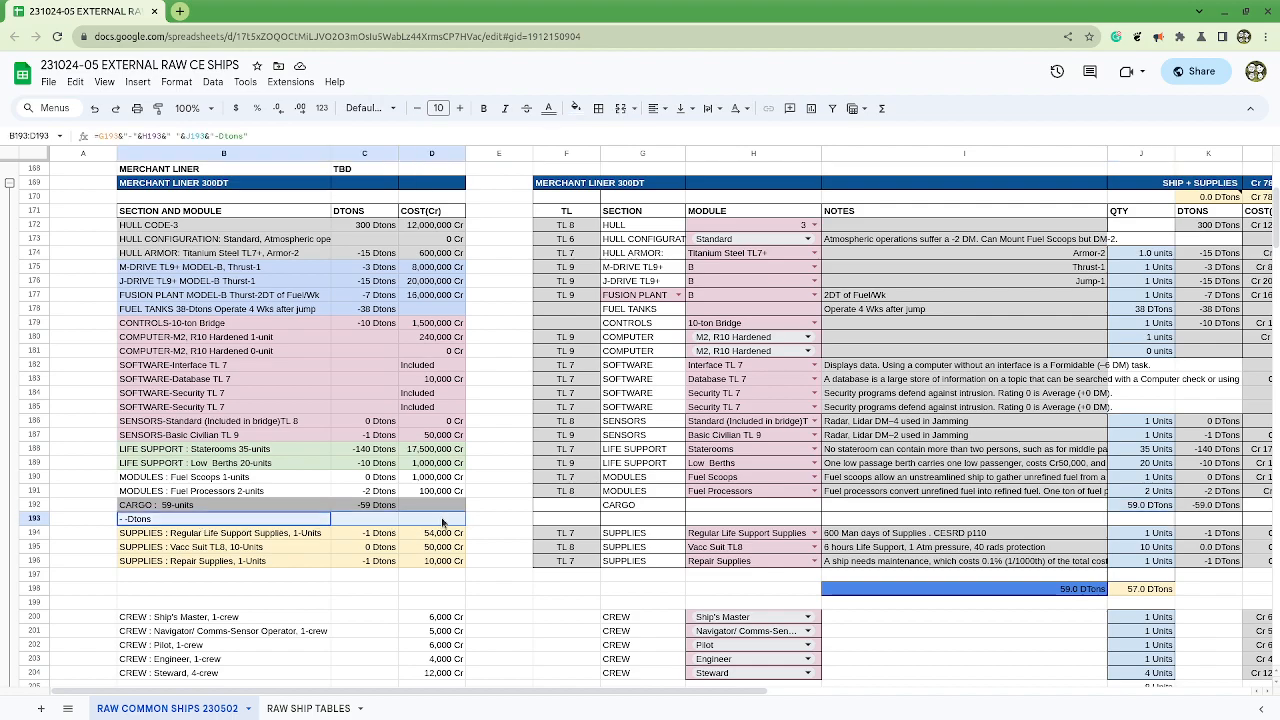
# Step: Set the Merchant Liner's Repair Supplies quantity in J196 to 15 units
pyautogui.click(1143, 562)
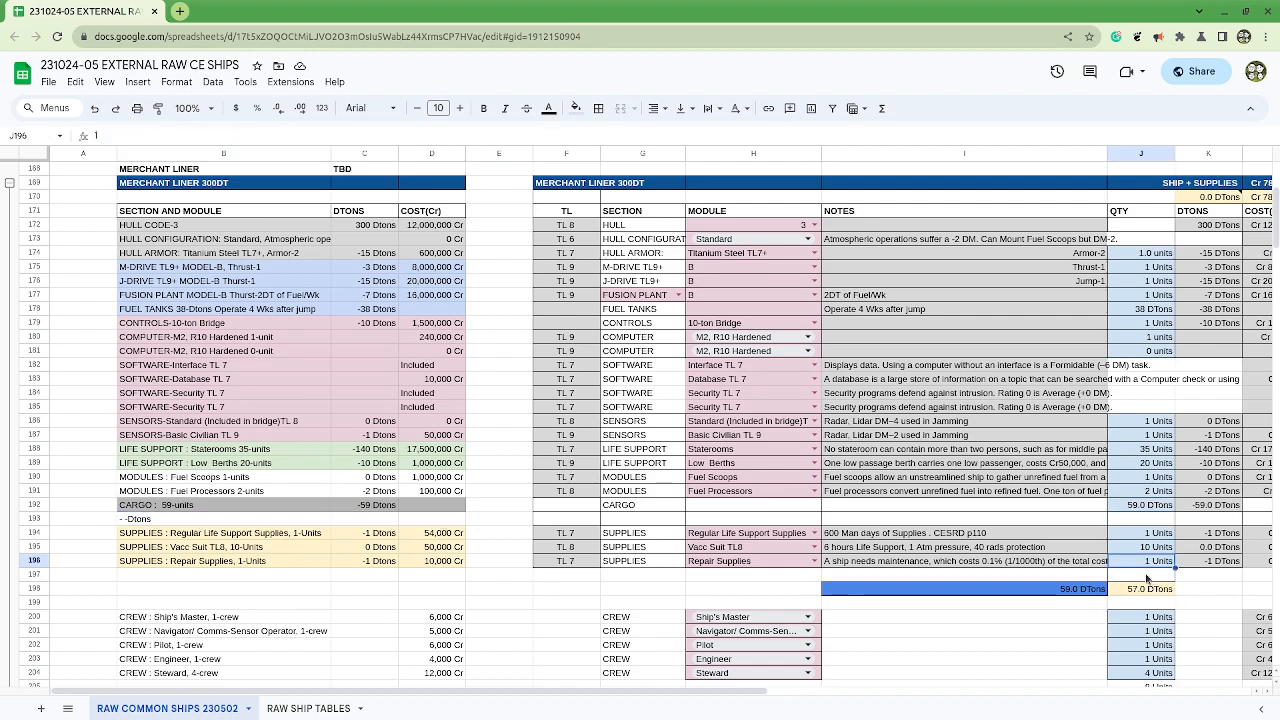
pyautogui.write('10')
pyautogui.press('BackSpace')
pyautogui.write('5')
pyautogui.press('Return')
pyautogui.press('Up')
pyautogui.click(32, 524)
pyautogui.click(235, 467)
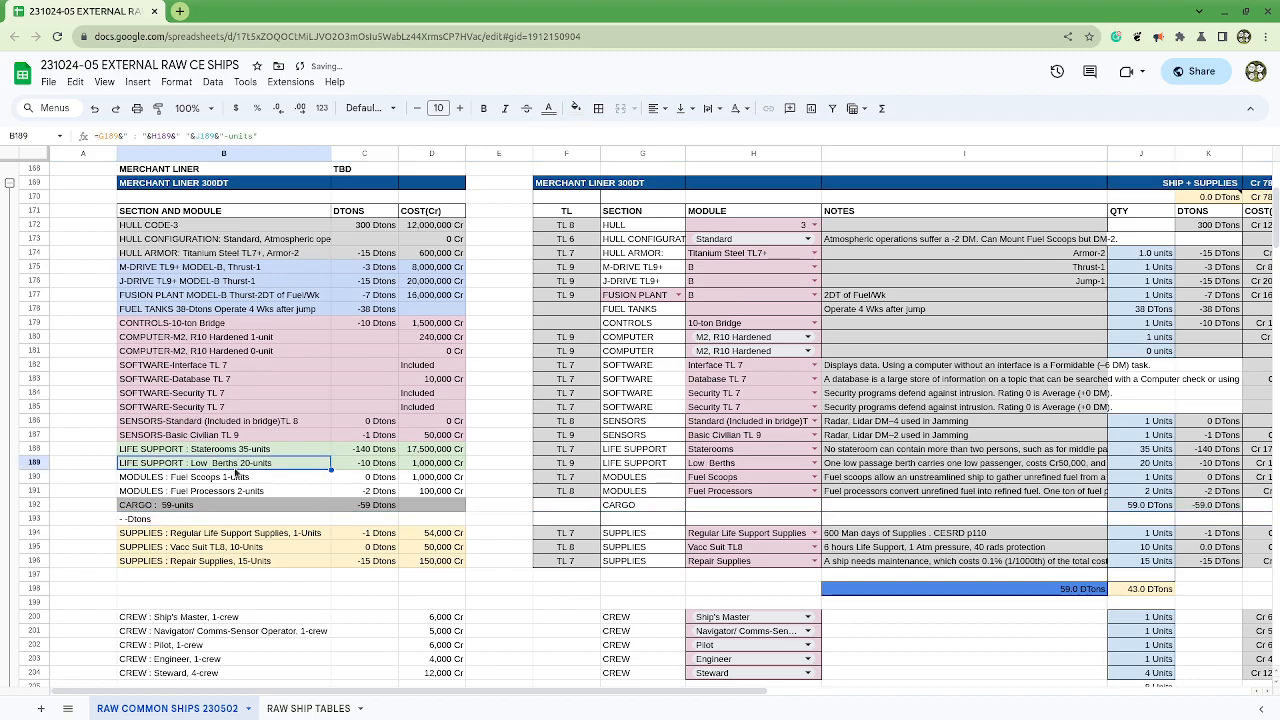
# Step: Delete the empty rows 220 to 301 between the Merchant Liner's total and the TL 9 Merchant Trader 200DT block
pyautogui.scroll(2, 272, 497)
pyautogui.scroll(-10, 272, 500)
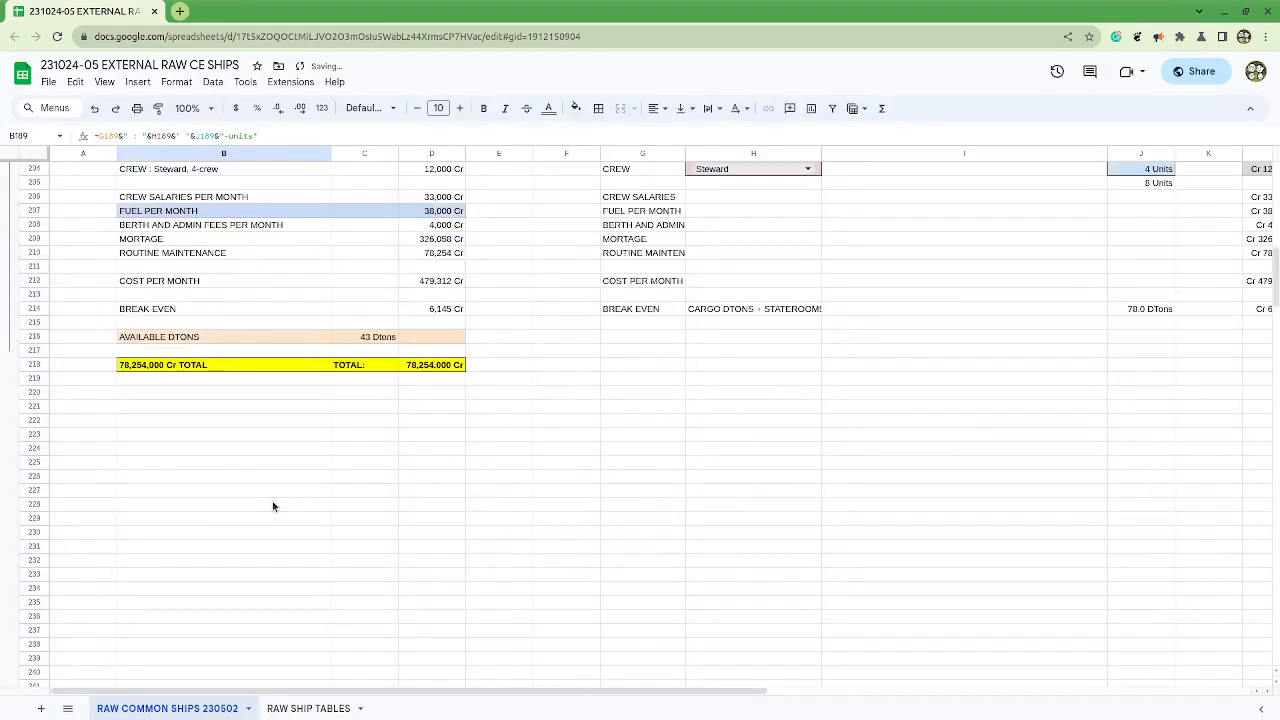
pyautogui.scroll(6, 272, 506)
pyautogui.scroll(2, 272, 506)
pyautogui.scroll(-8, 272, 510)
pyautogui.scroll(-20, 274, 520)
pyautogui.scroll(3, 28, 598)
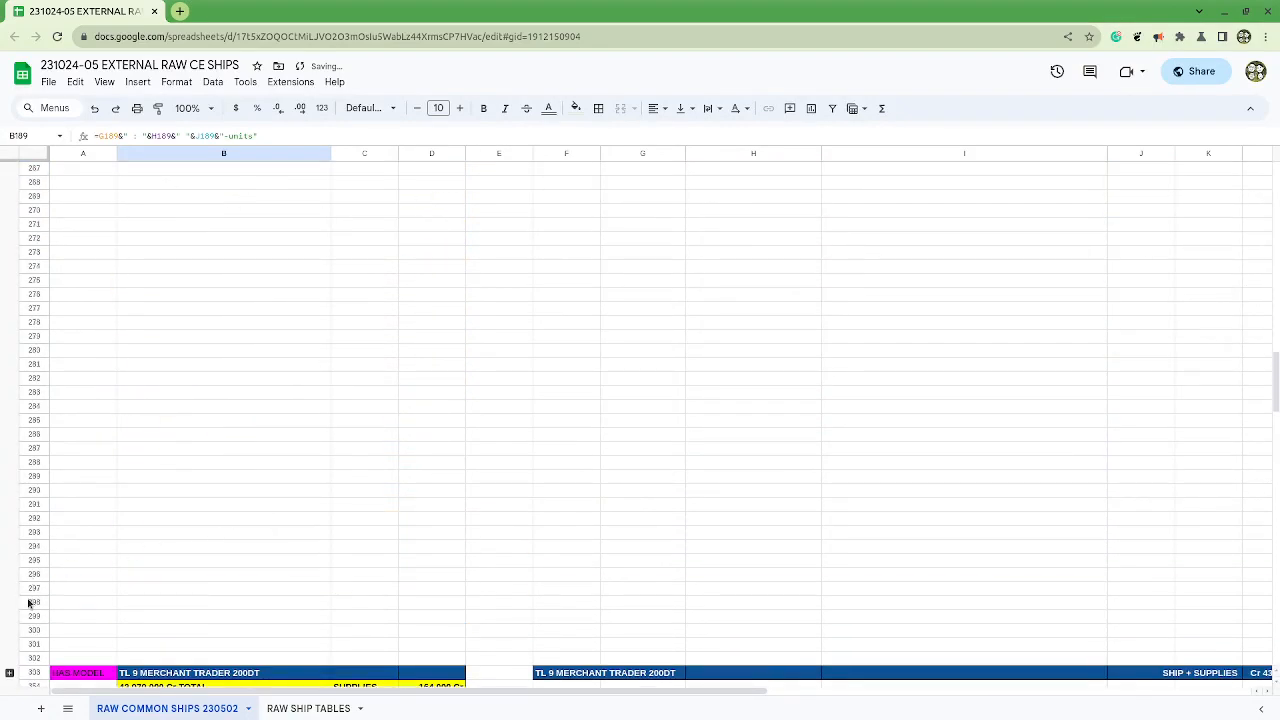
pyautogui.click(37, 645)
pyautogui.scroll(3, 44, 630)
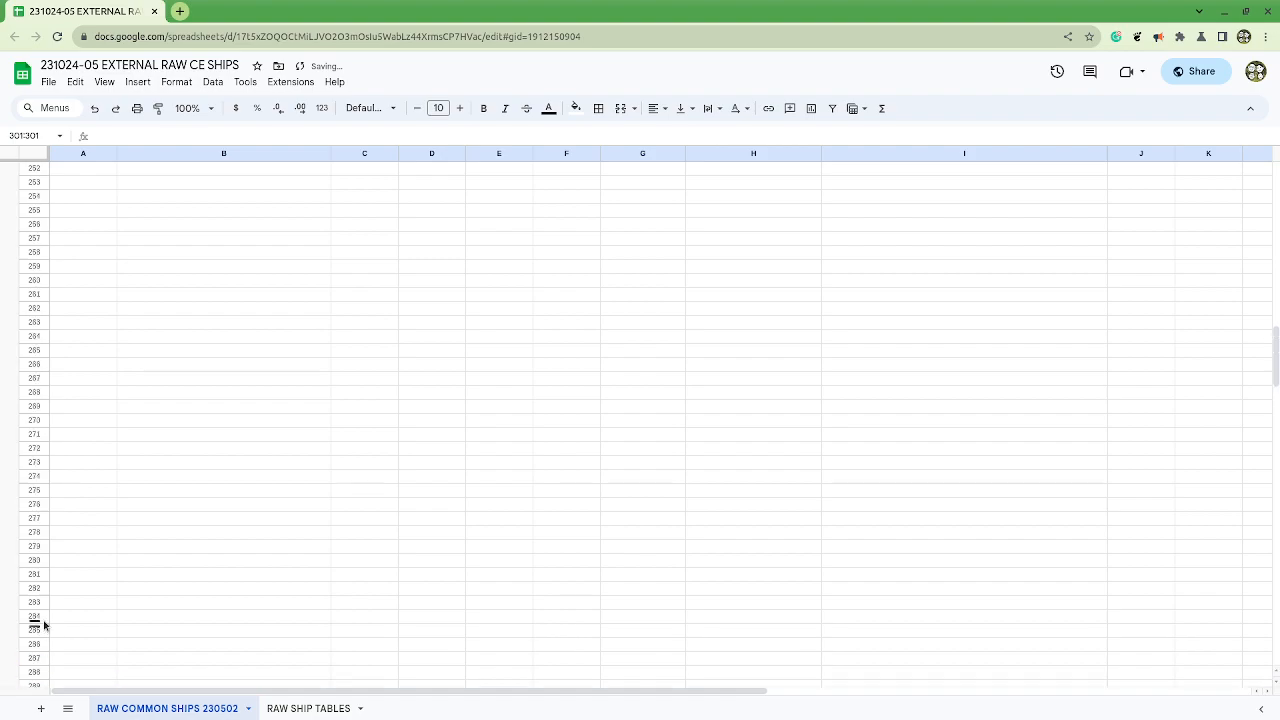
pyautogui.scroll(20, 38, 605)
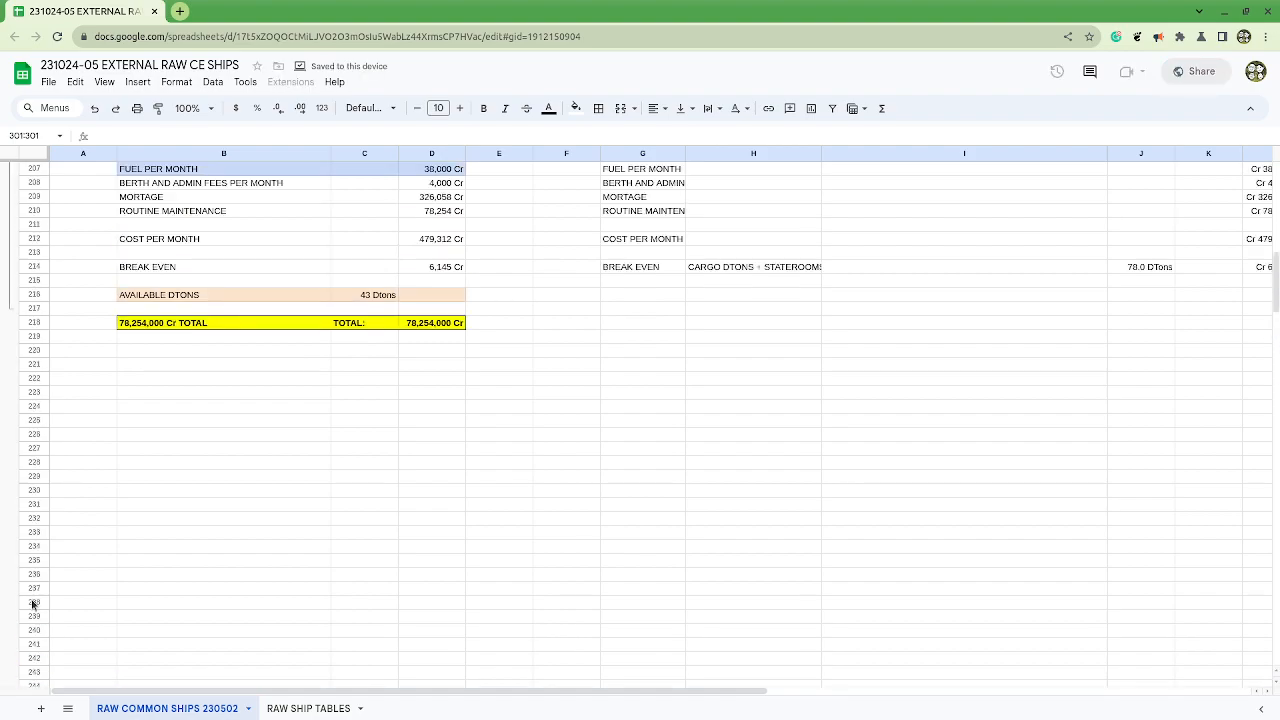
pyautogui.keyDown('shift'); pyautogui.click(34, 364); pyautogui.keyUp('shift')
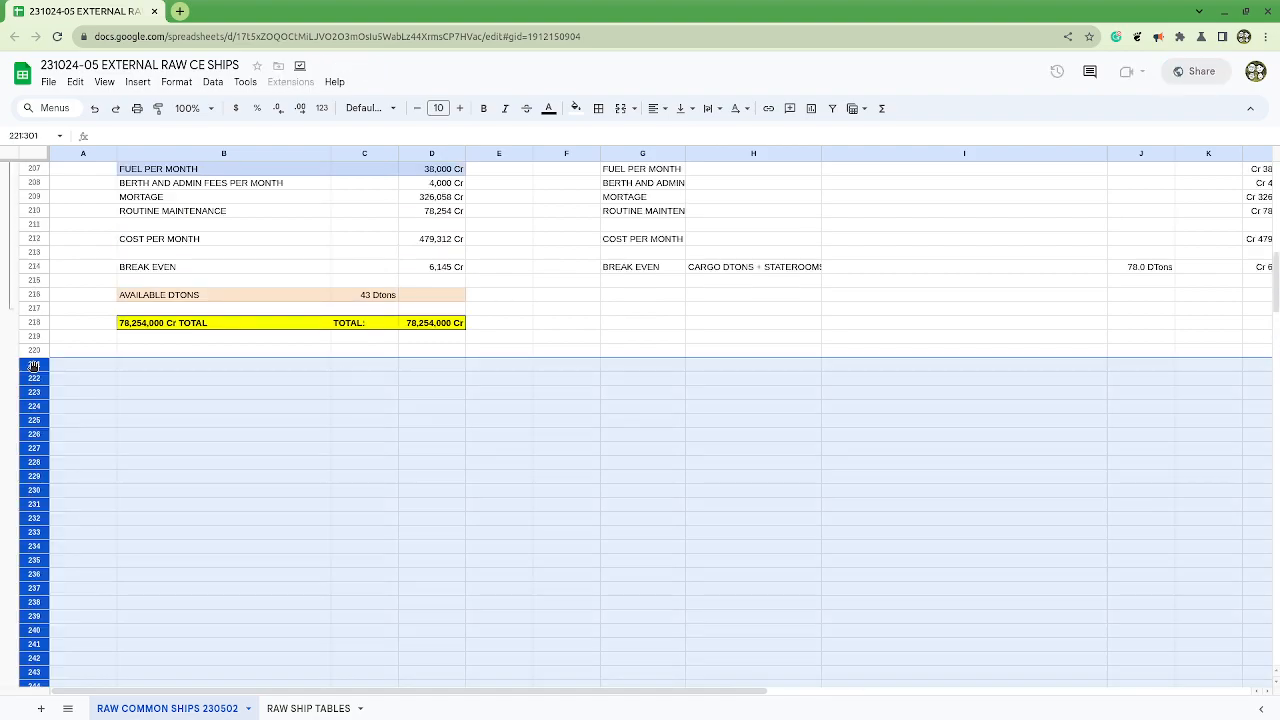
pyautogui.keyDown('shift'); pyautogui.click(34, 350); pyautogui.keyUp('shift')
pyautogui.rightClick(32, 350)
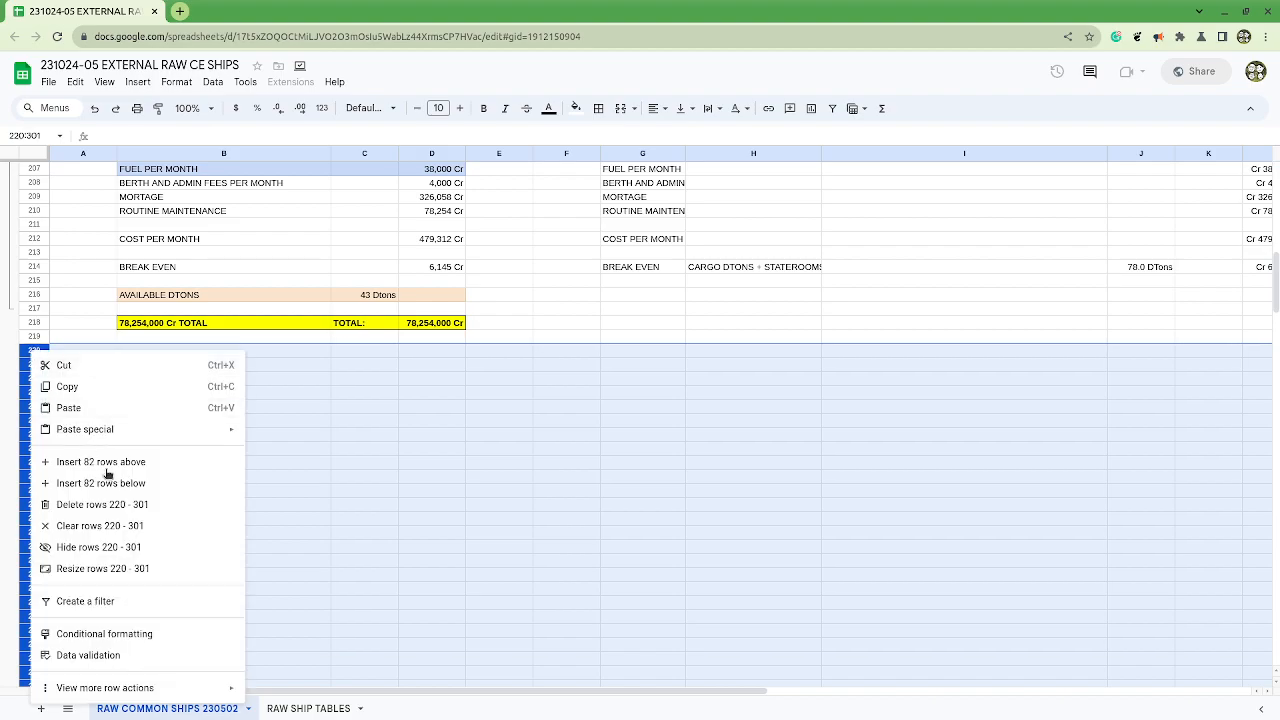
pyautogui.click(131, 505)
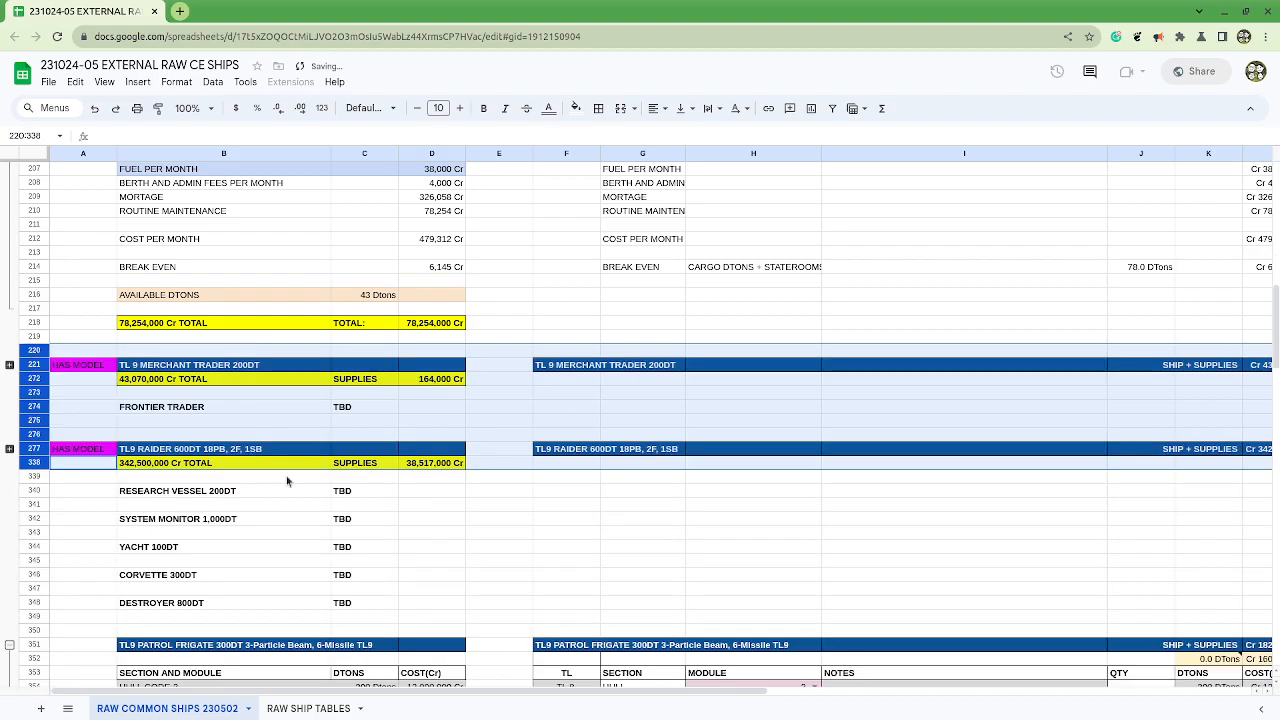
pyautogui.click(418, 435)
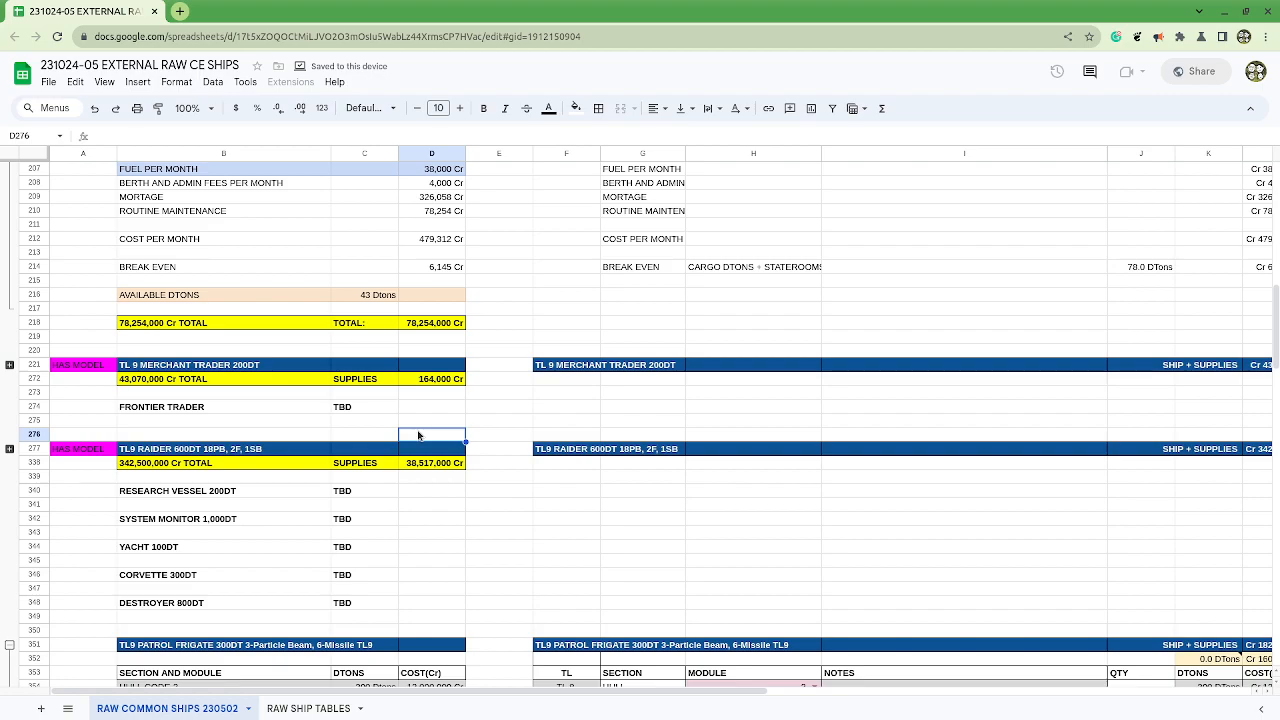
# Step: Place the spreadsheet beside the Common Vessels document and compare the Merchant Liner's listed crew with the crew rows 200 to 204
pyautogui.scroll(3, 418, 435)
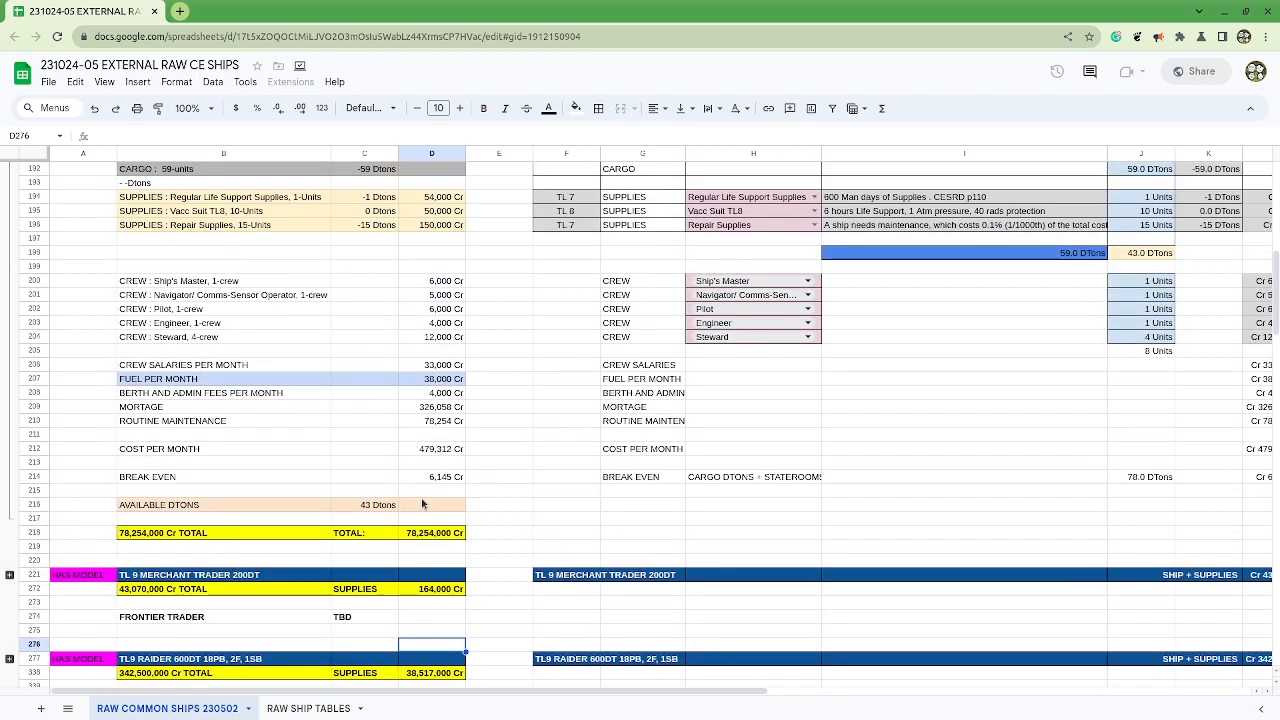
pyautogui.scroll(1, 422, 497)
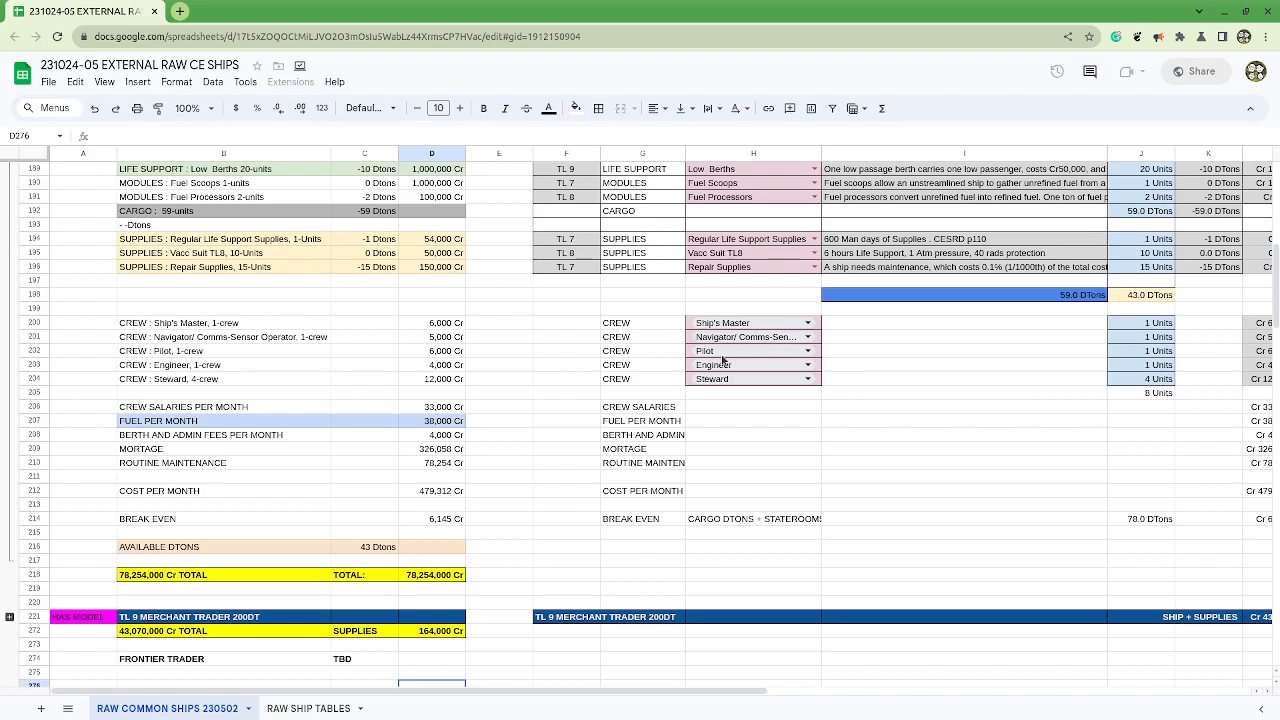
pyautogui.moveTo(601, 17); pyautogui.dragTo(1278, 102)
pyautogui.moveTo(277, 386); pyautogui.dragTo(380, 426)
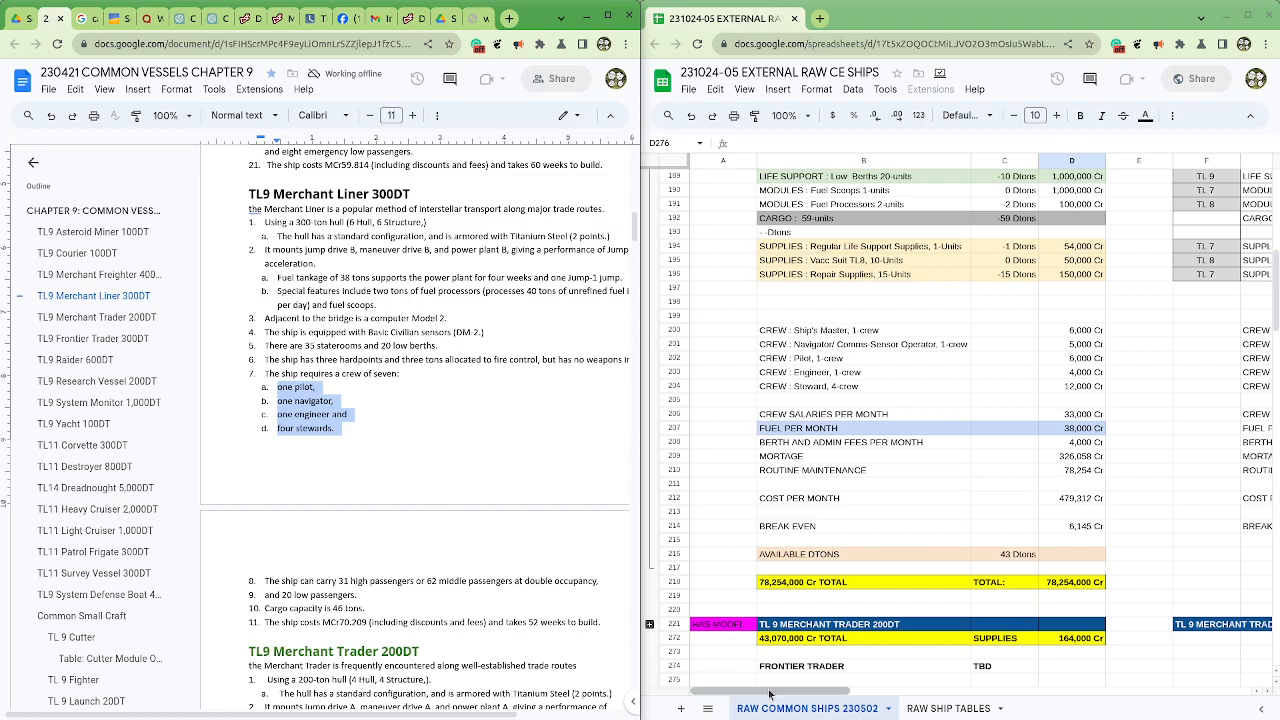
pyautogui.moveTo(768, 692); pyautogui.dragTo(918, 693)
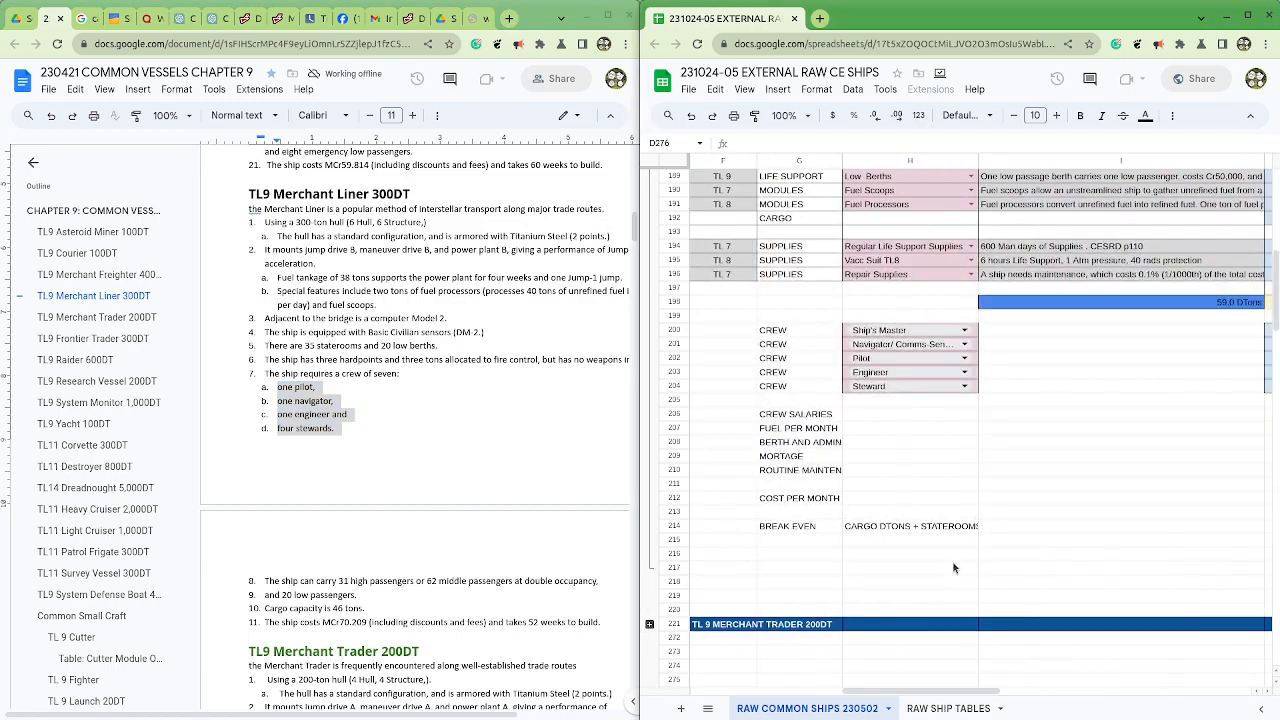
# Step: Review the sensor options for H187 without changing Basic Civilian TL 9, and inspect the sensor notes formula in I186
pyautogui.scroll(5, 946, 565)
pyautogui.scroll(2, 946, 565)
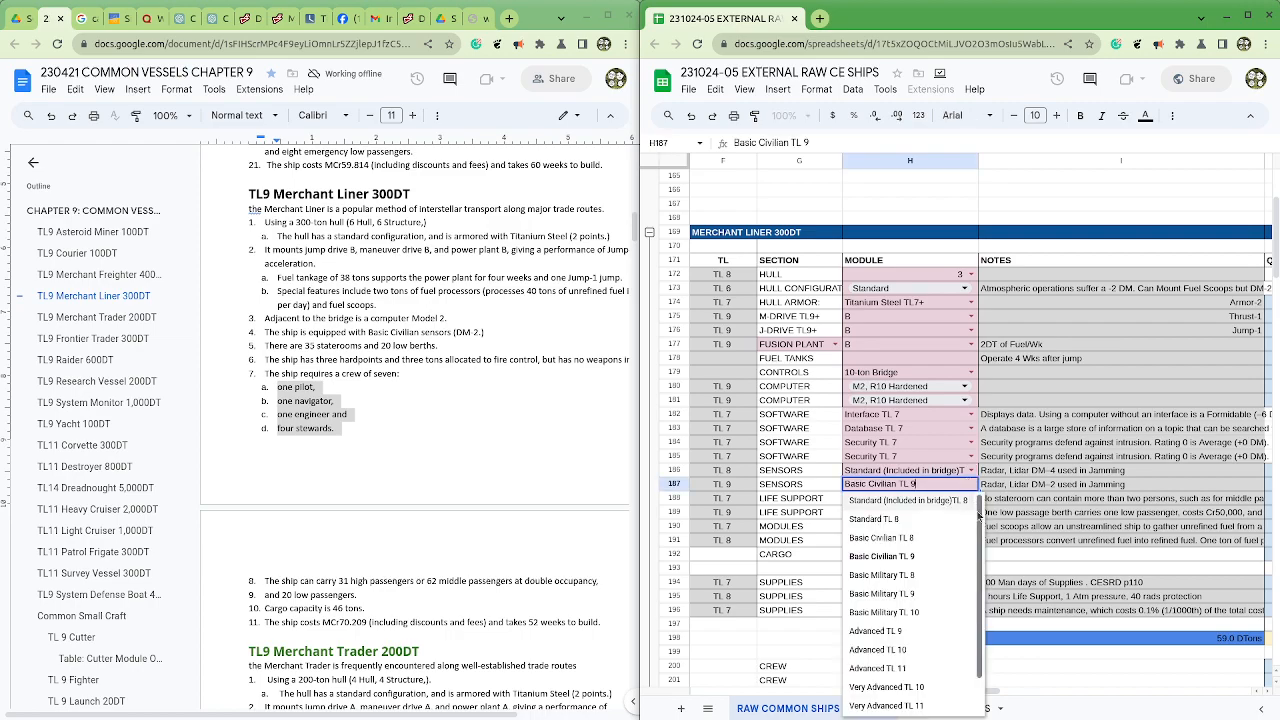
pyautogui.scroll(-2, 980, 560)
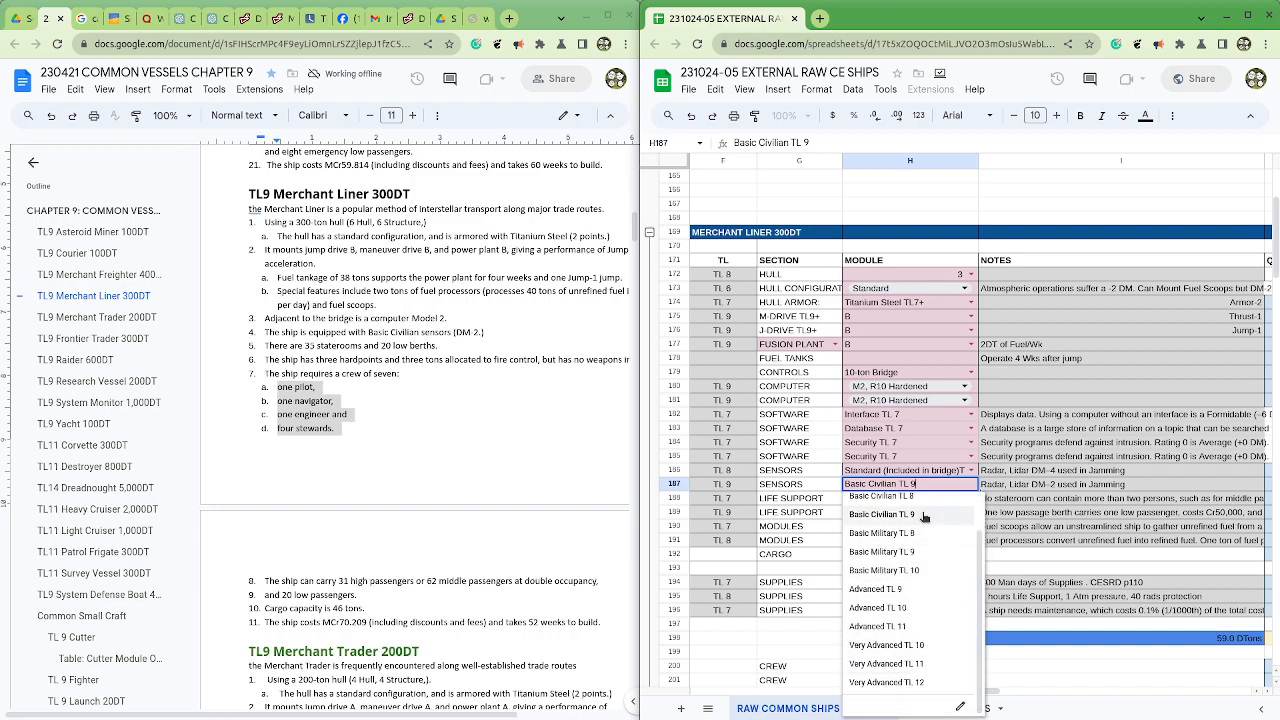
pyautogui.scroll(1, 940, 503)
pyautogui.click(1018, 471)
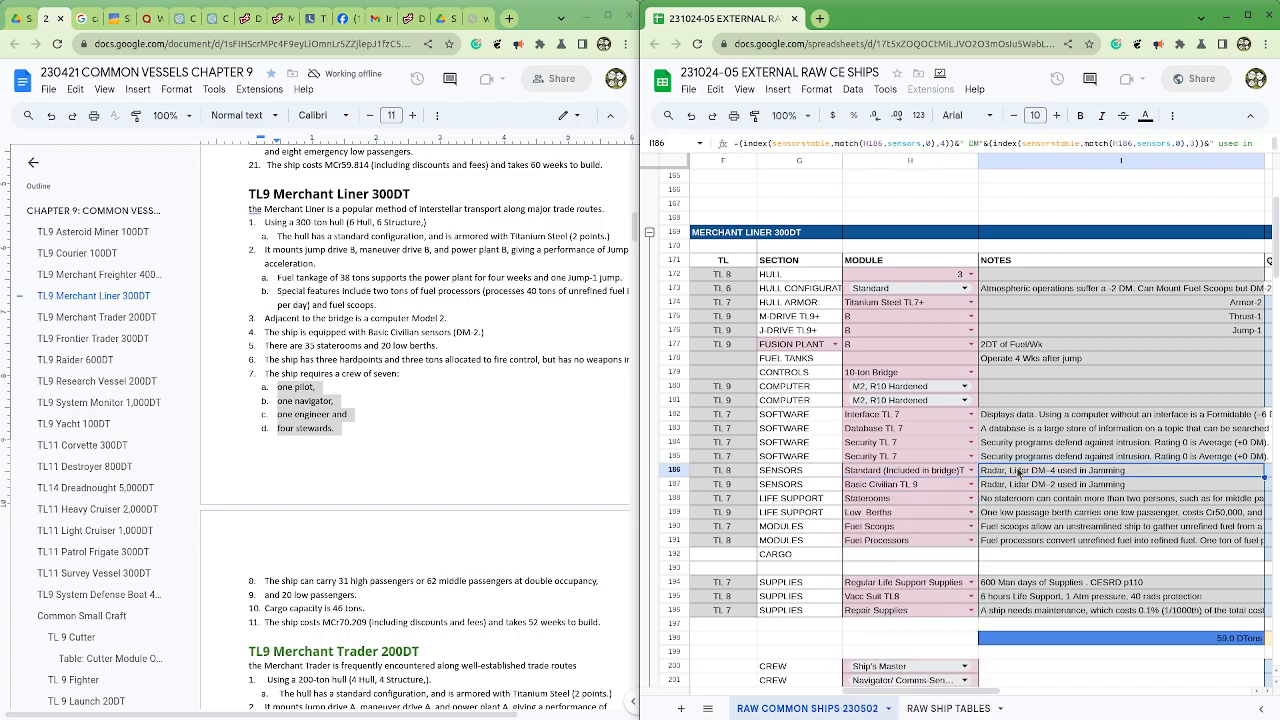
pyautogui.click(912, 487)
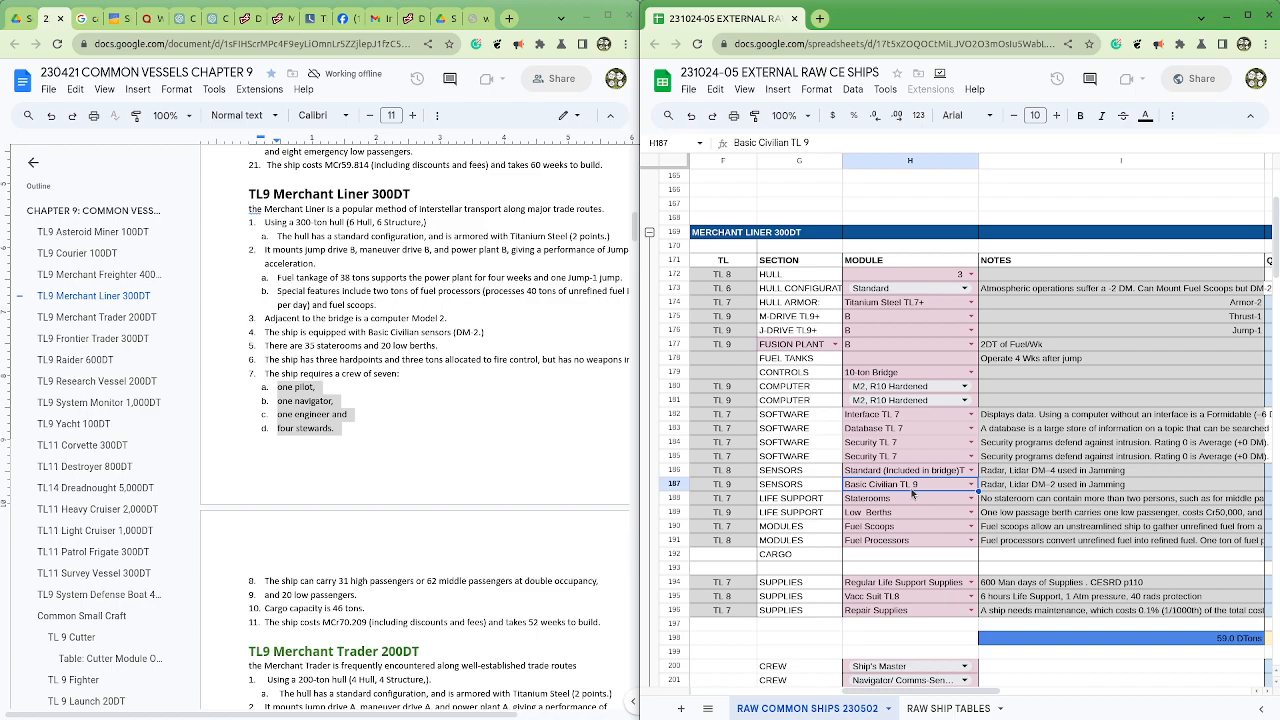
pyautogui.scroll(-5, 930, 505)
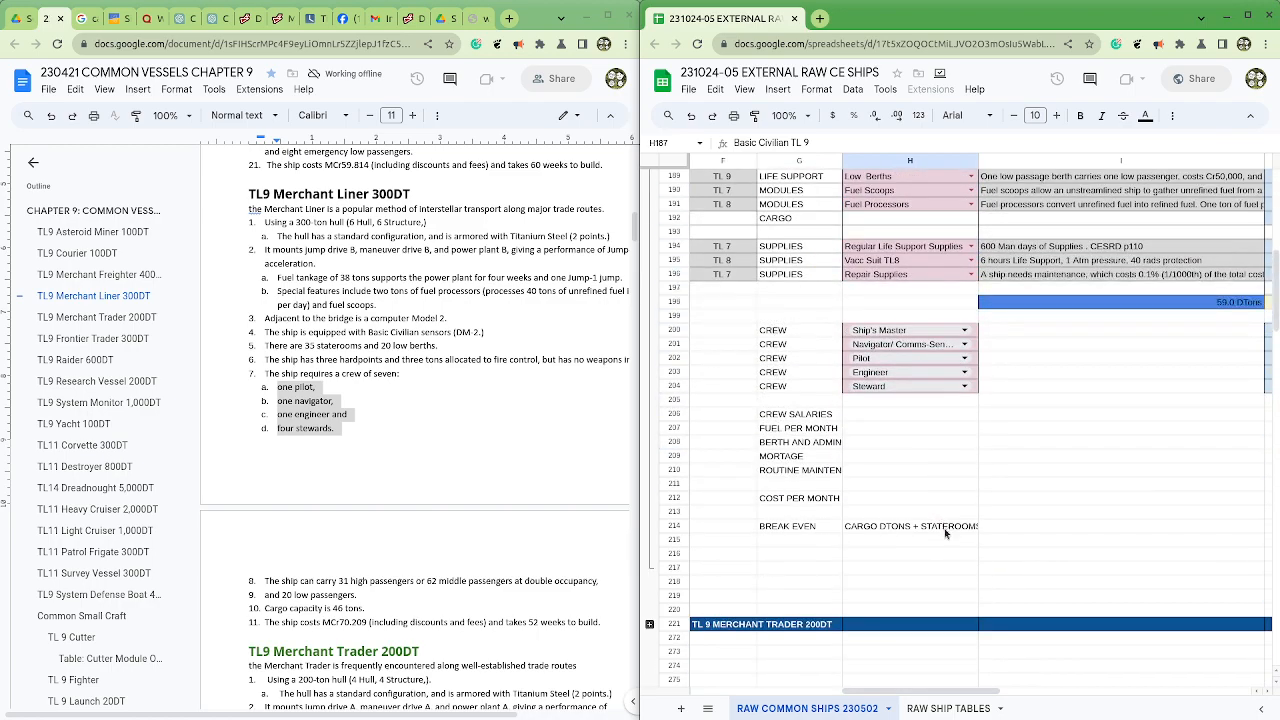
# Step: Review the ship list in column B, comparing finished ship blocks with the placeholder entries marked TBD
pyautogui.moveTo(956, 692); pyautogui.dragTo(752, 688)
pyautogui.scroll(3, 725, 546)
pyautogui.scroll(3, 725, 546)
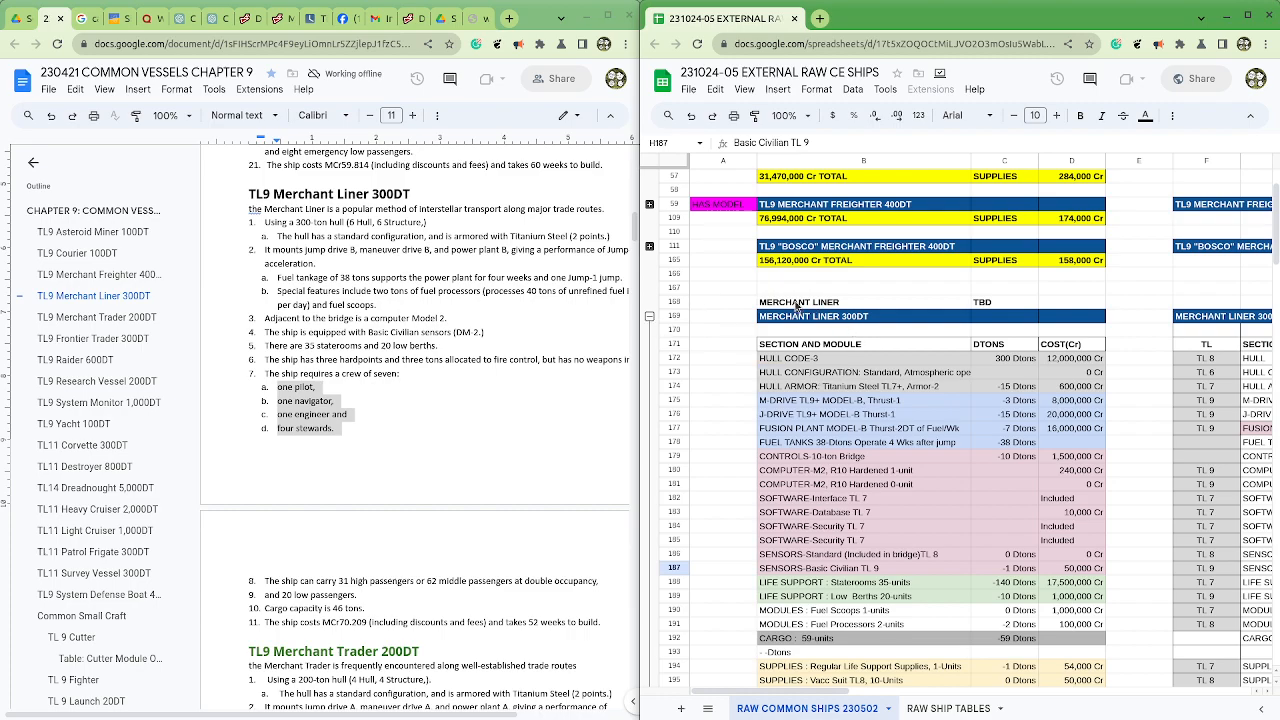
pyautogui.moveTo(797, 307); pyautogui.dragTo(1000, 308)
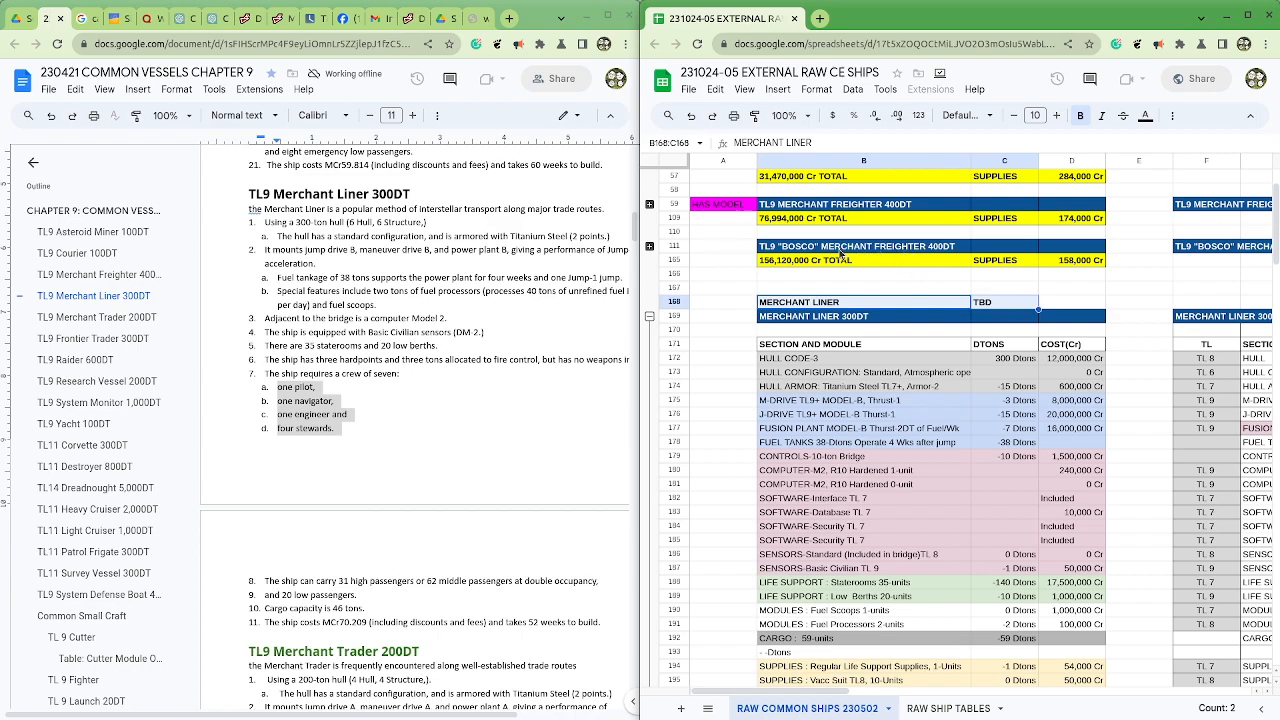
pyautogui.click(822, 207)
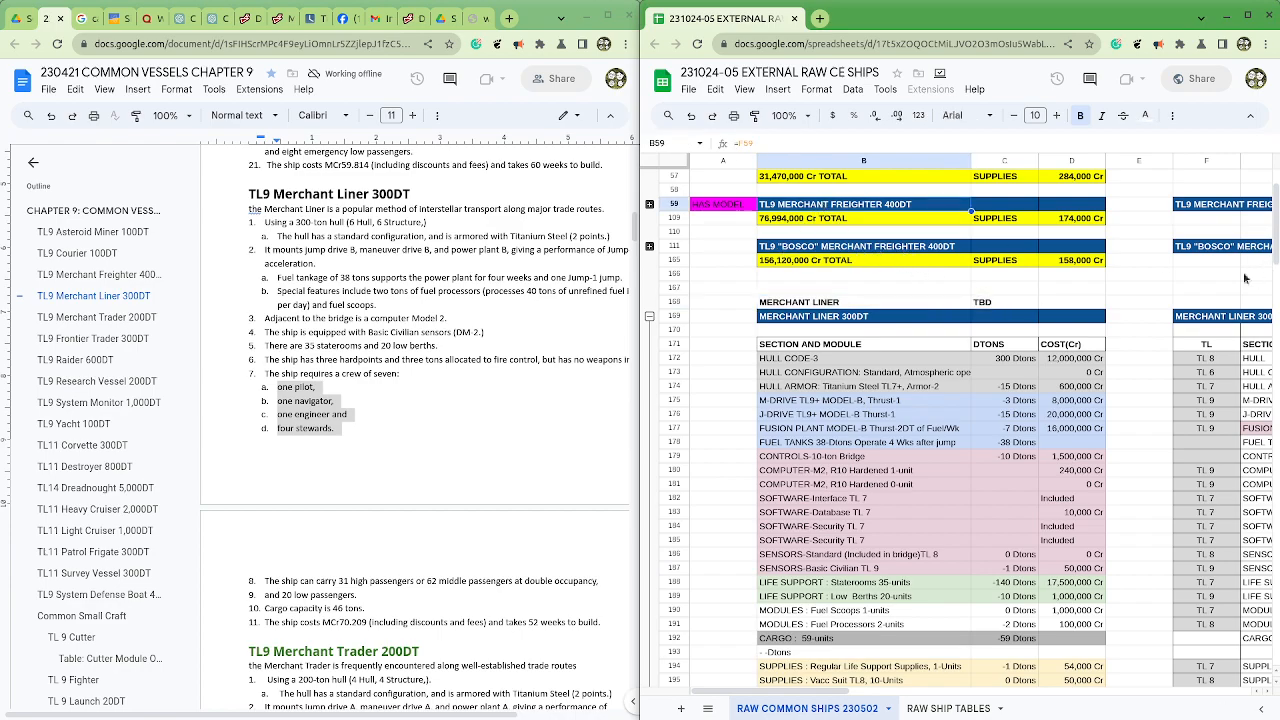
pyautogui.click(797, 305)
pyautogui.scroll(-7, 972, 308)
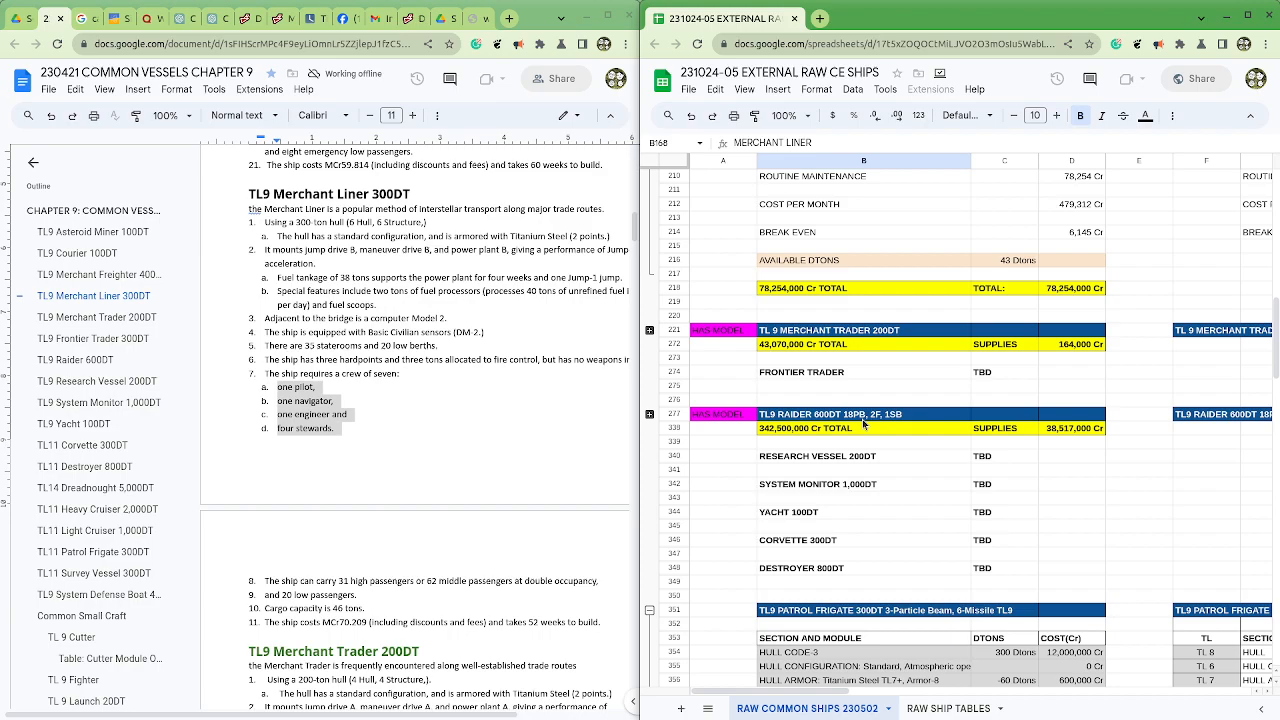
pyautogui.click(1066, 488)
pyautogui.scroll(10, 1065, 490)
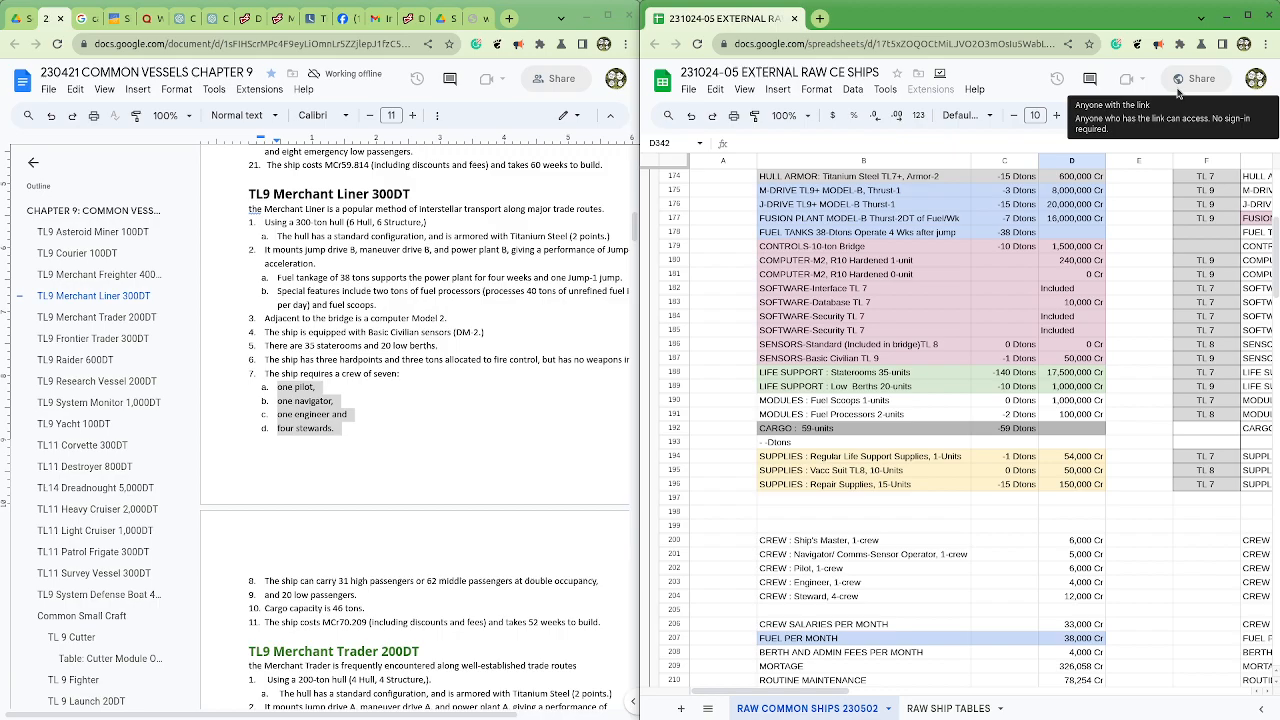
# Step: Enlarge the spreadsheet to fill the screen and show the Merchant Liner's monthly cost rows 206 to 214
pyautogui.click(1248, 15)
pyautogui.moveTo(1279, 103); pyautogui.dragTo(691, 107)
pyautogui.click(1028, 99)
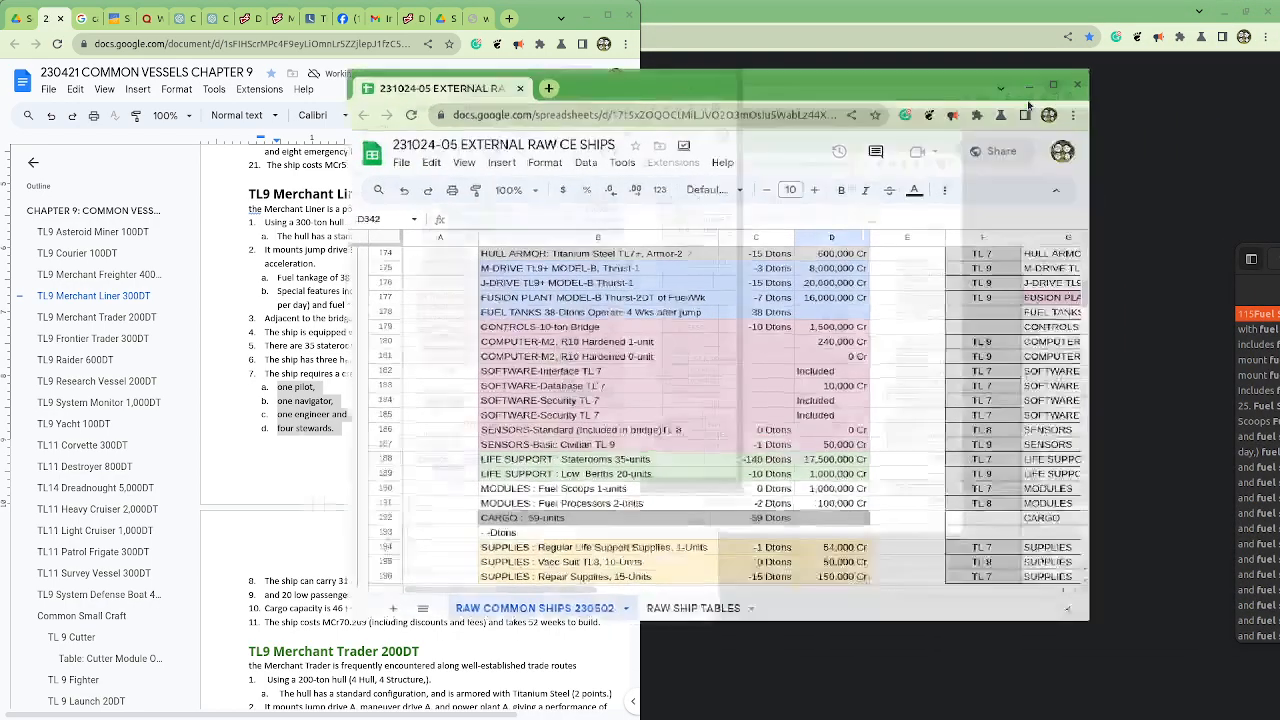
pyautogui.click(636, 519)
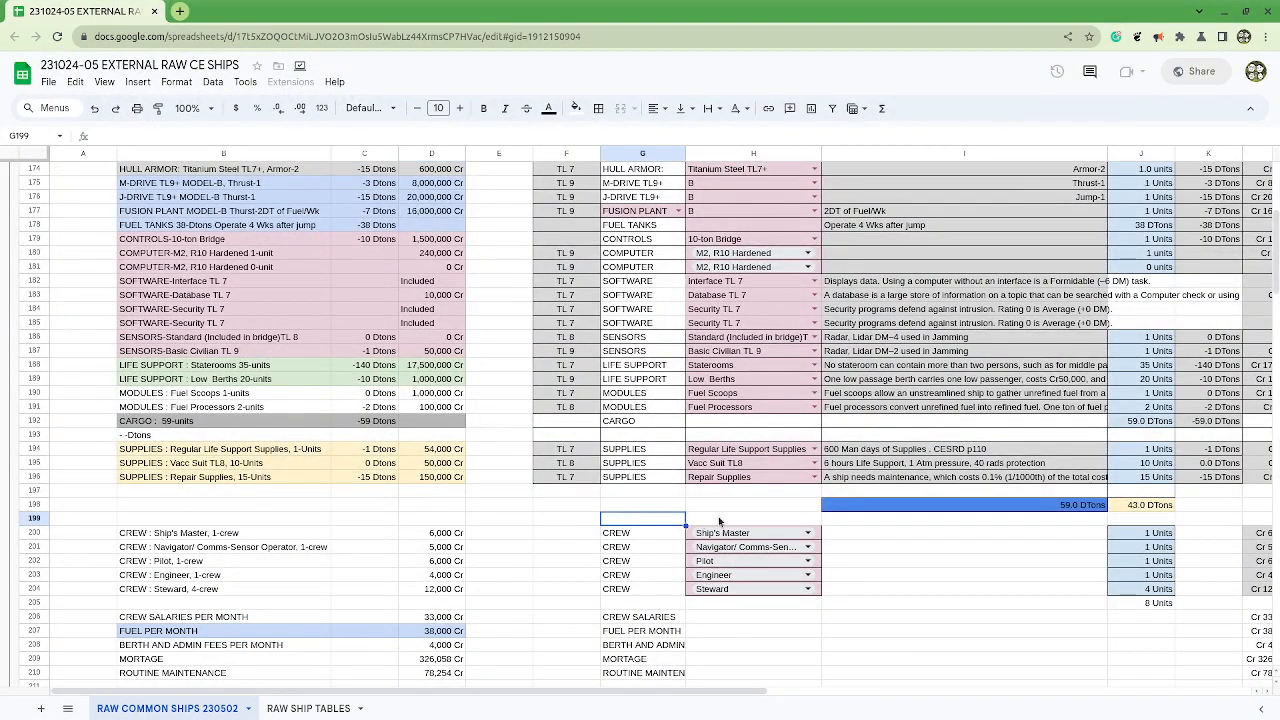
pyautogui.click(700, 519)
pyautogui.scroll(-3, 710, 520)
pyautogui.moveTo(663, 690); pyautogui.dragTo(848, 690)
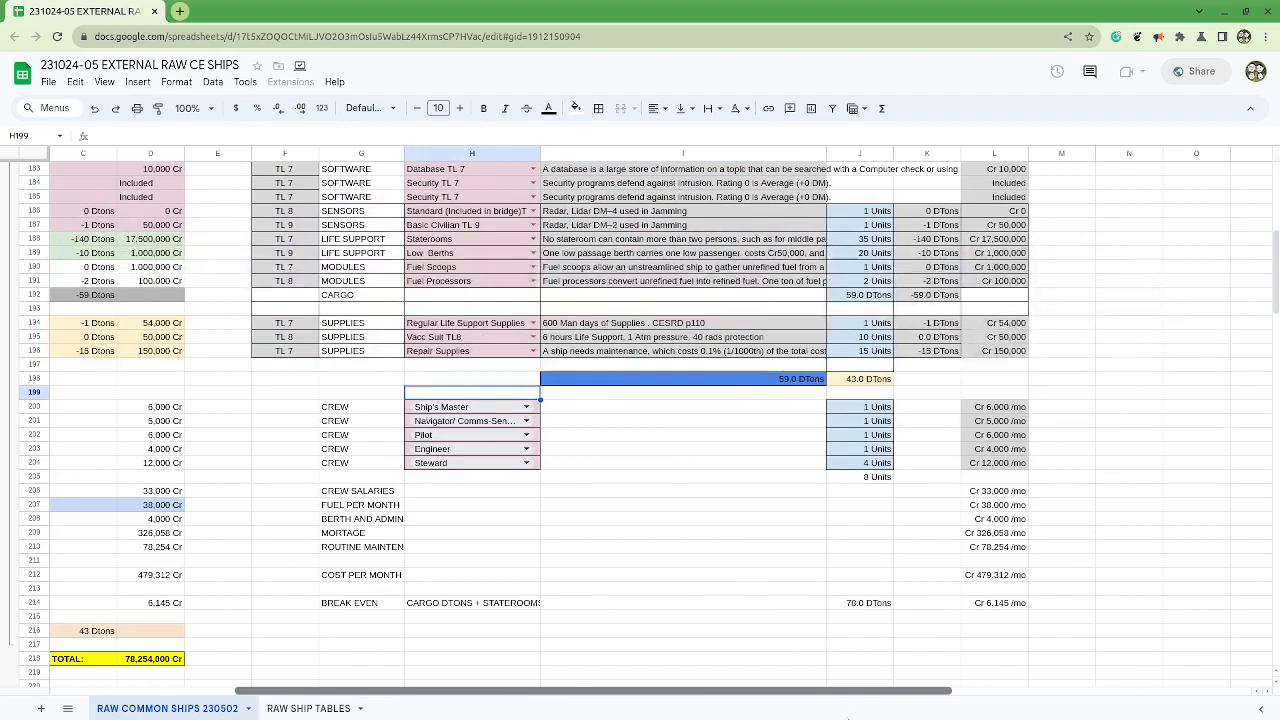
# Step: Set the text wrapping of the monthly cost labels in G206:H210 to overflow
pyautogui.click(388, 560)
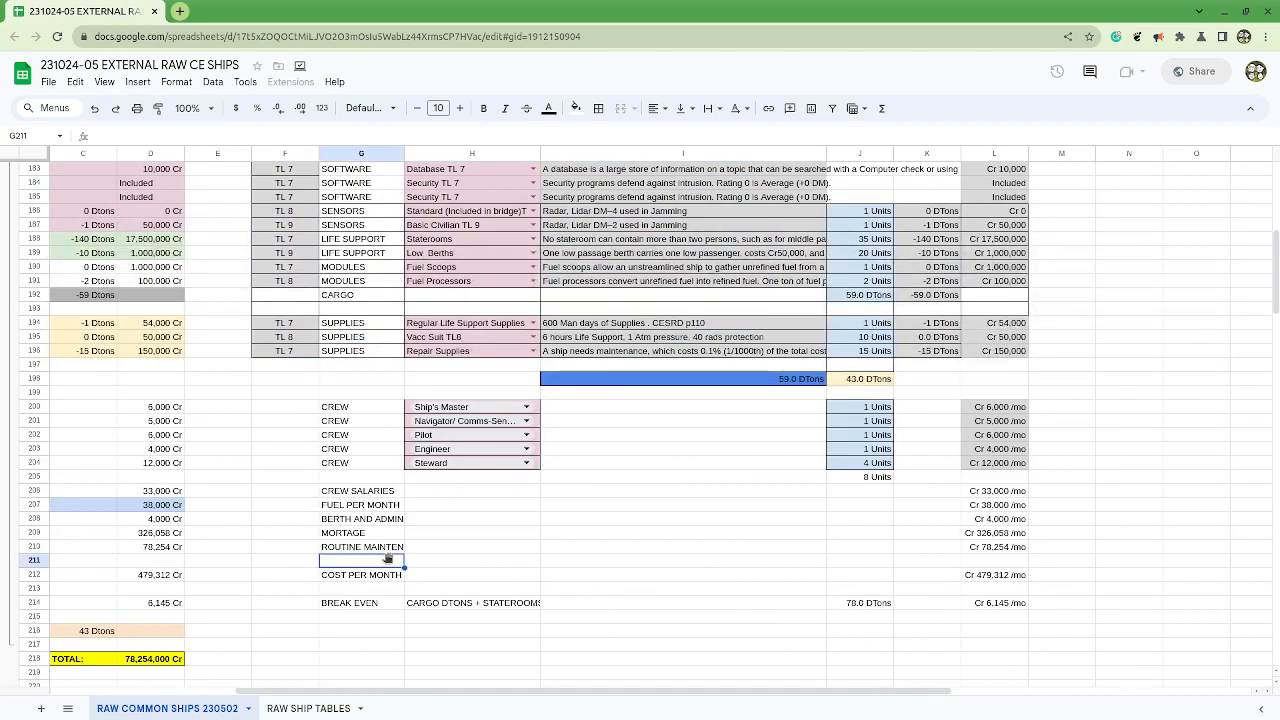
pyautogui.moveTo(388, 492); pyautogui.dragTo(451, 549)
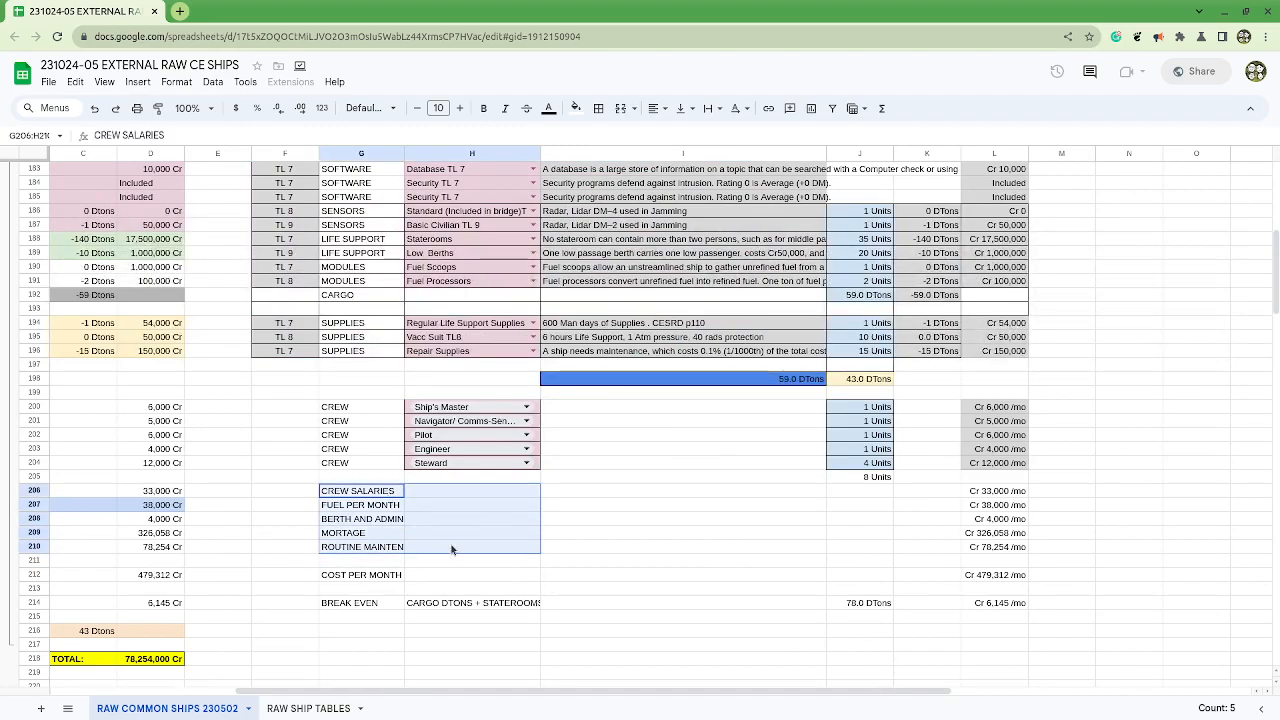
pyautogui.click(712, 110)
pyautogui.click(713, 133)
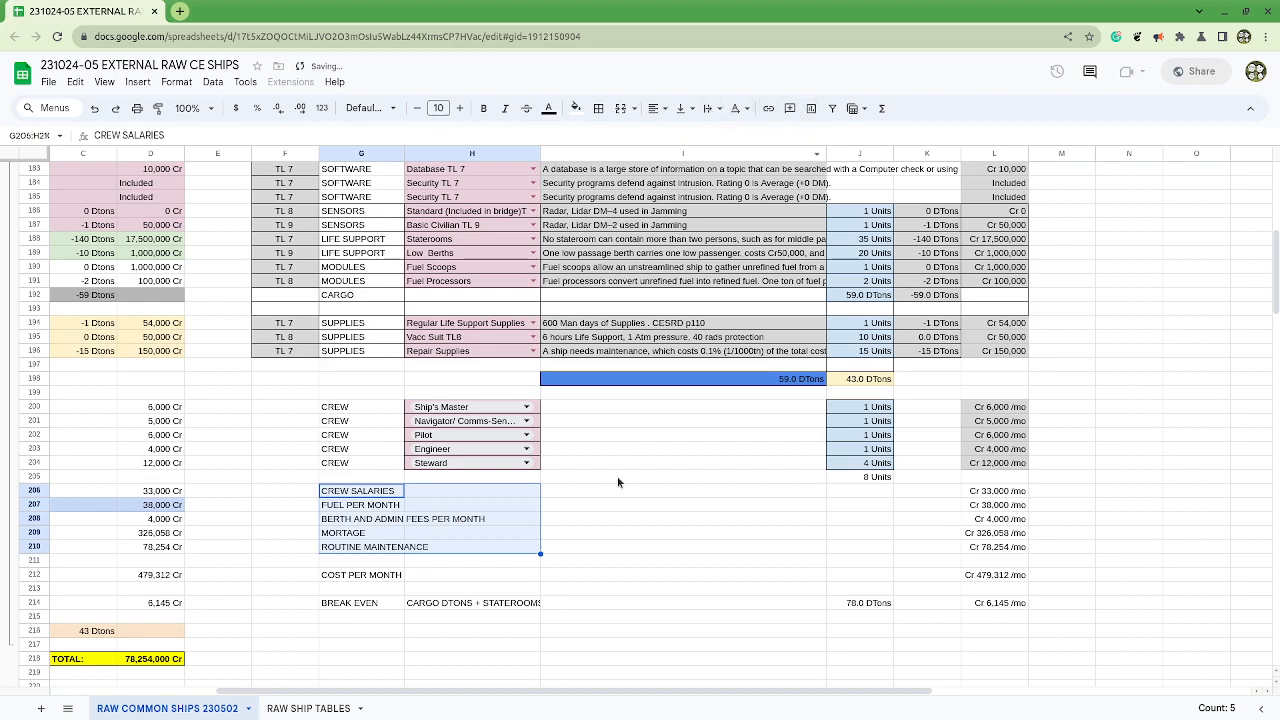
# Step: Check the Merchant Liner's monthly crew salaries in row 206 and berth and admin fees in row 208
pyautogui.click(420, 552)
pyautogui.moveTo(345, 519); pyautogui.dragTo(995, 522)
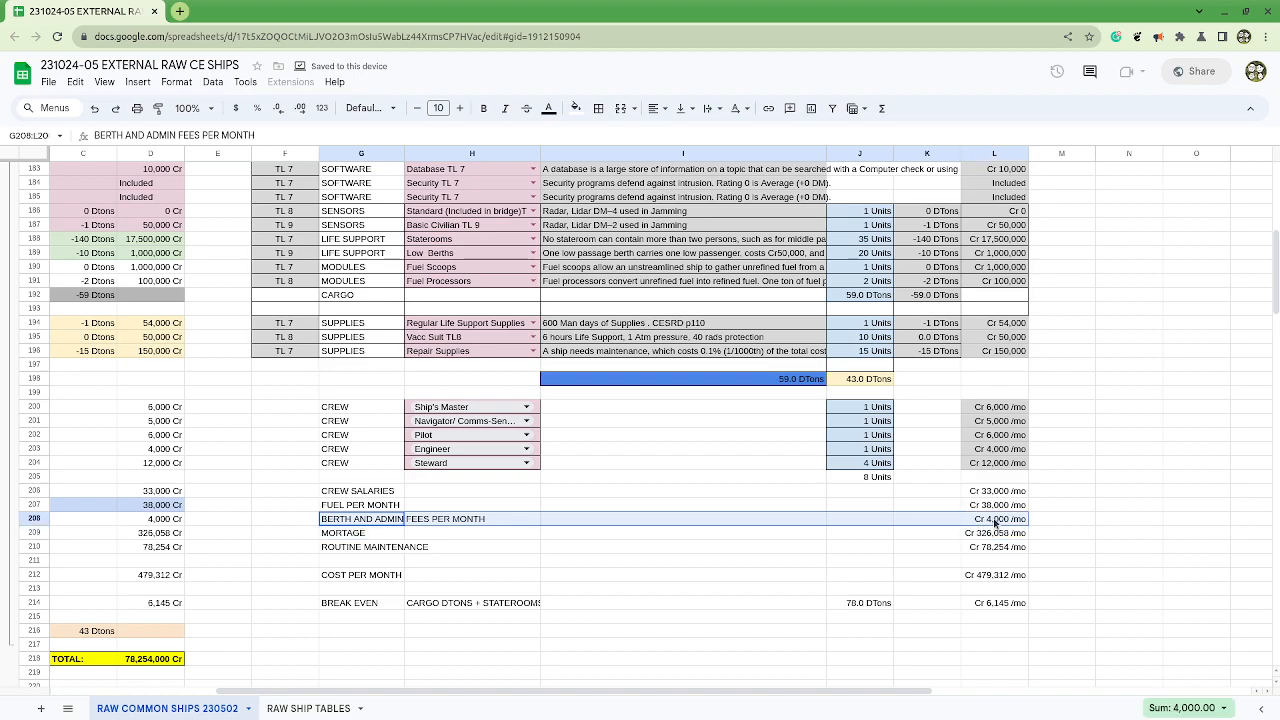
pyautogui.click(368, 496)
pyautogui.moveTo(368, 500); pyautogui.dragTo(368, 517)
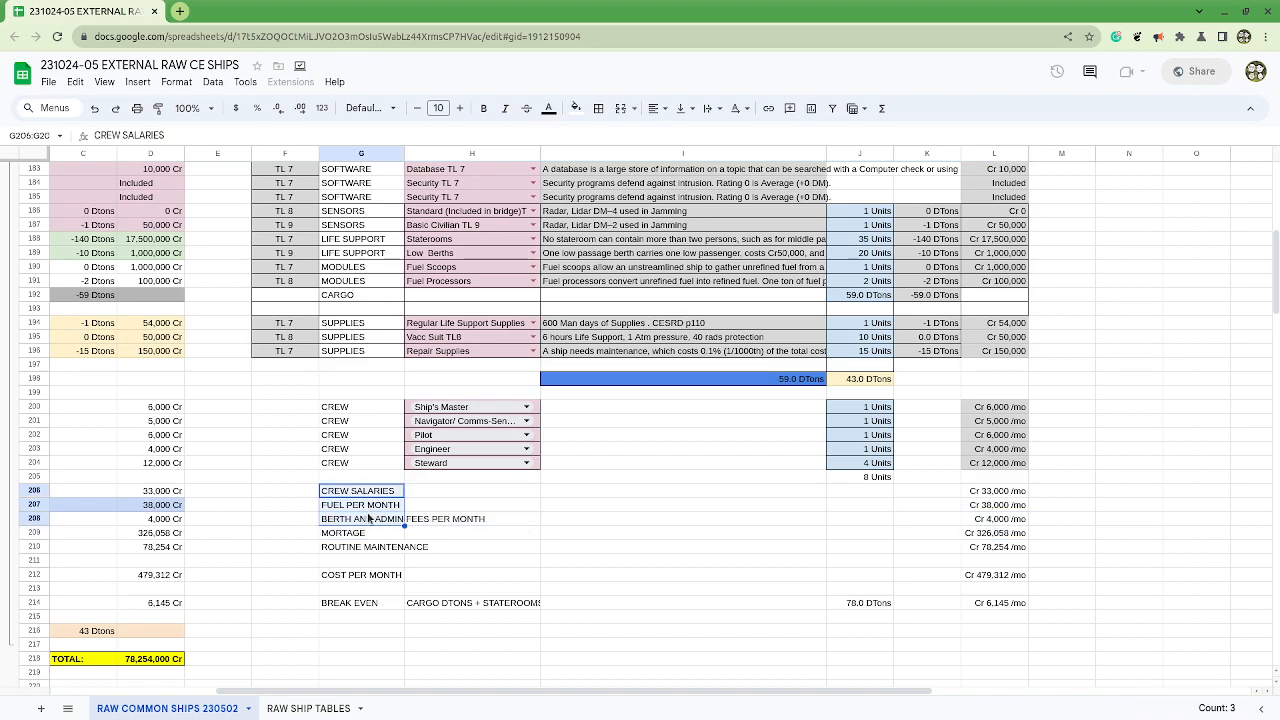
pyautogui.click(368, 518)
pyautogui.click(375, 494)
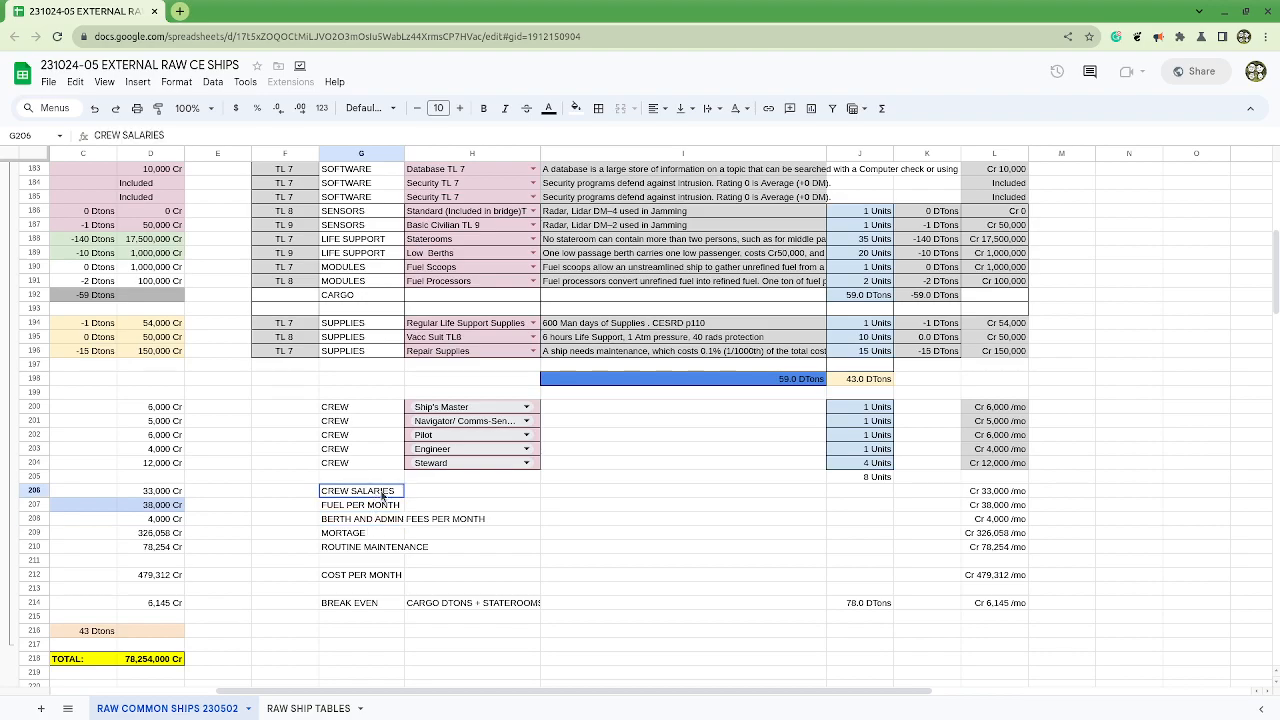
pyautogui.hotkey('ctrl', 'shift', 'Right')
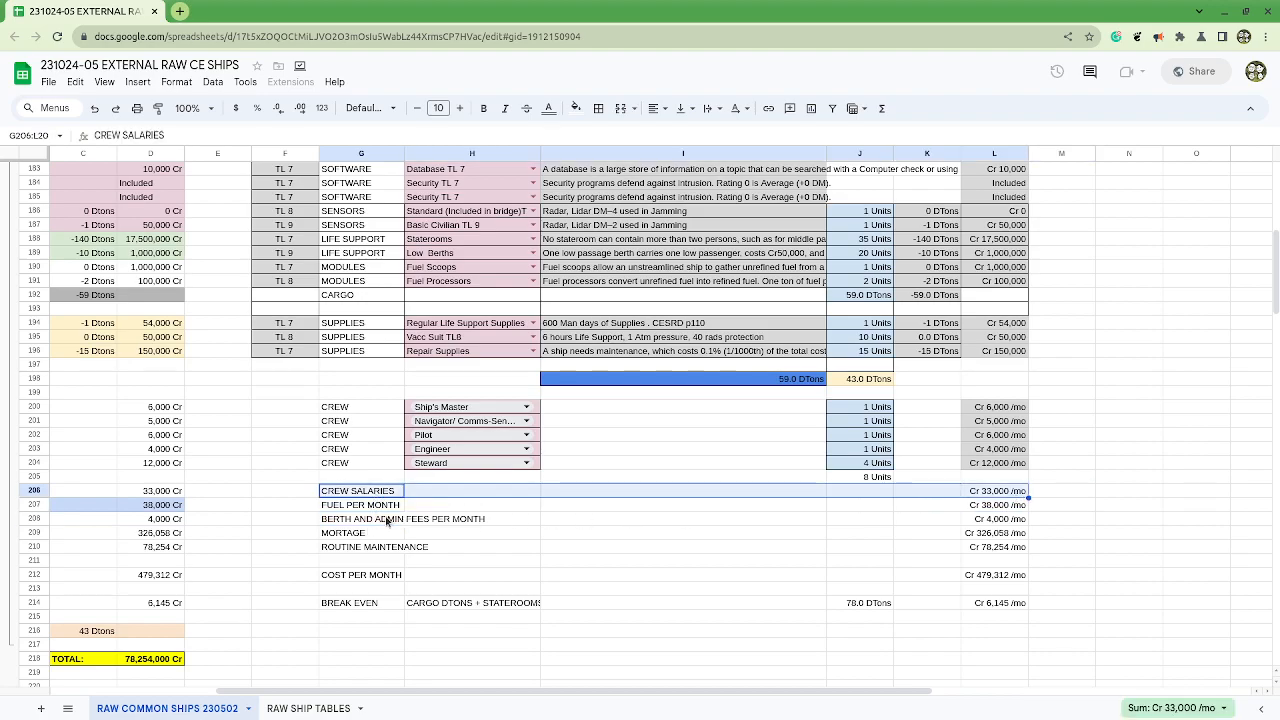
# Step: Inspect the monthly fuel formula in L207 without changing it, and check the mortgage cost in row 209
pyautogui.click(370, 506)
pyautogui.moveTo(370, 506); pyautogui.dragTo(1003, 512)
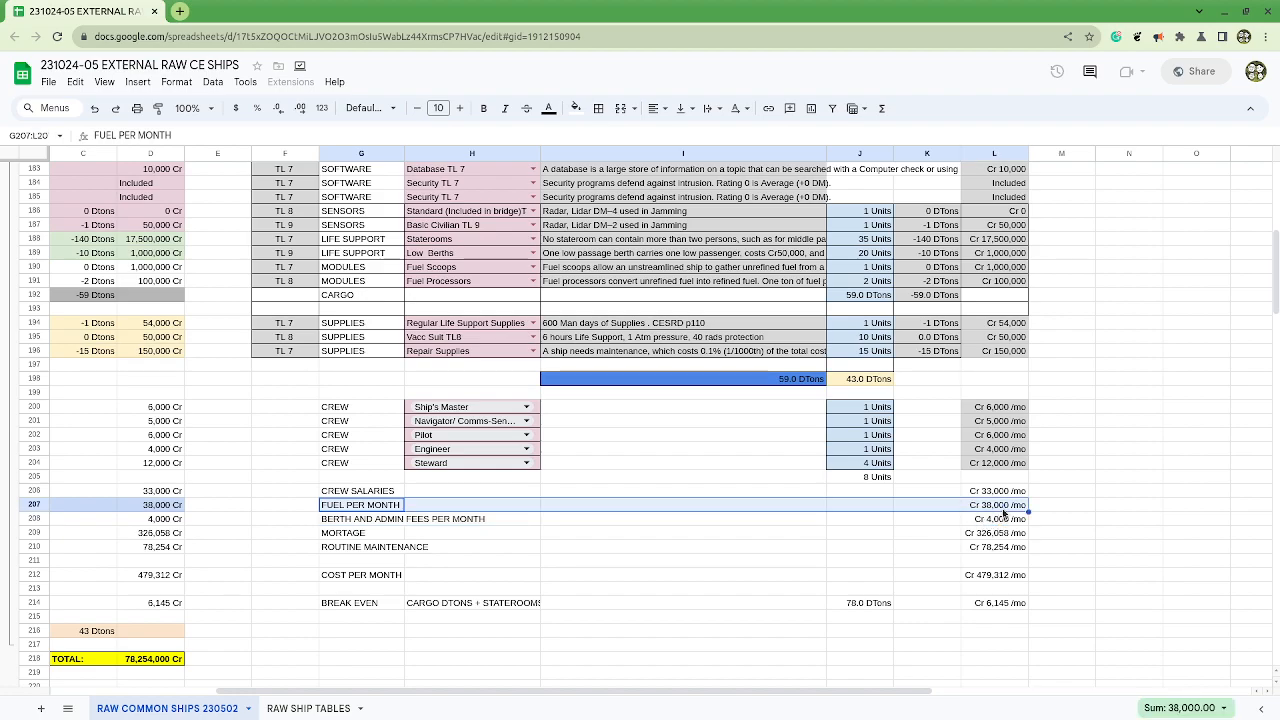
pyautogui.click(995, 510)
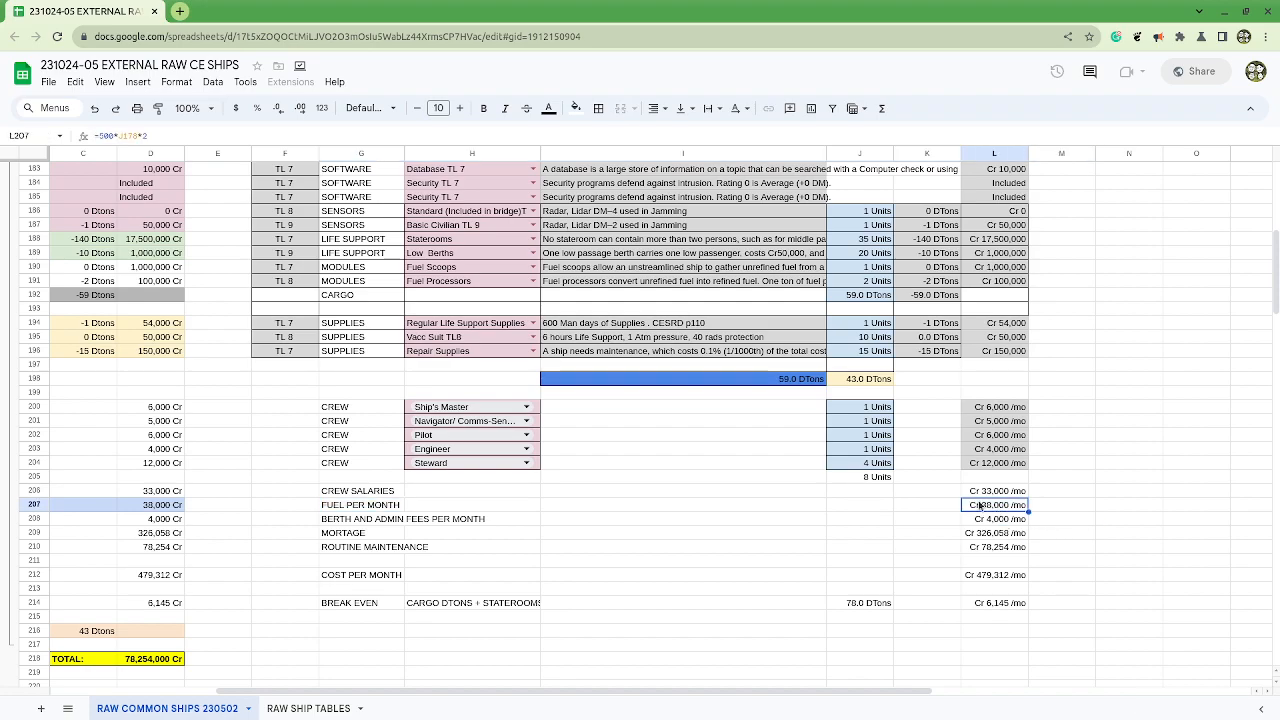
pyautogui.doubleClick(161, 136)
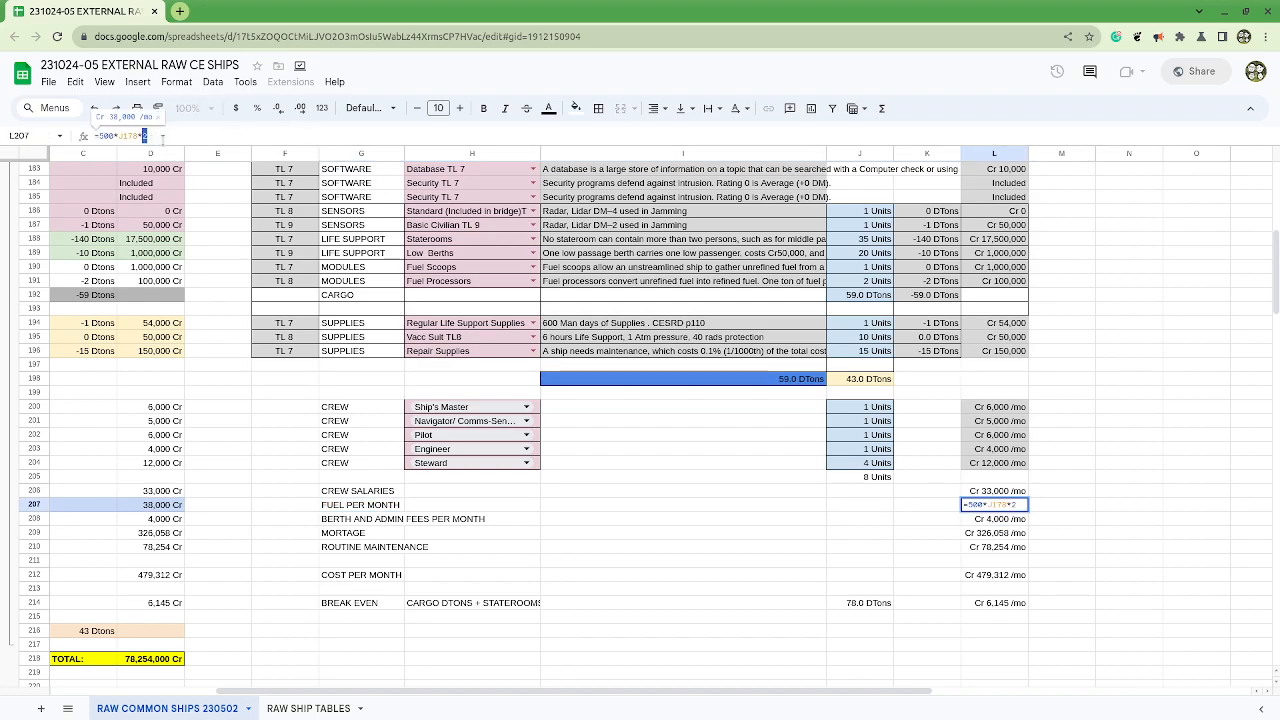
pyautogui.press('Escape')
pyautogui.click(772, 562)
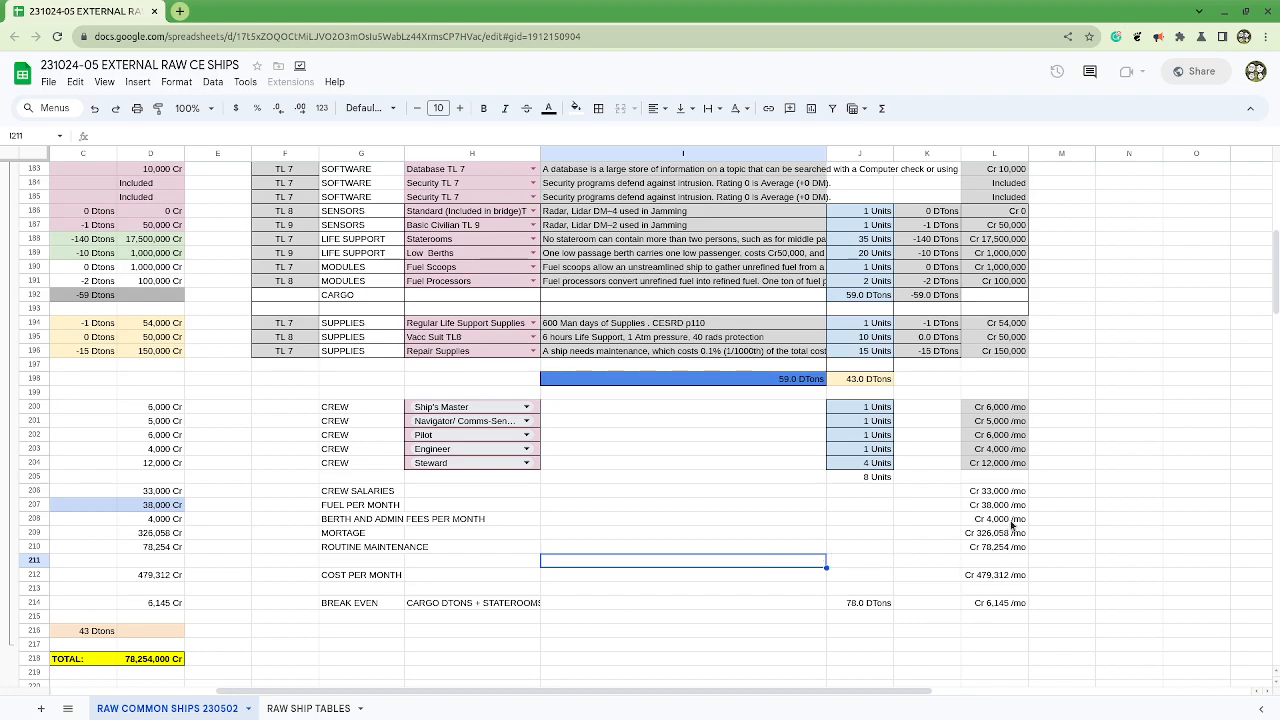
pyautogui.moveTo(1012, 522); pyautogui.dragTo(990, 543)
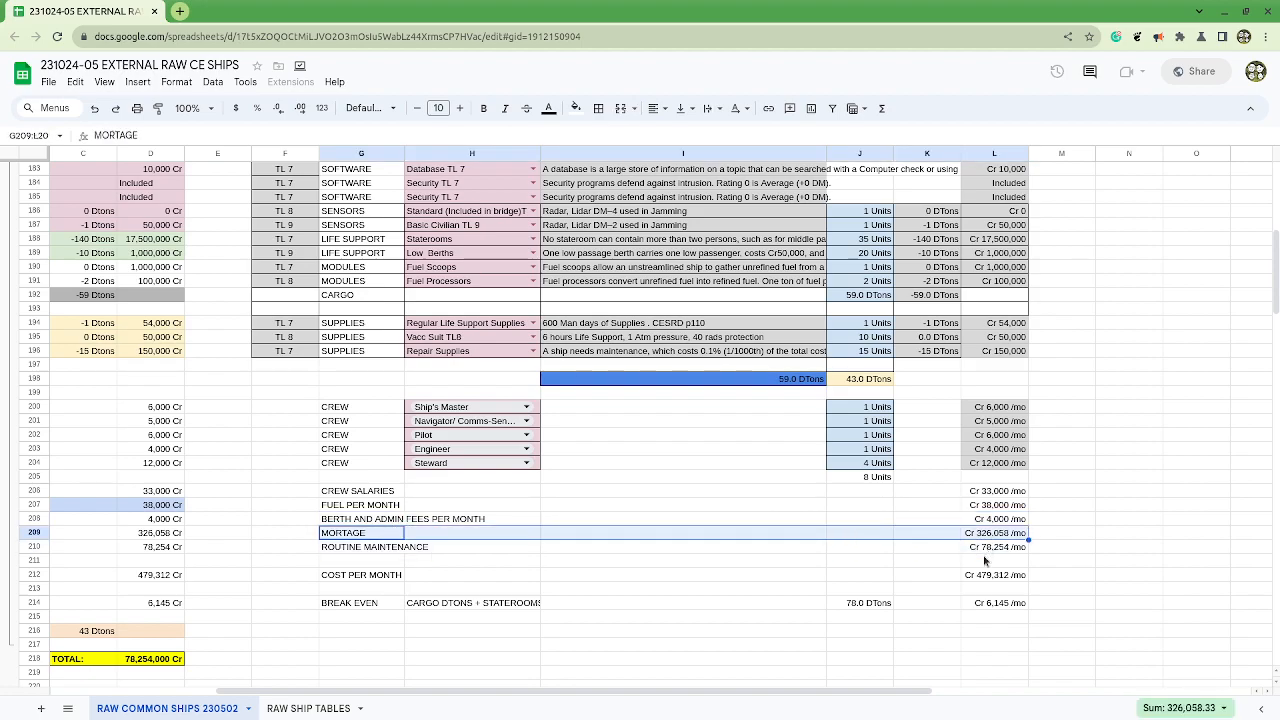
pyautogui.click(988, 560)
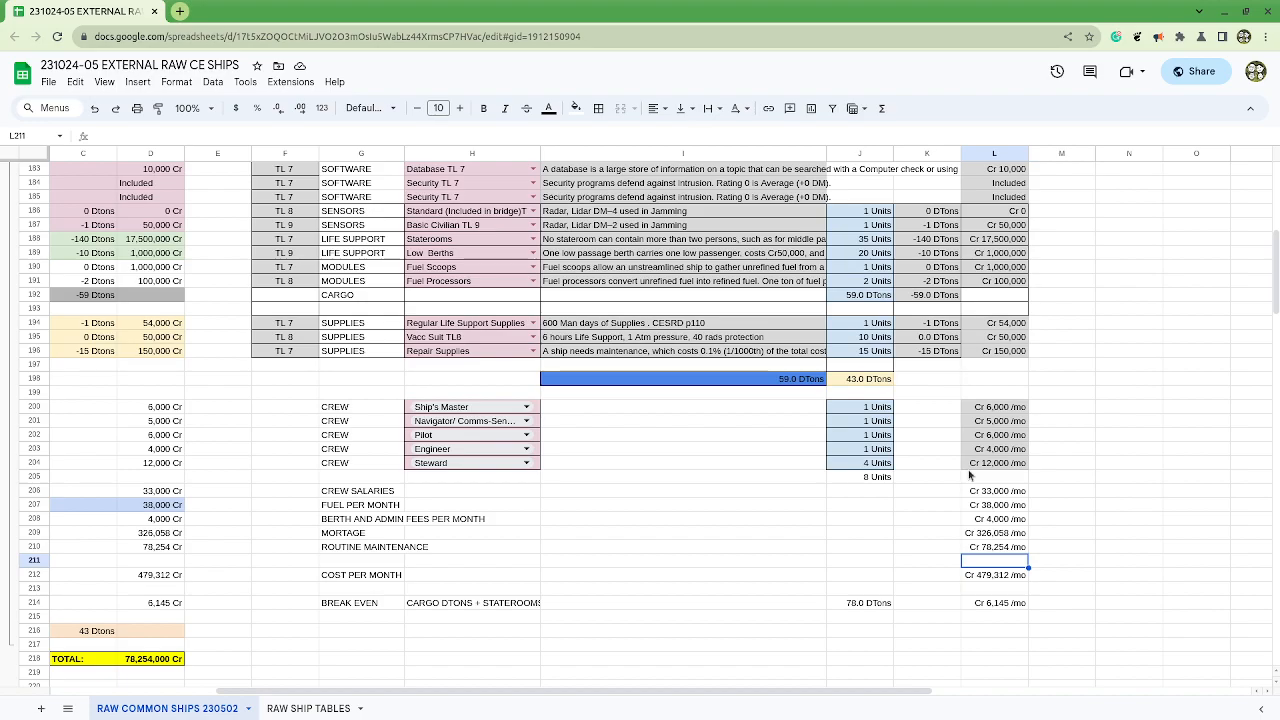
# Step: Copy the HAS MODEL tag from the Merchant Freighter 400DT row to A169 and change its text to FOR MODELING
pyautogui.moveTo(750, 18); pyautogui.dragTo(955, 124)
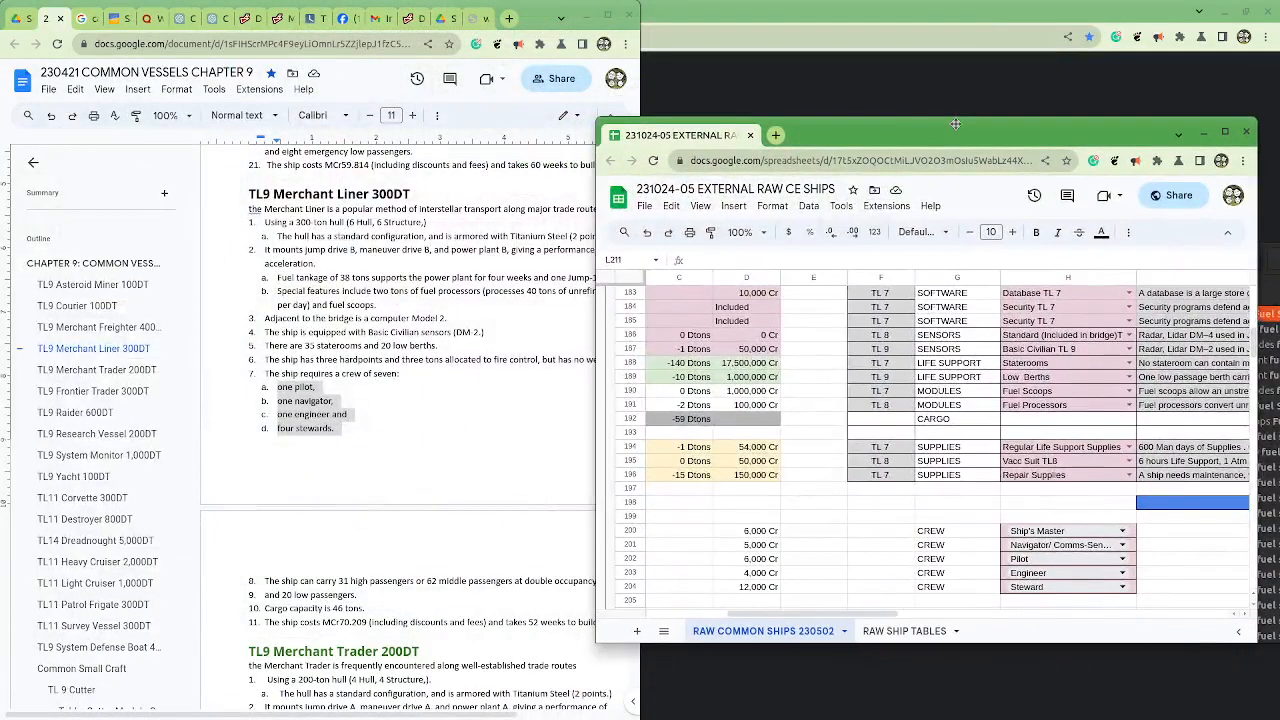
pyautogui.click(1230, 140)
pyautogui.scroll(5, 617, 443)
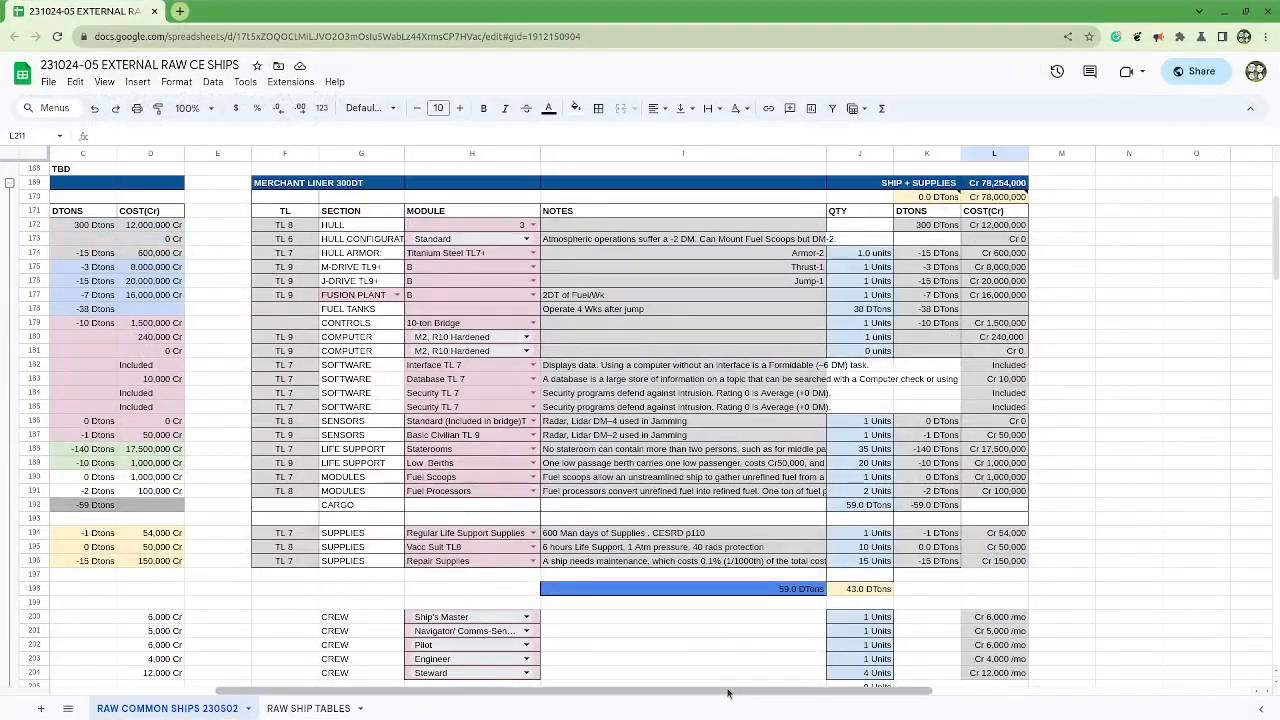
pyautogui.moveTo(726, 697); pyautogui.dragTo(561, 697)
pyautogui.scroll(5, 300, 450)
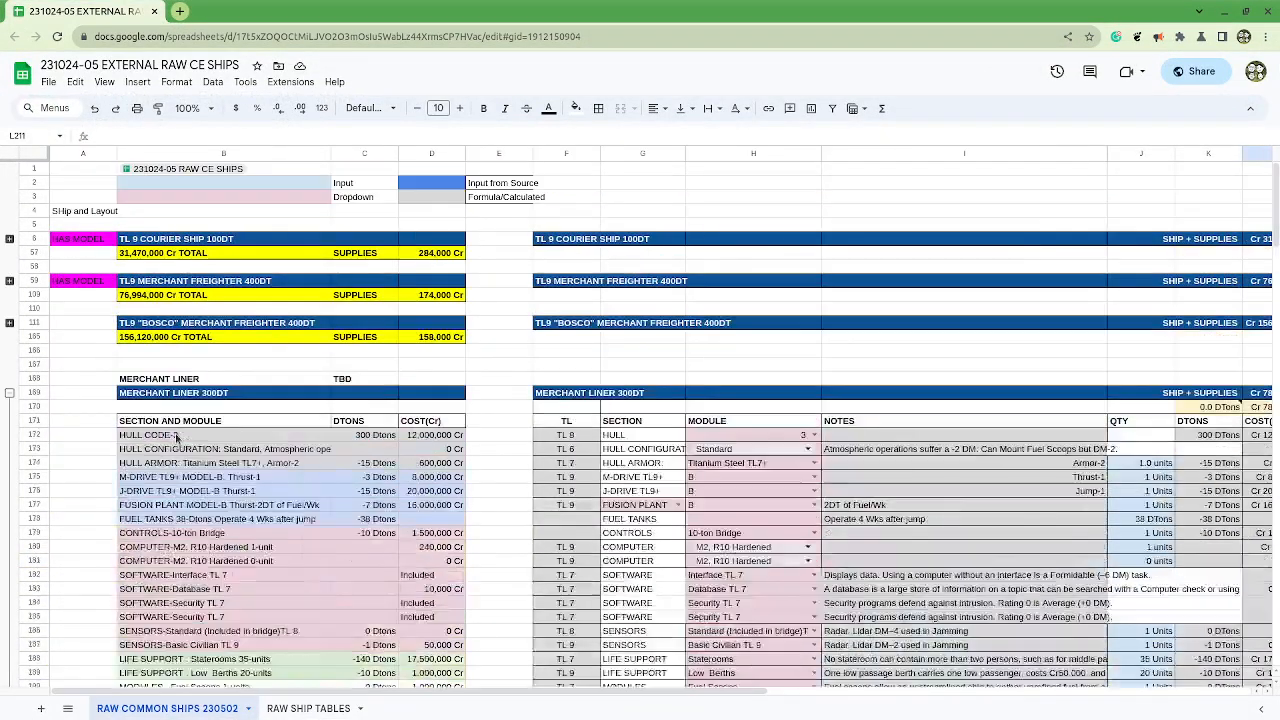
pyautogui.click(85, 281)
pyautogui.hotkey('ctrl', 'c')
pyautogui.click(76, 392)
pyautogui.hotkey('ctrl', 'v')
pyautogui.write('FOR MODELING')
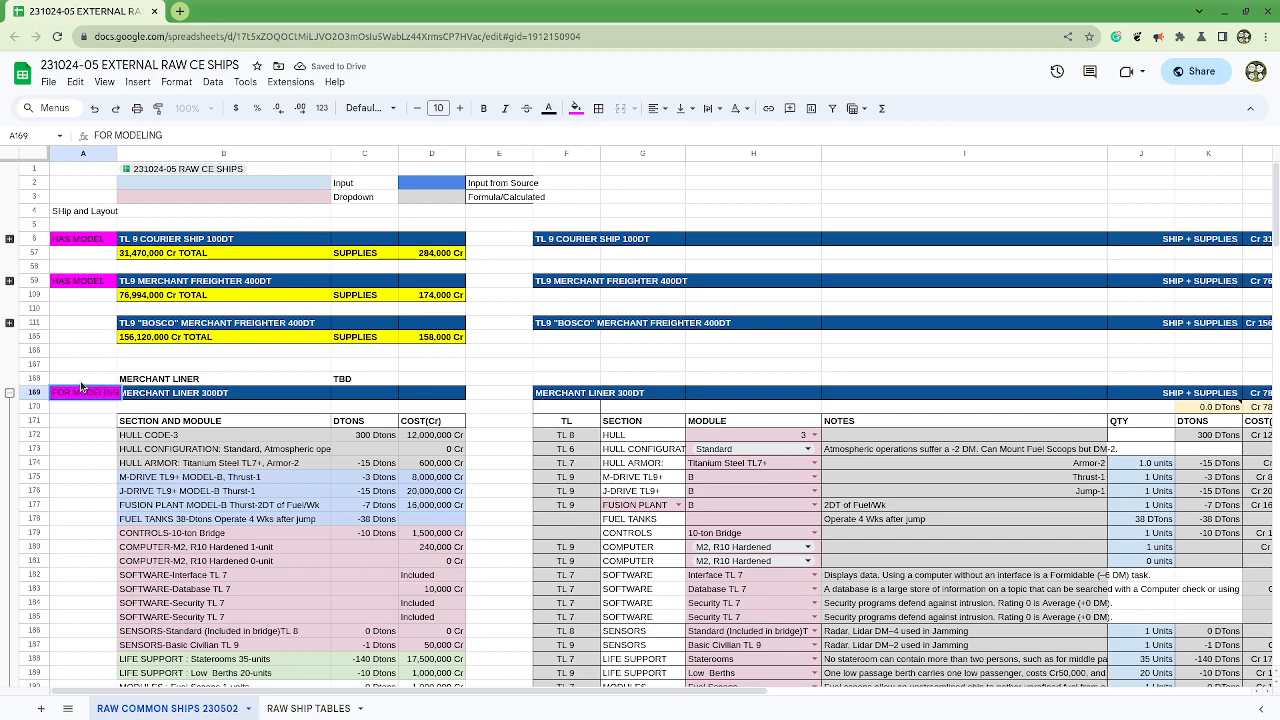
# Step: Change the fill color of the FOR MODELING tag in A169 to bright green
pyautogui.click(577, 108)
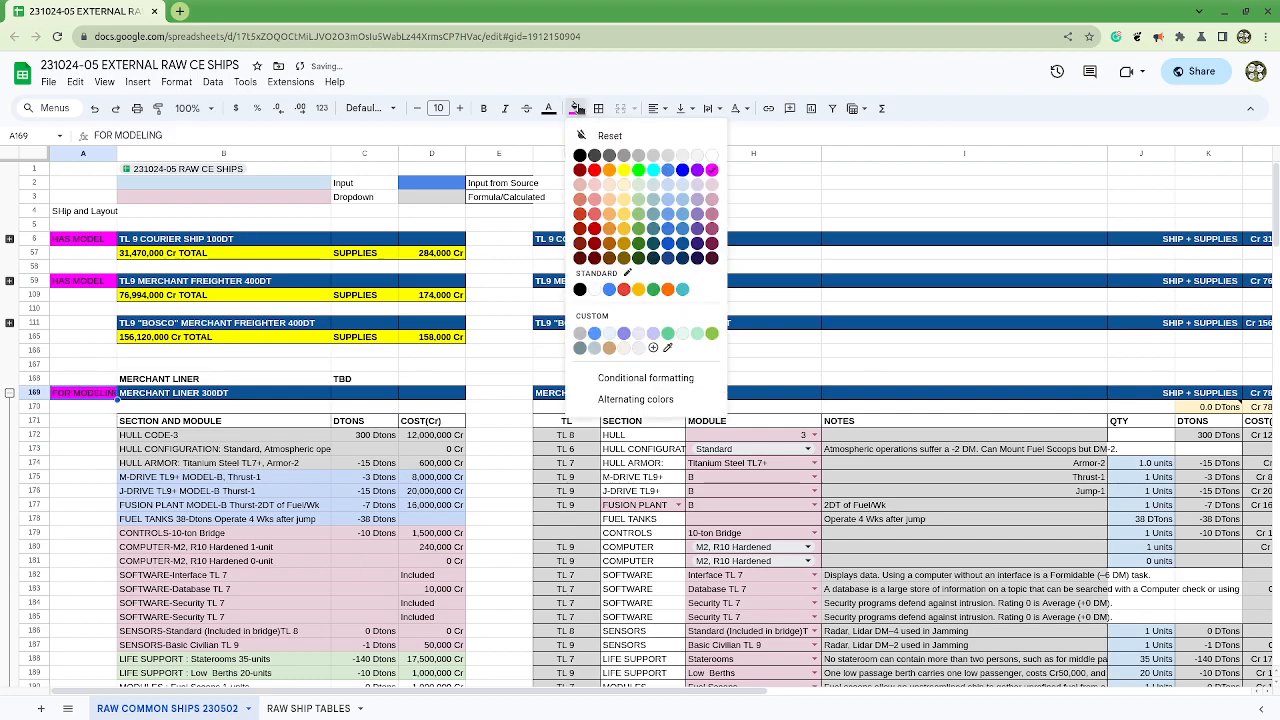
pyautogui.click(682, 184)
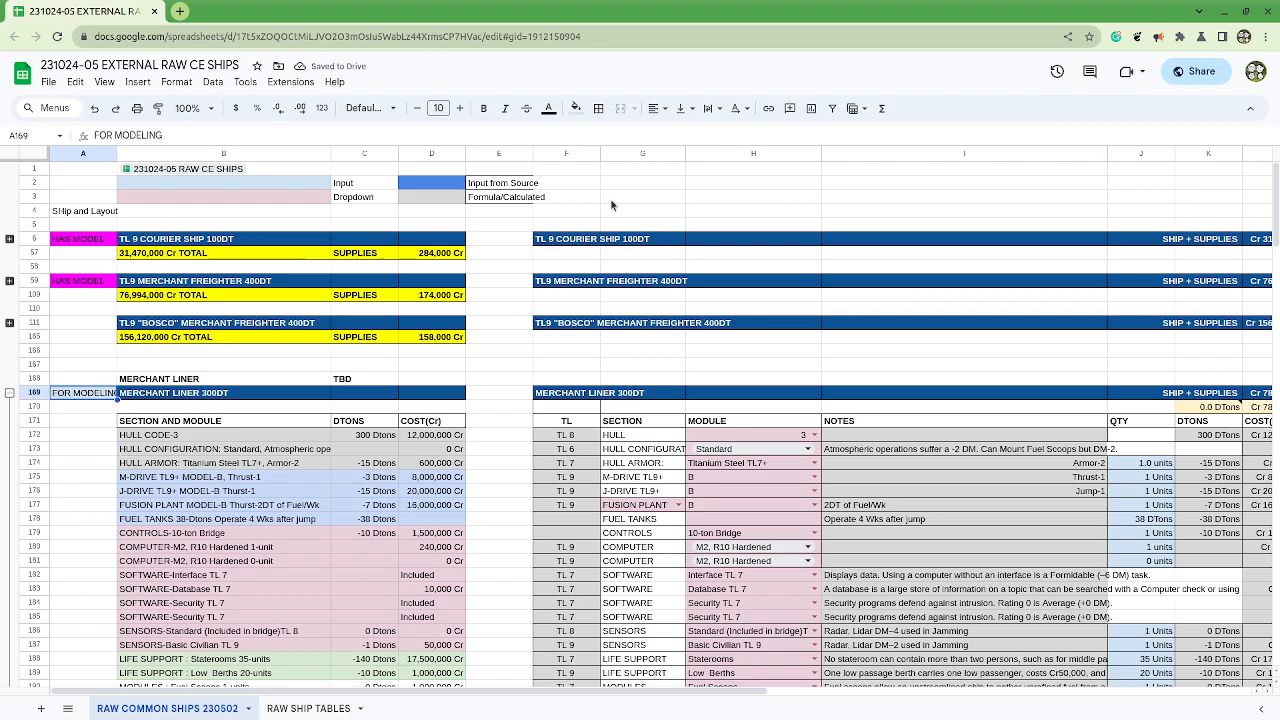
pyautogui.click(577, 108)
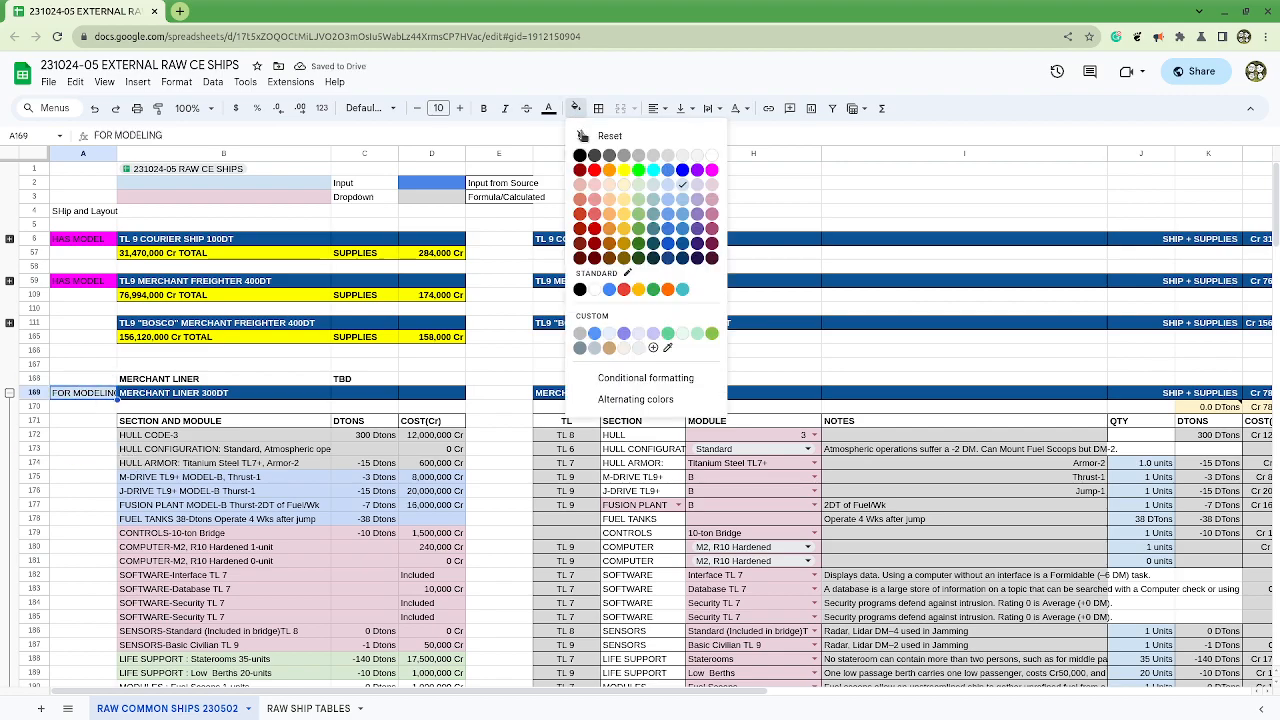
pyautogui.click(638, 171)
pyautogui.scroll(-3, 70, 402)
pyautogui.scroll(3, 85, 417)
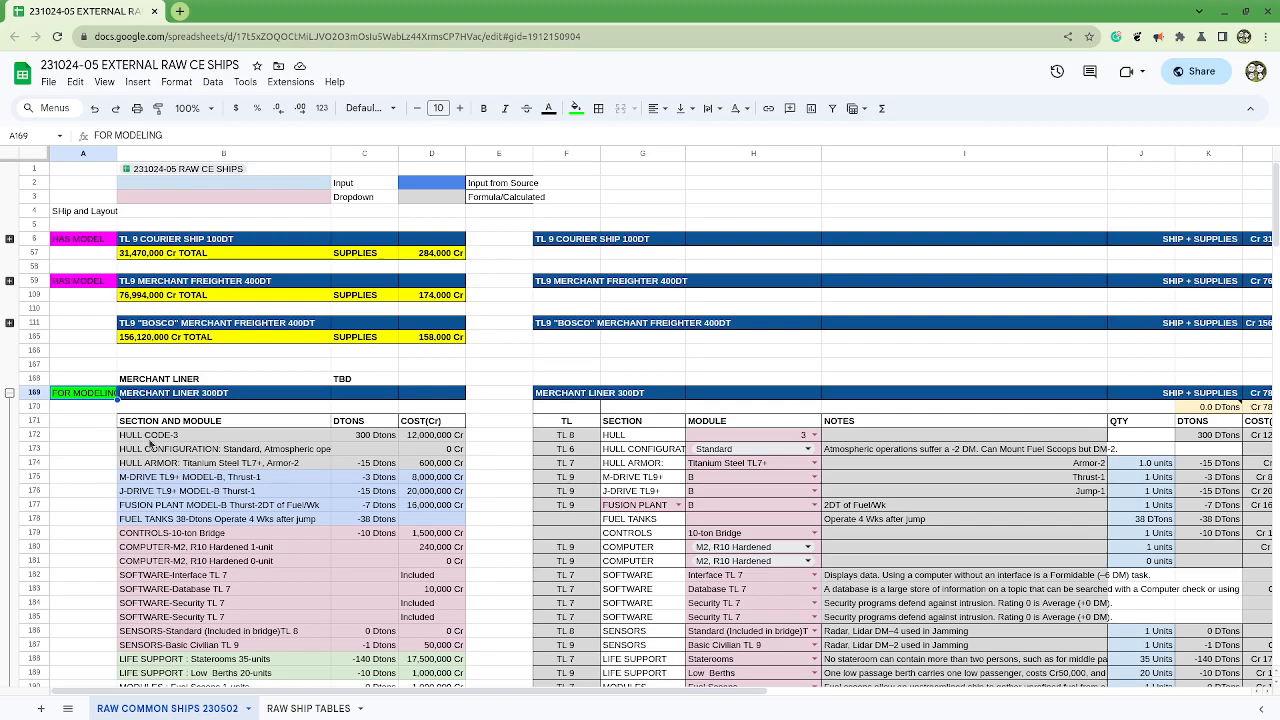
# Step: Collapse the Merchant Liner 300DT row group and review the surrounding ship headings and TBD placeholders
pyautogui.click(9, 393)
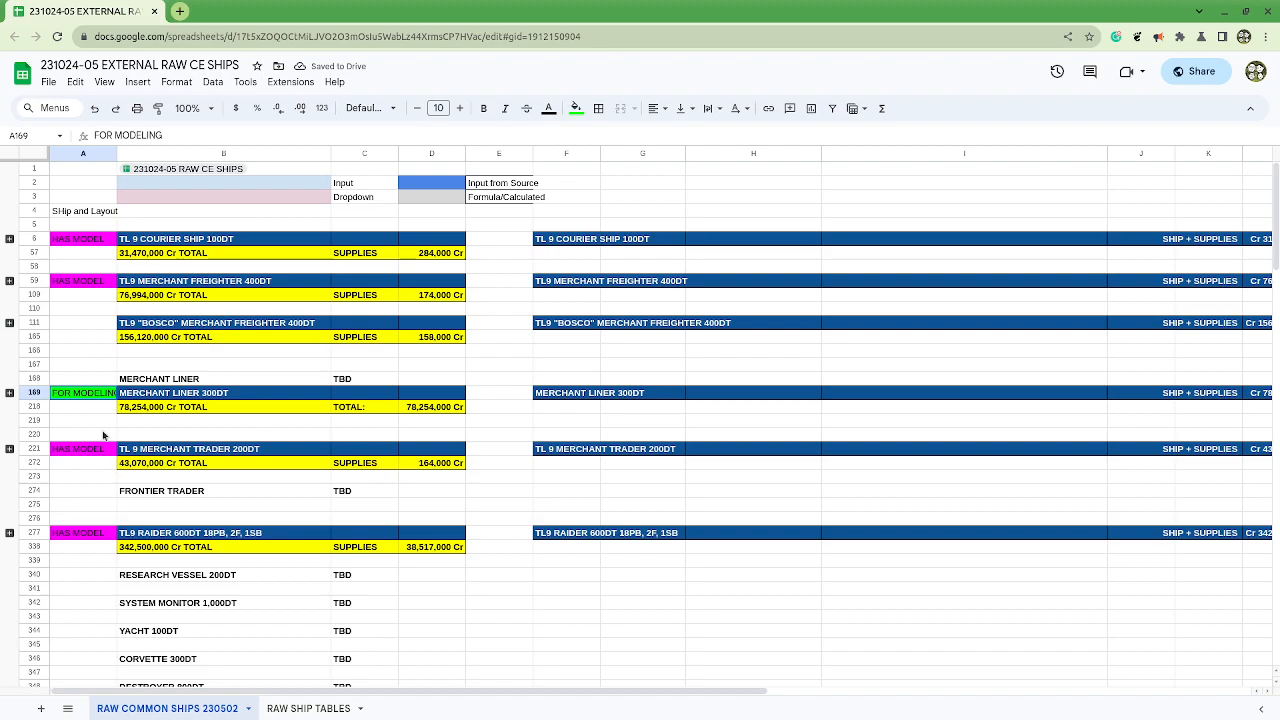
pyautogui.moveTo(168, 322); pyautogui.dragTo(188, 342)
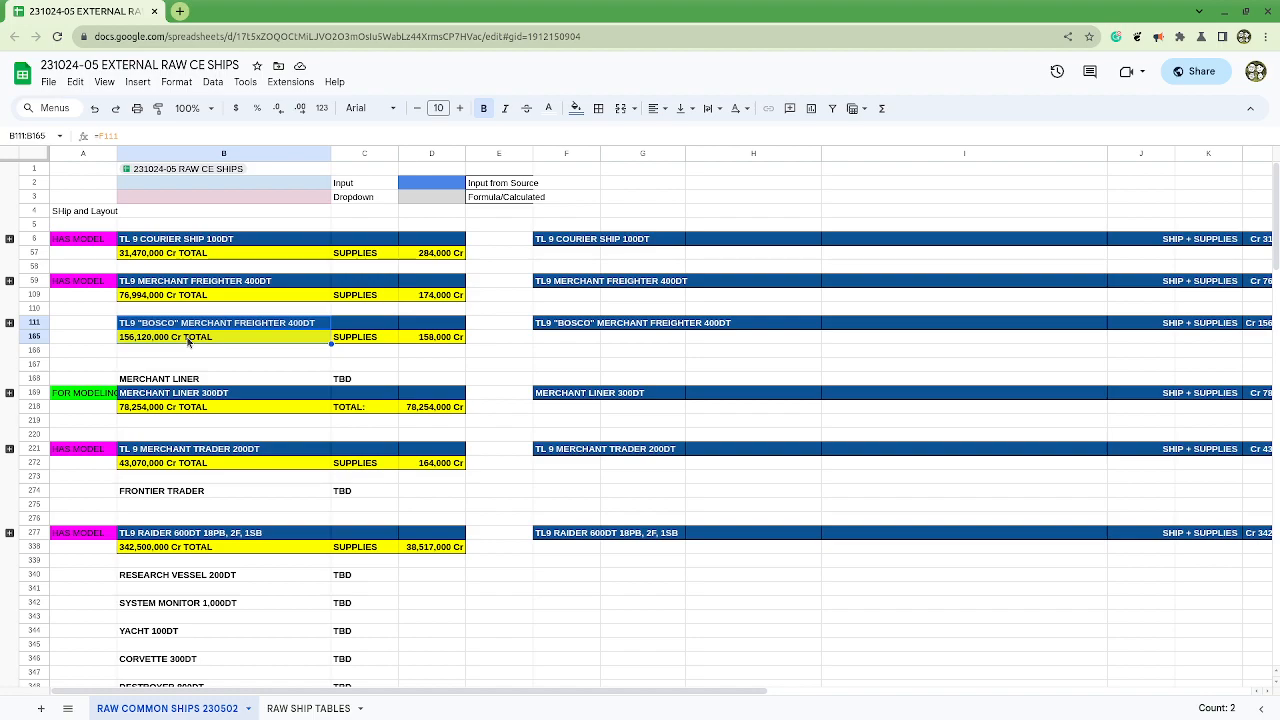
pyautogui.click(200, 378)
pyautogui.scroll(-3, 200, 380)
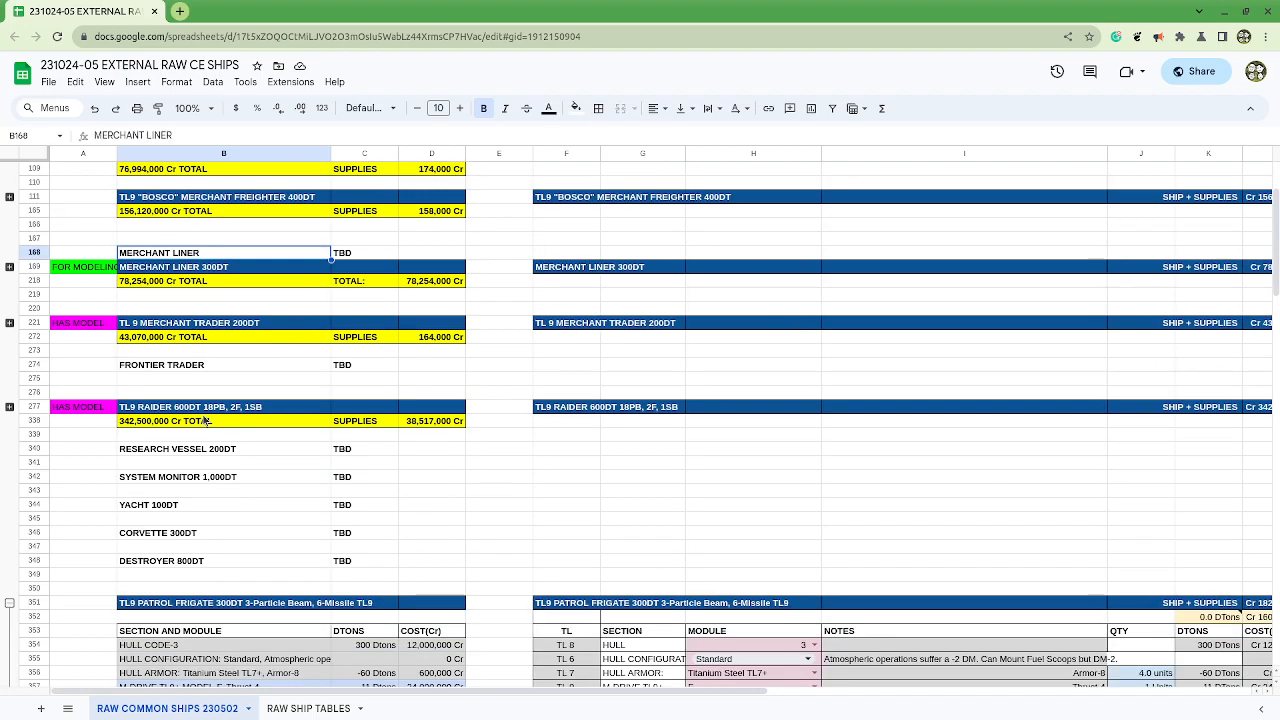
pyautogui.click(212, 370)
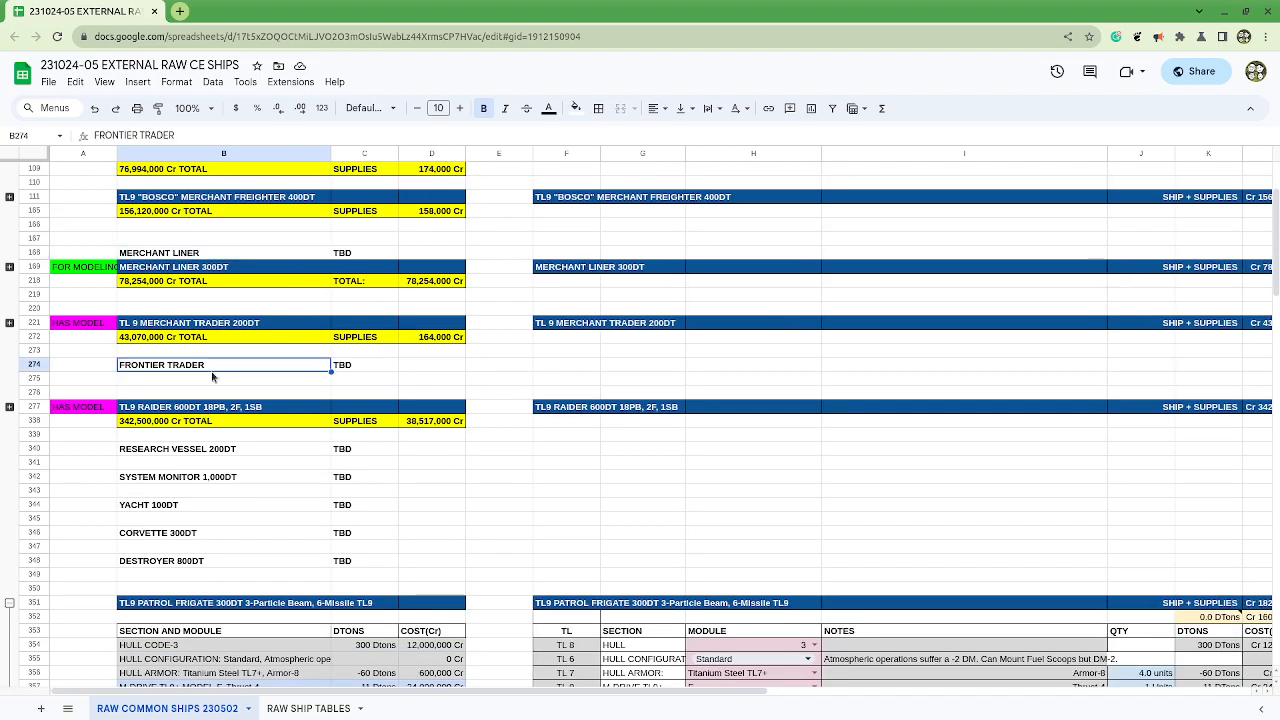
# Step: Delete row 168 containing the redundant MERCHANT LINER TBD placeholder
pyautogui.click(36, 253)
pyautogui.rightClick(37, 256)
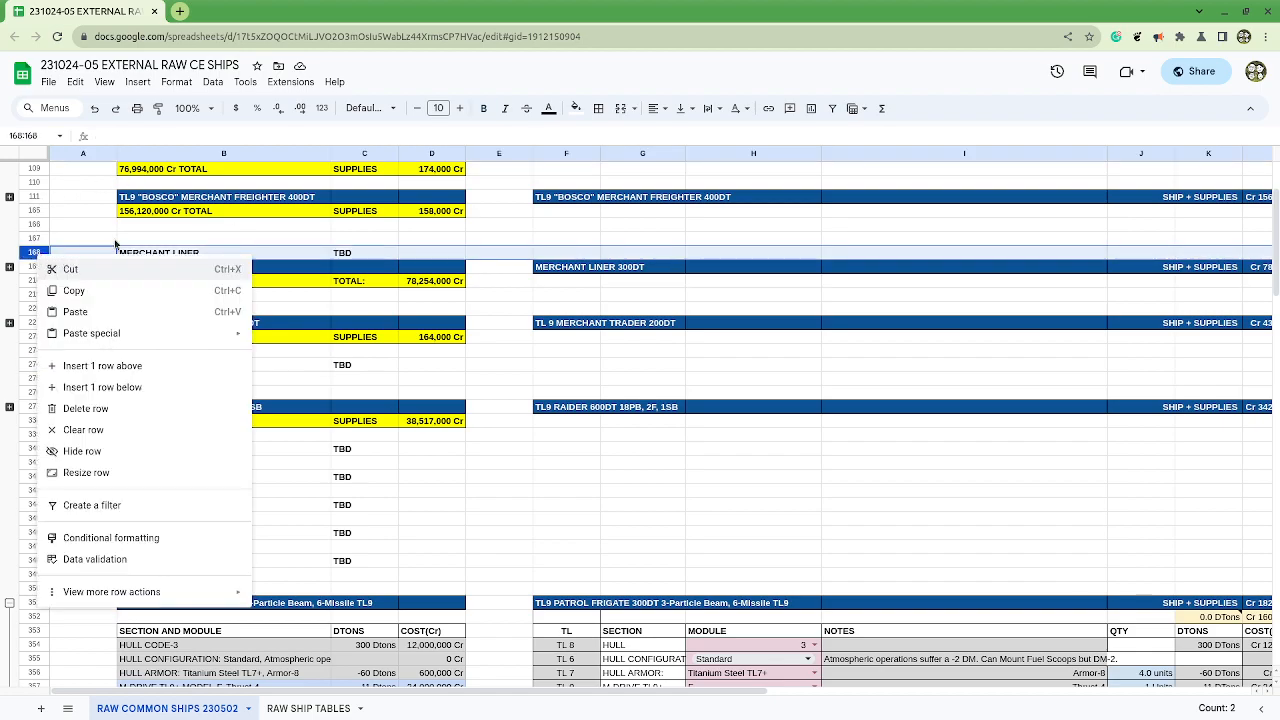
pyautogui.click(86, 409)
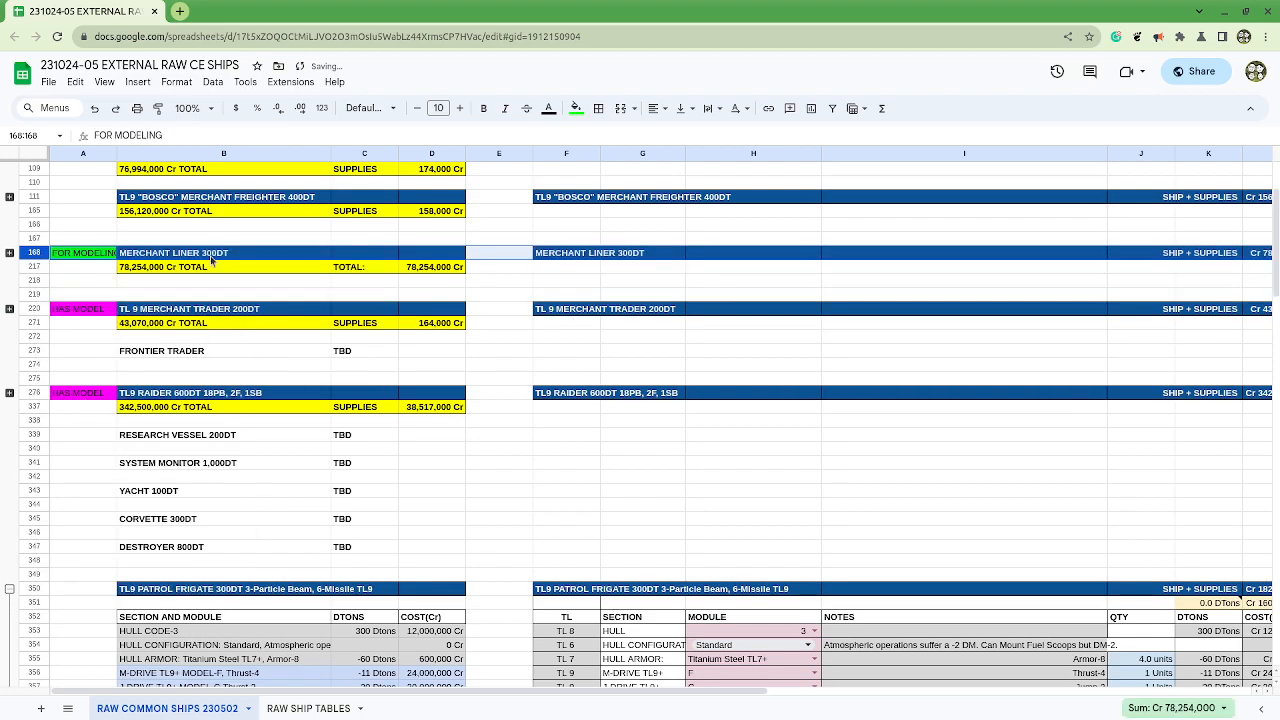
# Step: Delete the empty row 167 above the Merchant Liner 300DT heading
pyautogui.click(197, 241)
pyautogui.rightClick(44, 241)
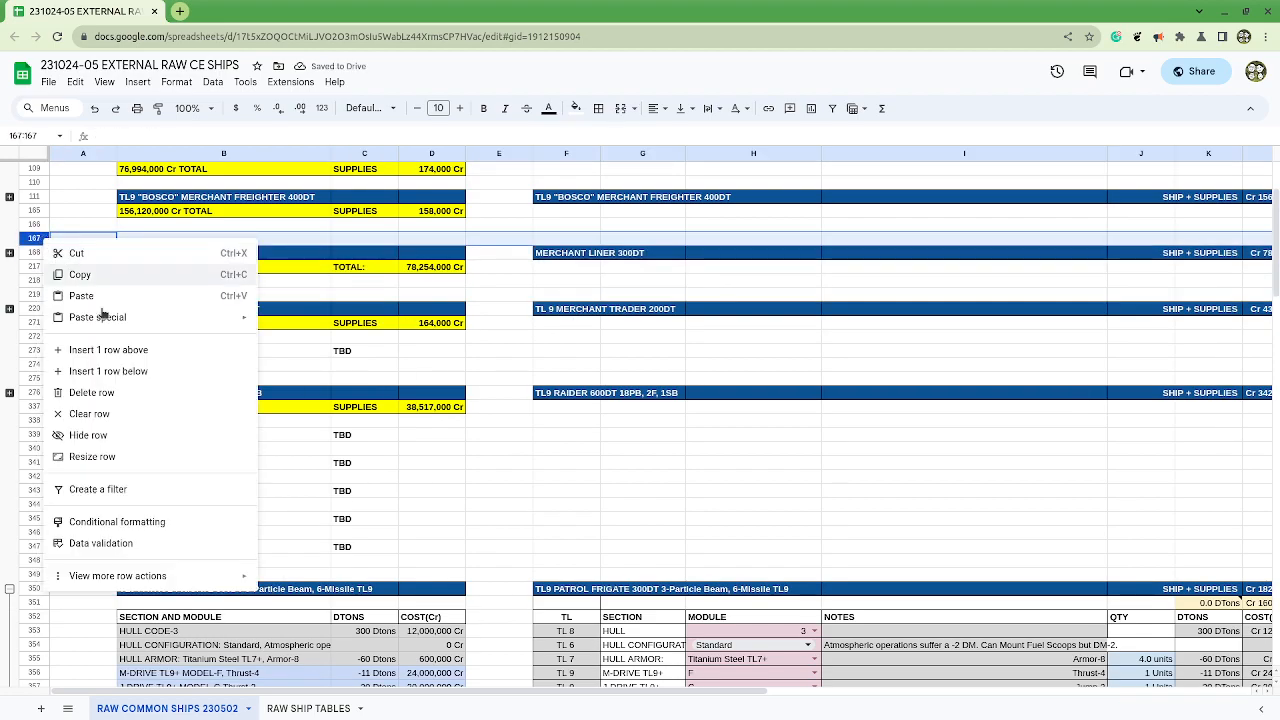
pyautogui.click(162, 392)
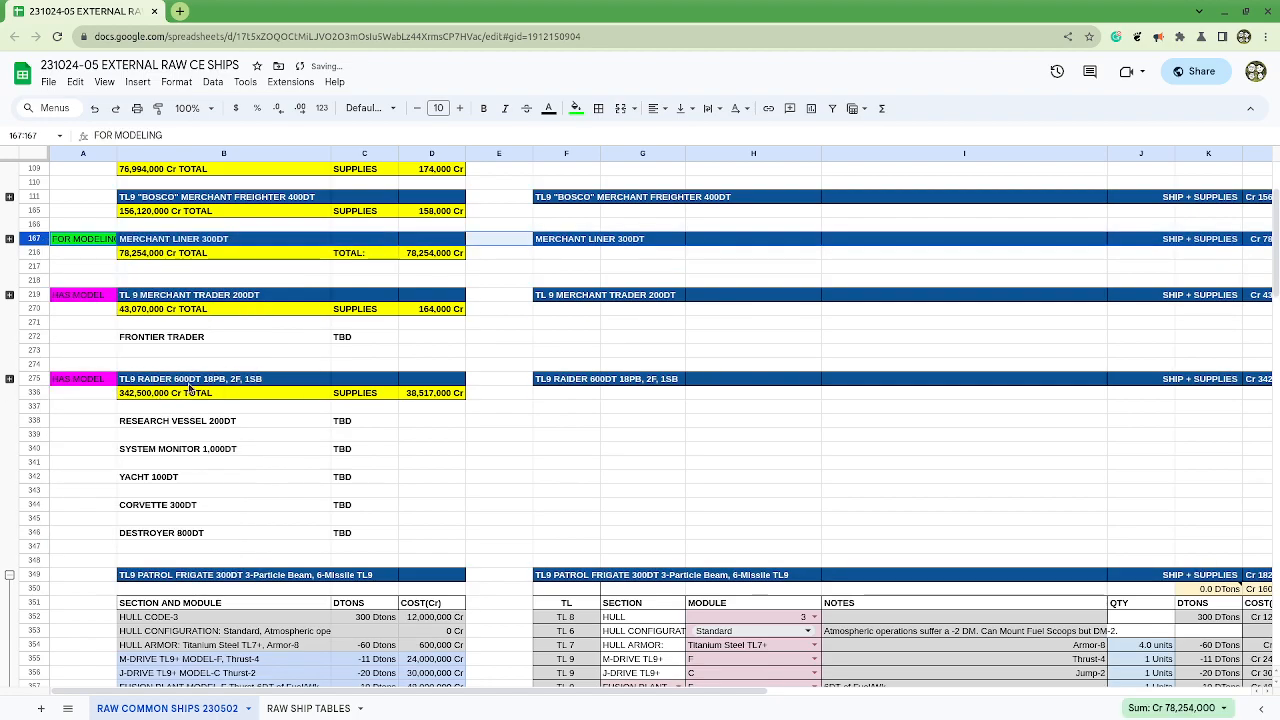
# Step: Delete the empty row 217 below the Merchant Liner 300DT total
pyautogui.scroll(5, 190, 388)
pyautogui.moveTo(125, 266); pyautogui.dragTo(562, 263)
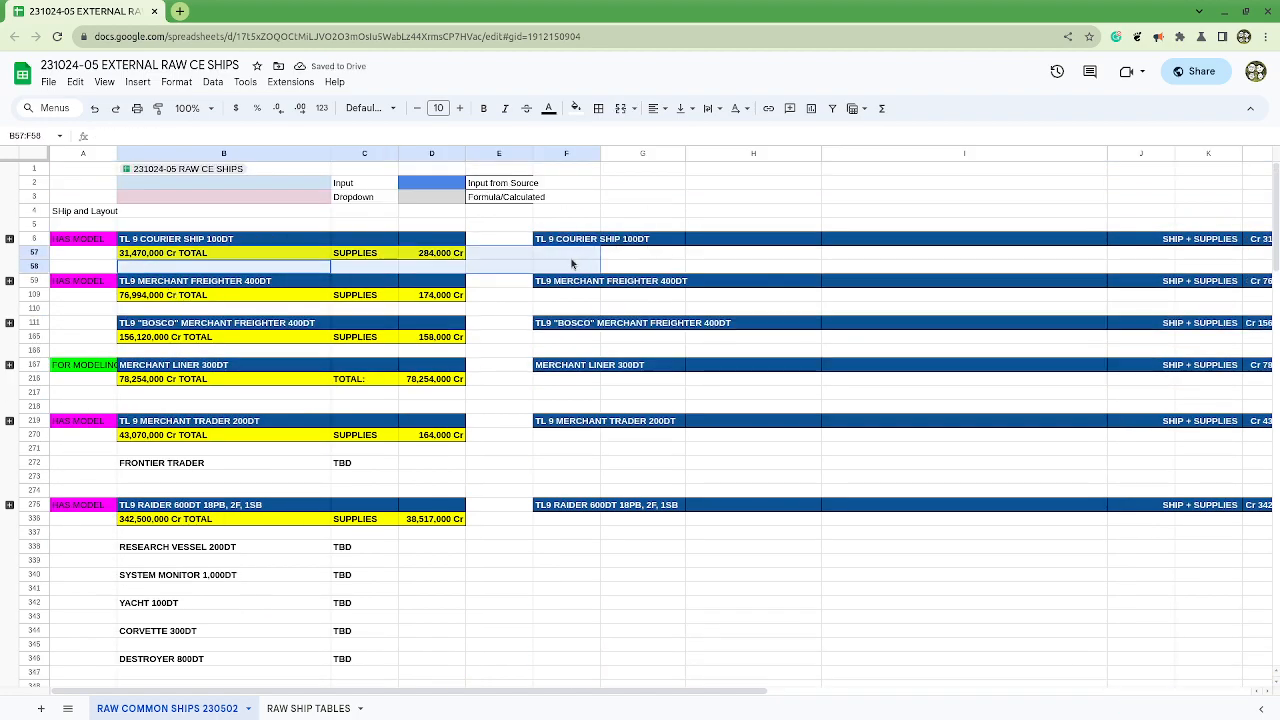
pyautogui.click(9, 365)
pyautogui.click(9, 365)
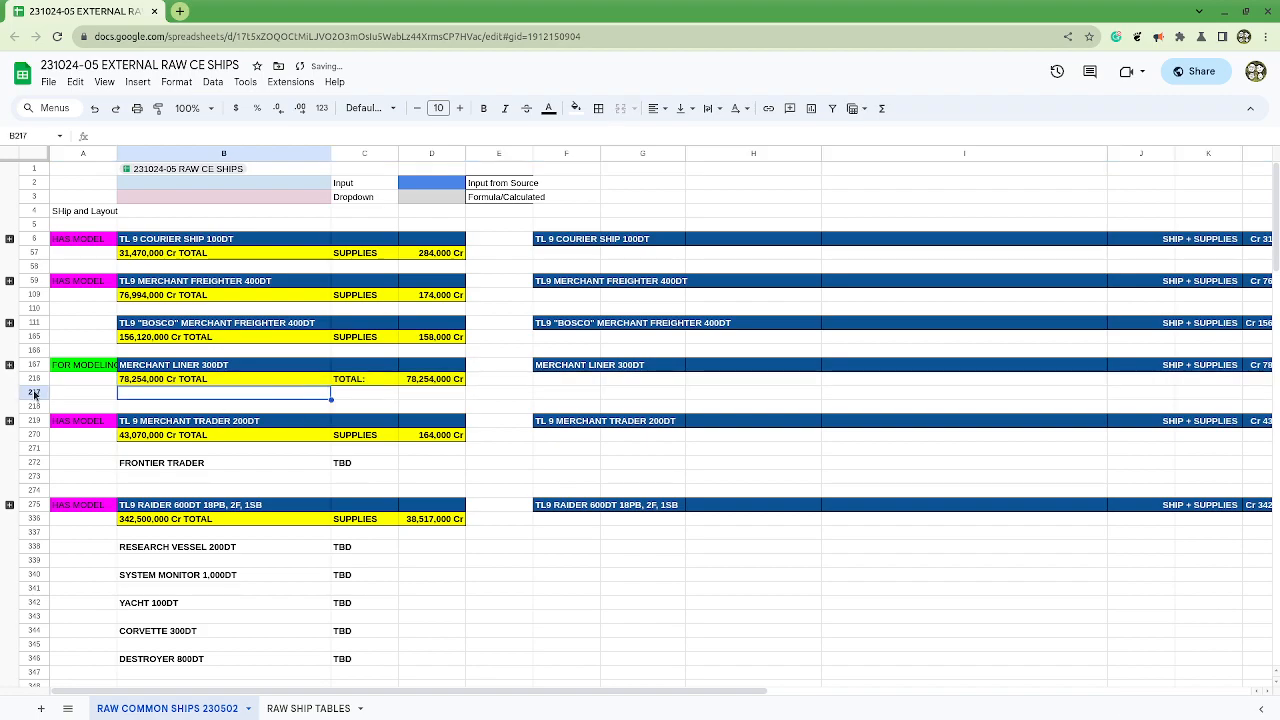
pyautogui.rightClick(35, 393)
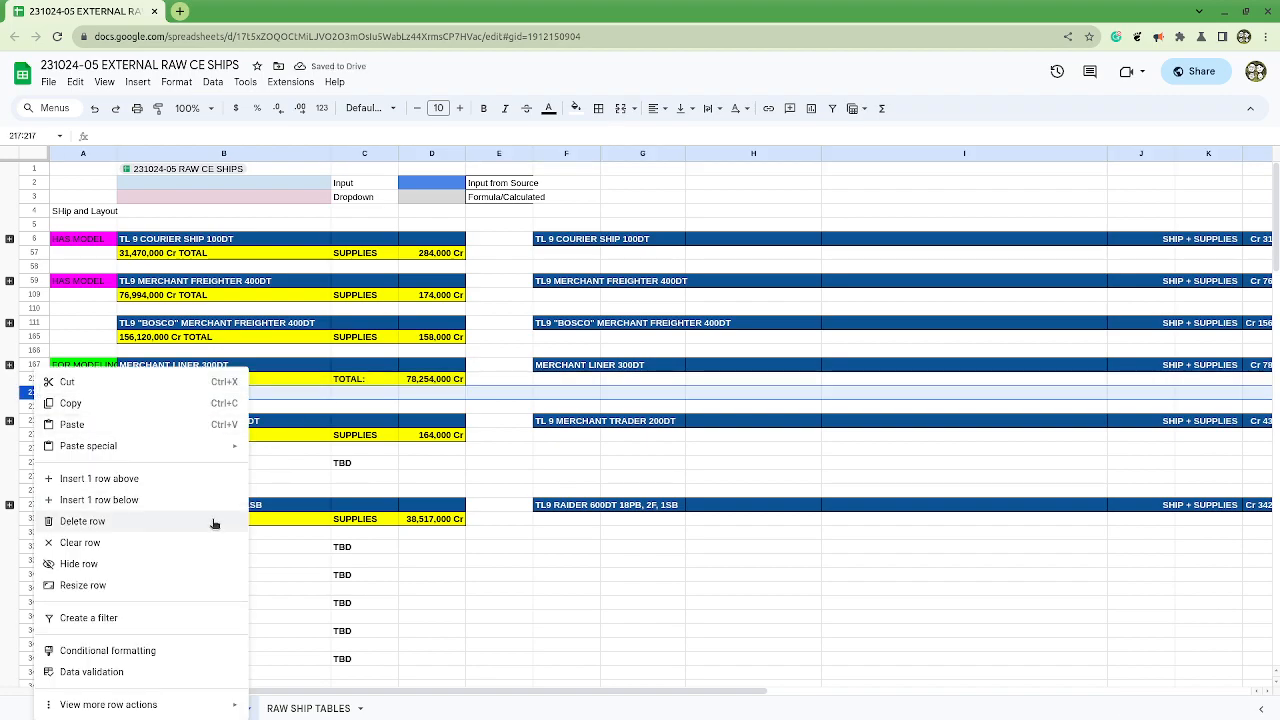
pyautogui.click(82, 521)
# Step: Look up the TL9 Frontier Trader 300DT specifications in the Common Vessels document and return to the full-size ship spreadsheet
pyautogui.scroll(-2, 126, 389)
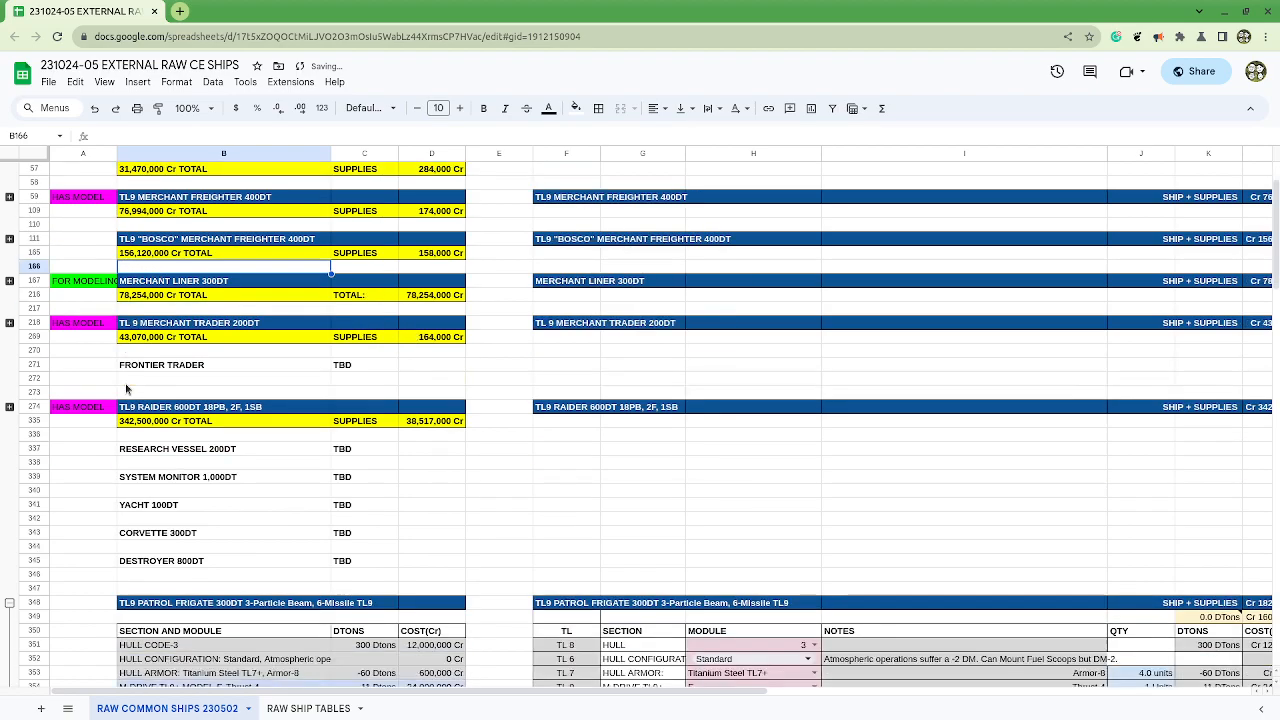
pyautogui.click(178, 371)
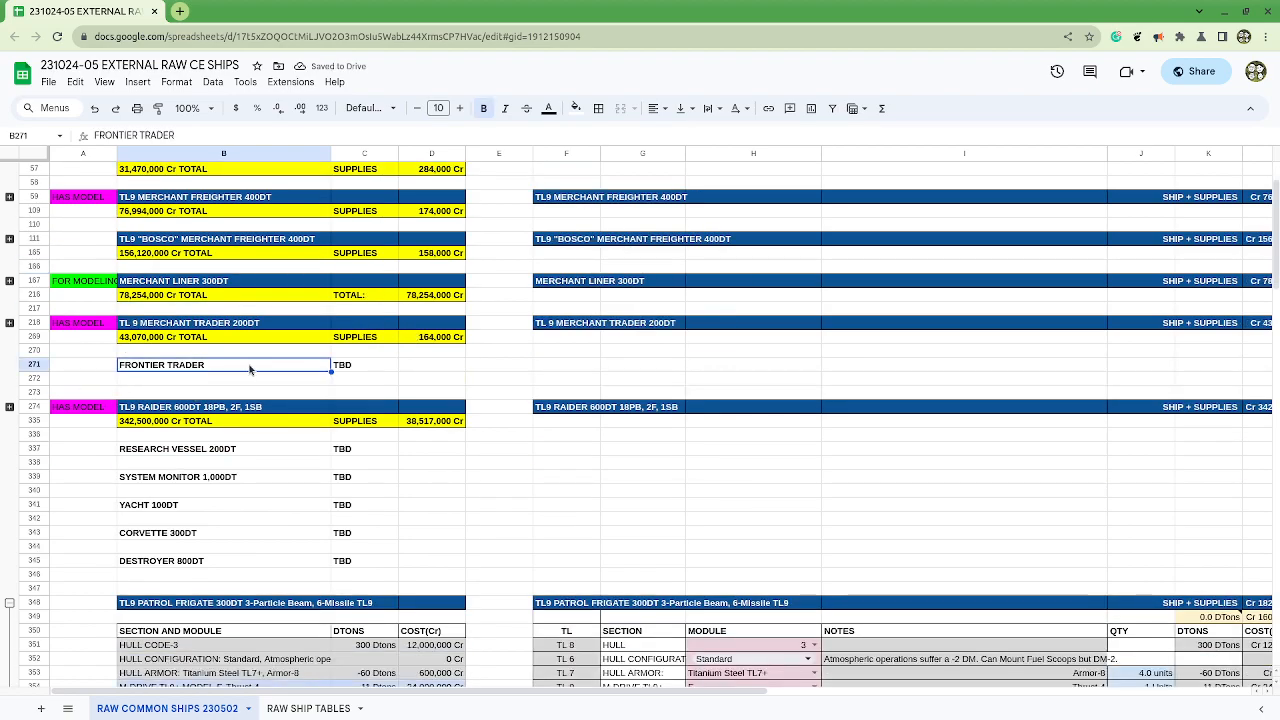
pyautogui.moveTo(1000, 10); pyautogui.dragTo(1270, 123)
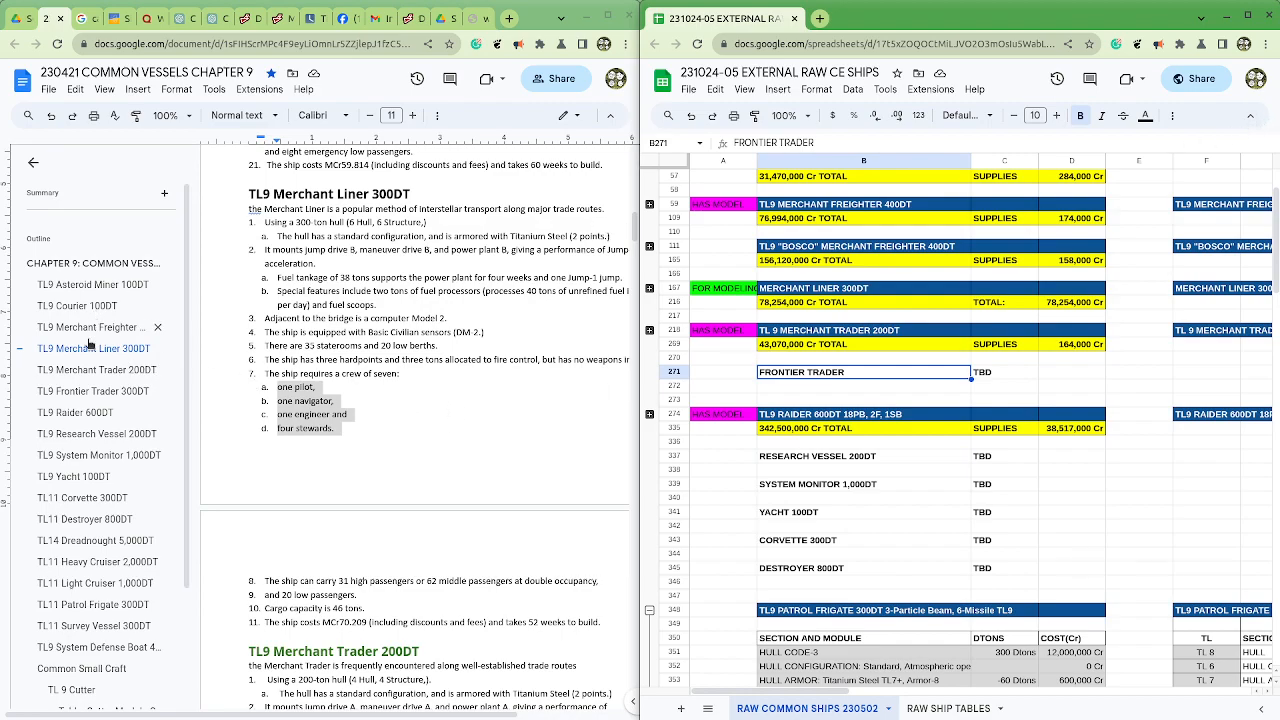
pyautogui.click(89, 393)
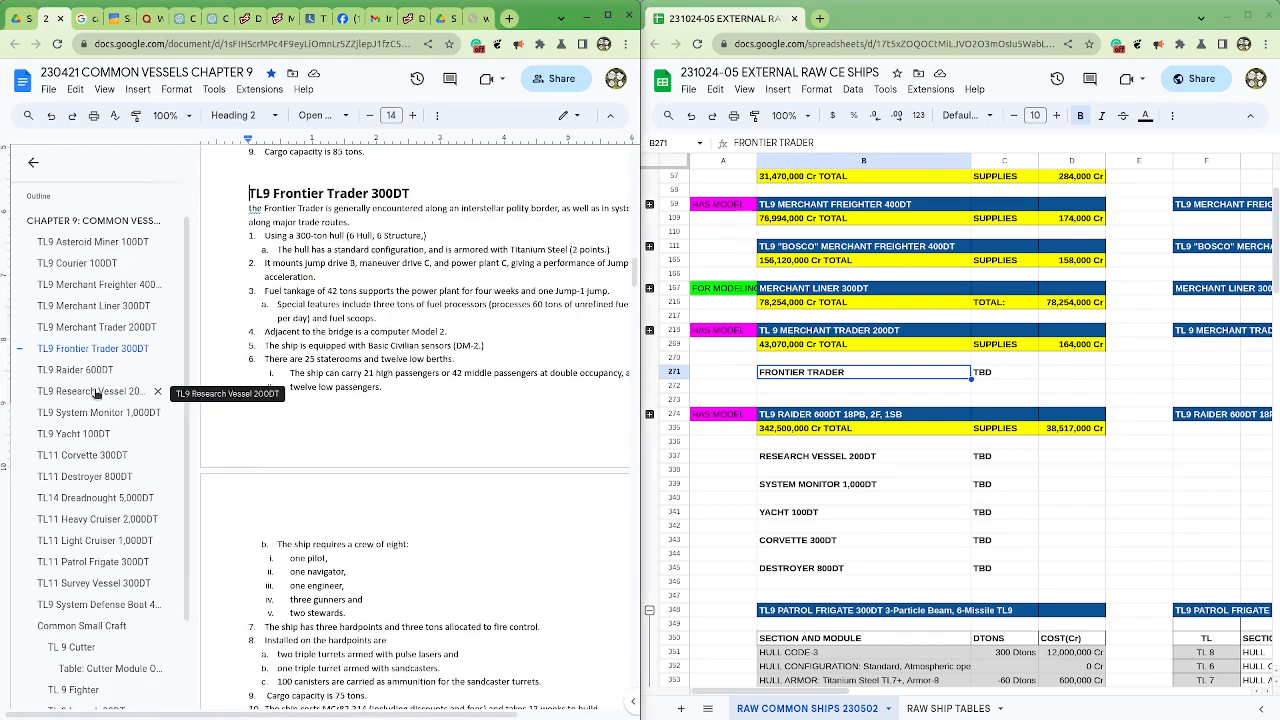
pyautogui.click(1252, 14)
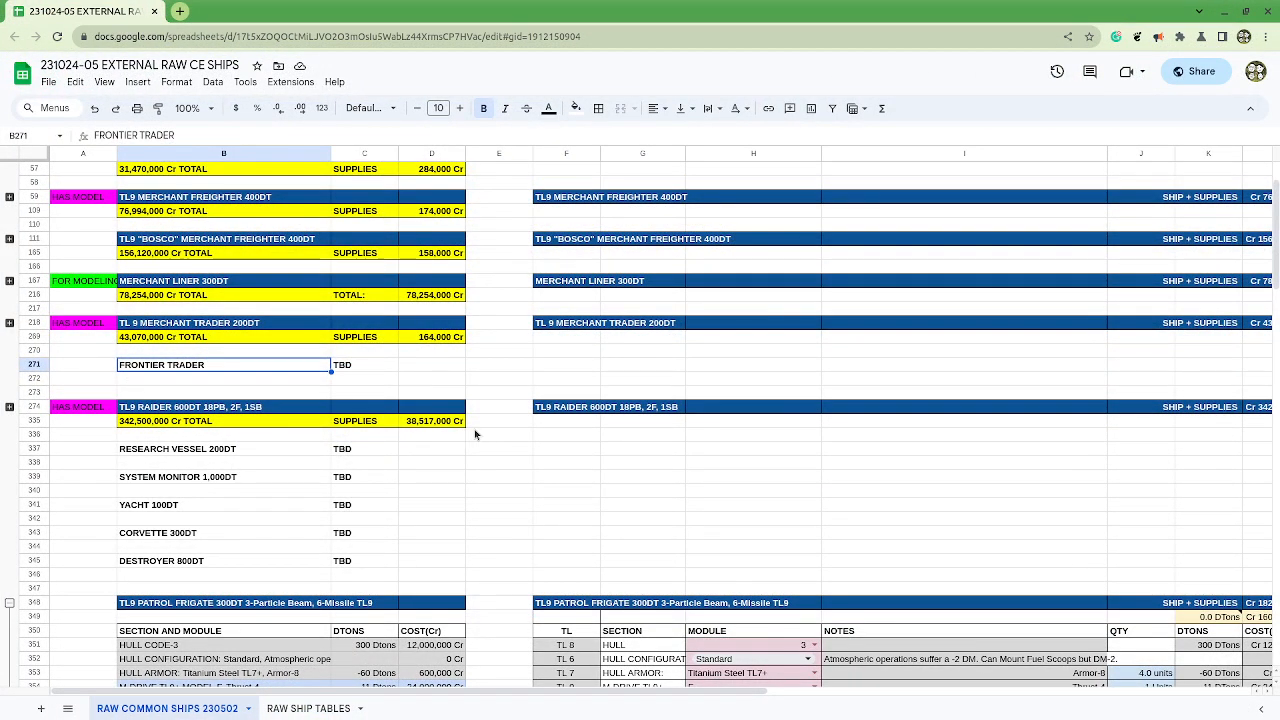
# Step: Copy the TL9 Patrol Frigate 300DT build in rows 348 to 405
pyautogui.click(37, 385)
pyautogui.scroll(-4, 37, 398)
pyautogui.scroll(2, 37, 405)
pyautogui.scroll(-2, 37, 411)
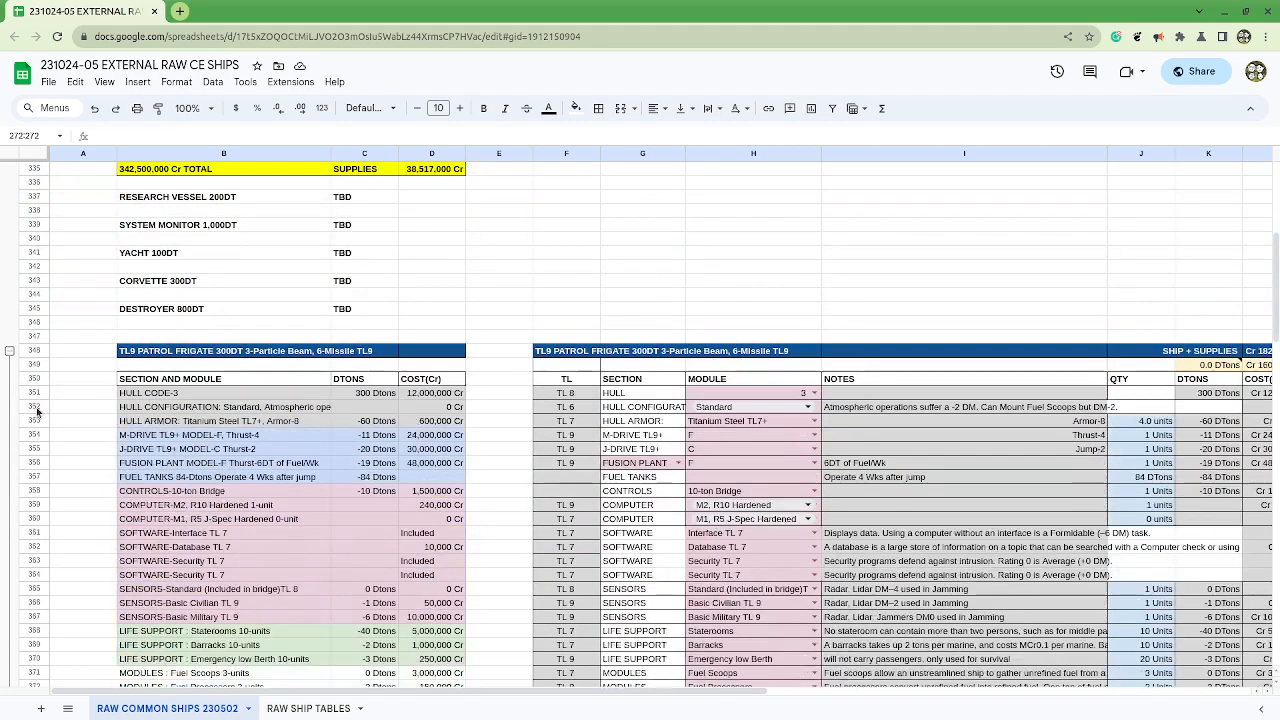
pyautogui.click(35, 352)
pyautogui.scroll(-5, 55, 410)
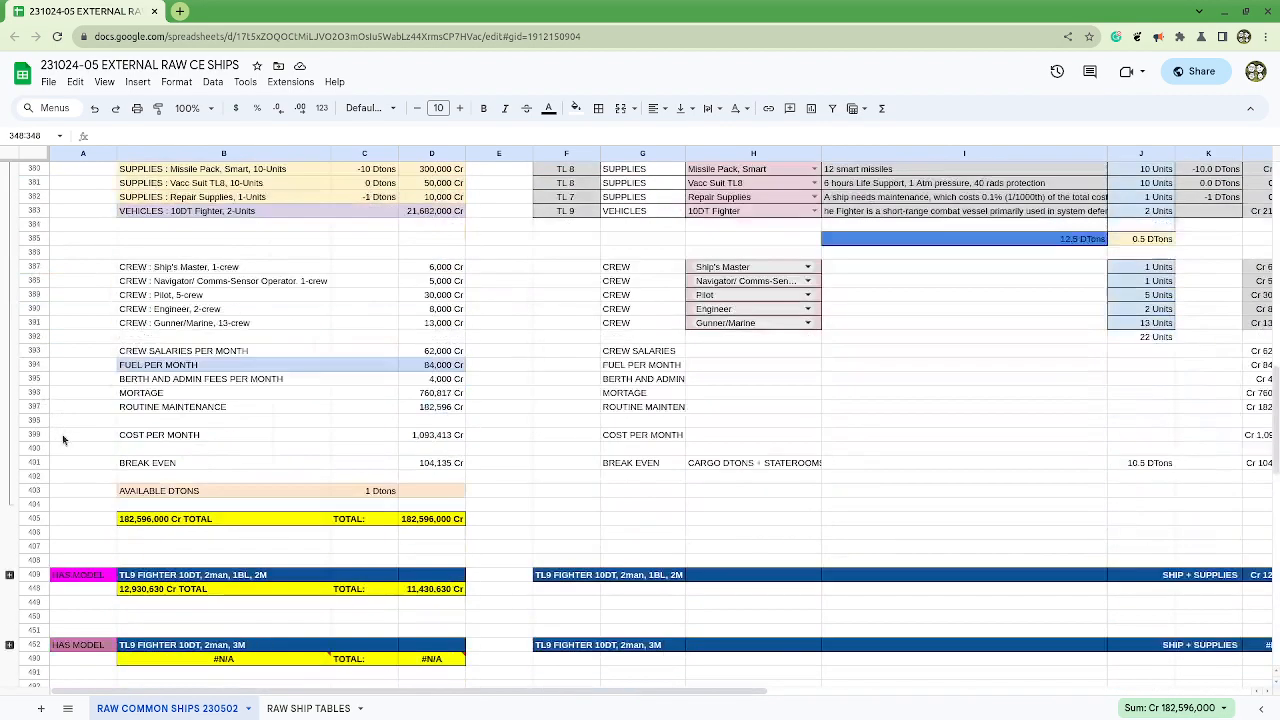
pyautogui.keyDown('shift'); pyautogui.click(35, 519); pyautogui.keyUp('shift')
pyautogui.rightClick(36, 520)
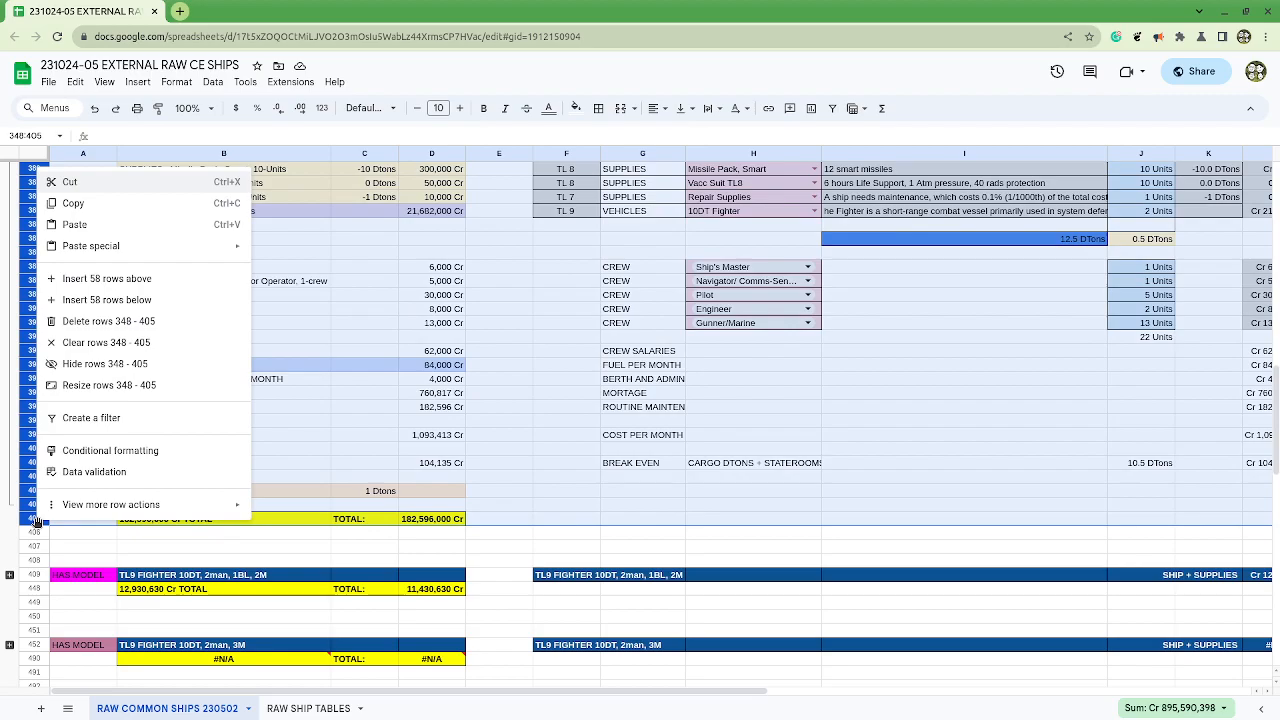
pyautogui.click(101, 203)
# Step: Try inserting one blank row below the FRONTIER TRADER placeholder in row 271, and undo the insertion
pyautogui.scroll(10, 100, 250)
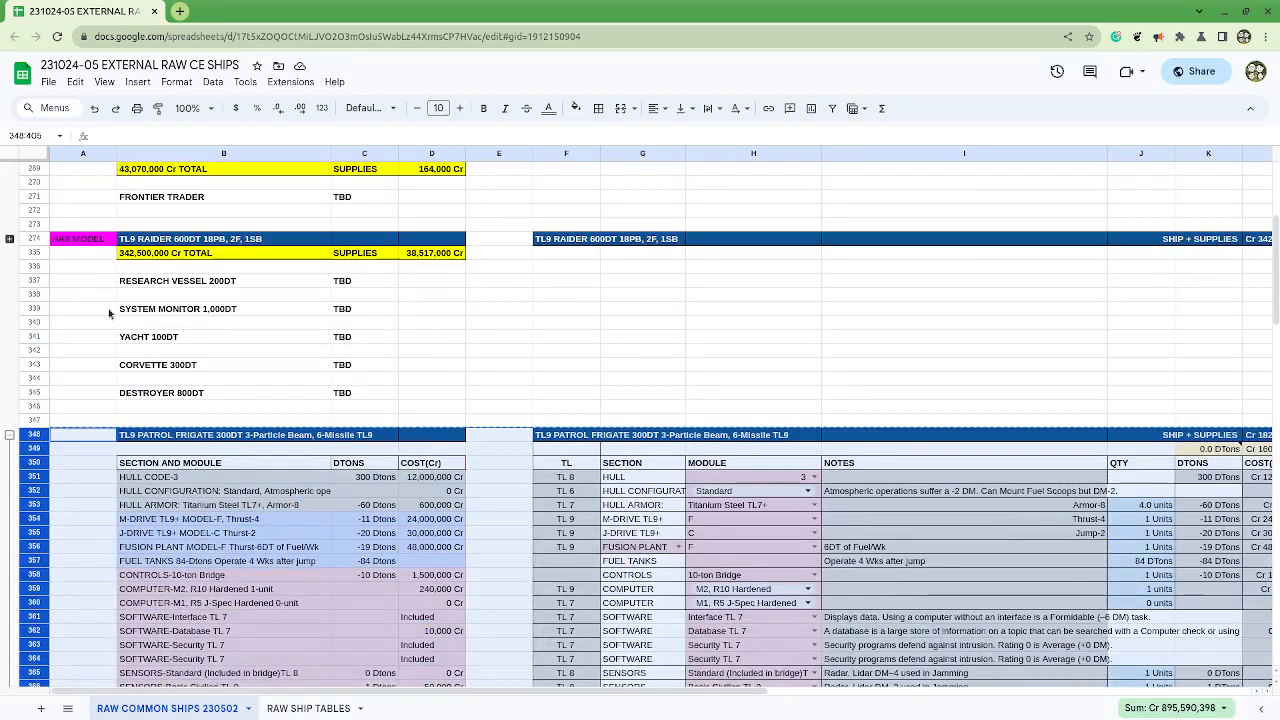
pyautogui.click(360, 324)
pyautogui.scroll(2, 245, 338)
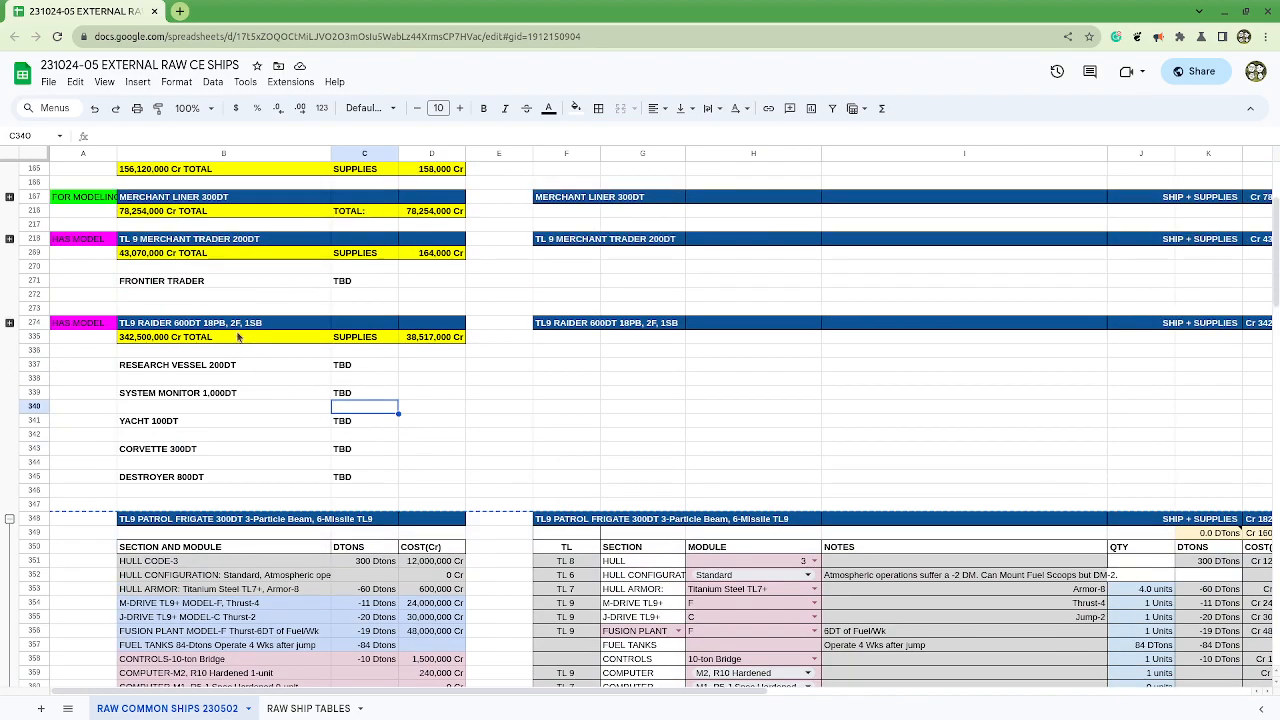
pyautogui.click(35, 281)
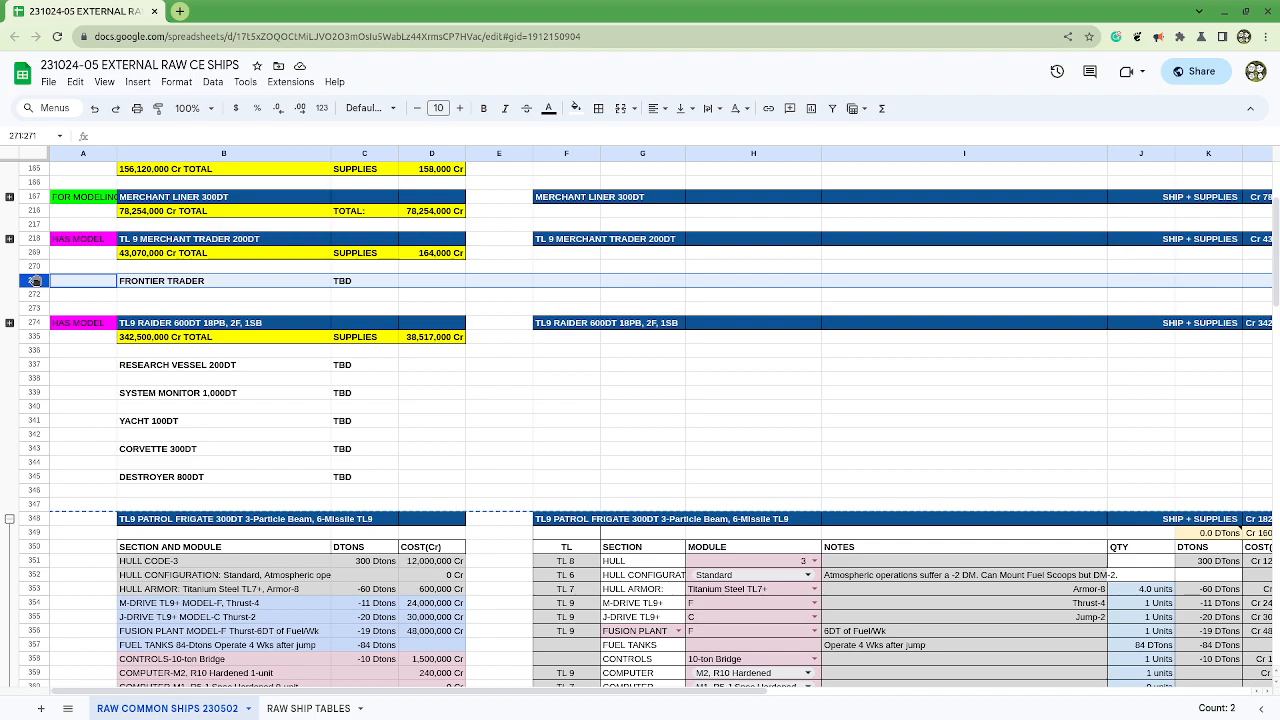
pyautogui.rightClick(33, 281)
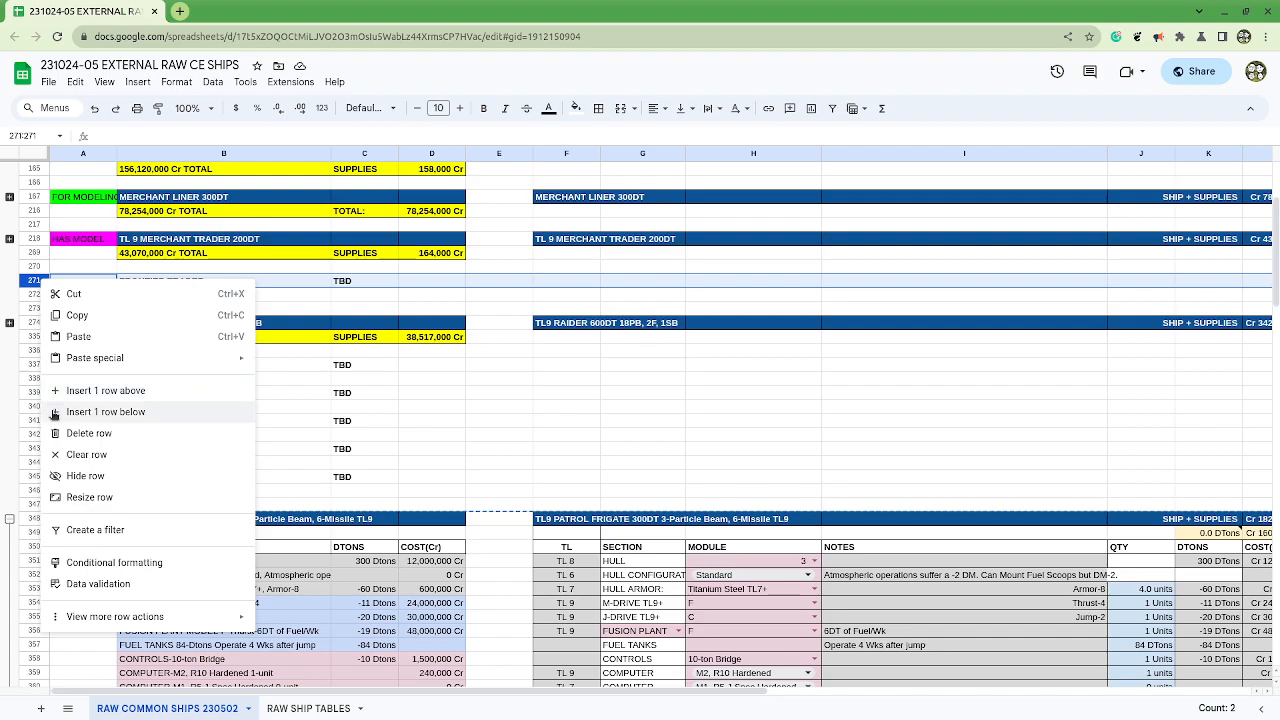
pyautogui.click(49, 408)
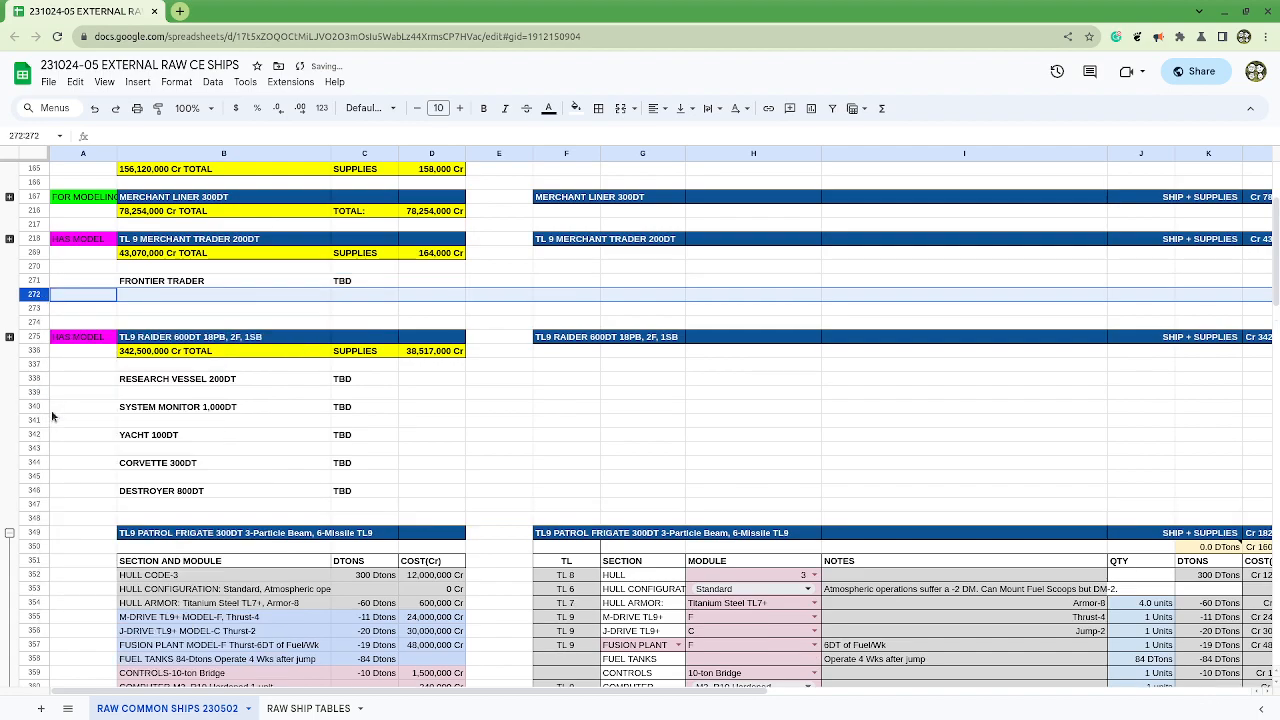
pyautogui.hotkey('ctrl', 'z')
# Step: Try pasting the copied Patrol Frigate build onto the FRONTIER TRADER row 271, check the pasted block's extent, and undo the paste
pyautogui.rightClick(34, 285)
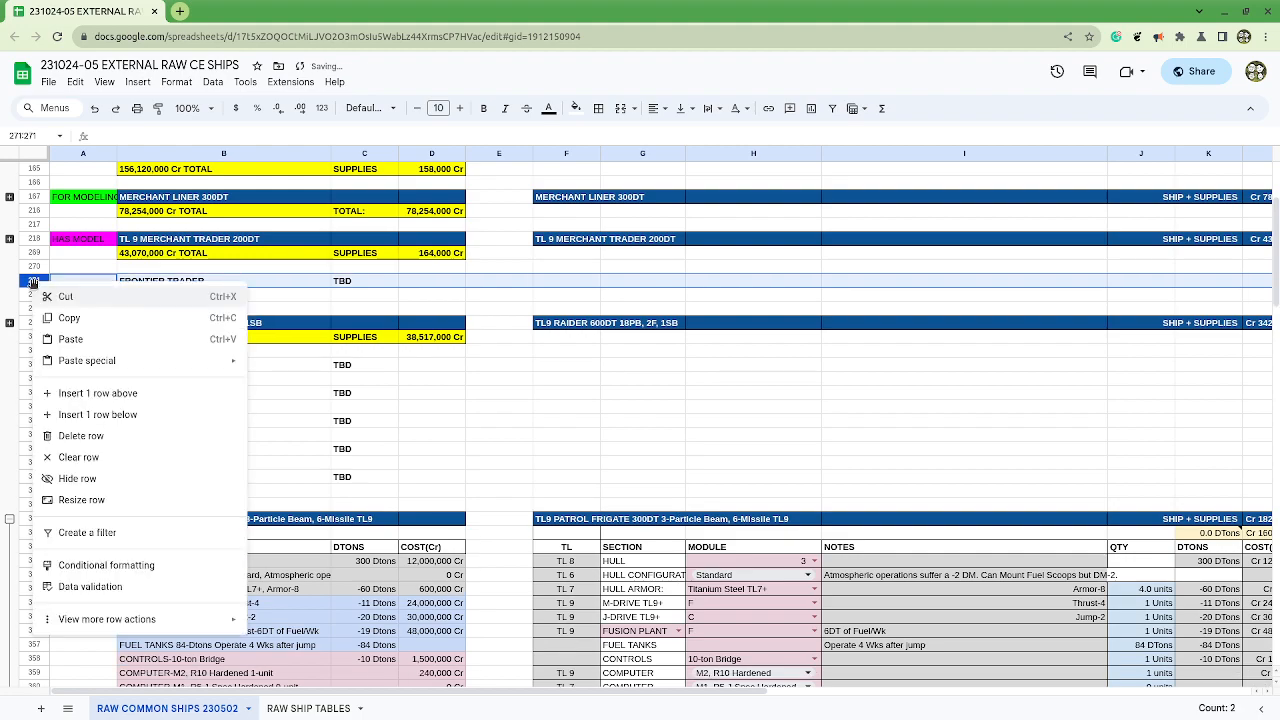
pyautogui.click(70, 339)
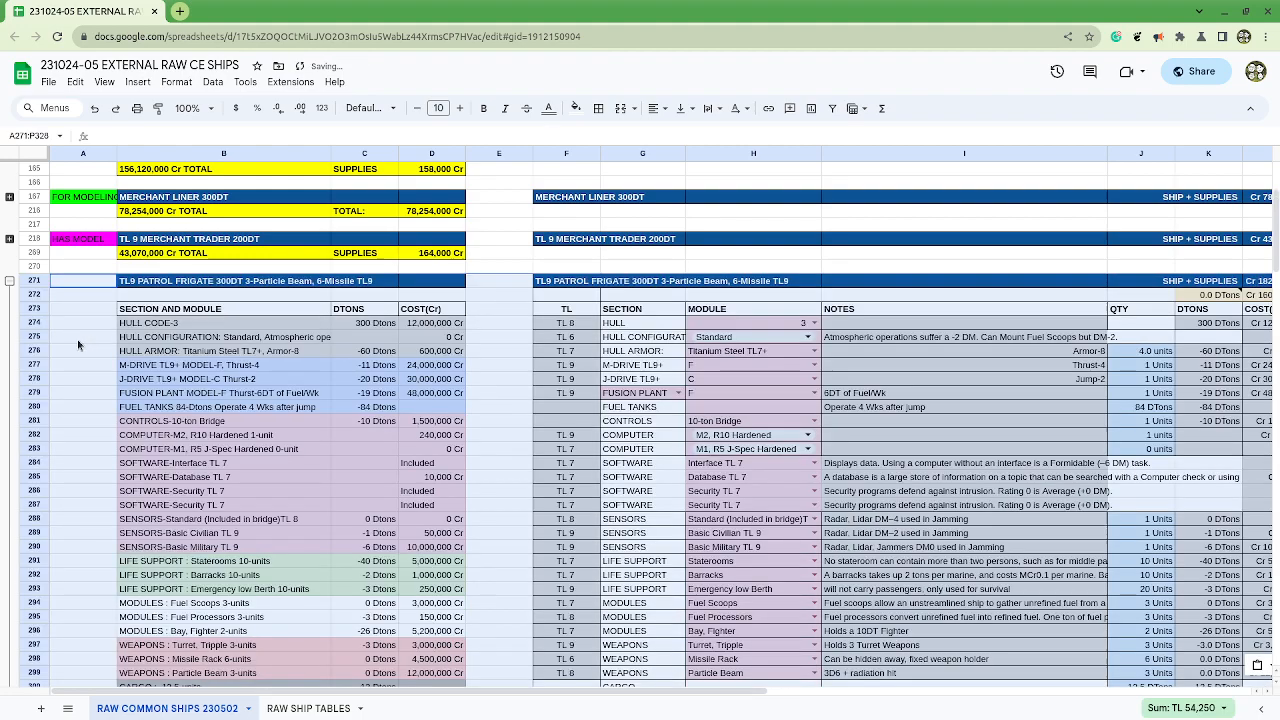
pyautogui.scroll(-6, 80, 350)
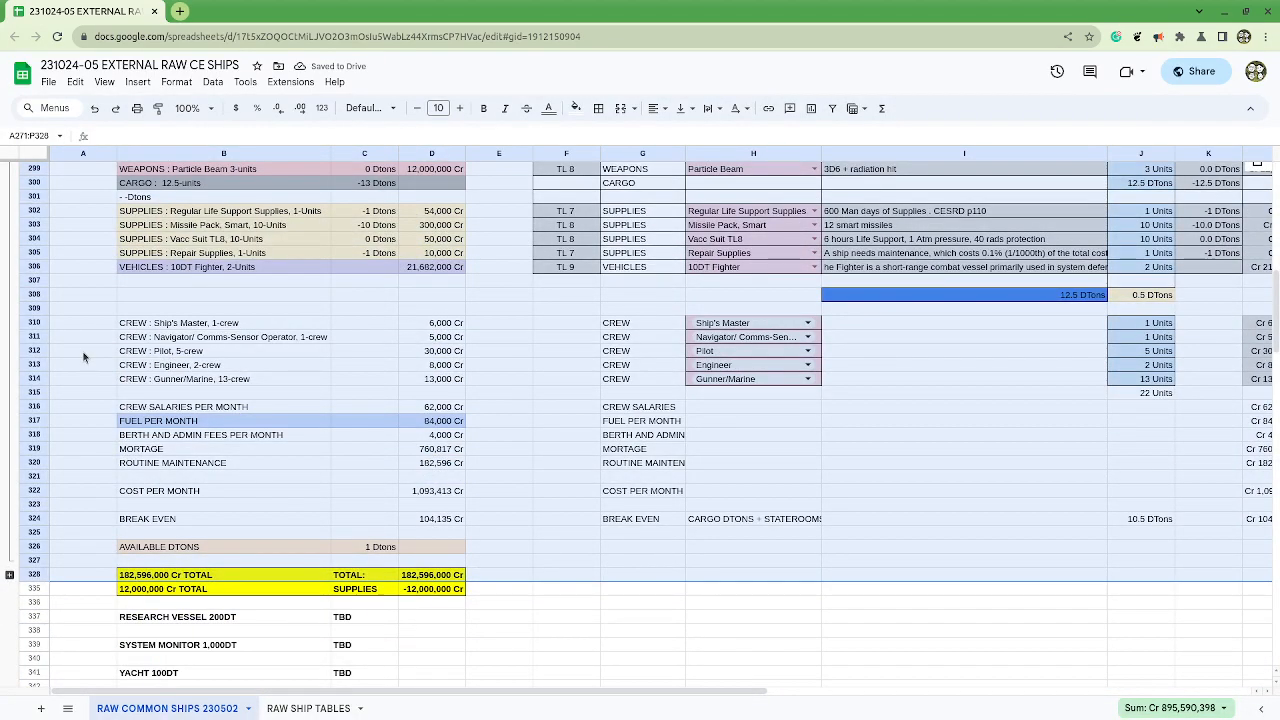
pyautogui.hotkey('ctrl', 'z')
pyautogui.scroll(4, 84, 357)
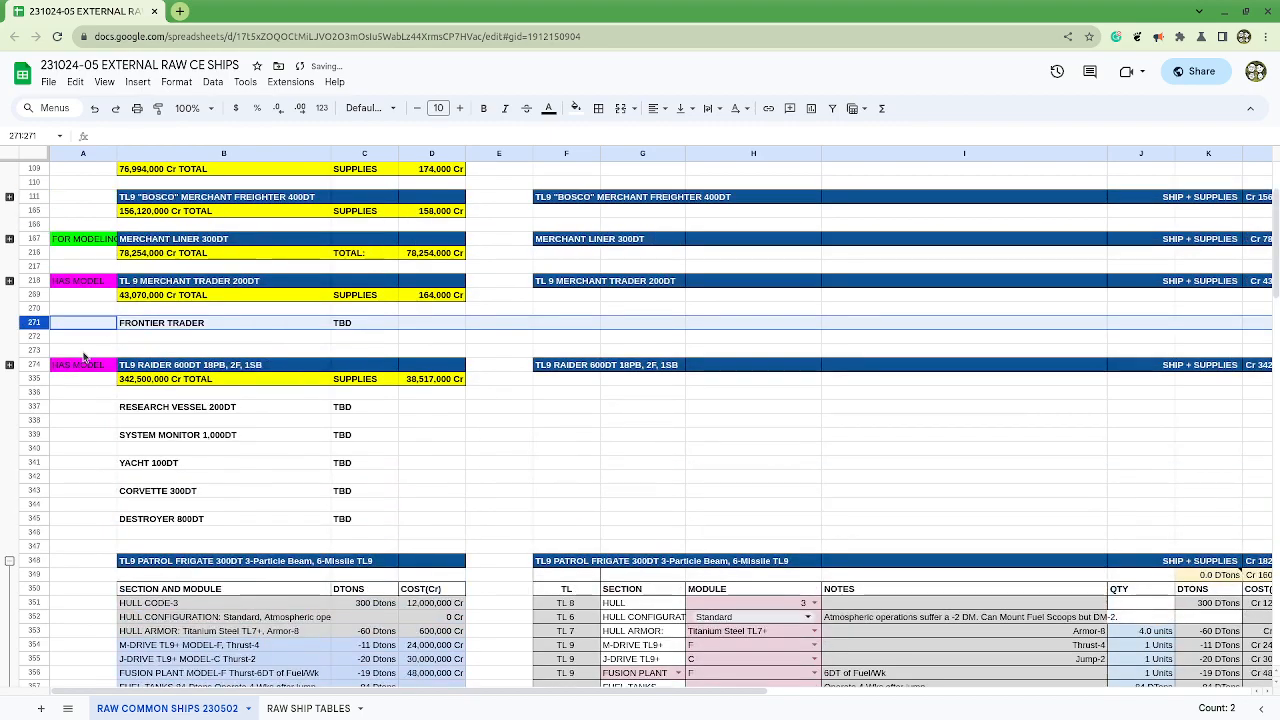
# Step: Try inserting 97 rows from a selection of rows 272 to 368, and undo the insertion
pyautogui.click(36, 340)
pyautogui.scroll(-5, 36, 340)
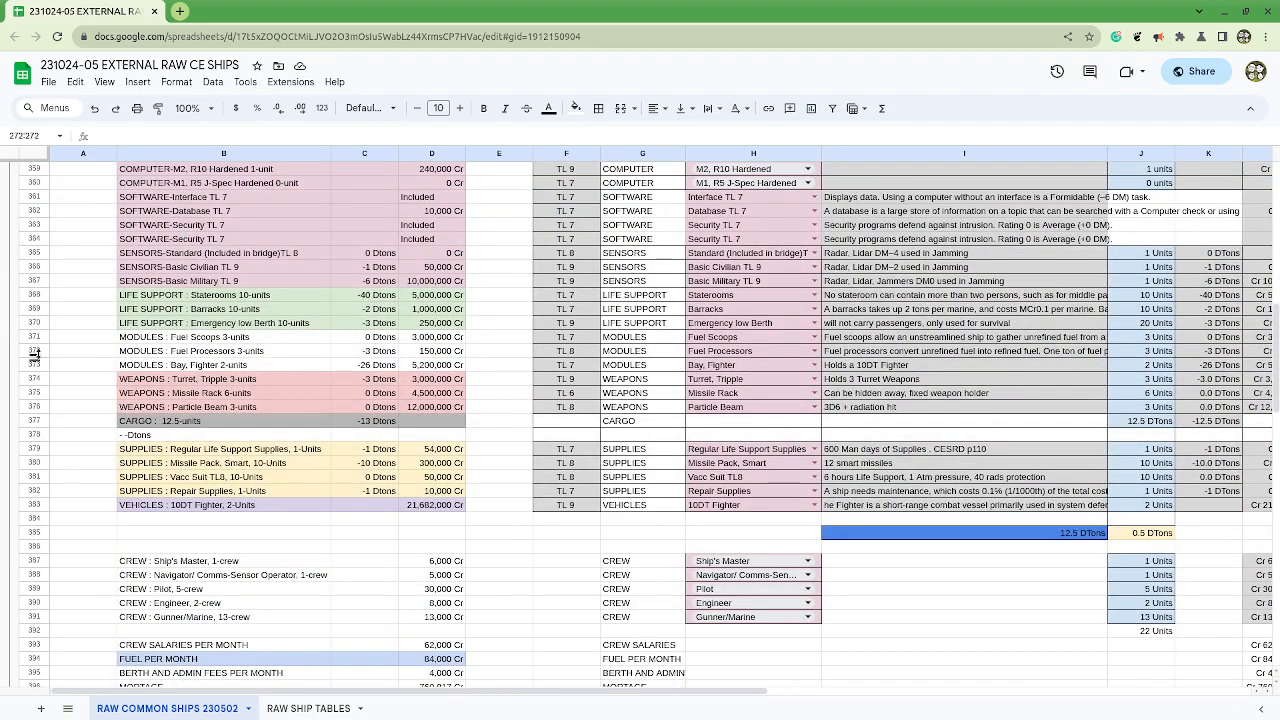
pyautogui.keyDown('shift'); pyautogui.click(38, 296); pyautogui.keyUp('shift')
pyautogui.scroll(10, 36, 310)
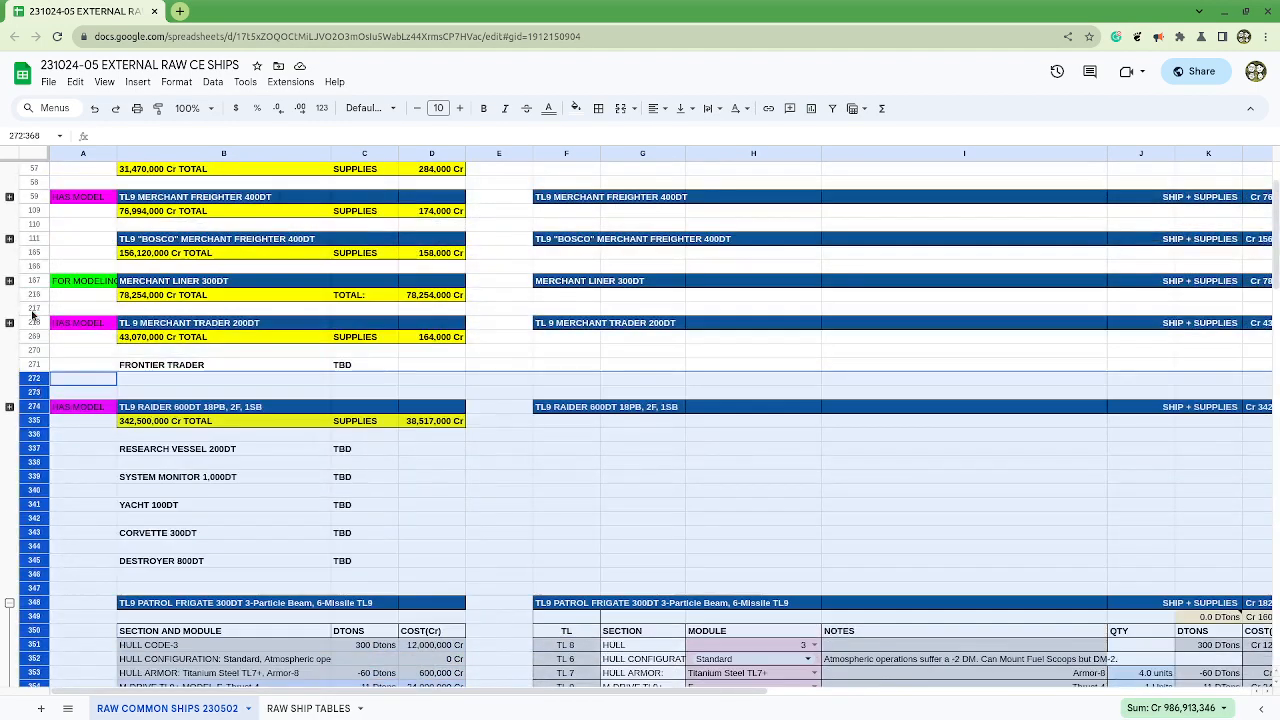
pyautogui.rightClick(38, 298)
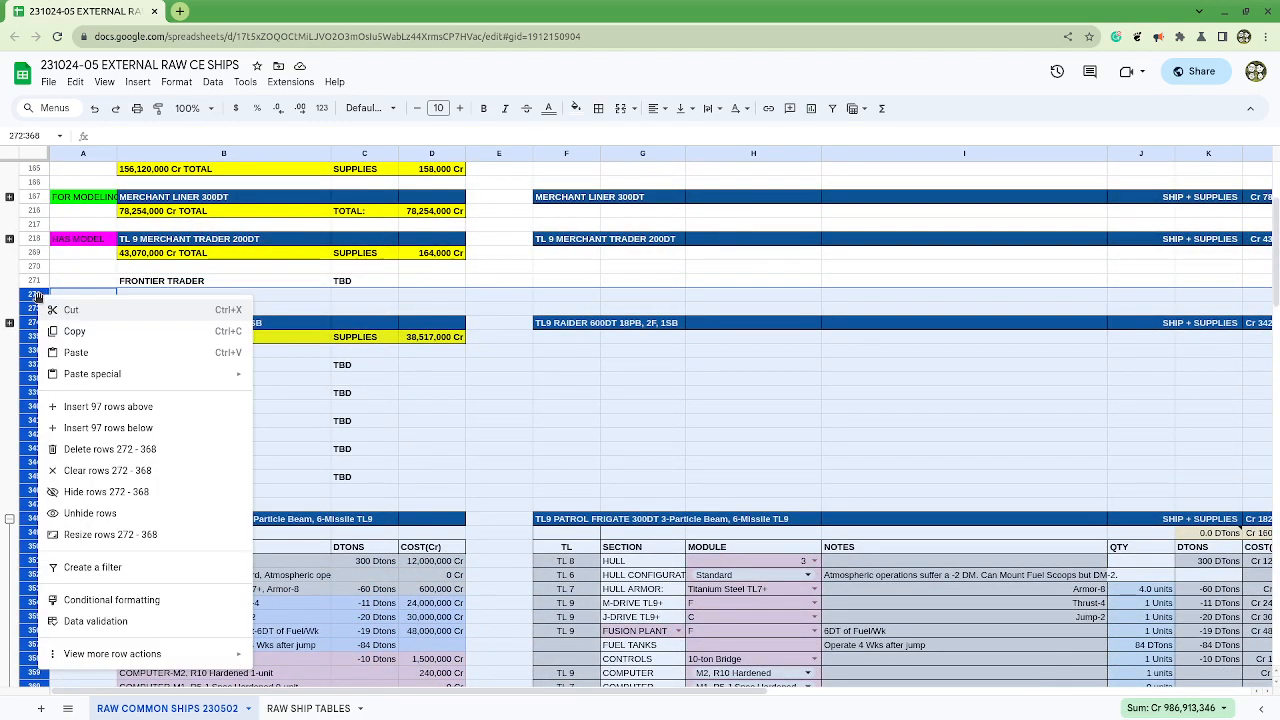
pyautogui.click(110, 429)
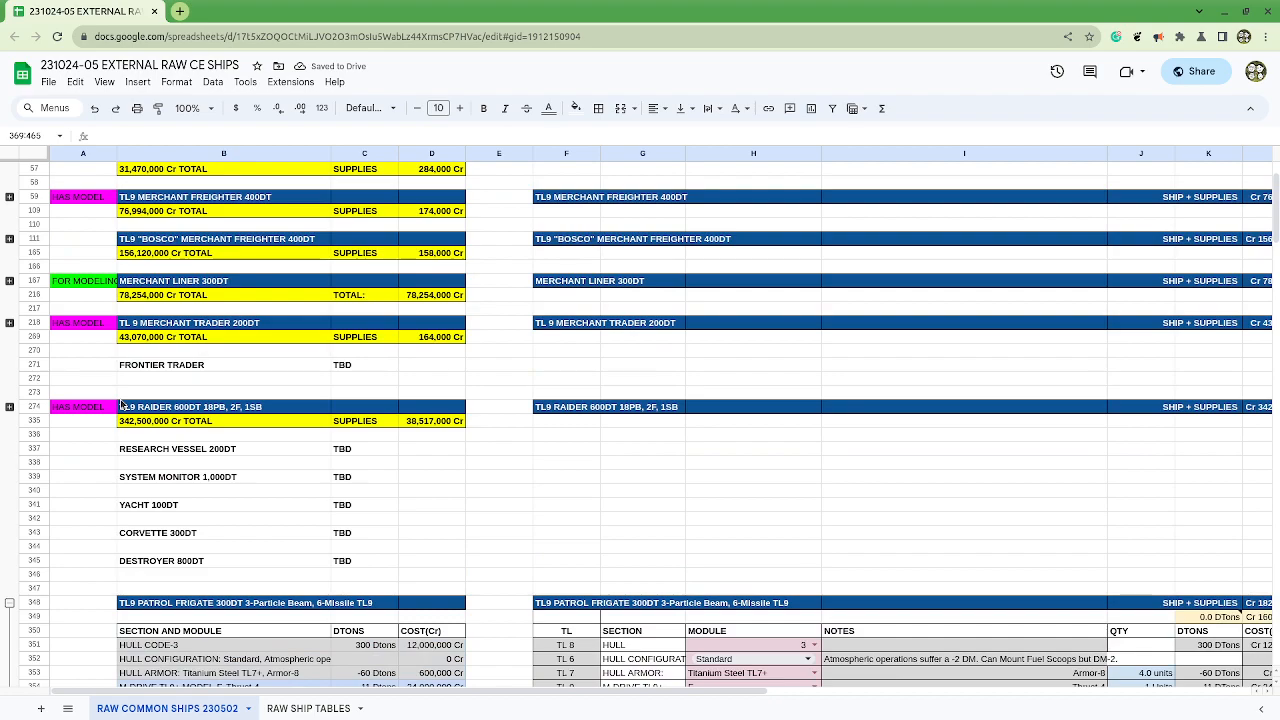
pyautogui.click(36, 379)
pyautogui.hotkey('ctrl', 'z')
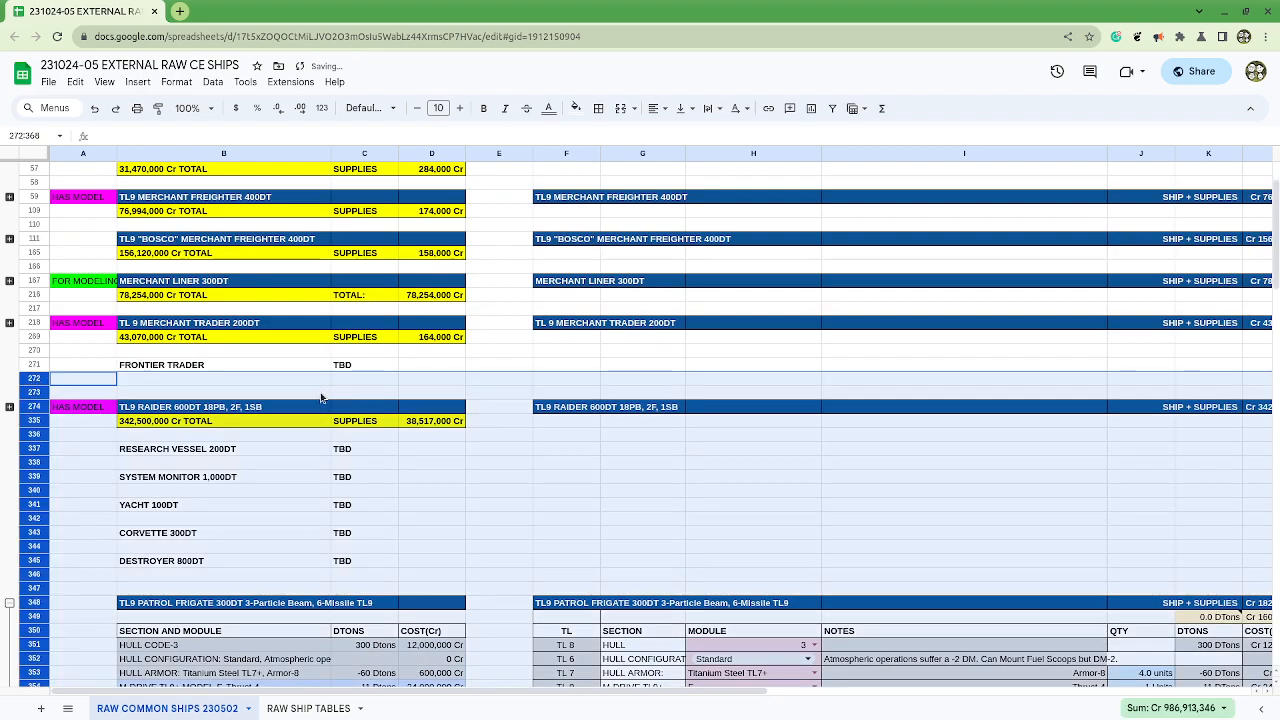
# Step: Expand the TL9 Raider 600DT row group below the FRONTIER TRADER placeholder
pyautogui.click(86, 392)
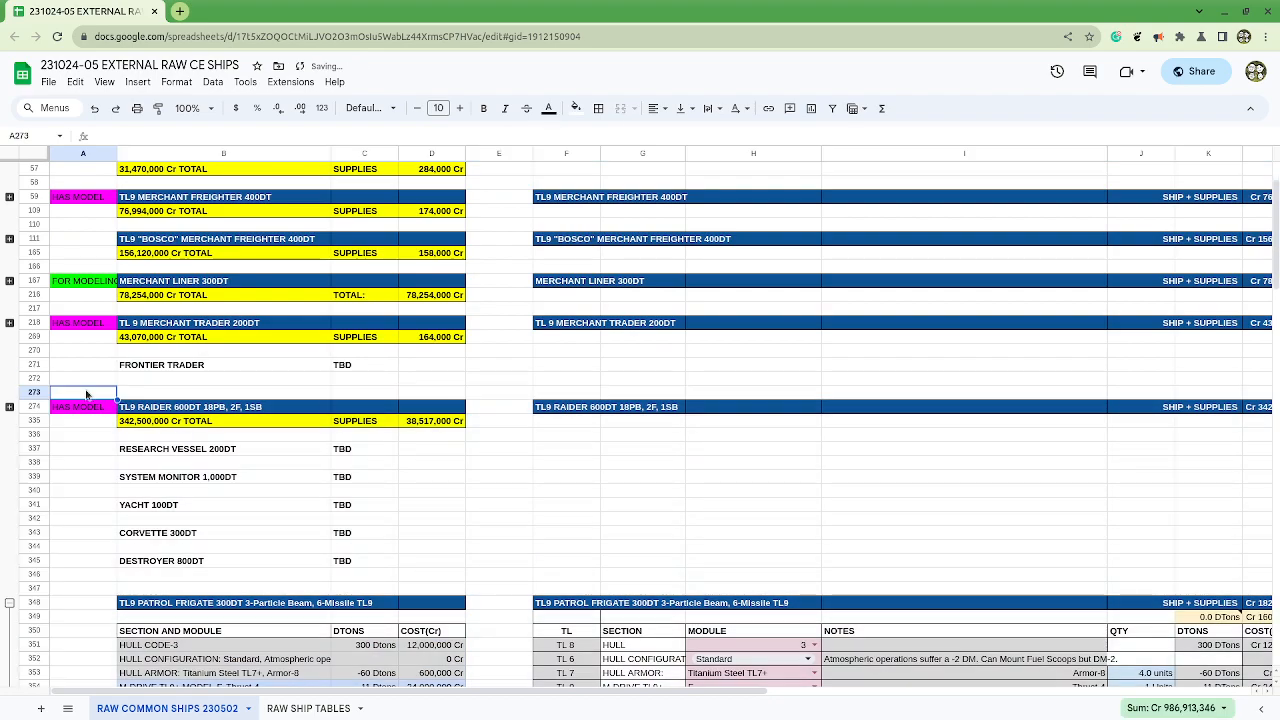
pyautogui.click(38, 379)
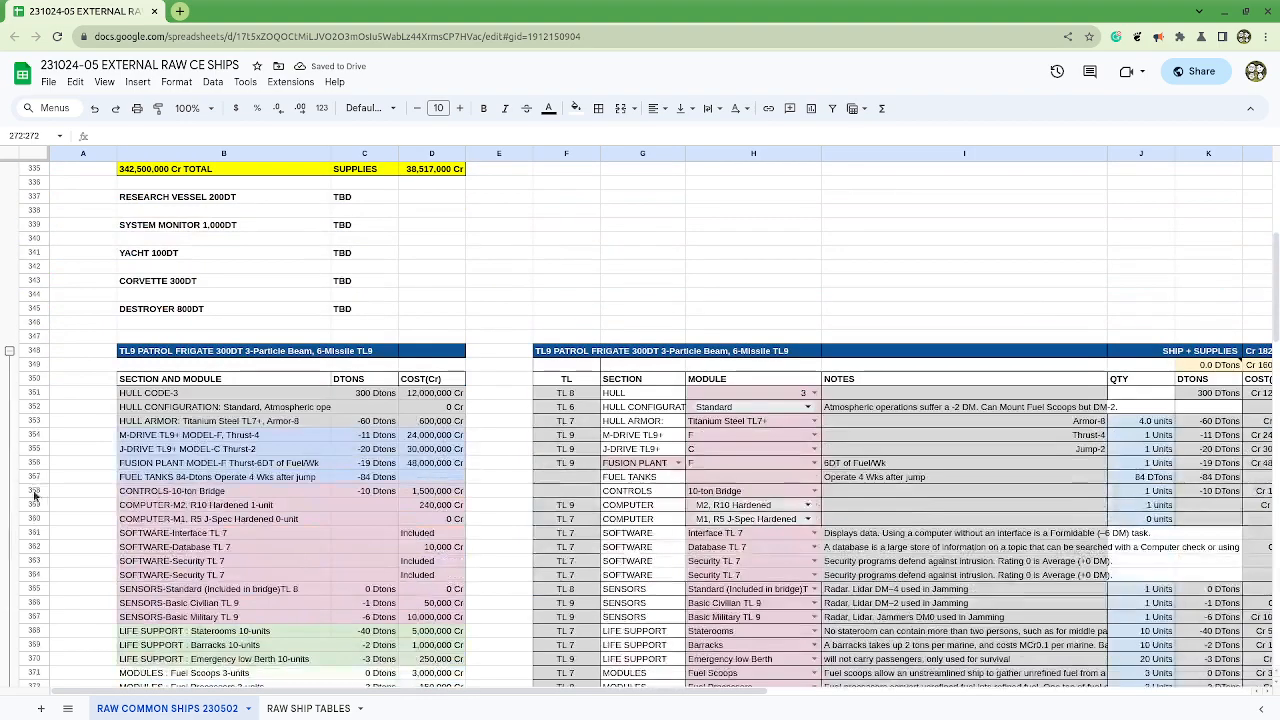
pyautogui.scroll(6, 35, 332)
pyautogui.click(10, 323)
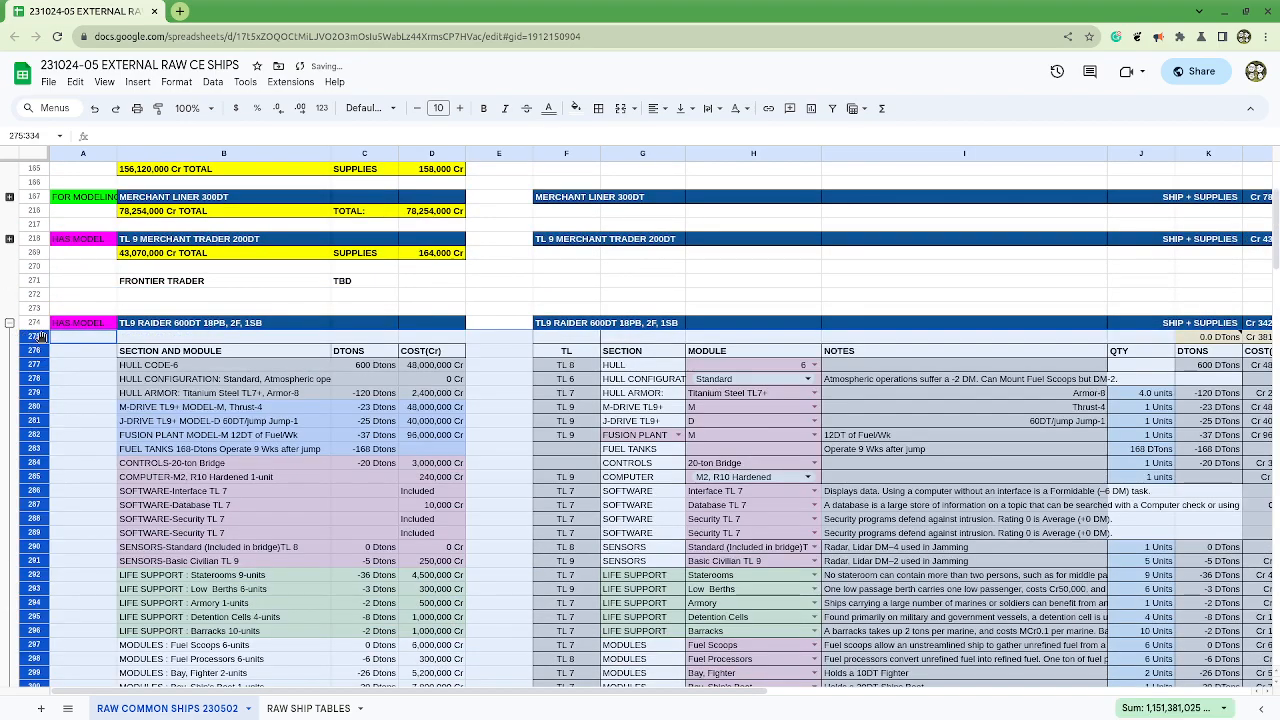
pyautogui.click(34, 294)
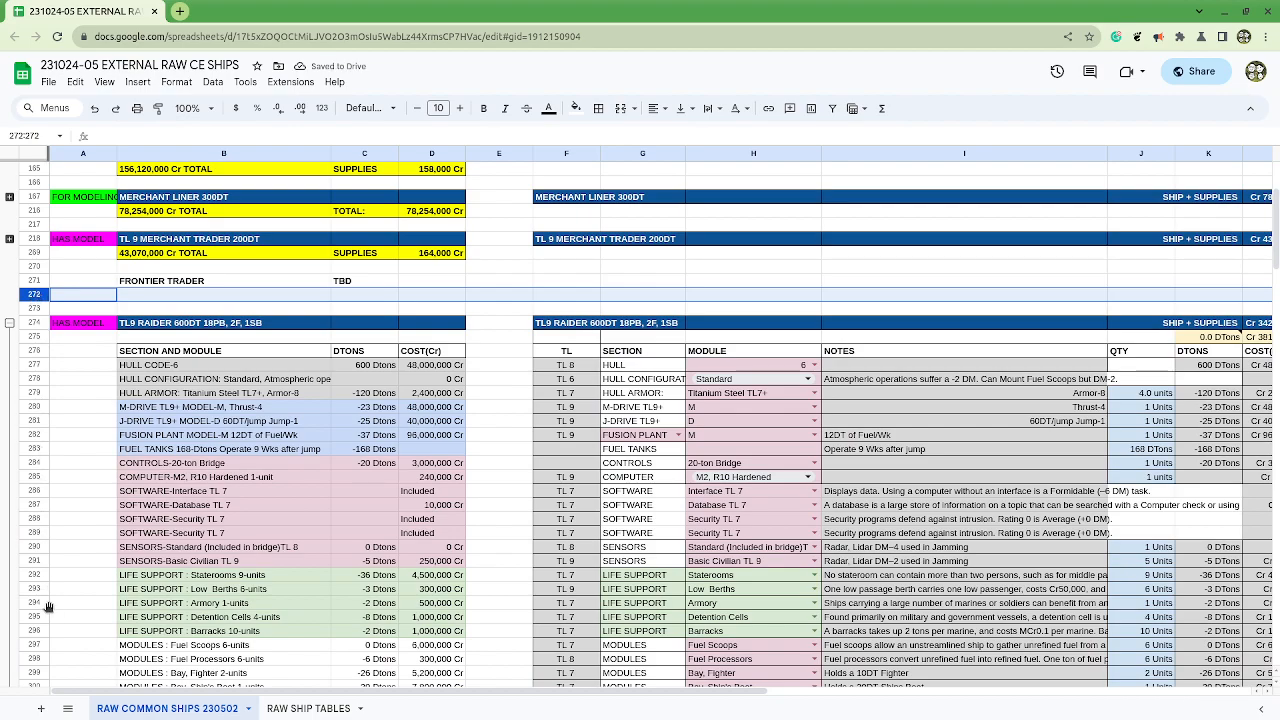
pyautogui.scroll(-4, 36, 620)
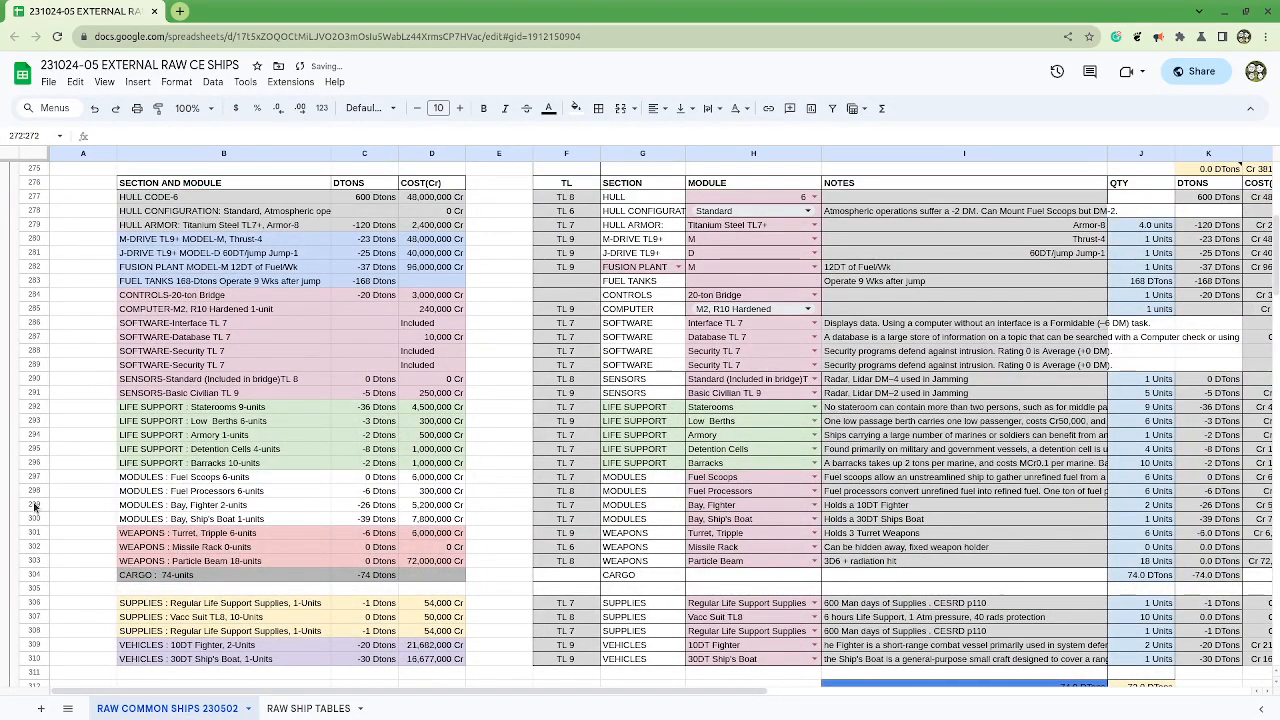
pyautogui.keyDown('shift'); pyautogui.click(45, 504); pyautogui.keyUp('shift')
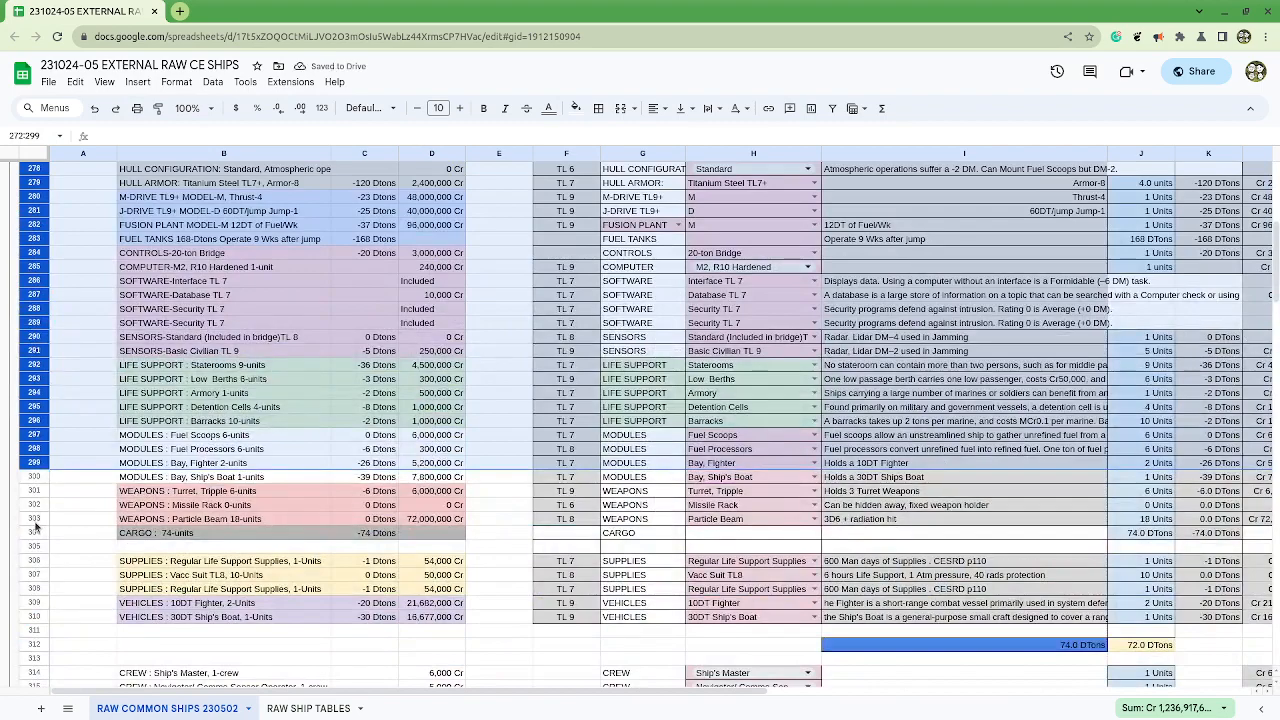
pyautogui.keyDown('shift'); pyautogui.click(34, 518); pyautogui.keyUp('shift')
pyautogui.scroll(4, 36, 336)
pyautogui.rightClick(36, 337)
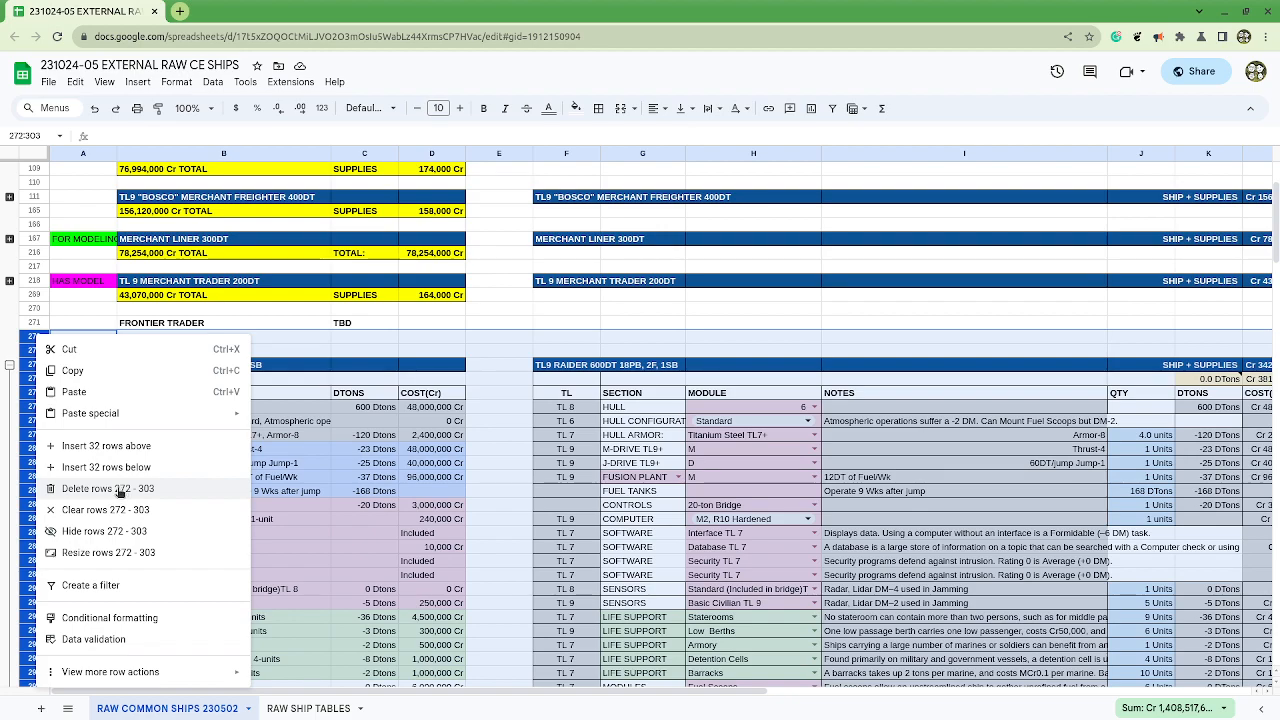
pyautogui.click(26, 340)
pyautogui.click(26, 341)
pyautogui.click(95, 341)
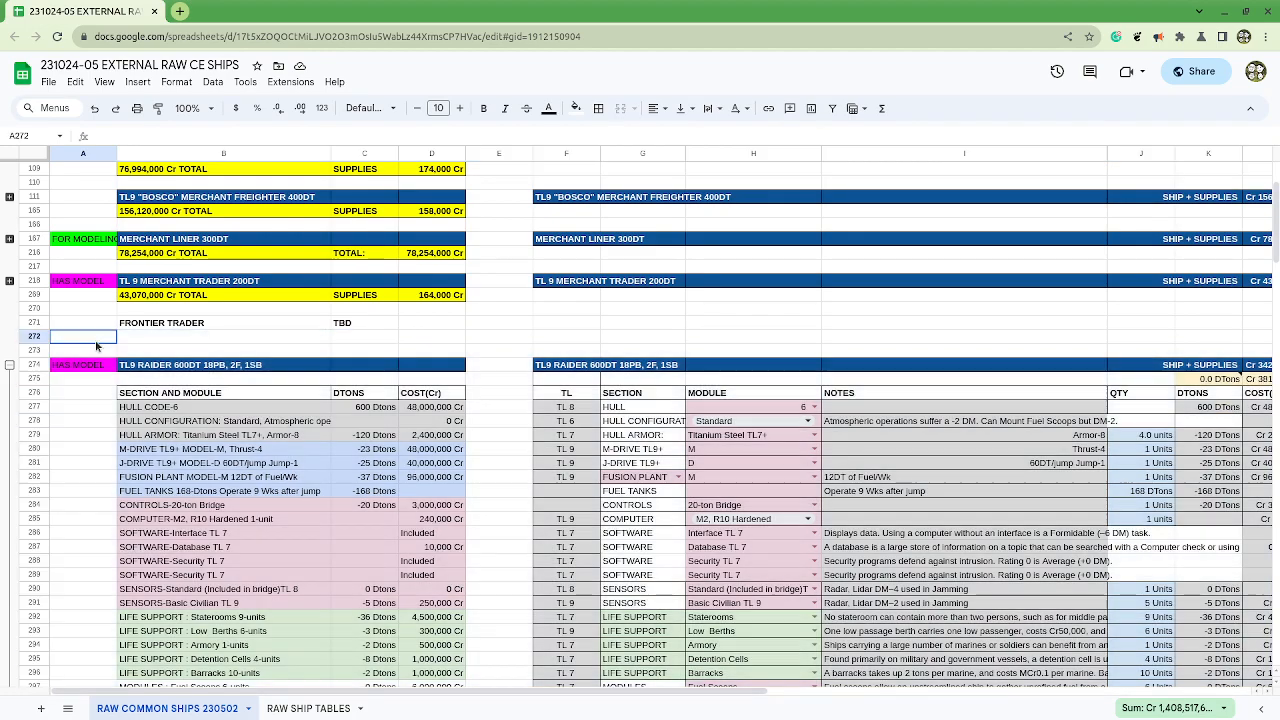
# Step: Paste the copied Patrol Frigate build over the FRONTIER TRADER placeholder starting at row 271, and check the pasted block's extent
pyautogui.click(34, 323)
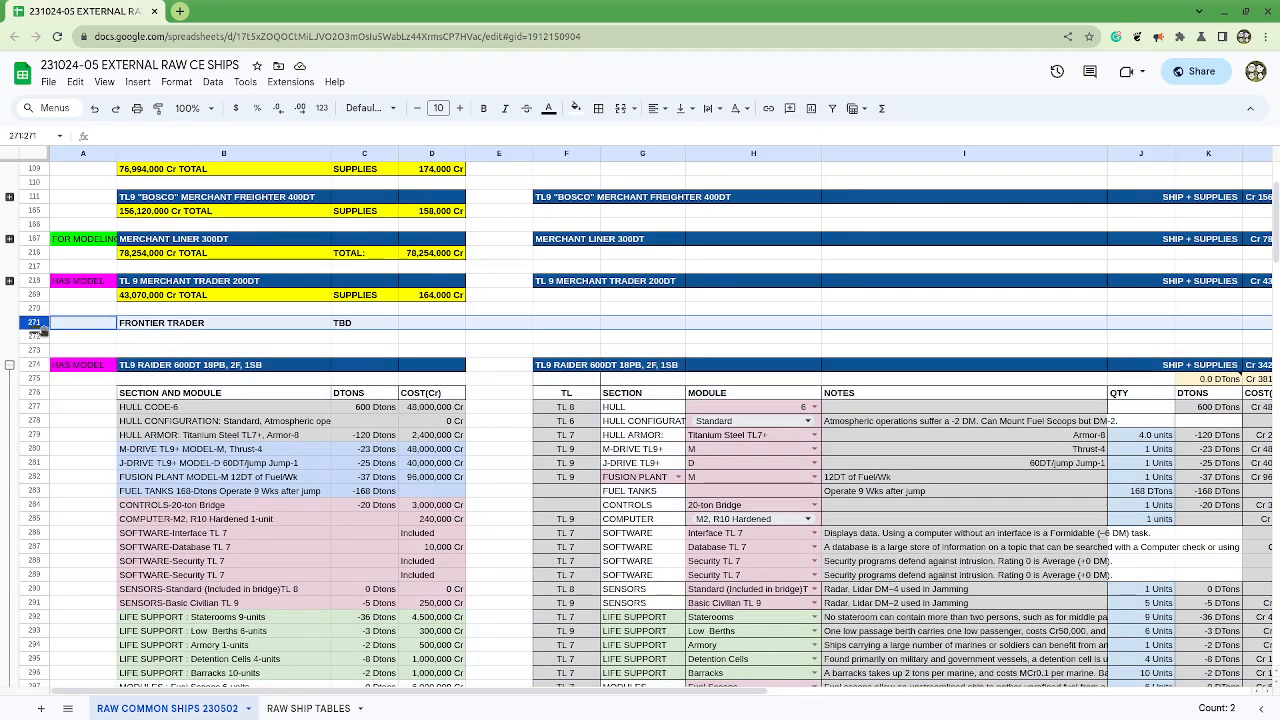
pyautogui.hotkey('ctrl', 'v')
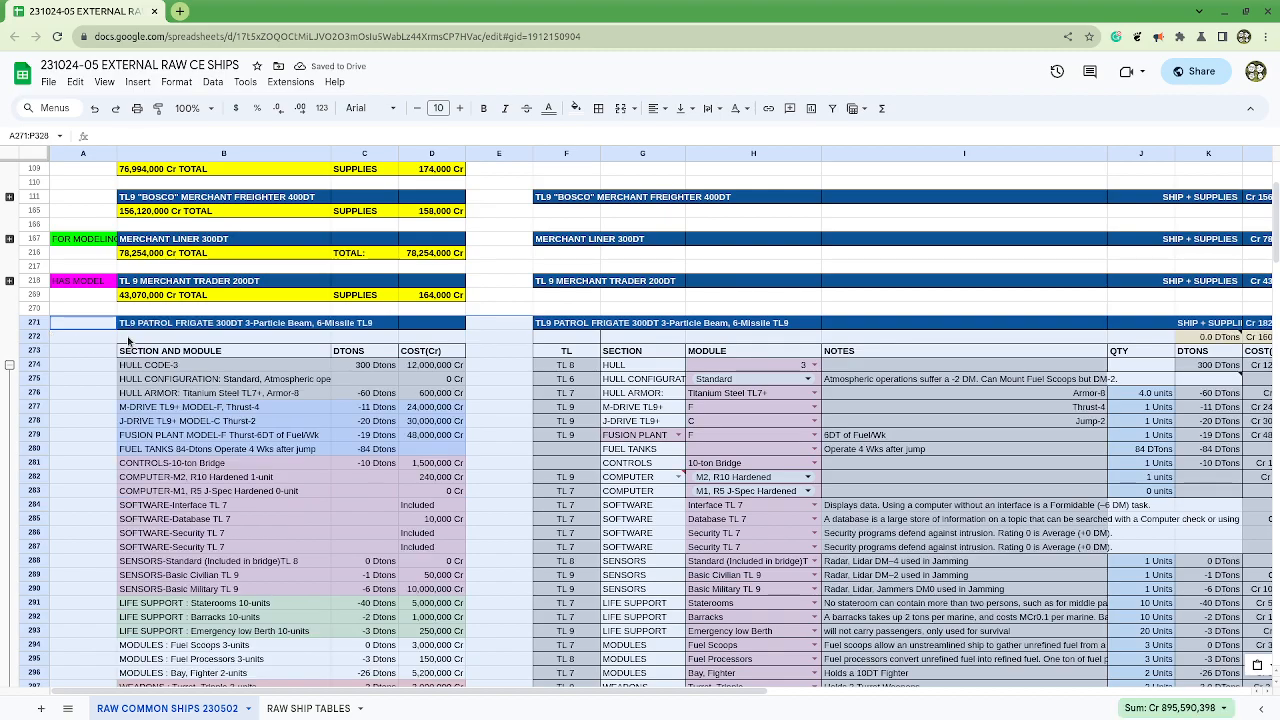
pyautogui.scroll(-10, 128, 350)
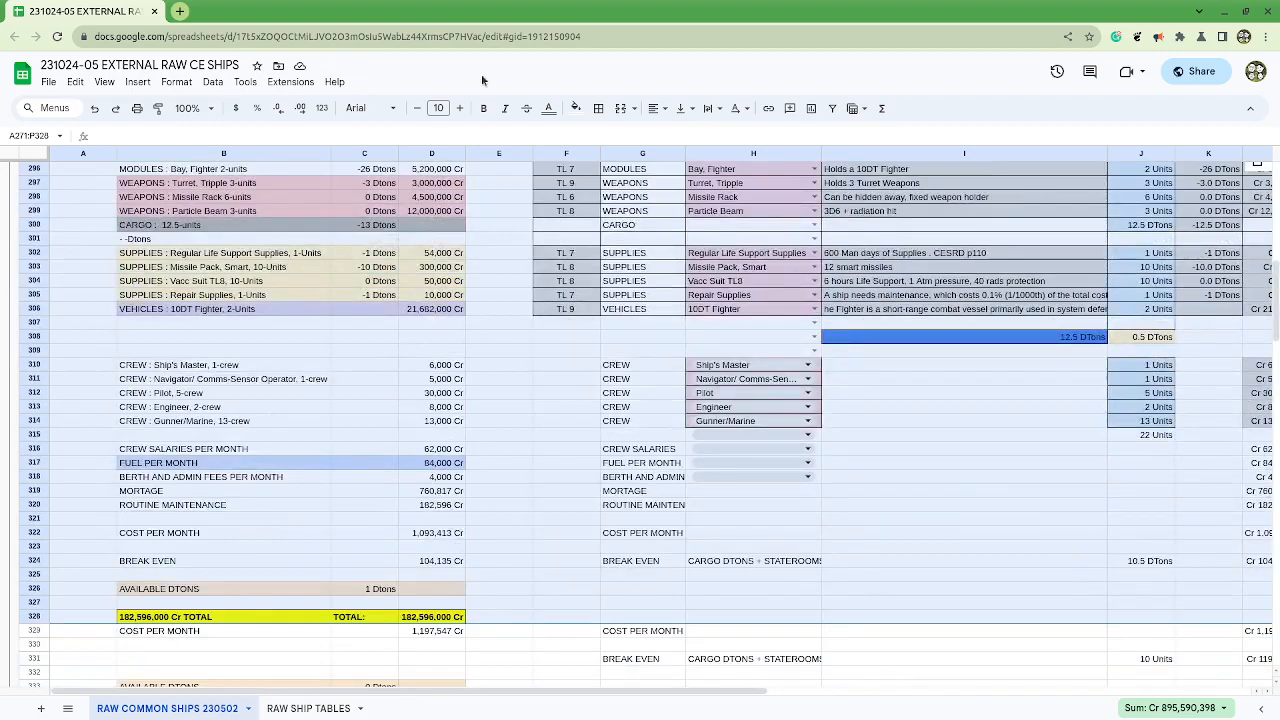
# Step: Place the spreadsheet window side by side with the COMMON VESSELS CHAPTER 9 document, showing the block pasted at row 271
pyautogui.moveTo(520, 18); pyautogui.dragTo(1262, 152)
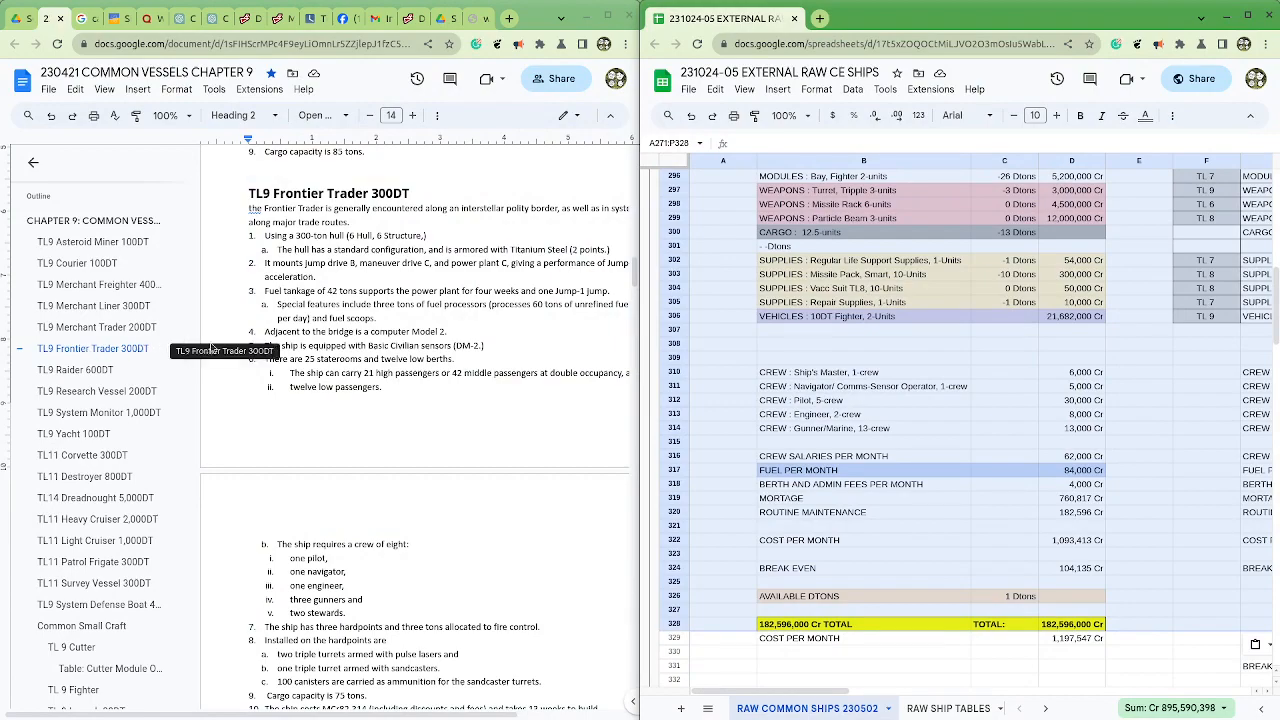
pyautogui.scroll(5, 825, 686)
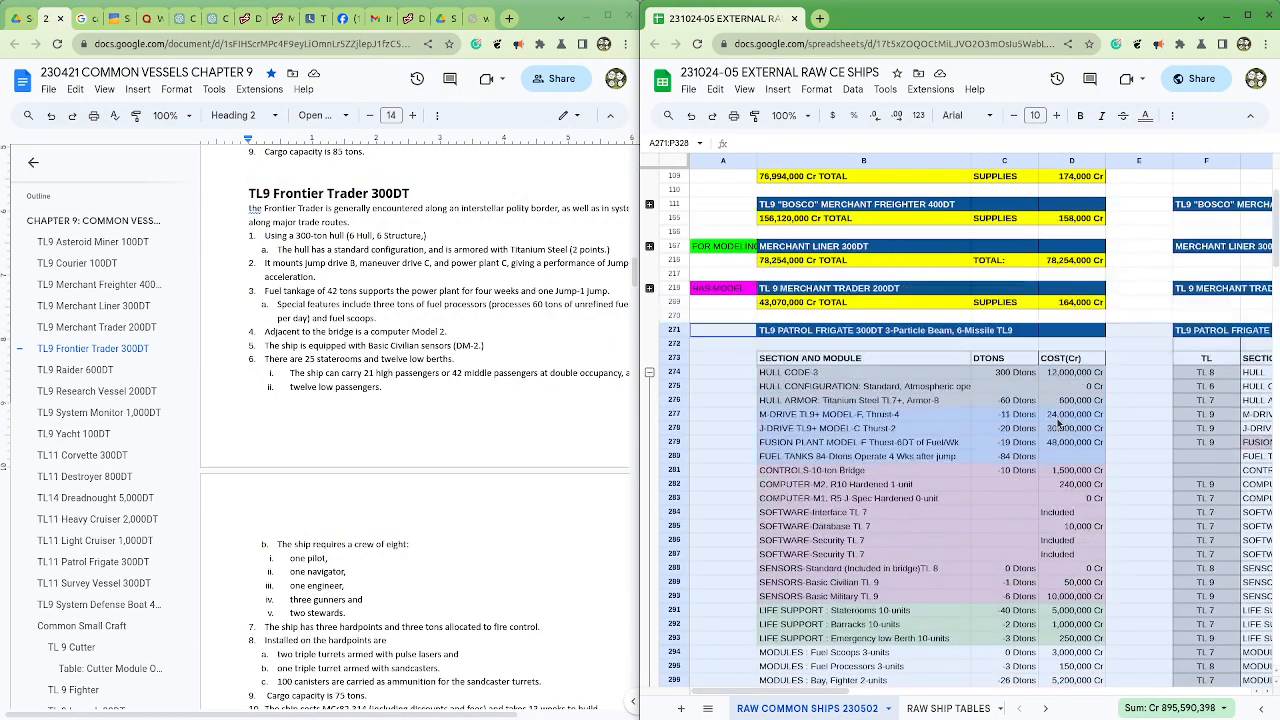
pyautogui.moveTo(822, 691); pyautogui.dragTo(848, 714)
# Step: Replace PATROL FRIGATE with FRONTIER TRADER in the source title of the pasted block in cell F271
pyautogui.click(764, 336)
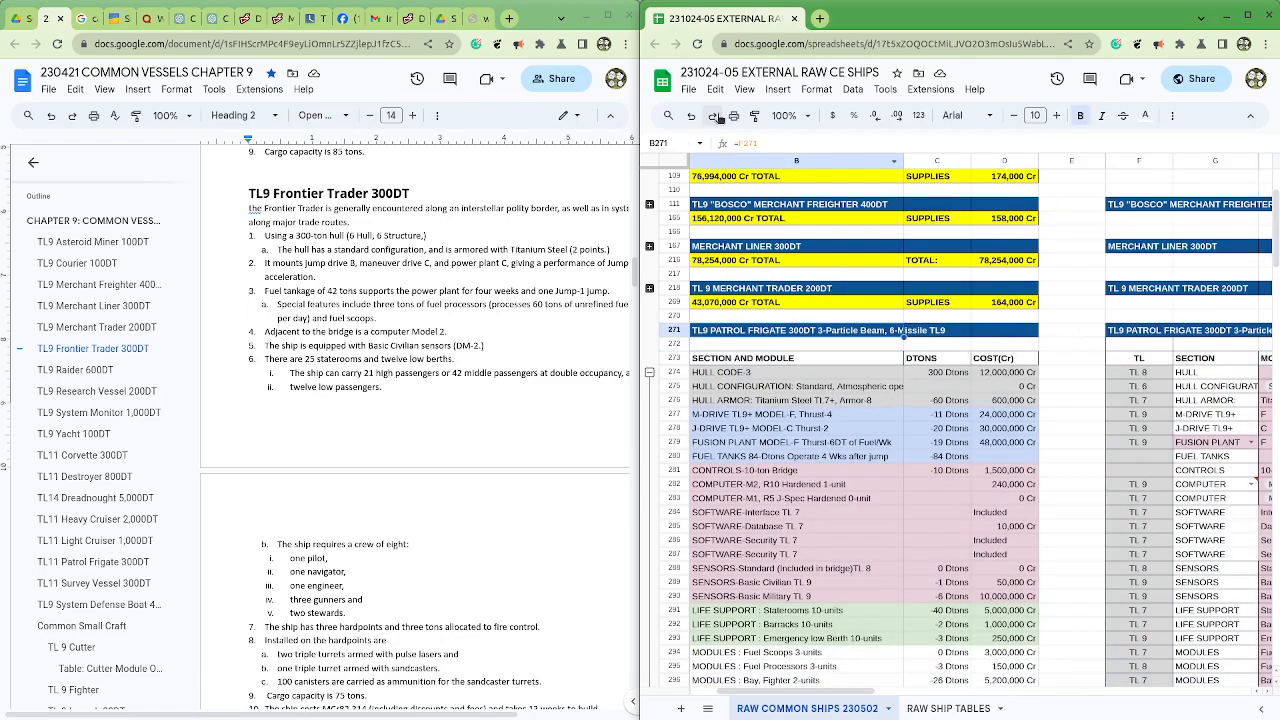
pyautogui.click(1121, 334)
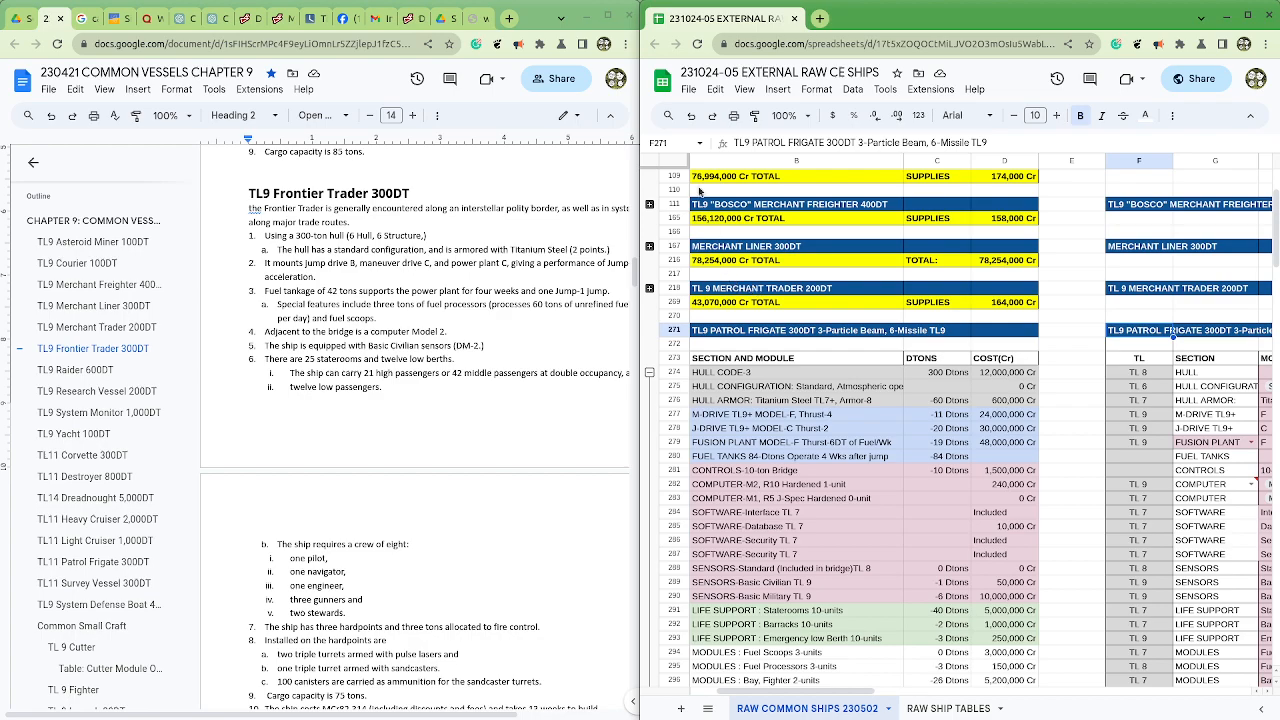
pyautogui.moveTo(752, 142); pyautogui.dragTo(824, 149)
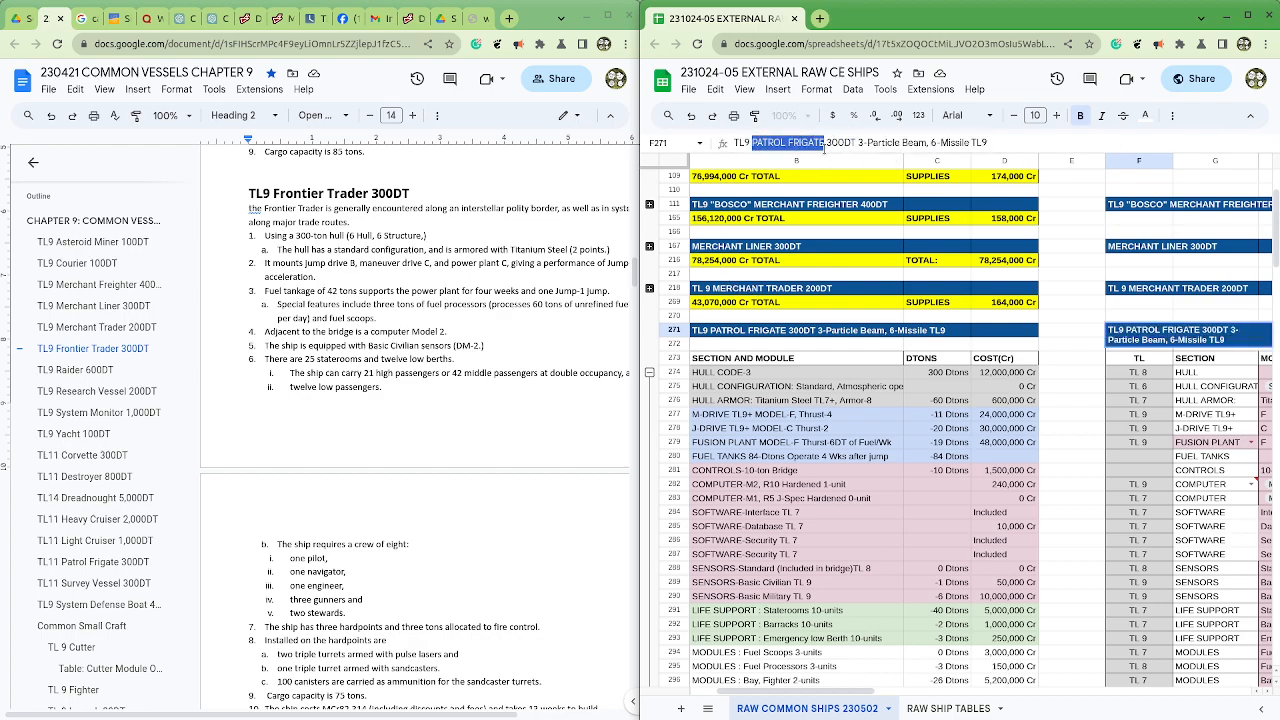
pyautogui.write('Fronti')
pyautogui.press('BackSpace')
pyautogui.press('BackSpace')
pyautogui.press('BackSpace')
pyautogui.press('BackSpace')
pyautogui.press('BackSpace')
pyautogui.write('FRONTIER TRADER')
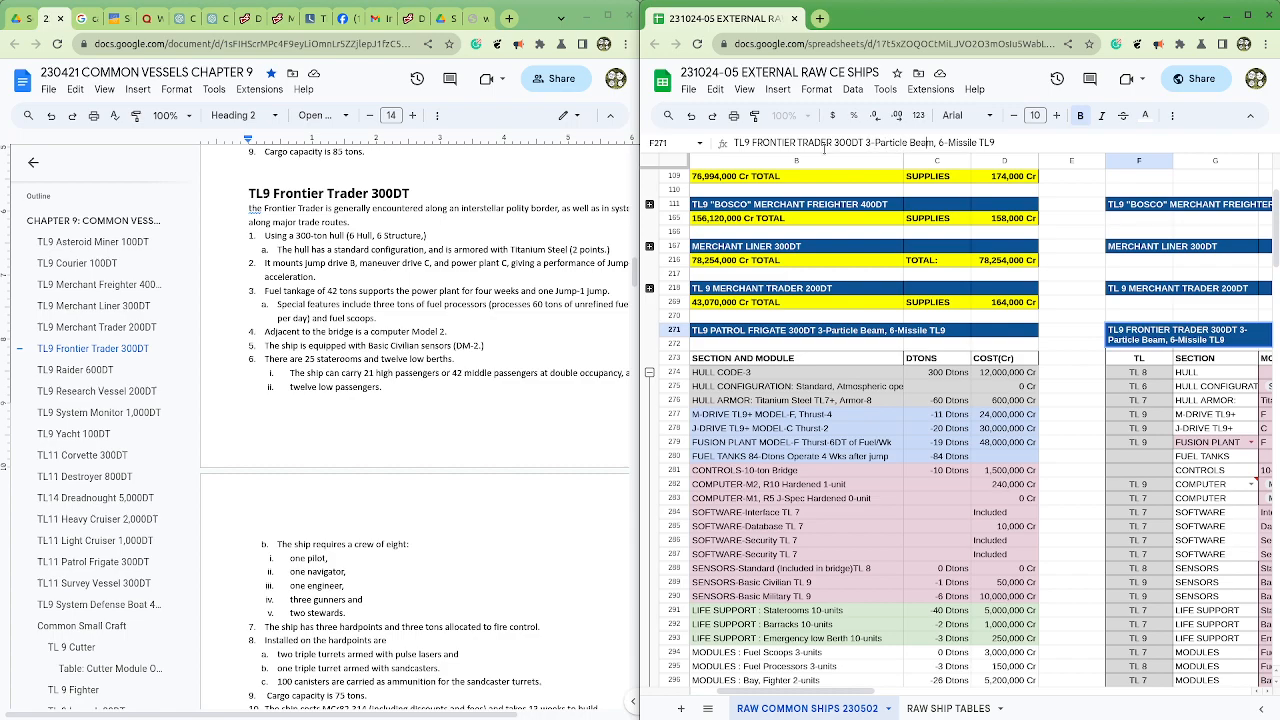
# Step: Replace "Missile" with "Beam Lasers" in the F271 title so it reads "TL9 FRONTIER TRADER 300DT 3-Particle Beam, 6-Beam Lasers TL9"
pyautogui.hotkey('shift', 'Right')
pyautogui.scroll(2, 813, 329)
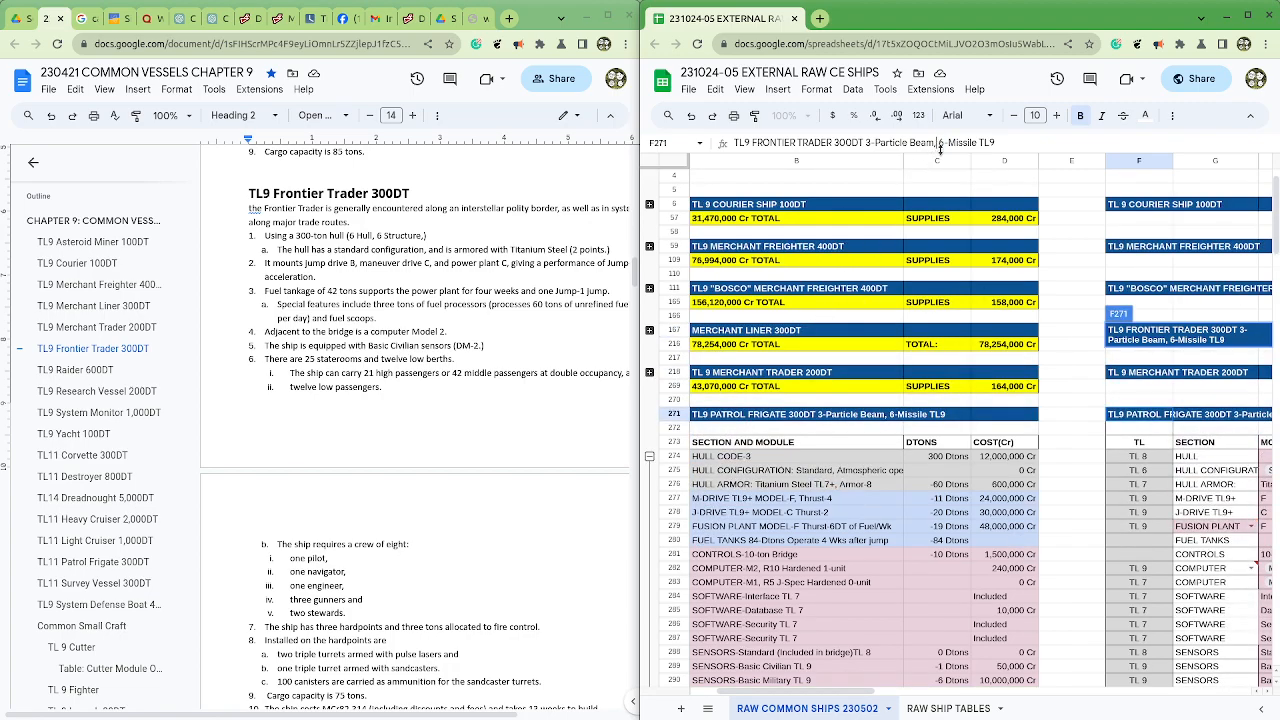
pyautogui.hotkey('shift', 'Right')
pyautogui.press('Right')
pyautogui.press('Right')
pyautogui.hotkey('shift', 'Right')
pyautogui.hotkey('shift', 'Right')
pyautogui.hotkey('shift', 'Right')
pyautogui.hotkey('shift', 'Right')
pyautogui.hotkey('shift', 'Right')
pyautogui.hotkey('shift', 'Right')
pyautogui.hotkey('shift', 'Right')
pyautogui.write('Beam Lasers')
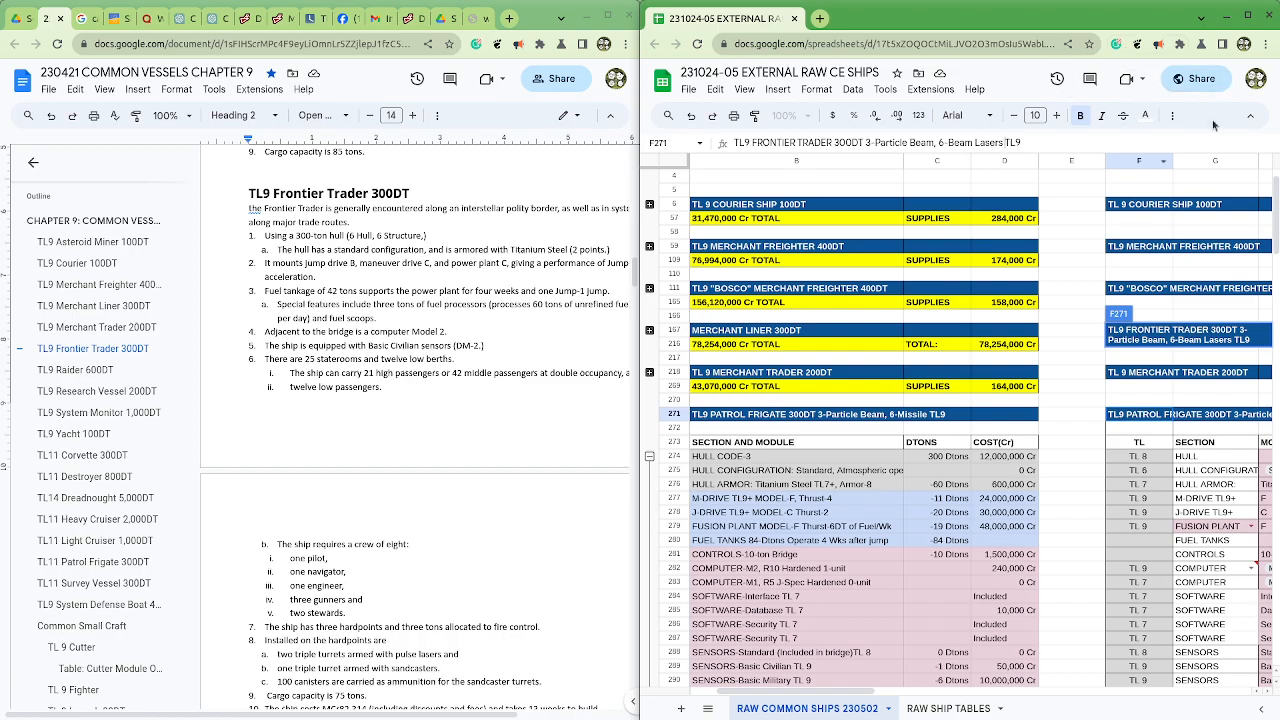
pyautogui.click(1247, 16)
pyautogui.moveTo(1279, 142); pyautogui.dragTo(668, 139)
pyautogui.click(689, 488)
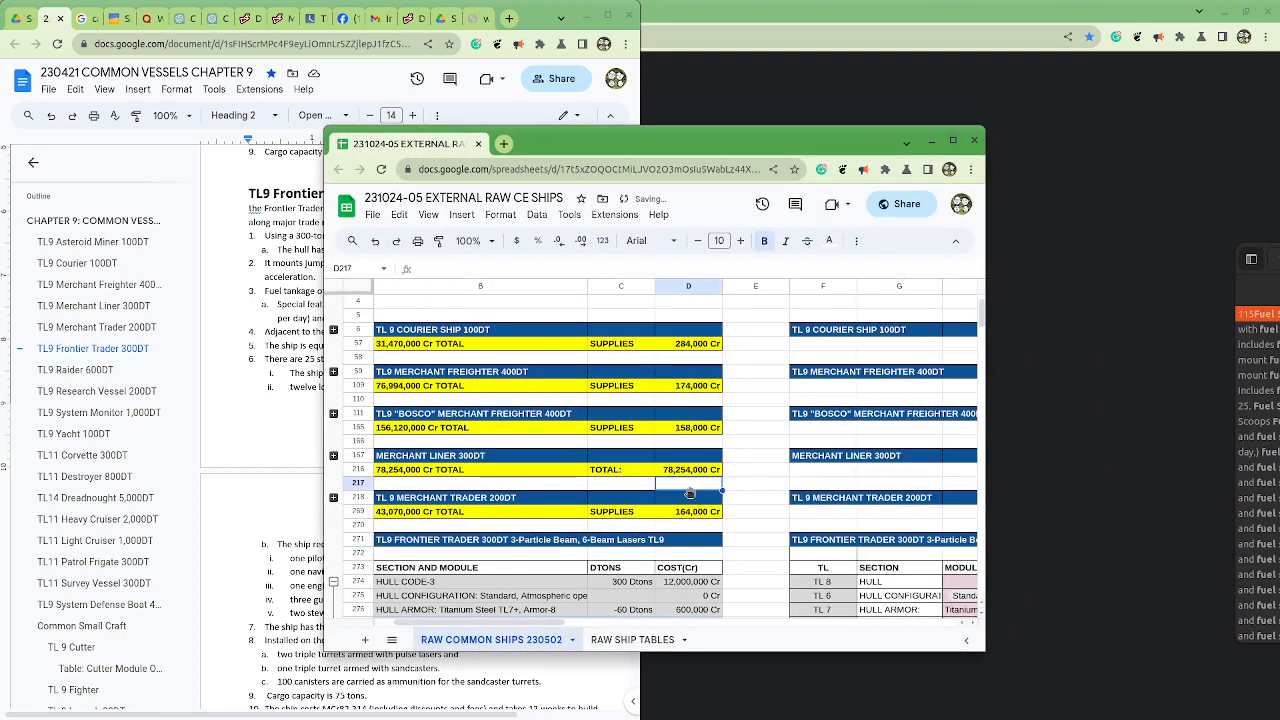
# Step: Show the Frontier Trader module columns beside the chapter document, and hide the document's outline
pyautogui.moveTo(553, 622); pyautogui.dragTo(672, 644)
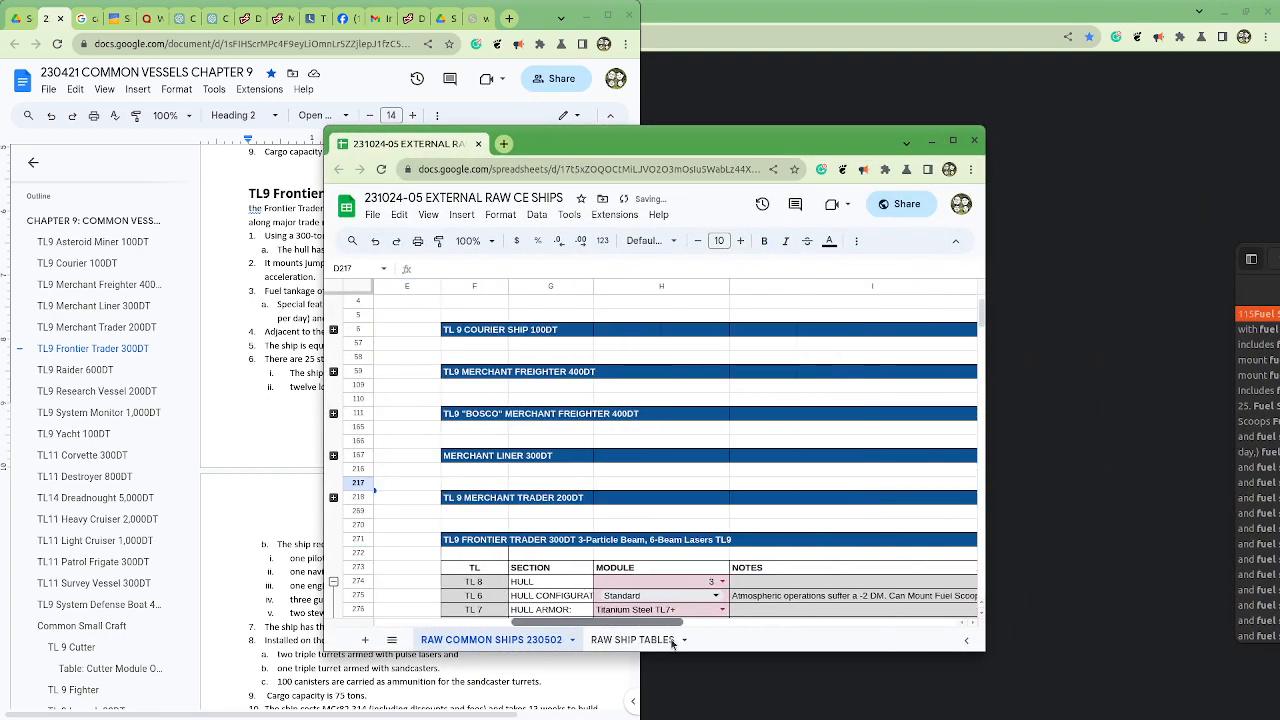
pyautogui.scroll(-3, 700, 500)
pyautogui.moveTo(821, 144); pyautogui.dragTo(1274, 173)
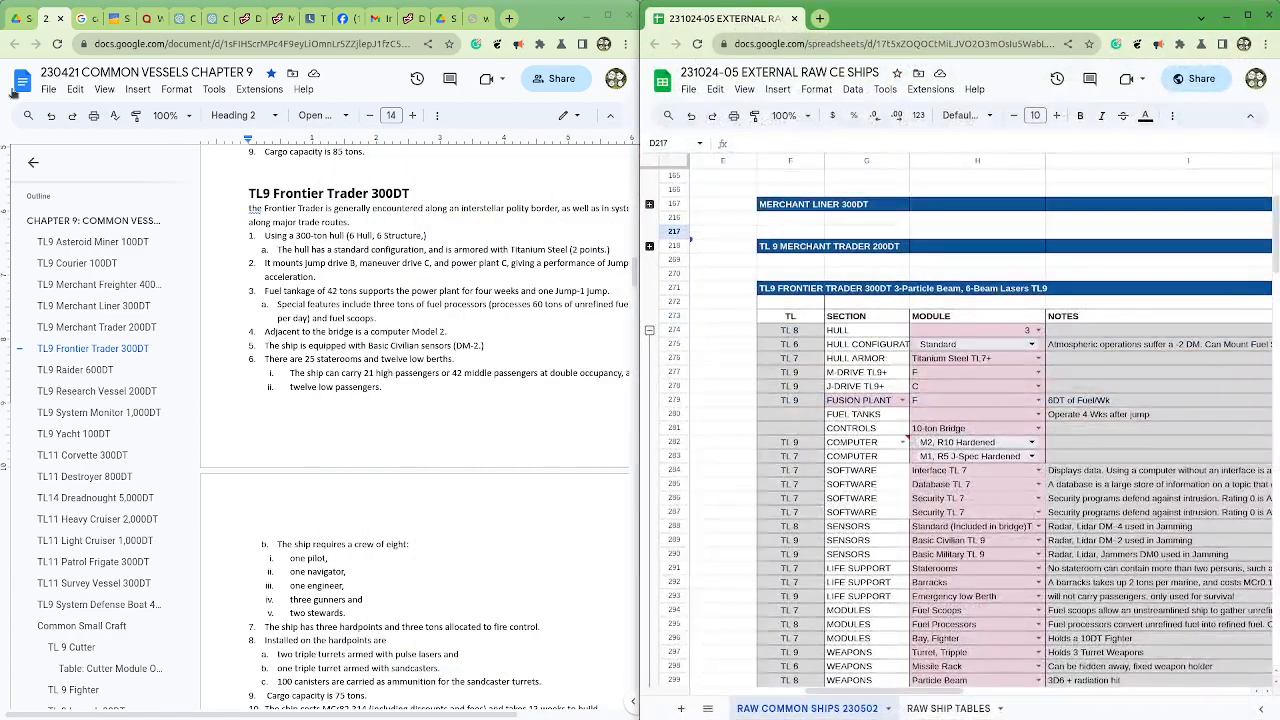
pyautogui.click(33, 162)
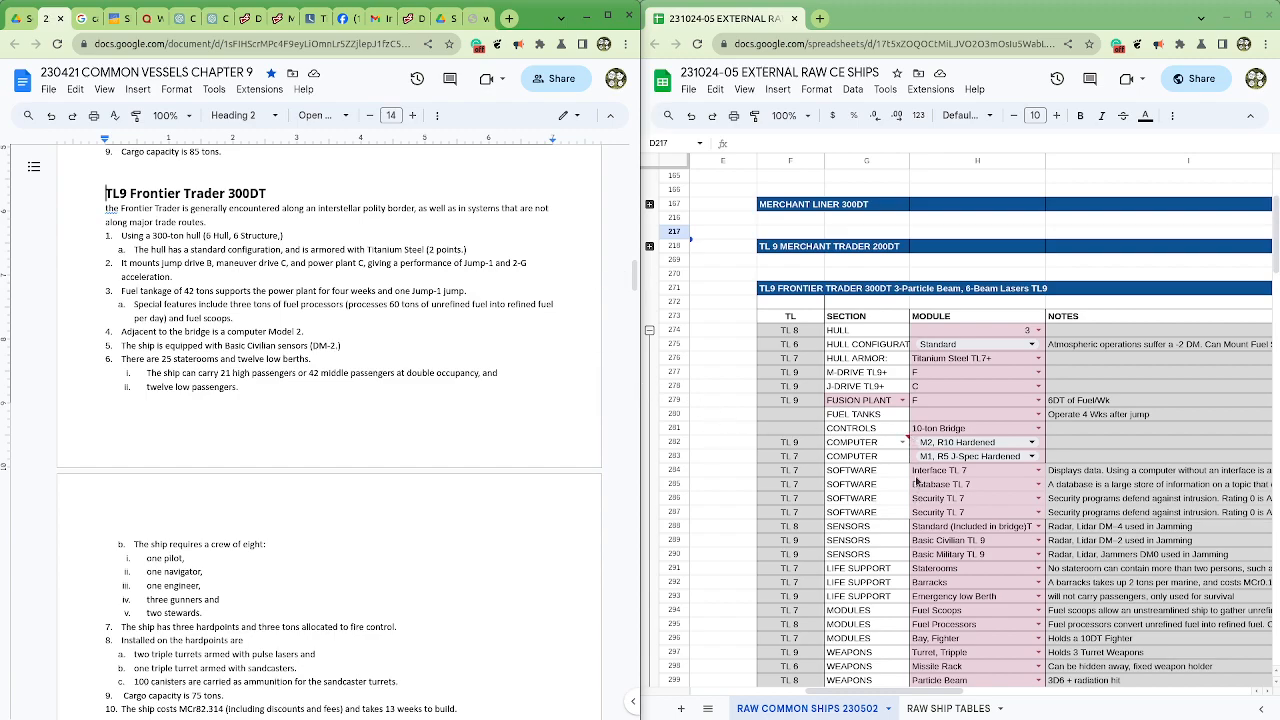
# Step: Look up the Frontier Trader's hull armor in the document and set the hull armor quantity in J276 to 1
pyautogui.moveTo(906, 452)
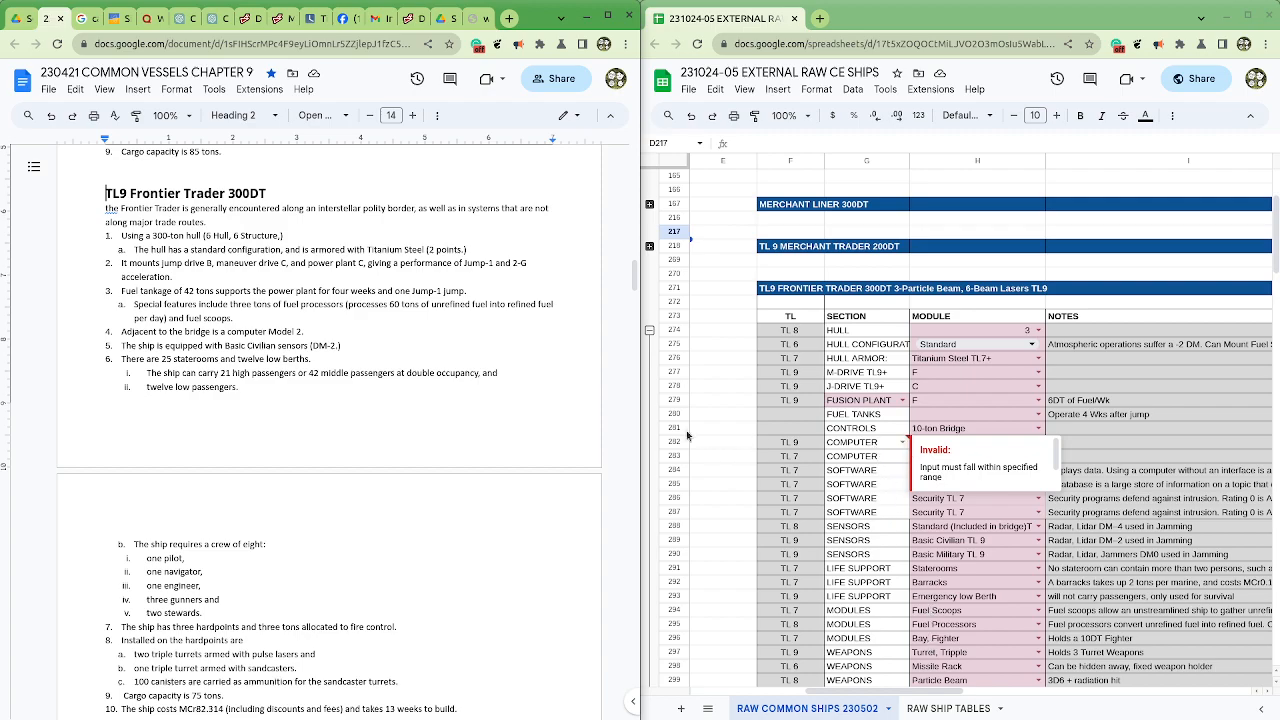
pyautogui.click(181, 248)
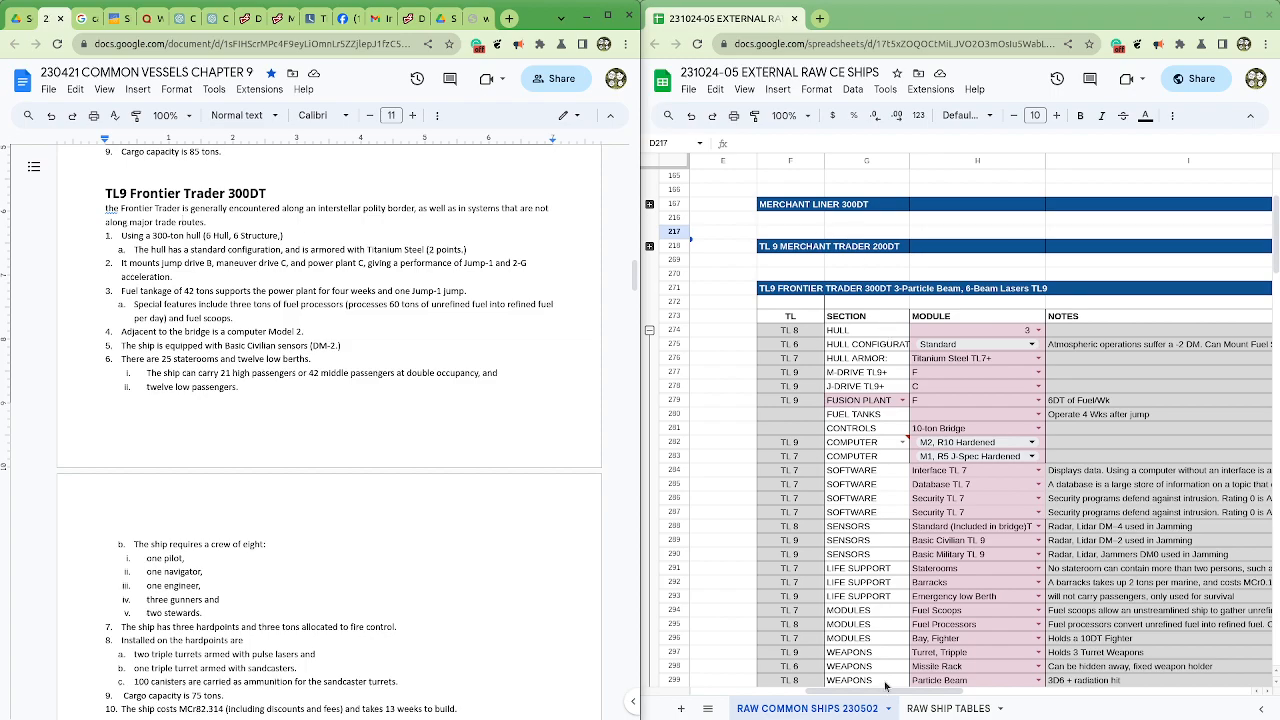
pyautogui.moveTo(134, 250); pyautogui.dragTo(479, 247)
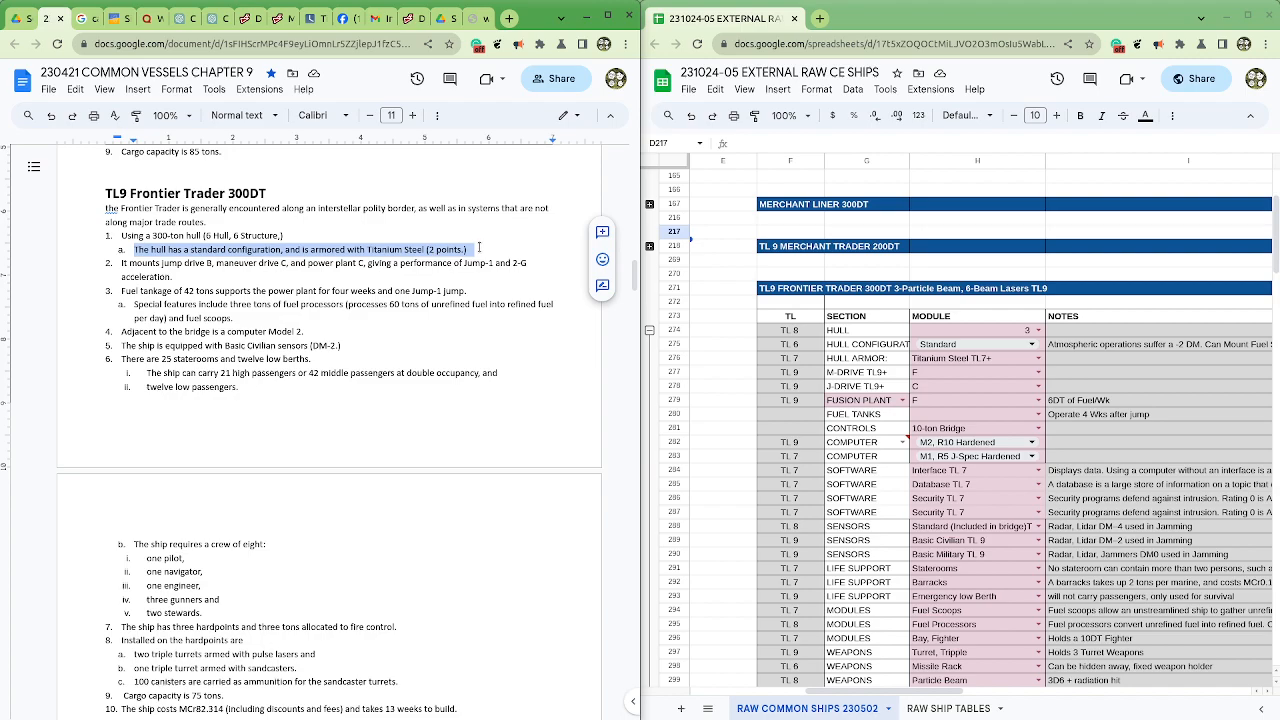
pyautogui.moveTo(827, 692); pyautogui.dragTo(965, 698)
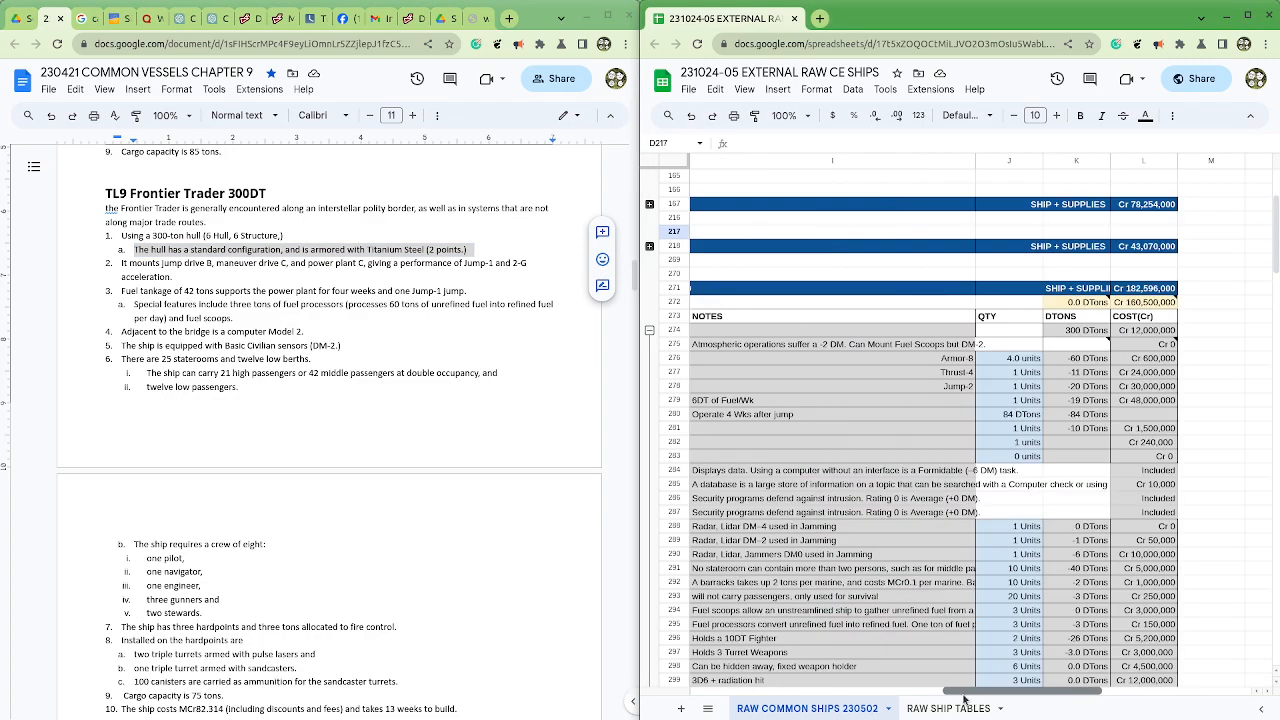
pyautogui.click(1002, 362)
pyautogui.write('1')
pyautogui.click(1013, 405)
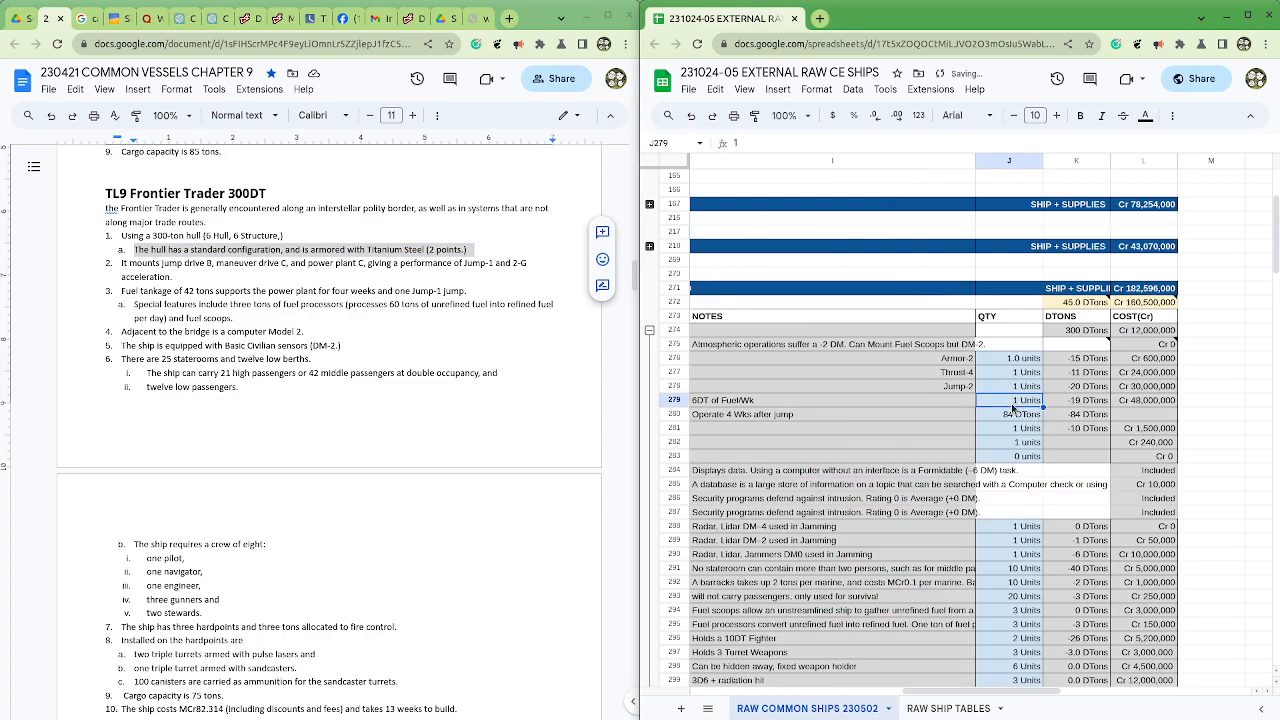
pyautogui.click(1022, 364)
# Step: Set the Frontier Trader's J-drive module in H278 to B, following the drive specification in the document
pyautogui.moveTo(1020, 701); pyautogui.dragTo(962, 716)
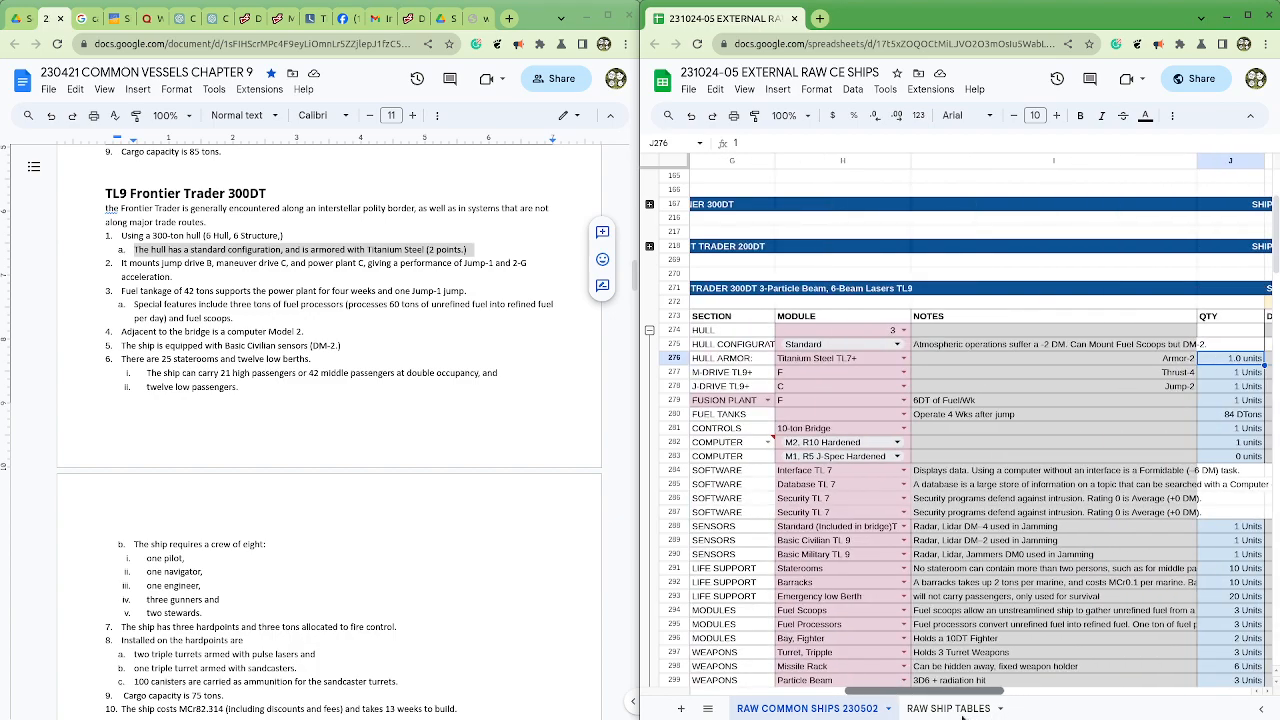
pyautogui.click(210, 263)
pyautogui.press('BackSpace')
pyautogui.write('B')
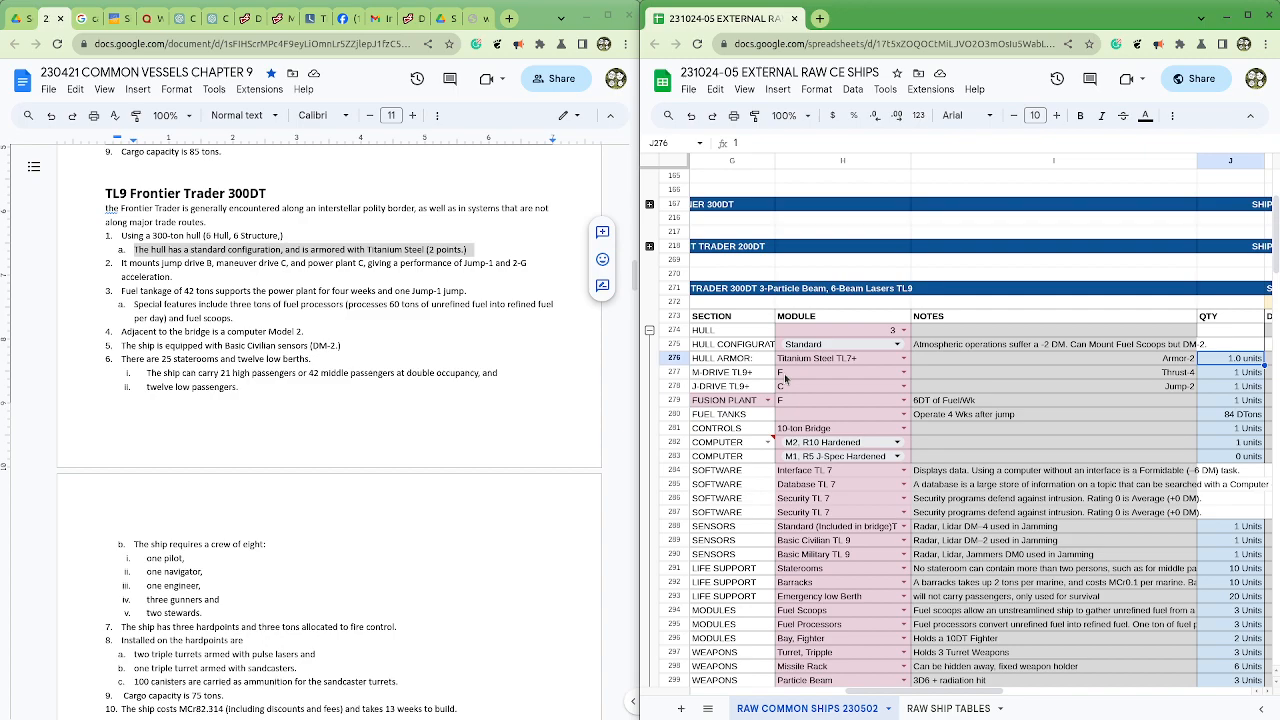
pyautogui.click(785, 374)
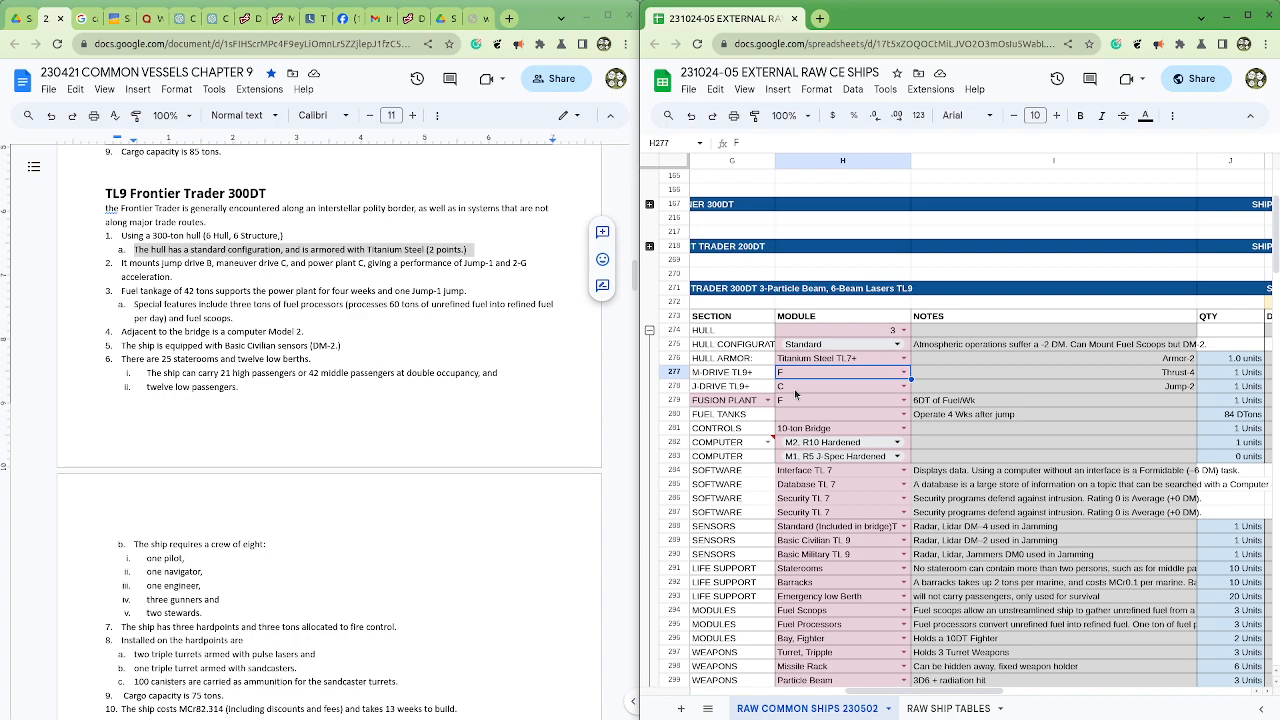
pyautogui.click(795, 389)
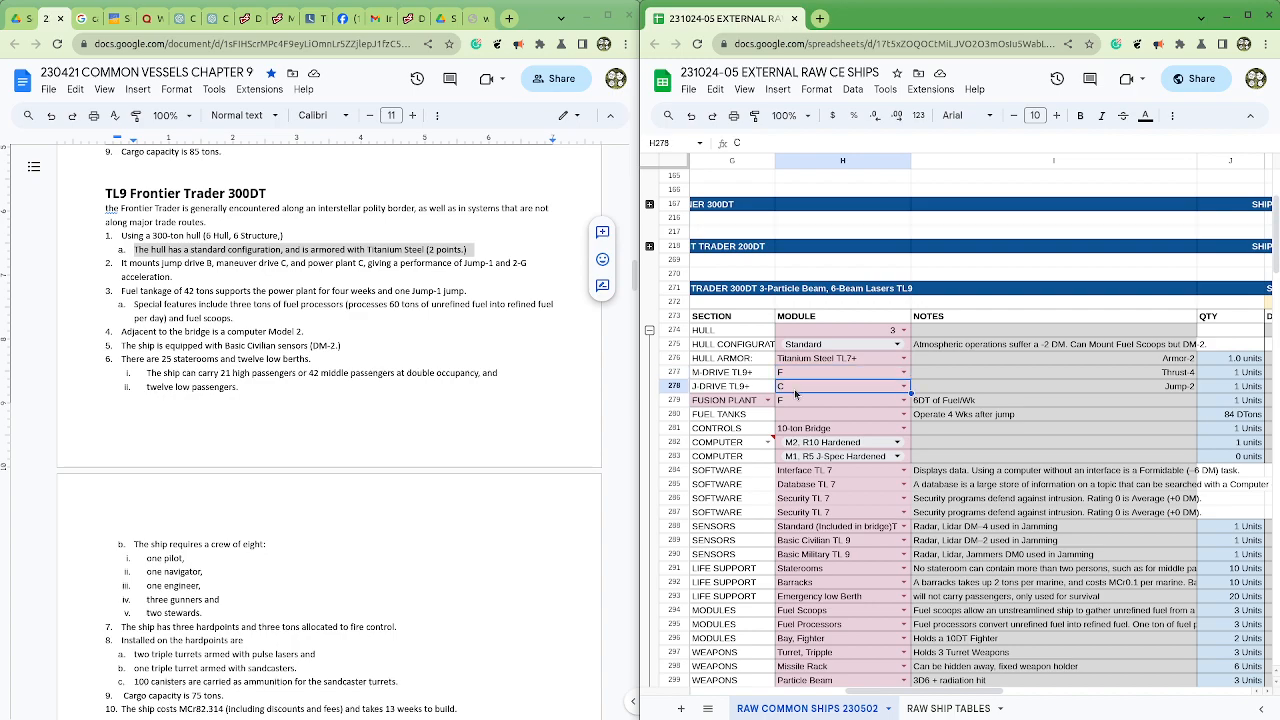
pyautogui.write('B')
pyautogui.press('Return')
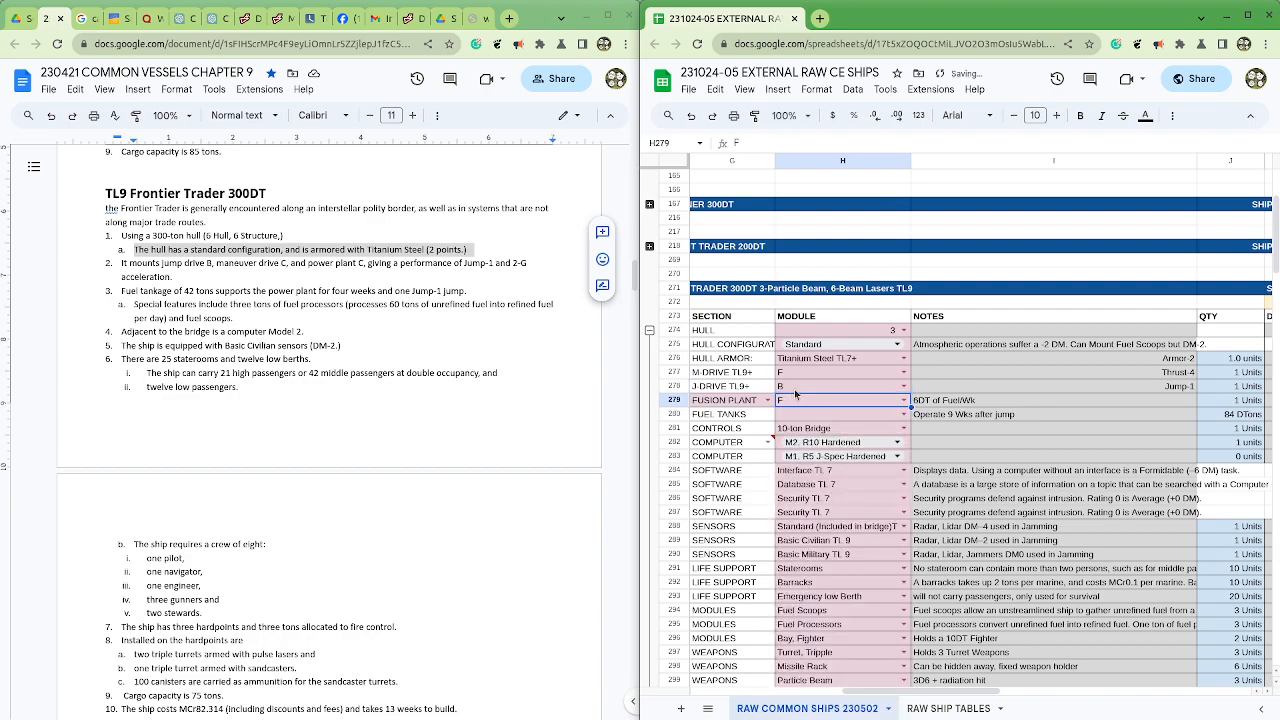
# Step: Set the M-drive and fusion plant modules to C, re-entering B for the J-drive between them
pyautogui.click(795, 391)
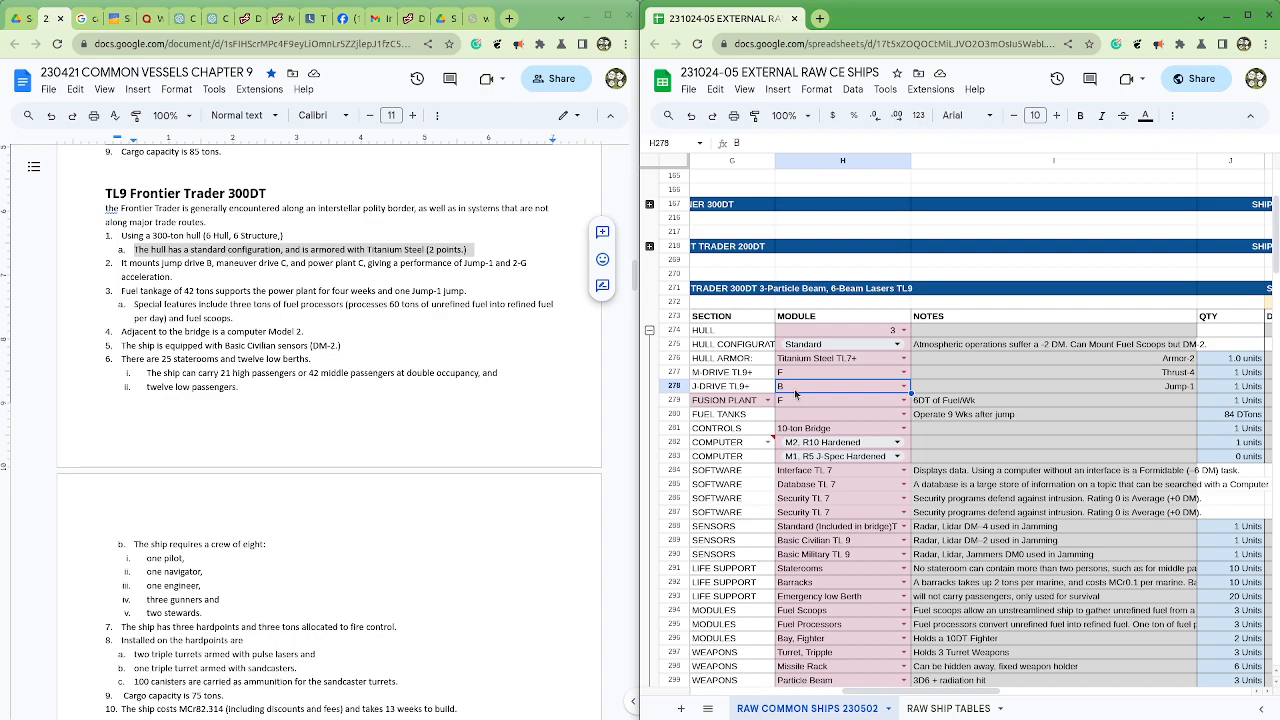
pyautogui.press('Up')
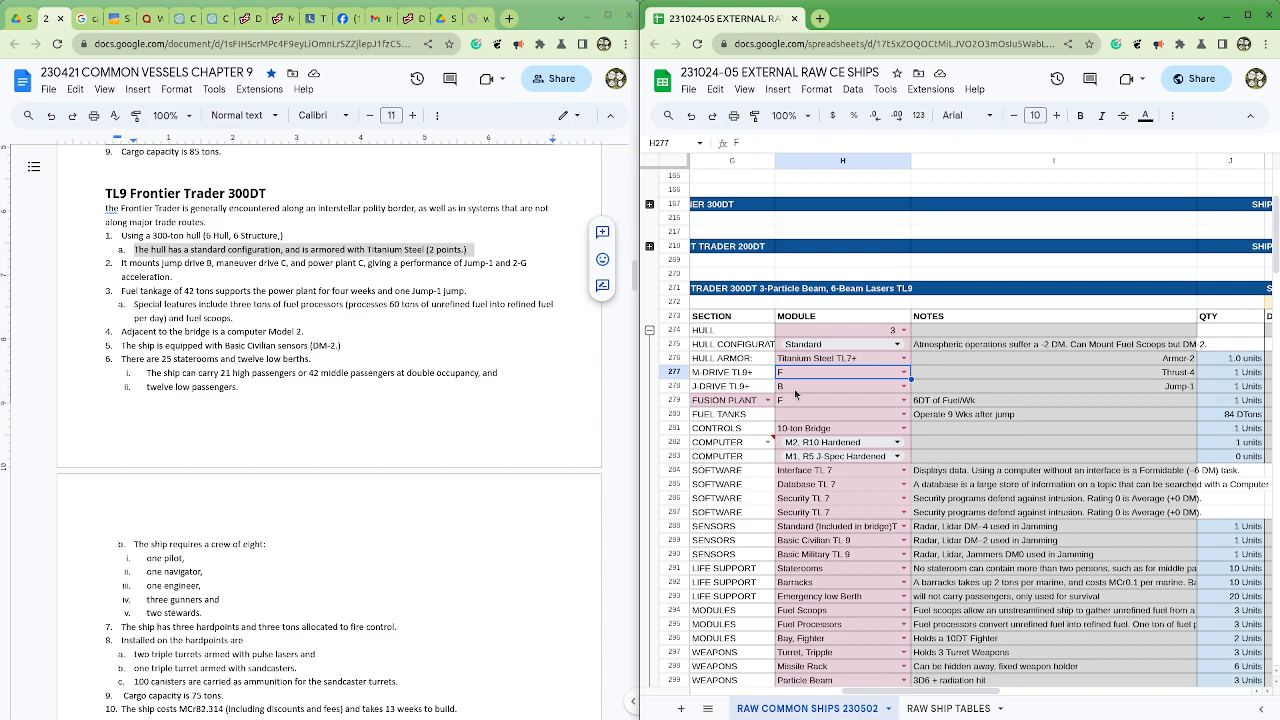
pyautogui.write('C')
pyautogui.press('Return')
pyautogui.write('B')
pyautogui.press('Return')
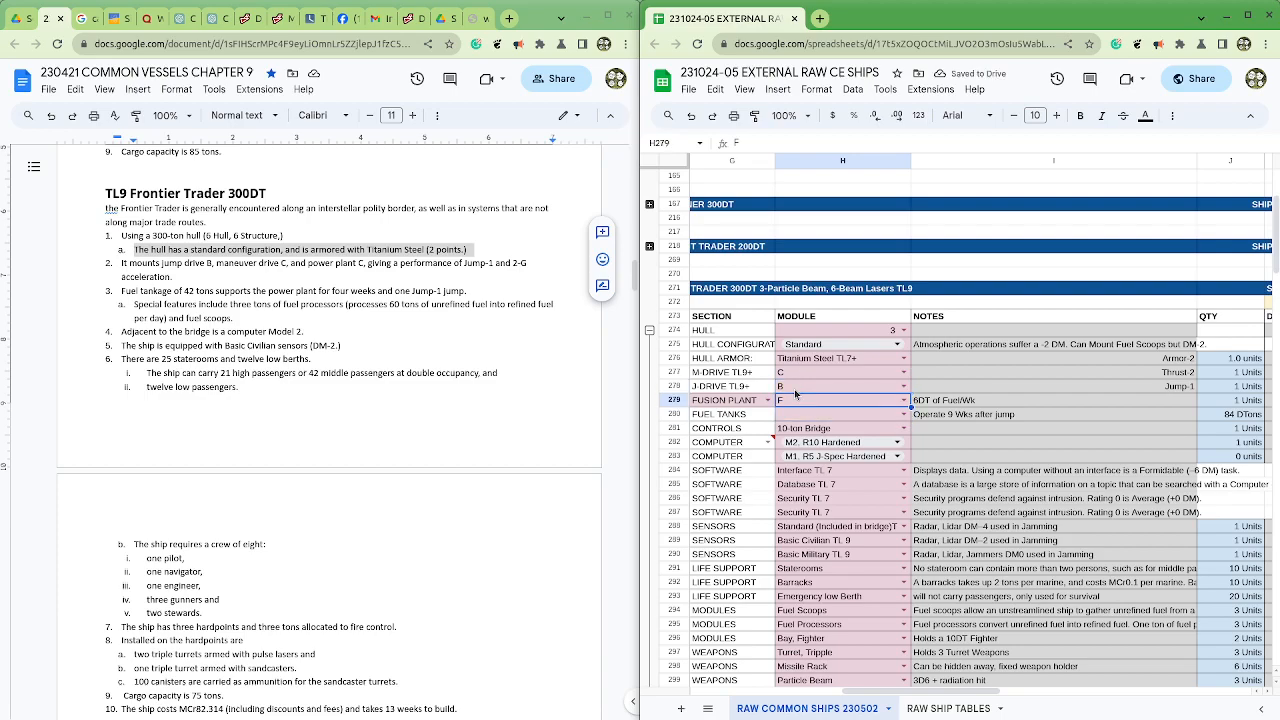
pyautogui.write('C')
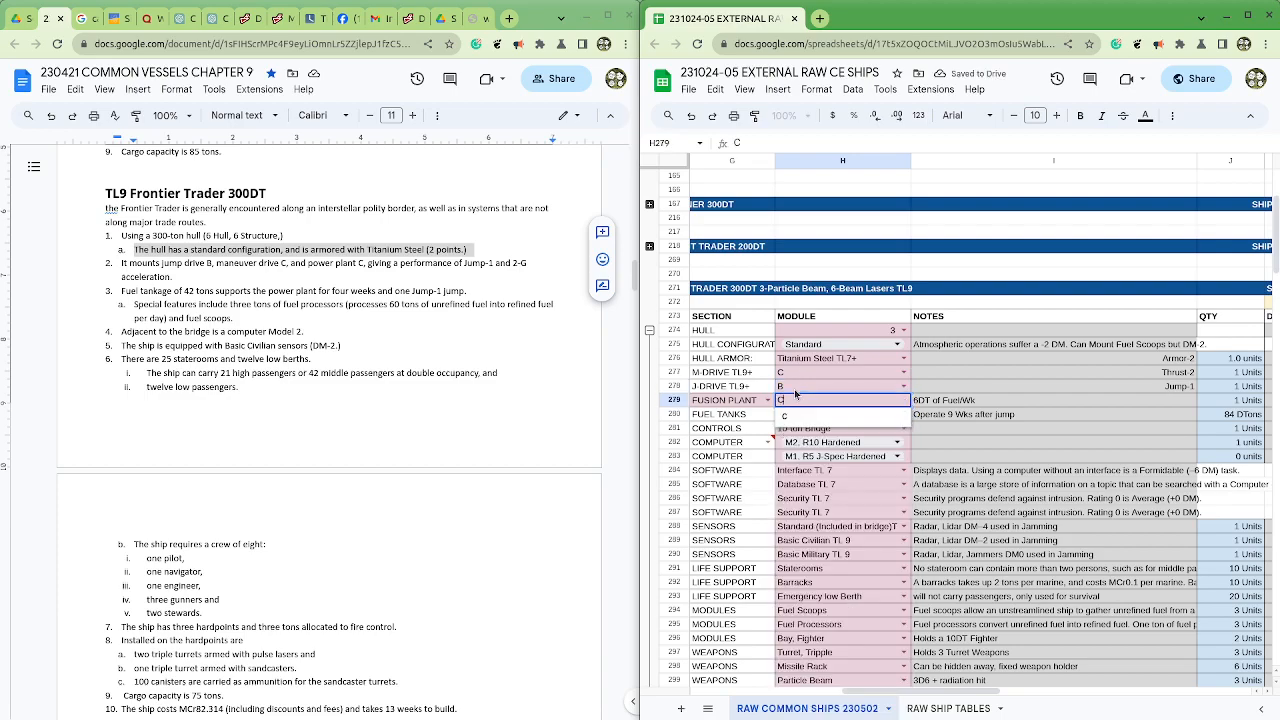
pyautogui.press('Return')
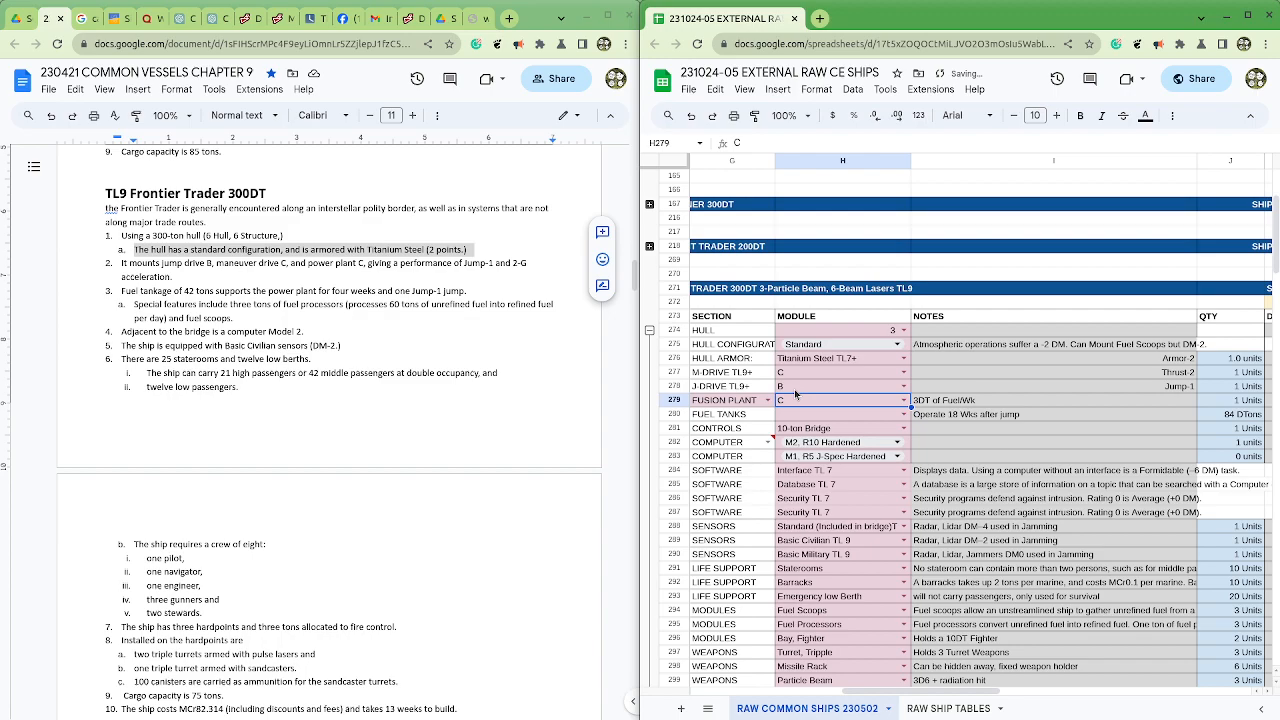
# Step: Check the notes for the M-drive, J-drive, fusion plant and fuel tanks against the document's performance figures
pyautogui.press('Right')
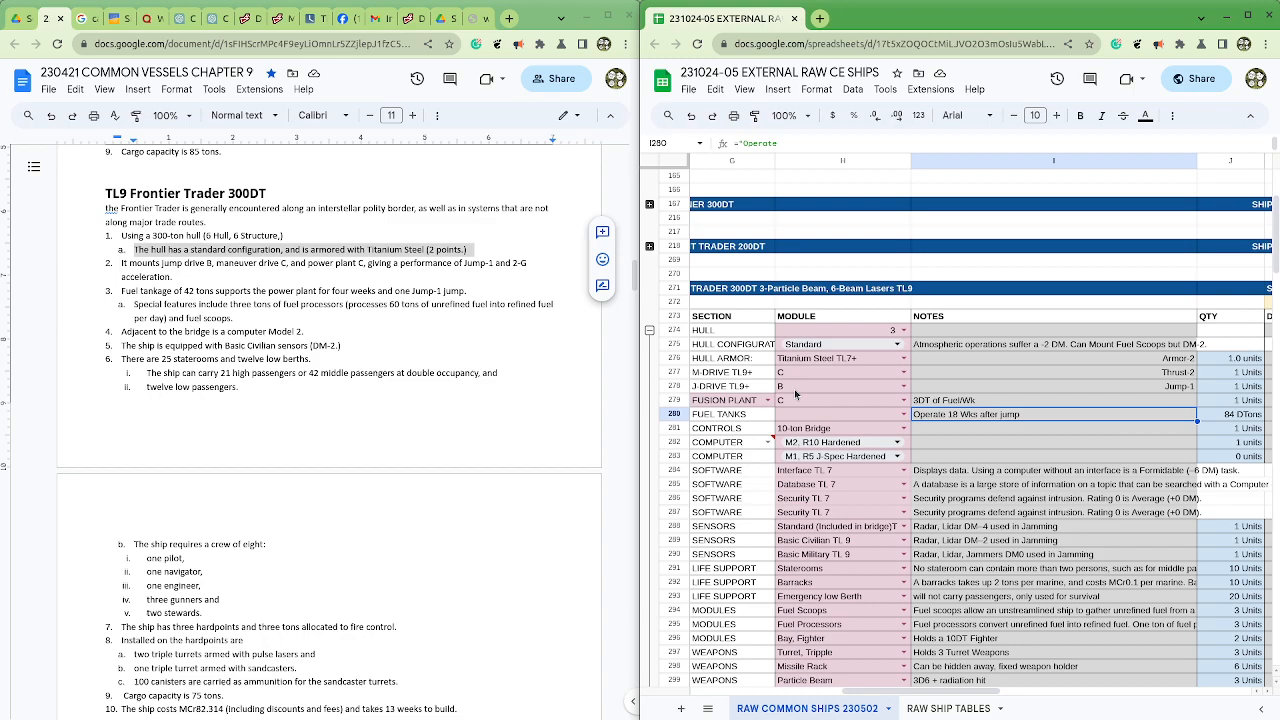
pyautogui.press('Up')
pyautogui.press('Up')
pyautogui.press('Up')
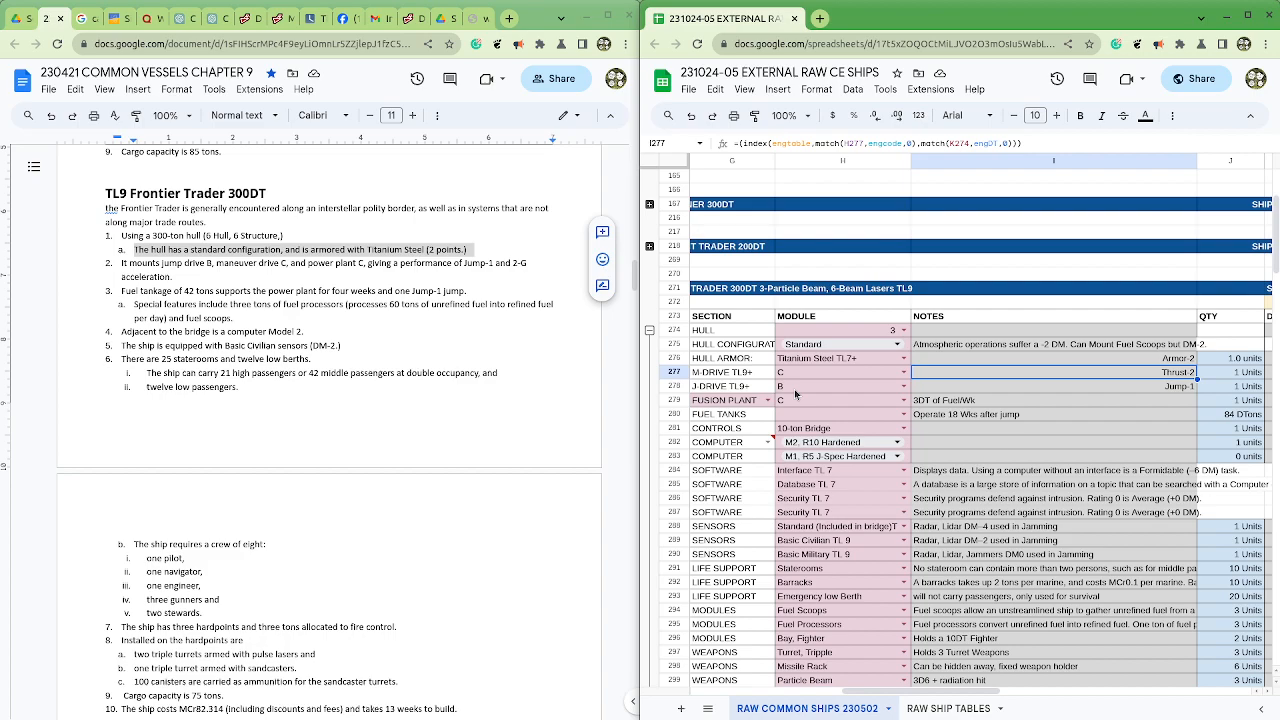
pyautogui.press('Down')
pyautogui.press('Down')
pyautogui.press('Up')
pyautogui.press('Up')
# Step: Set the fuel tank quantity in J280 to 42 DTons, and review the document's remaining Frontier Trader specifications
pyautogui.click(1225, 419)
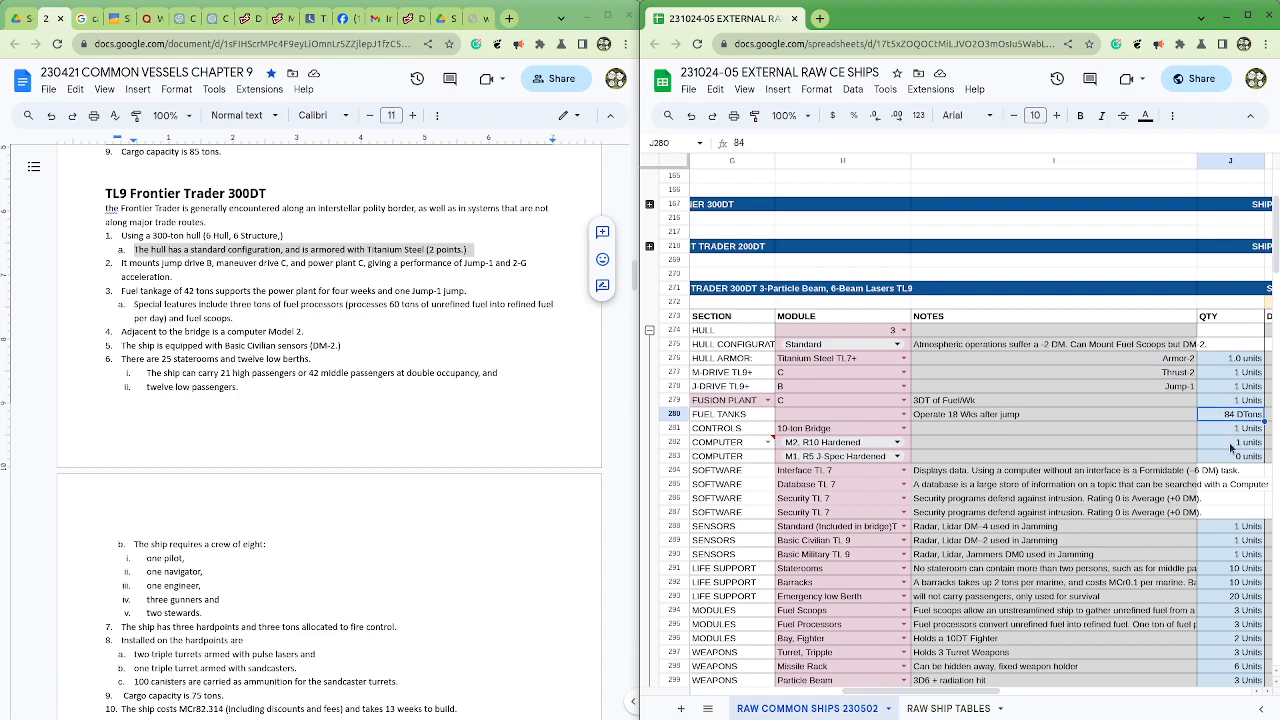
pyautogui.write('42')
pyautogui.click(1224, 445)
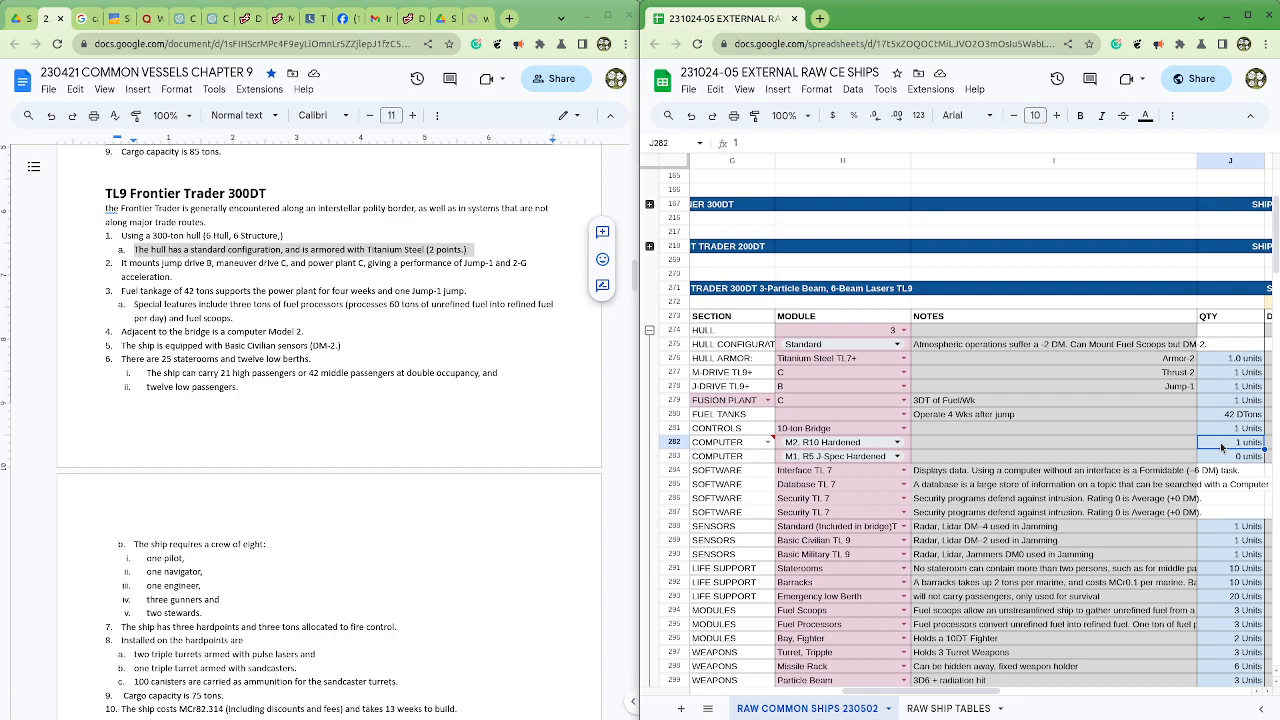
pyautogui.scroll(-3, 466, 571)
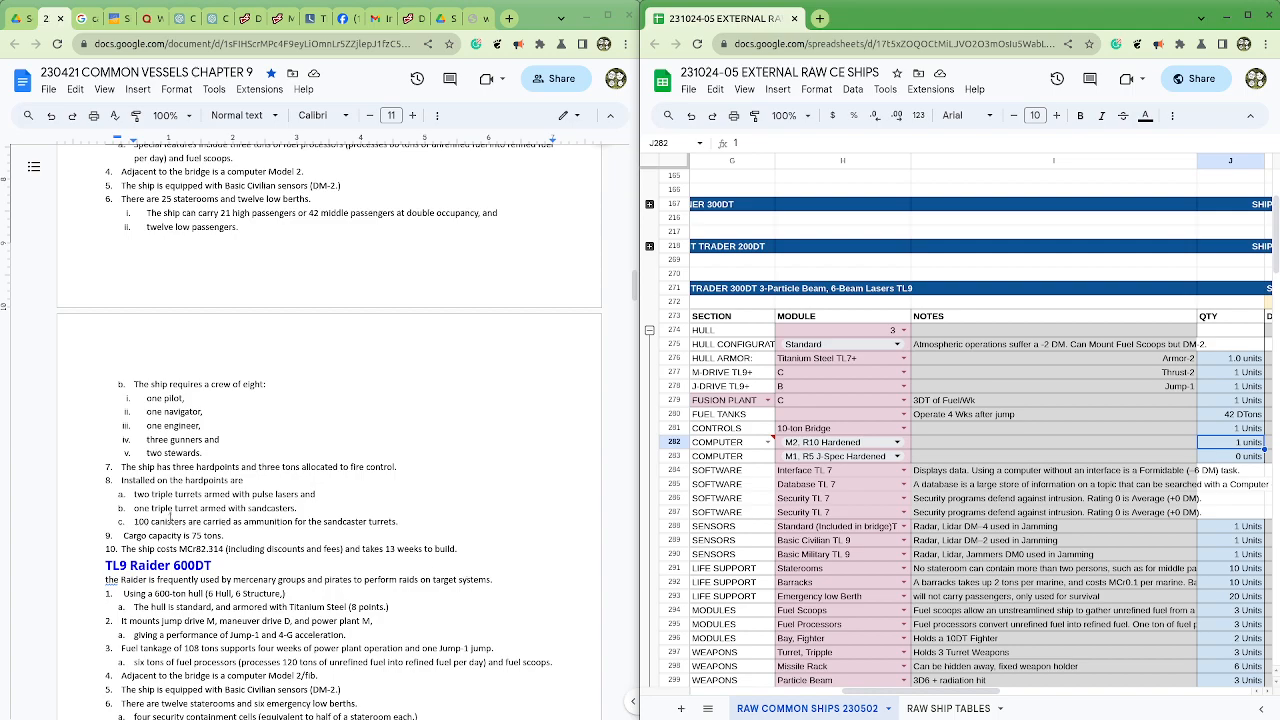
# Step: Check the document's cargo capacity line and the Frontier Trader's fusion plant, controls and computer rows in the spreadsheet
pyautogui.moveTo(224, 535); pyautogui.dragTo(124, 537)
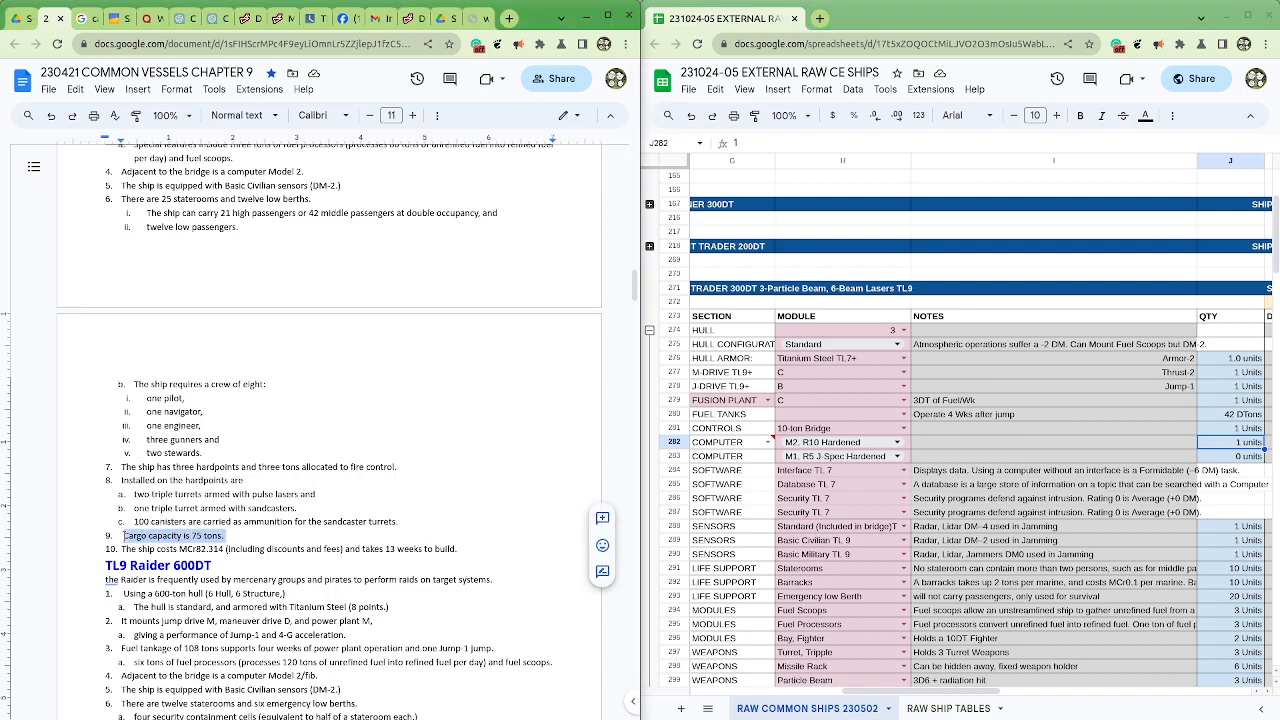
pyautogui.click(1077, 402)
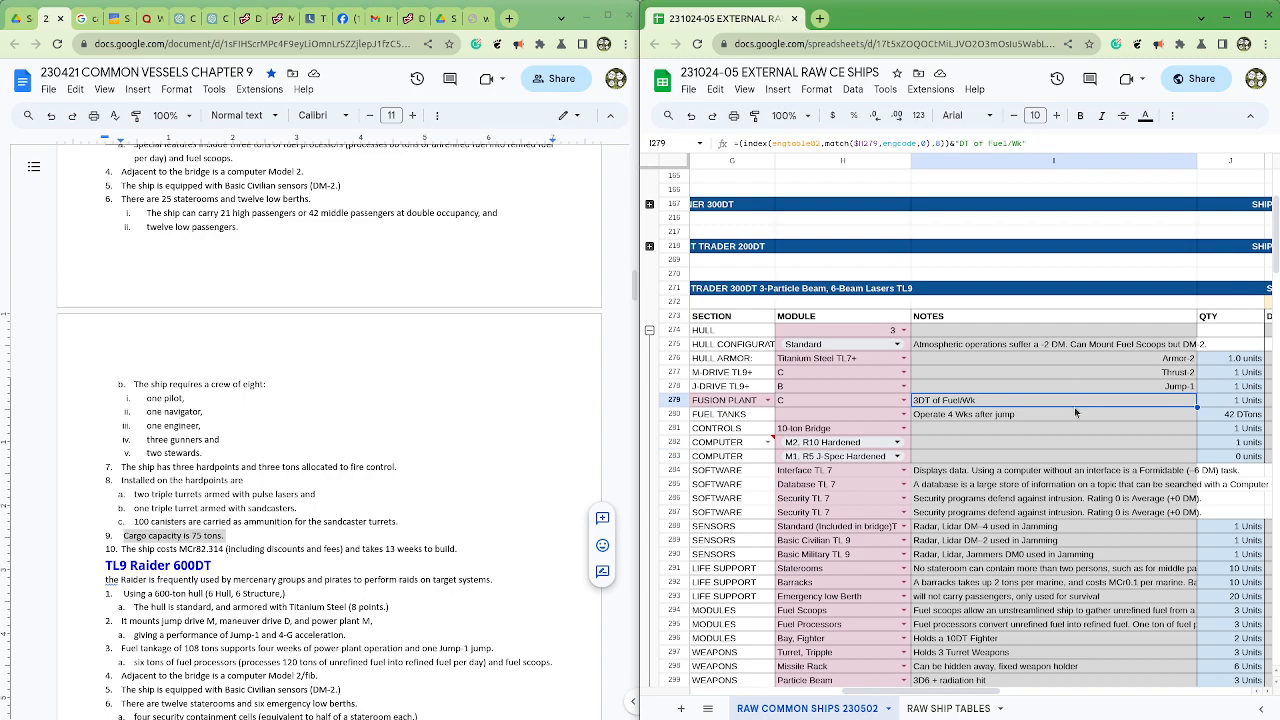
pyautogui.click(1022, 442)
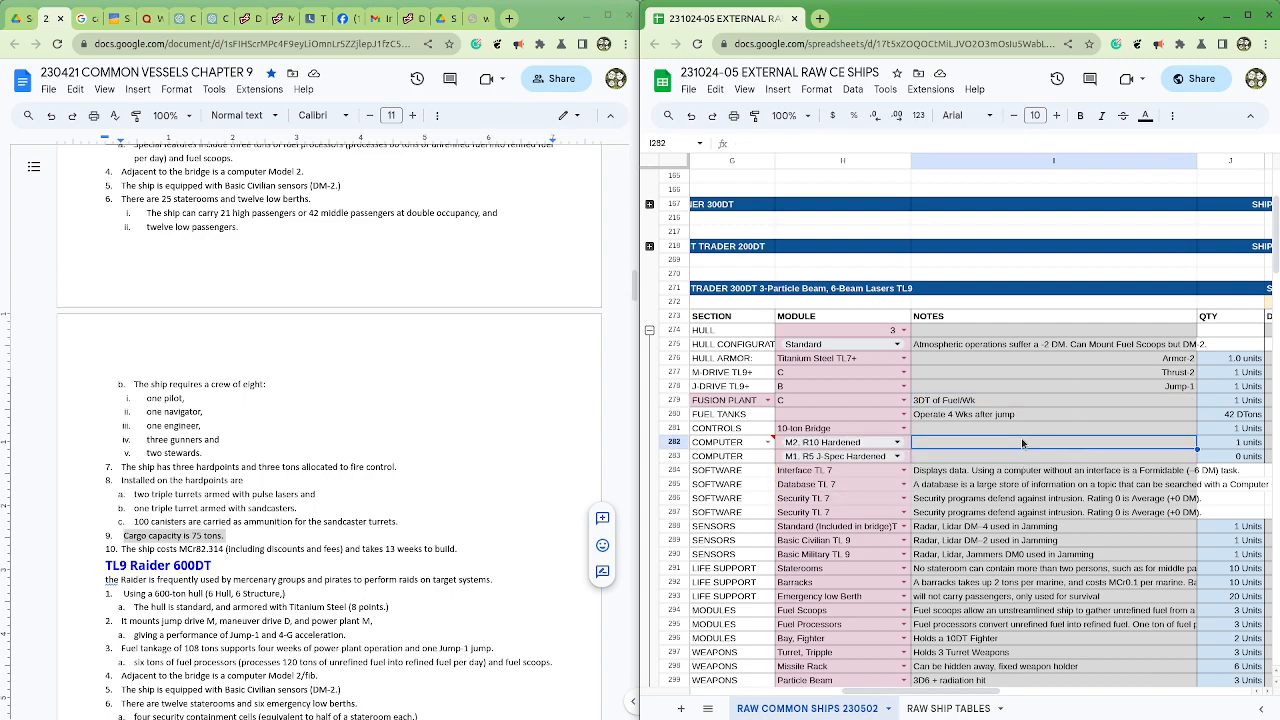
pyautogui.click(766, 442)
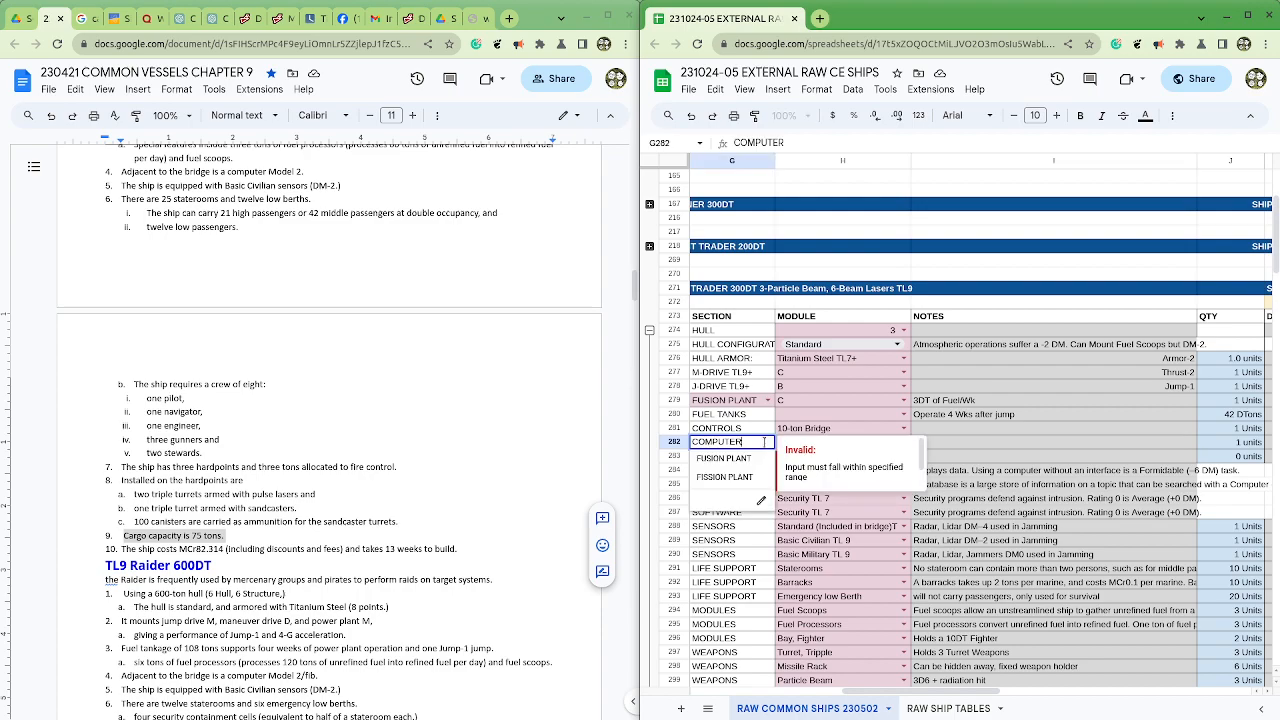
pyautogui.click(782, 430)
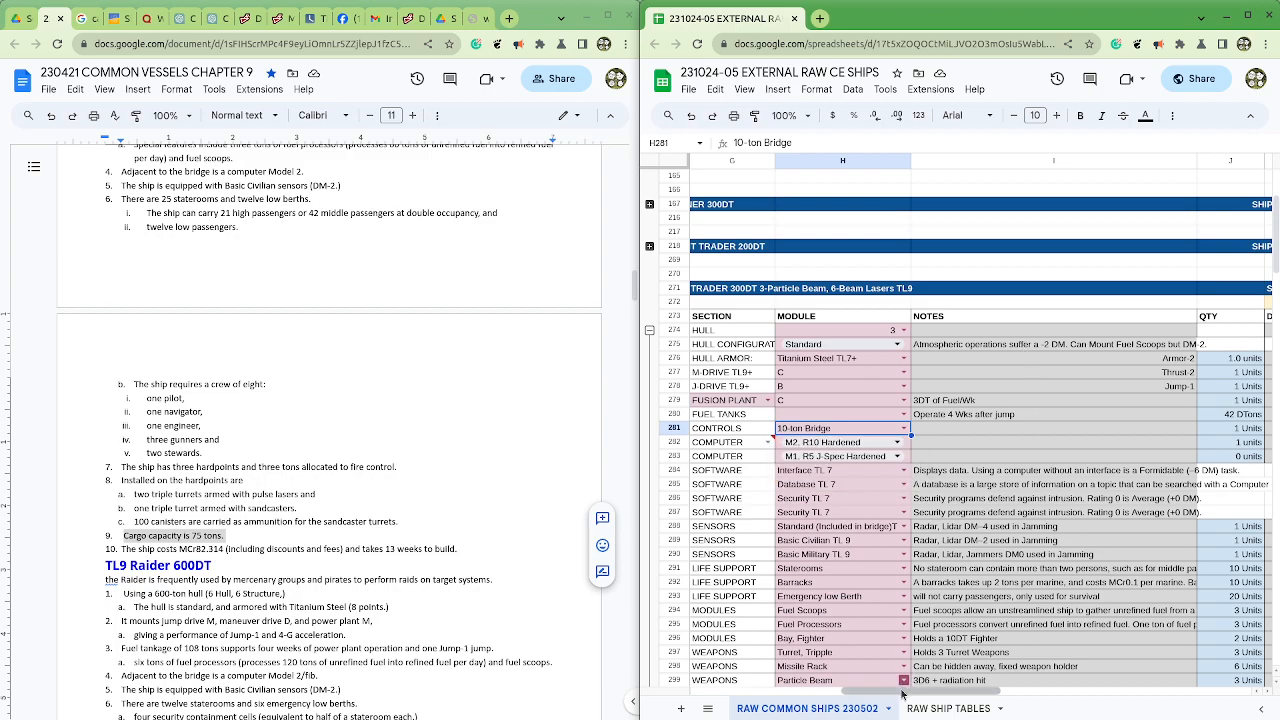
pyautogui.moveTo(904, 692); pyautogui.dragTo(840, 693)
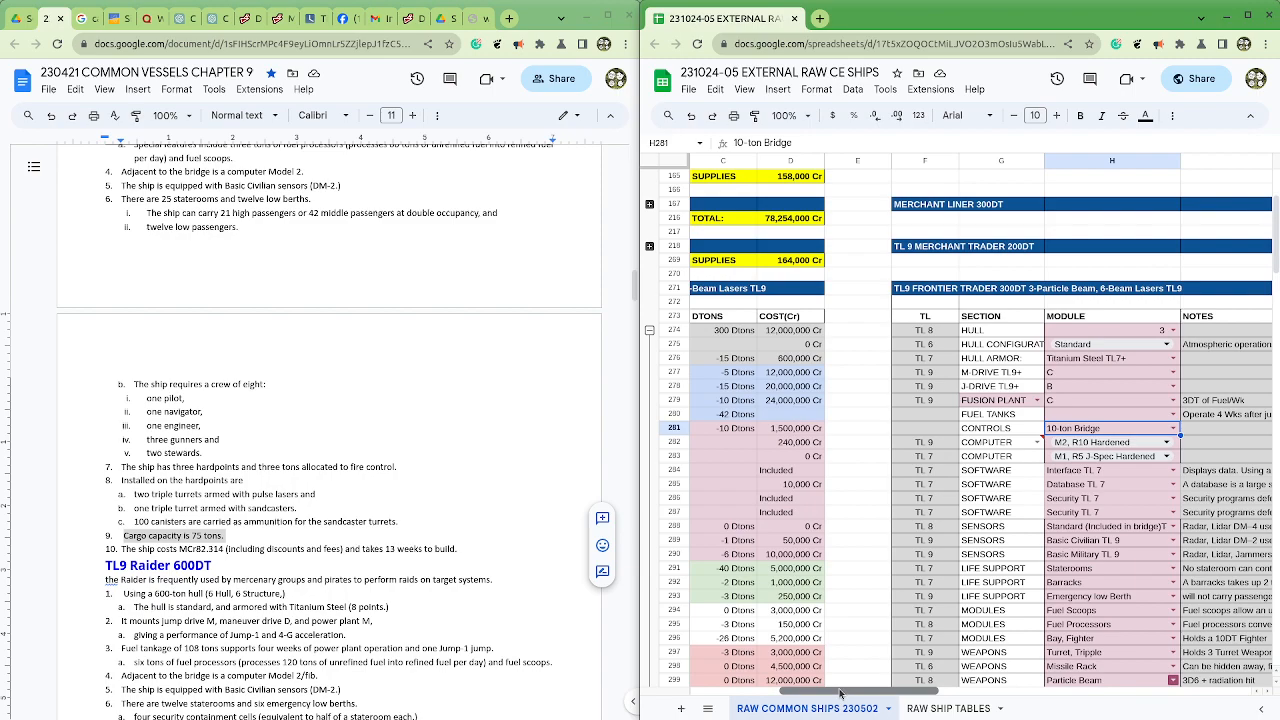
pyautogui.moveTo(840, 693); pyautogui.dragTo(872, 693)
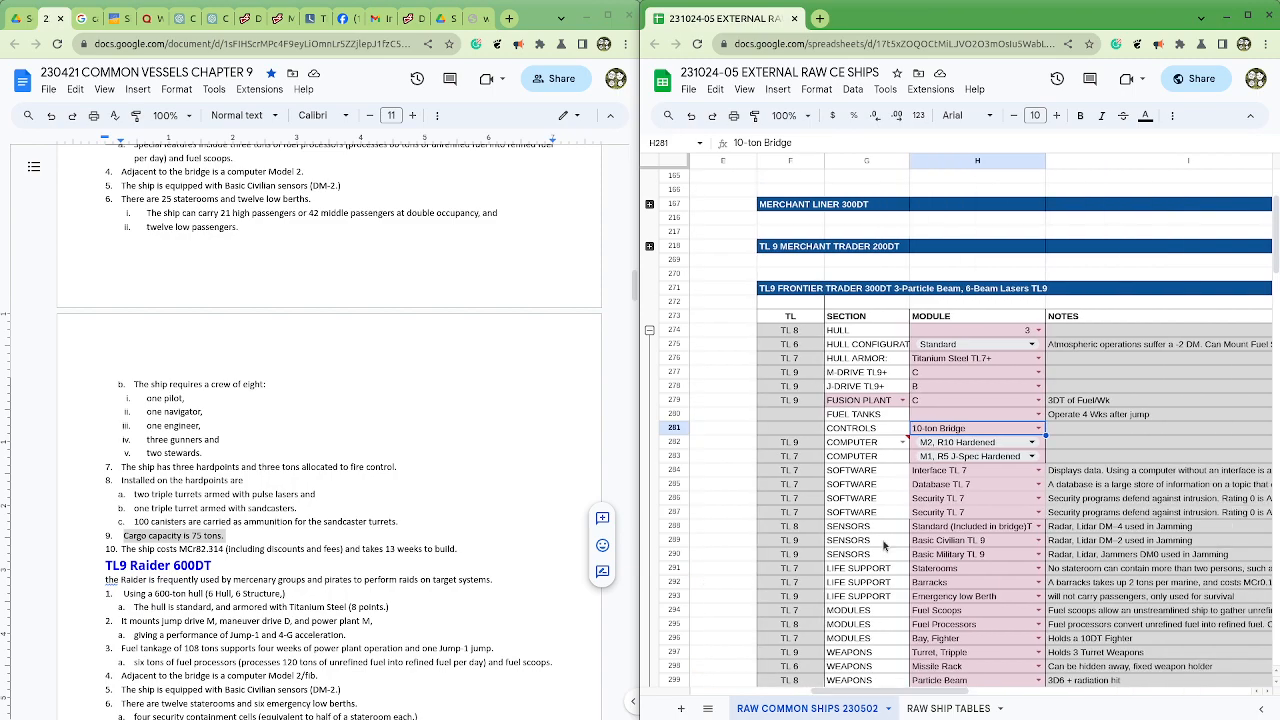
# Step: Replace the first computer's section label in G282 with a copy of the COMPUTER cell in G283 to remove its power plant dropdown
pyautogui.click(882, 458)
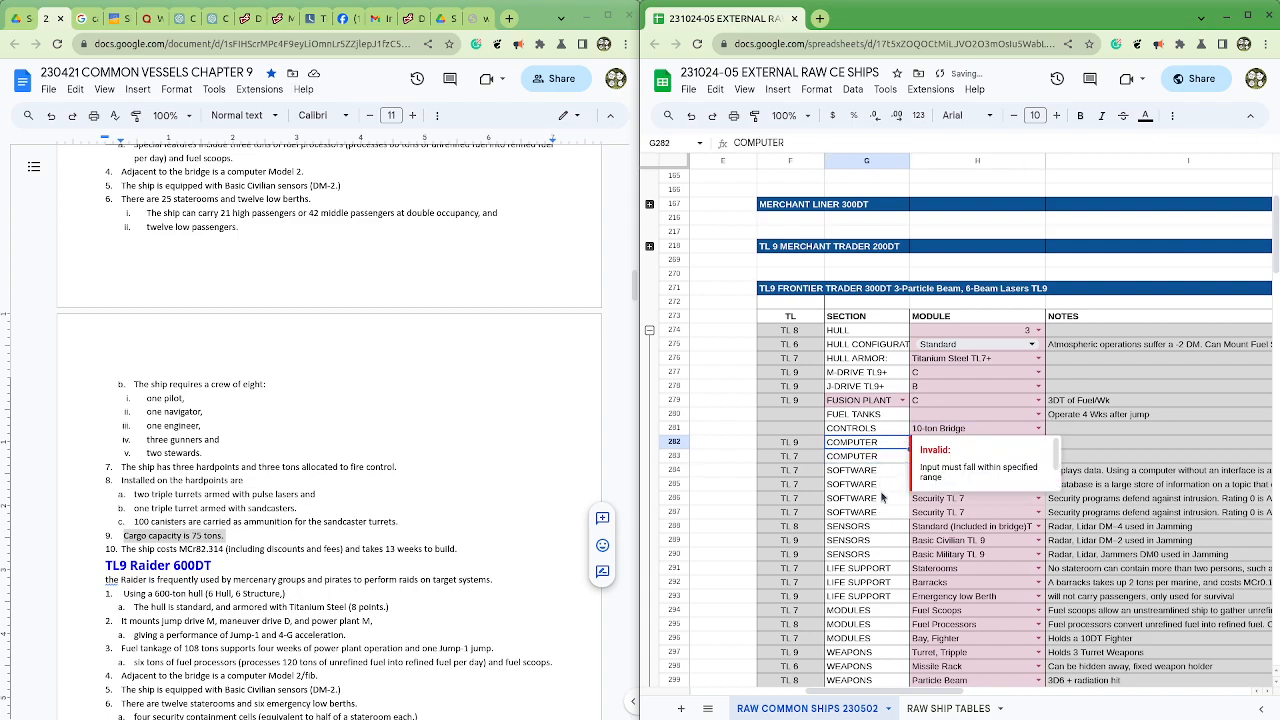
pyautogui.click(882, 496)
pyautogui.click(886, 458)
pyautogui.hotkey('ctrl', 'c')
pyautogui.click(886, 441)
pyautogui.hotkey('ctrl', 'v')
pyautogui.doubleClick(901, 442)
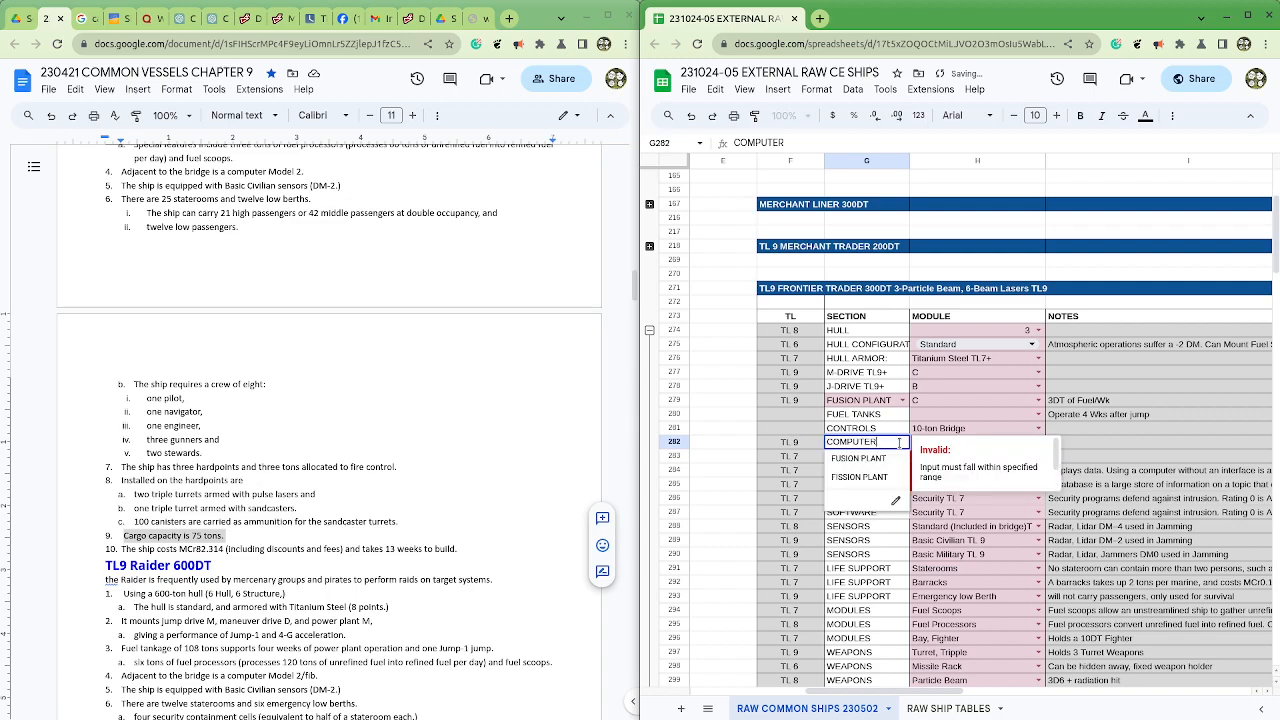
pyautogui.click(868, 457)
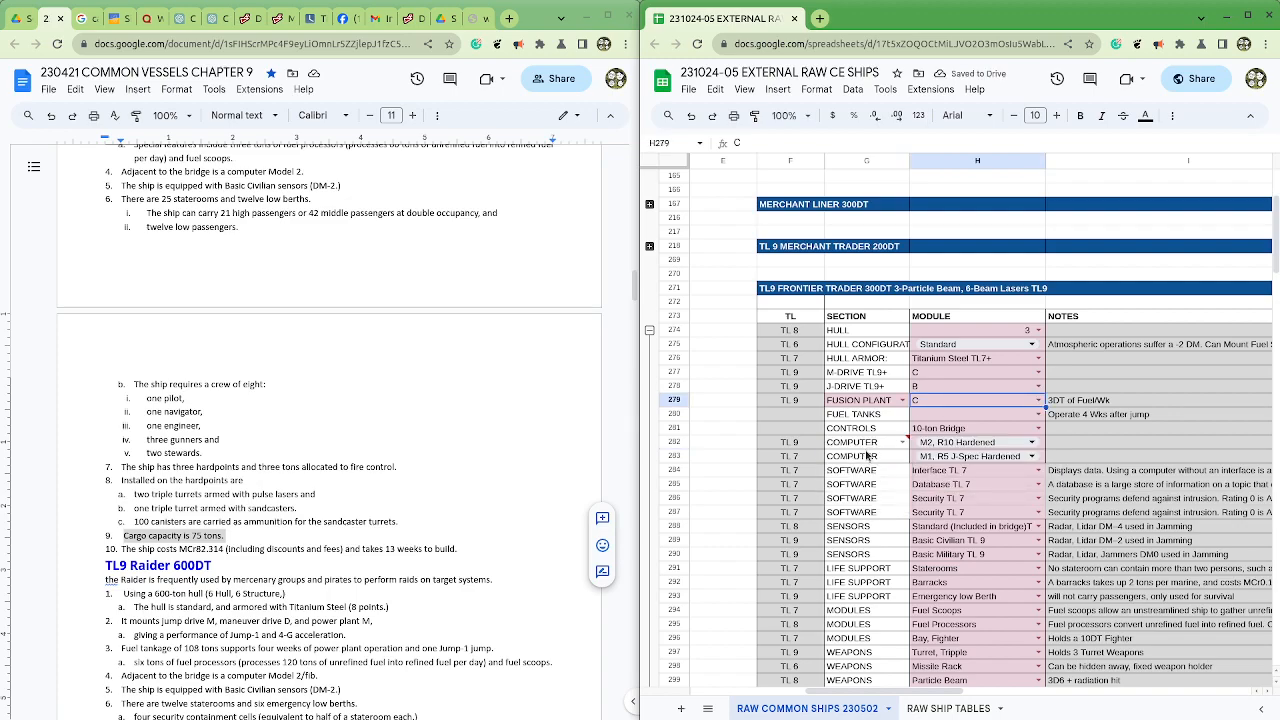
pyautogui.click(1018, 414)
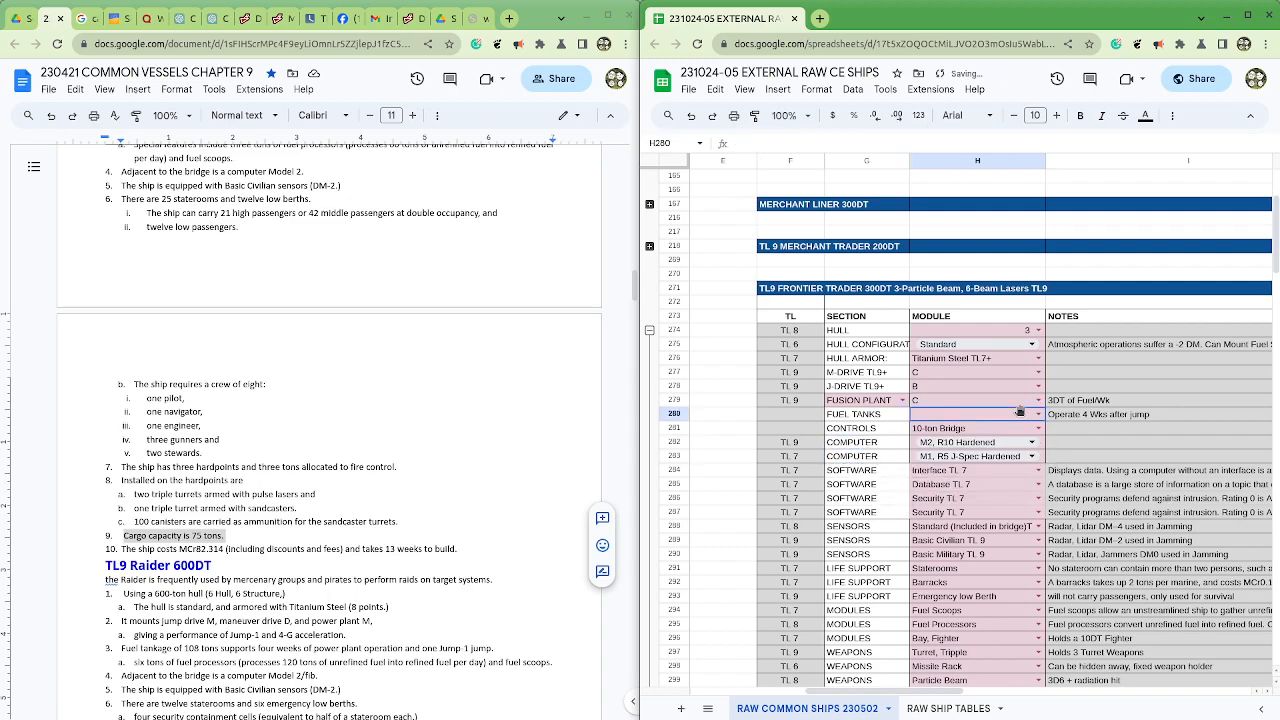
# Step: Review the computer modules against the document's computer specification, and set the M1, R5 J-Spec Hardened computer's quantity in J283 to 1
pyautogui.click(998, 446)
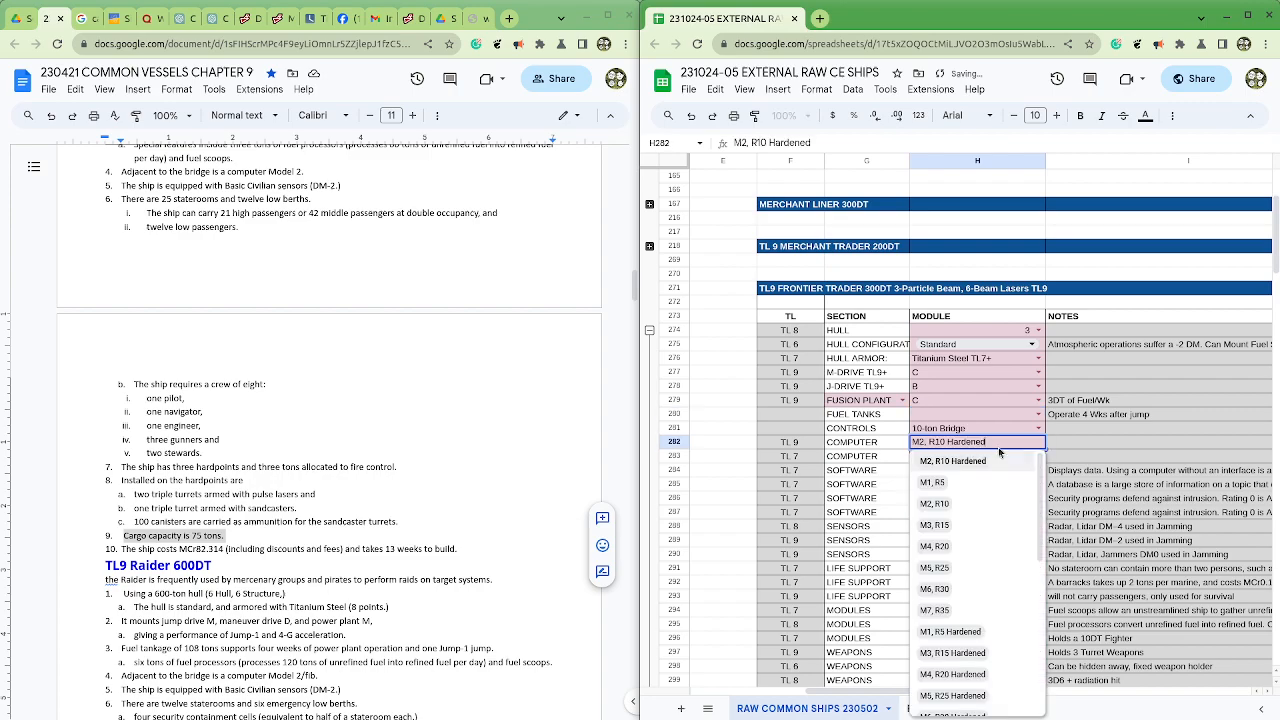
pyautogui.click(1093, 432)
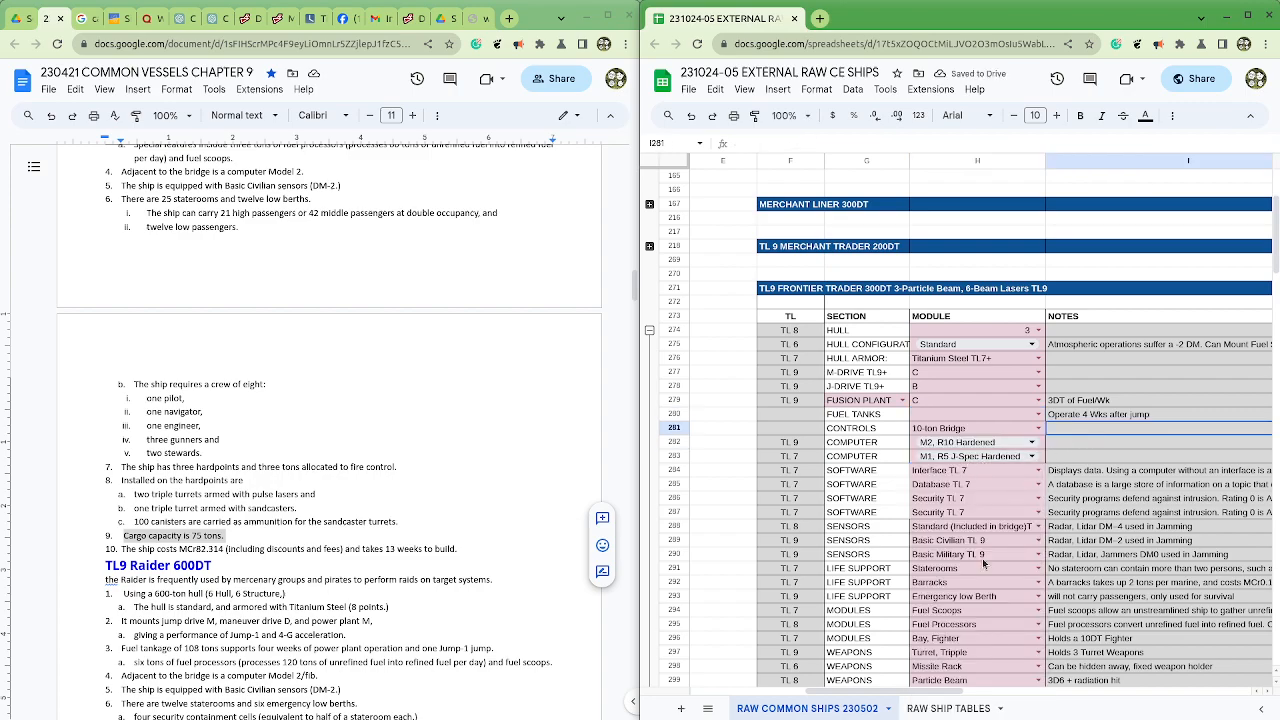
pyautogui.moveTo(946, 687); pyautogui.dragTo(1032, 692)
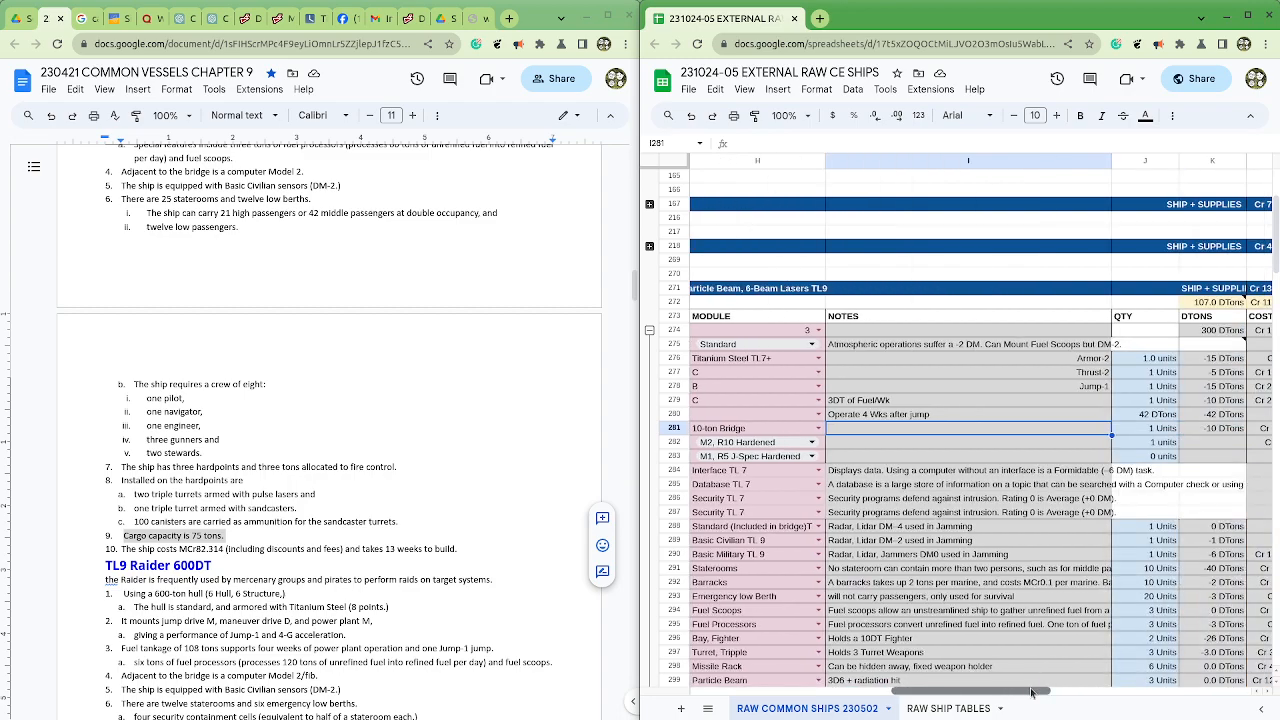
pyautogui.moveTo(1032, 692); pyautogui.dragTo(995, 694)
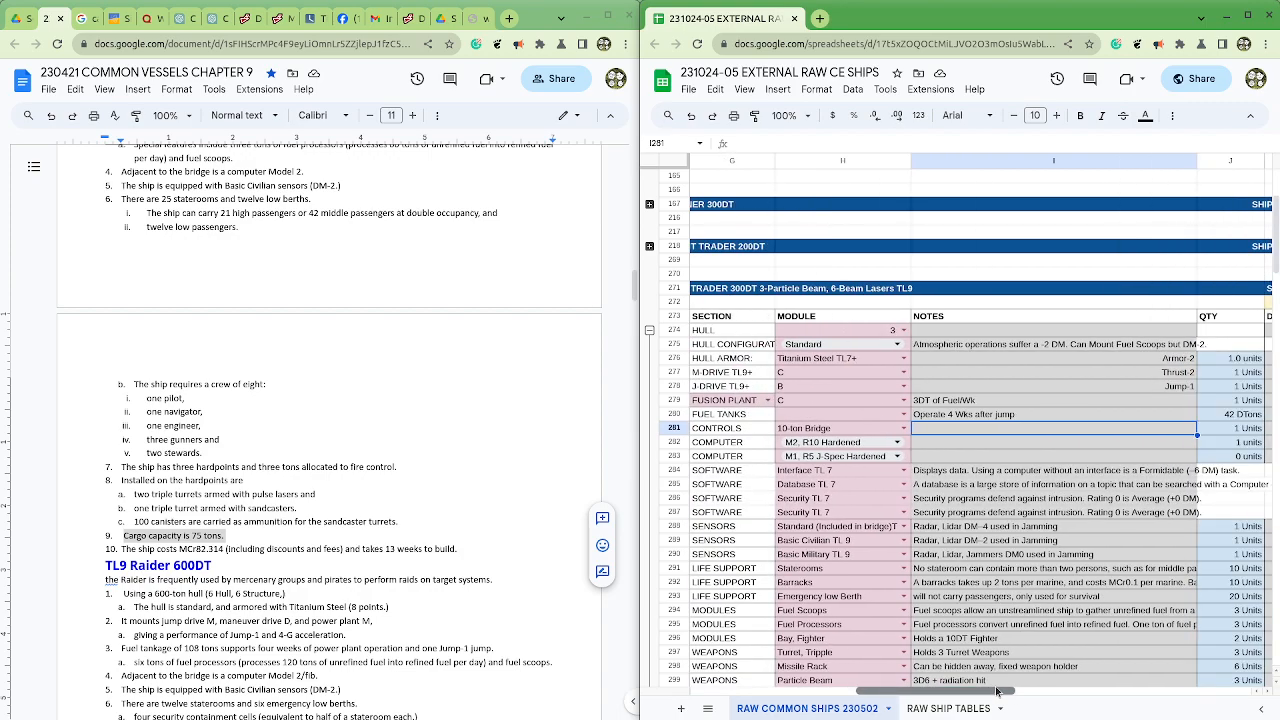
pyautogui.click(898, 457)
pyautogui.click(942, 458)
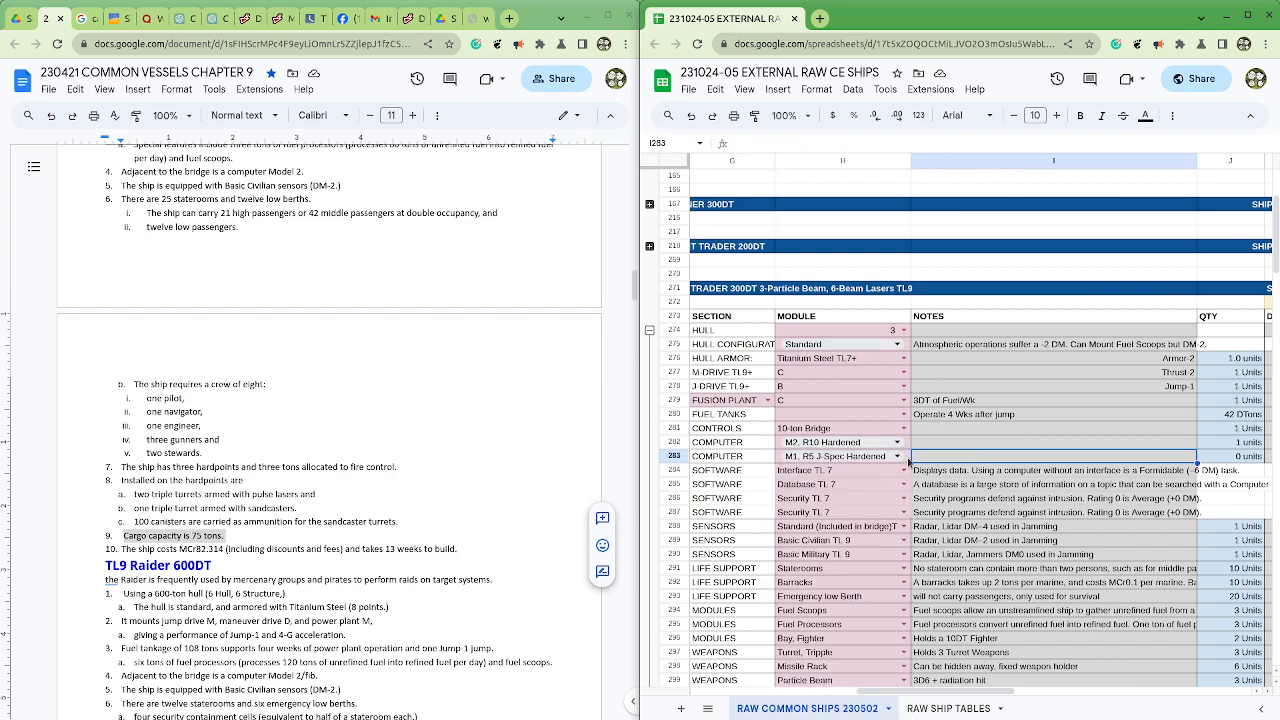
pyautogui.scroll(3, 293, 533)
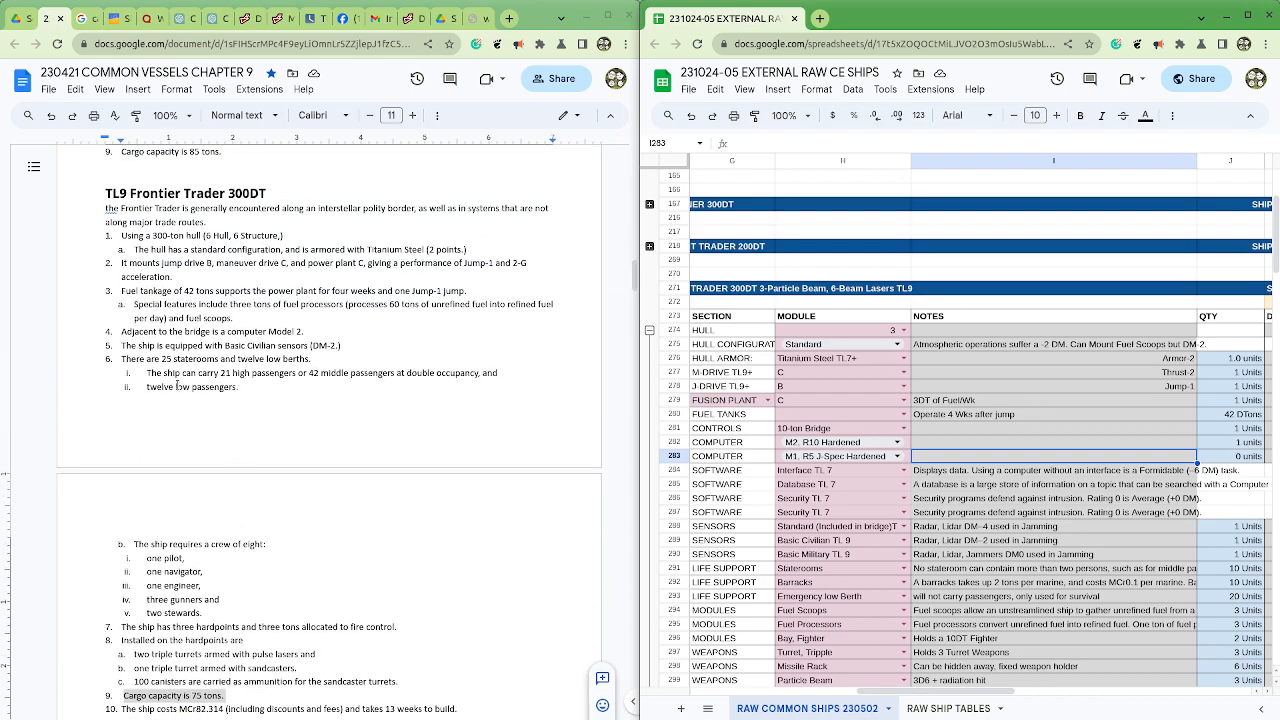
pyautogui.moveTo(158, 331); pyautogui.dragTo(319, 333)
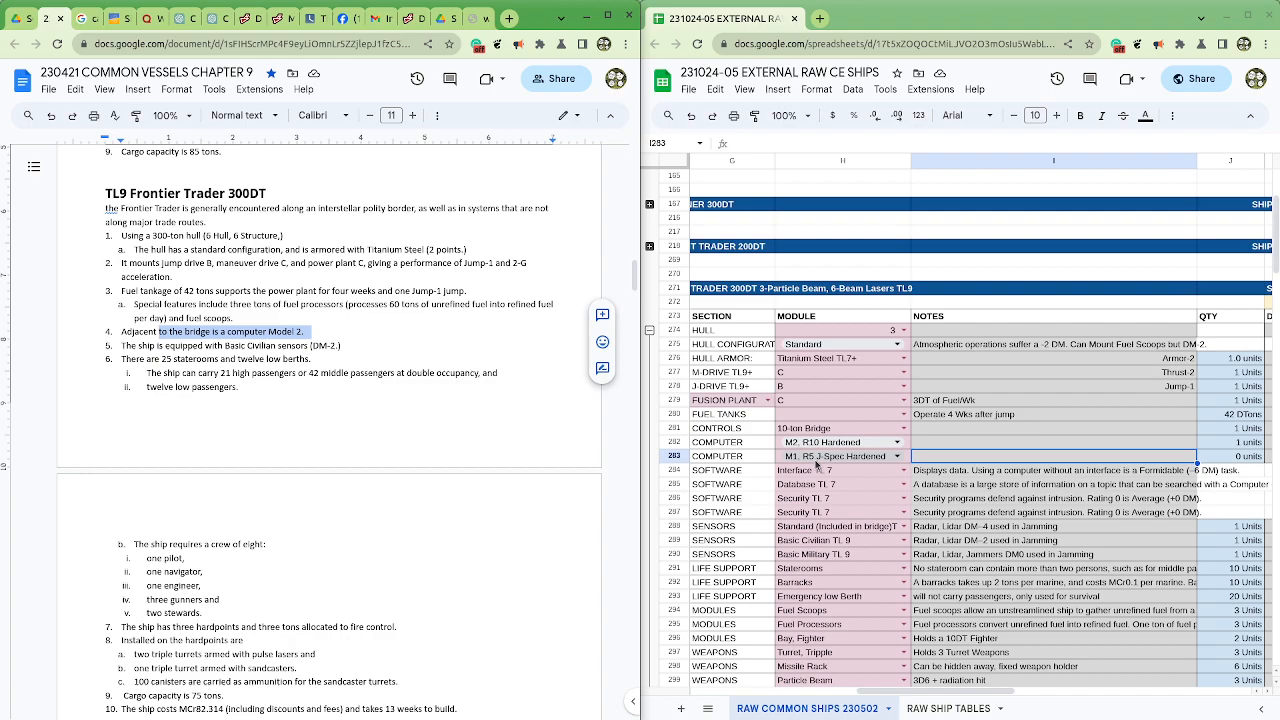
pyautogui.click(1228, 460)
pyautogui.write('1')
pyautogui.click(1224, 500)
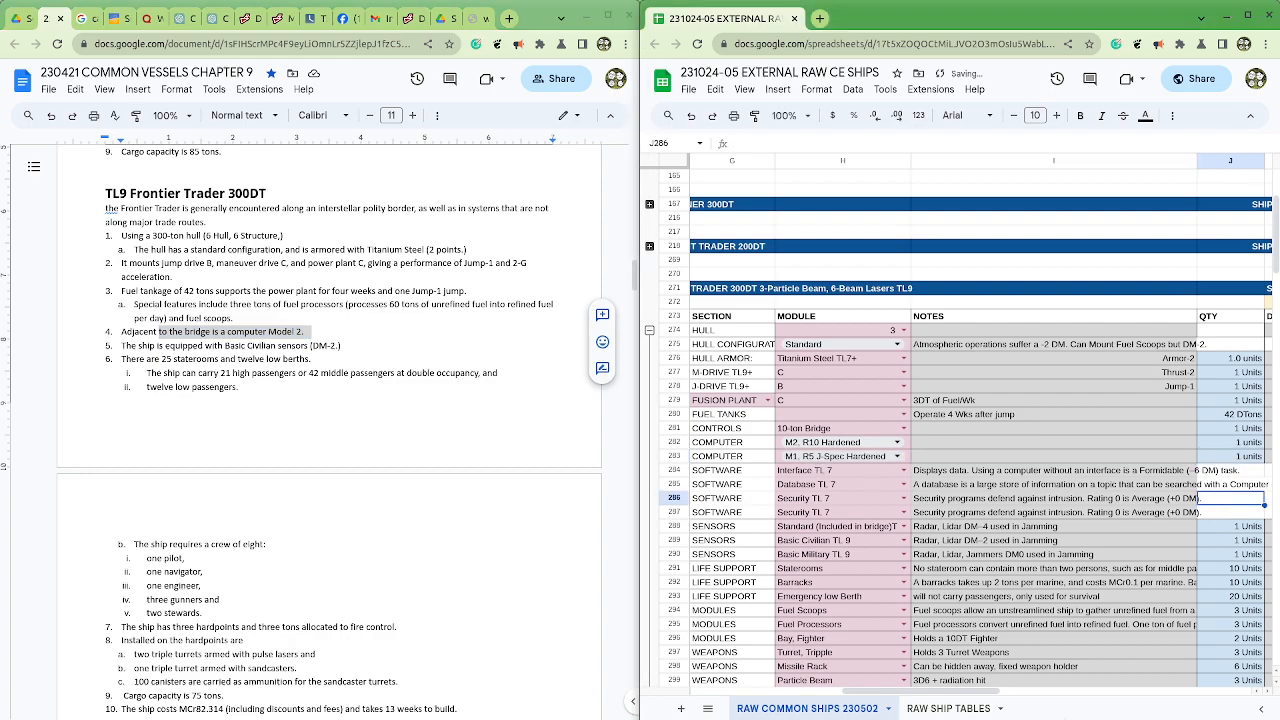
# Step: Maximize the spreadsheet window and copy the FOR MODELING tag from the Merchant Liner in A167 to the Frontier Trader title row in A271
pyautogui.scroll(3, 960, 612)
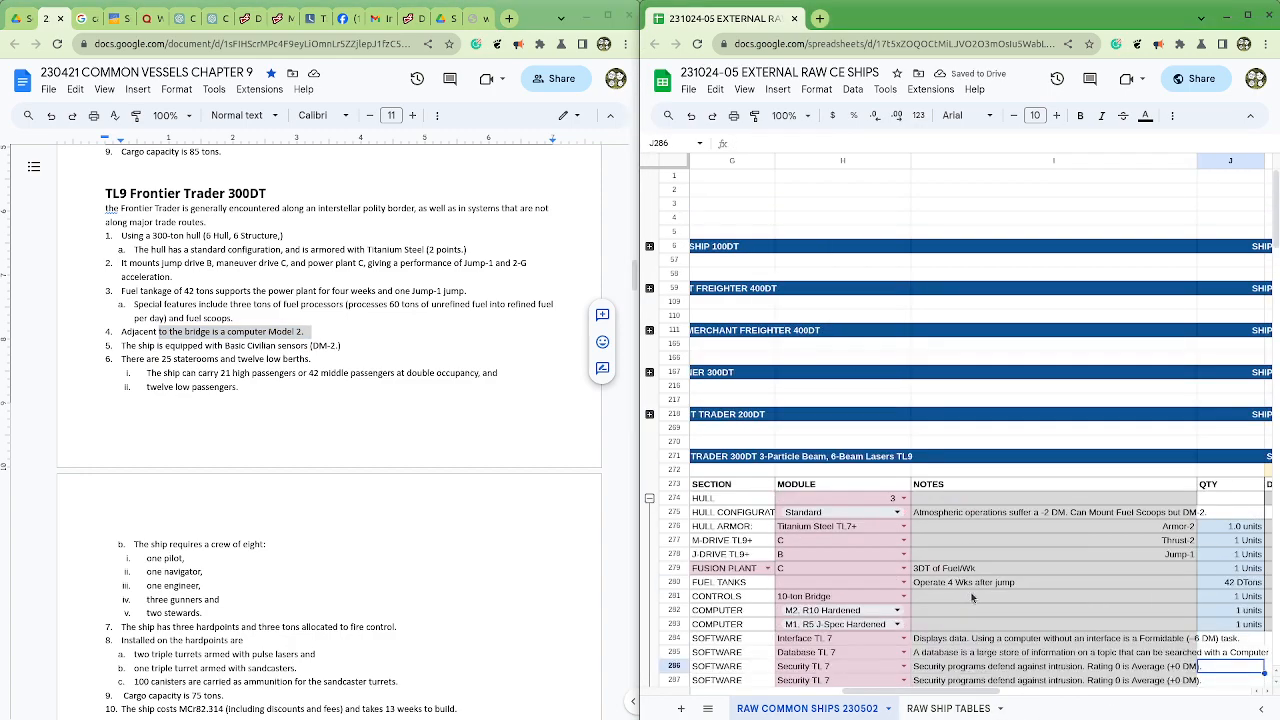
pyautogui.scroll(-1, 962, 592)
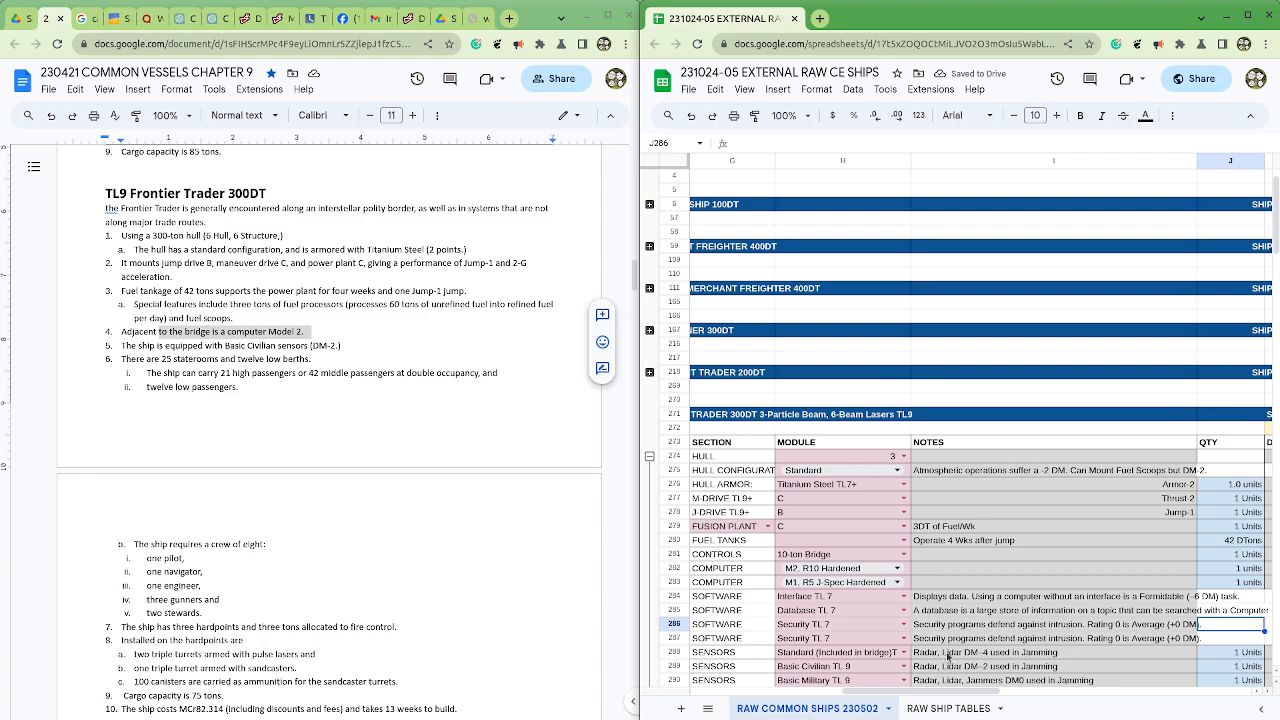
pyautogui.click(1243, 17)
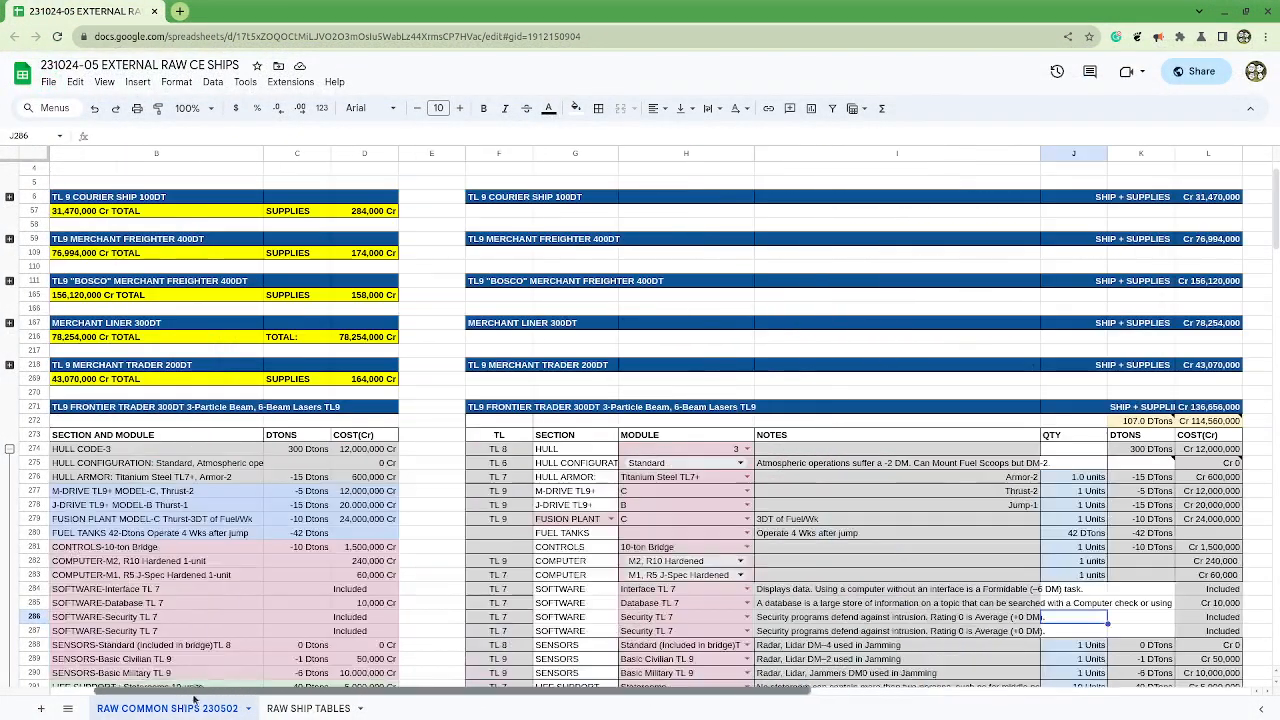
pyautogui.hscroll(-1, 207, 690)
pyautogui.click(9, 323)
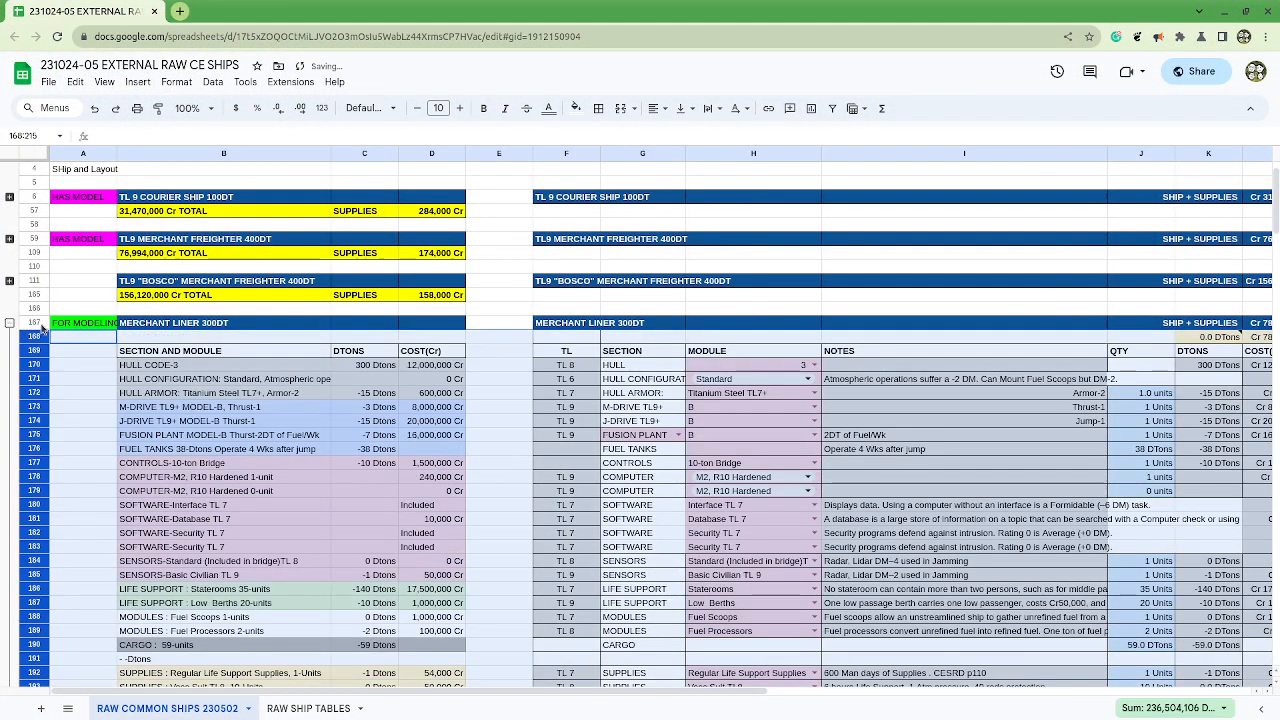
pyautogui.click(9, 323)
pyautogui.click(80, 323)
pyautogui.click(85, 407)
pyautogui.hotkey('ctrl', 'v')
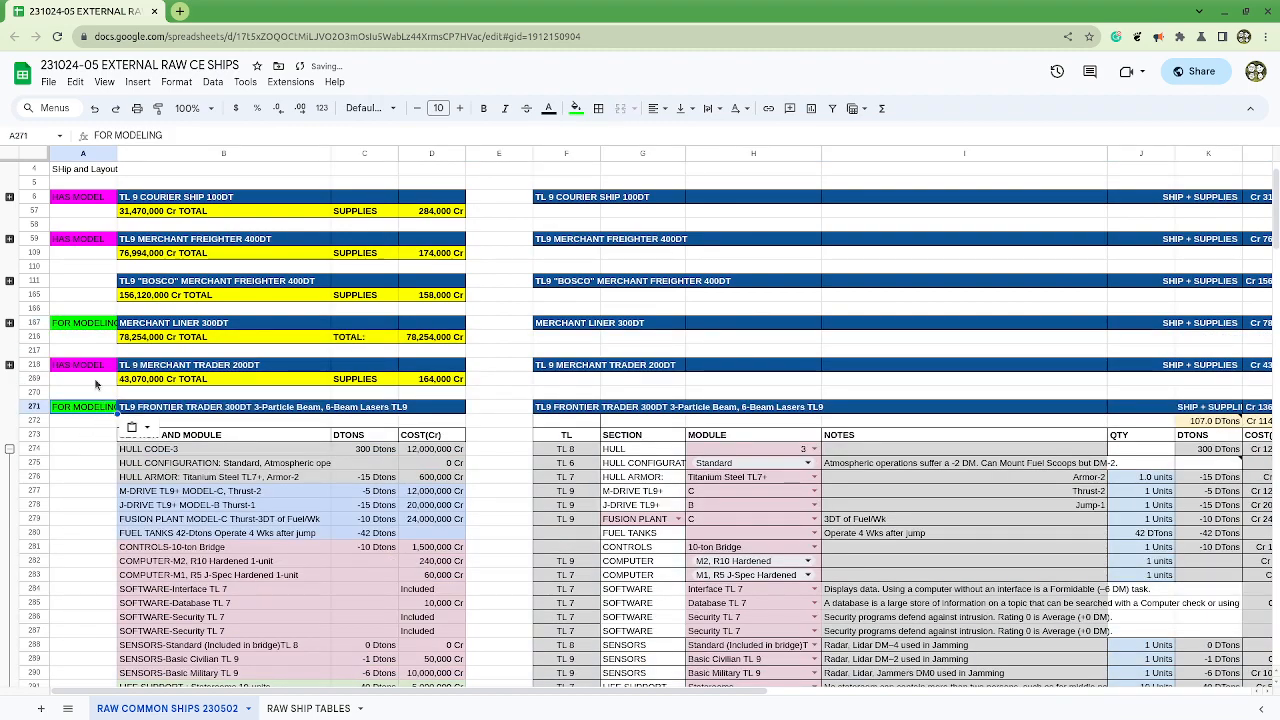
# Step: Expand the Merchant Liner 300DT block, set its second computer's quantity in J179 to 1, and collapse the block again
pyautogui.click(9, 323)
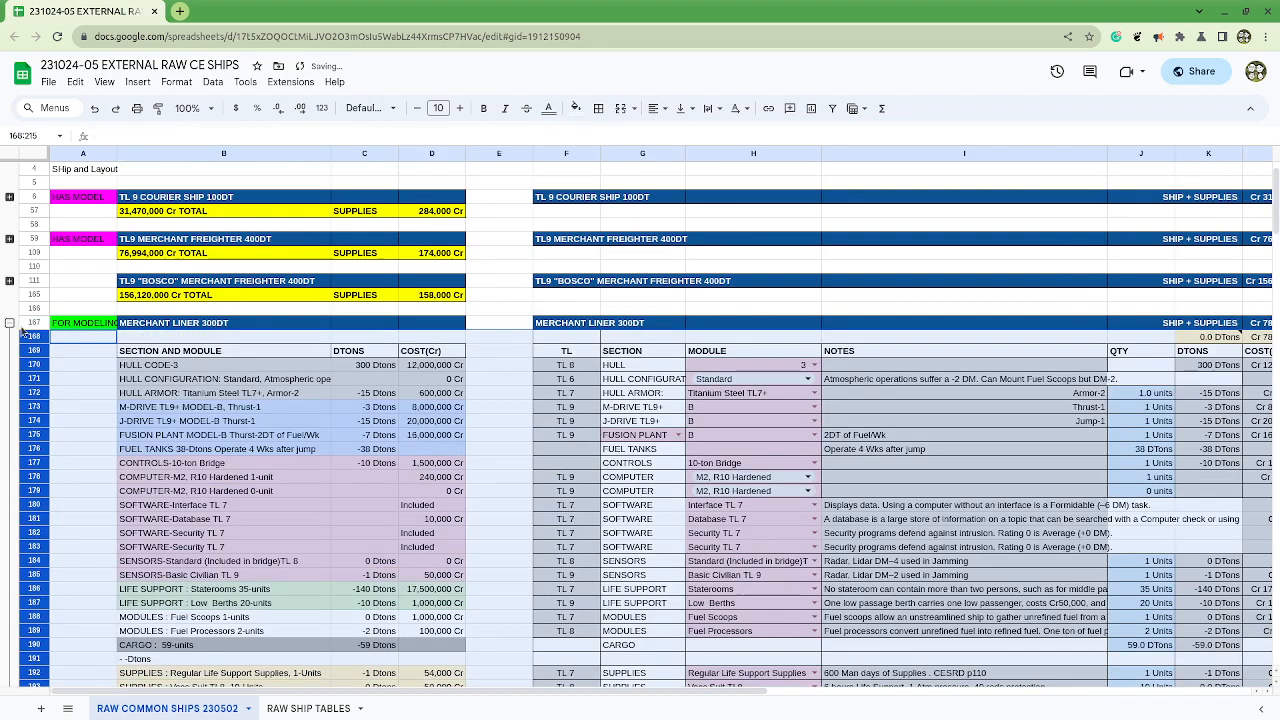
pyautogui.click(1138, 490)
pyautogui.write('1')
pyautogui.press('Return')
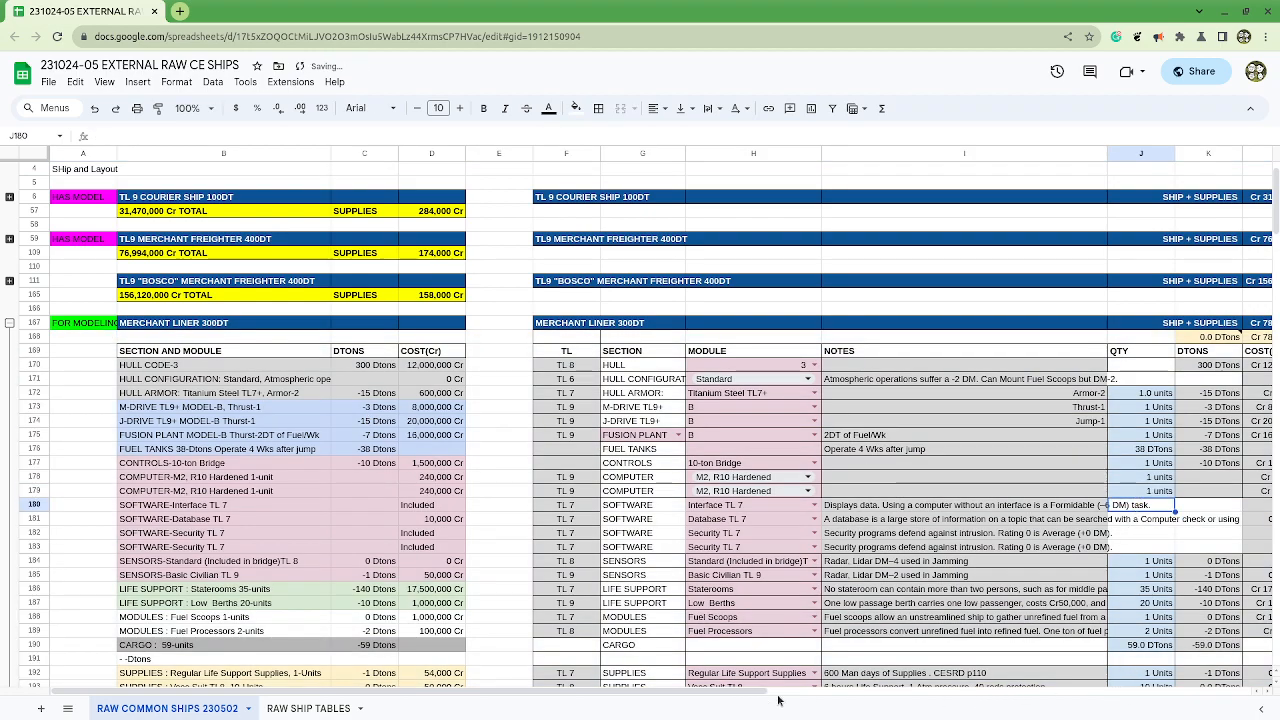
pyautogui.click(1200, 480)
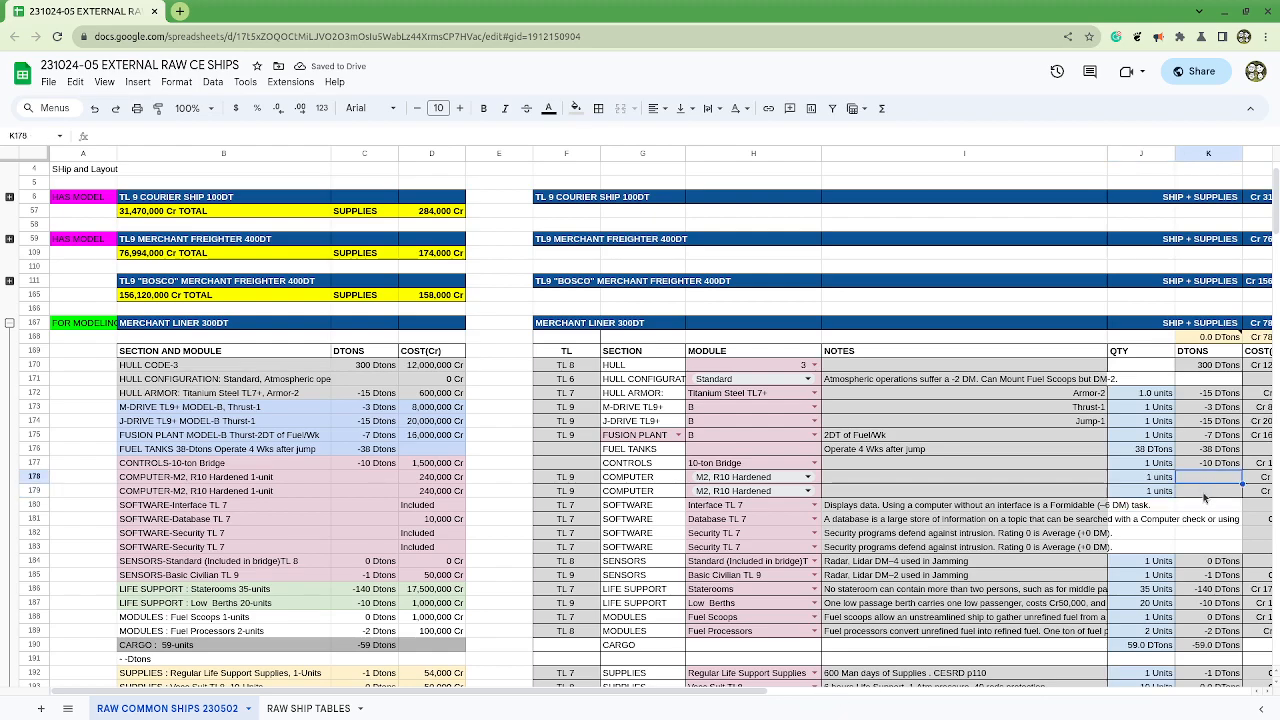
pyautogui.moveTo(750, 692); pyautogui.dragTo(715, 706)
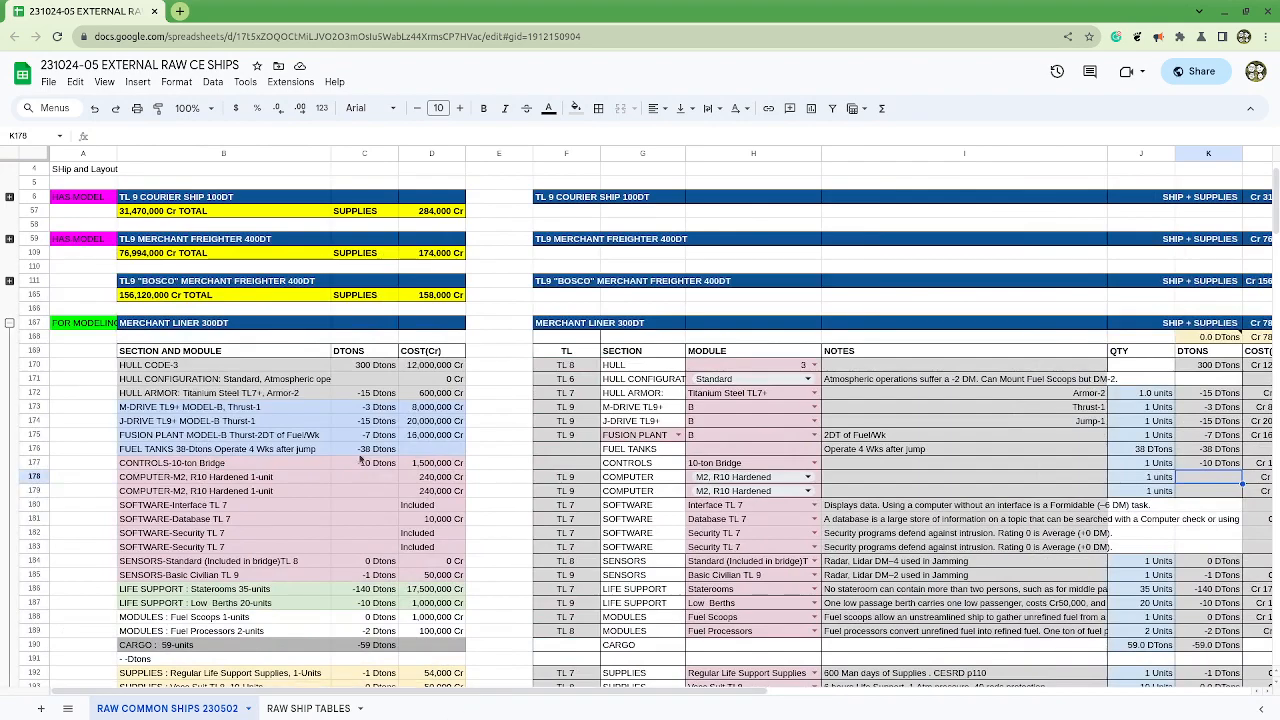
pyautogui.click(9, 322)
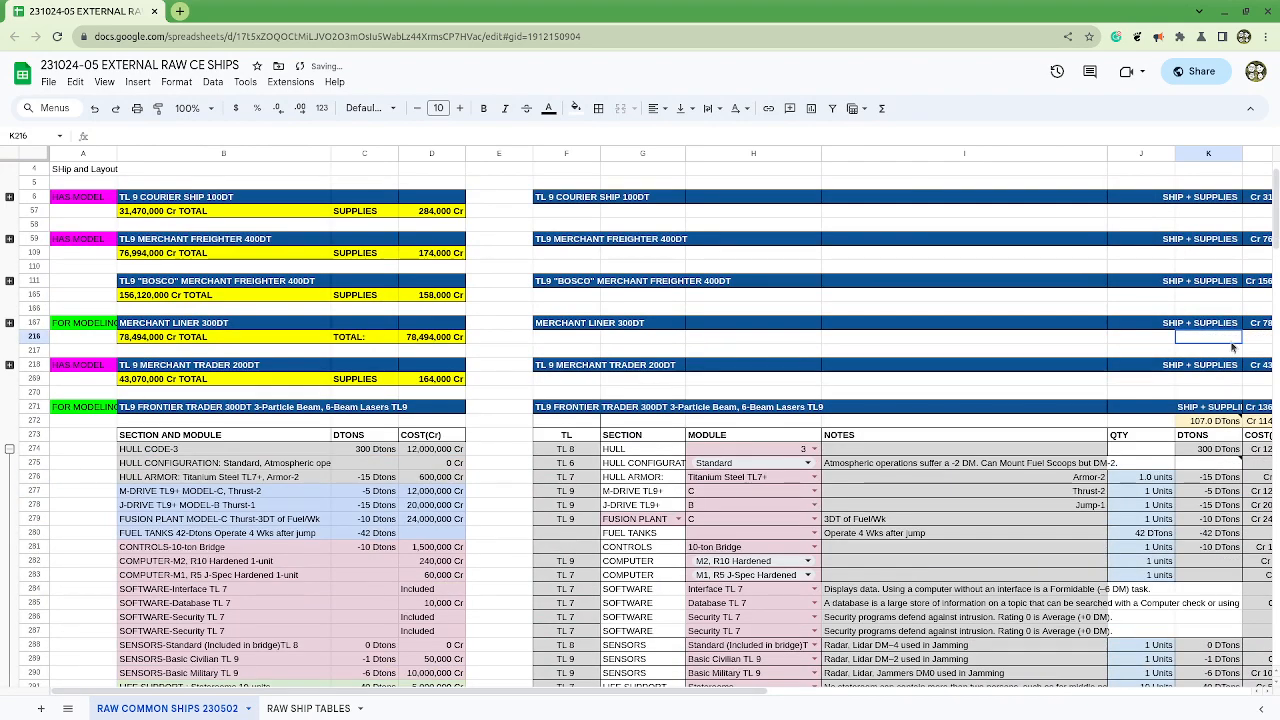
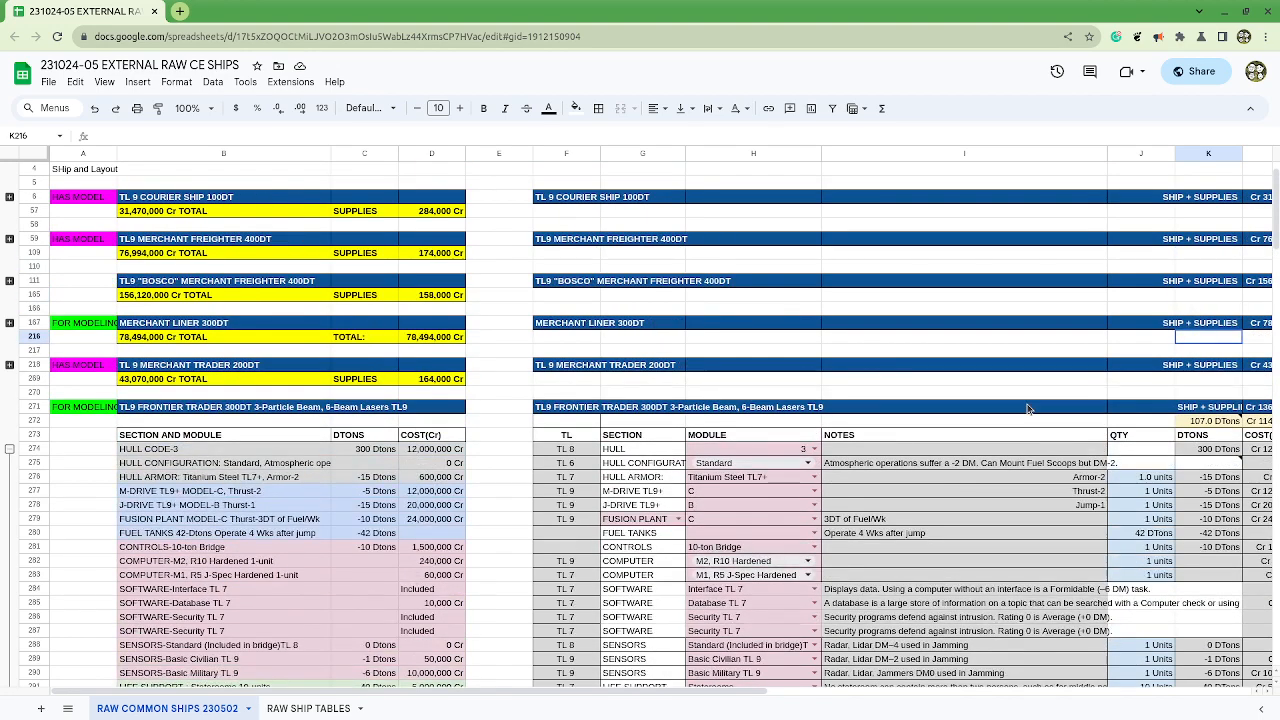
# Step: Try removing the row grouping from the Frontier Trader 300DT block, rows 275 to 334
pyautogui.click(9, 449)
pyautogui.click(9, 449)
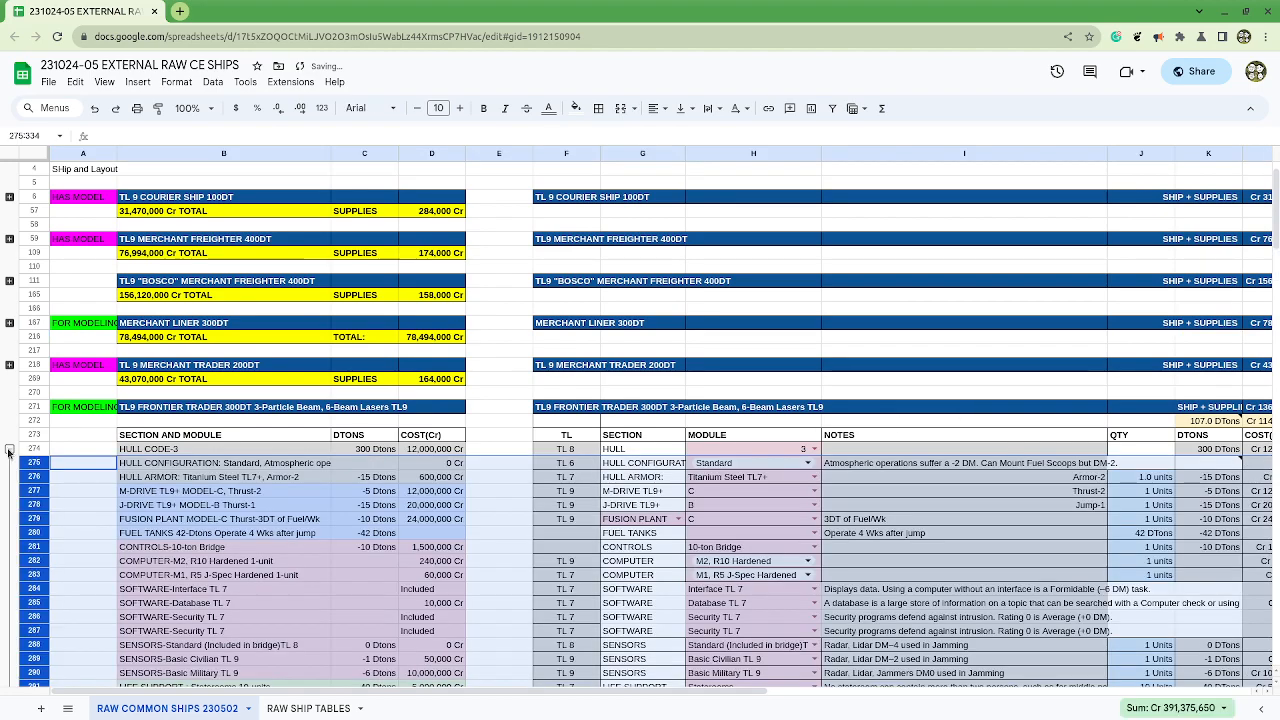
pyautogui.rightClick(9, 451)
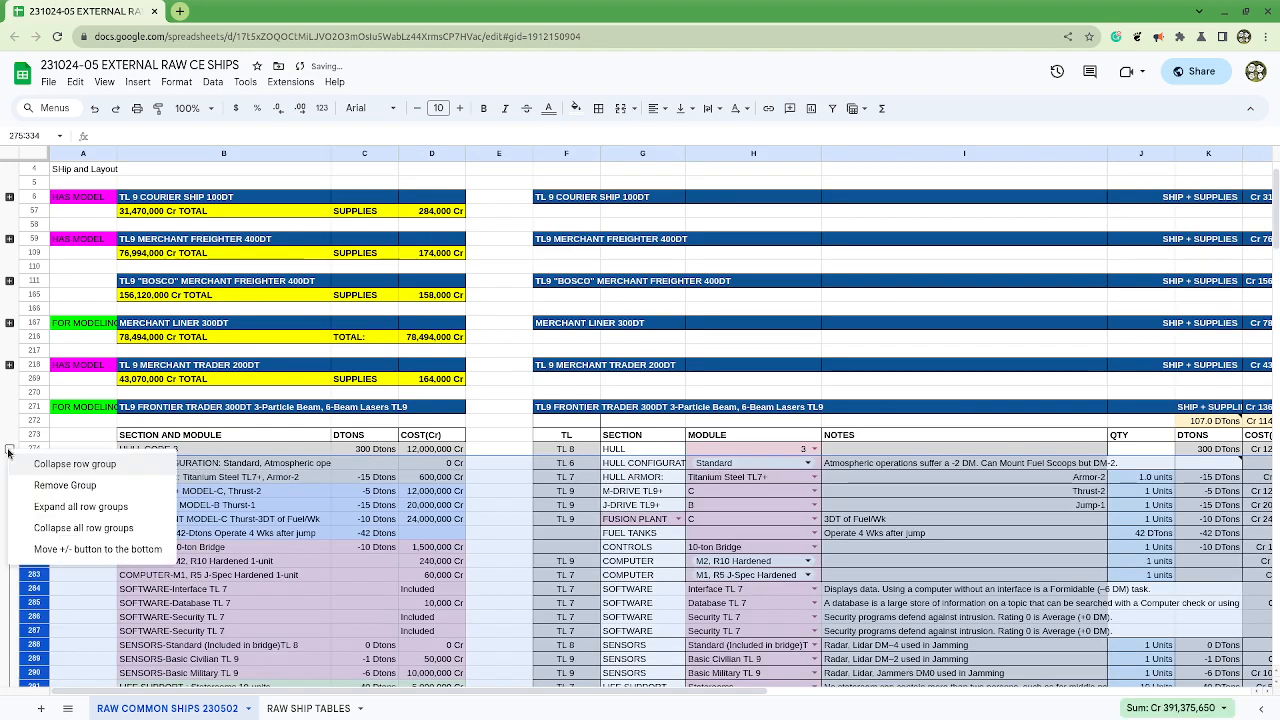
pyautogui.click(41, 486)
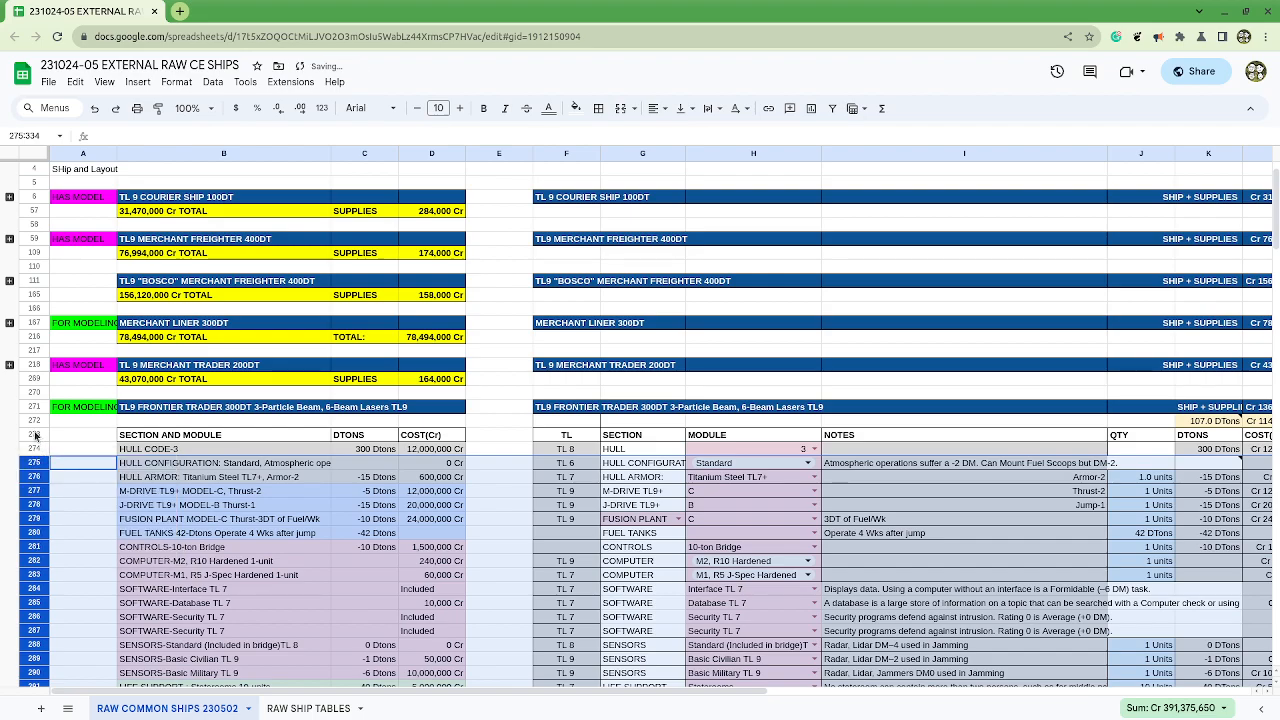
# Step: Examine the Frontier Trader block from its title row down to the leftover rows between its total and the Patrol Frigate
pyautogui.click(30, 407)
pyautogui.scroll(-10, 242, 490)
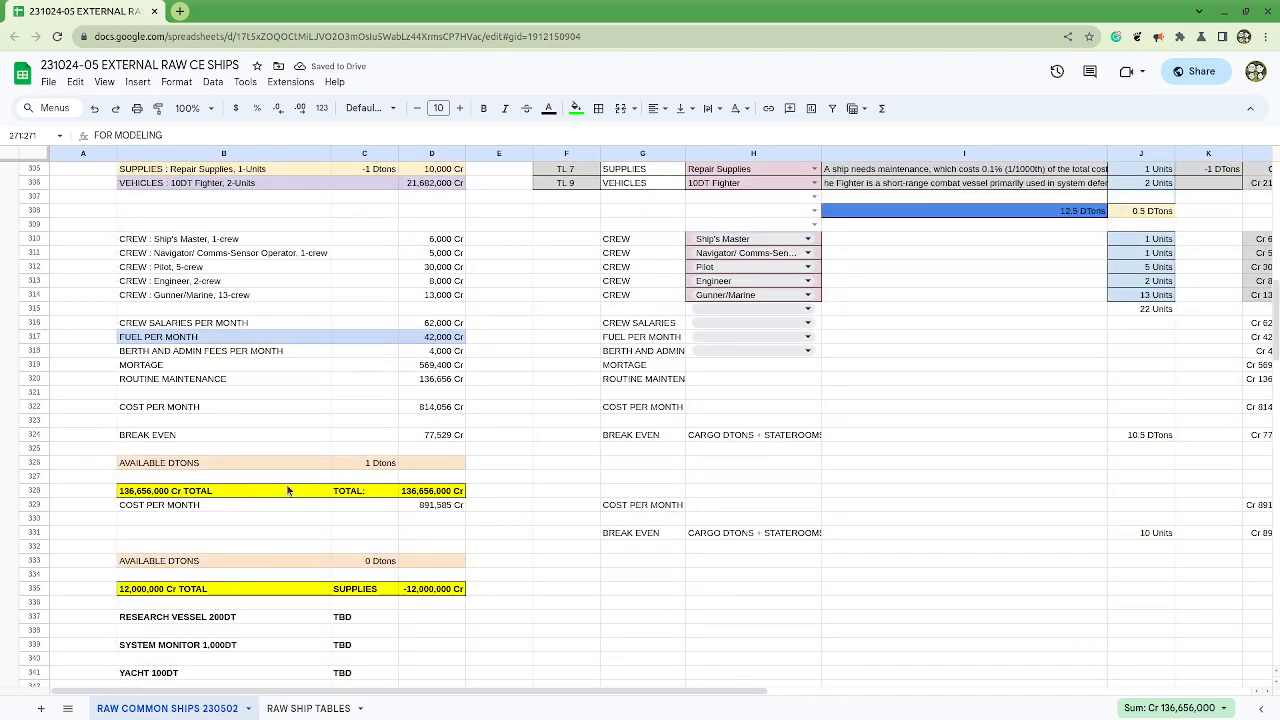
pyautogui.scroll(-4, 288, 494)
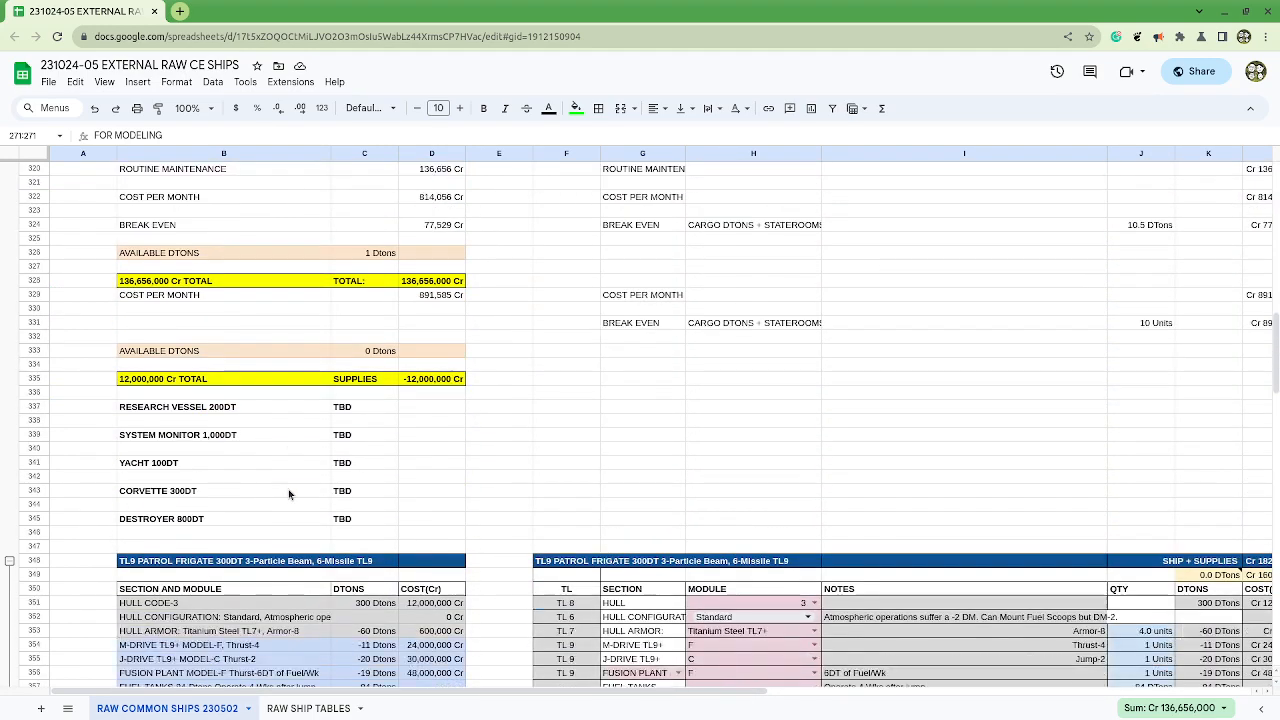
pyautogui.scroll(3, 288, 489)
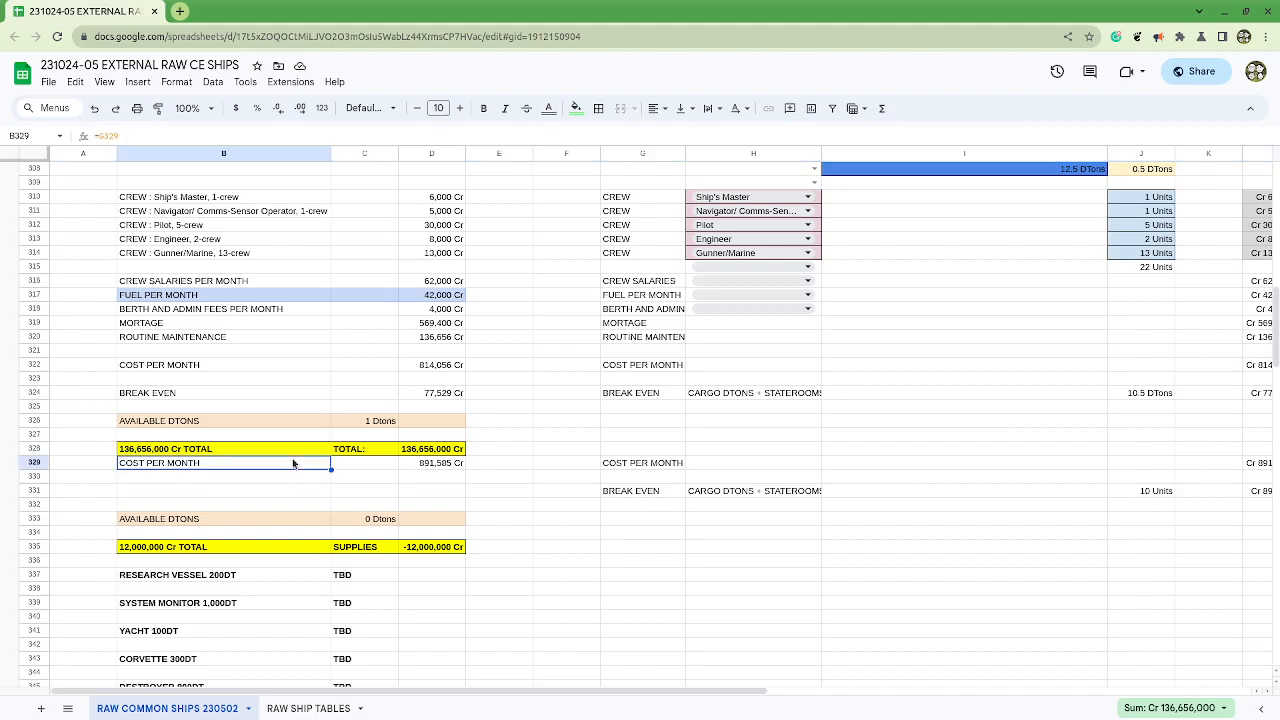
pyautogui.click(287, 477)
pyautogui.scroll(-3, 287, 477)
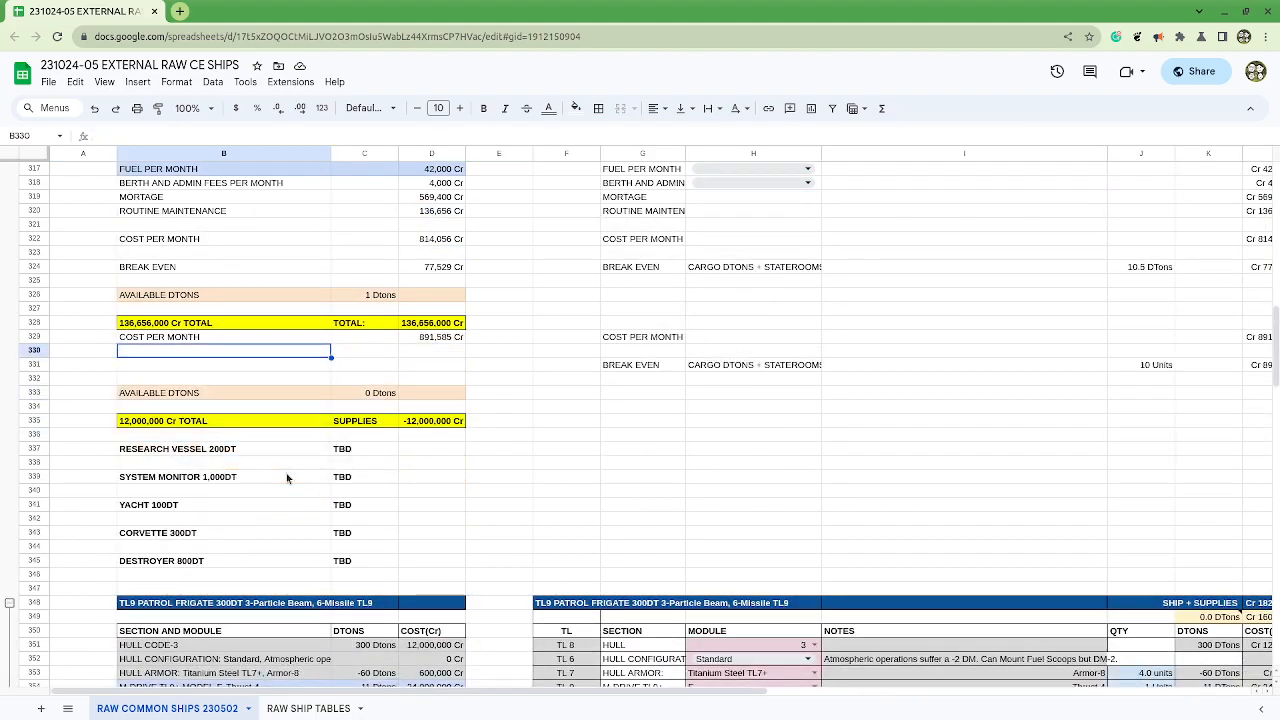
pyautogui.scroll(5, 295, 470)
pyautogui.scroll(-6, 299, 479)
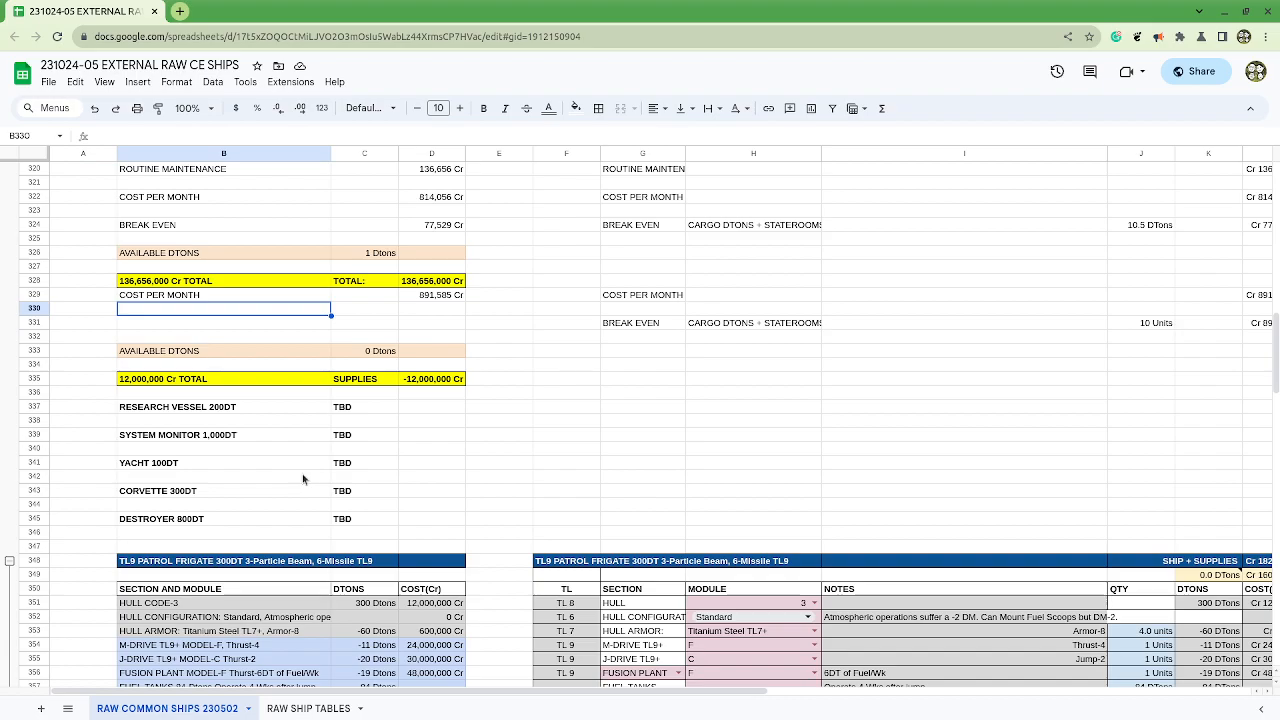
pyautogui.scroll(15, 303, 479)
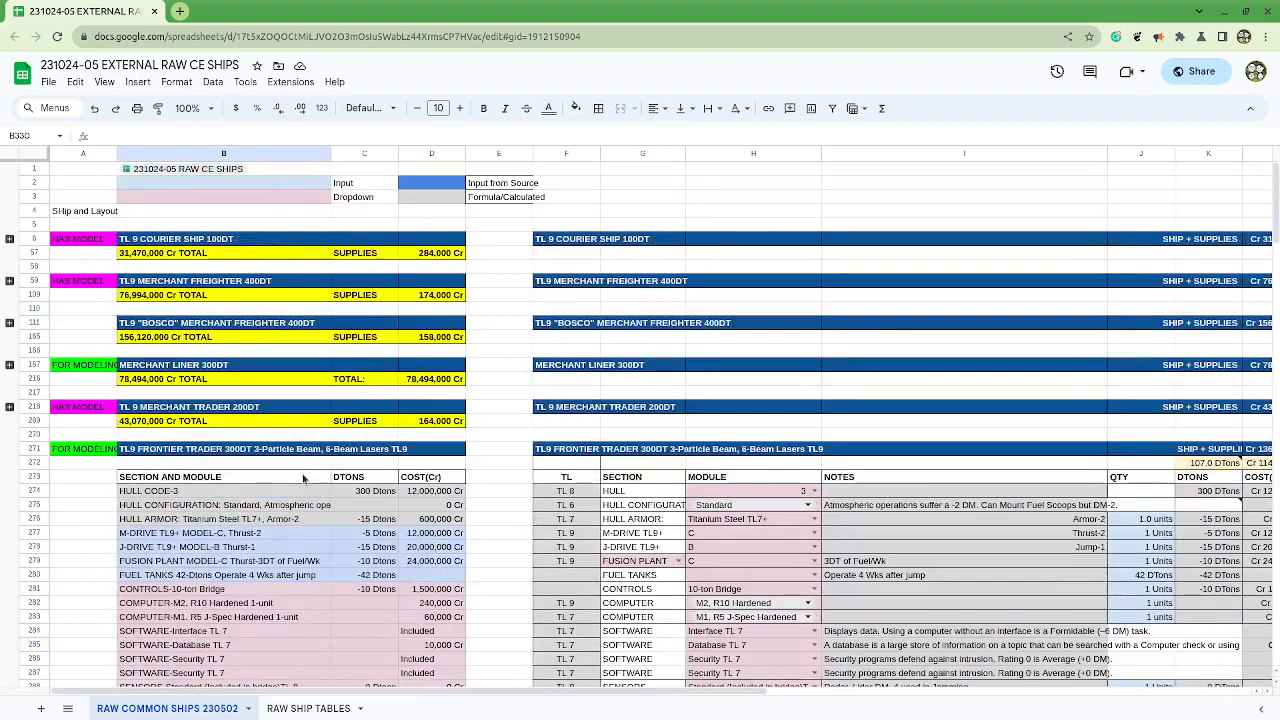
pyautogui.scroll(-5, 303, 479)
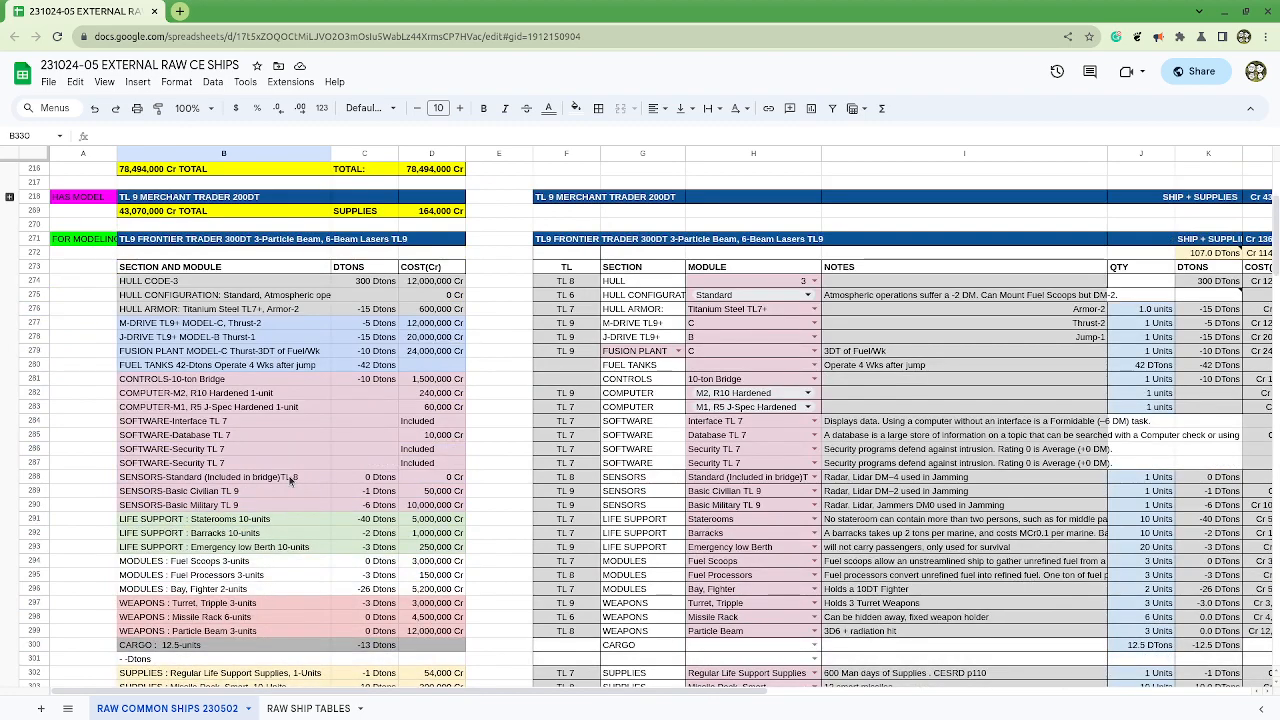
# Step: Undo the stray FOR MODELING paste in B330, the row group removal and the Frontier Trader block's last collapse and expand
pyautogui.write('FOR MODELING')
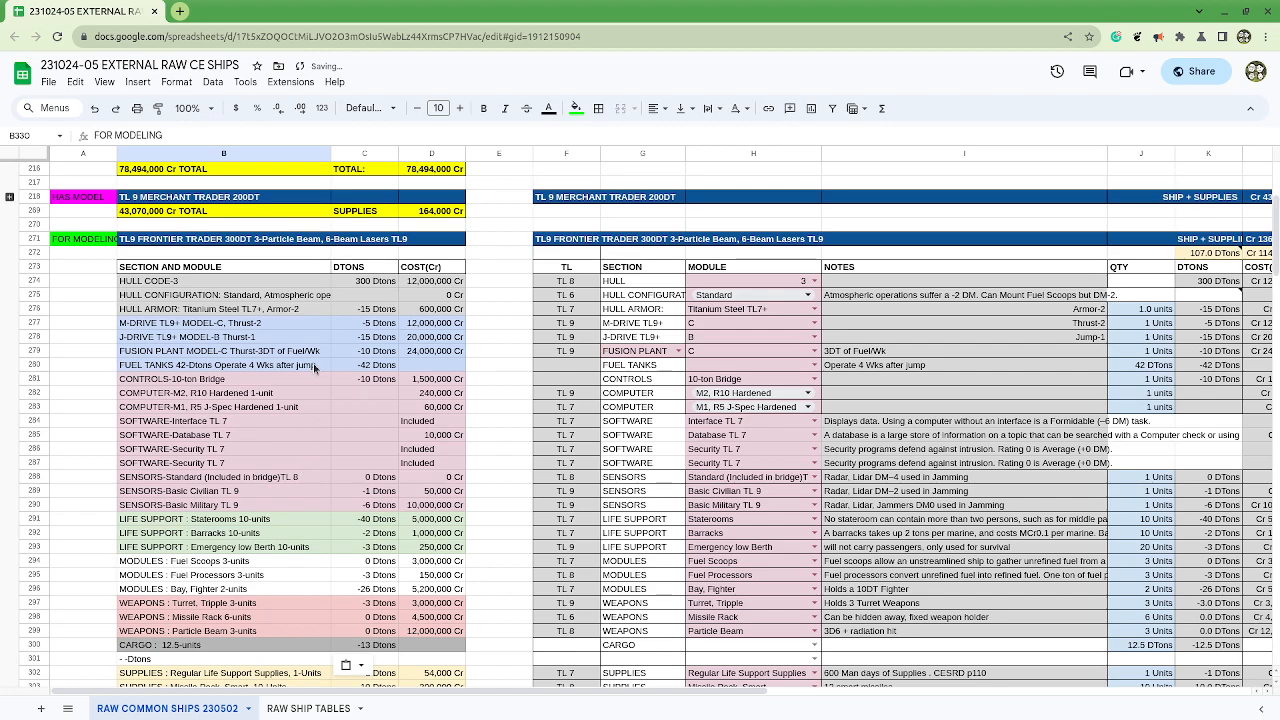
pyautogui.click(97, 108)
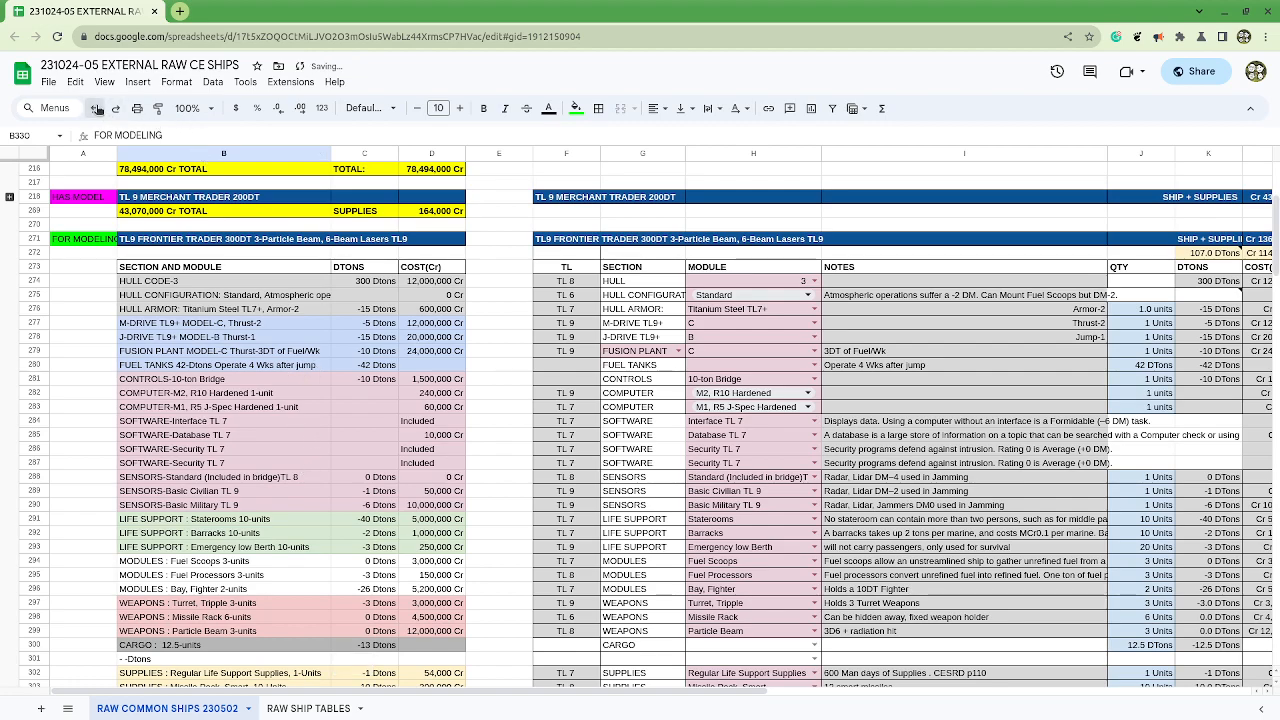
pyautogui.click(97, 108)
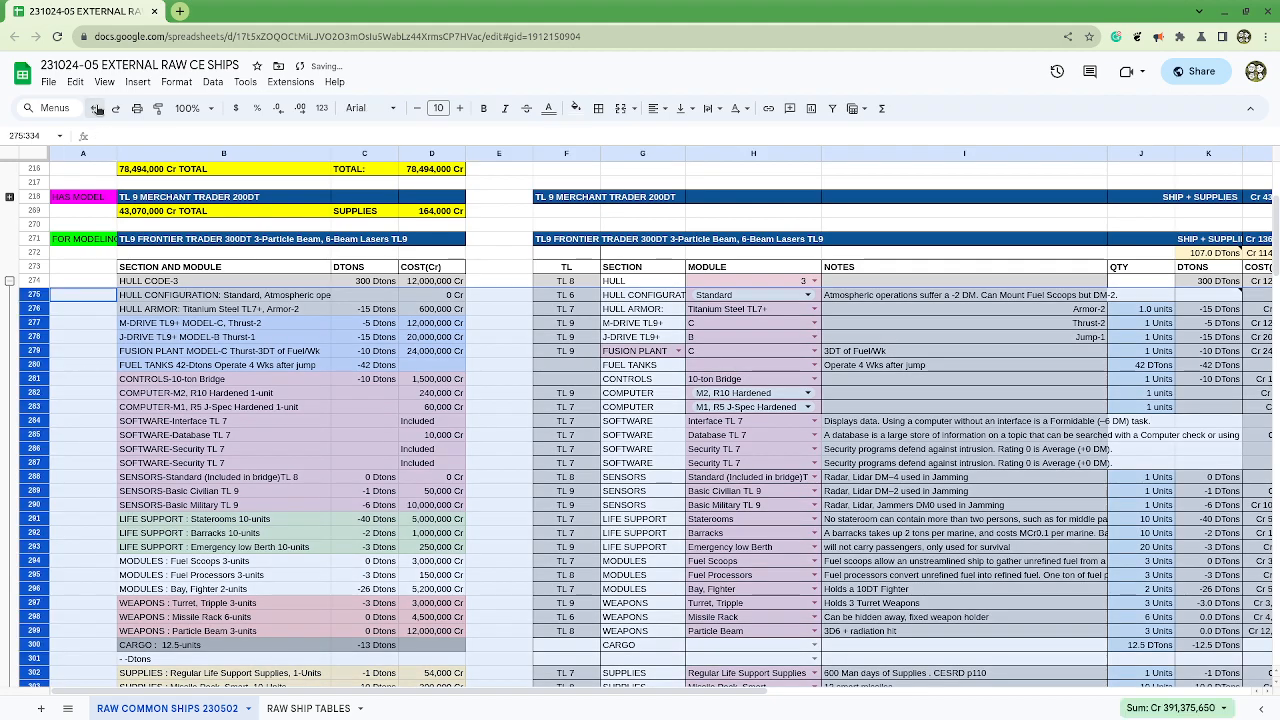
pyautogui.click(97, 108)
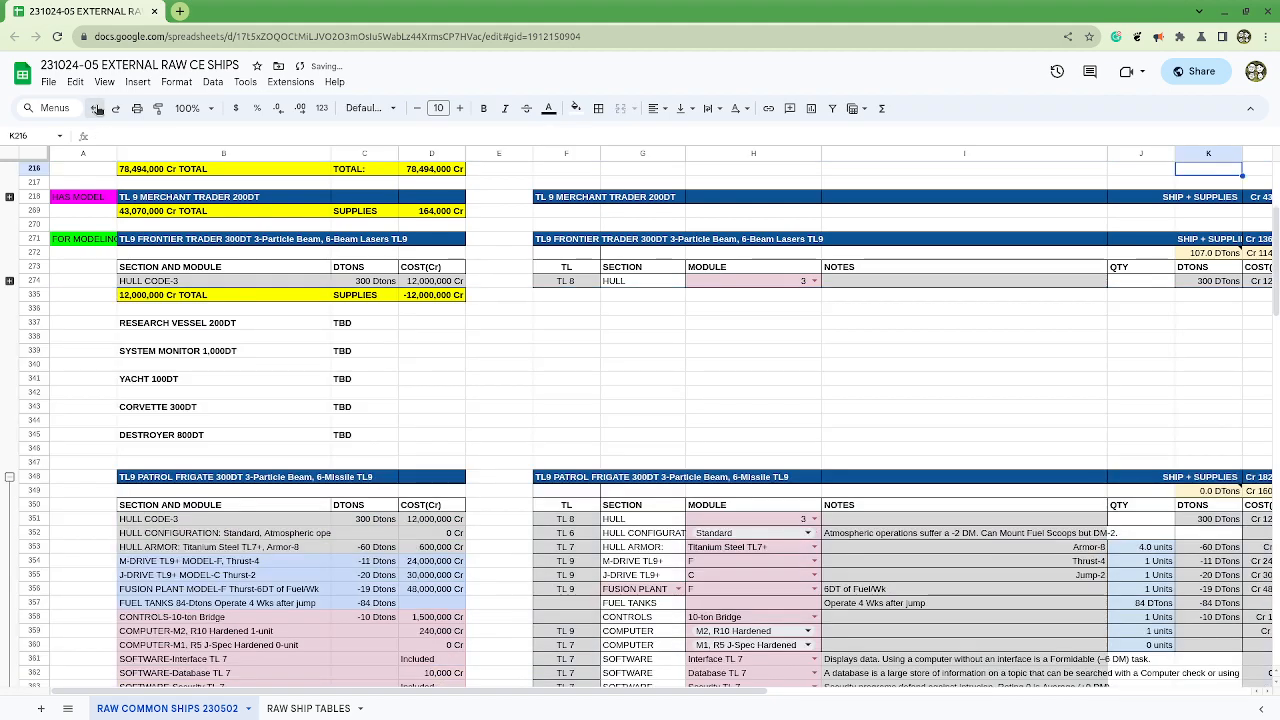
pyautogui.click(97, 108)
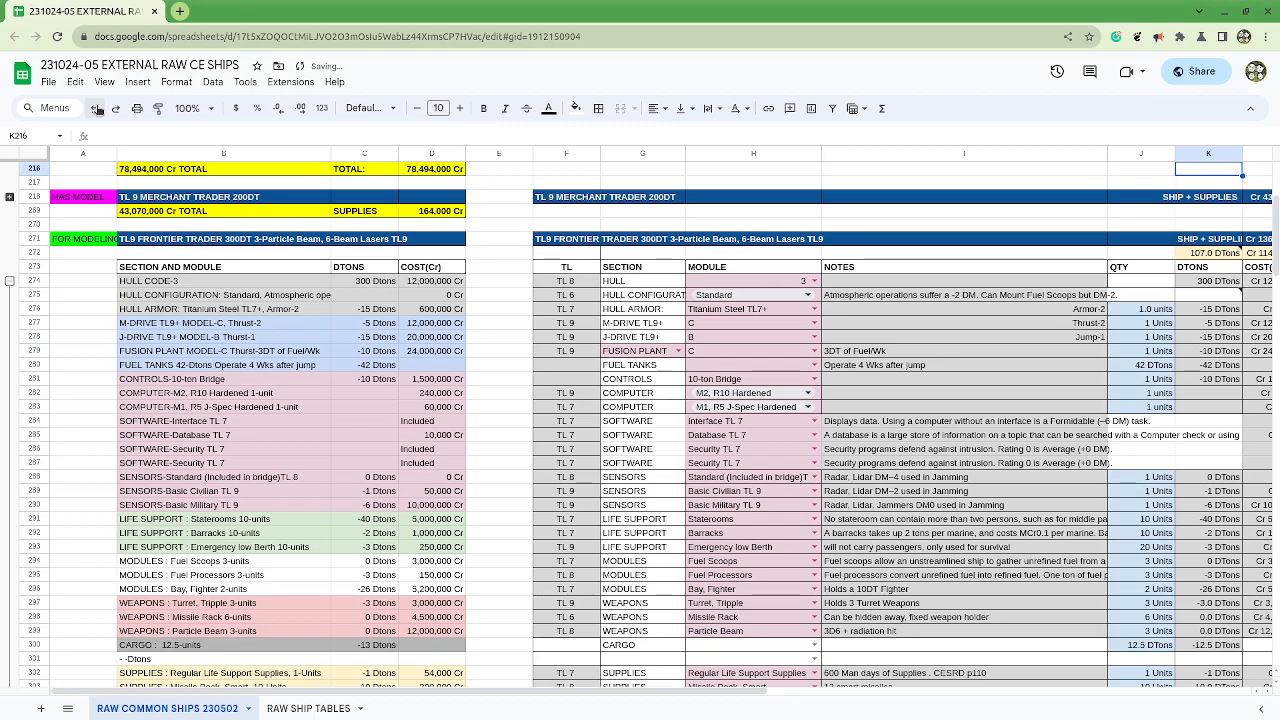
# Step: Undo the Merchant Liner's second computer quantity change in J179 and the FOR MODELING tag pasted in A271
pyautogui.scroll(-9, 154, 394)
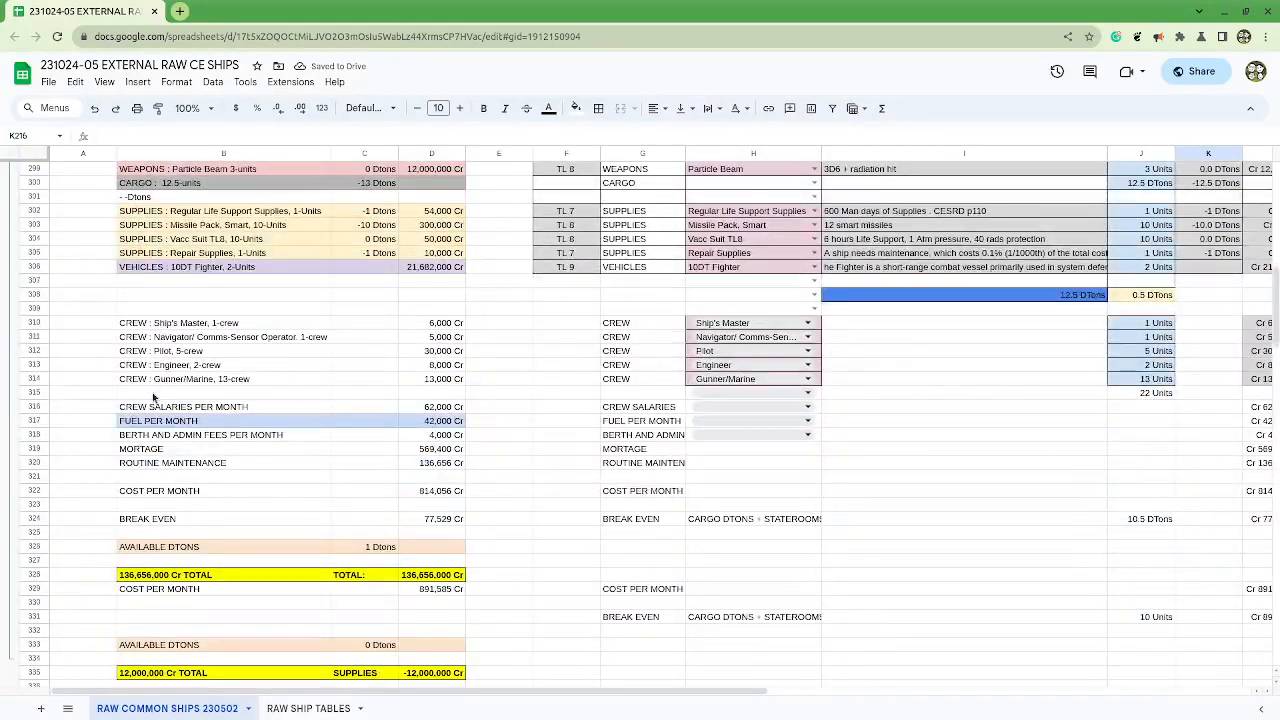
pyautogui.scroll(5, 155, 395)
pyautogui.scroll(4, 154, 394)
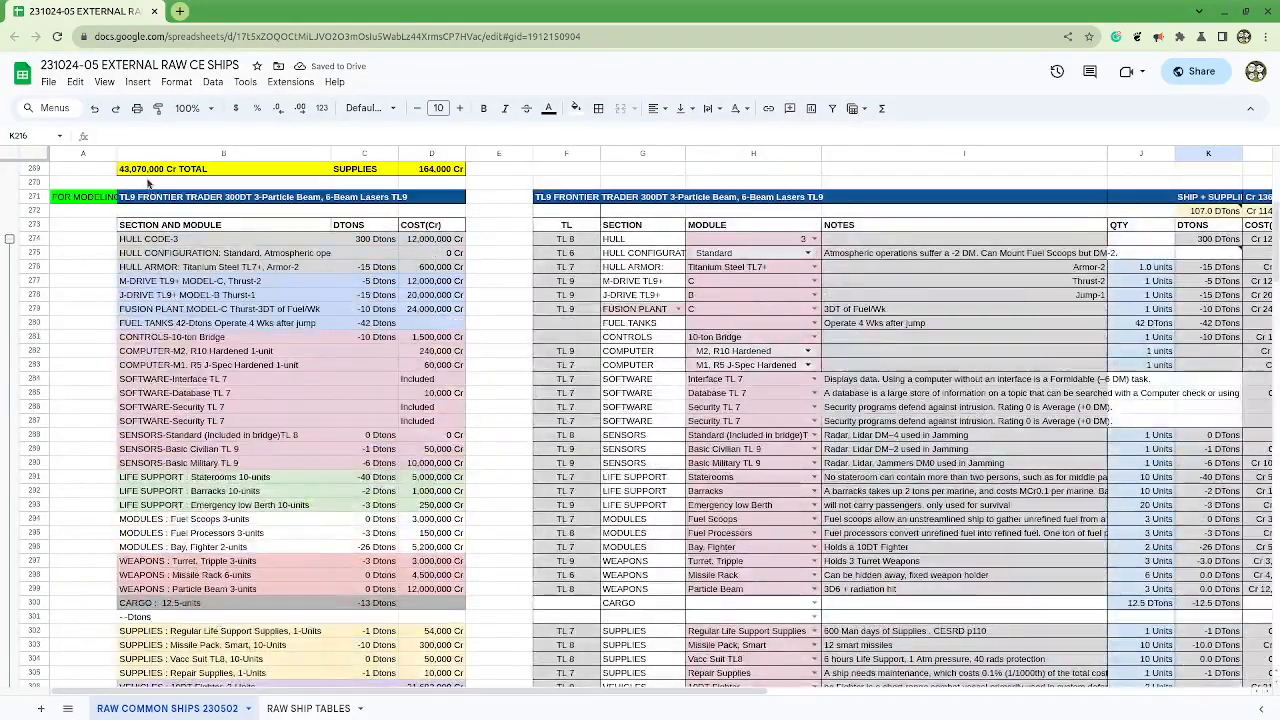
pyautogui.click(98, 110)
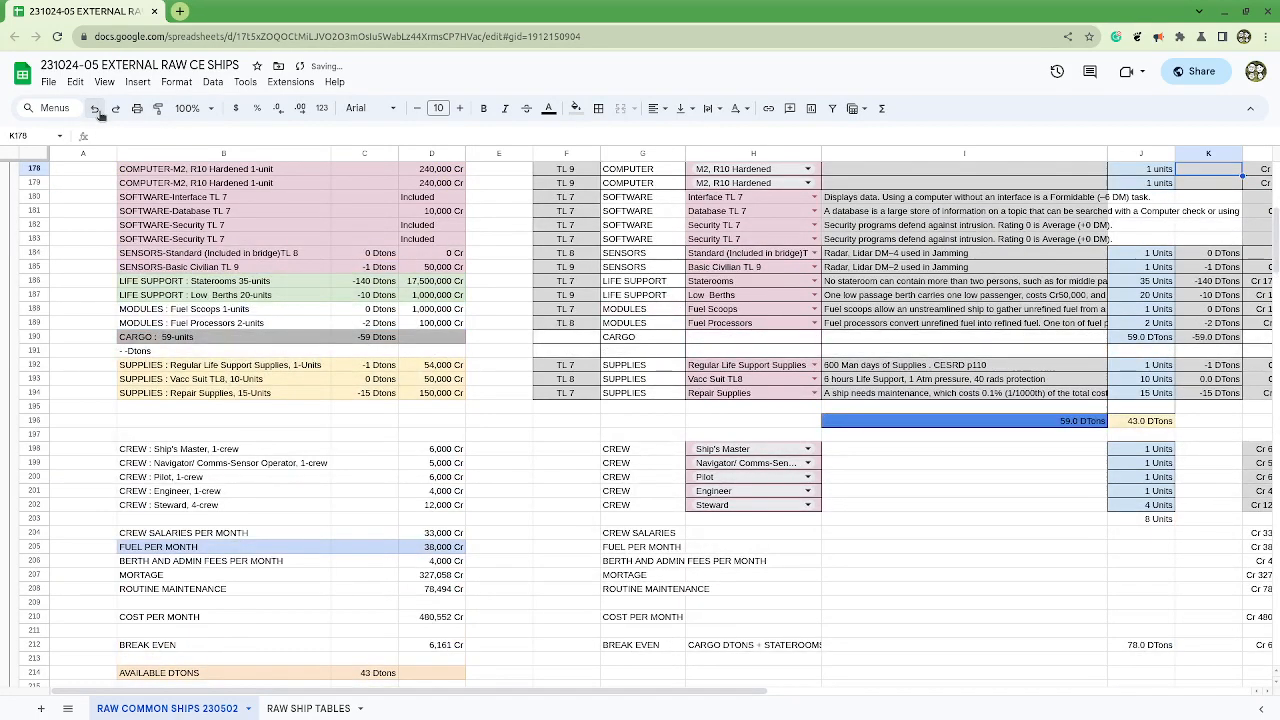
pyautogui.click(98, 110)
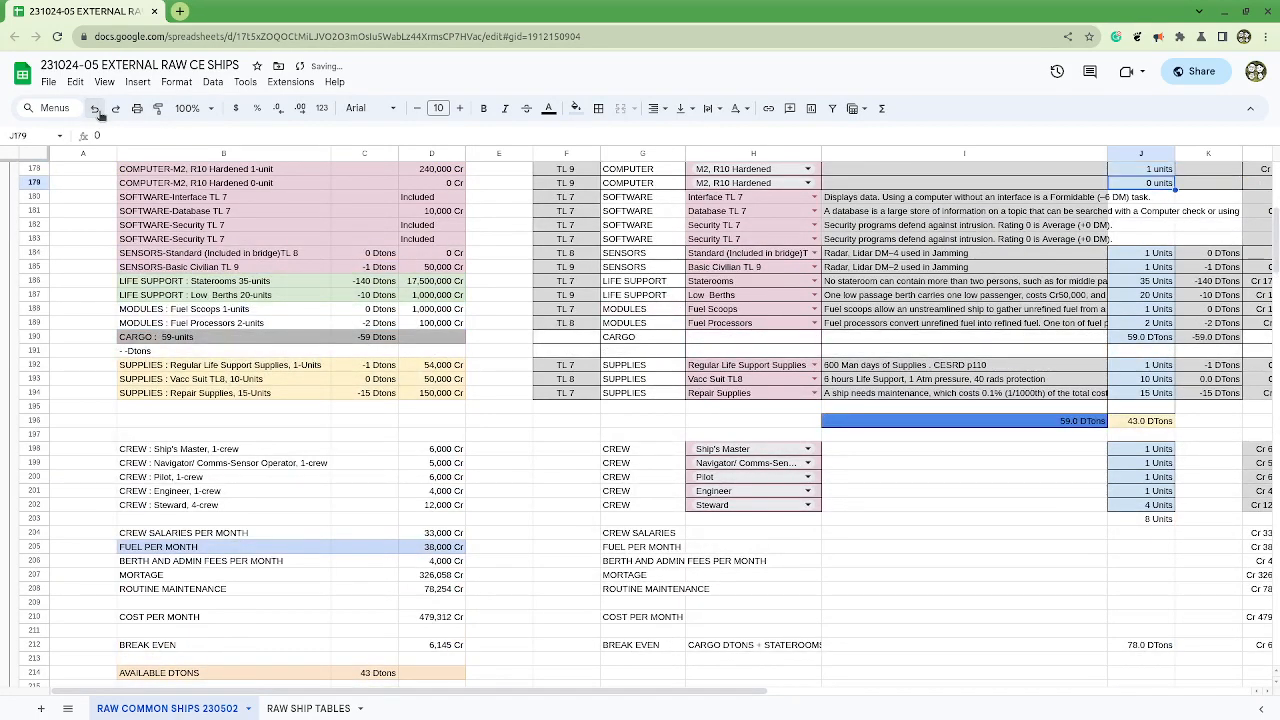
pyautogui.click(98, 110)
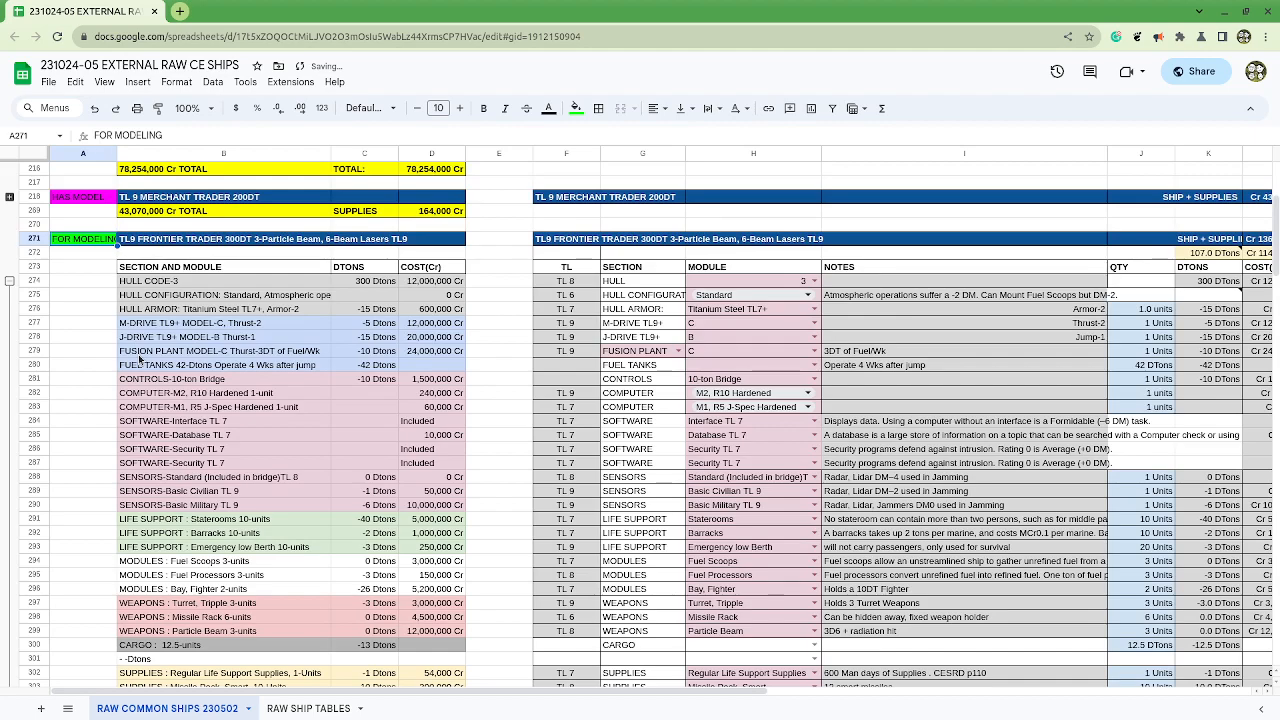
pyautogui.click(103, 110)
pyautogui.click(98, 110)
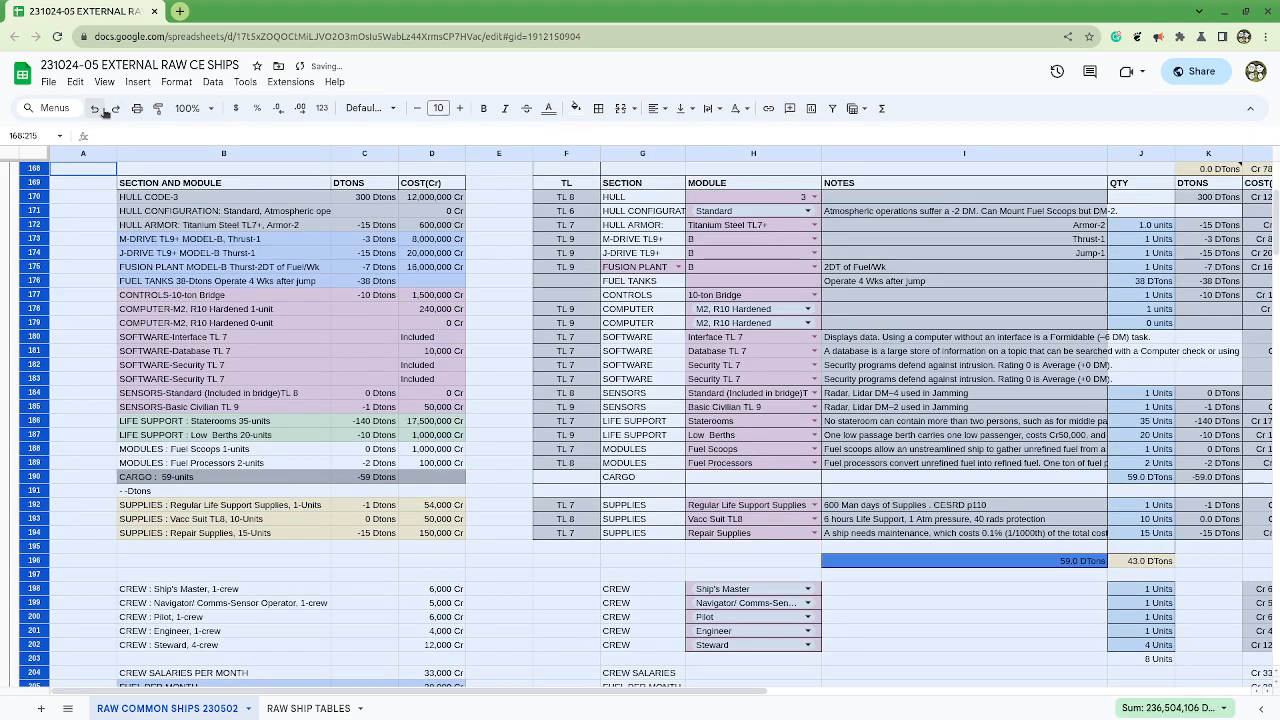
# Step: Restore the spreadsheet window to its smaller size beside the chapter 9 document and collapse the Merchant Liner 300DT block
pyautogui.scroll(-3, 147, 456)
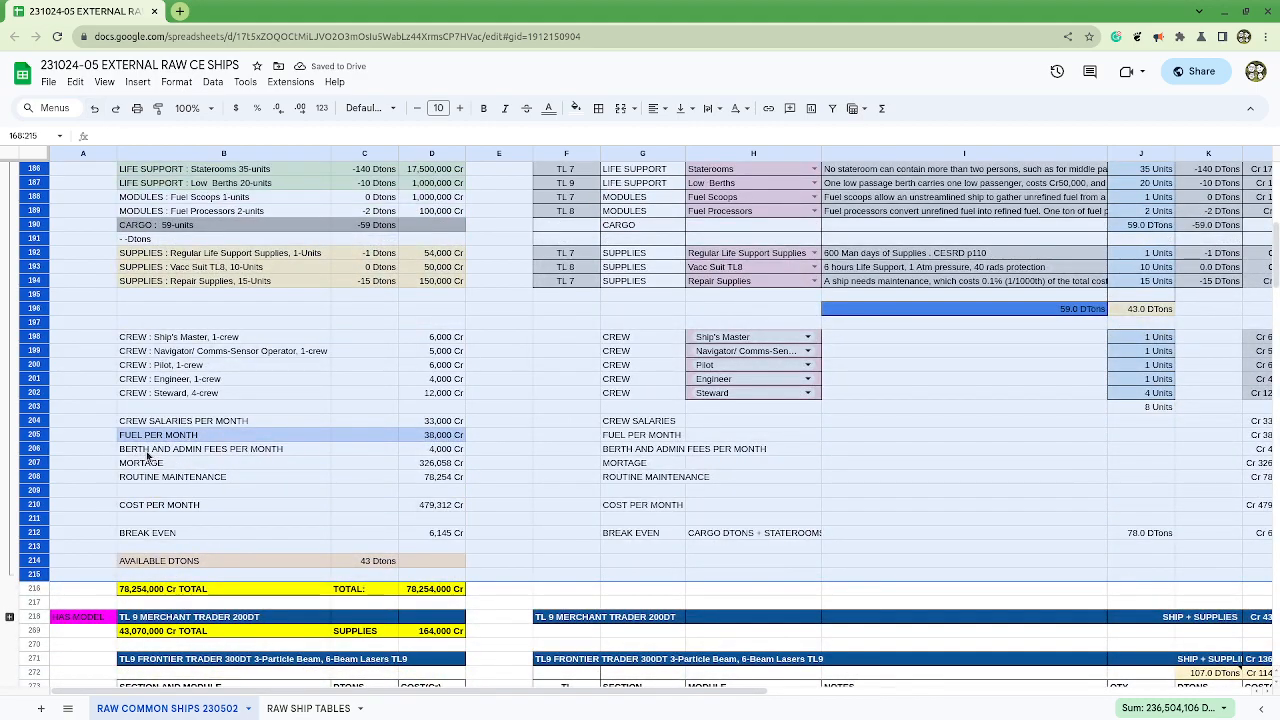
pyautogui.scroll(6, 147, 456)
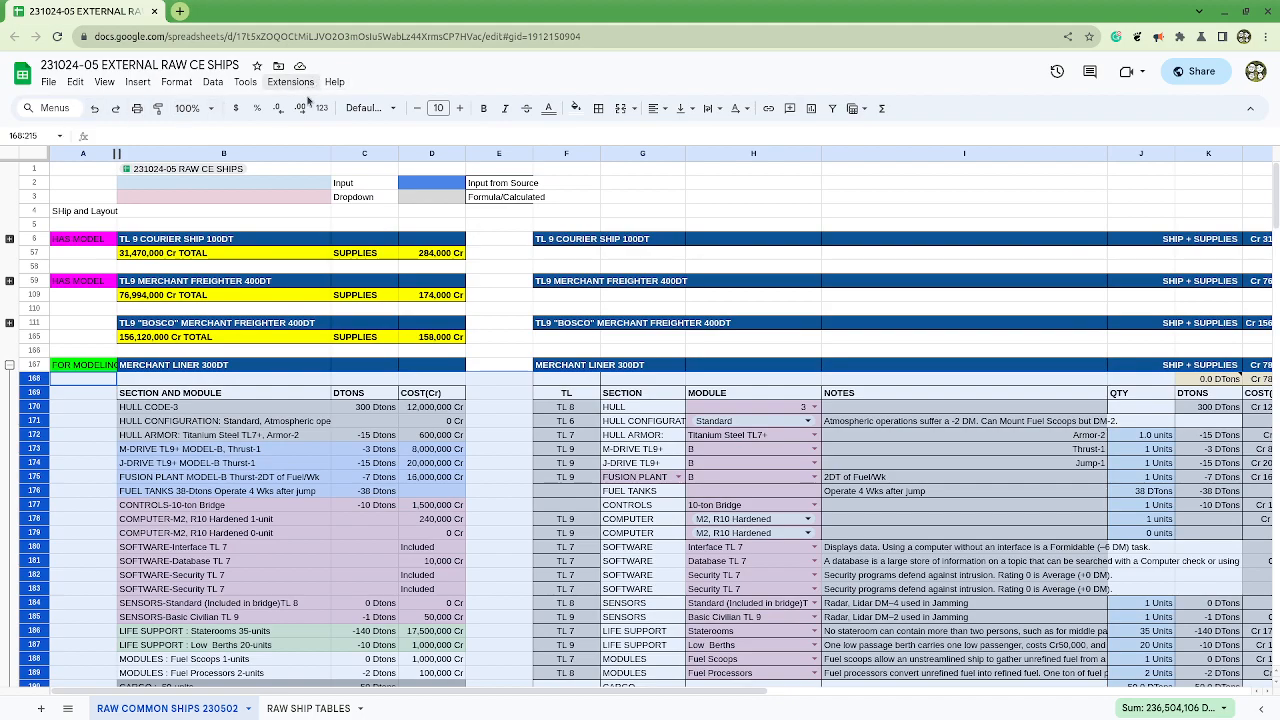
pyautogui.scroll(-6, 266, 548)
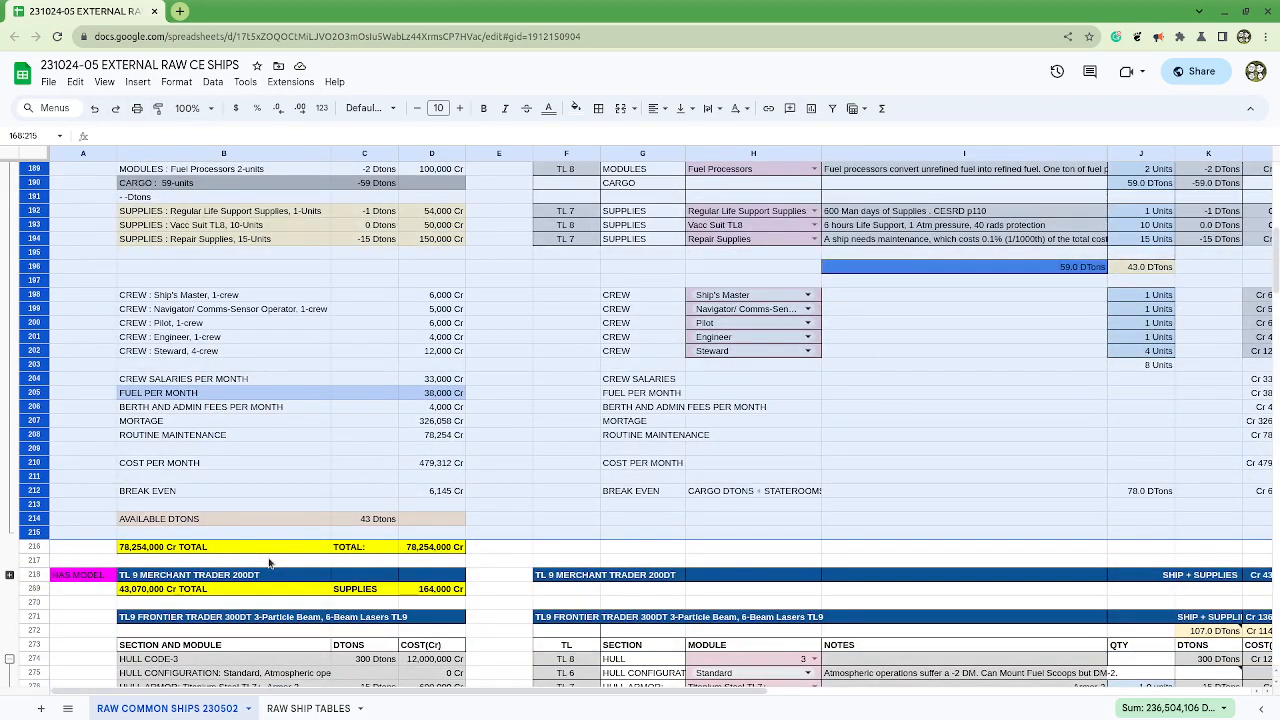
pyautogui.scroll(6, 268, 563)
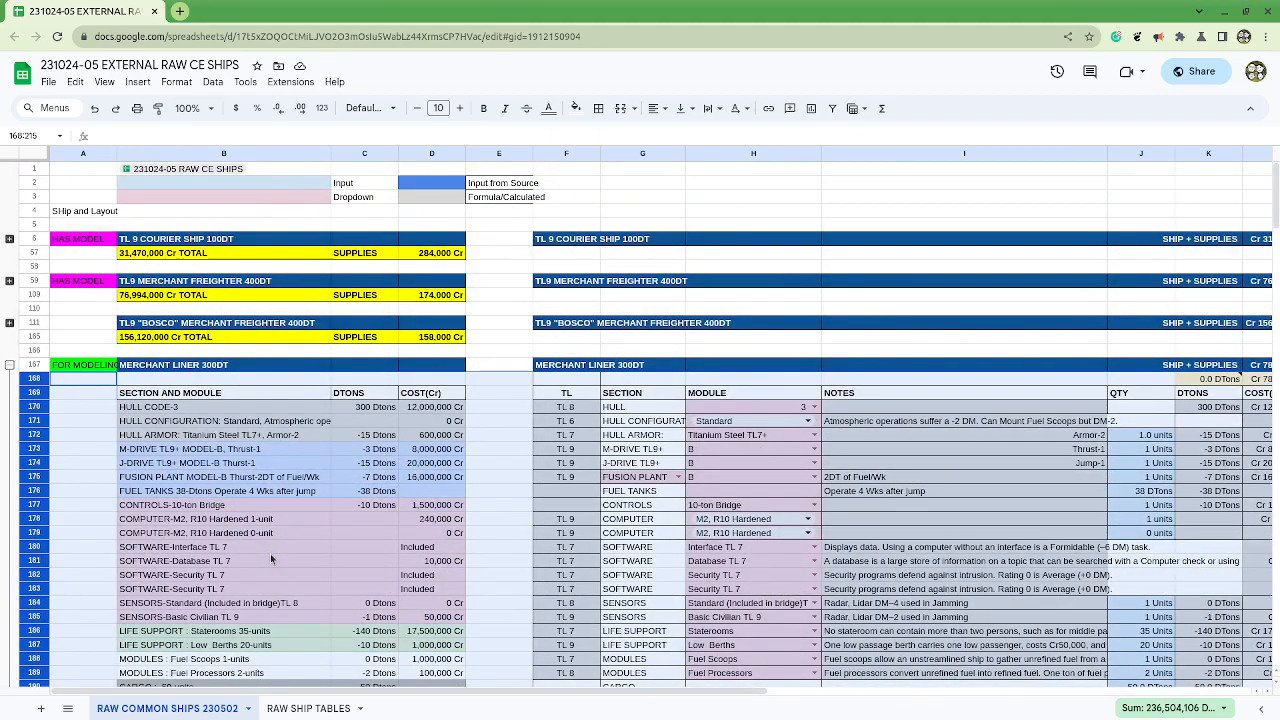
pyautogui.doubleClick(476, 22)
pyautogui.click(33, 167)
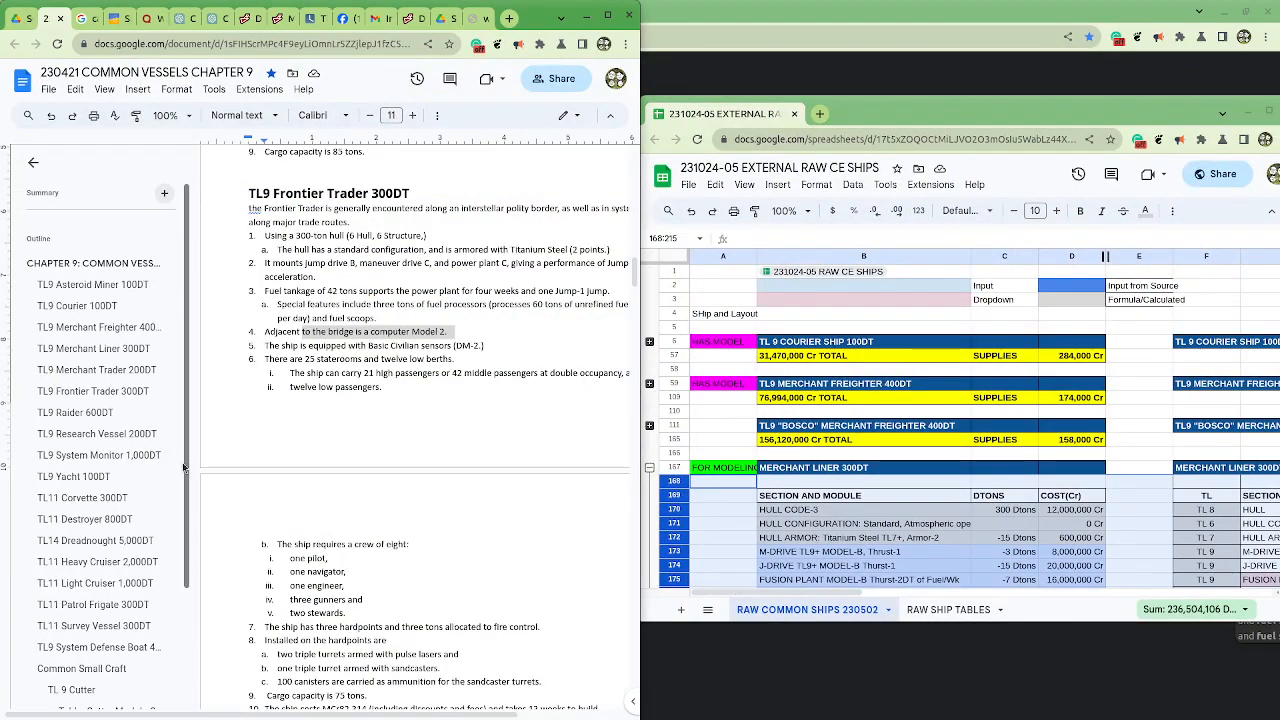
pyautogui.scroll(-2, 839, 476)
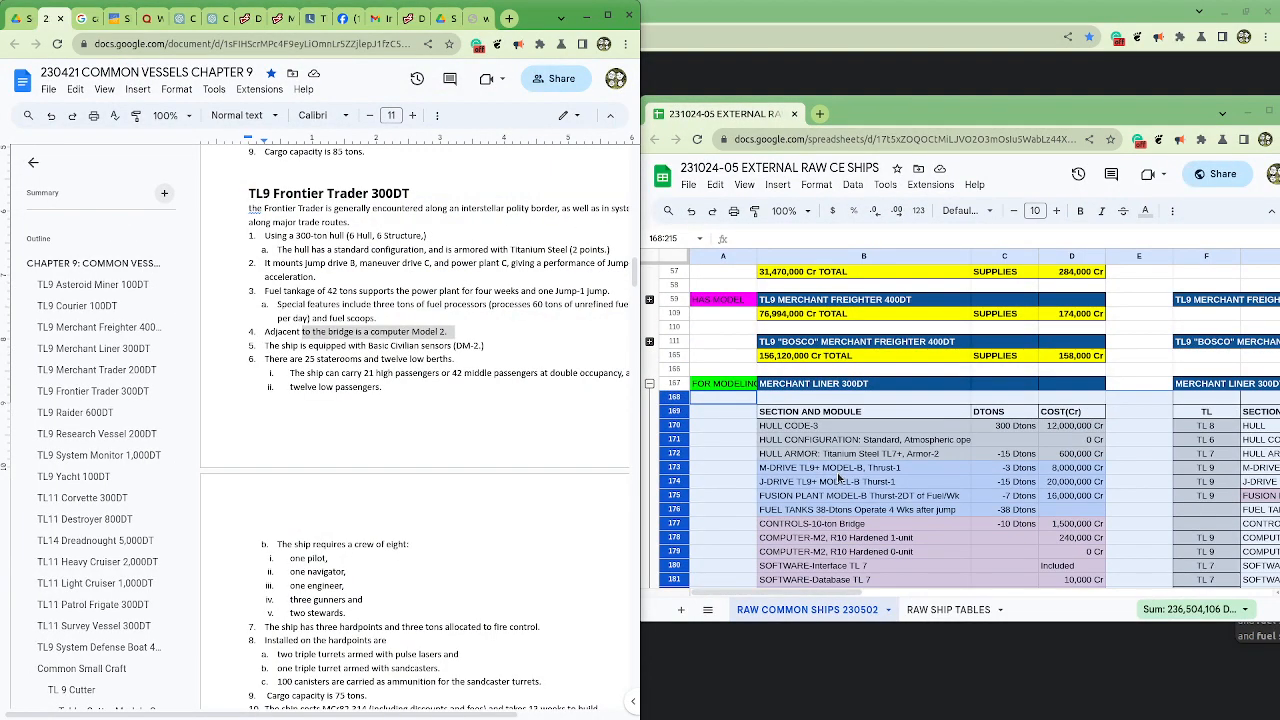
pyautogui.scroll(2, 839, 476)
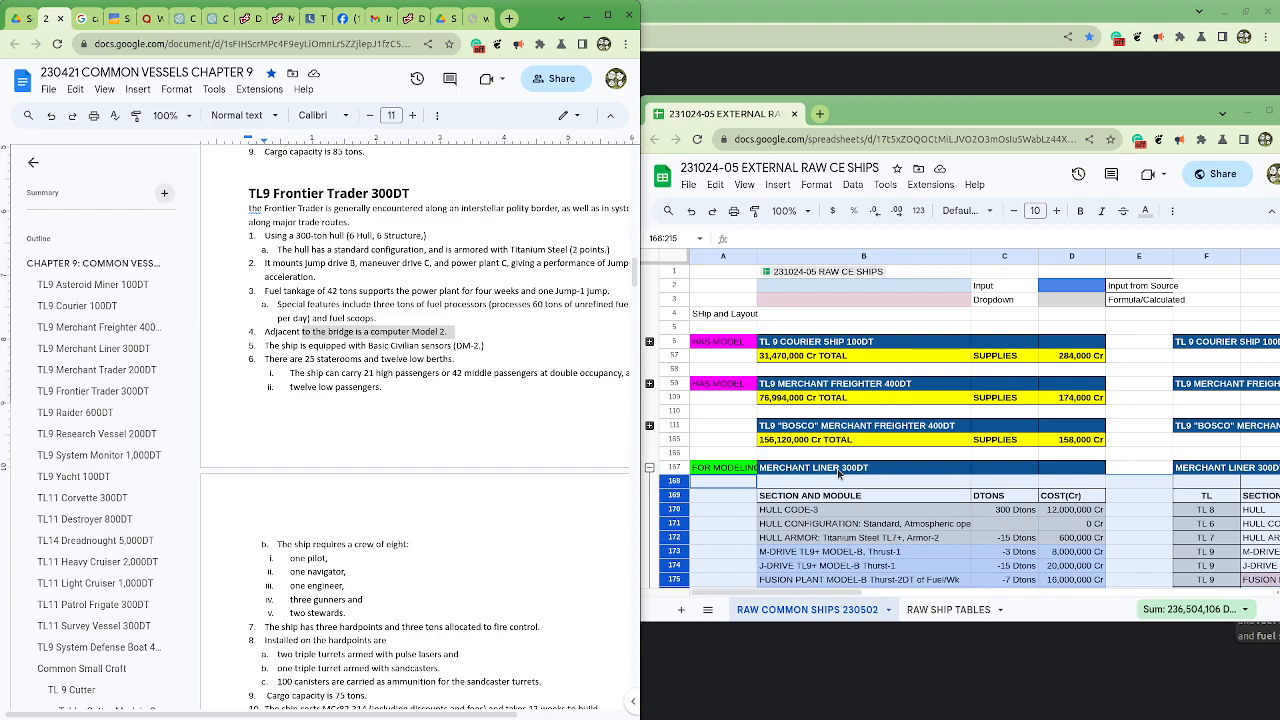
pyautogui.click(649, 467)
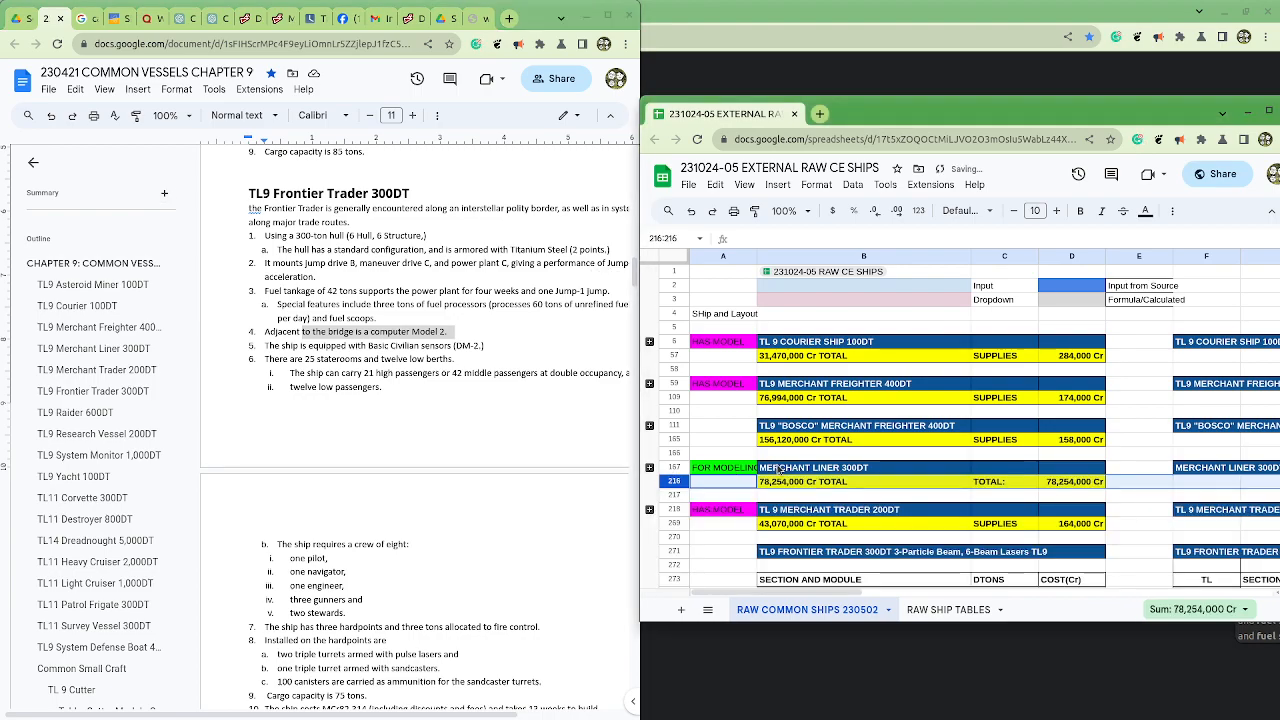
# Step: Examine the rows from the Frontier Trader block to the Patrol Frigate, selecting the leftover cells B330:B334 between its two total rows
pyautogui.scroll(-3, 785, 478)
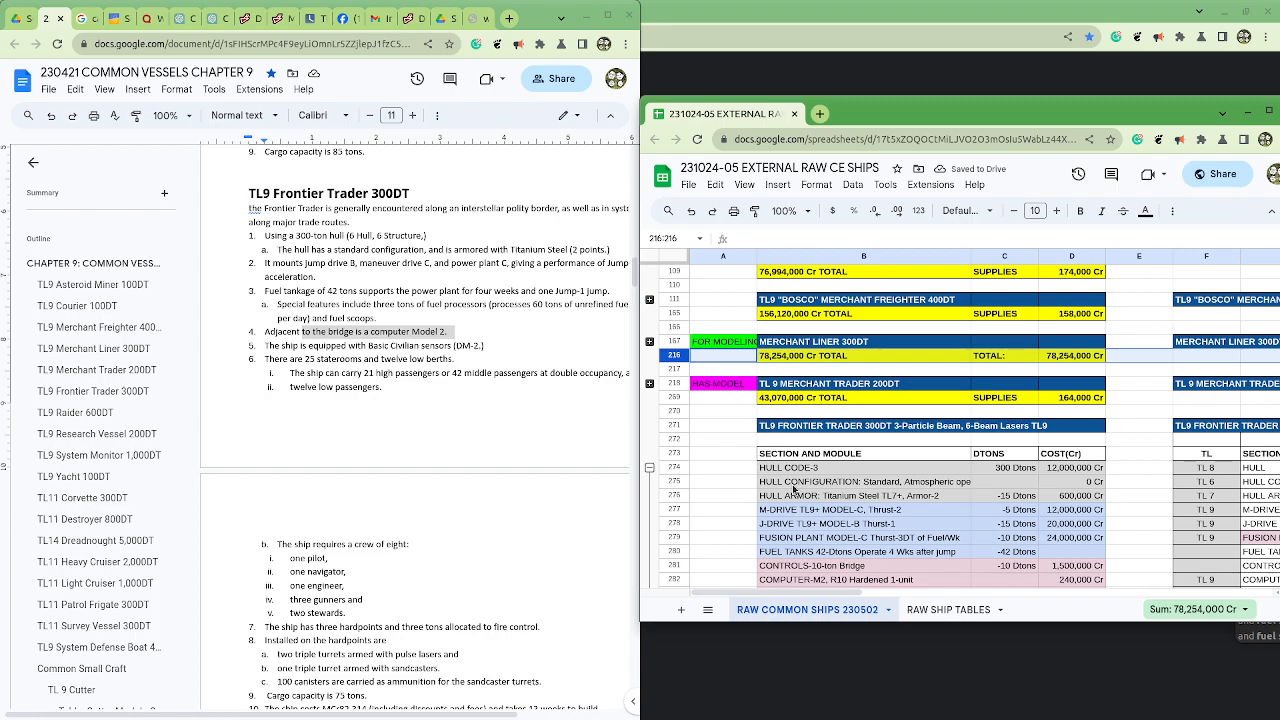
pyautogui.scroll(-15, 793, 490)
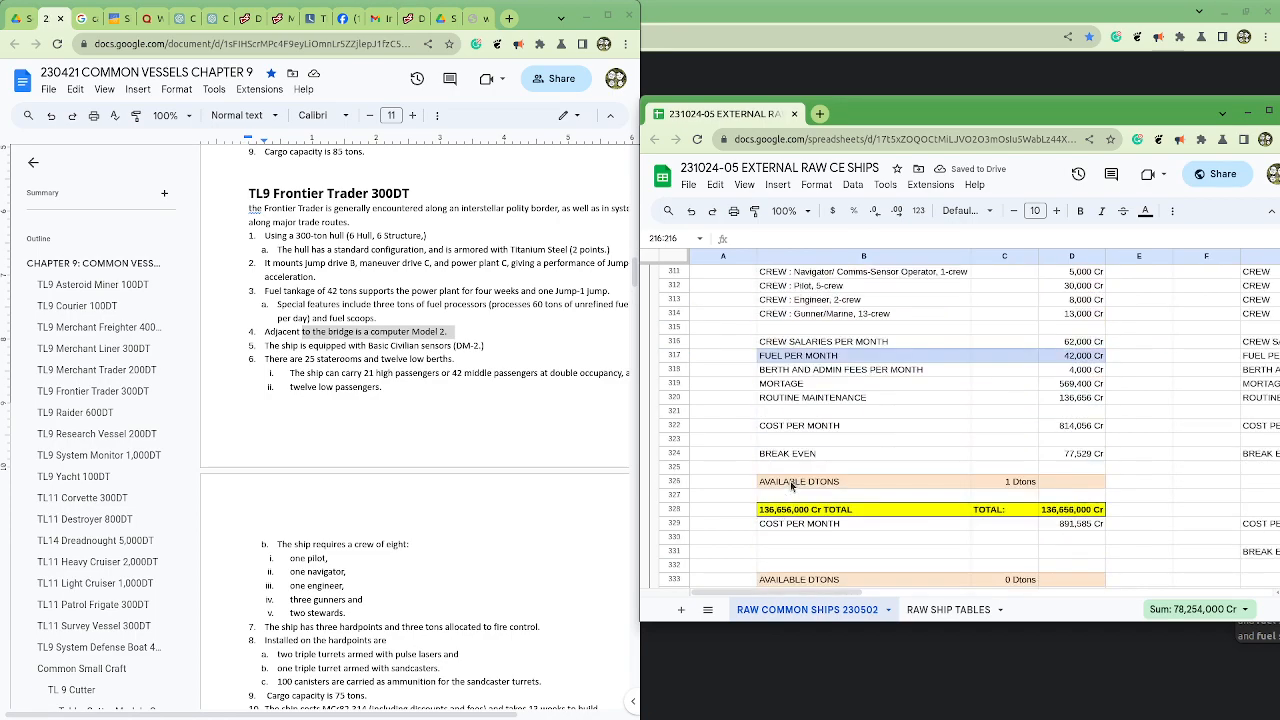
pyautogui.scroll(-3, 792, 488)
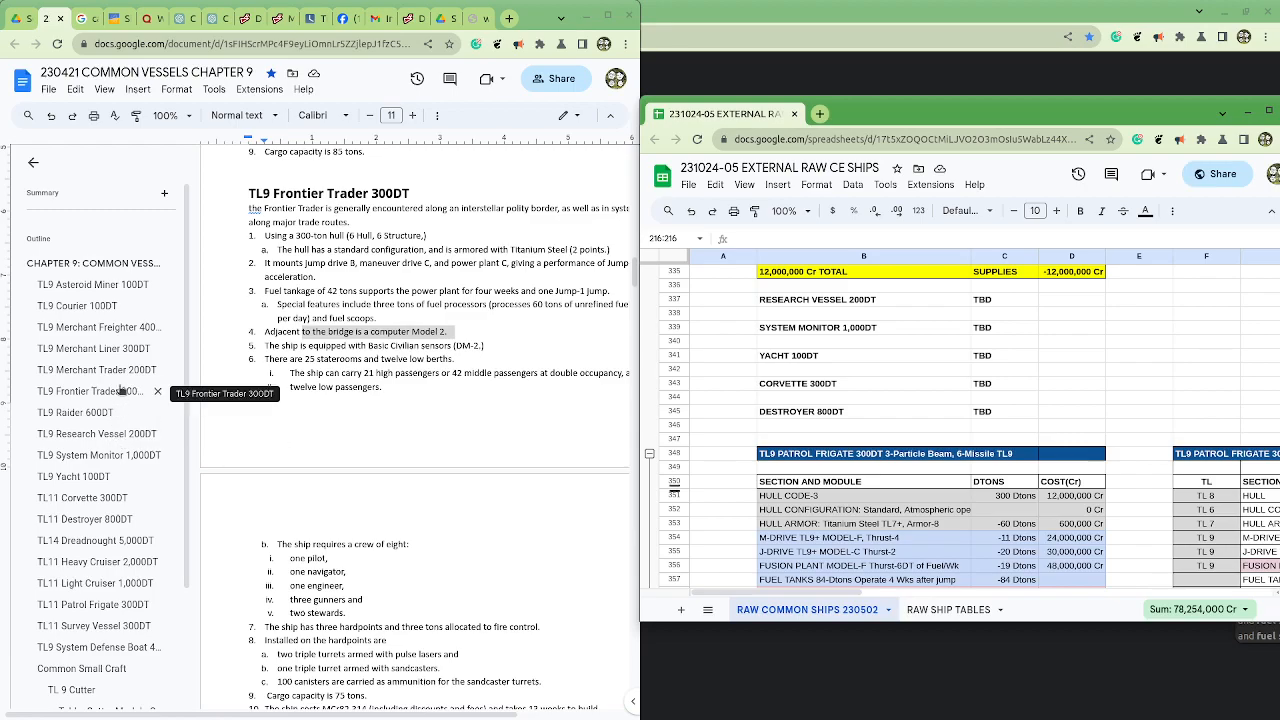
pyautogui.scroll(-3, 868, 444)
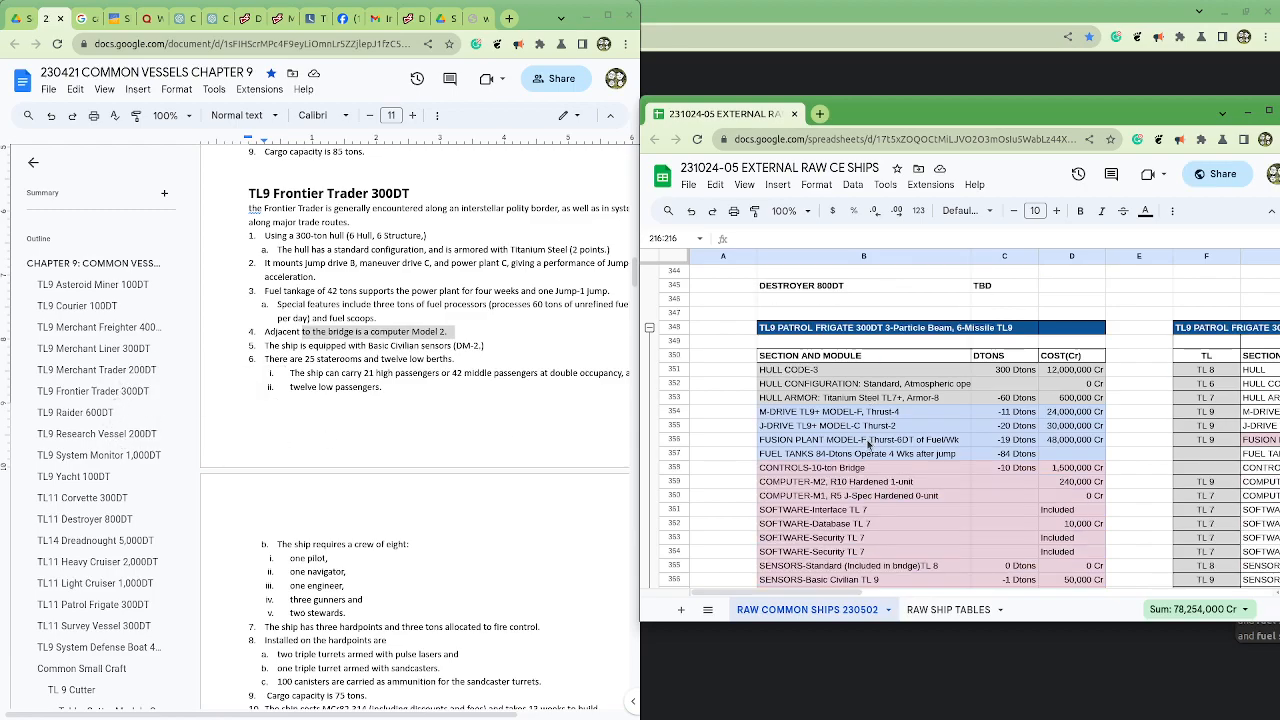
pyautogui.scroll(6, 868, 444)
pyautogui.scroll(3, 868, 444)
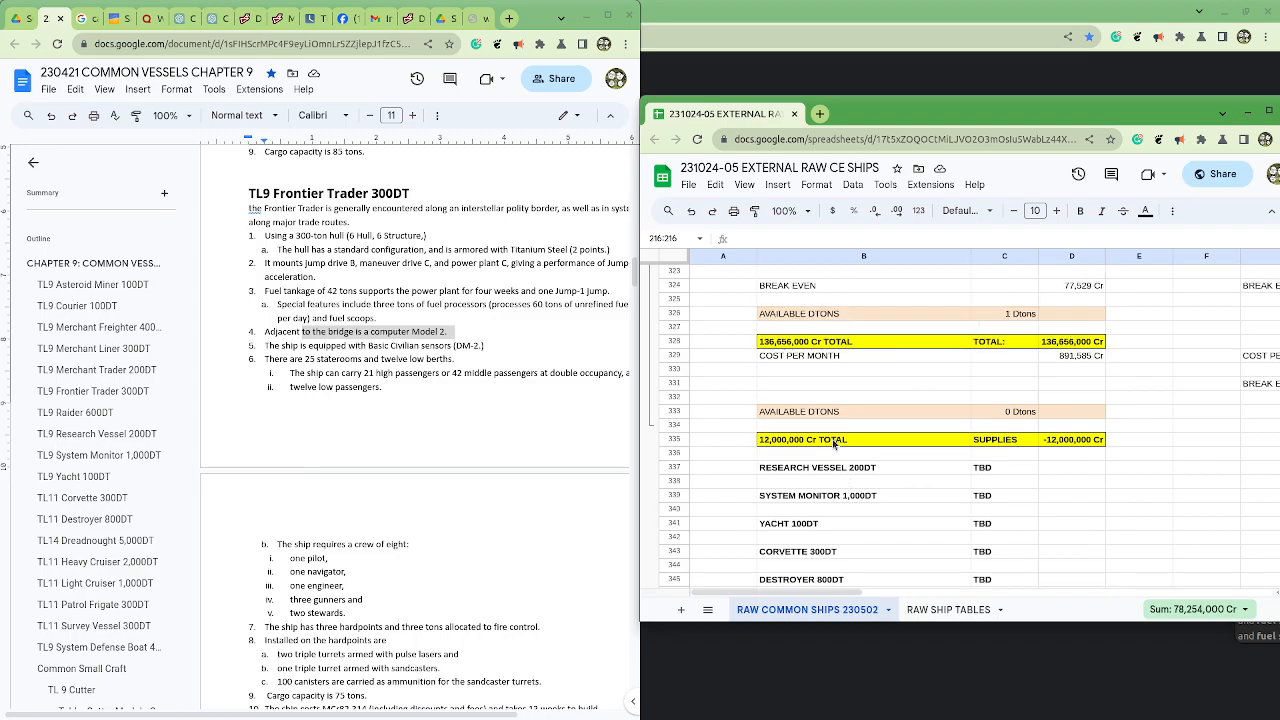
pyautogui.moveTo(765, 453); pyautogui.dragTo(899, 514)
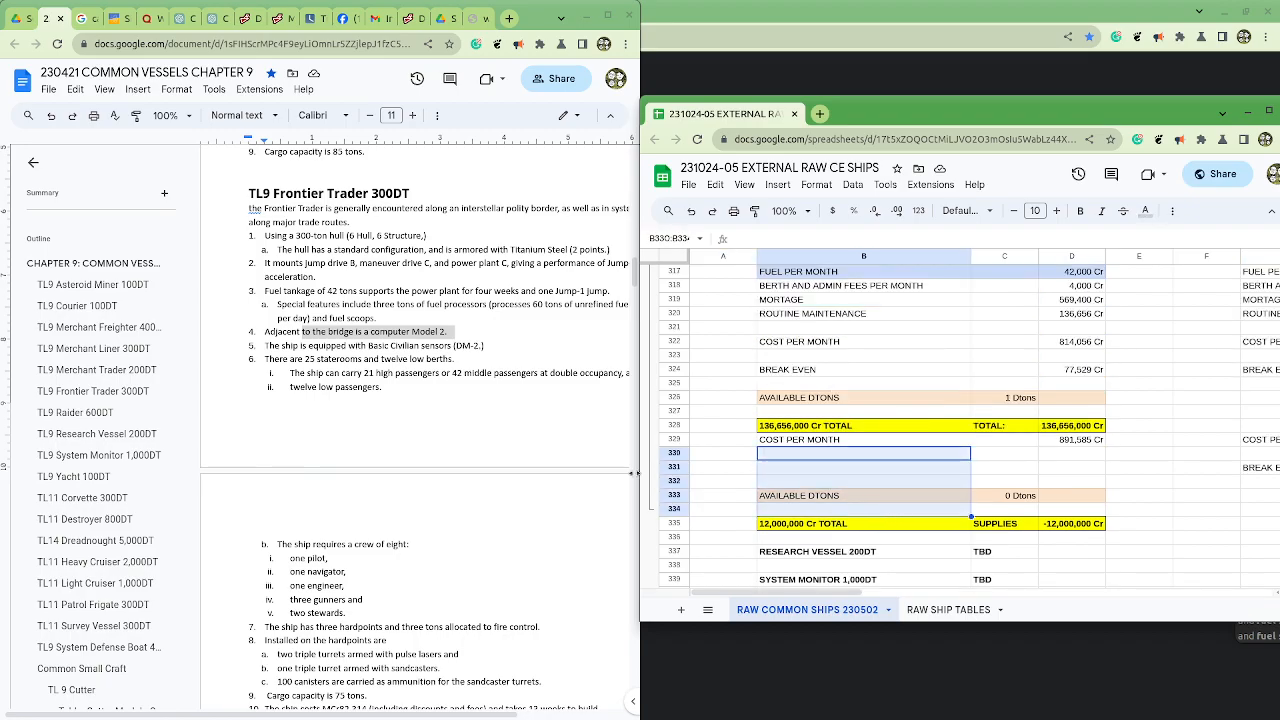
# Step: Maximize the spreadsheet window and undo the Frontier Trader edits back to its single TBD placeholder row in row 271
pyautogui.click(1270, 117)
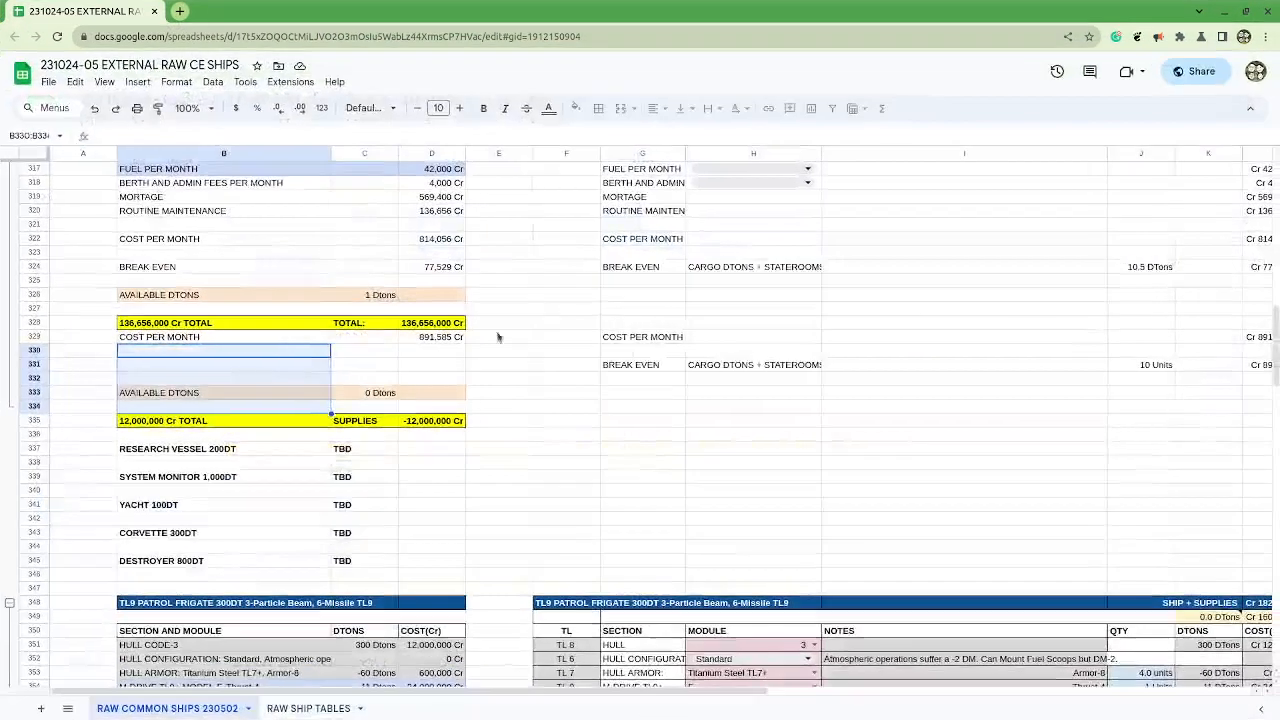
pyautogui.scroll(10, 546, 317)
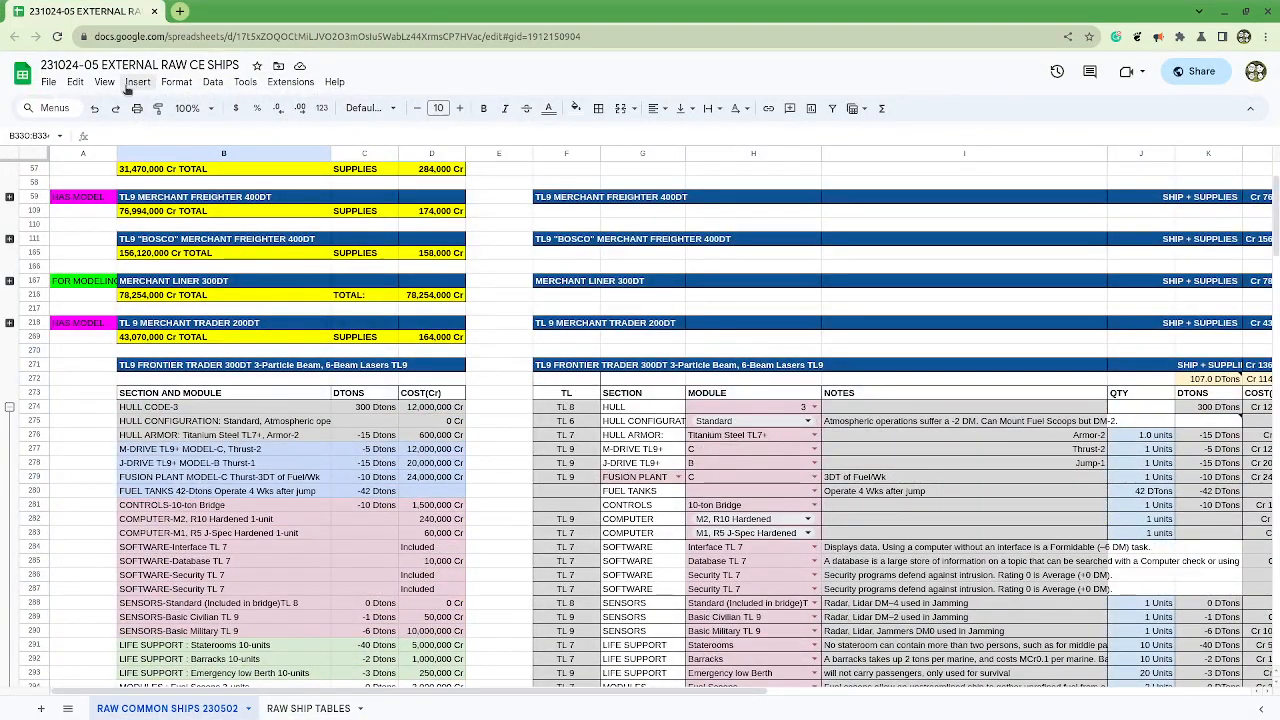
pyautogui.click(94, 109)
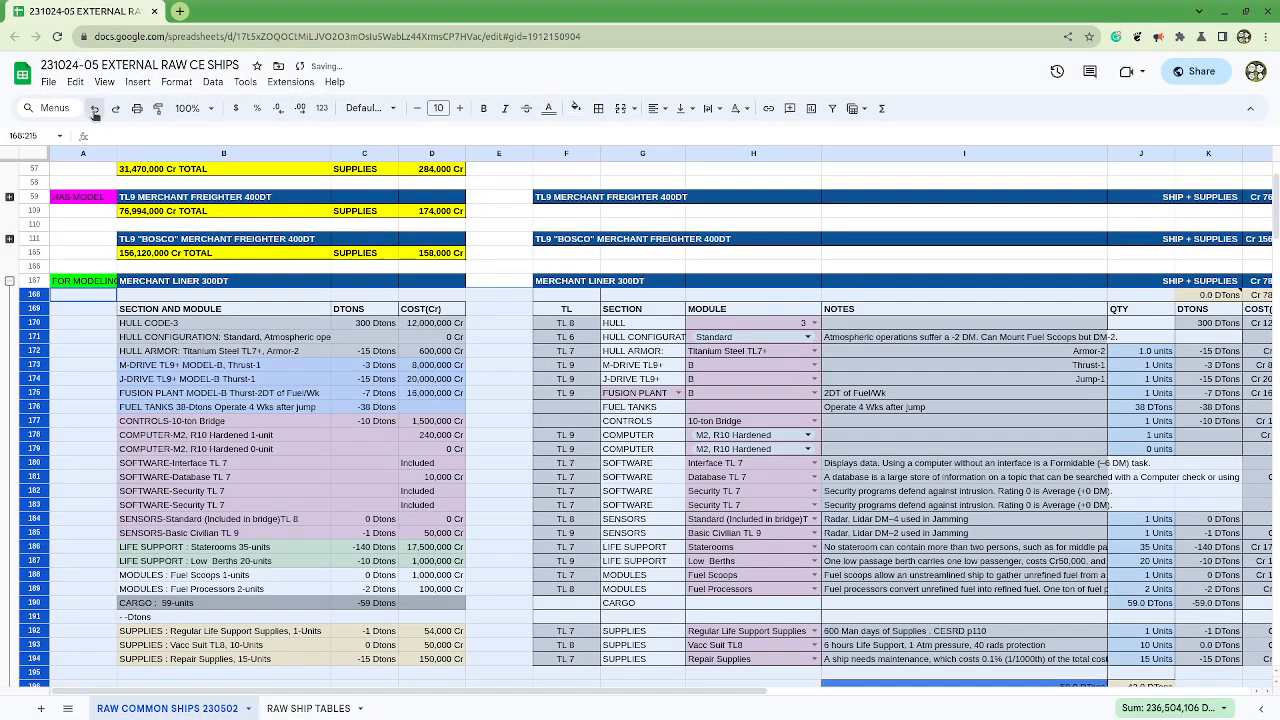
pyautogui.click(94, 109)
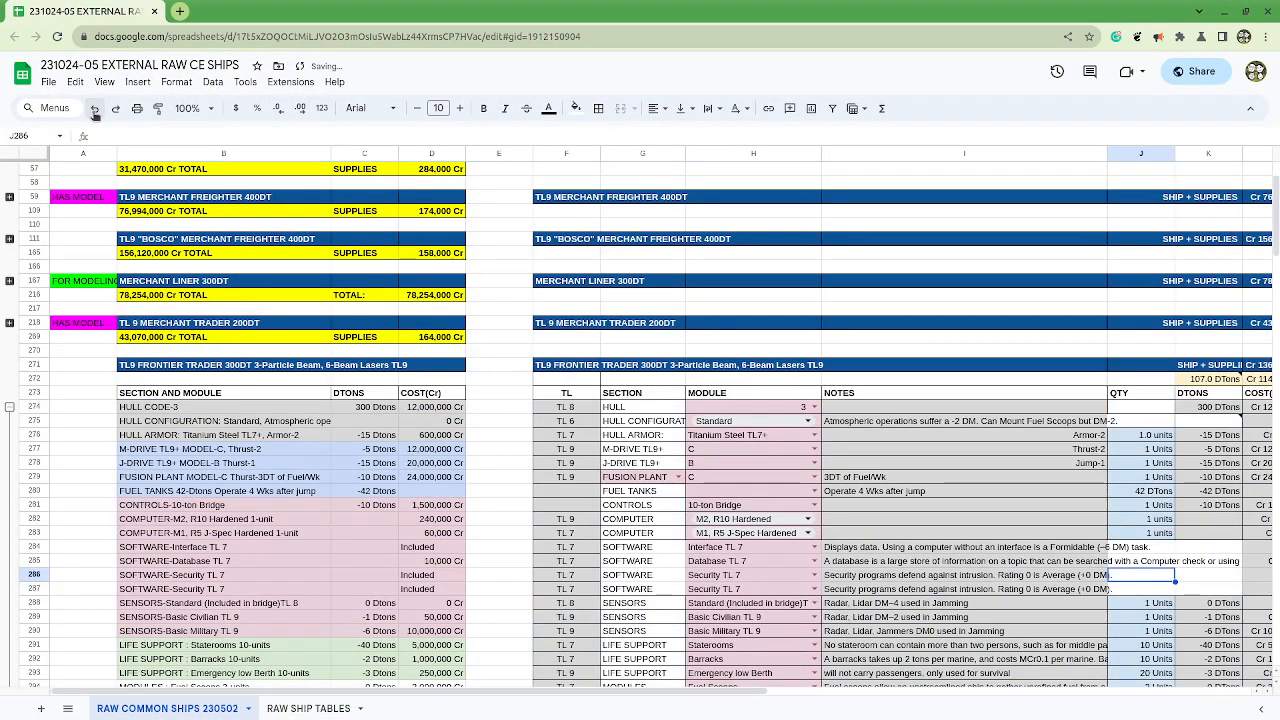
pyautogui.click(94, 113)
pyautogui.click(94, 113)
pyautogui.click(94, 113)
pyautogui.click(94, 113)
pyautogui.click(94, 113)
pyautogui.click(94, 113)
pyautogui.click(94, 113)
pyautogui.click(94, 113)
pyautogui.click(94, 113)
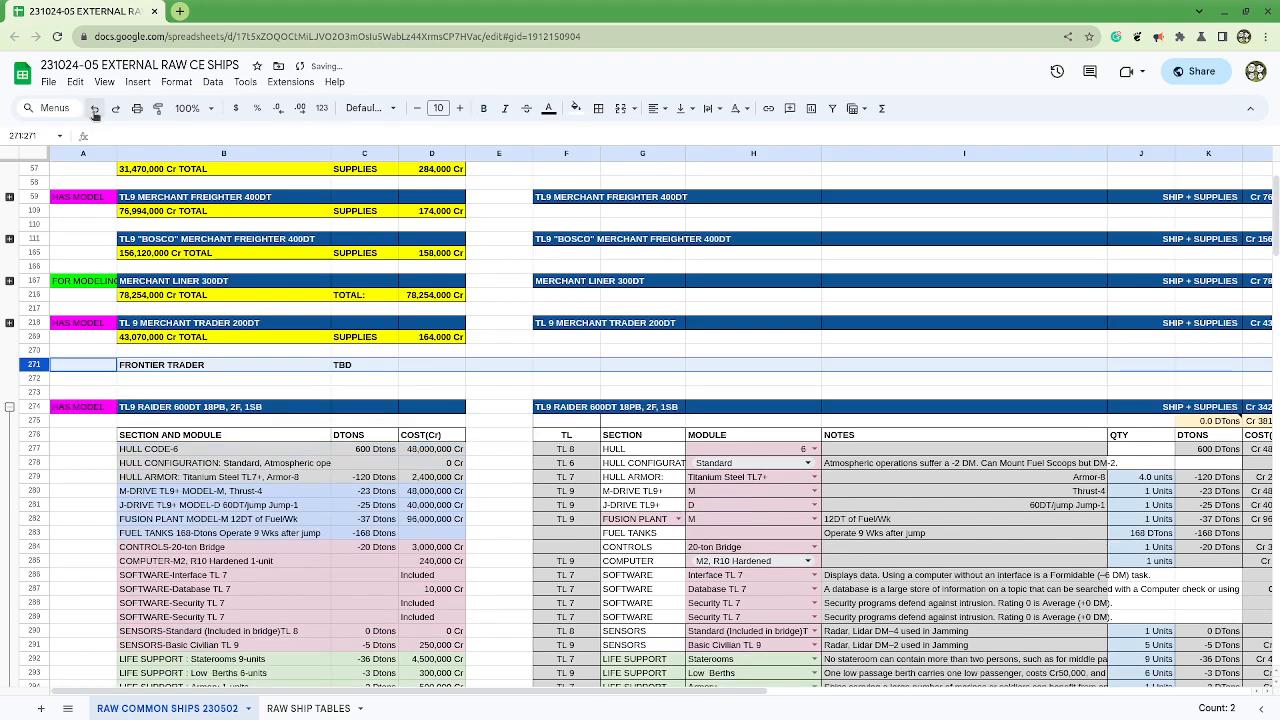
# Step: Insert 59 blank rows above row 272, between the FRONTIER TRADER placeholder and the TL9 Raider block
pyautogui.click(37, 378)
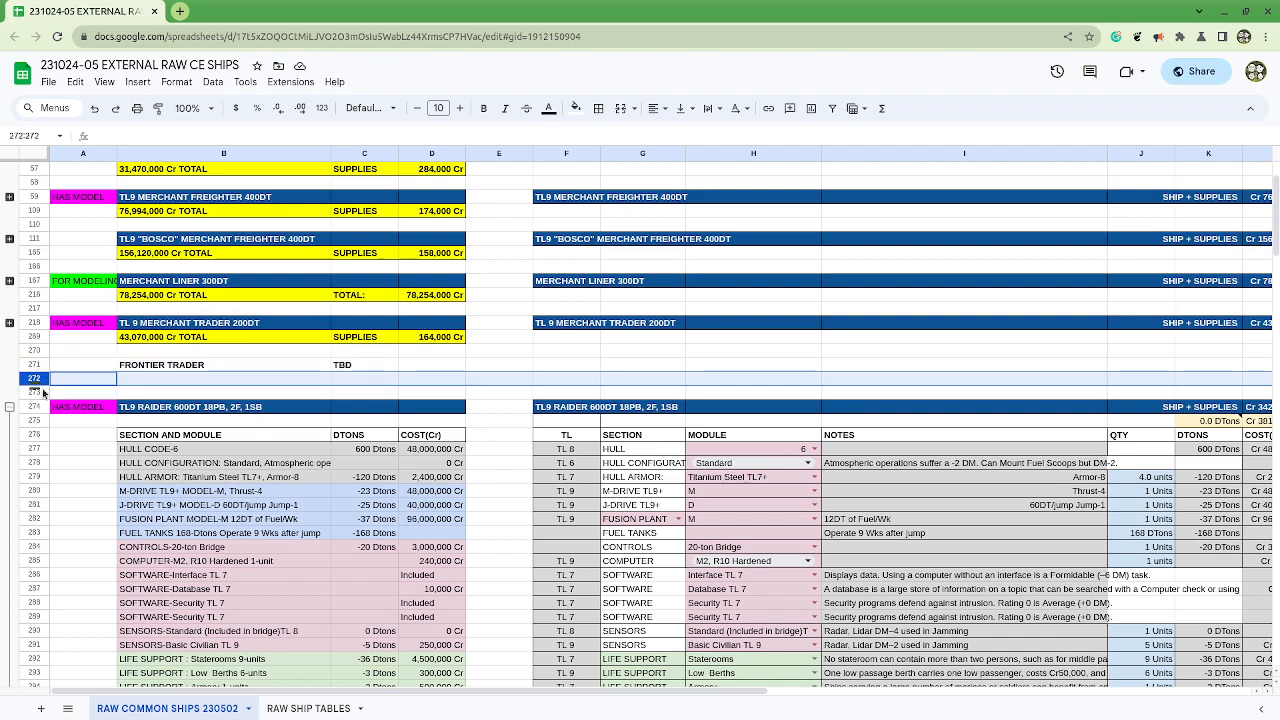
pyautogui.scroll(-5, 55, 401)
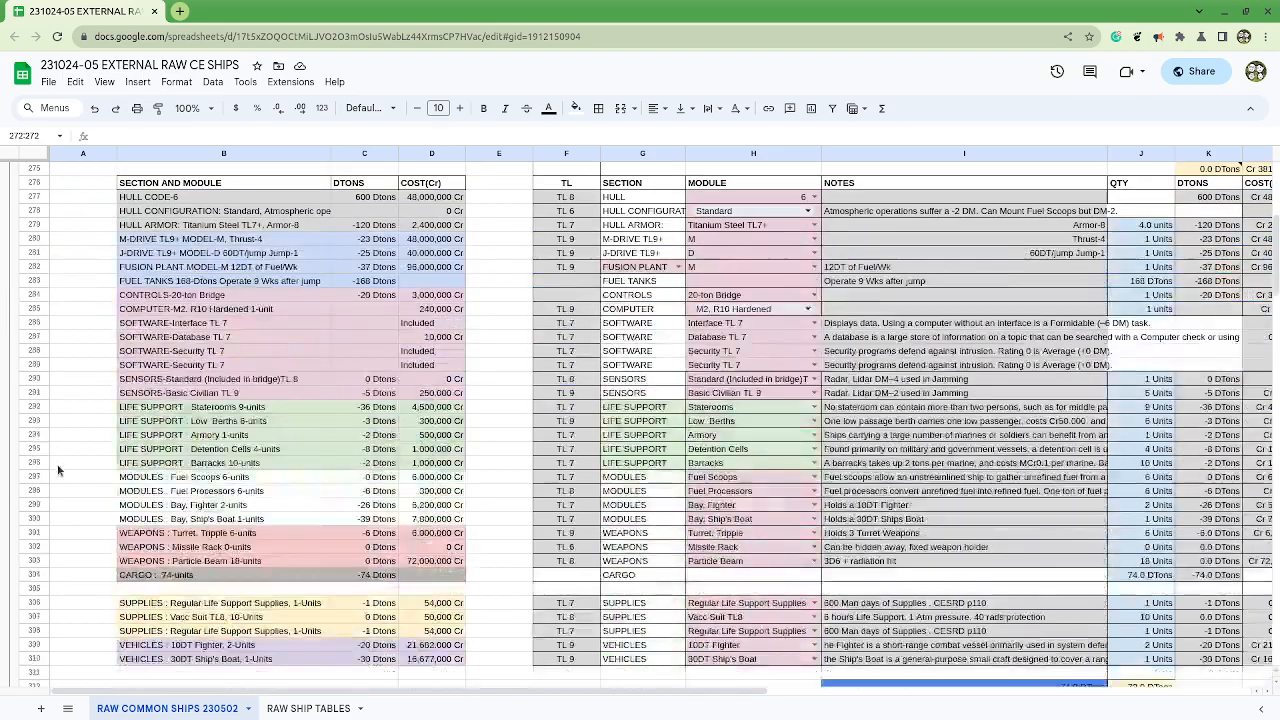
pyautogui.scroll(3, 59, 494)
pyautogui.scroll(3, 59, 494)
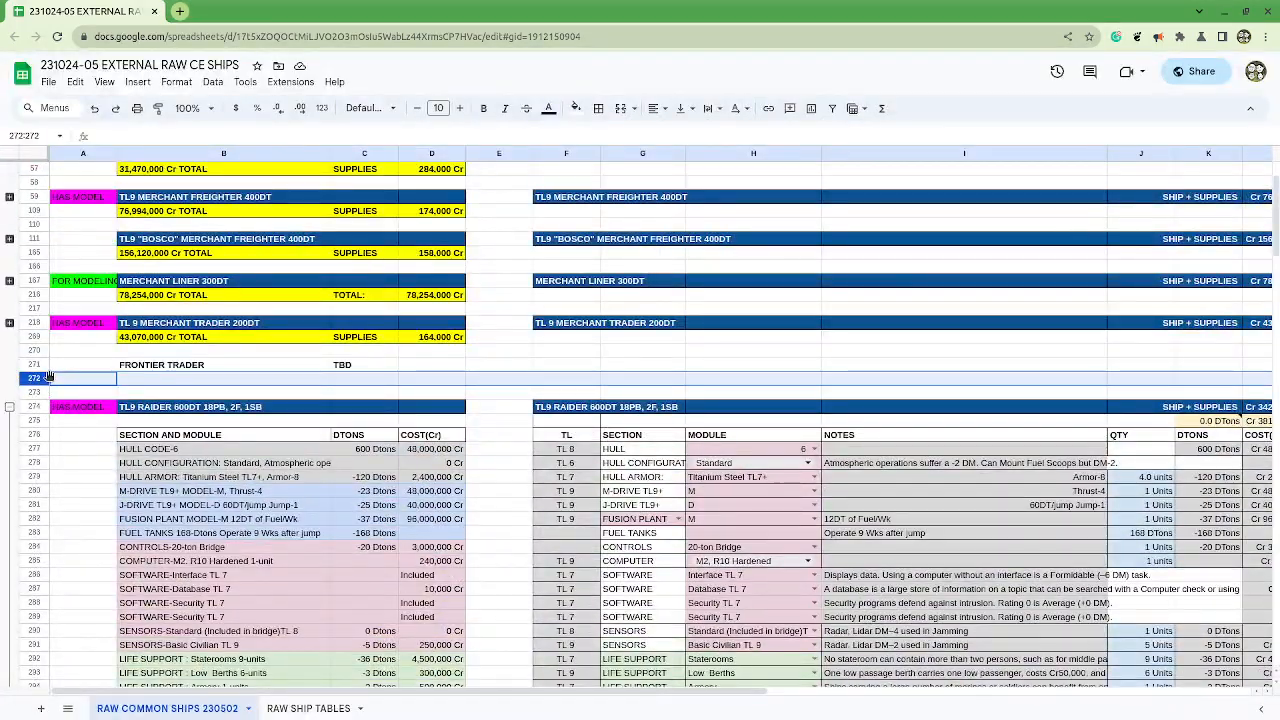
pyautogui.scroll(-5, 33, 595)
pyautogui.scroll(-4, 33, 595)
pyautogui.scroll(4, 33, 595)
pyautogui.scroll(-4, 33, 595)
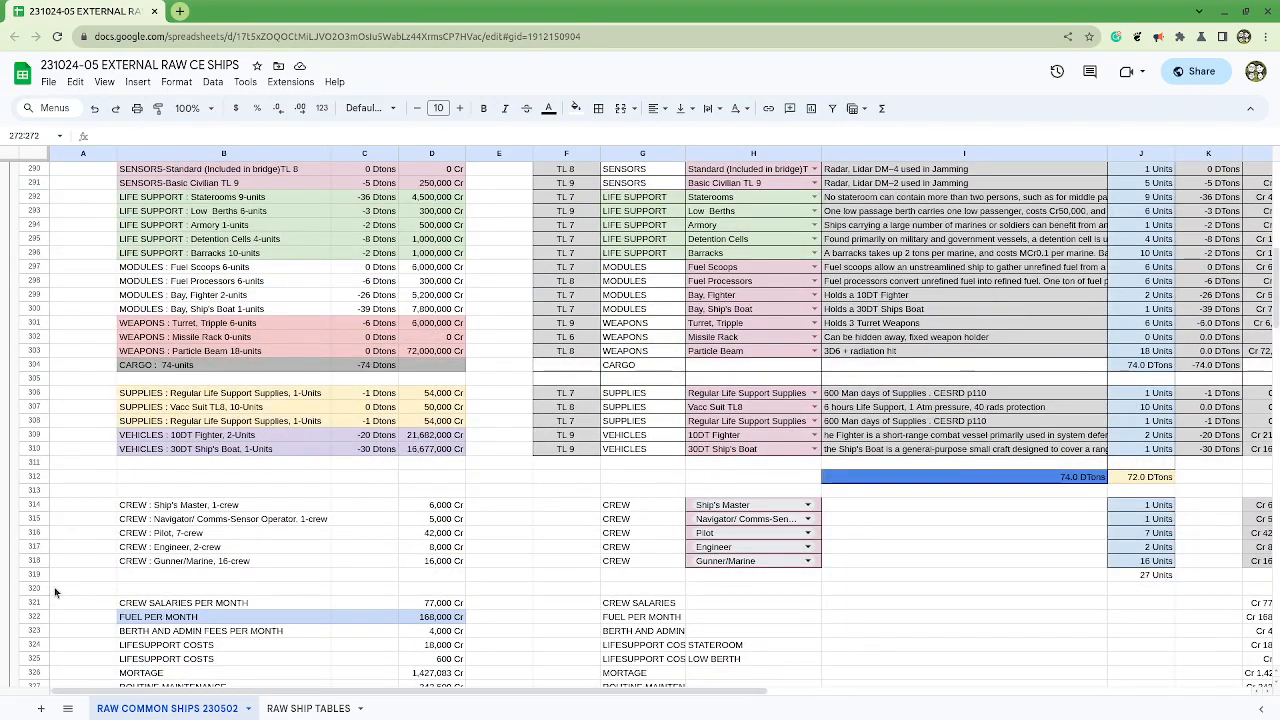
pyautogui.scroll(-1, 57, 598)
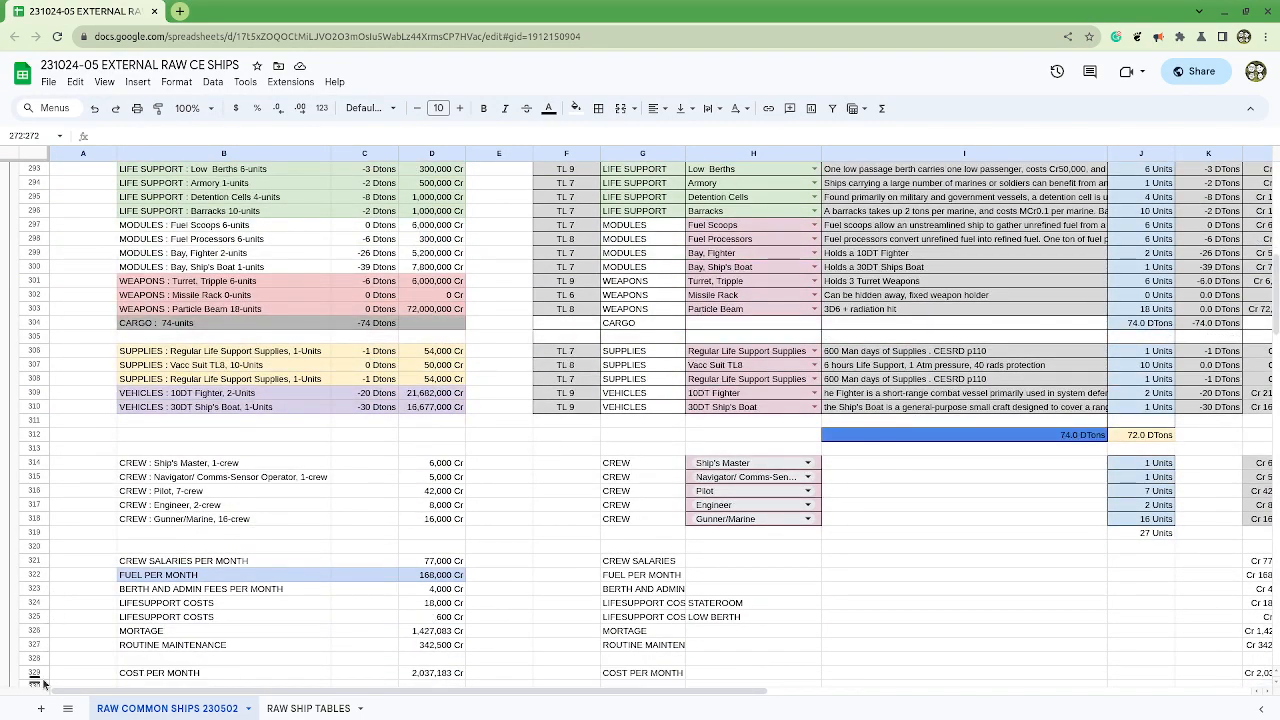
pyautogui.scroll(-1, 46, 660)
pyautogui.keyDown('shift'); pyautogui.click(40, 647); pyautogui.keyUp('shift')
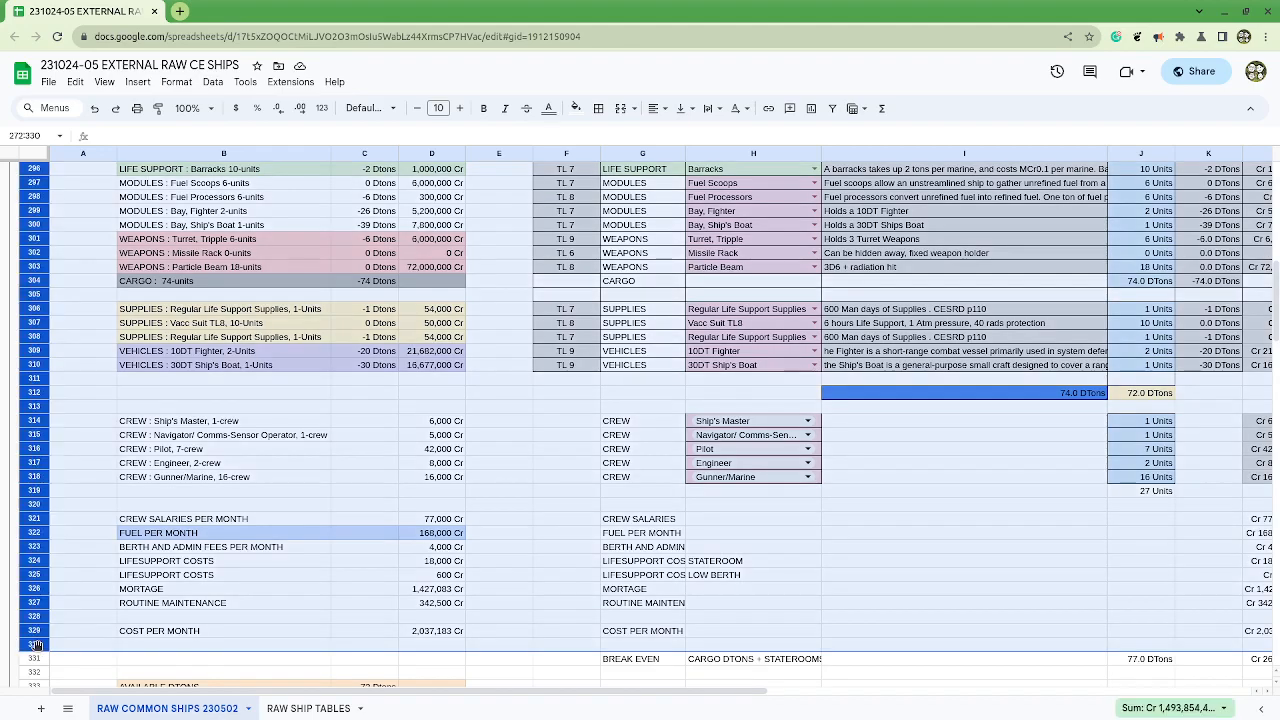
pyautogui.rightClick(40, 647)
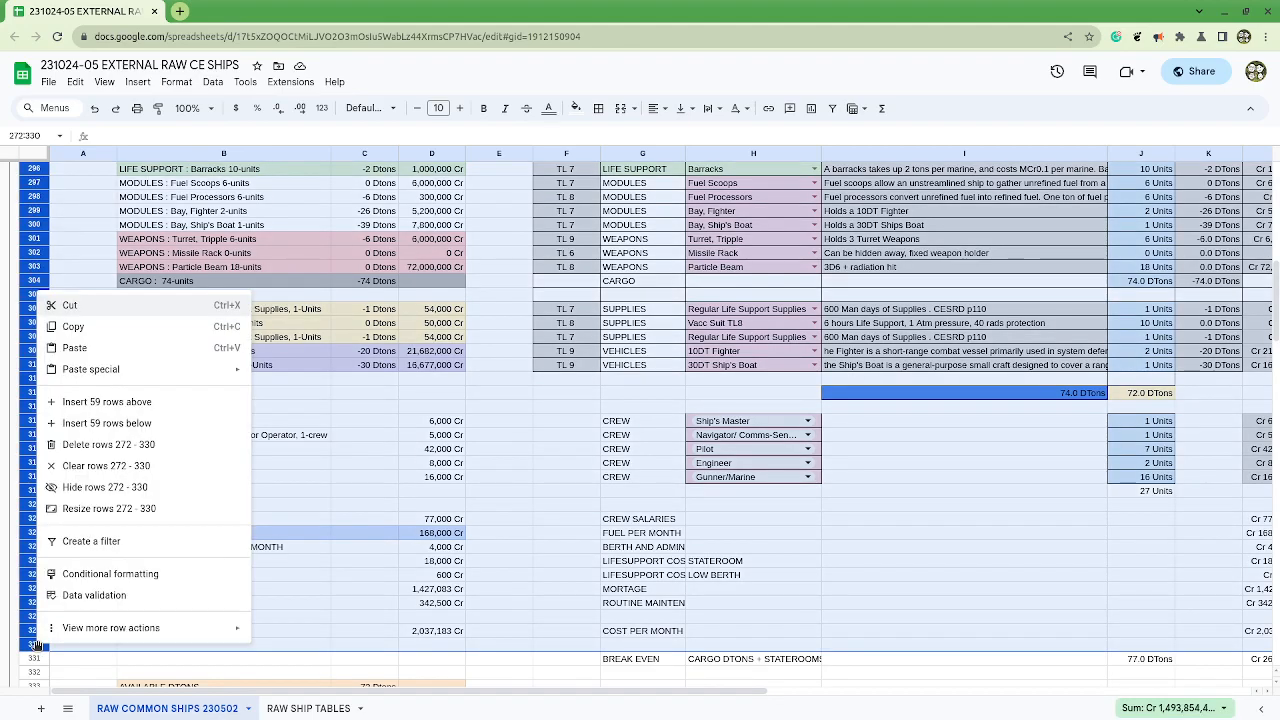
pyautogui.click(100, 402)
pyautogui.scroll(3, 100, 410)
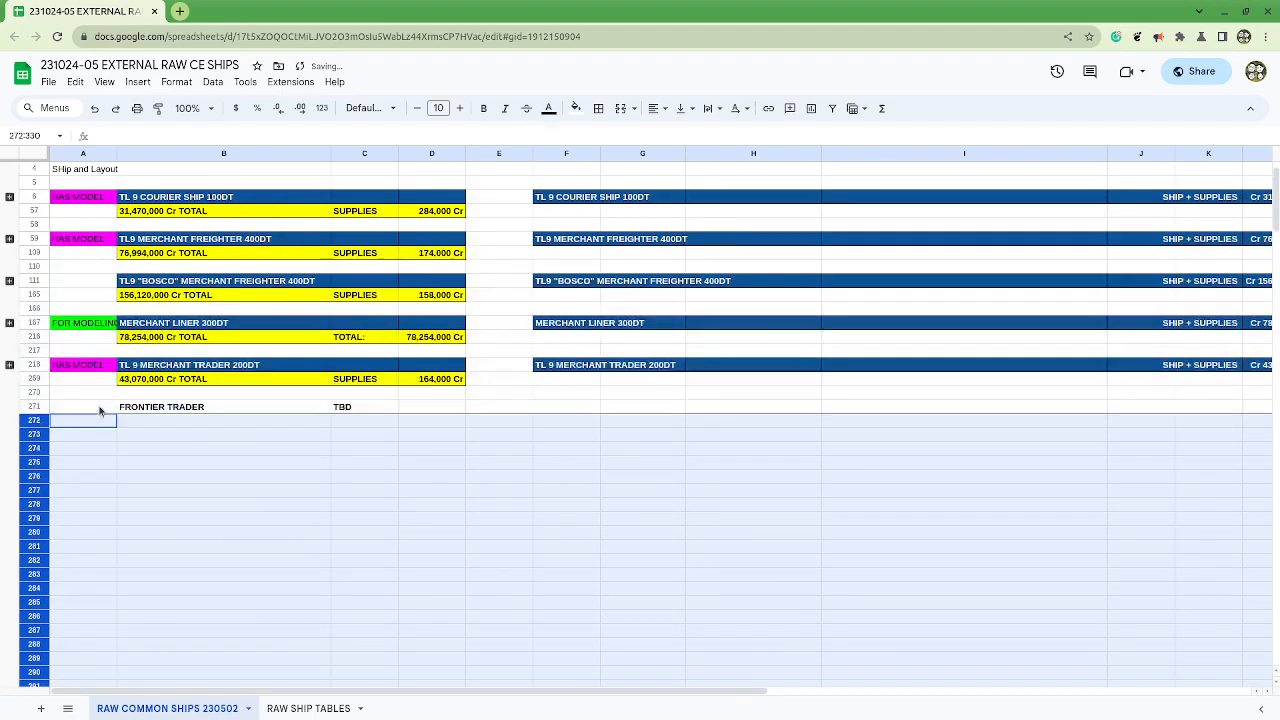
# Step: Copy the whole TL9 Patrol Frigate 300DT block, rows 407 to 464, and paste it over the FRONTIER TRADER placeholder in row 271
pyautogui.click(111, 432)
pyautogui.scroll(-15, 155, 550)
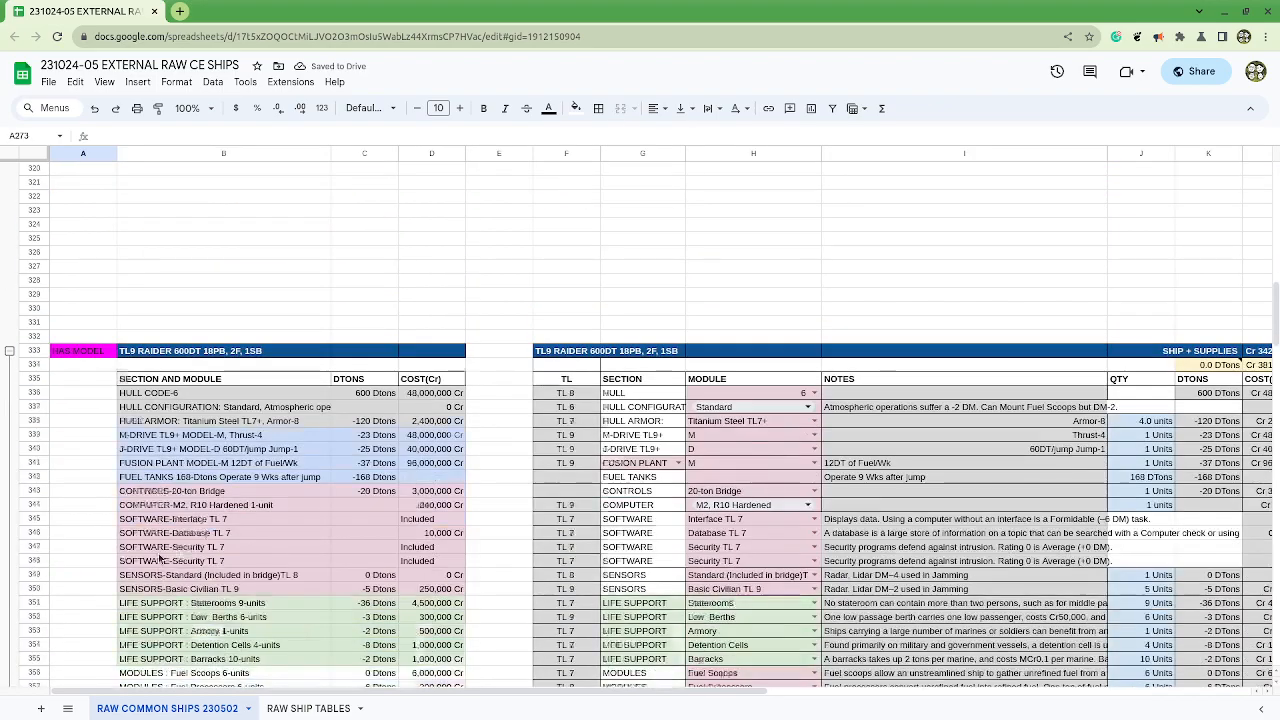
pyautogui.scroll(-3, 165, 550)
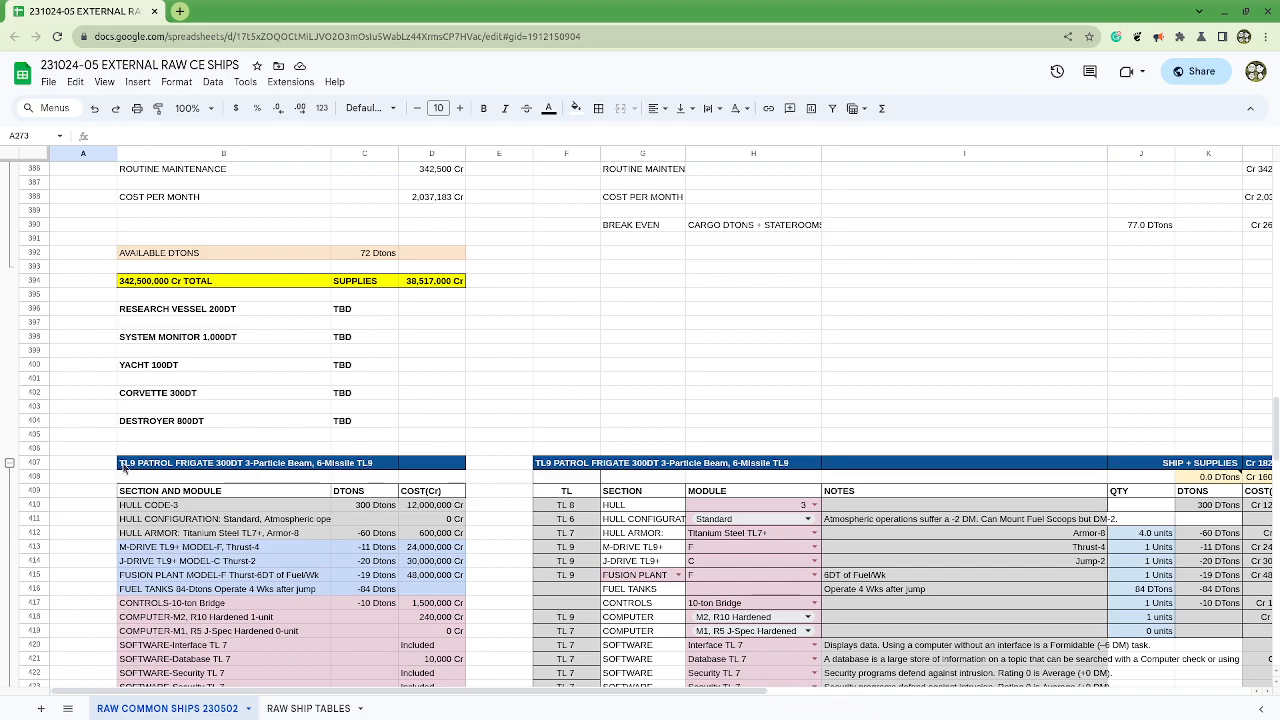
pyautogui.click(30, 463)
pyautogui.scroll(-20, 51, 622)
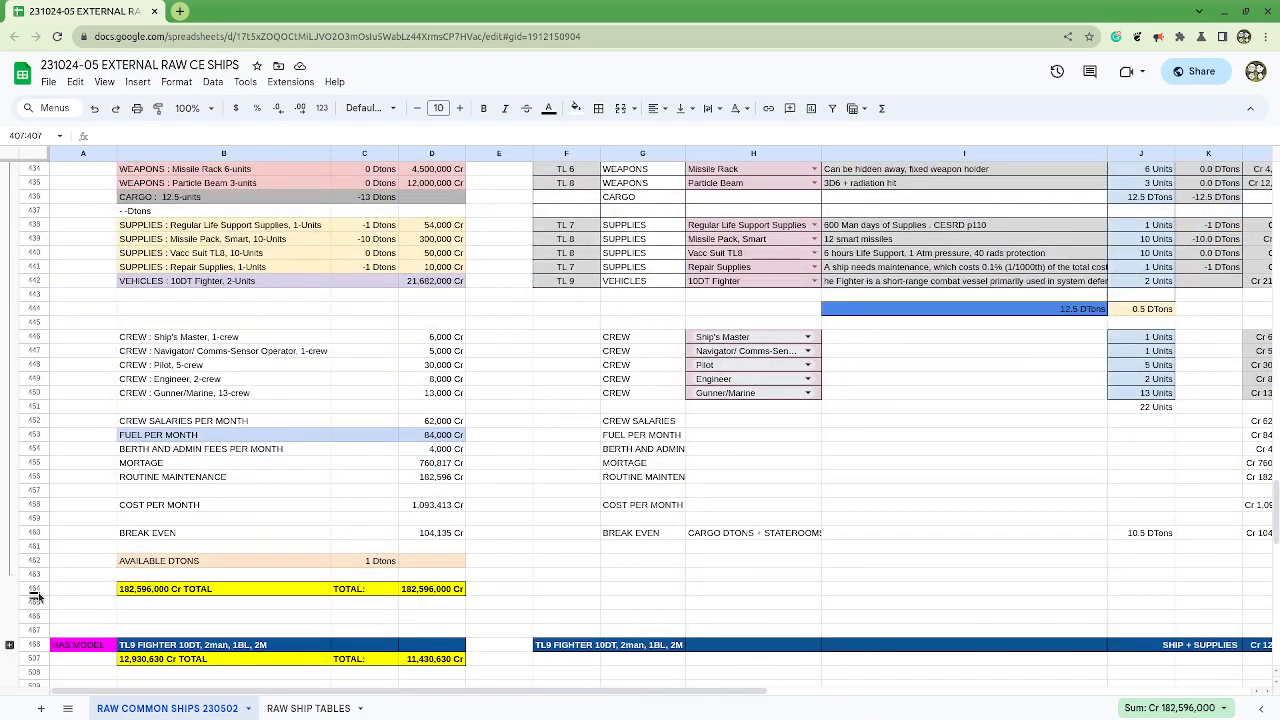
pyautogui.keyDown('shift'); pyautogui.click(37, 589); pyautogui.keyUp('shift')
pyautogui.scroll(20, 258, 510)
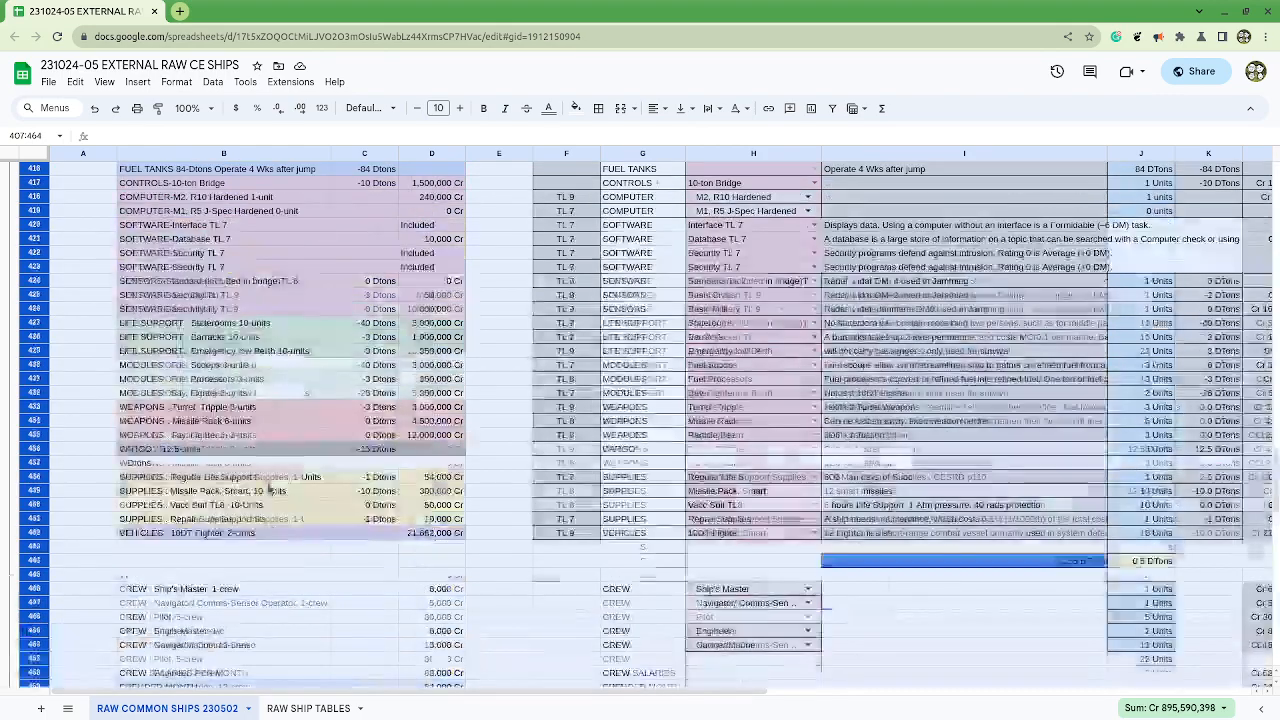
pyautogui.scroll(15, 258, 478)
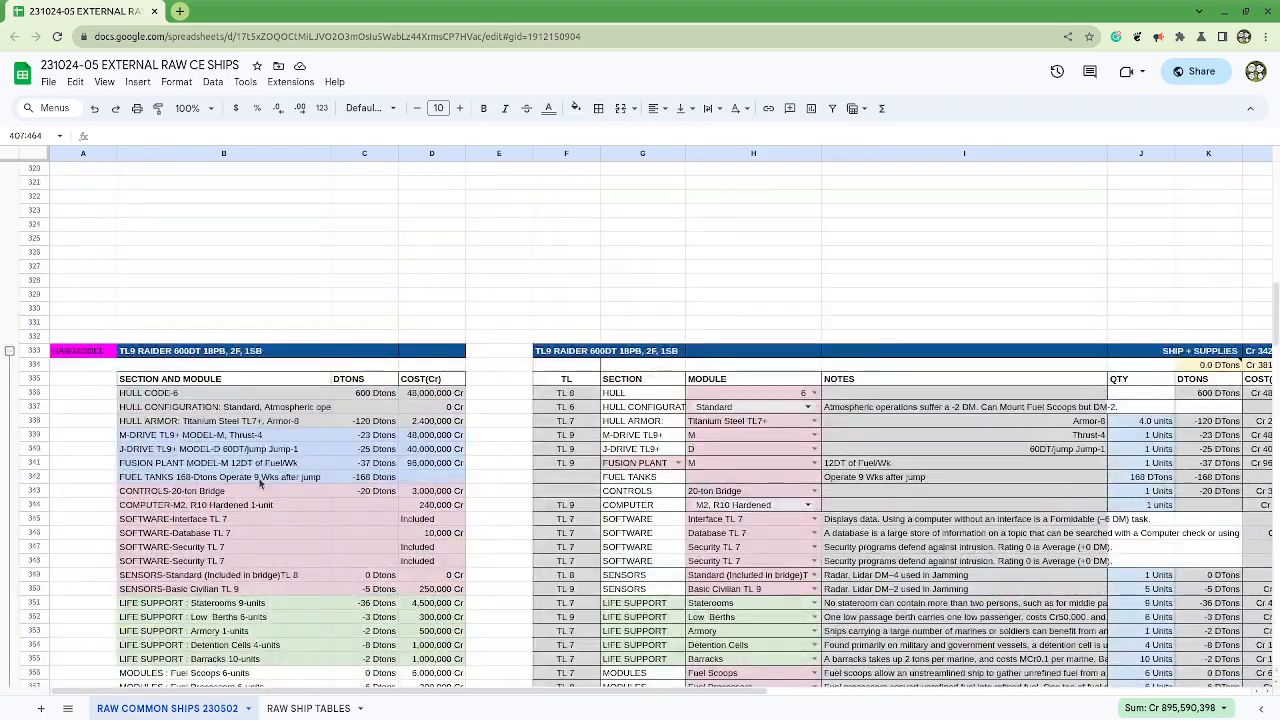
pyautogui.scroll(1, 260, 475)
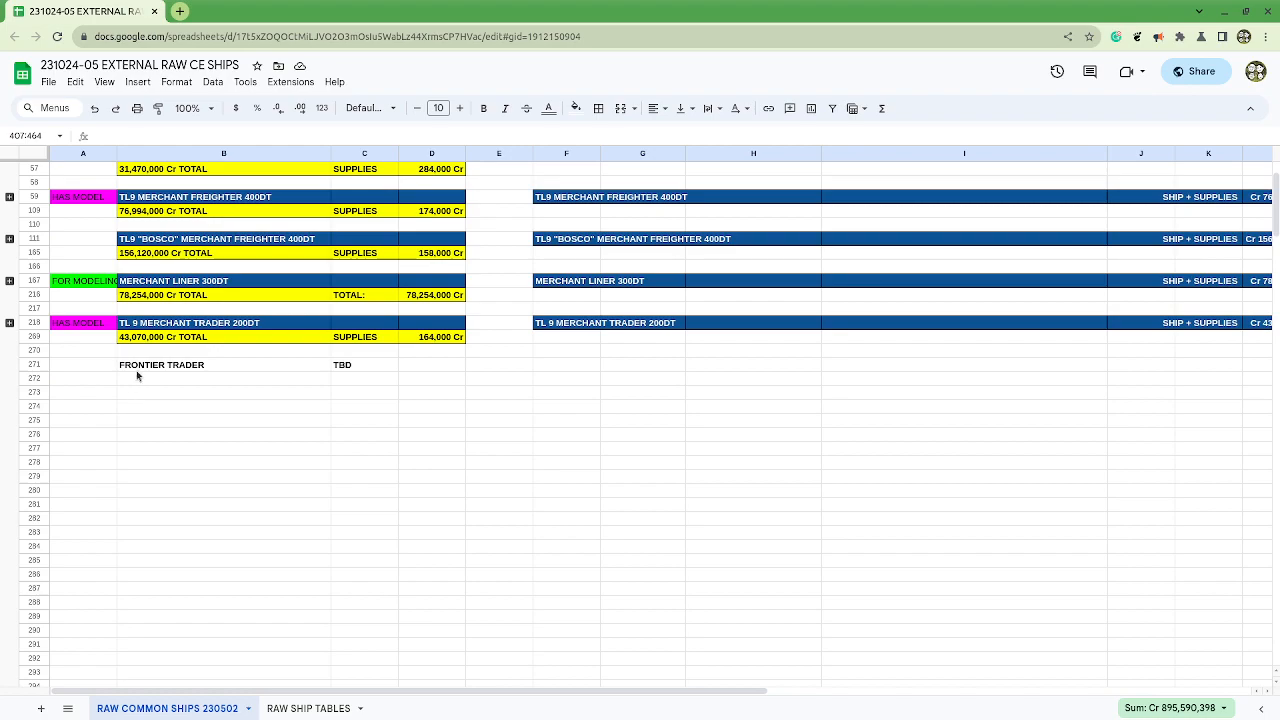
pyautogui.click(34, 365)
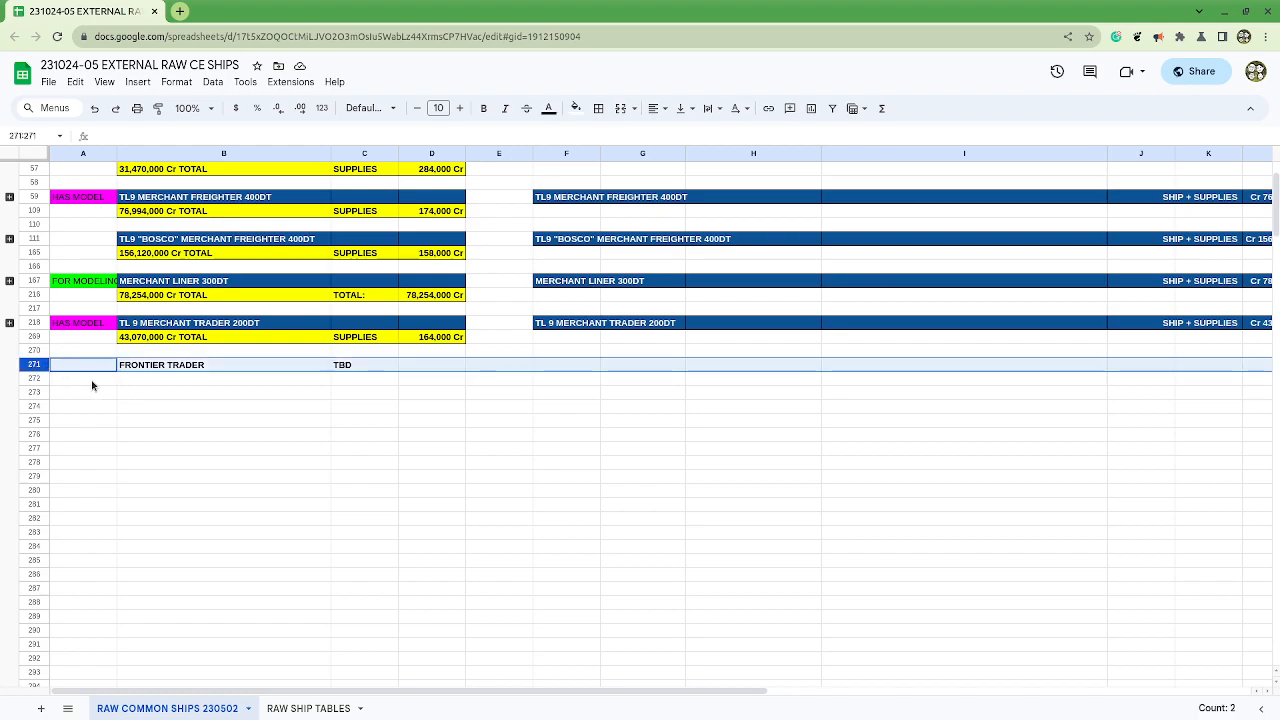
pyautogui.hotkey('ctrl', 'v')
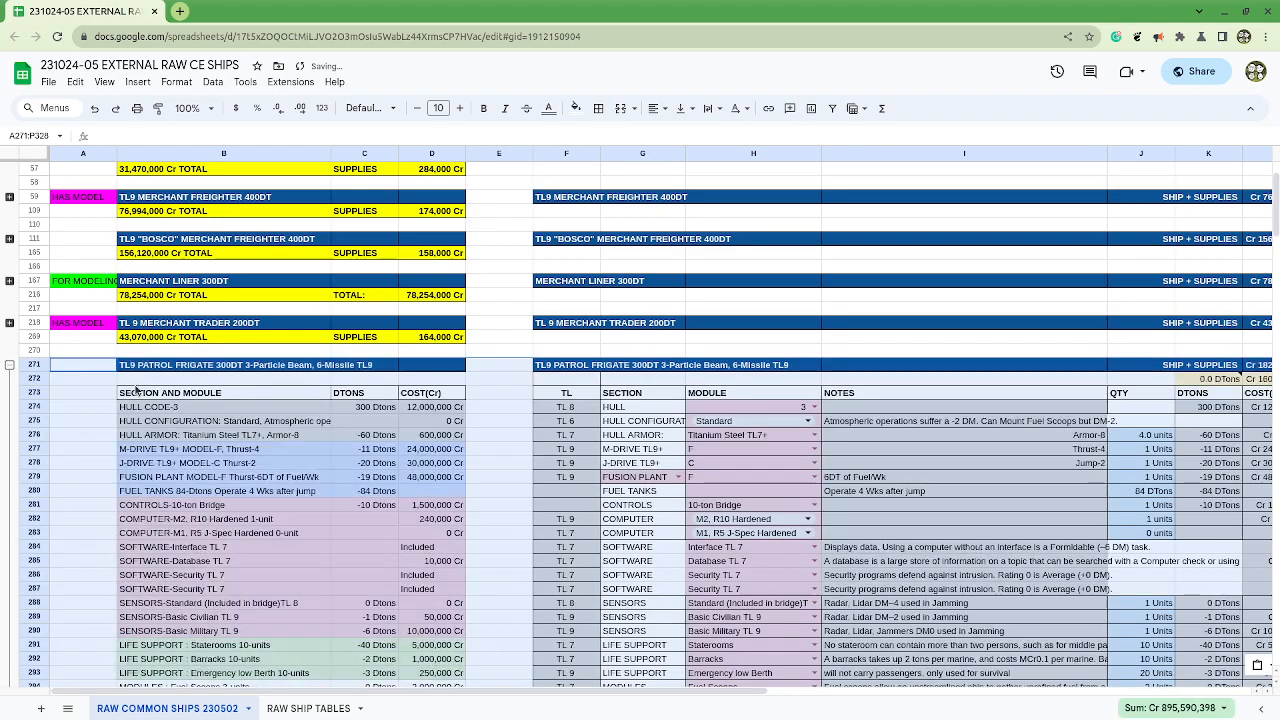
# Step: Replace PATROL FRIGATE with FRONTIER TRADER in the pasted block's title in F271, keeping 300DT
pyautogui.click(567, 366)
pyautogui.scroll(-10, 273, 300)
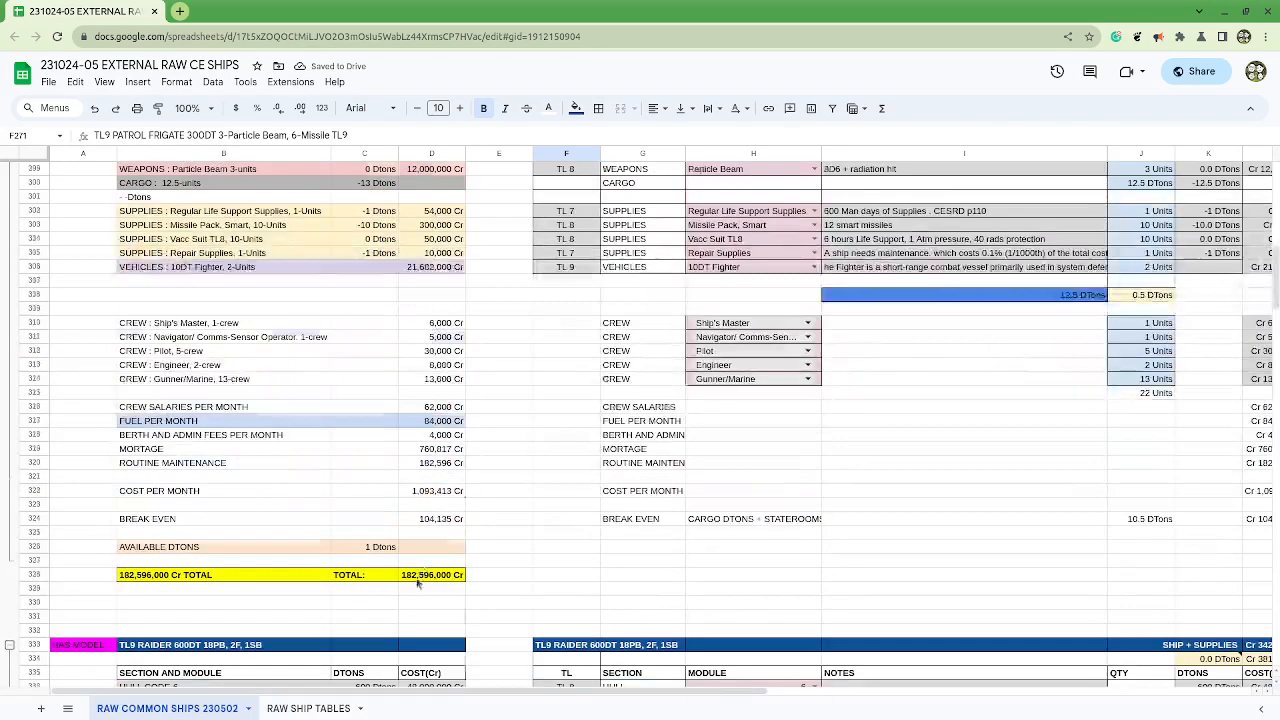
pyautogui.scroll(10, 418, 583)
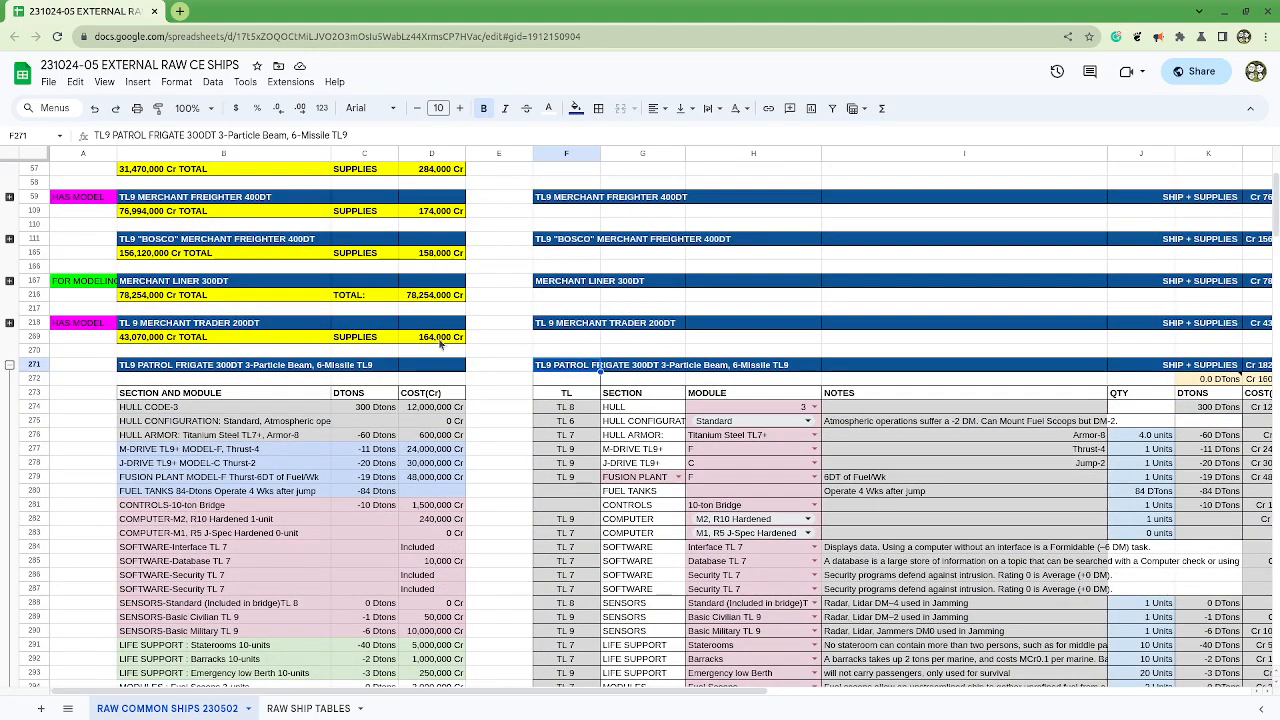
pyautogui.moveTo(111, 134); pyautogui.dragTo(186, 135)
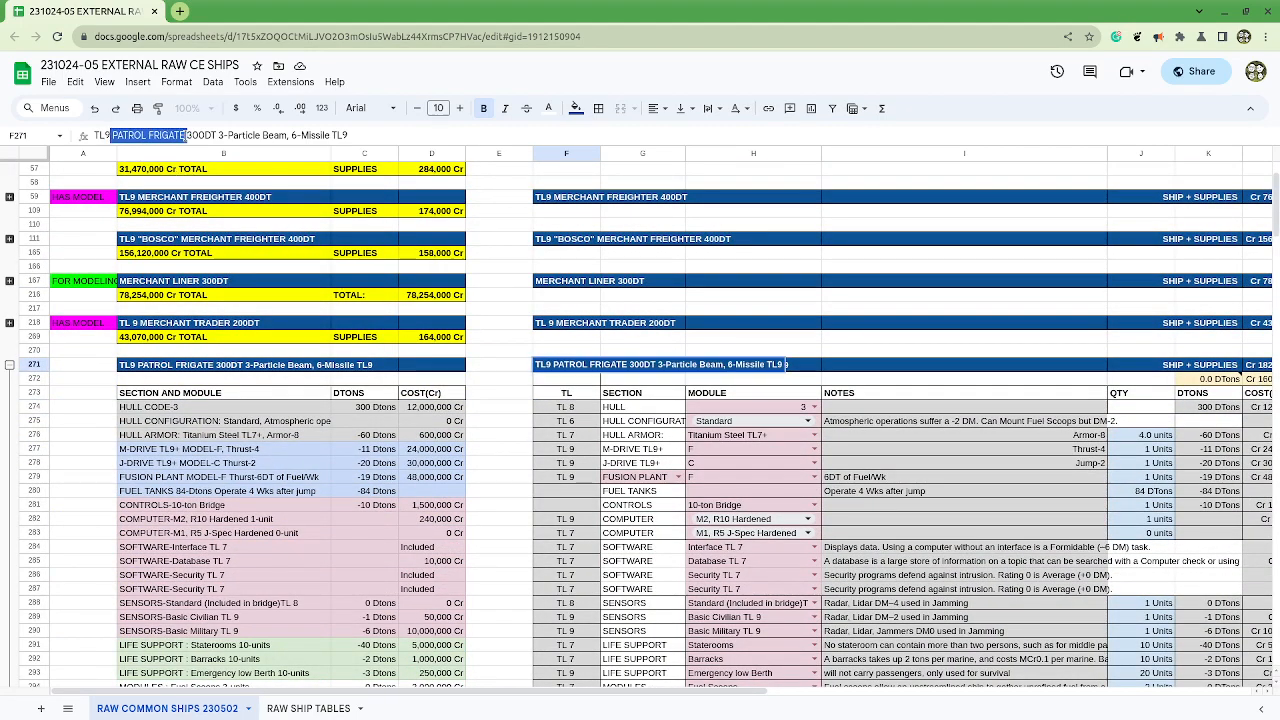
pyautogui.write('F RONTIER')
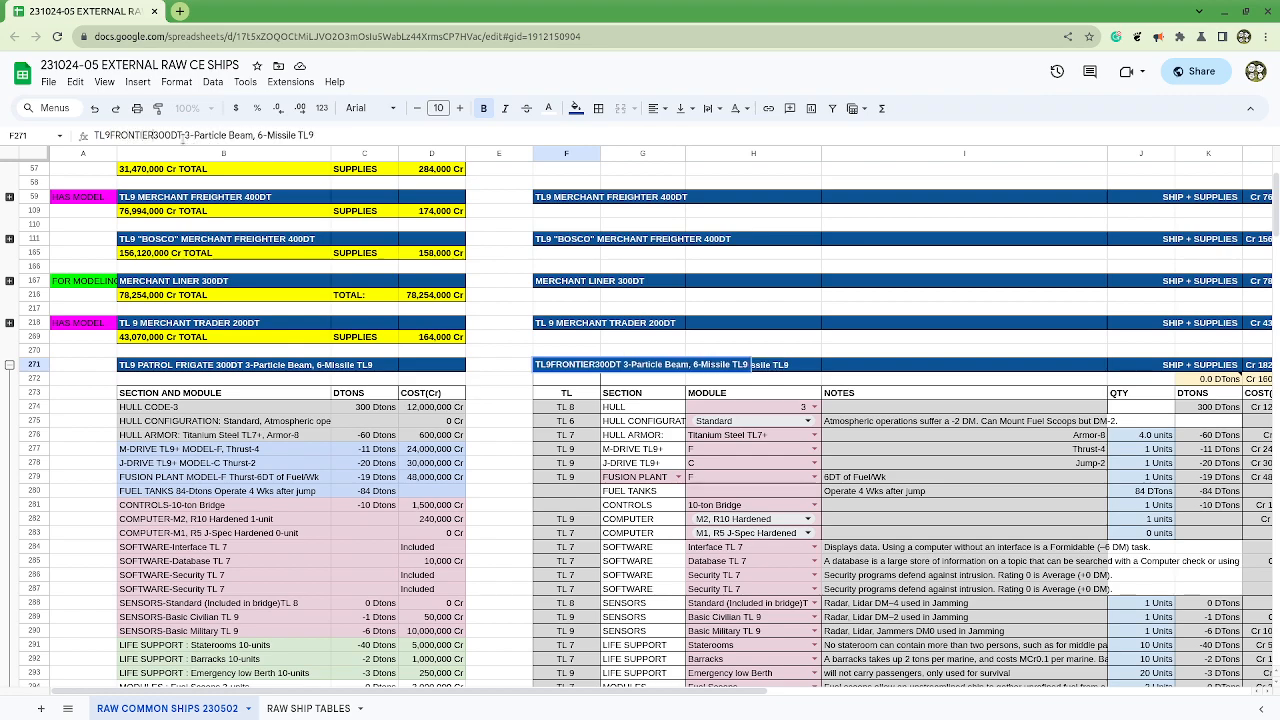
pyautogui.write(' TRADER 300DT')
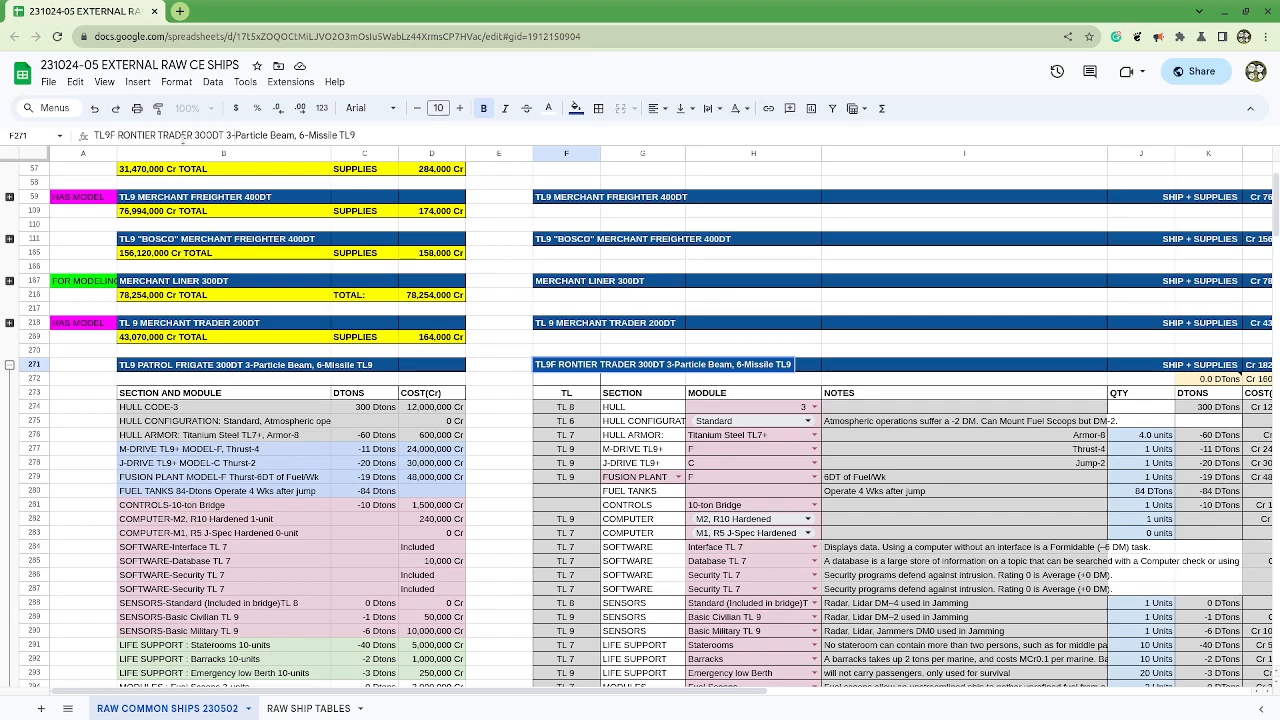
# Step: Replace 3-Particle Beam, 6-Missile with 9-Beam Laser in the Frontier Trader title in F271, keeping the TL9 ending
pyautogui.hotkey('shift', 'Right')
pyautogui.hotkey('shift', 'Right')
pyautogui.hotkey('shift', 'Right')
pyautogui.write('Beam Laser')
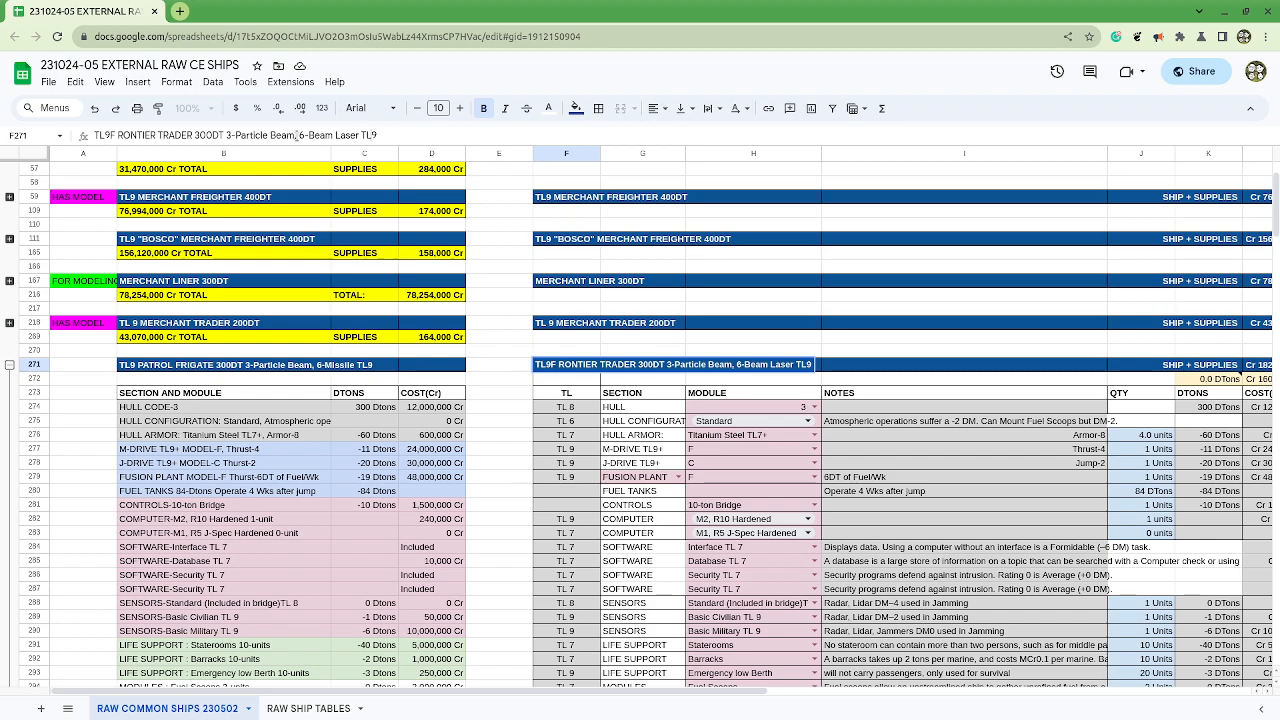
pyautogui.moveTo(298, 134); pyautogui.dragTo(222, 134)
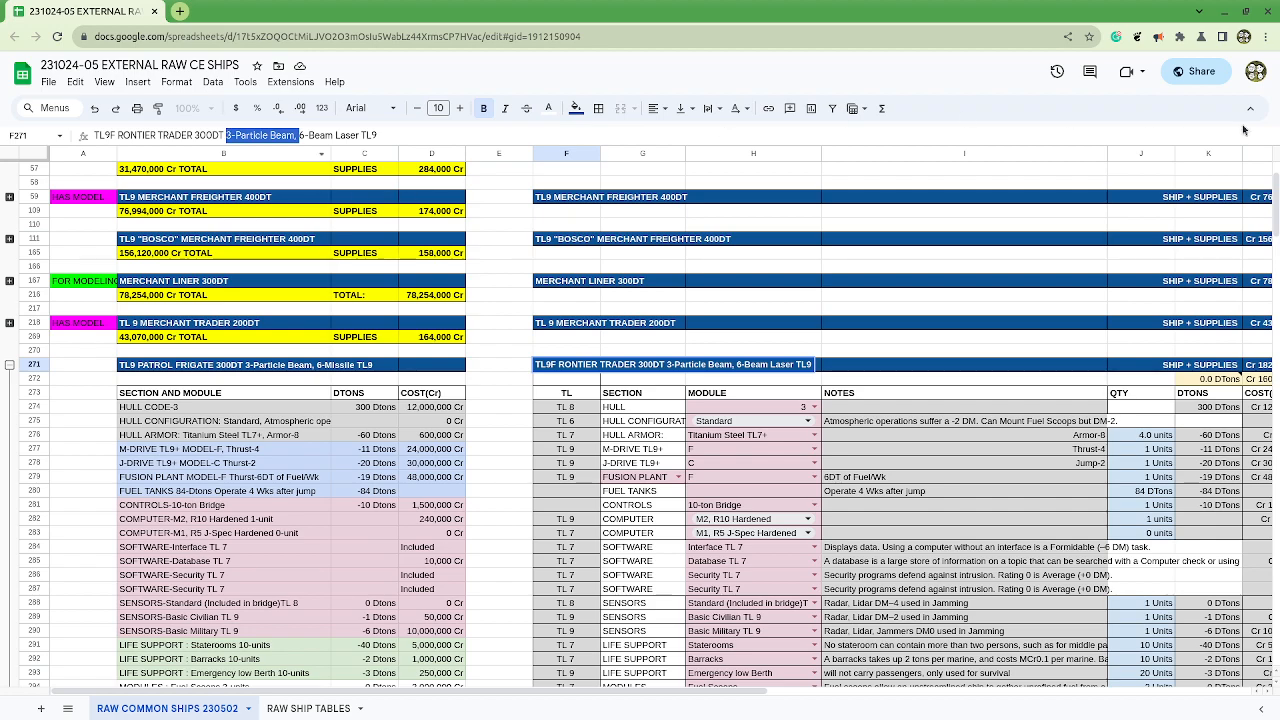
pyautogui.press('BackSpace')
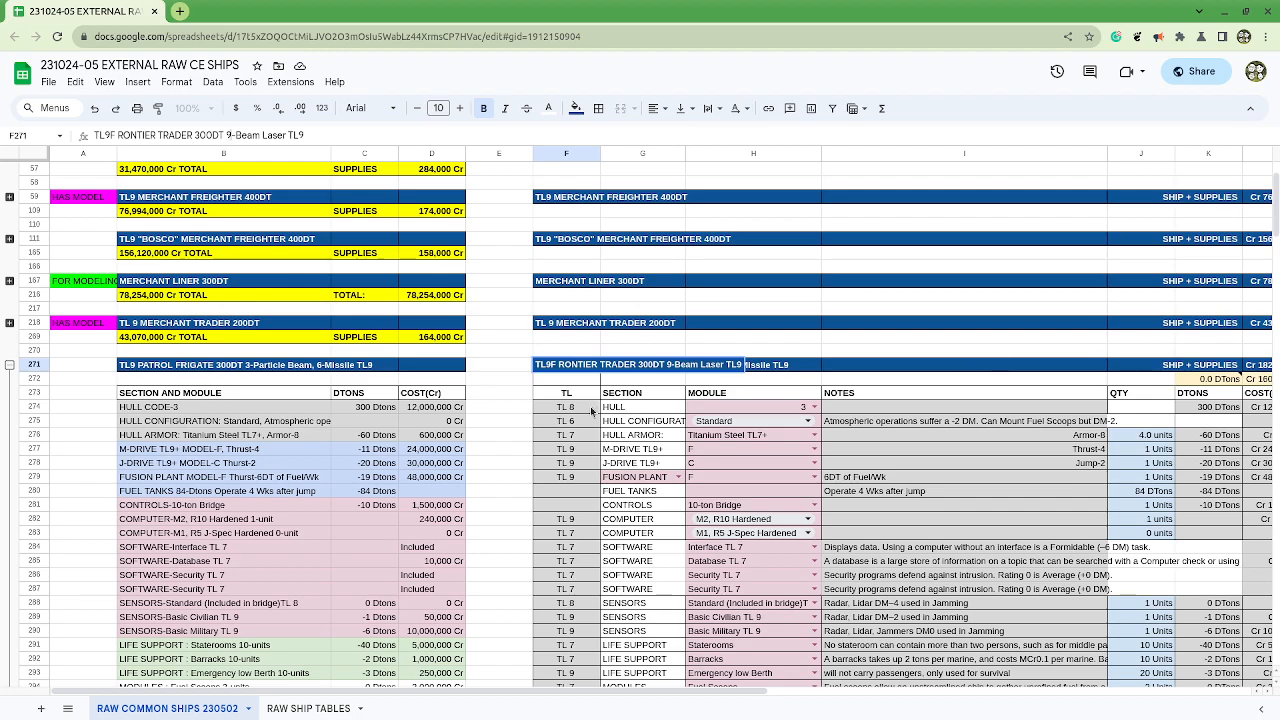
# Step: Place the spreadsheet window side by side with the chapter 9 document and close the document's outline
pyautogui.scroll(-2, 594, 411)
pyautogui.moveTo(224, 315); pyautogui.dragTo(950, 464)
pyautogui.scroll(-2, 950, 462)
pyautogui.scroll(2, 941, 437)
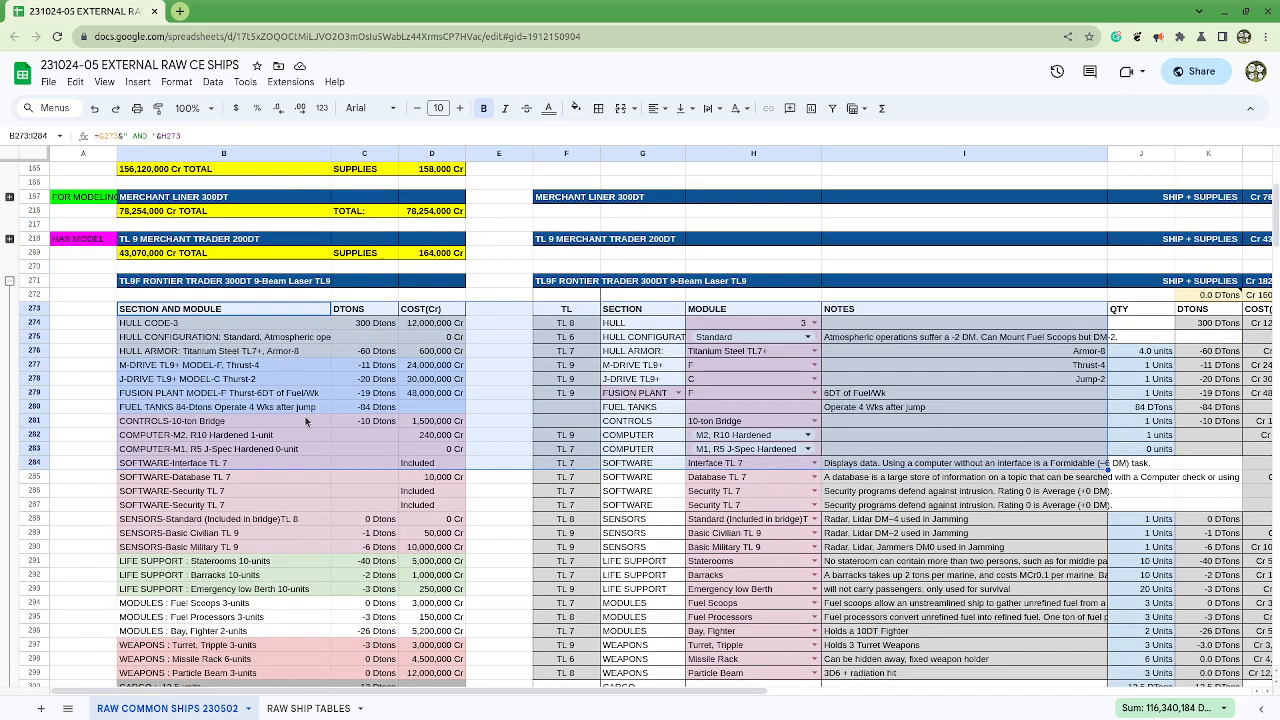
pyautogui.moveTo(443, 697); pyautogui.dragTo(525, 717)
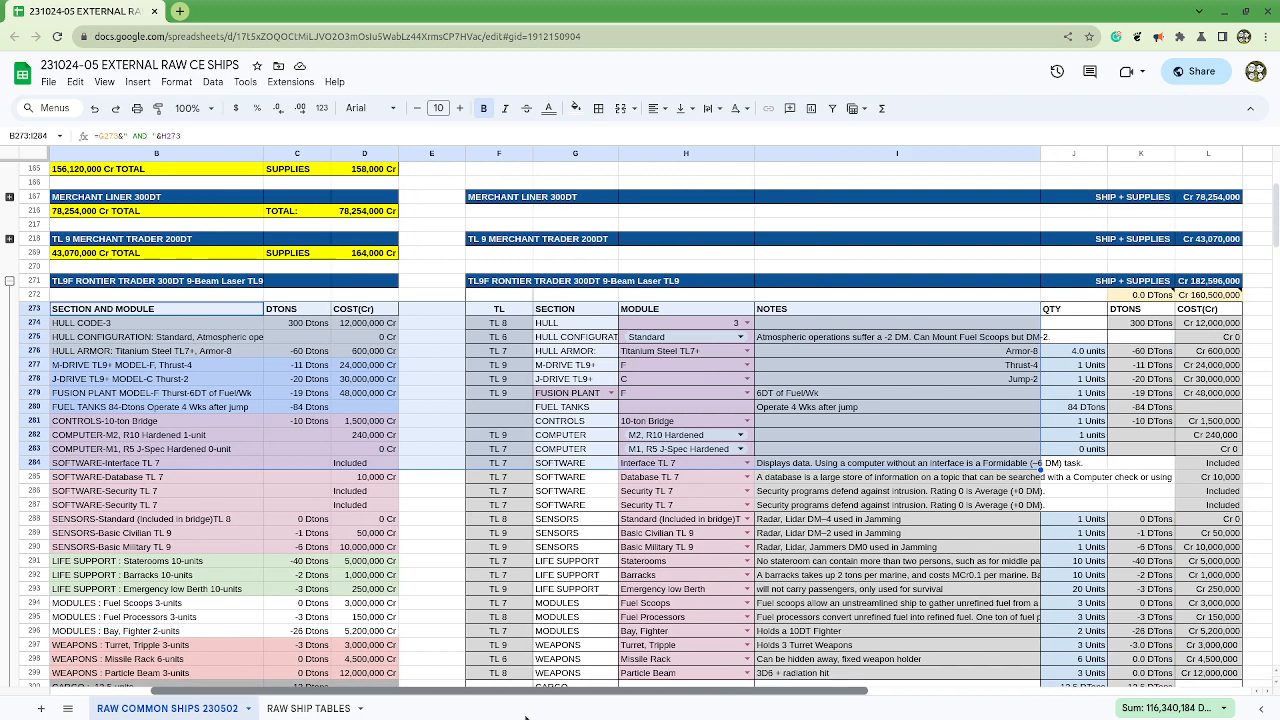
pyautogui.moveTo(591, 14); pyautogui.dragTo(1279, 118)
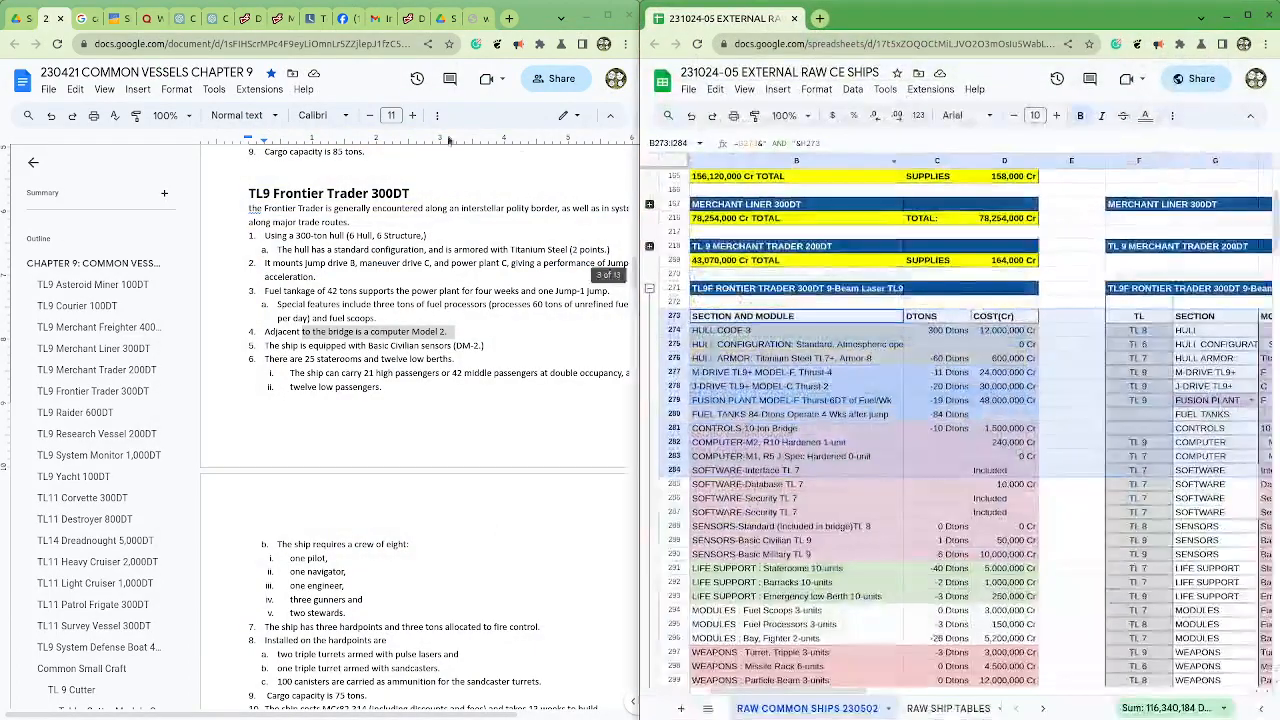
pyautogui.click(33, 163)
# Step: Set the Frontier Trader's Titanium Steel hull armor quantity in J276 to 1 unit
pyautogui.moveTo(775, 697); pyautogui.dragTo(938, 713)
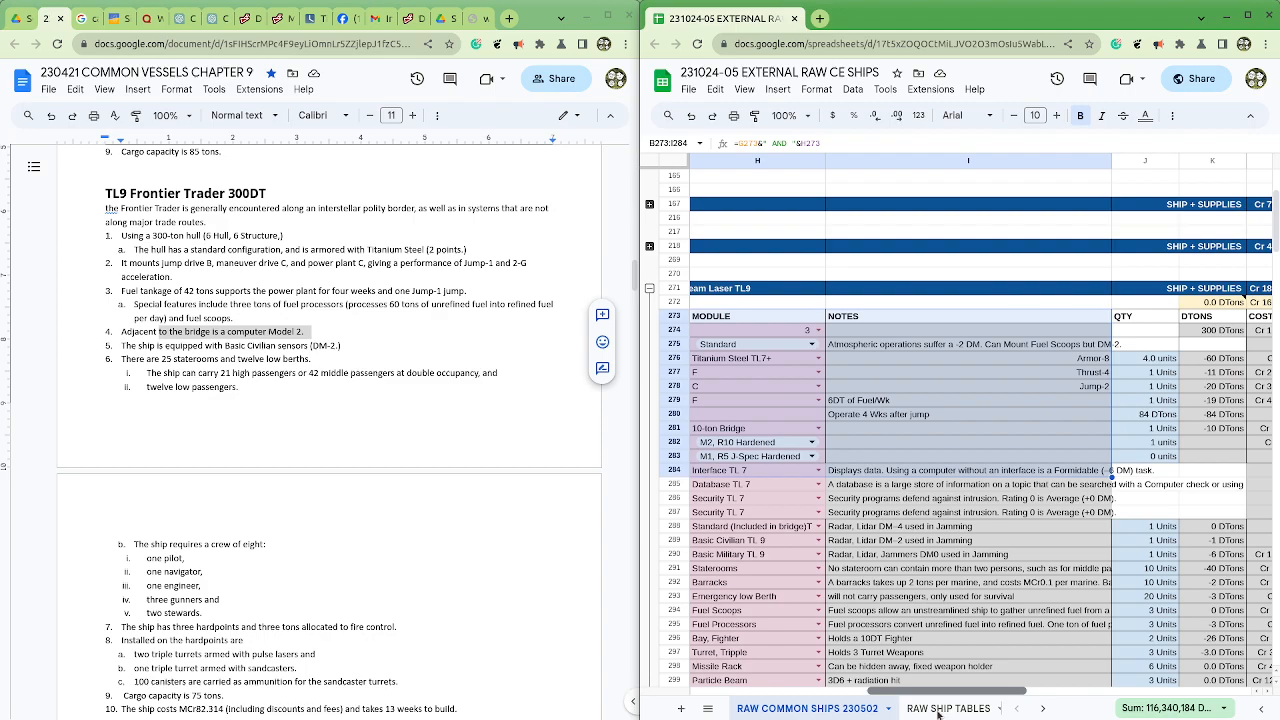
pyautogui.click(1135, 360)
pyautogui.write('1')
pyautogui.press('Return')
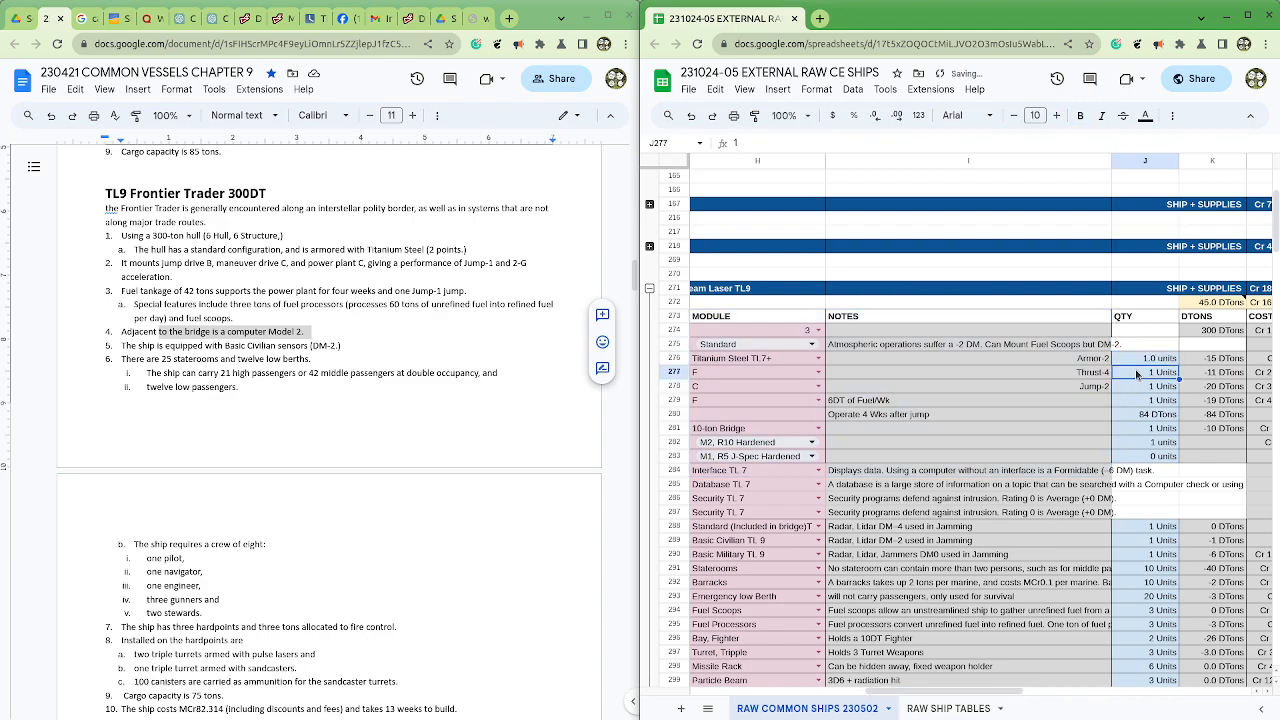
# Step: Set the Frontier Trader's M-Drive to model C, its J-Drive to model B and its fusion plant to model C
pyautogui.click(755, 375)
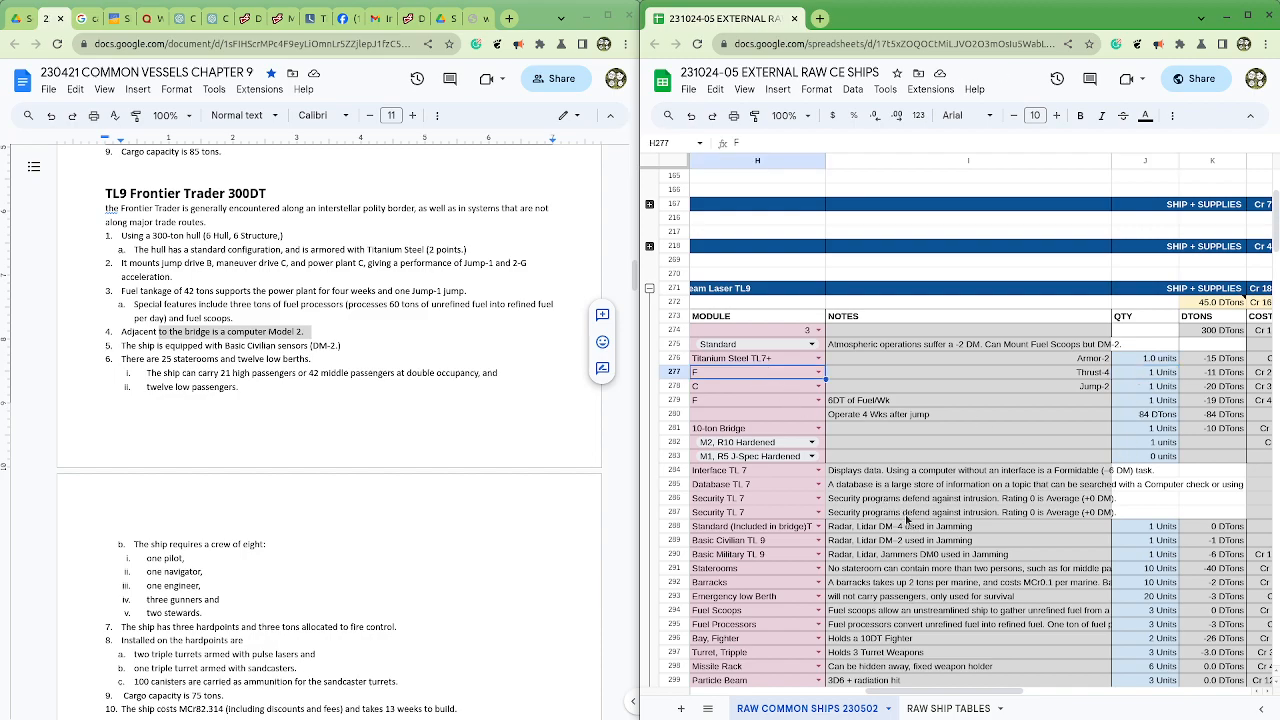
pyautogui.write('c')
pyautogui.click(768, 391)
pyautogui.click(739, 386)
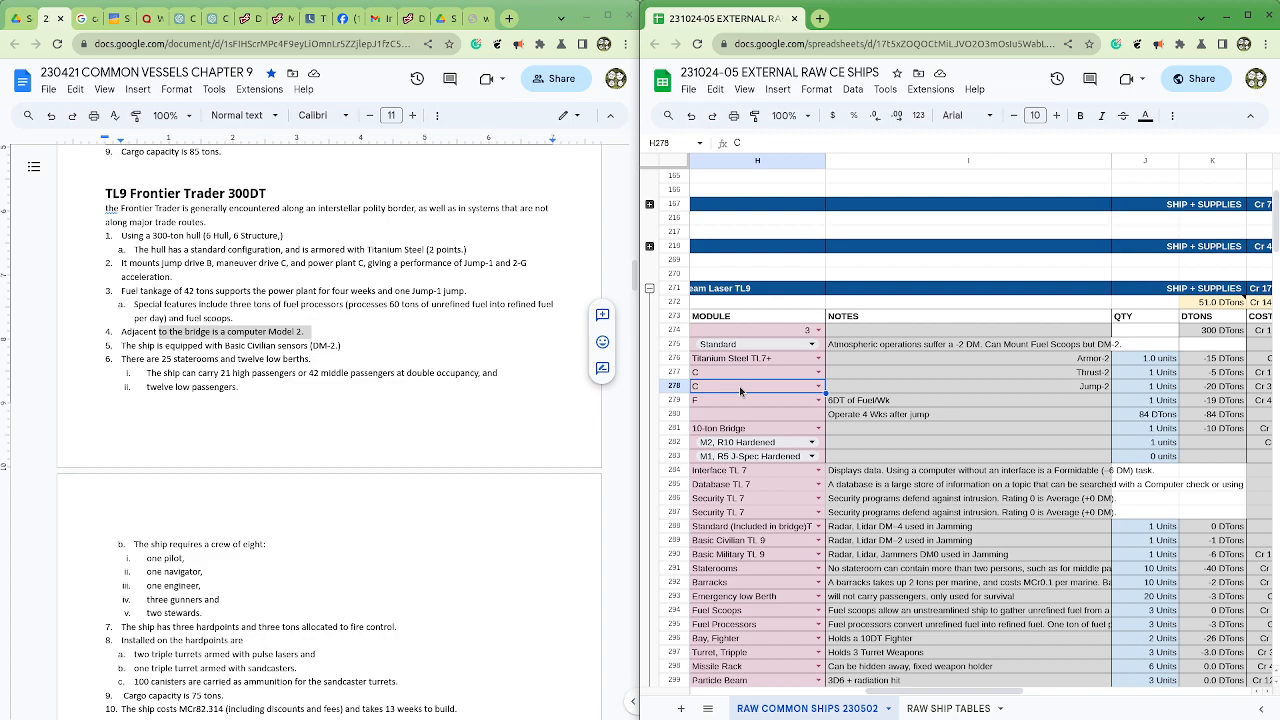
pyautogui.click(740, 391)
pyautogui.click(744, 403)
pyautogui.click(744, 403)
pyautogui.write('C')
pyautogui.click(840, 404)
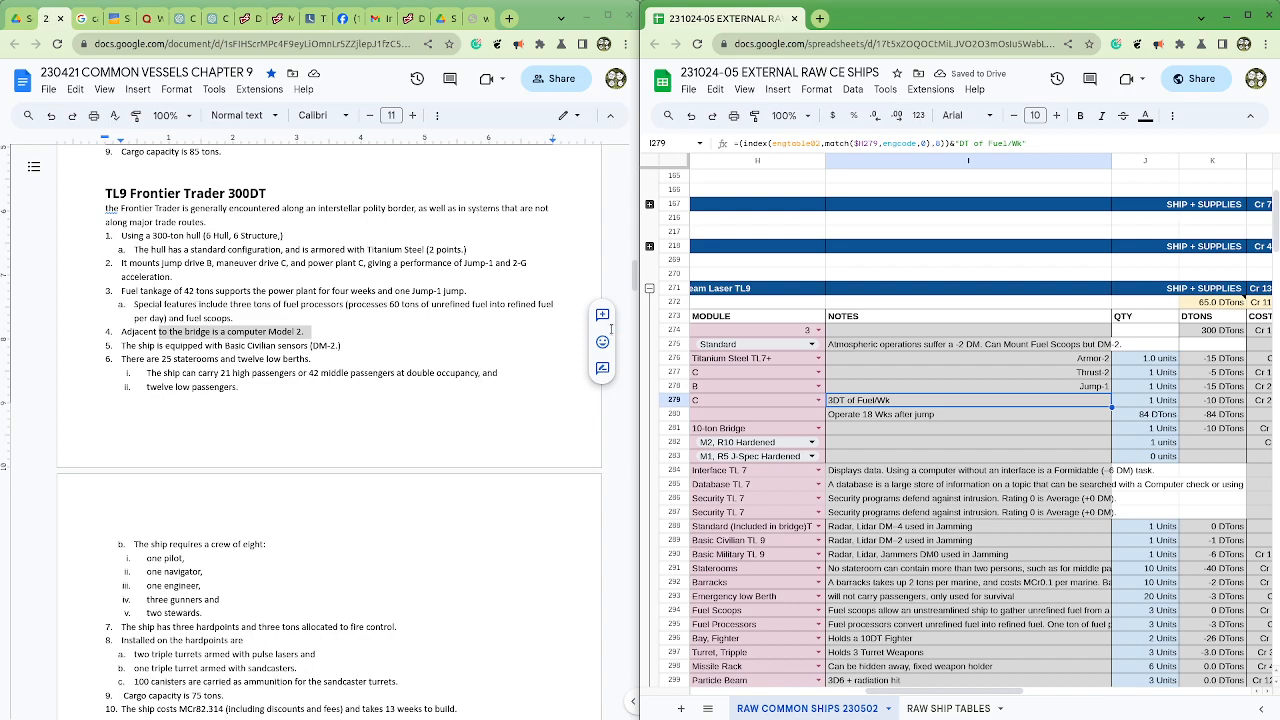
# Step: Set the Frontier Trader's fuel tank quantity in J280 to 42 DTons
pyautogui.click(1130, 414)
pyautogui.write('4')
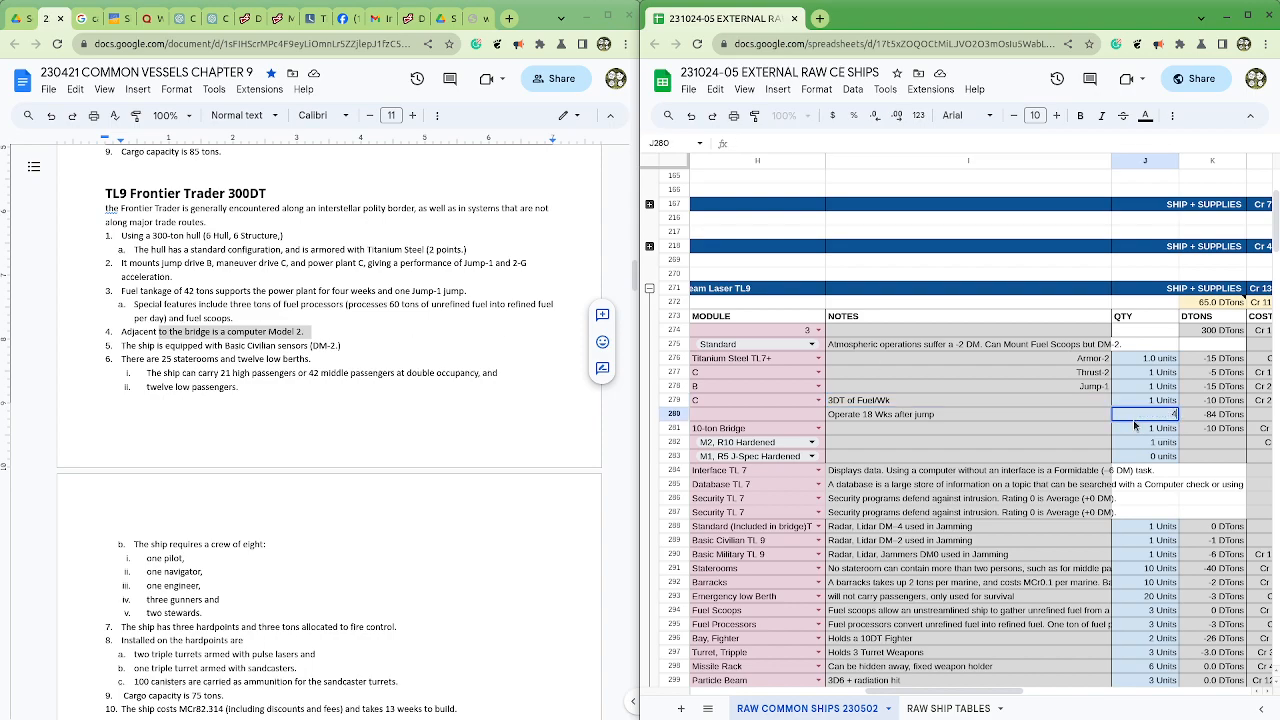
pyautogui.write('2')
pyautogui.press('Return')
# Step: Copy the M2, R10 Hardened computer module from H282 into the second computer row, H283
pyautogui.press('Left')
pyautogui.press('Left')
pyautogui.press('Down')
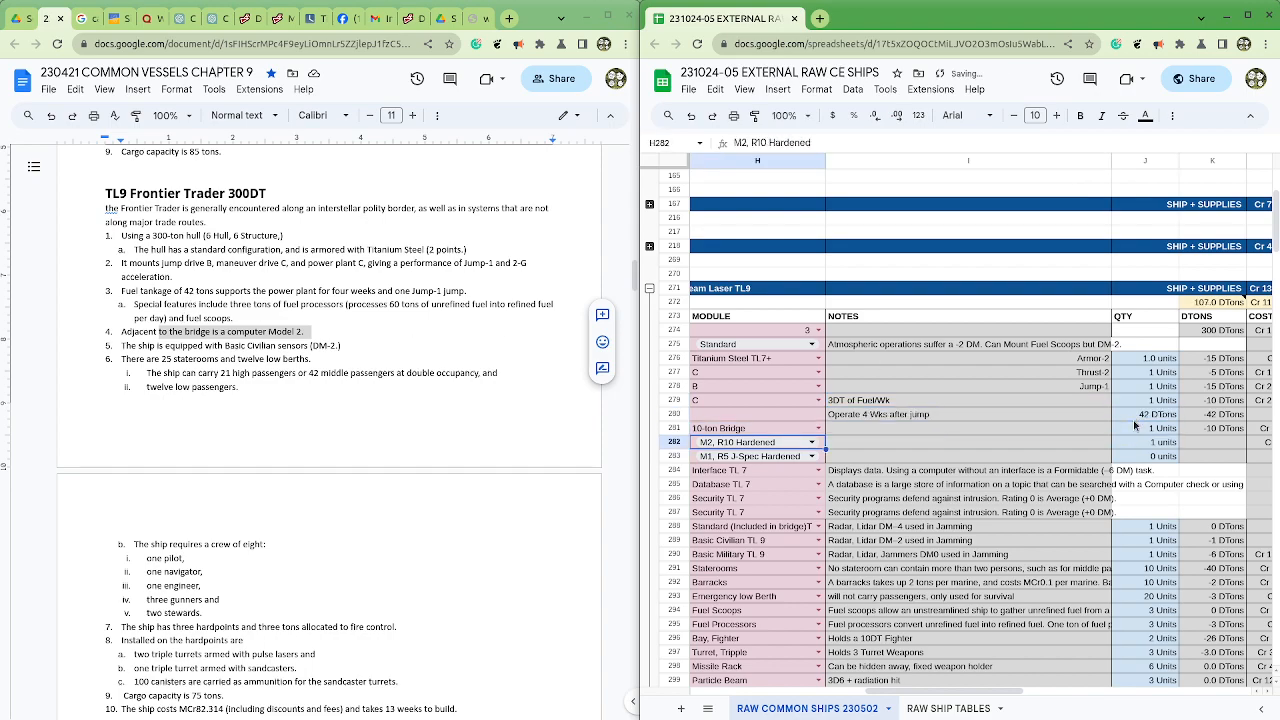
pyautogui.press('Down')
pyautogui.write('M2, R10 Hardened')
pyautogui.press('Left')
pyautogui.press('Left')
pyautogui.press('Right')
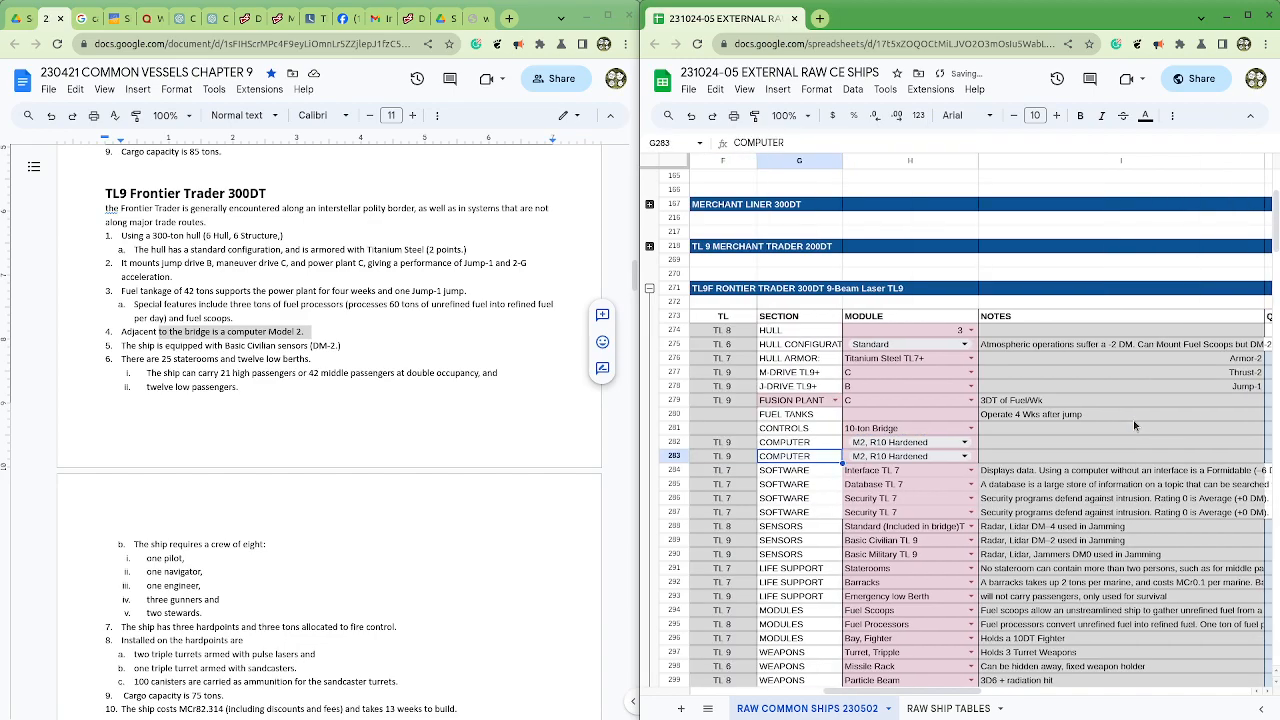
pyautogui.press('Up')
pyautogui.press('Right')
pyautogui.press('Down')
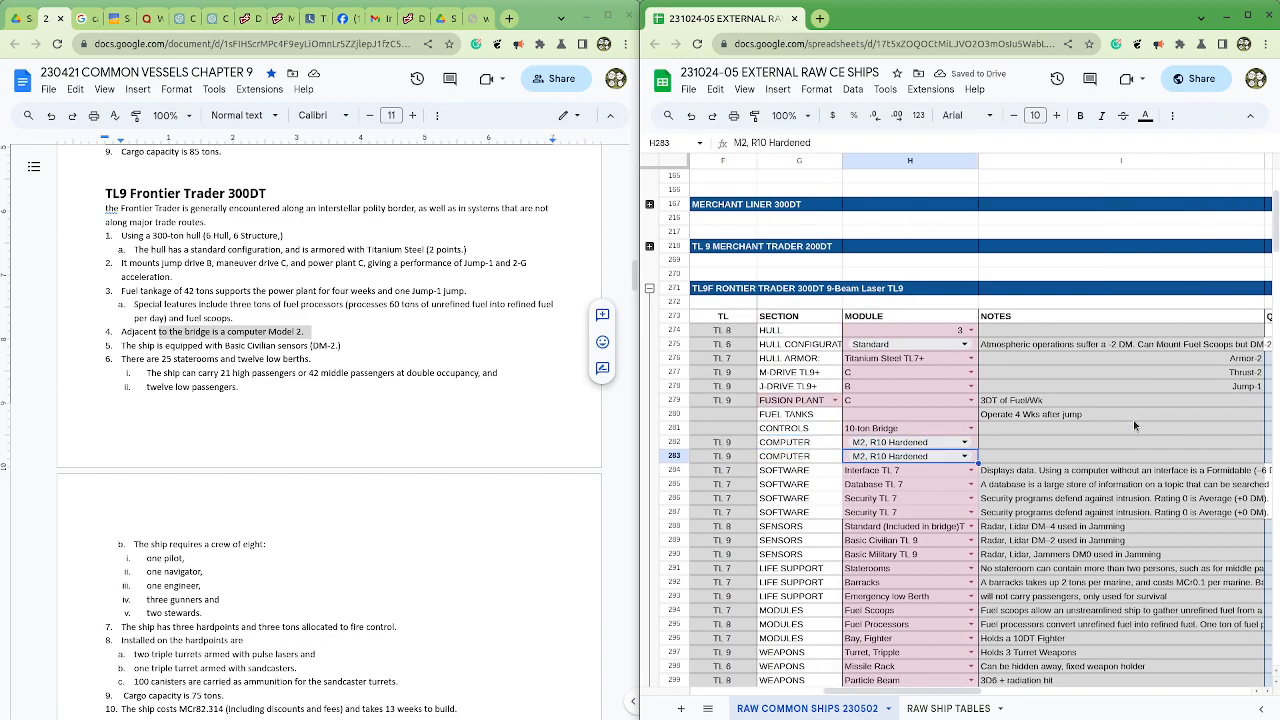
pyautogui.press('Down')
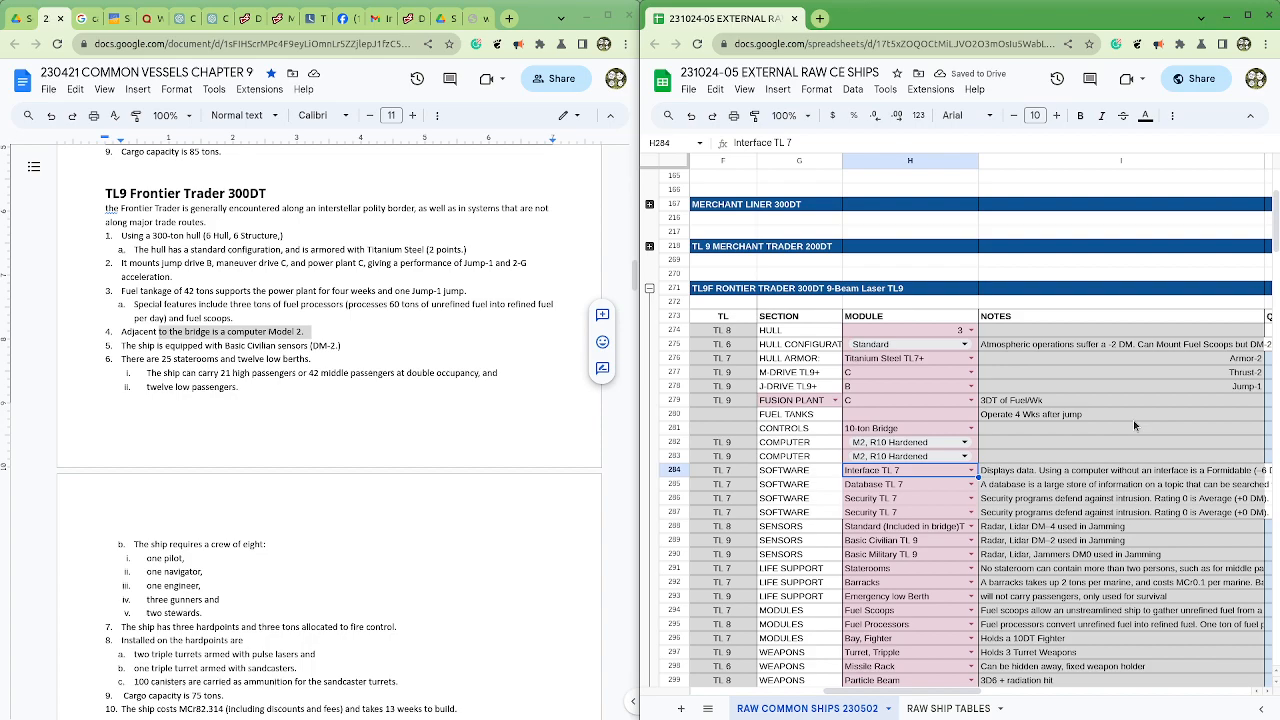
# Step: Delete the Basic Military TL 9 sensors row, row 290, leaving the Standard and Basic Civilian sensors in the Frontier Trader block
pyautogui.press('Up')
pyautogui.press('Down')
pyautogui.press('Down')
pyautogui.press('Down')
pyautogui.press('Down')
pyautogui.press('Down')
pyautogui.press('Down')
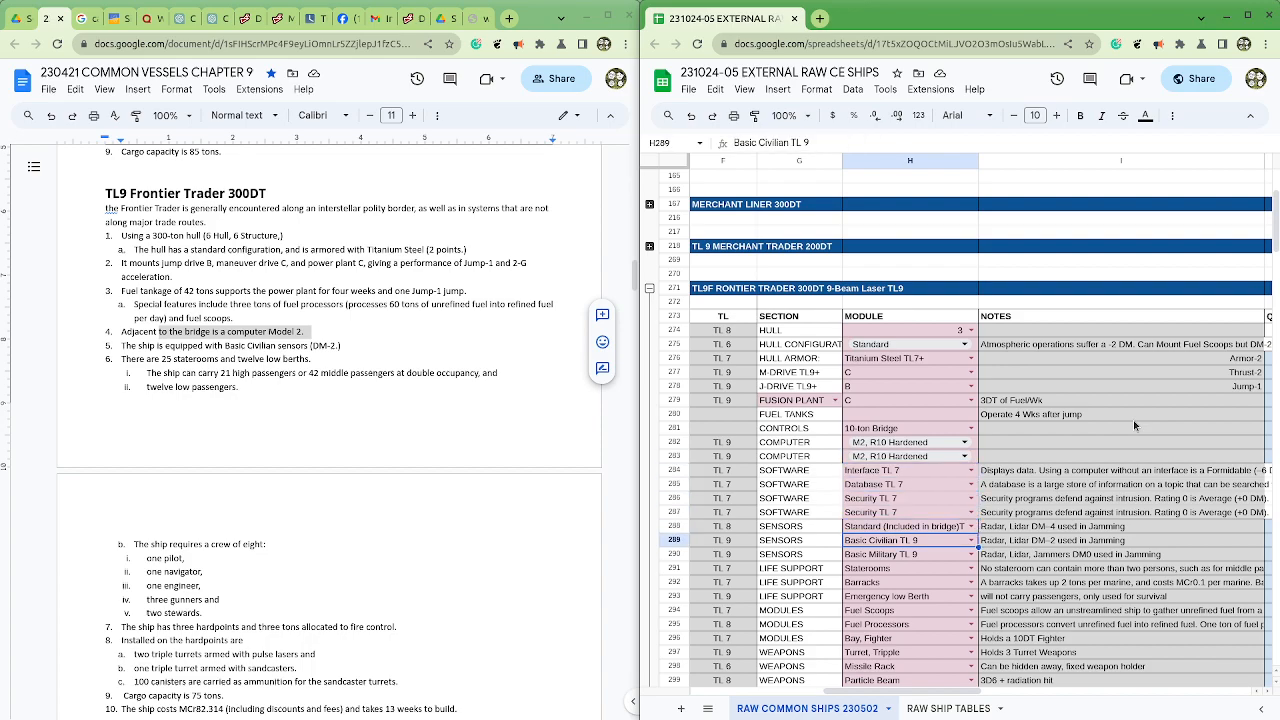
pyautogui.press('Up')
pyautogui.hotkey('shift', 'Right')
pyautogui.hotkey('shift', 'Right')
pyautogui.hotkey('shift', 'Right')
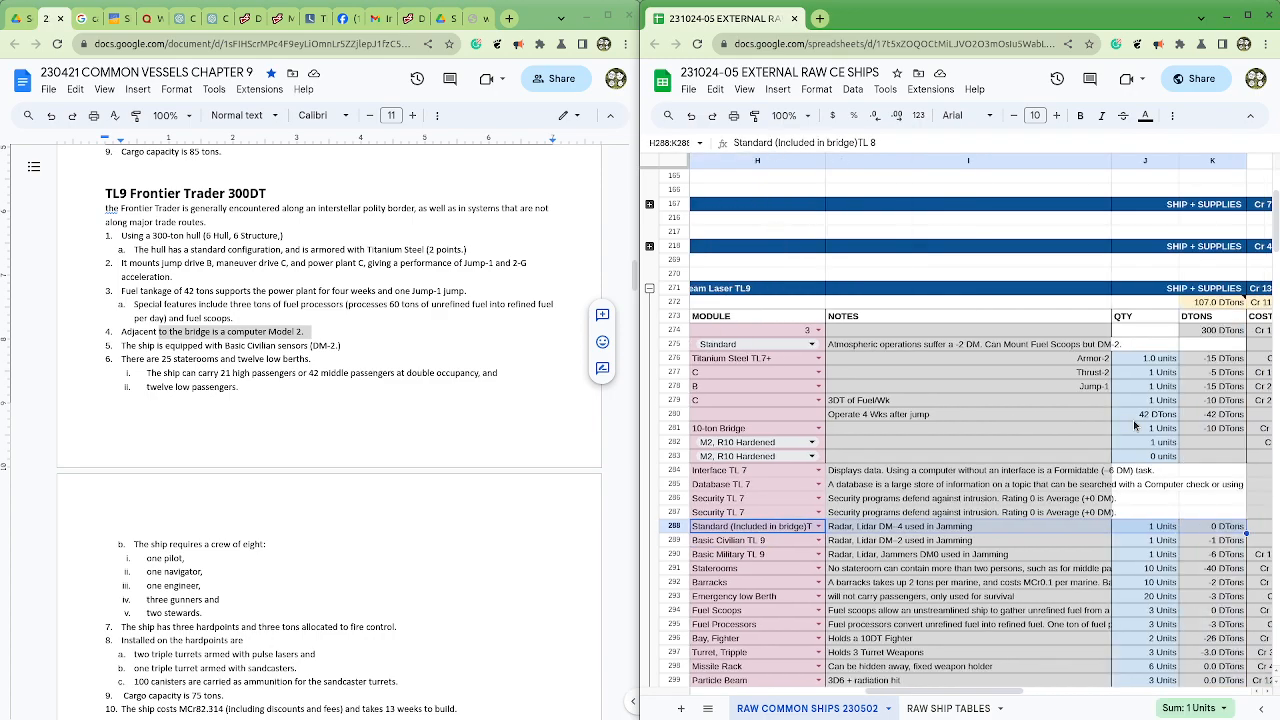
pyautogui.hotkey('shift', 'Down')
pyautogui.hotkey('shift', 'Left')
pyautogui.hotkey('shift', 'Left')
pyautogui.hotkey('shift', 'Left')
pyautogui.hotkey('shift', 'Left')
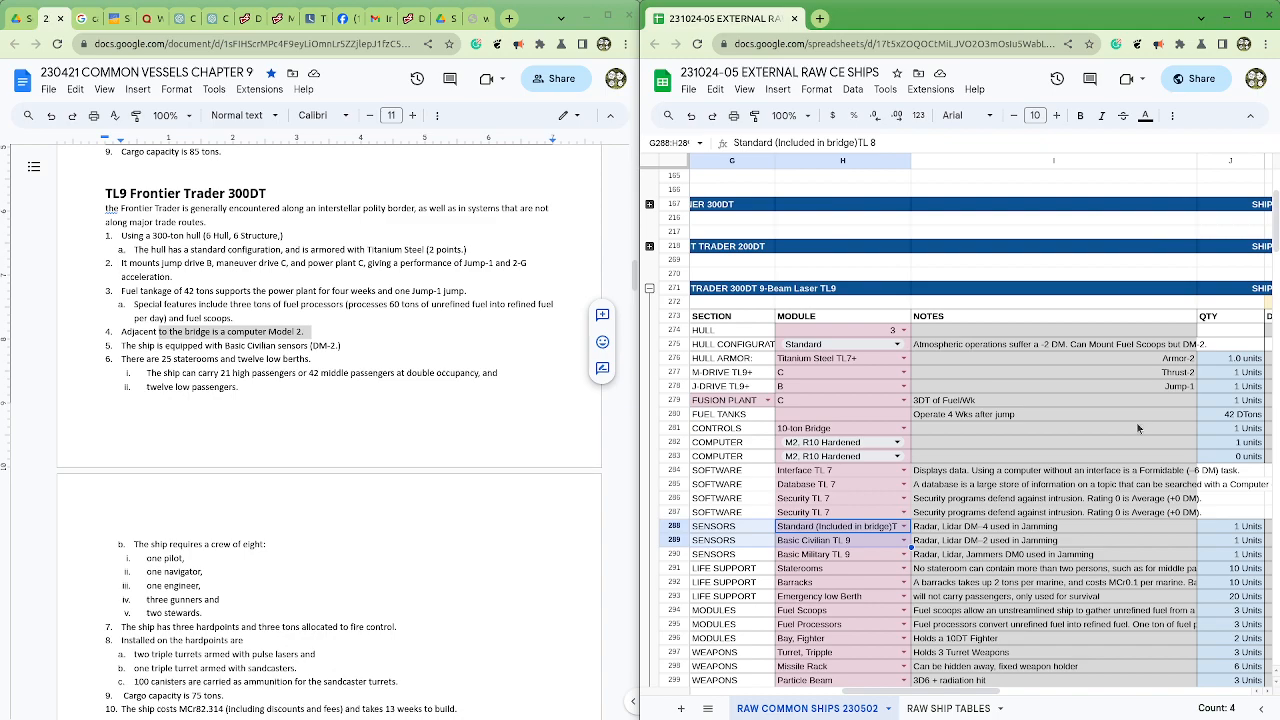
pyautogui.click(988, 557)
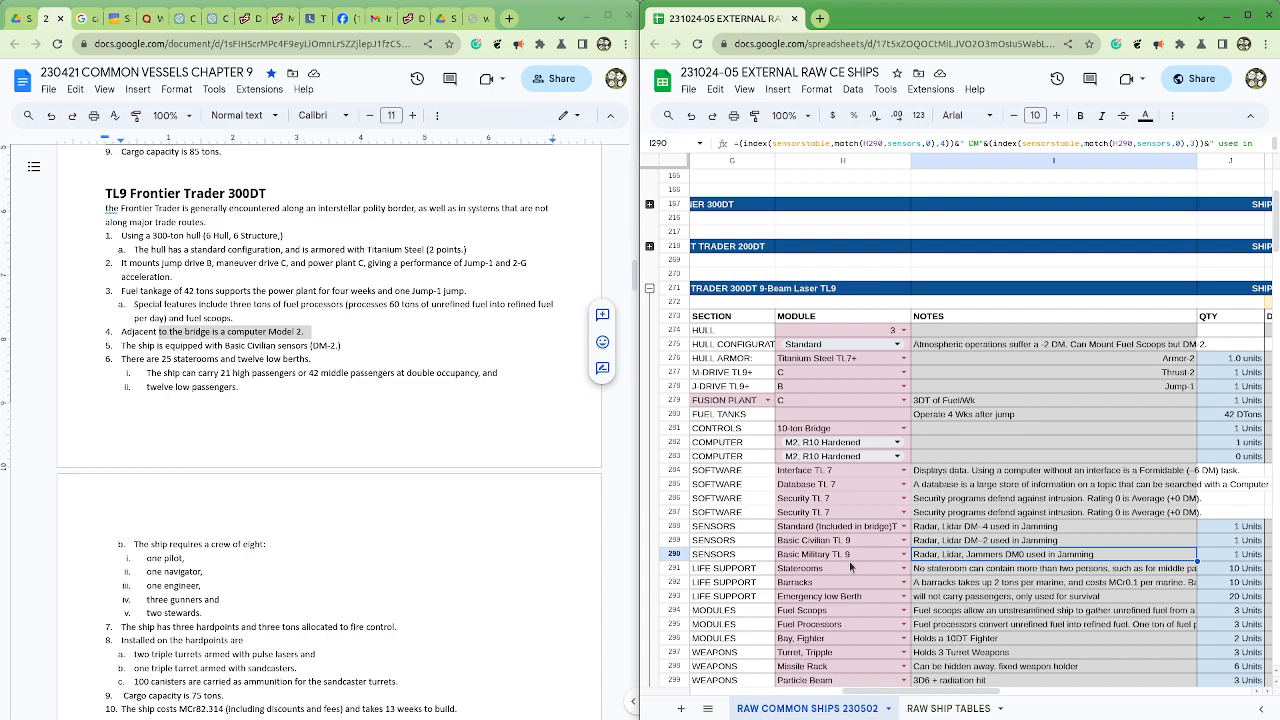
pyautogui.click(674, 555)
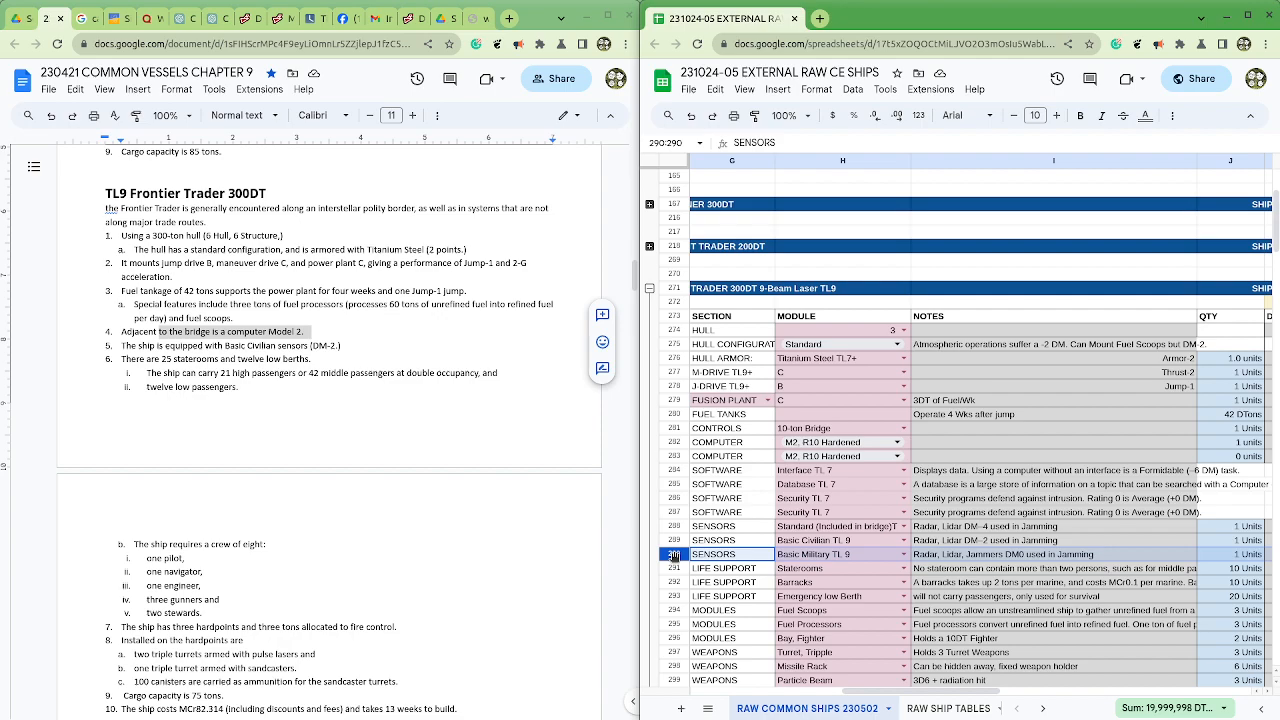
pyautogui.rightClick(674, 555)
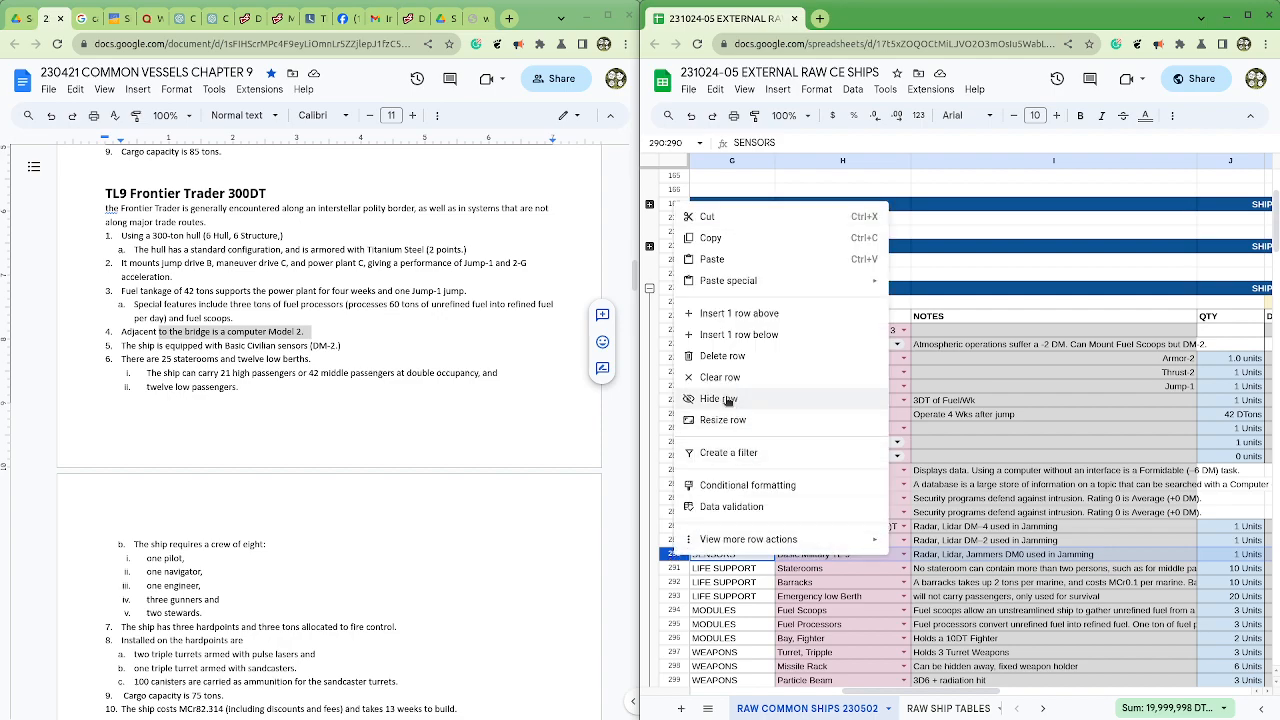
pyautogui.click(722, 356)
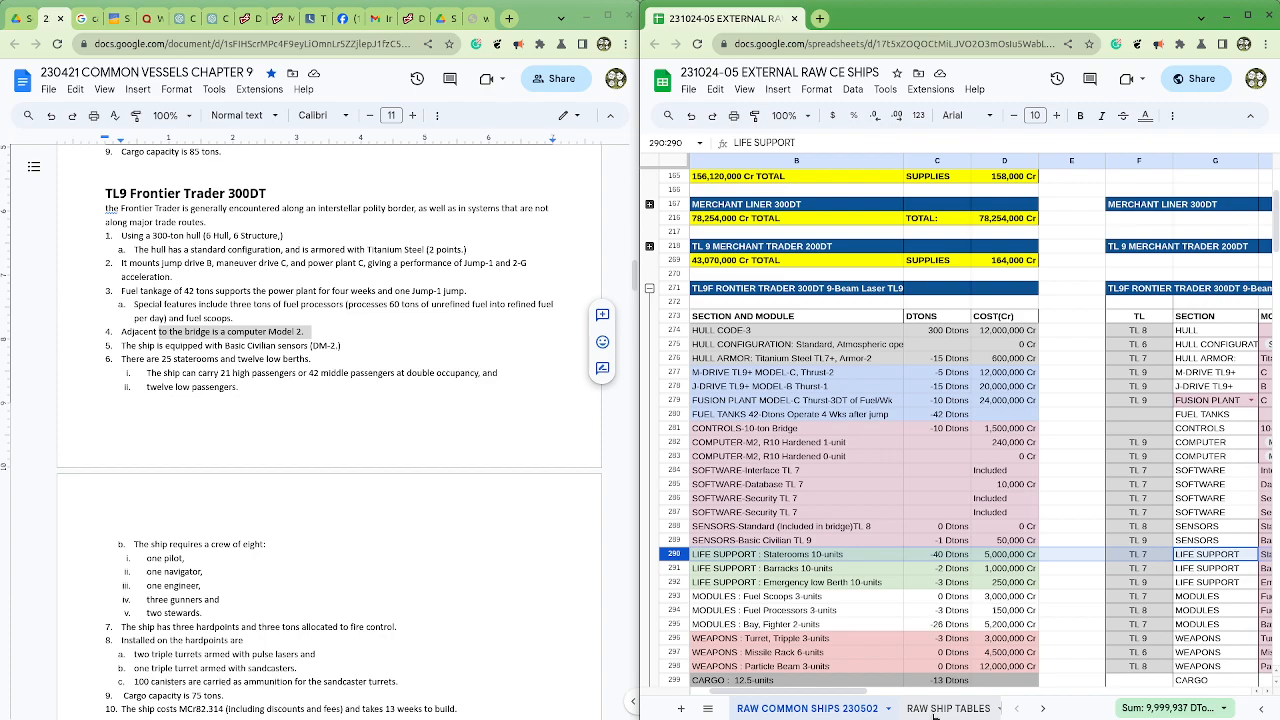
# Step: Set the Frontier Trader's staterooms quantity in J290 to 25 units
pyautogui.moveTo(903, 693); pyautogui.dragTo(1027, 696)
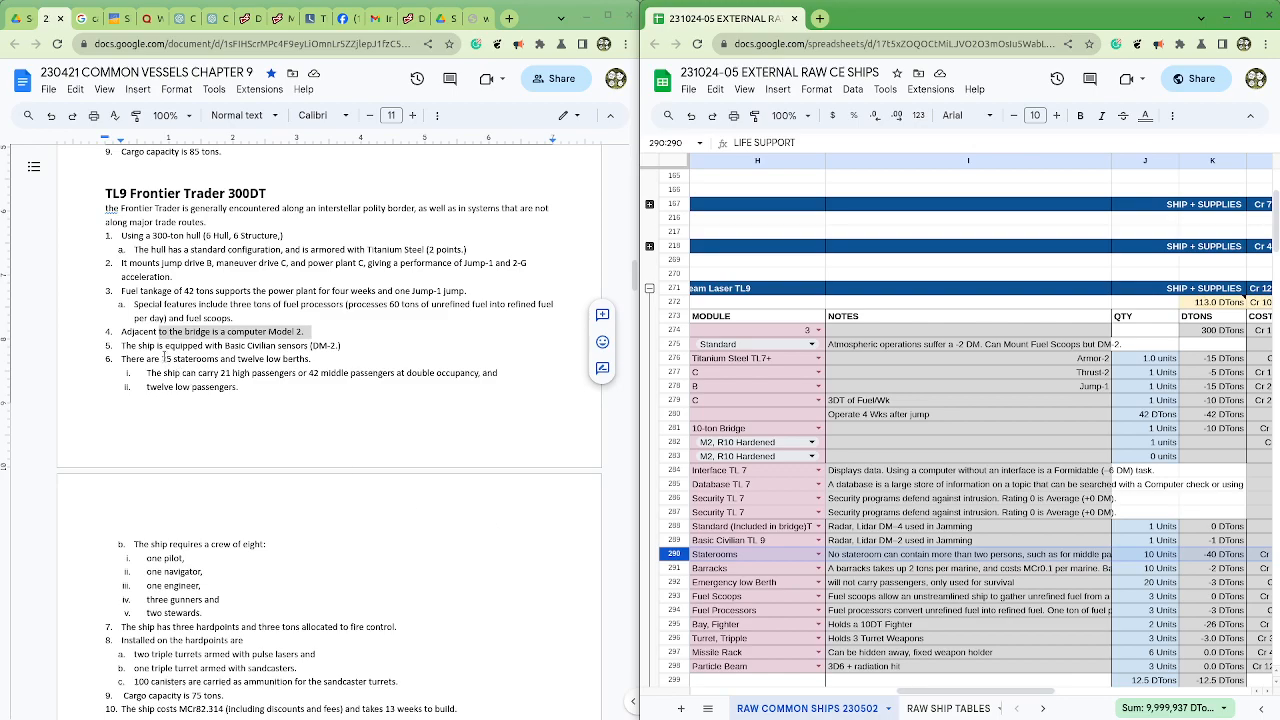
pyautogui.click(1156, 556)
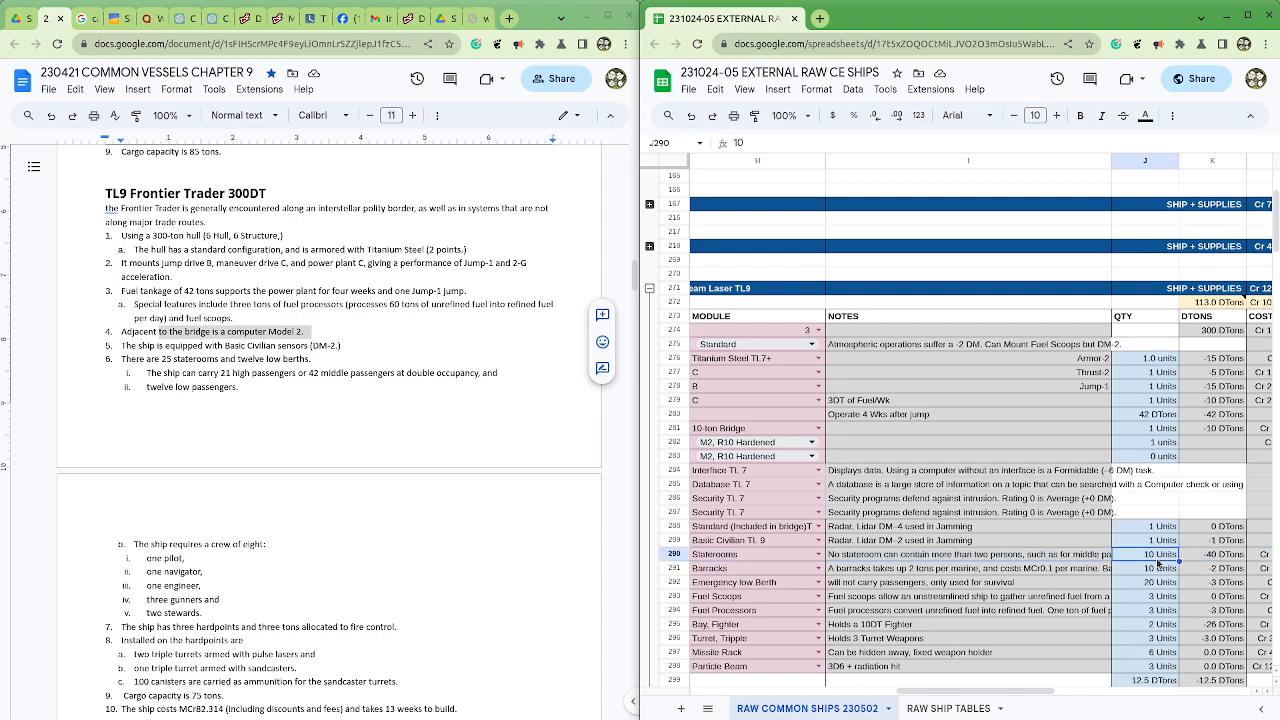
pyautogui.write('25')
pyautogui.press('Return')
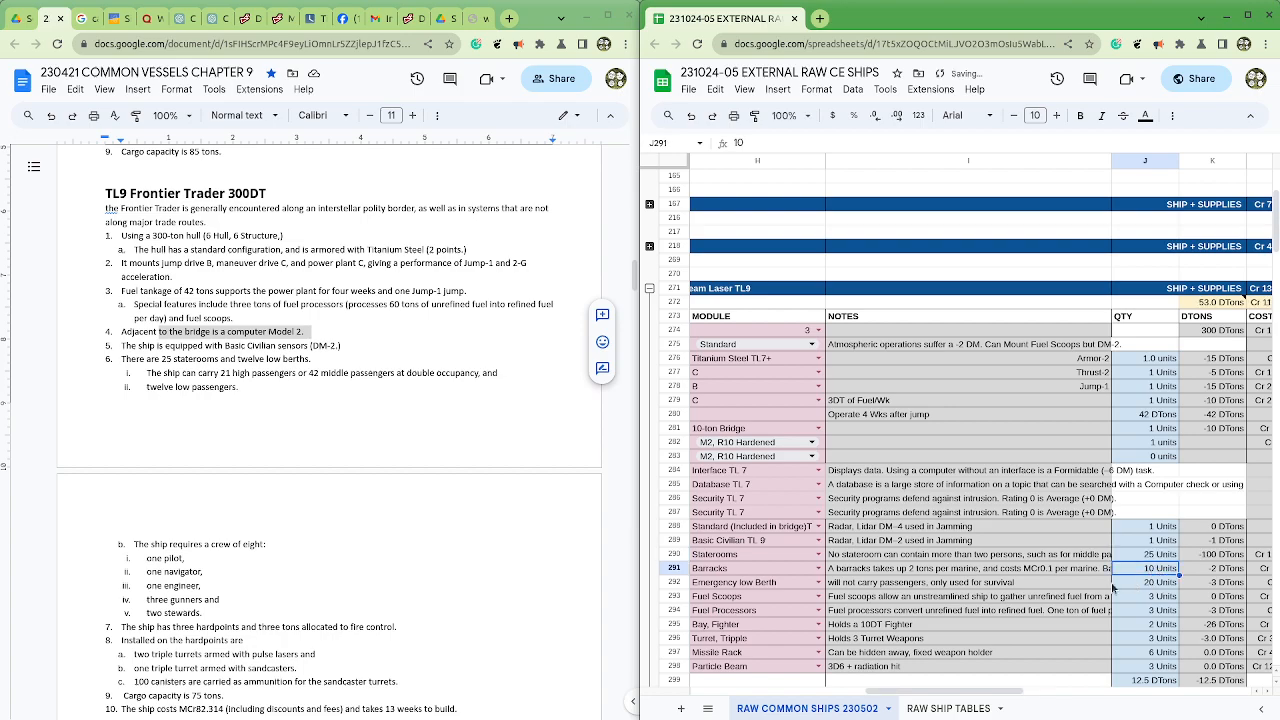
# Step: Change the Barracks module in H291 to Low Berths and set its quantity to 12 units
pyautogui.click(805, 575)
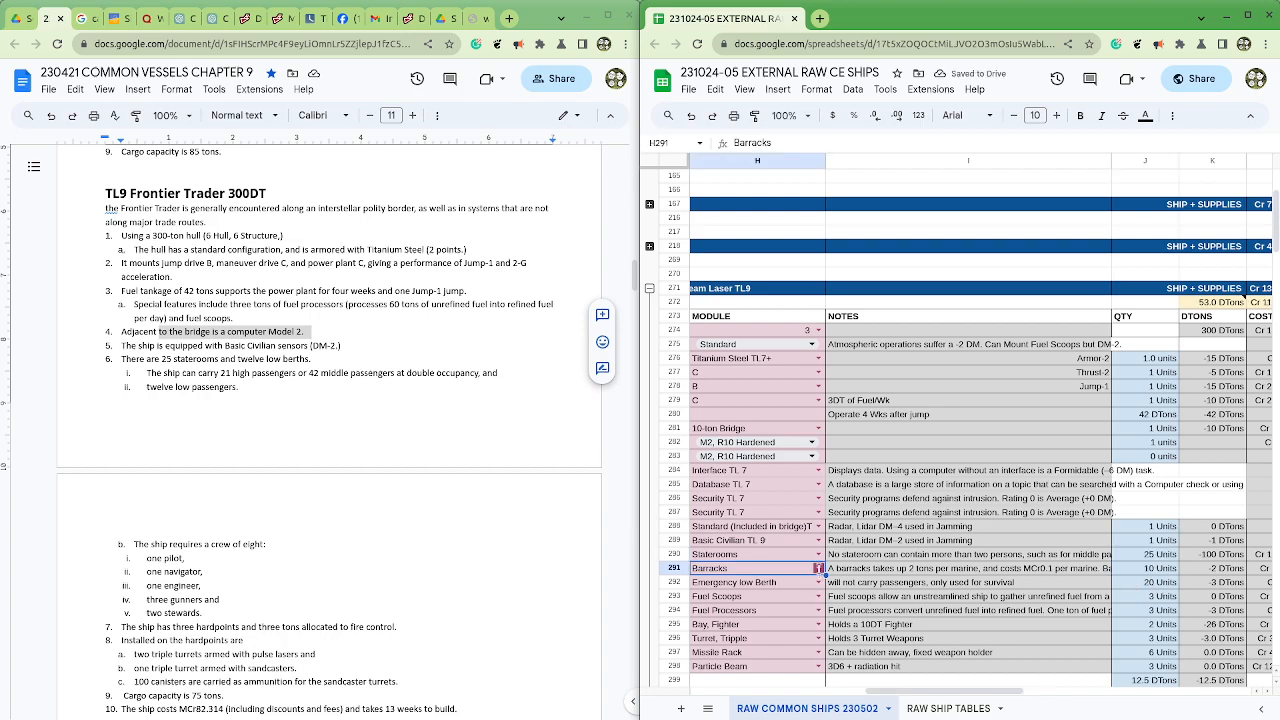
pyautogui.click(818, 569)
pyautogui.click(755, 603)
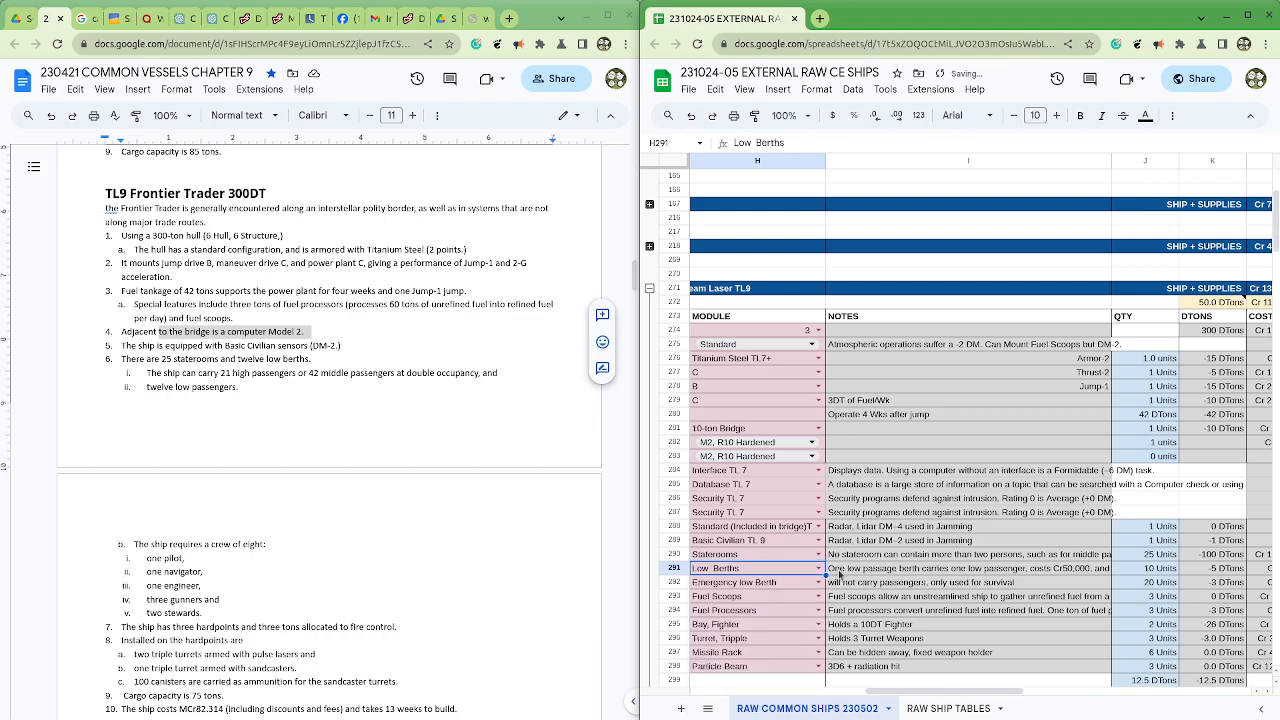
pyautogui.click(845, 573)
pyautogui.click(1160, 573)
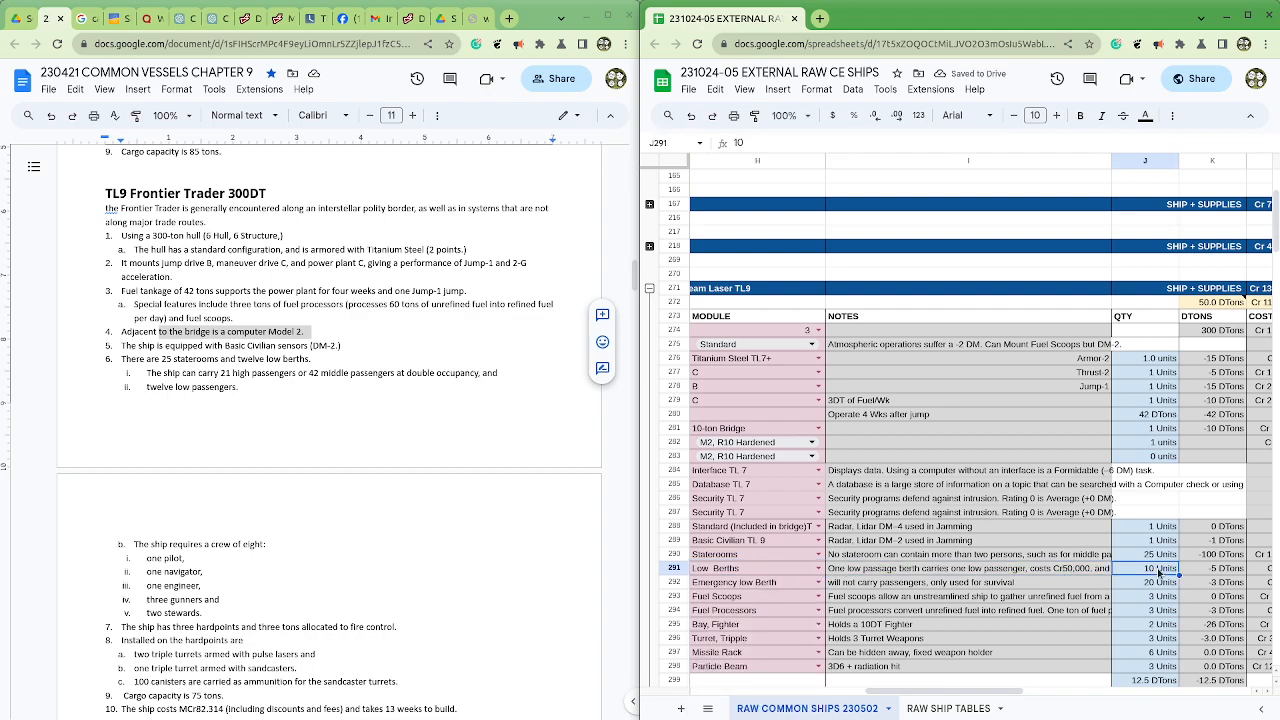
pyautogui.write('12')
pyautogui.click(1146, 599)
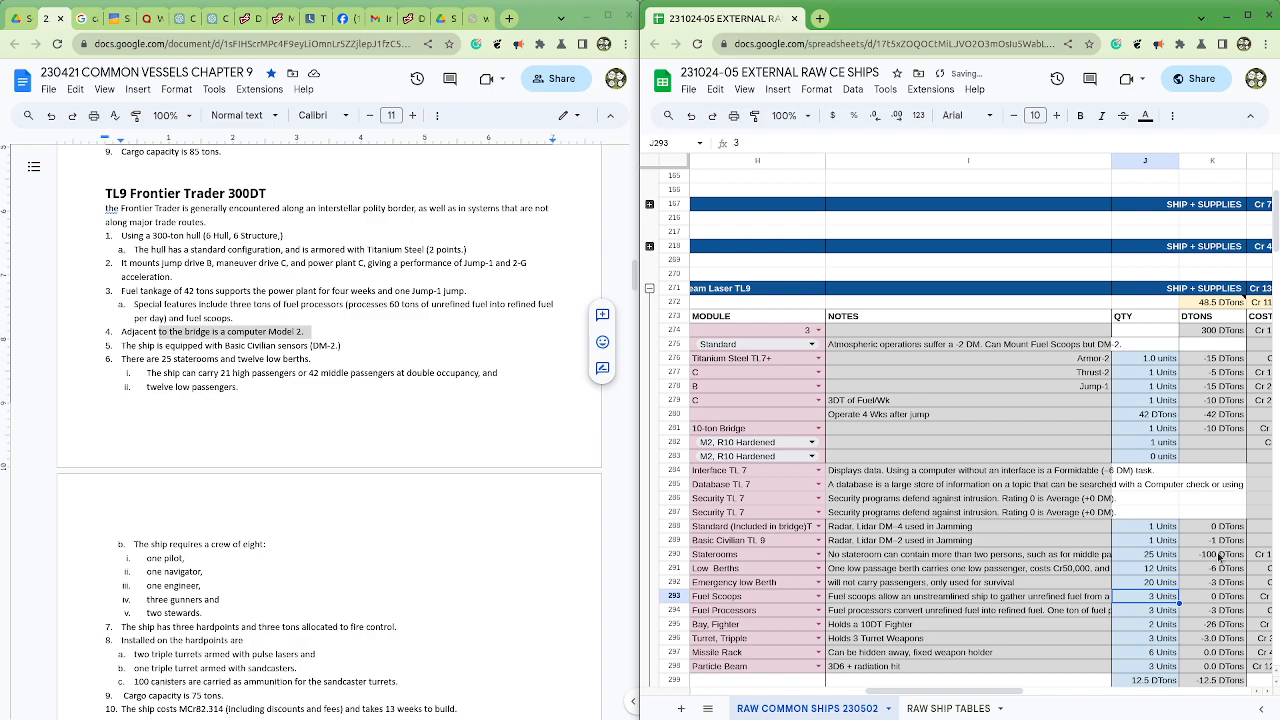
# Step: Check the tonnage of the sensor, life support and fuel module rows, the hull tonnage and the Emergency low Berth note
pyautogui.moveTo(1219, 540); pyautogui.dragTo(1211, 610)
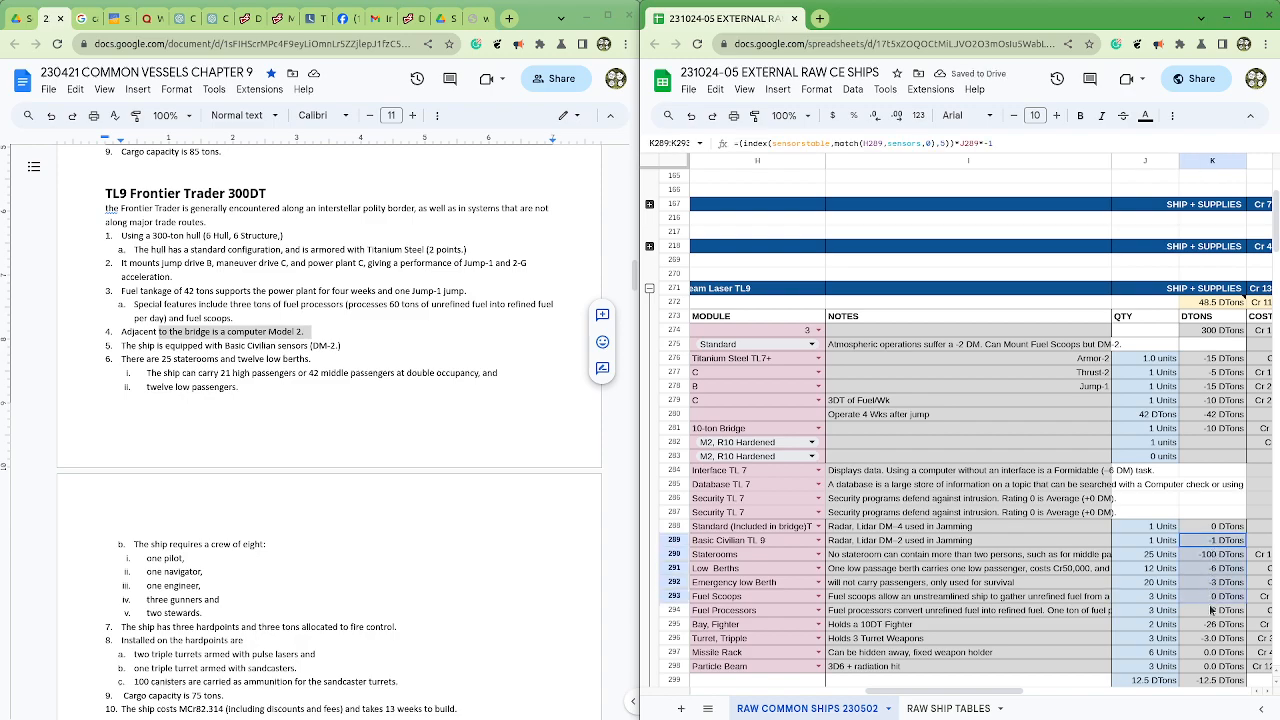
pyautogui.click(1208, 332)
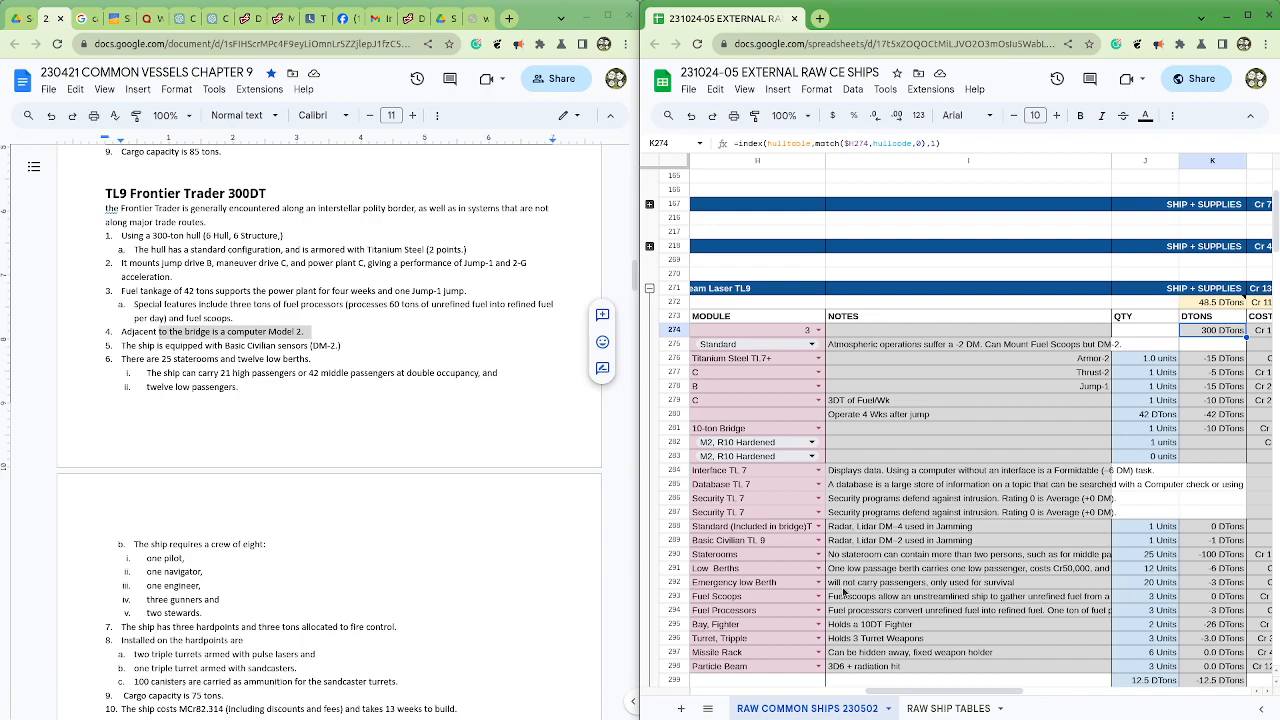
pyautogui.click(843, 587)
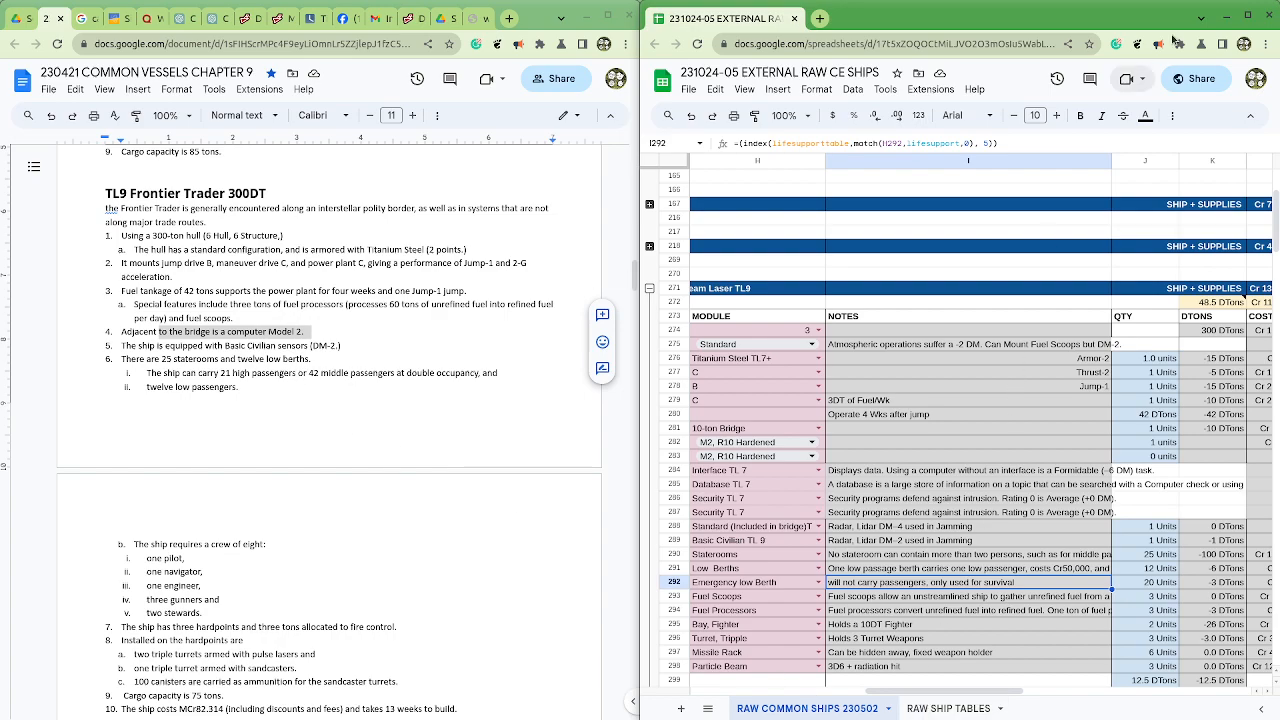
# Step: Delete the Emergency low Berth row, row 292, from the Frontier Trader's life support modules
pyautogui.click(1222, 16)
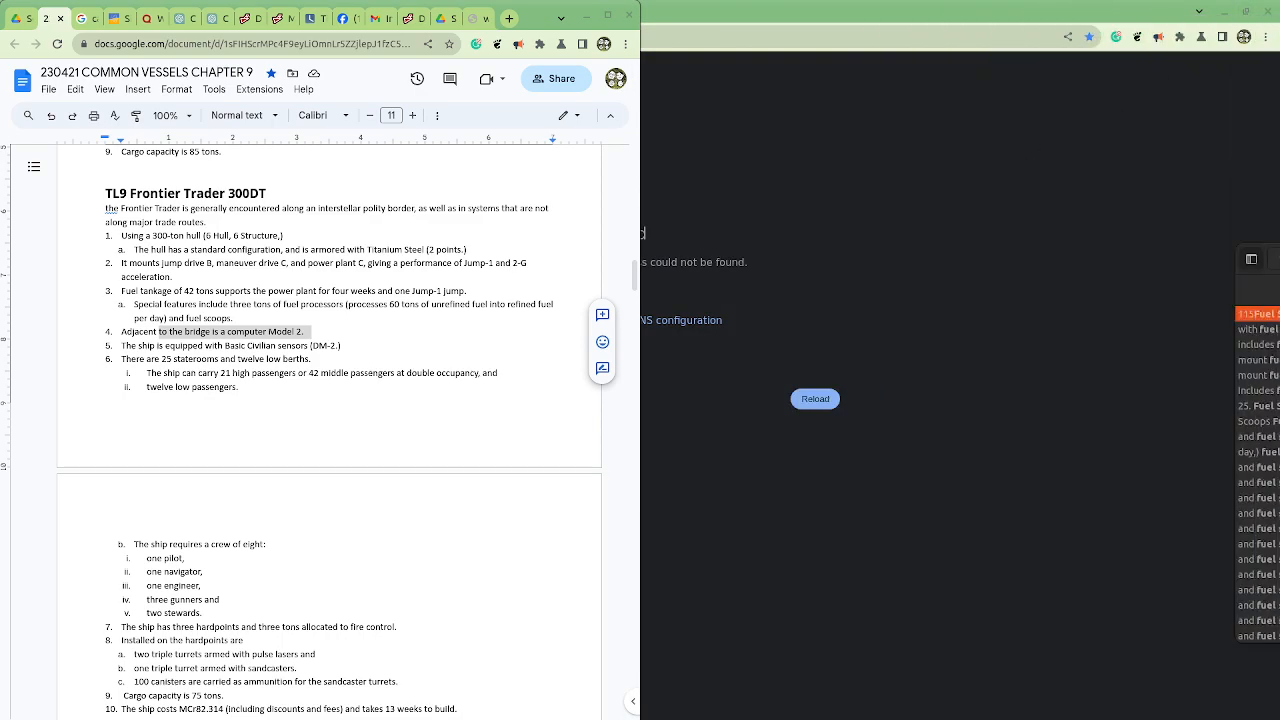
pyautogui.moveTo(1279, 158); pyautogui.dragTo(561, 120)
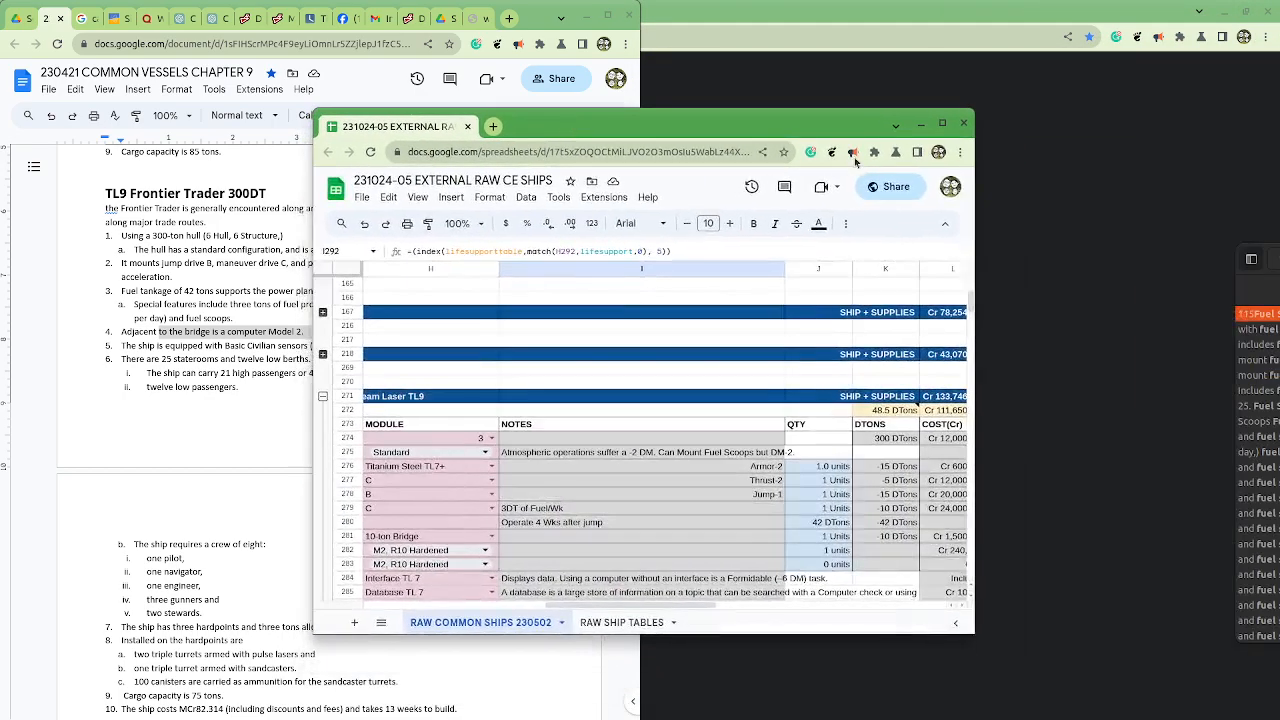
pyautogui.click(942, 126)
pyautogui.moveTo(553, 692); pyautogui.dragTo(313, 688)
pyautogui.scroll(-2, 516, 590)
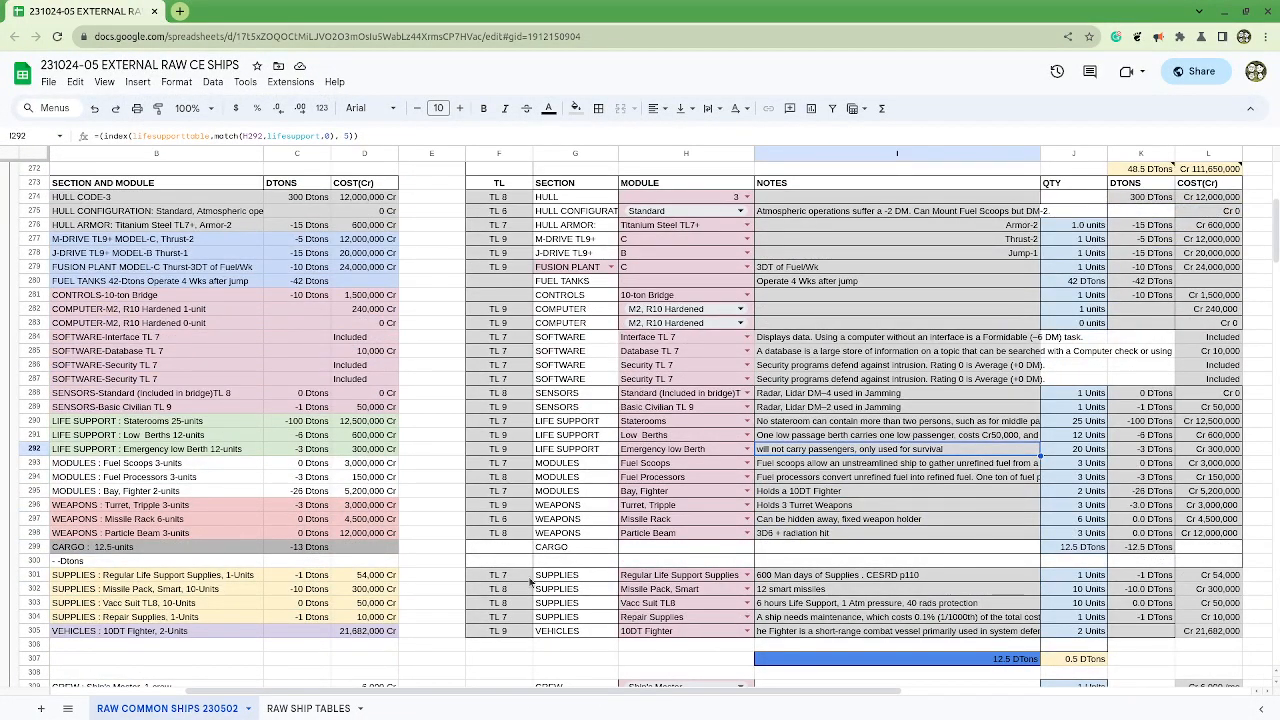
pyautogui.click(646, 420)
pyautogui.click(646, 435)
pyautogui.click(488, 449)
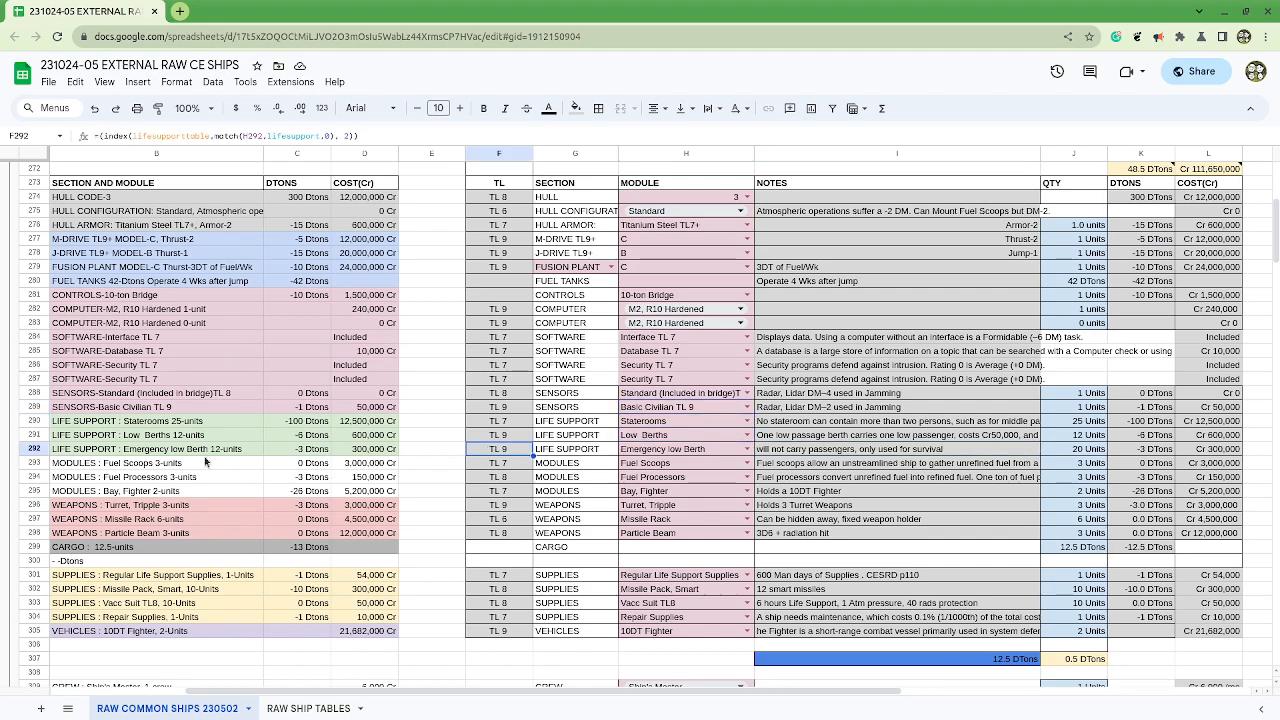
pyautogui.click(38, 449)
pyautogui.rightClick(38, 449)
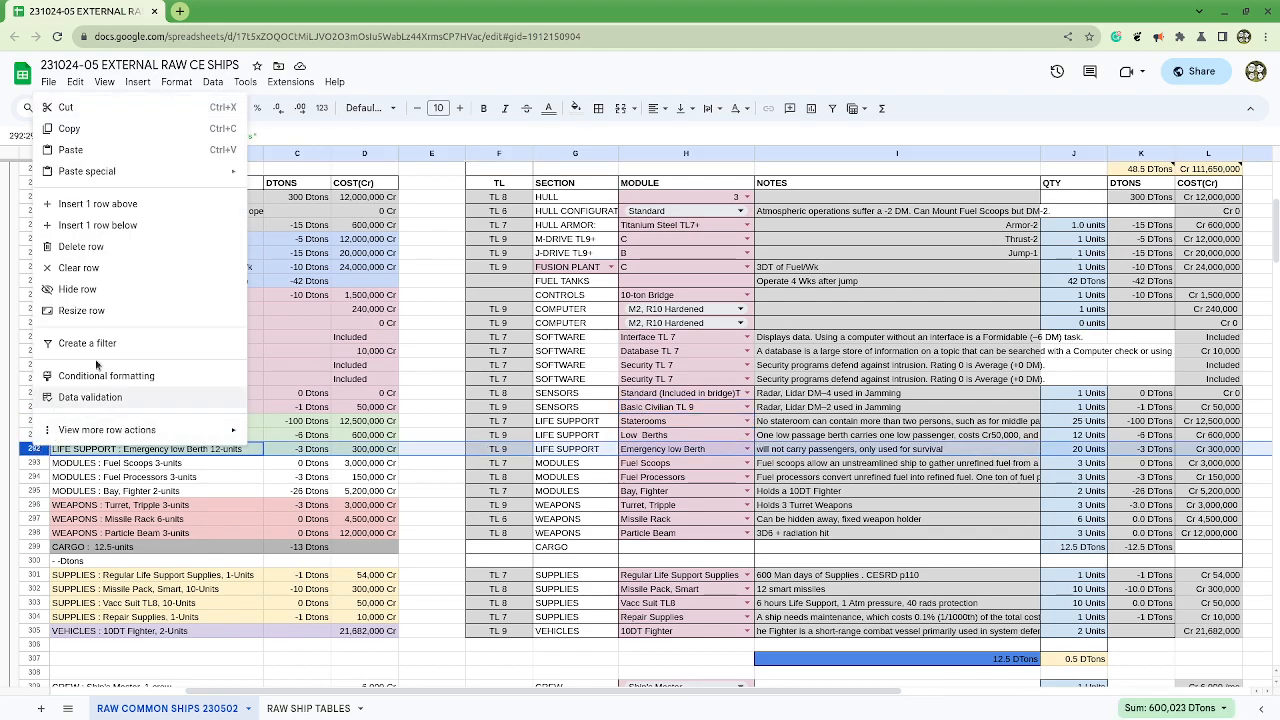
pyautogui.click(81, 246)
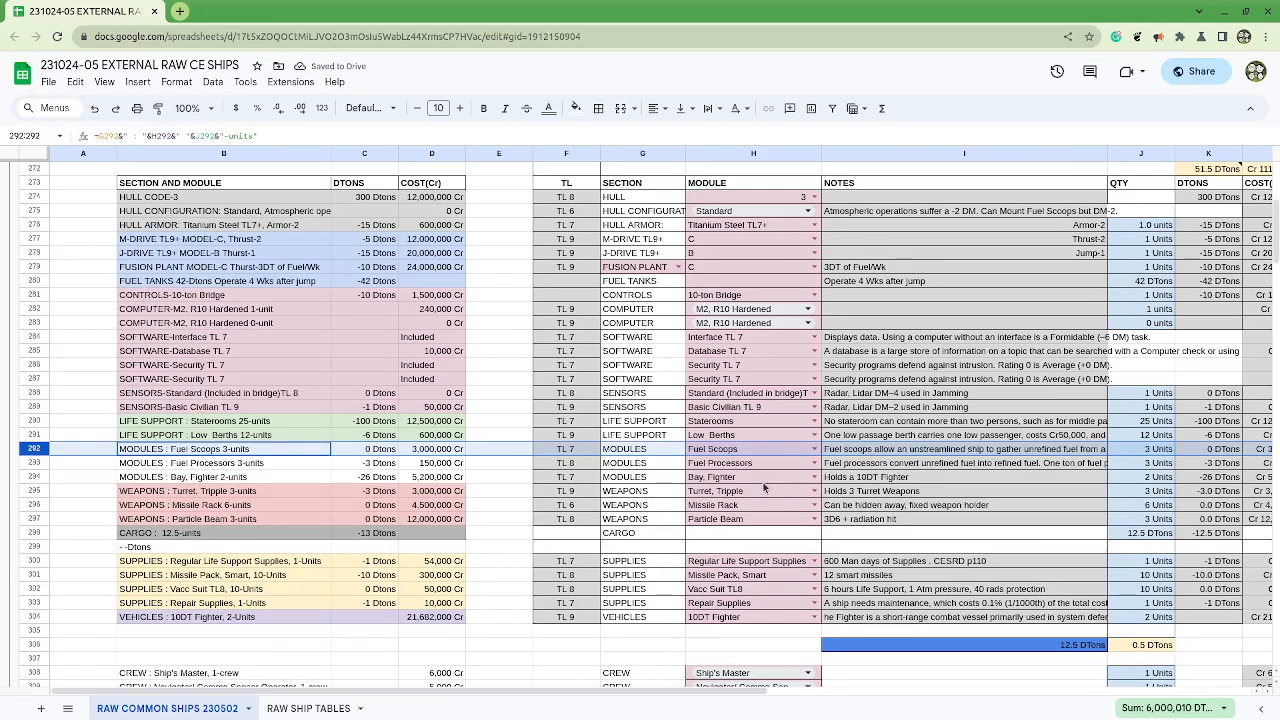
# Step: Check the fuel processor and scoop entry in the chapter 9 document and set the Fuel Scoops quantity in J292 to 1
pyautogui.moveTo(820, 14); pyautogui.dragTo(1022, 138)
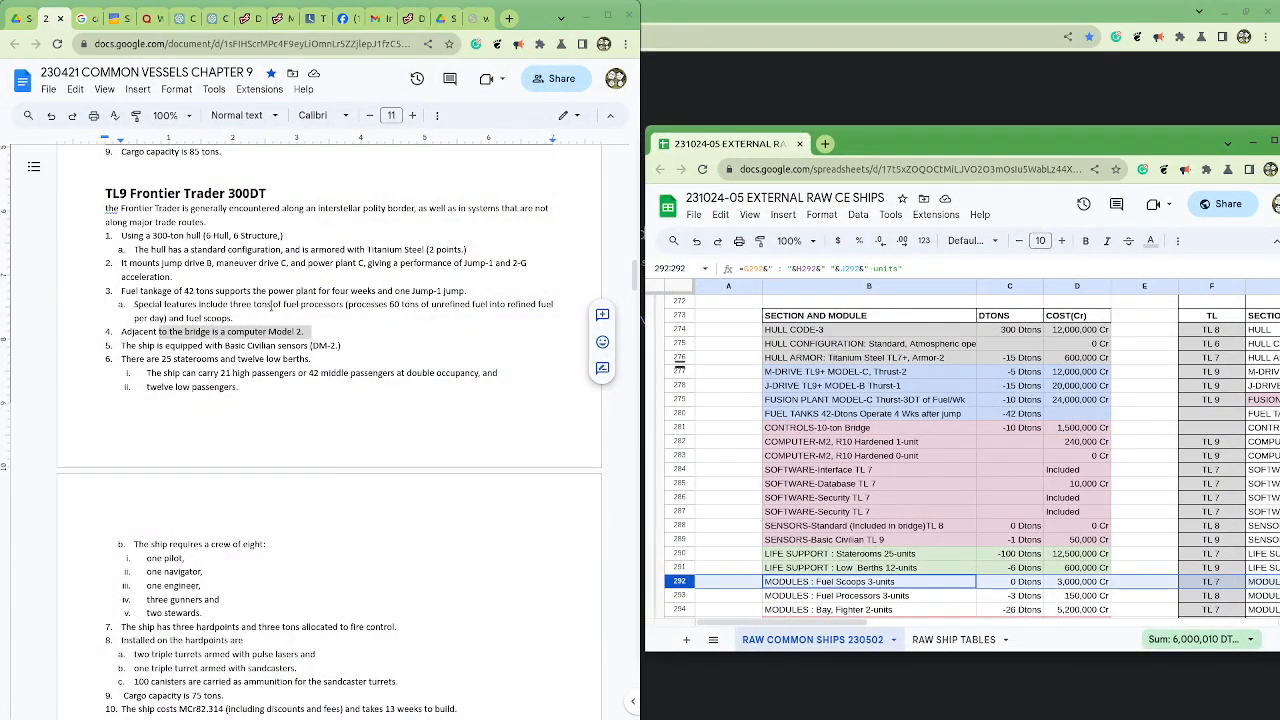
pyautogui.click(301, 304)
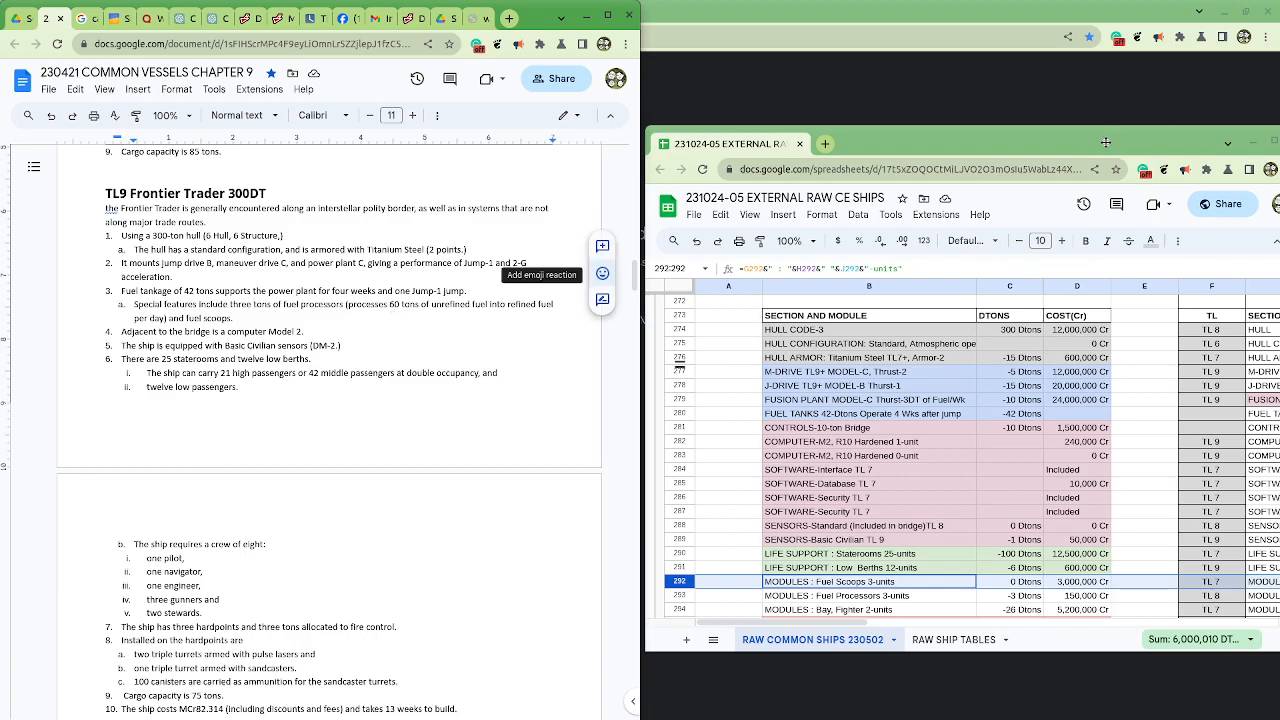
pyautogui.moveTo(1115, 143); pyautogui.dragTo(890, 133)
pyautogui.click(1050, 131)
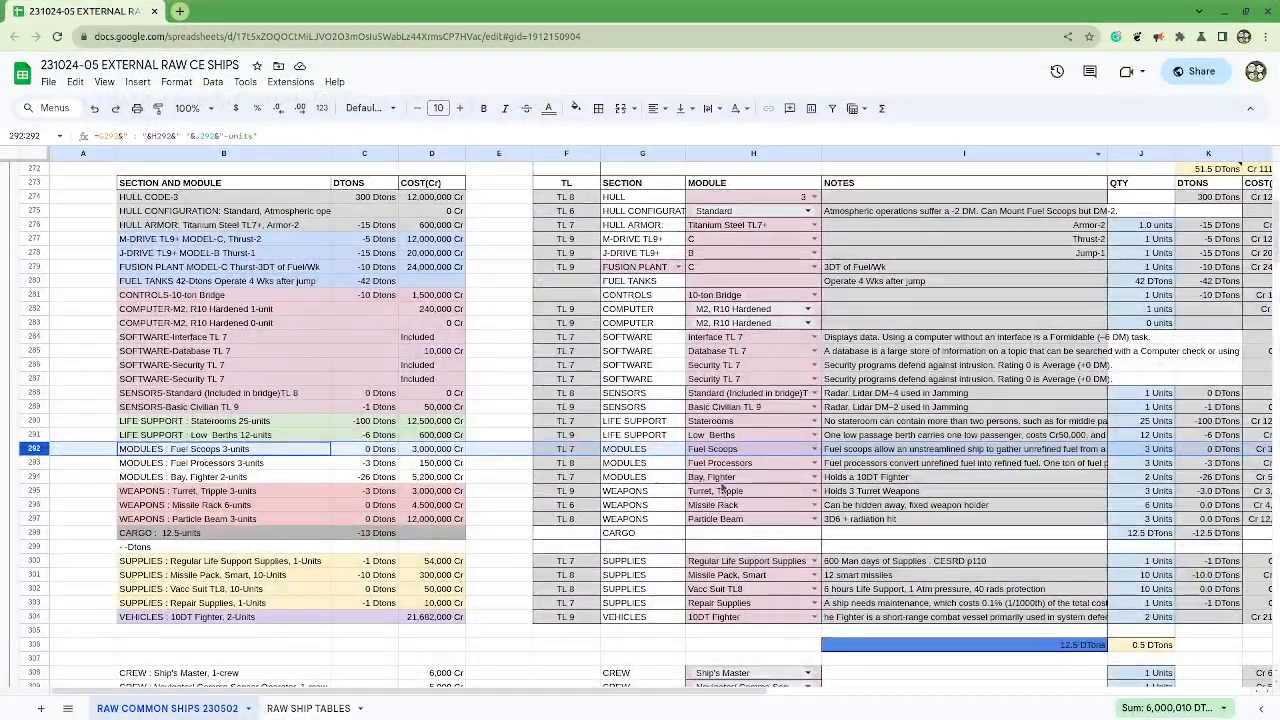
pyautogui.click(725, 477)
pyautogui.moveTo(640, 463); pyautogui.dragTo(996, 465)
pyautogui.click(1145, 449)
pyautogui.write('1')
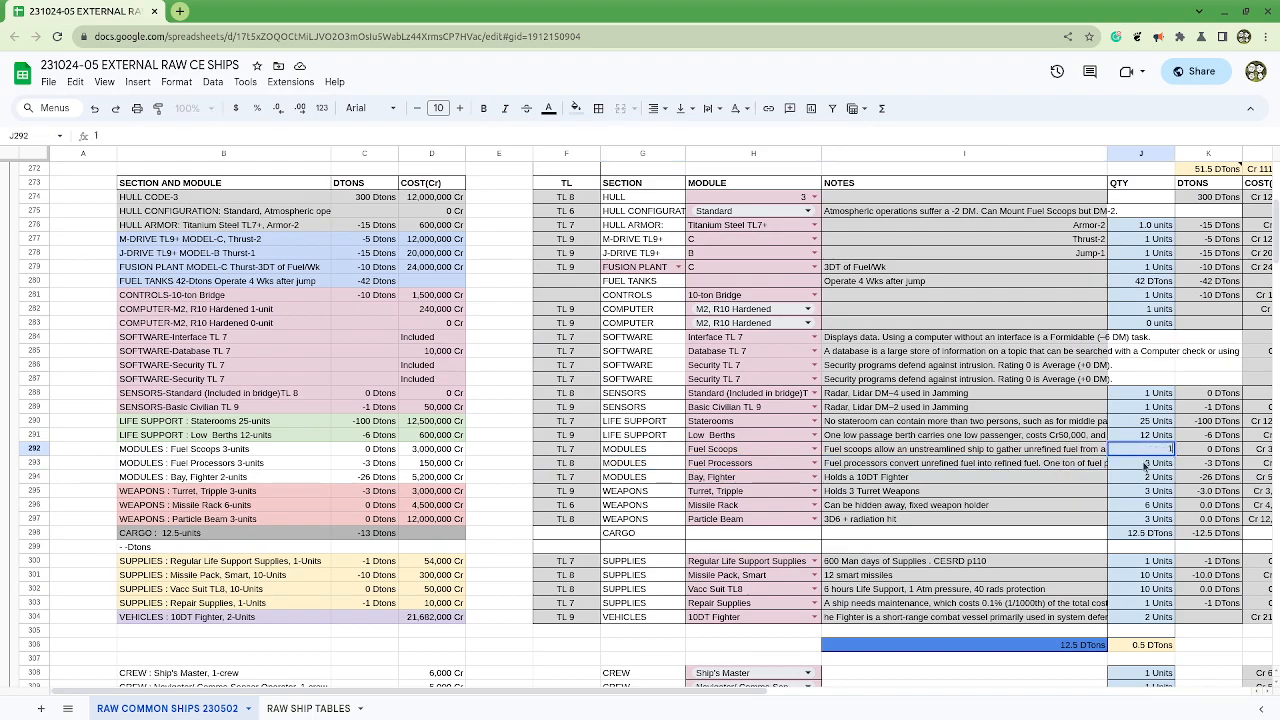
pyautogui.press('Return')
# Step: Check the passenger and crew lists in the chapter 9 document and set the Pilot and Engineer crew quantities to 1 each
pyautogui.moveTo(969, 18); pyautogui.dragTo(1138, 158)
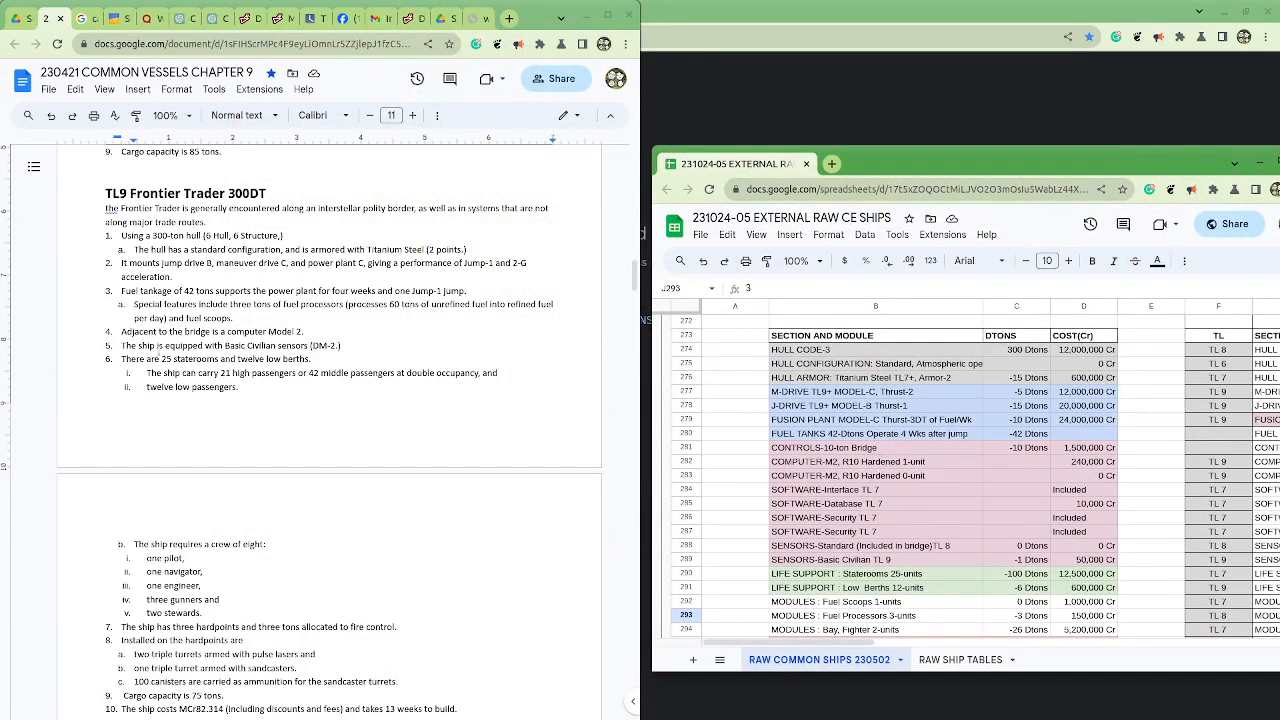
pyautogui.moveTo(207, 378); pyautogui.dragTo(317, 369)
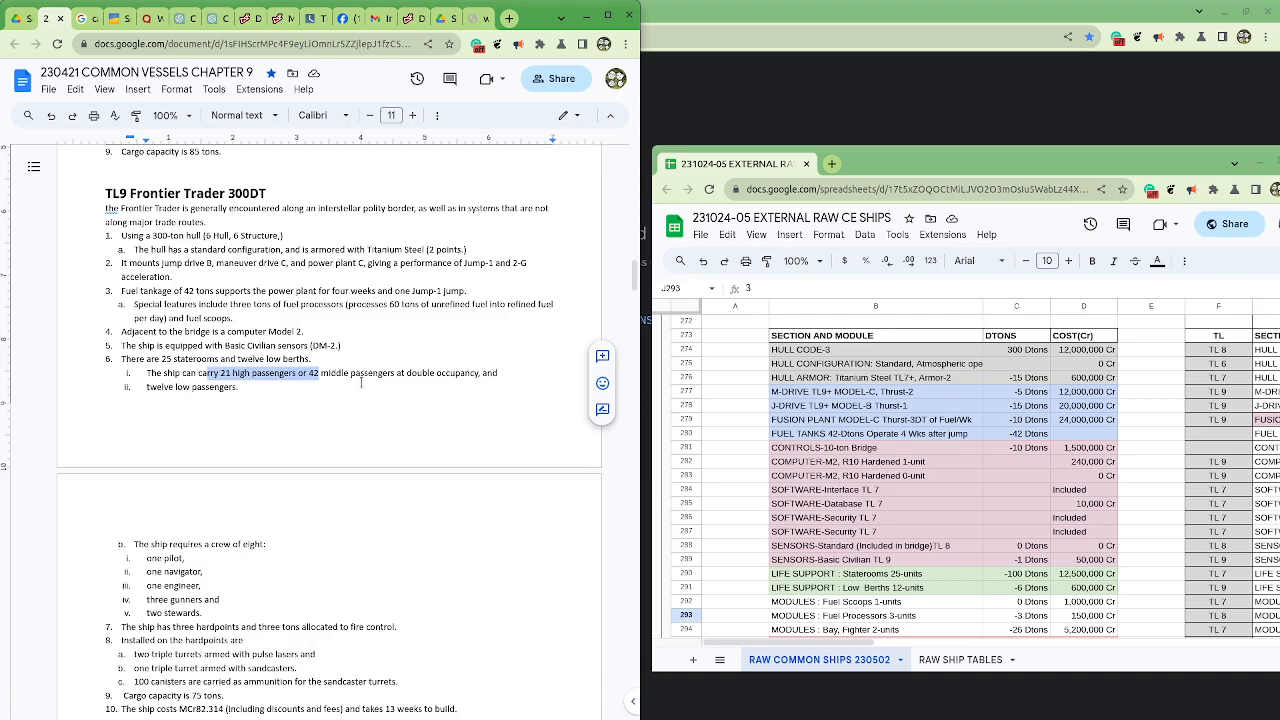
pyautogui.scroll(-2, 286, 398)
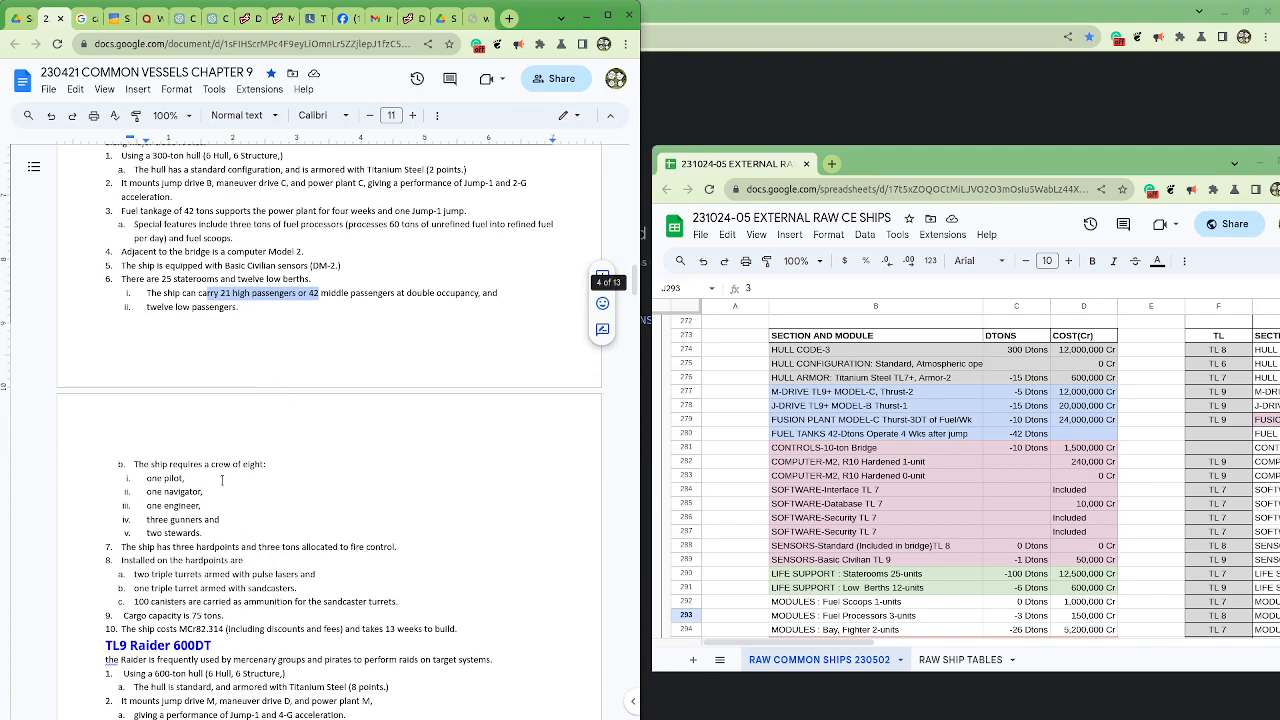
pyautogui.moveTo(1130, 161); pyautogui.dragTo(800, 68)
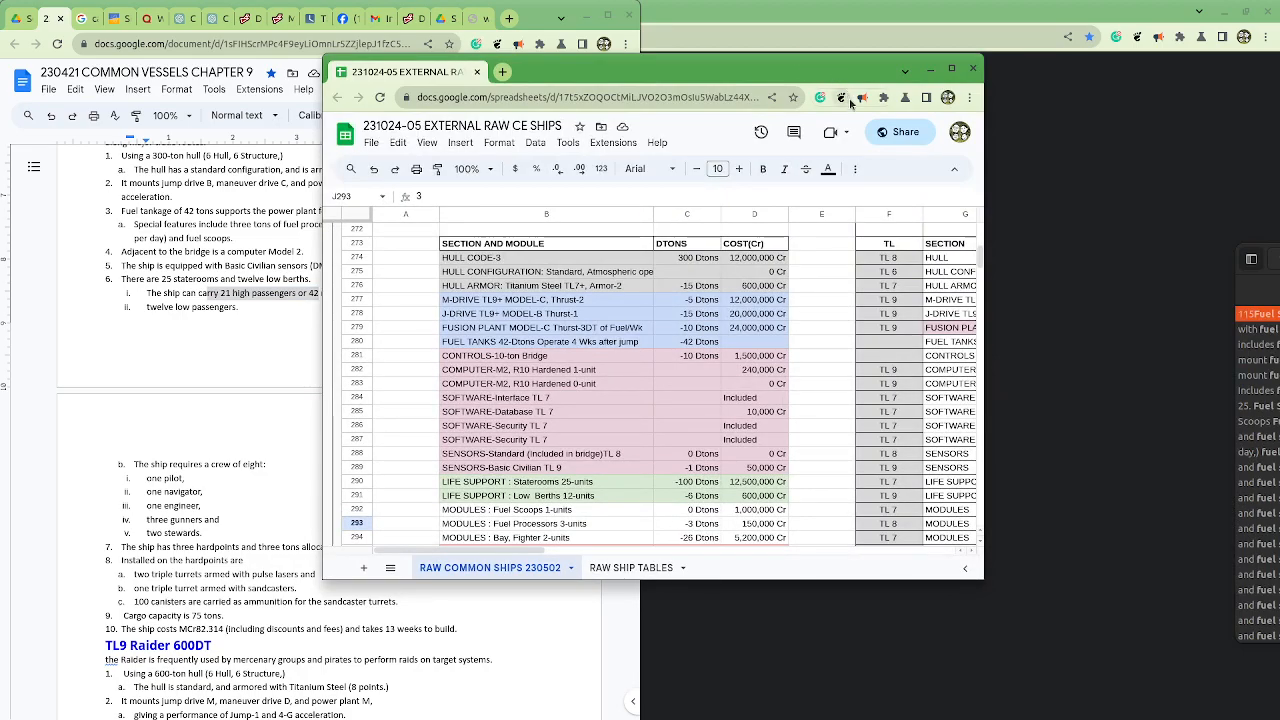
pyautogui.click(952, 68)
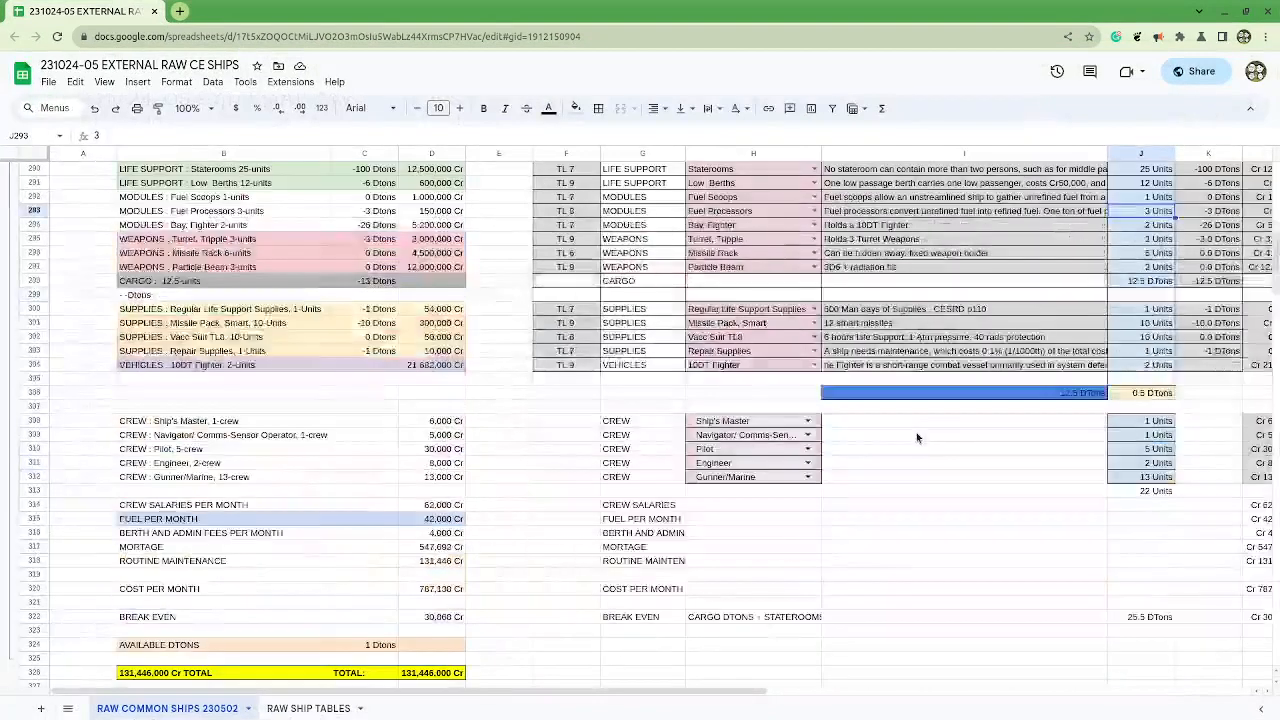
pyautogui.scroll(-1, 918, 437)
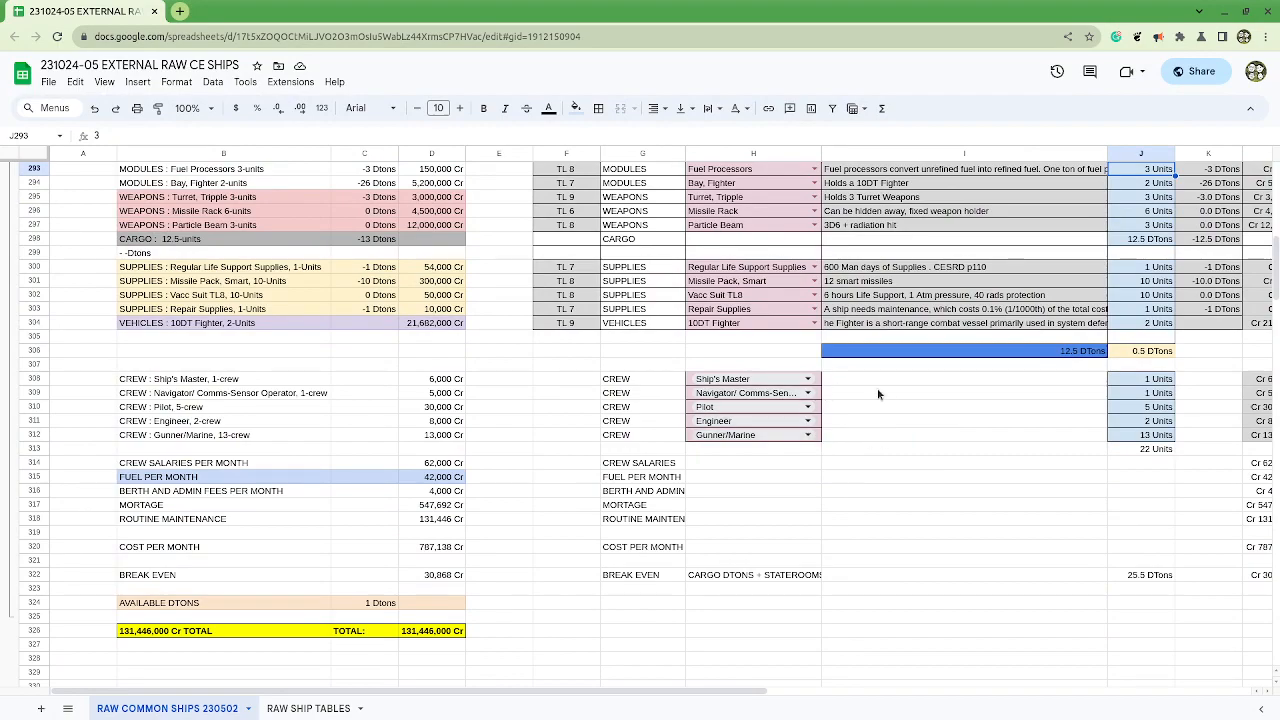
pyautogui.click(1126, 406)
pyautogui.write('1')
pyautogui.press('Return')
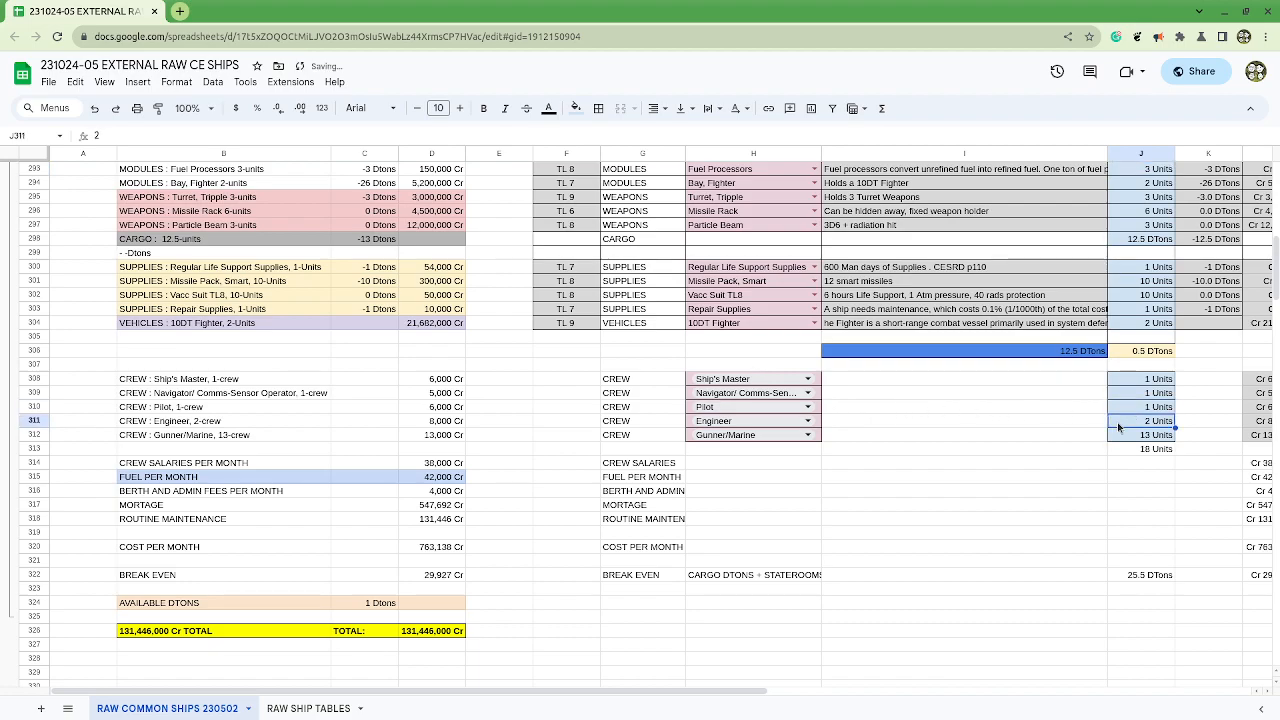
pyautogui.write('1')
pyautogui.click(1100, 468)
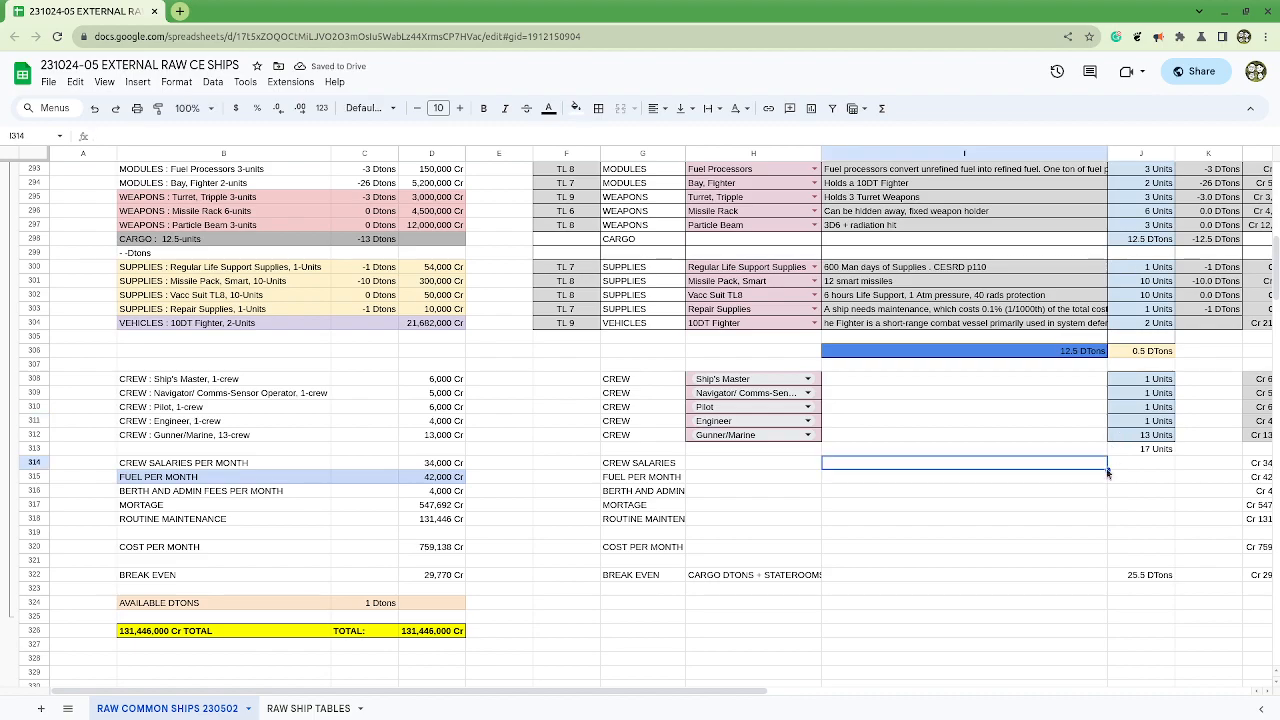
# Step: Set the Gunner/Marine crew quantity in J312 to 3
pyautogui.click(1136, 438)
pyautogui.write('3')
pyautogui.press('Return')
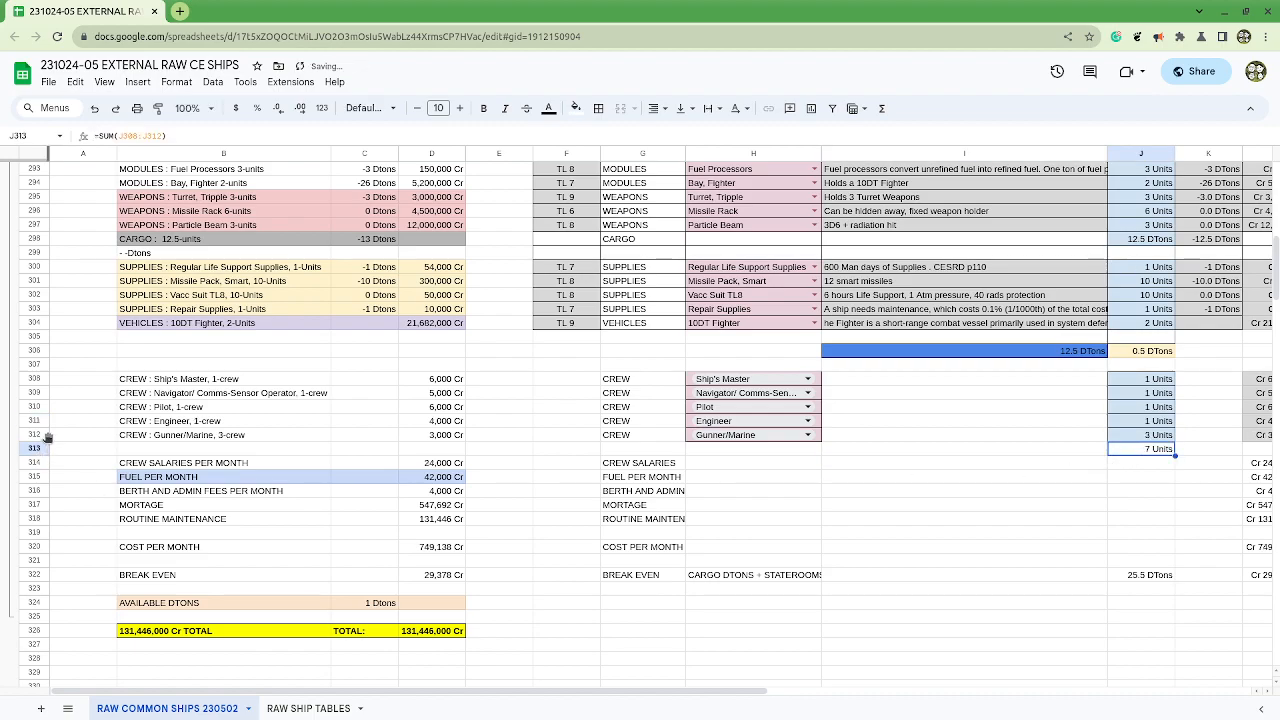
# Step: Insert a row above the Gunner/Marine crew row and paste a copy of the Engineer row into it
pyautogui.click(36, 435)
pyautogui.rightClick(38, 435)
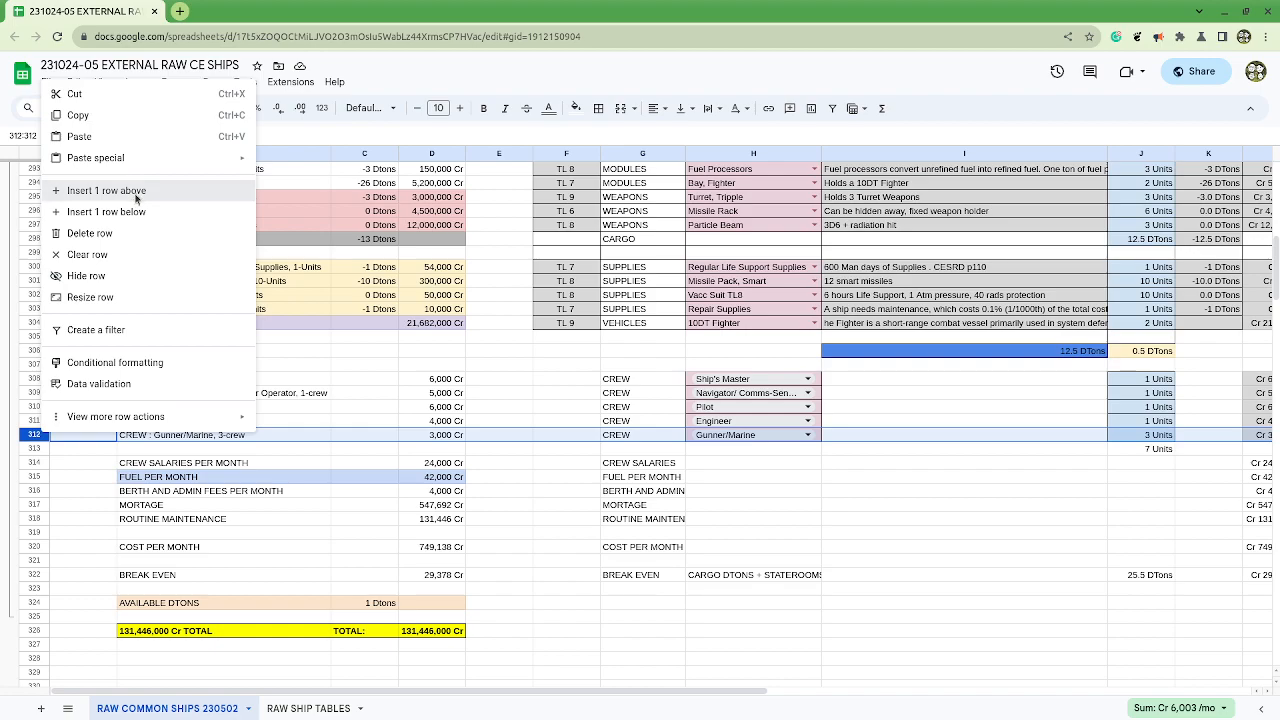
pyautogui.click(135, 199)
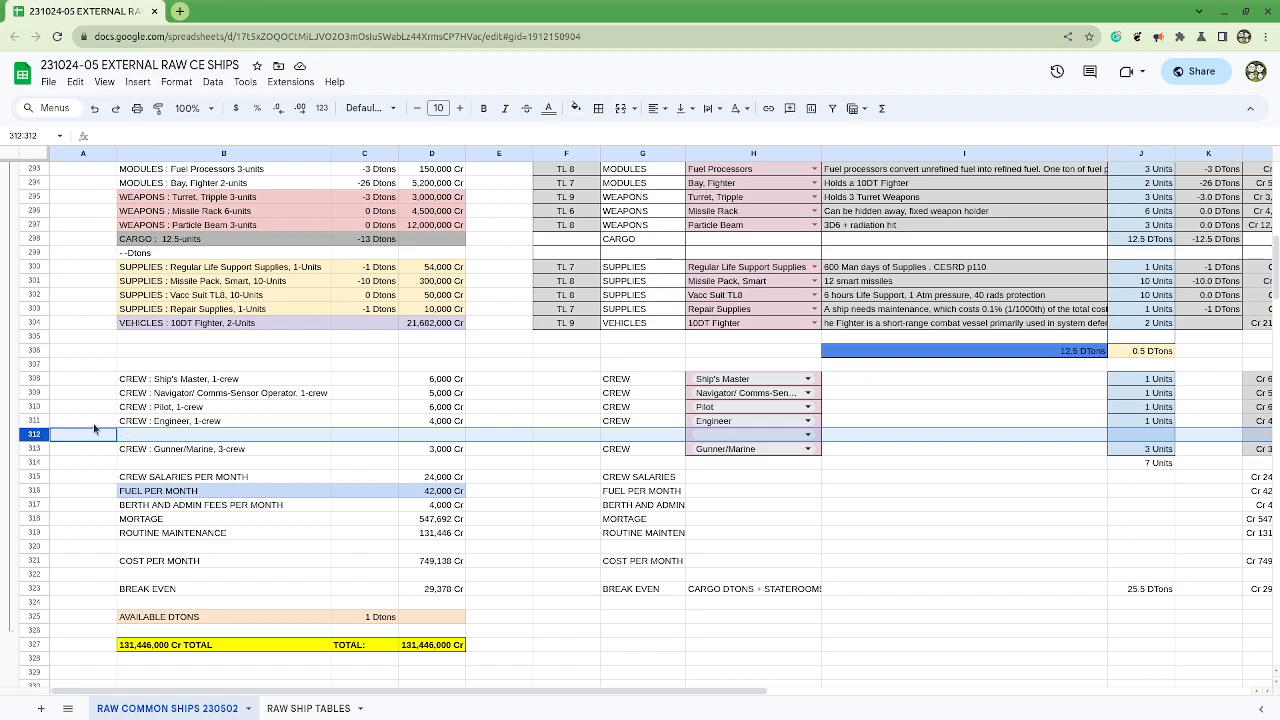
pyautogui.click(31, 421)
pyautogui.hotkey('ctrl', 'c')
pyautogui.click(31, 435)
pyautogui.hotkey('ctrl', 'v')
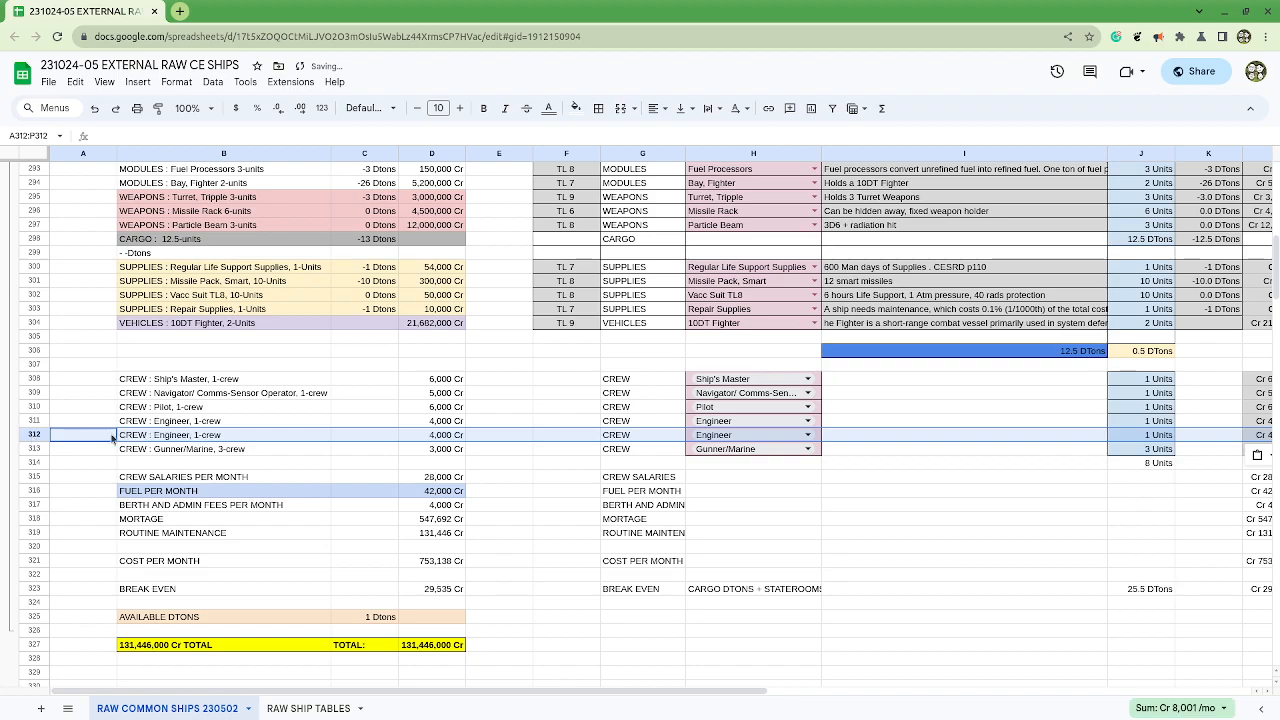
# Step: Change the crew role in H312 to Steward and set its quantity in J312 to 2
pyautogui.click(790, 436)
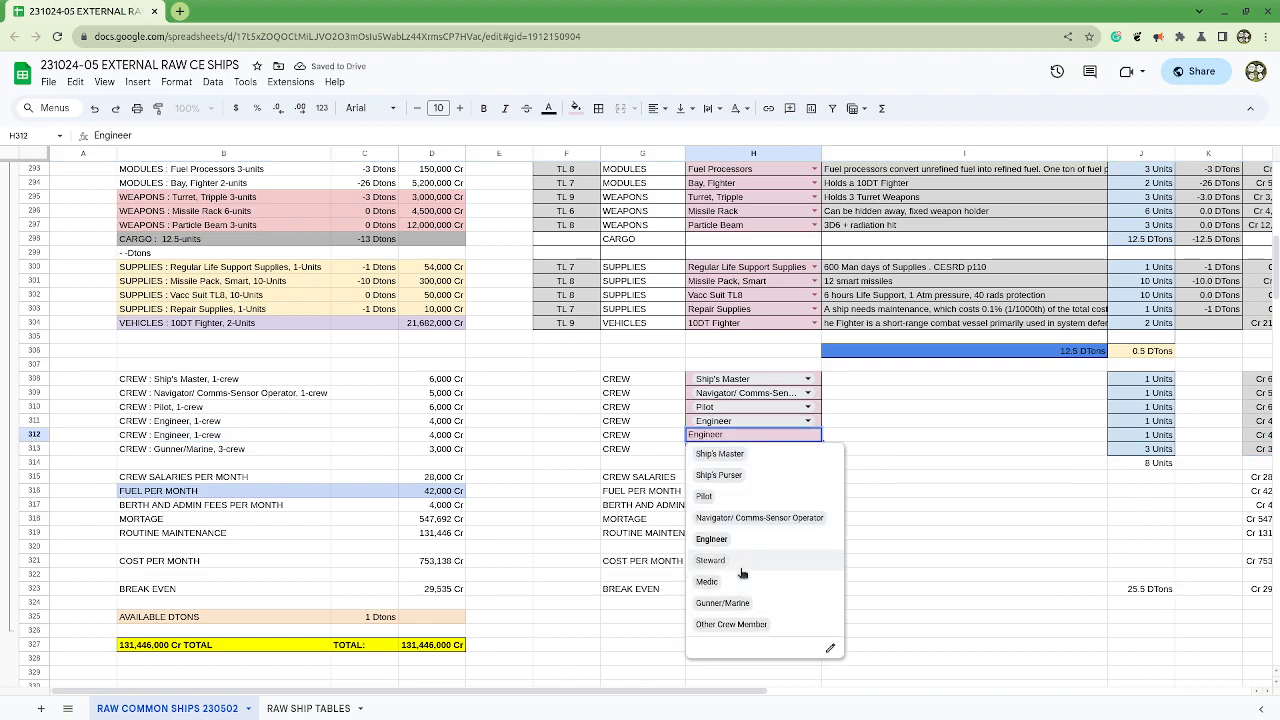
pyautogui.click(710, 560)
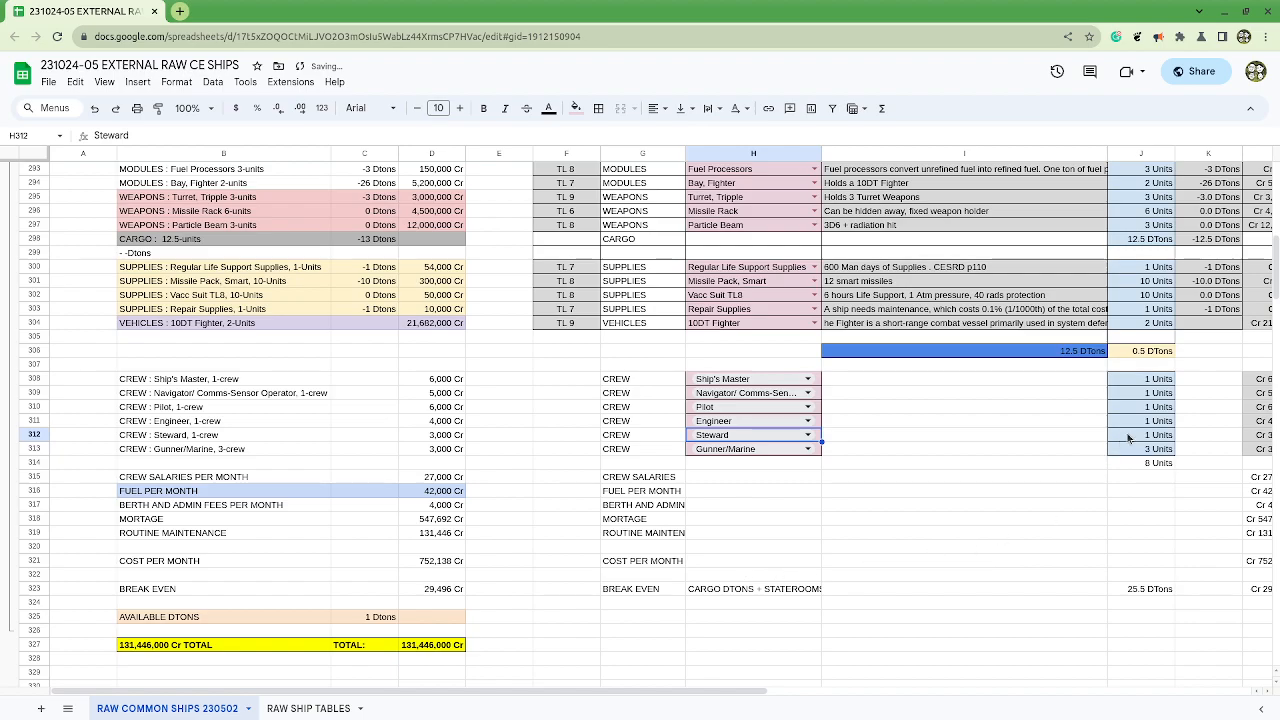
pyautogui.moveTo(699, 8); pyautogui.dragTo(902, 104)
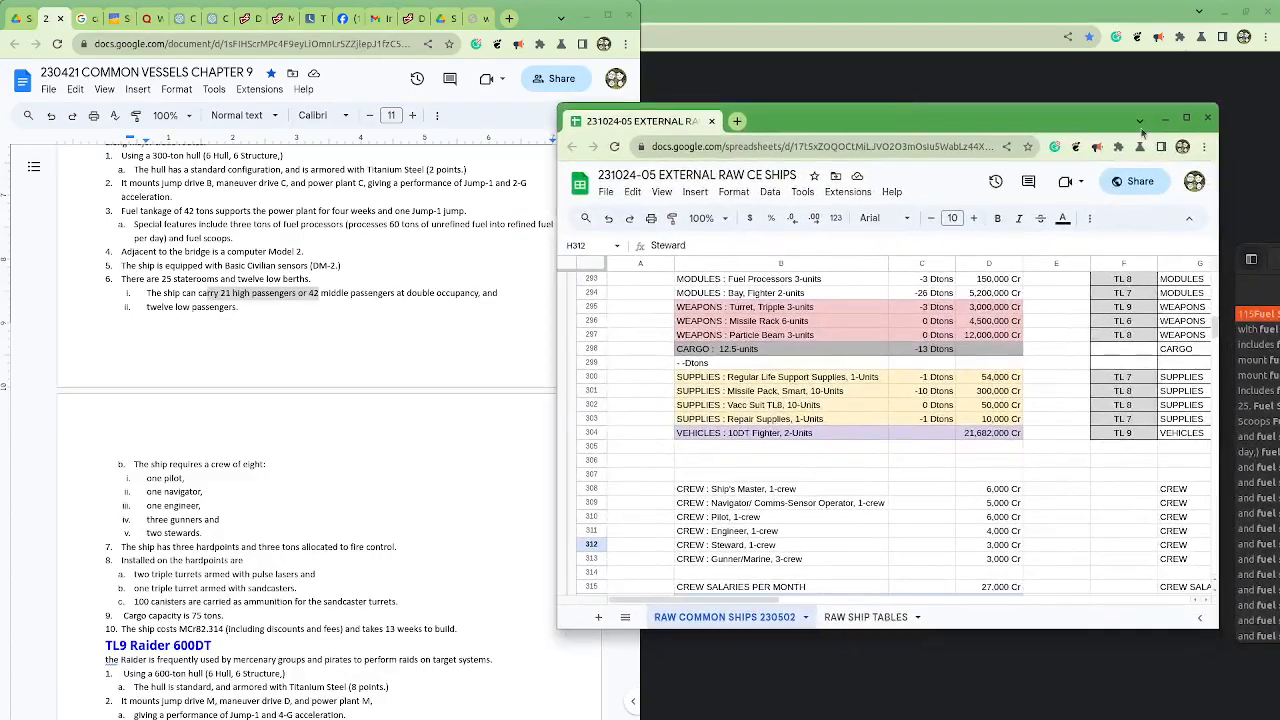
pyautogui.click(1189, 118)
pyautogui.click(1015, 463)
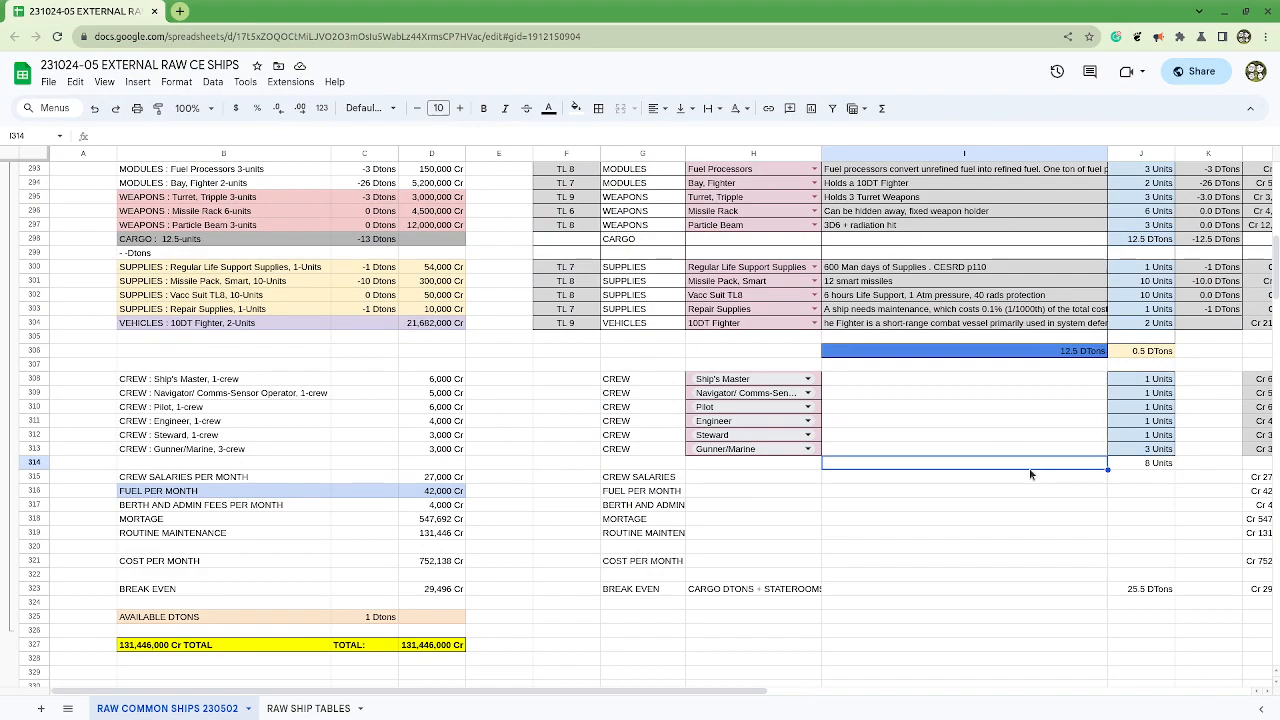
pyautogui.click(1146, 440)
pyautogui.write('2')
pyautogui.click(1127, 480)
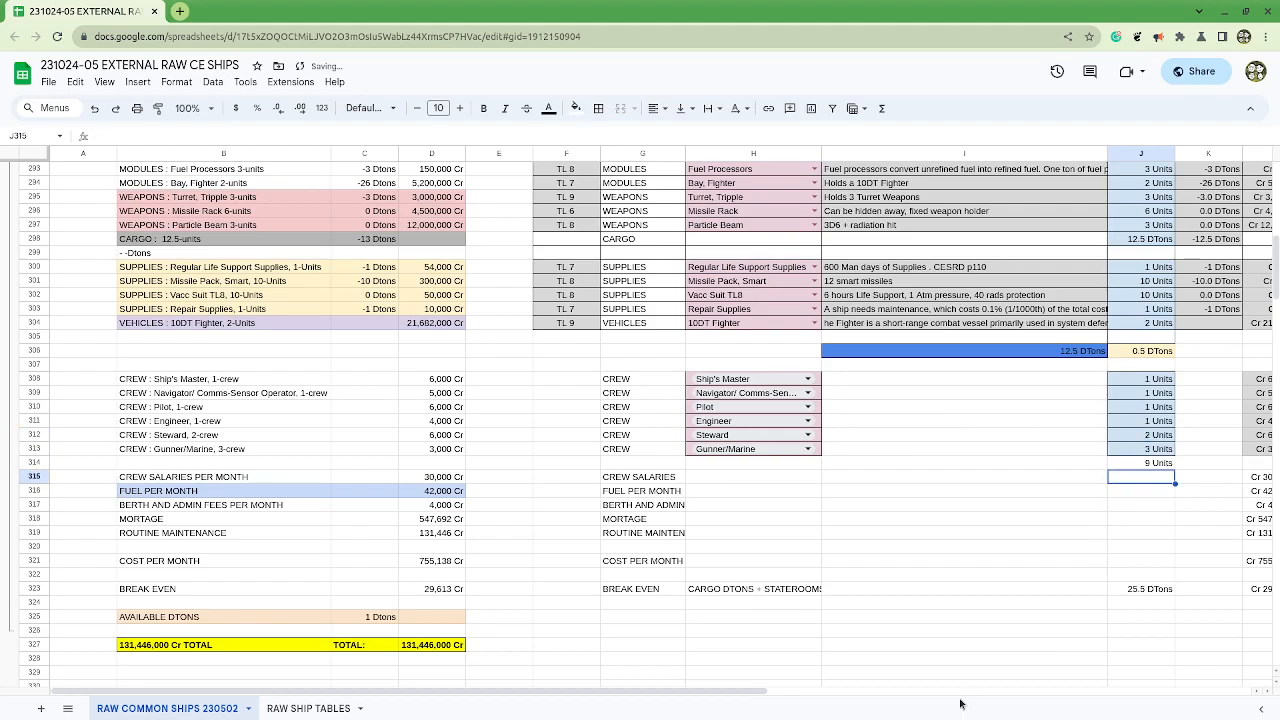
# Step: Set the text wrapping of the monthly cost labels in G315:H321 to overflow
pyautogui.moveTo(760, 690); pyautogui.dragTo(930, 692)
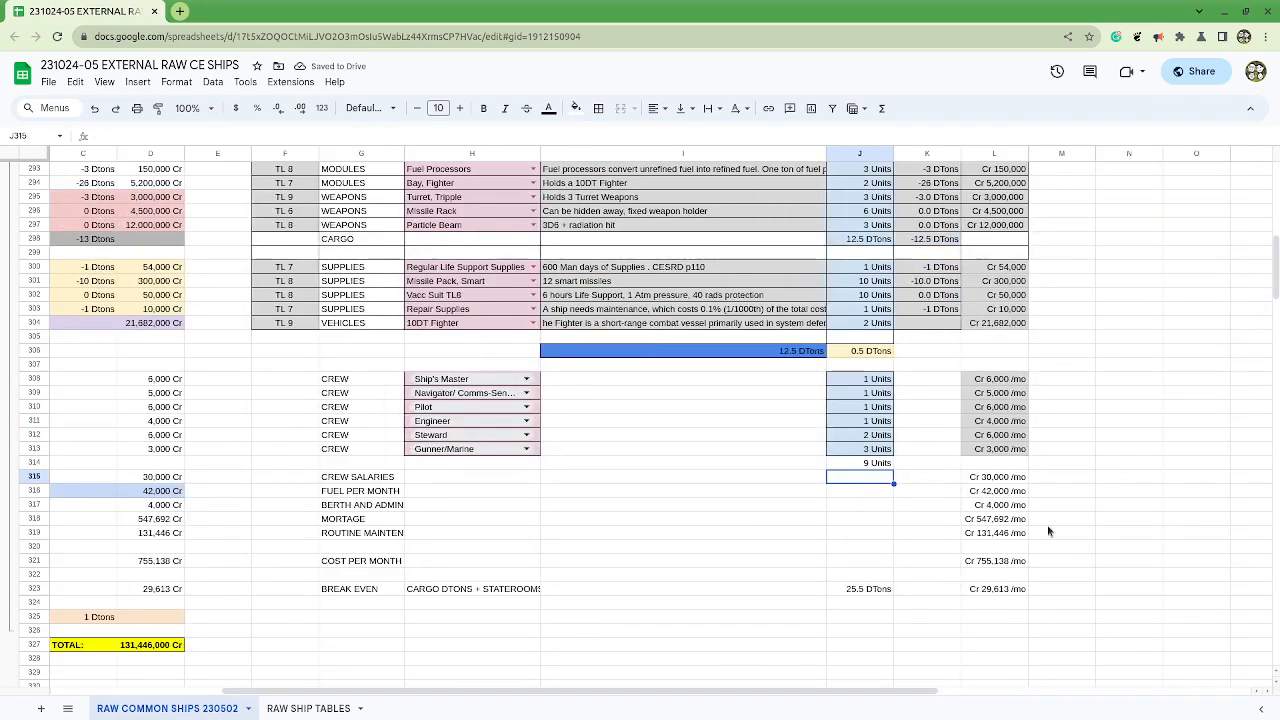
pyautogui.click(1020, 450)
pyautogui.moveTo(1008, 445); pyautogui.dragTo(1000, 455)
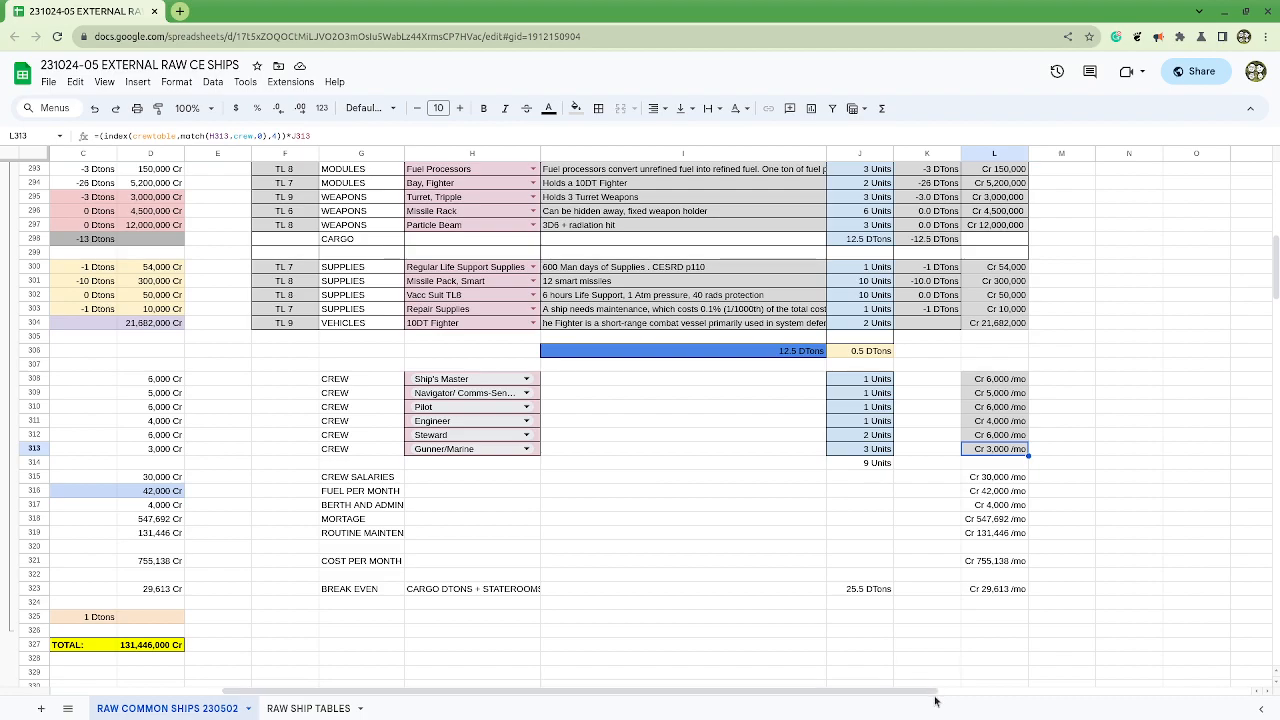
pyautogui.moveTo(933, 701)
pyautogui.mouseDown()
pyautogui.moveTo(880, 701)
pyautogui.moveTo(941, 700)
pyautogui.mouseUp()
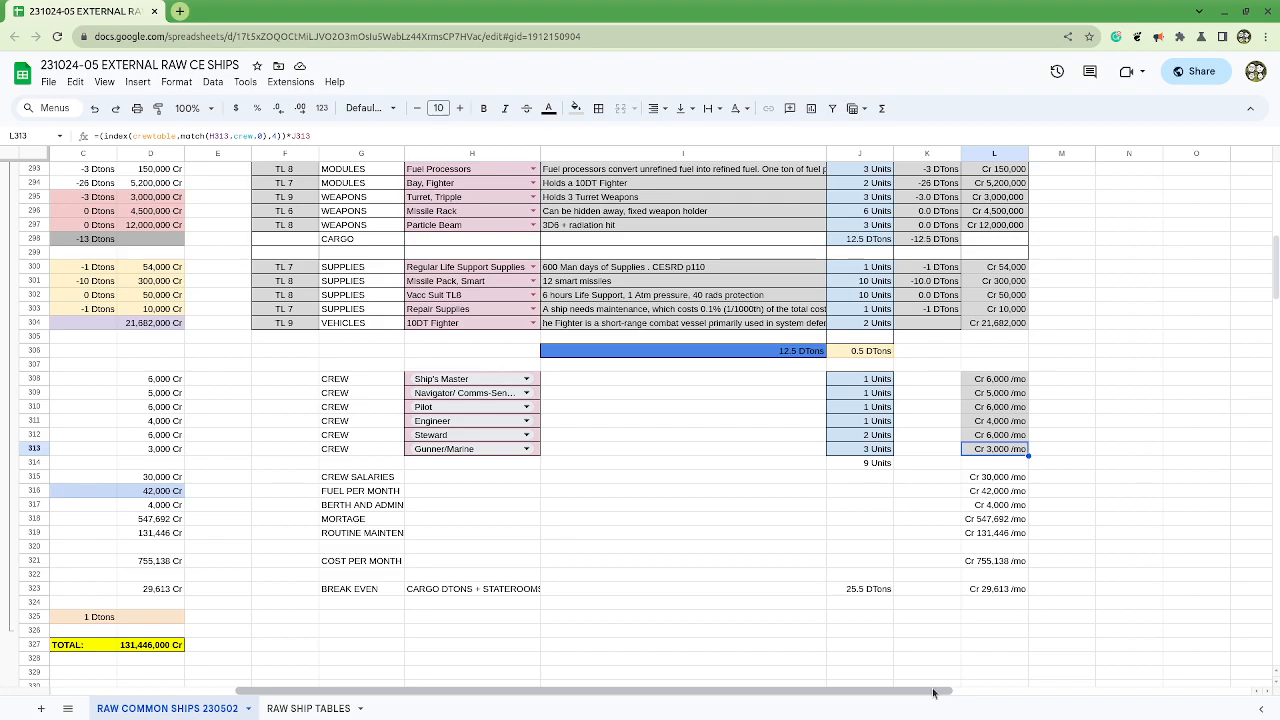
pyautogui.moveTo(393, 478); pyautogui.dragTo(492, 565)
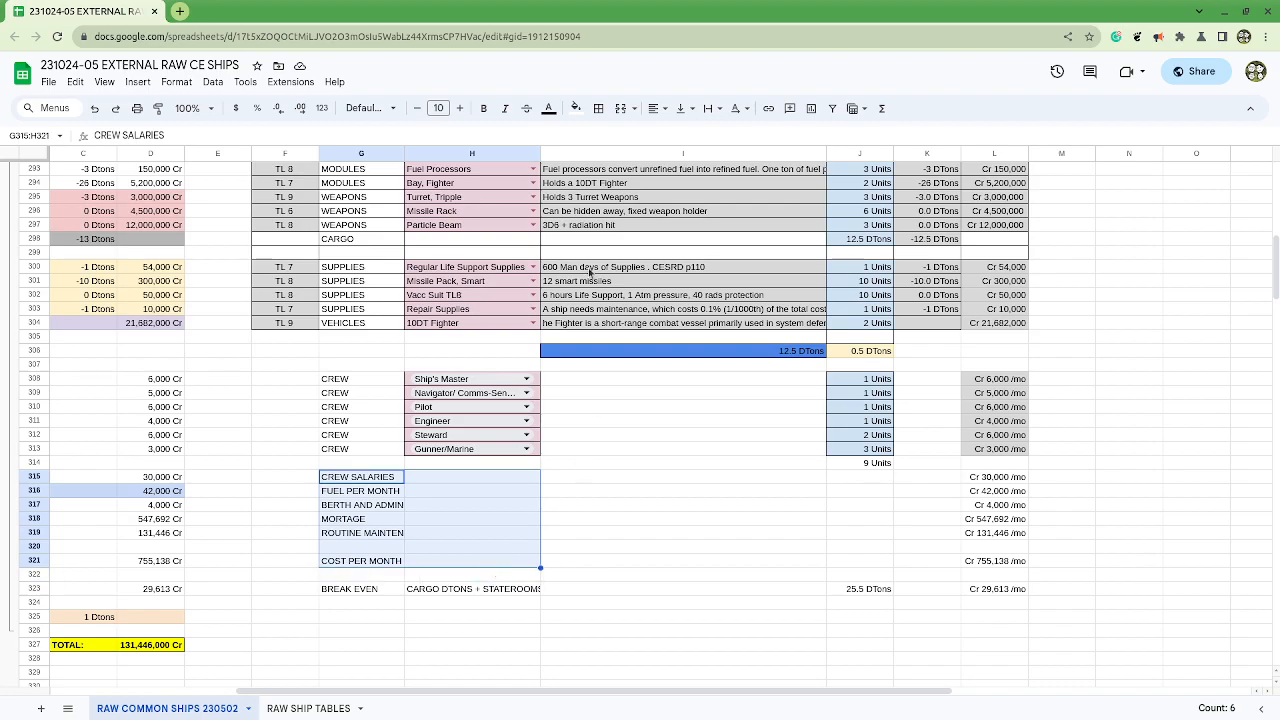
pyautogui.click(710, 108)
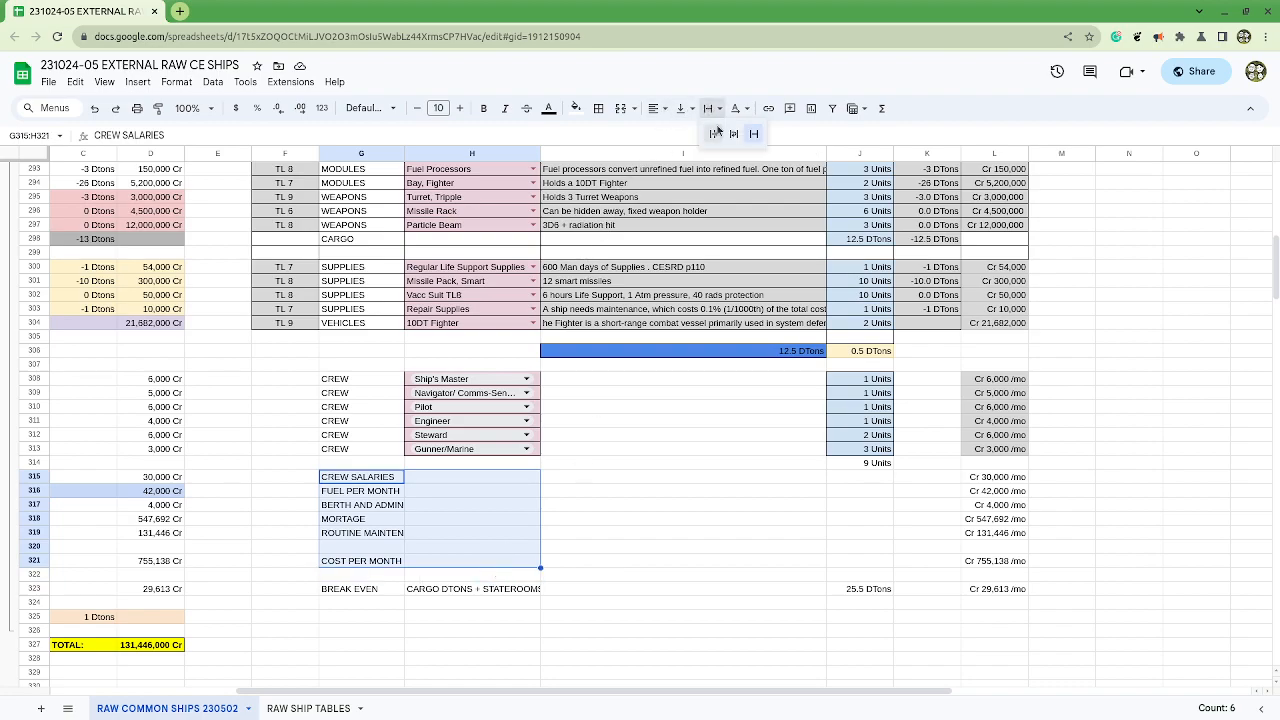
pyautogui.click(713, 133)
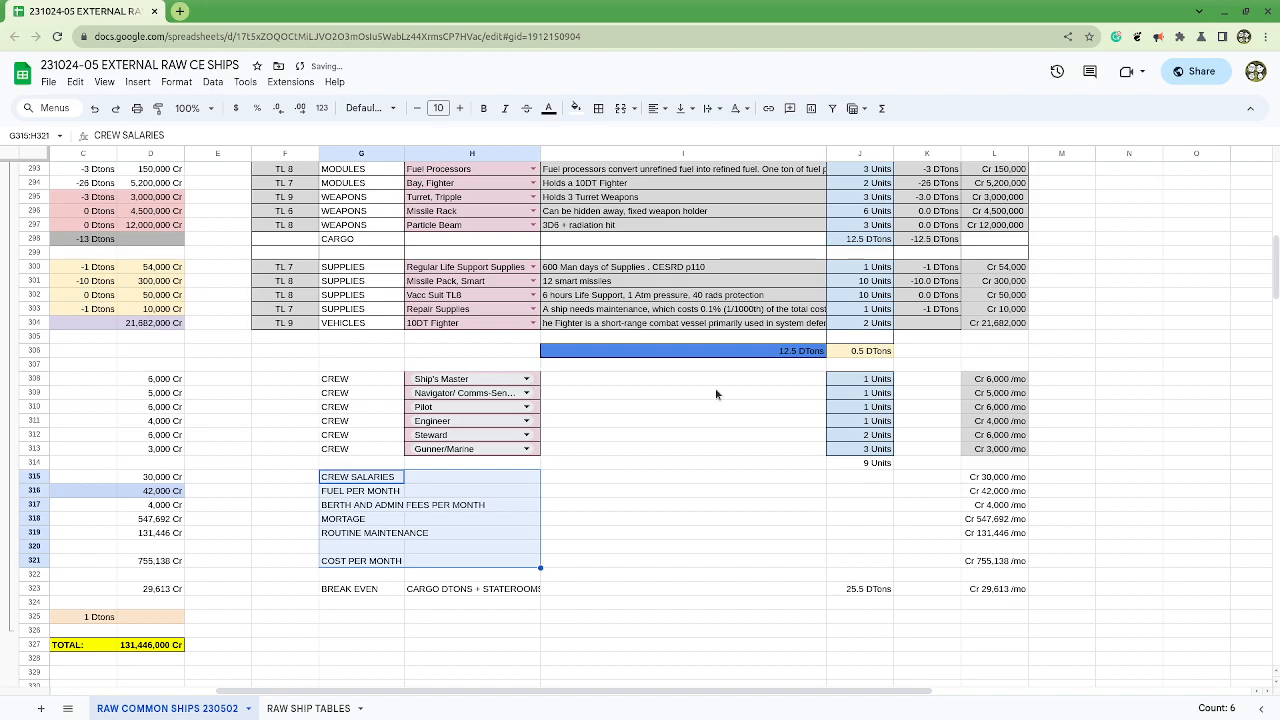
pyautogui.moveTo(749, 690); pyautogui.dragTo(582, 695)
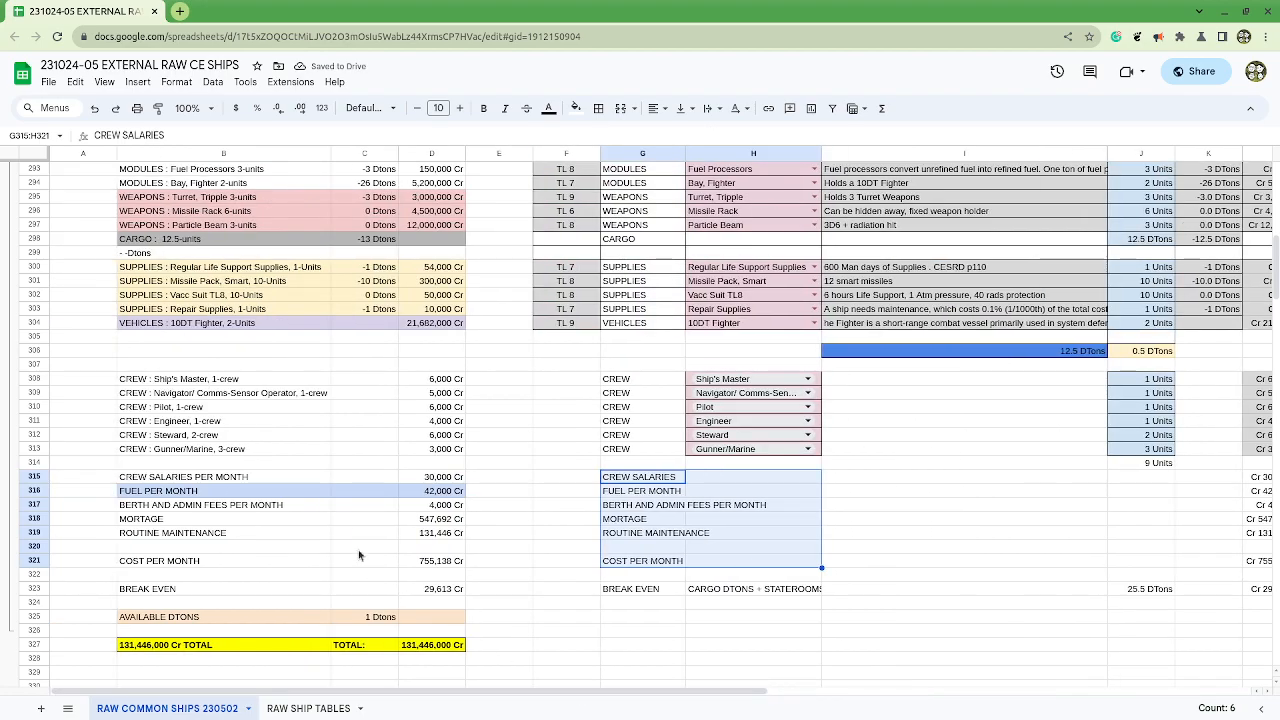
pyautogui.scroll(2, 766, 549)
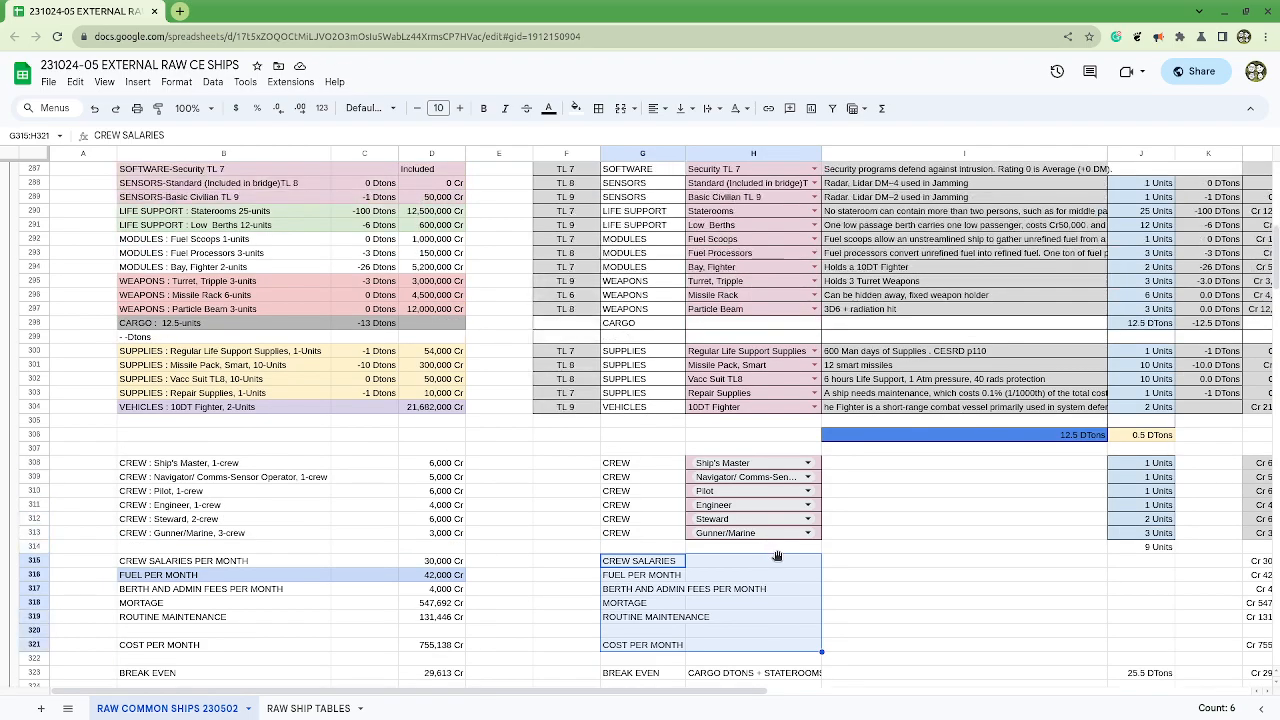
# Step: Review the hardpoint, fire control and turret armament lines of the 300-ton ship in the chapter 9 document beside the spreadsheet
pyautogui.moveTo(797, 9); pyautogui.dragTo(1278, 130)
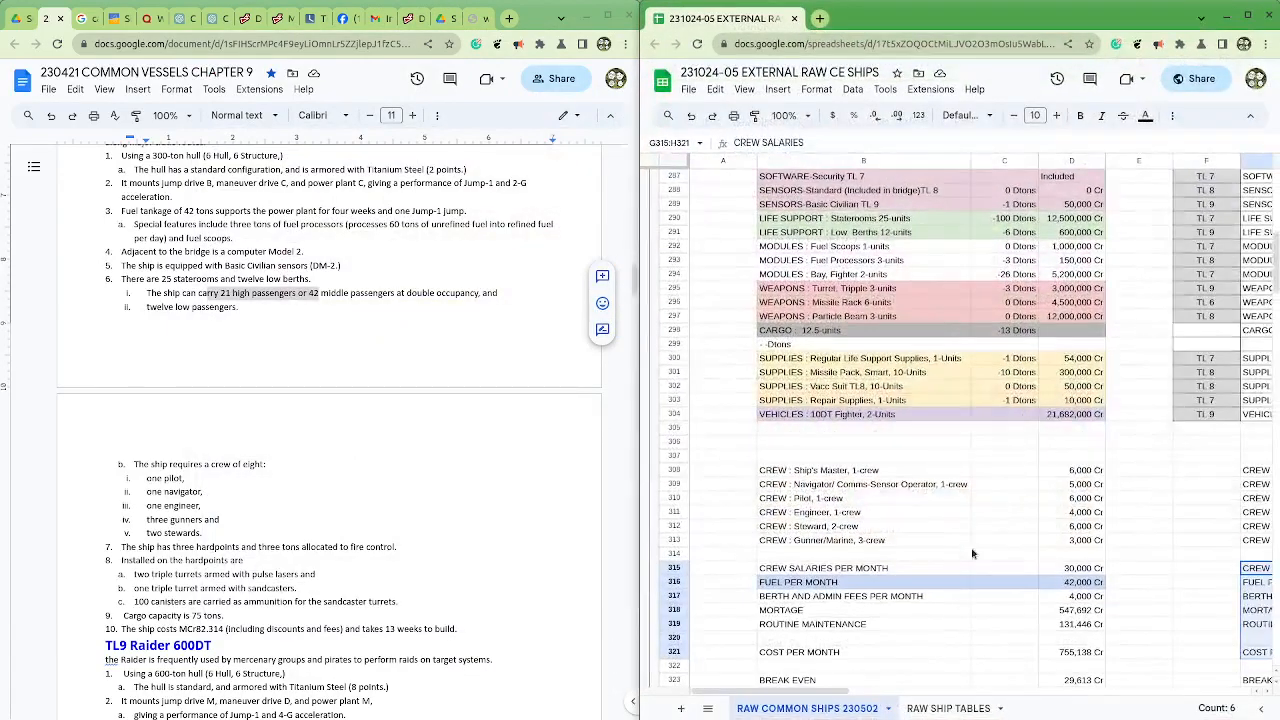
pyautogui.moveTo(824, 692); pyautogui.dragTo(1071, 715)
pyautogui.scroll(3, 1028, 346)
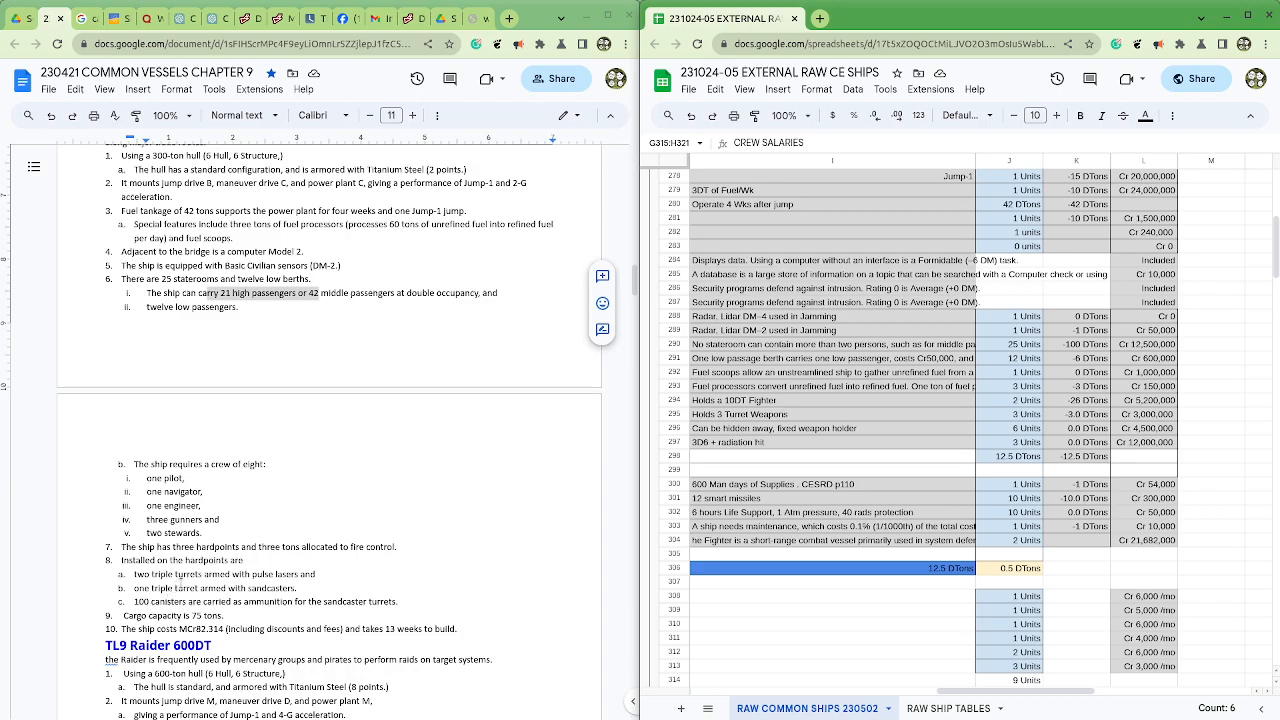
pyautogui.moveTo(129, 572); pyautogui.dragTo(350, 590)
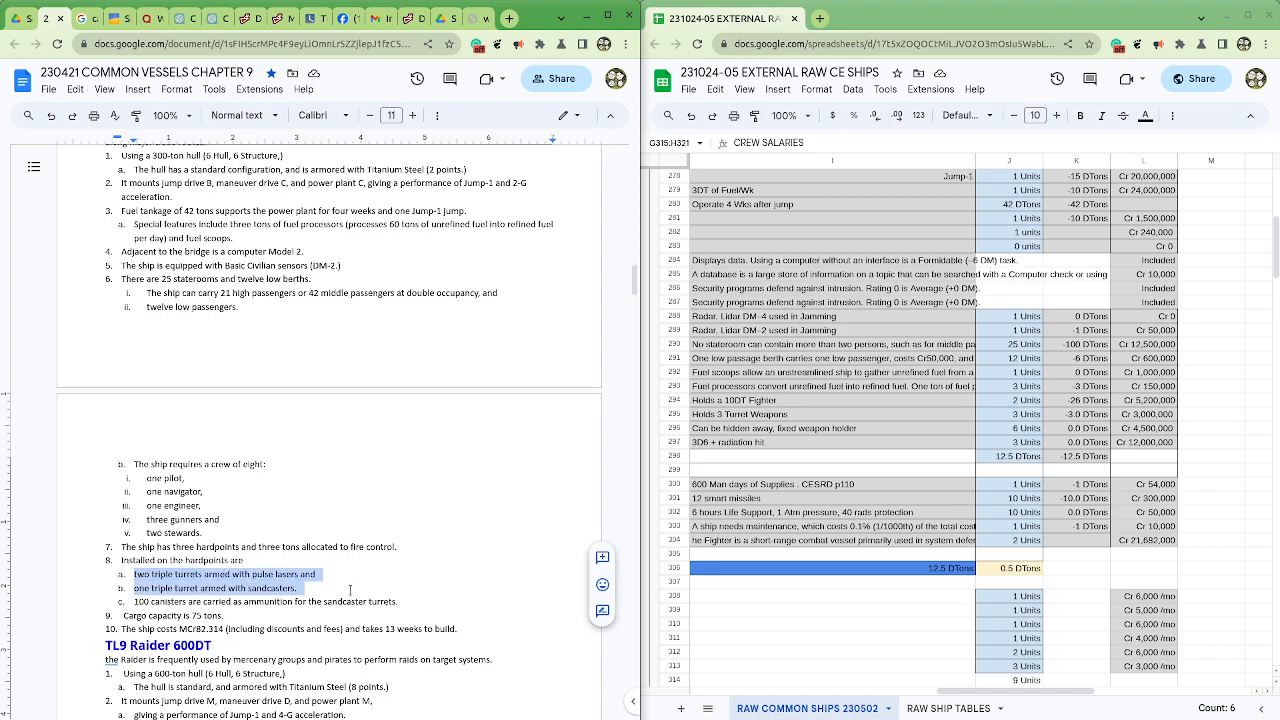
pyautogui.click(348, 574)
pyautogui.moveTo(398, 547); pyautogui.dragTo(122, 547)
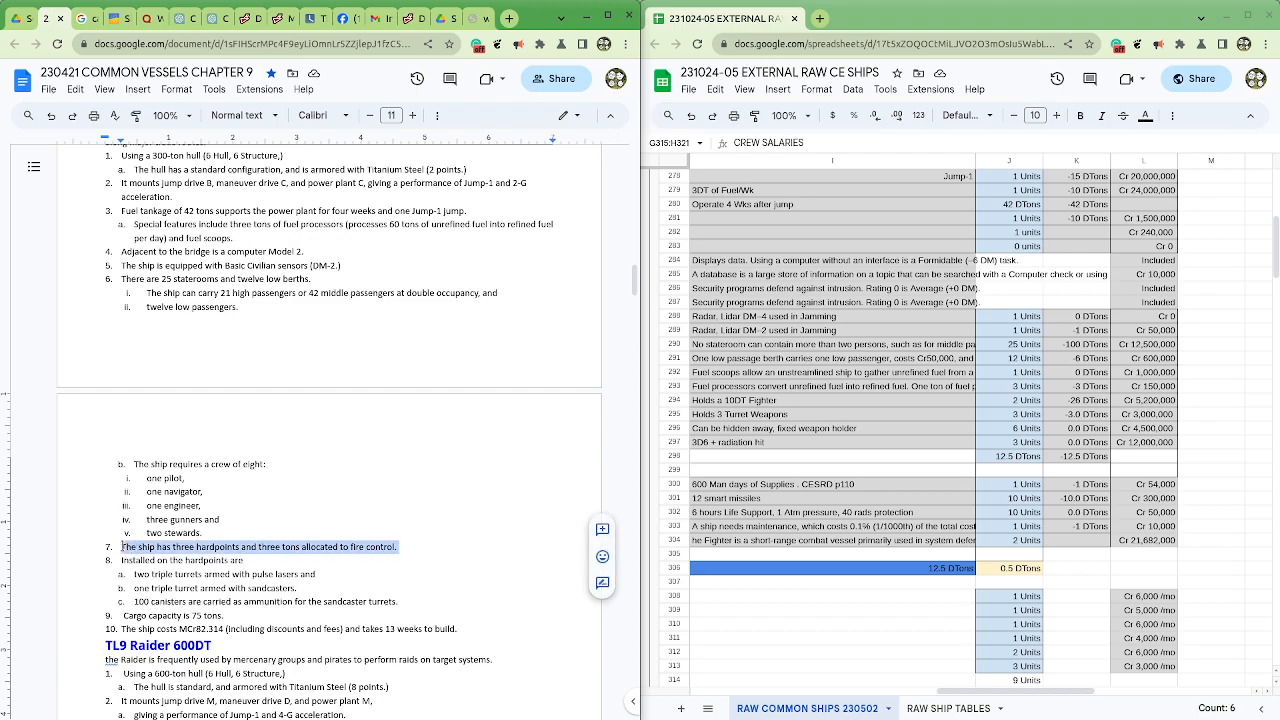
pyautogui.moveTo(121, 547); pyautogui.dragTo(130, 590)
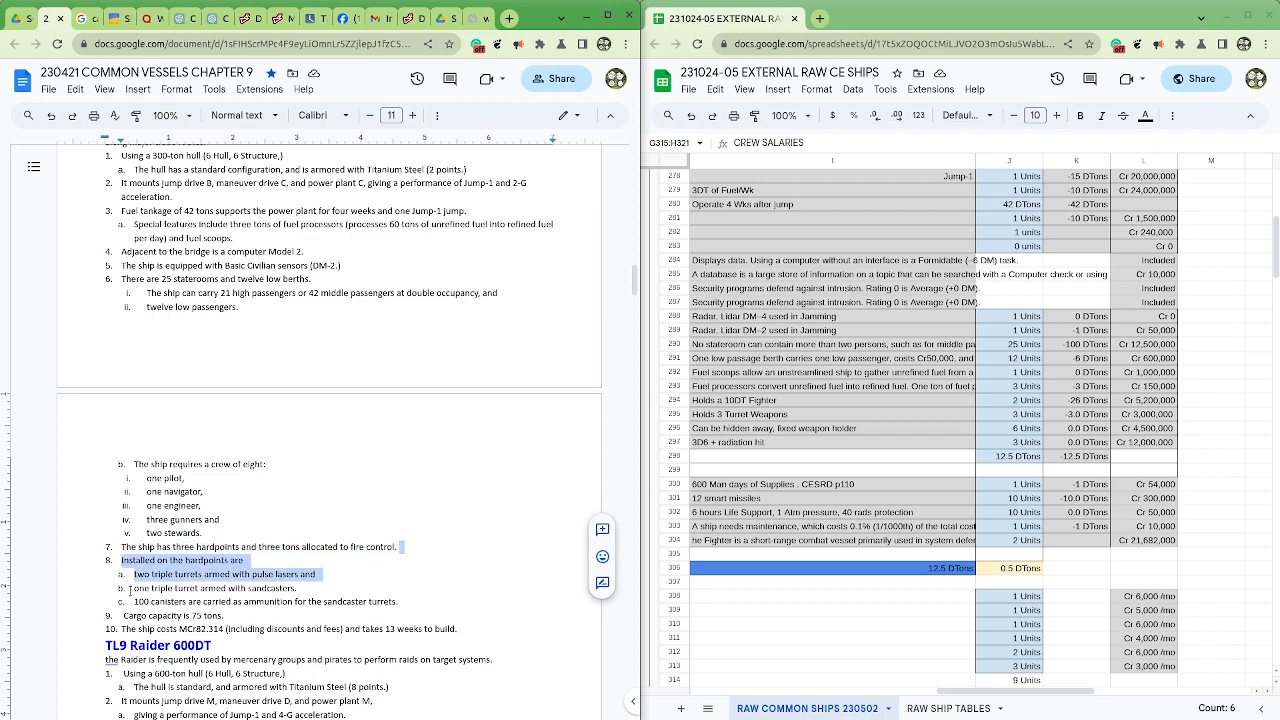
pyautogui.moveTo(130, 590); pyautogui.dragTo(133, 602)
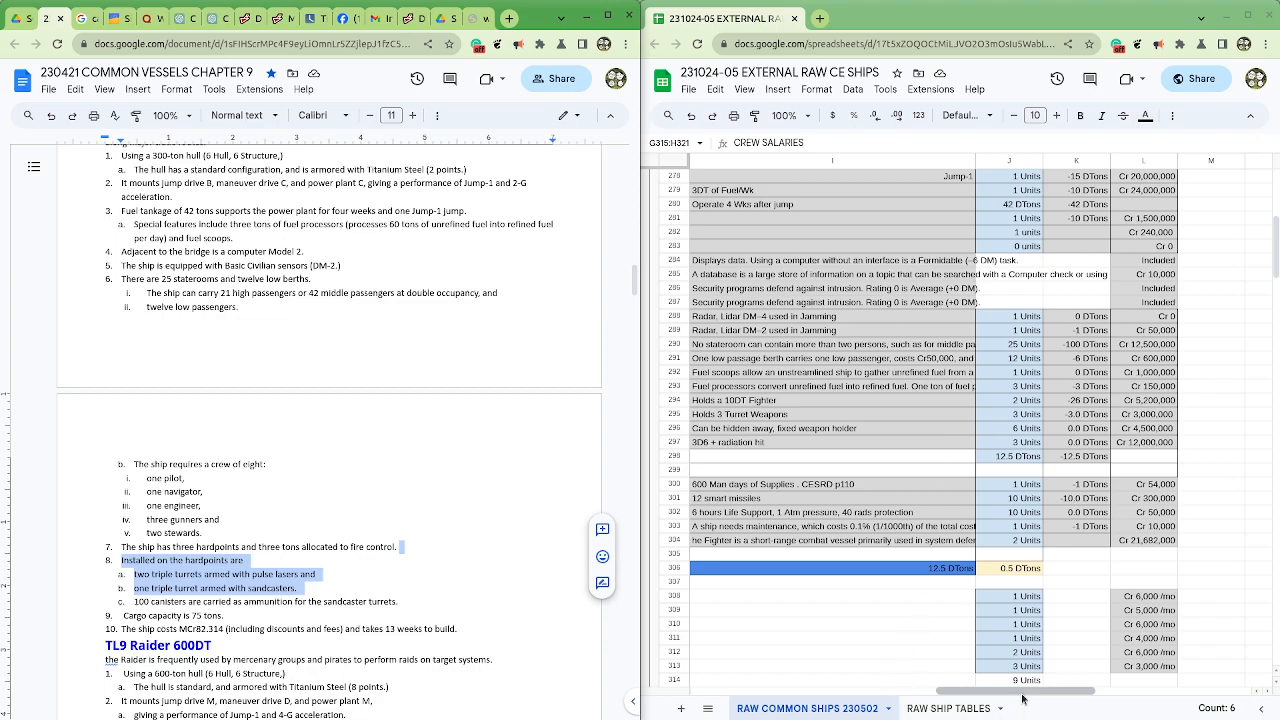
# Step: Set the cargo quantity in J298 to 75
pyautogui.moveTo(1021, 692)
pyautogui.mouseDown()
pyautogui.moveTo(987, 698)
pyautogui.moveTo(1029, 698)
pyautogui.mouseUp()
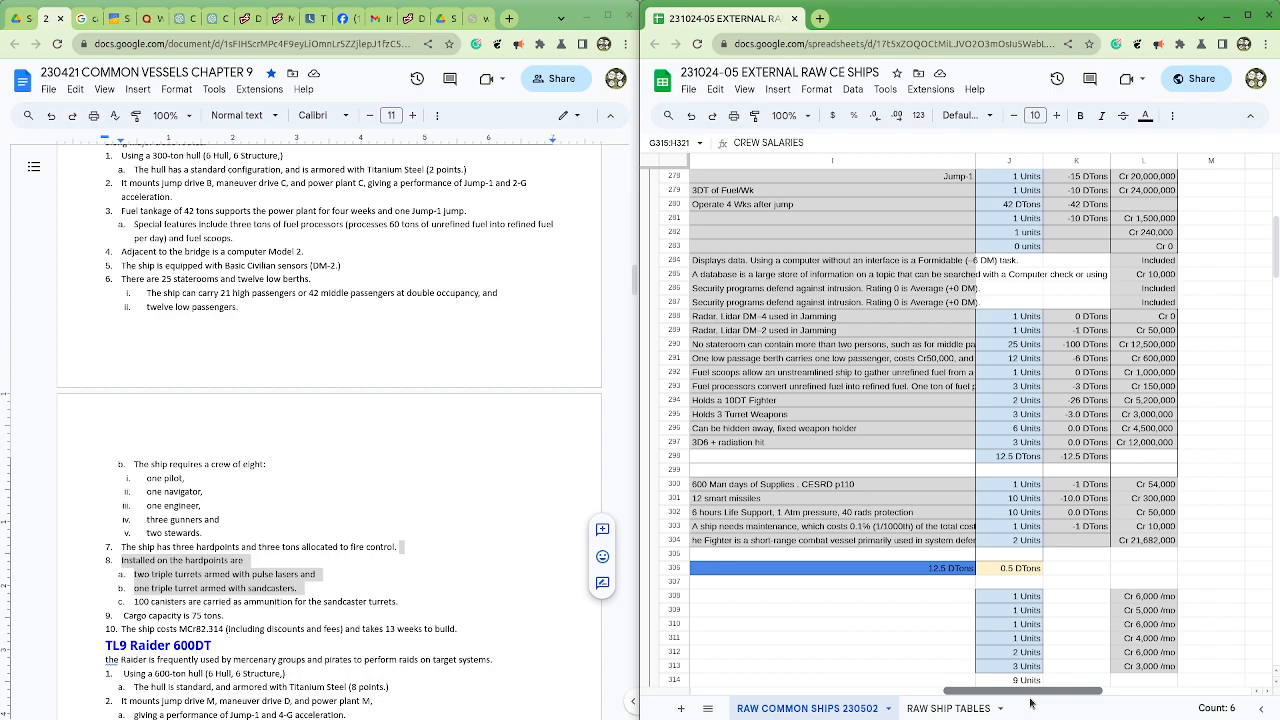
pyautogui.moveTo(1030, 703); pyautogui.dragTo(981, 700)
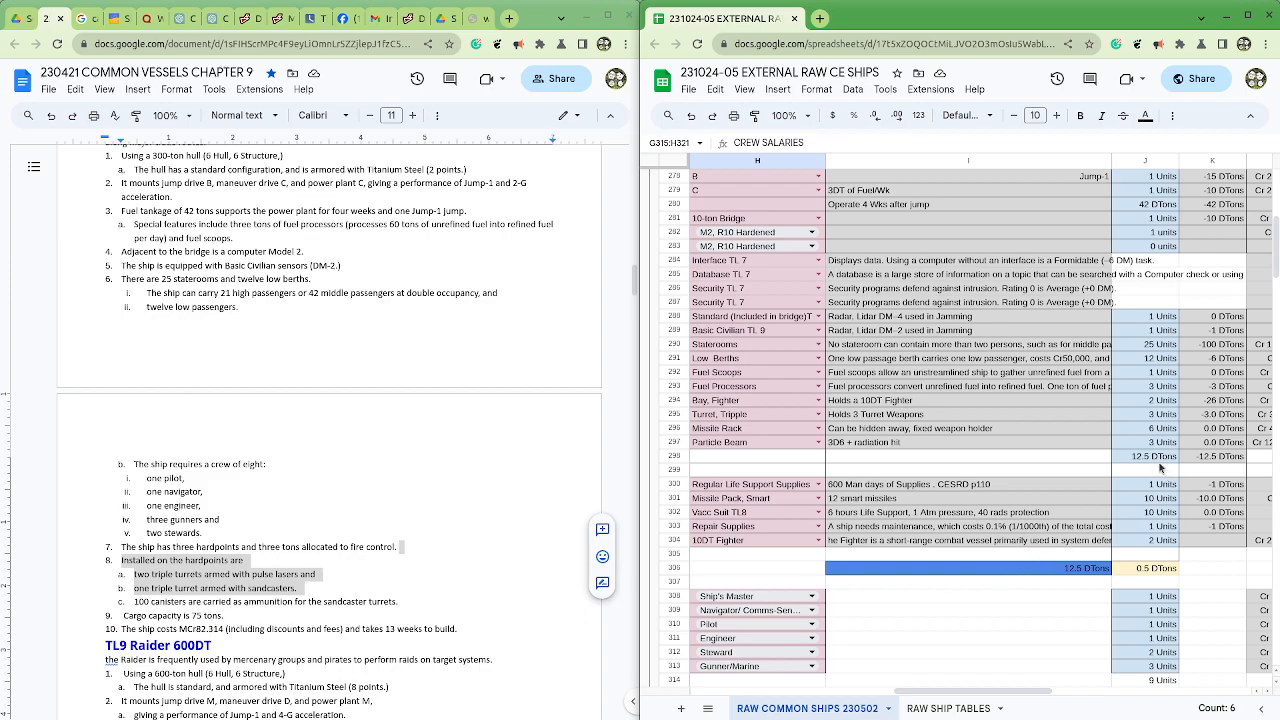
pyautogui.click(1140, 459)
pyautogui.write('75')
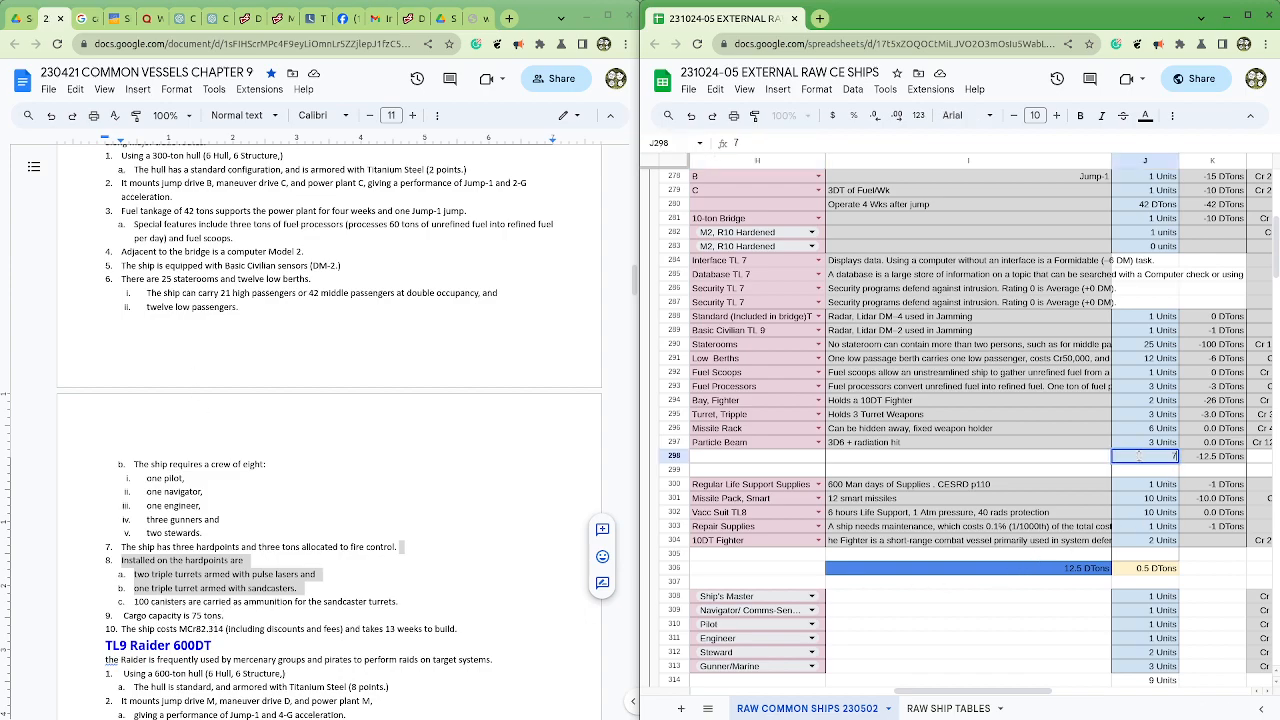
pyautogui.press('Return')
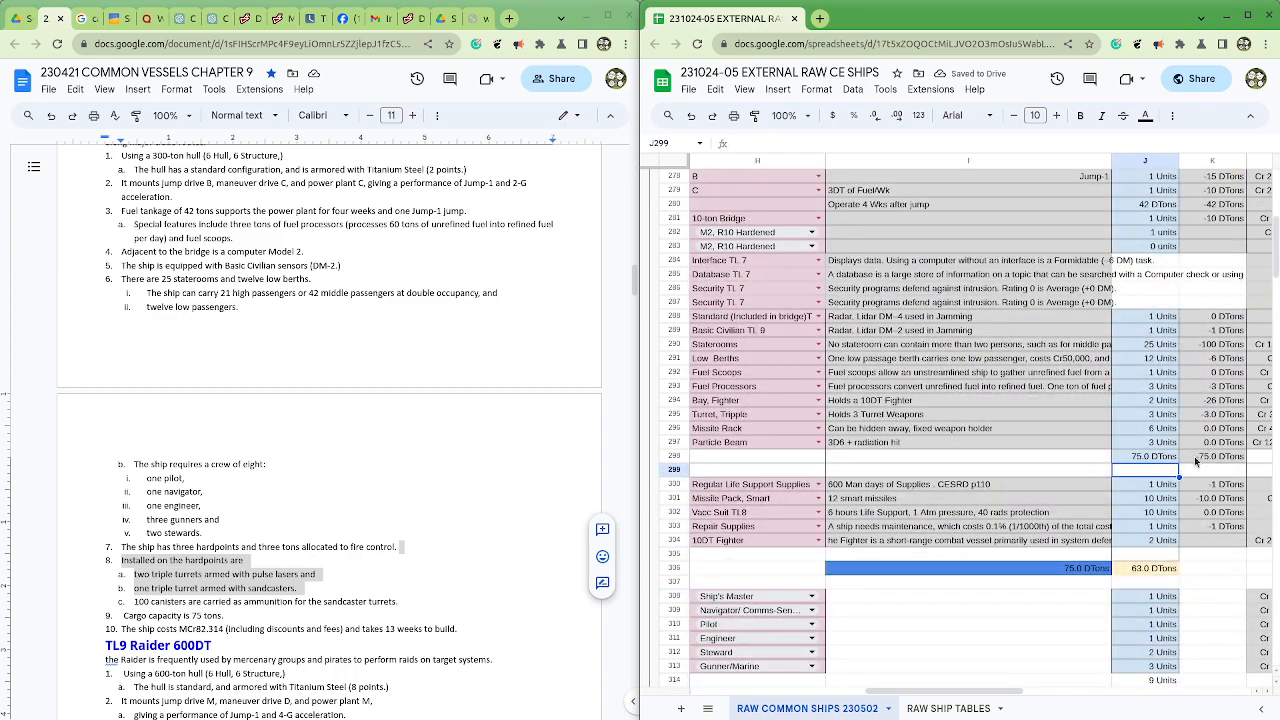
# Step: Delete the Bay, Fighter module row, row 294
pyautogui.click(762, 391)
pyautogui.moveTo(762, 391); pyautogui.dragTo(1230, 404)
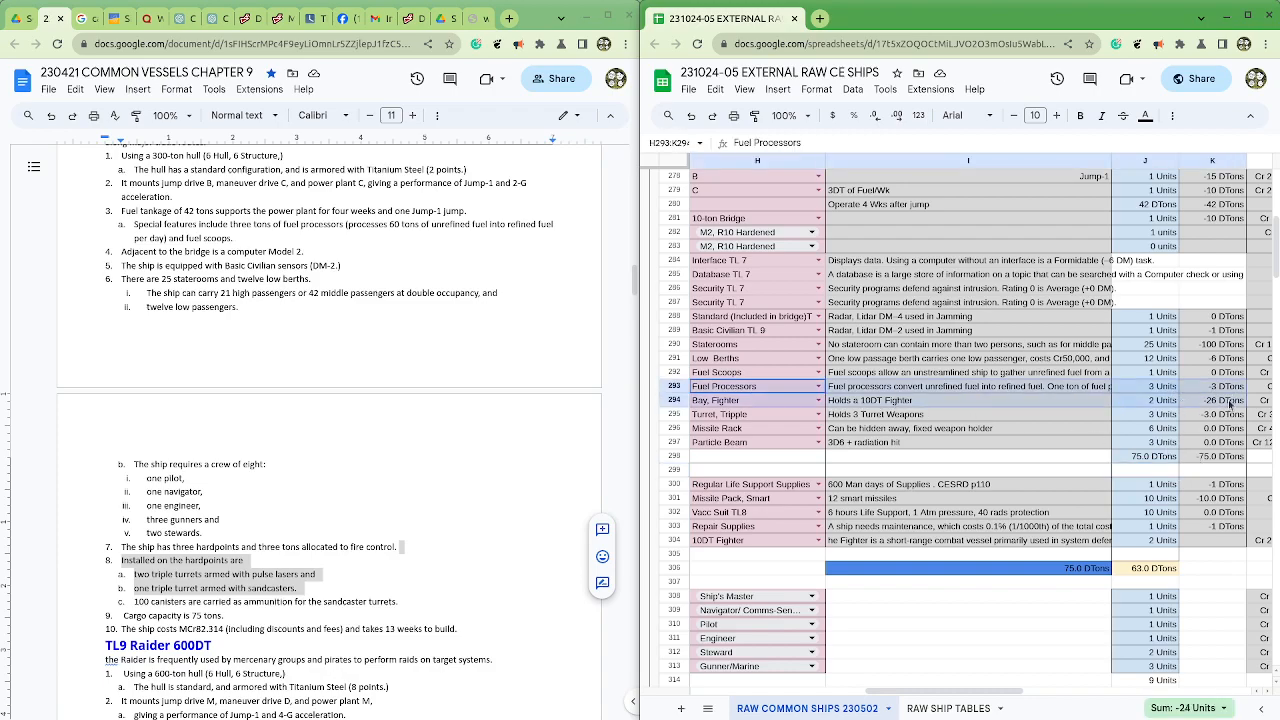
pyautogui.click(742, 404)
pyautogui.click(673, 403)
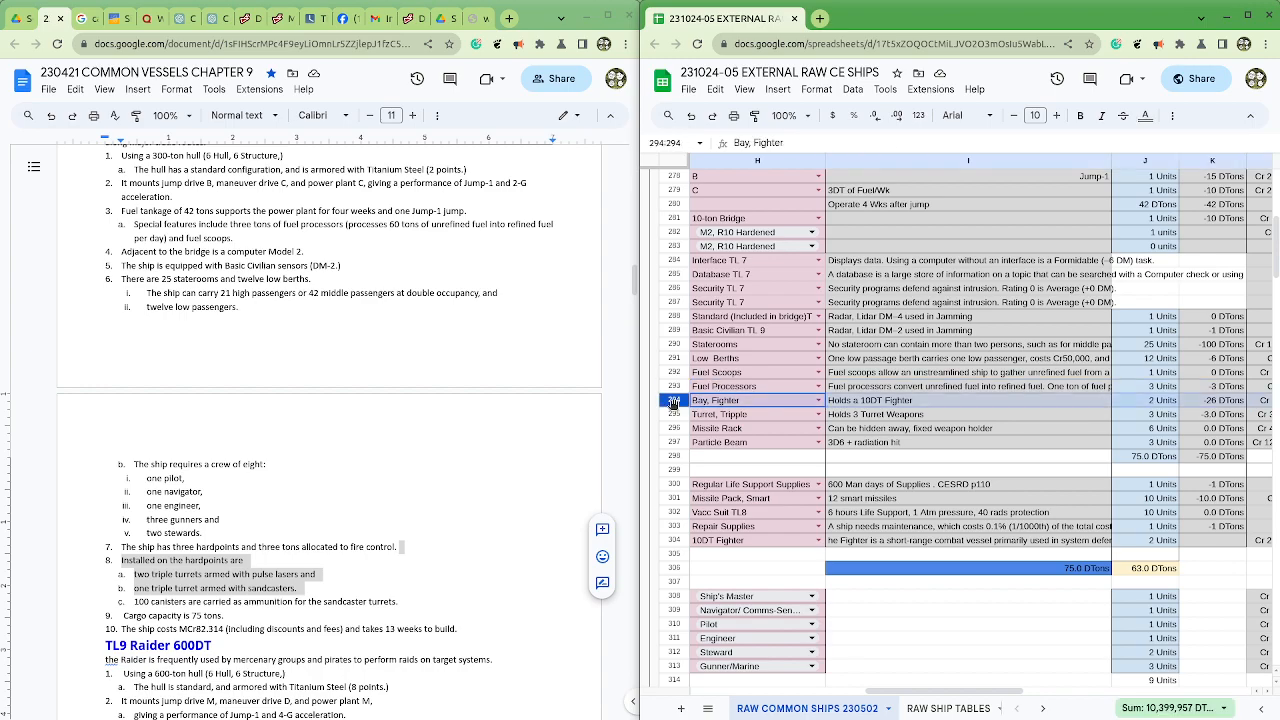
pyautogui.rightClick(673, 403)
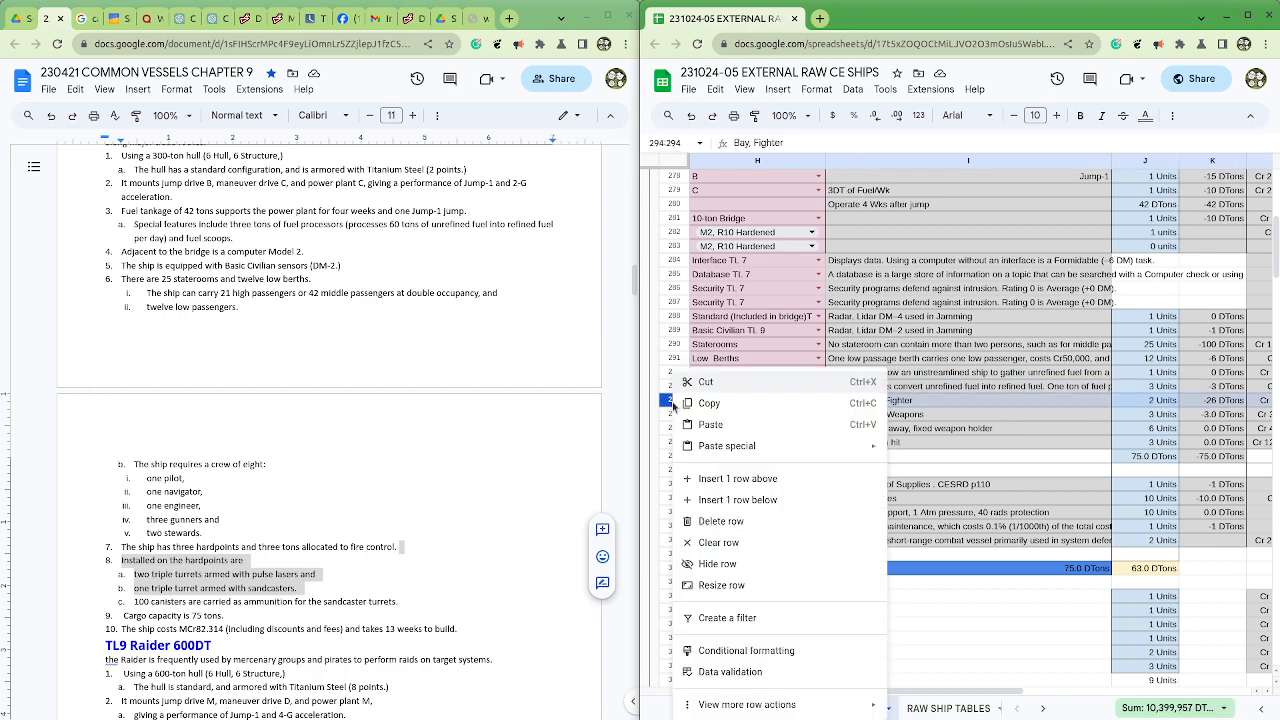
pyautogui.click(749, 522)
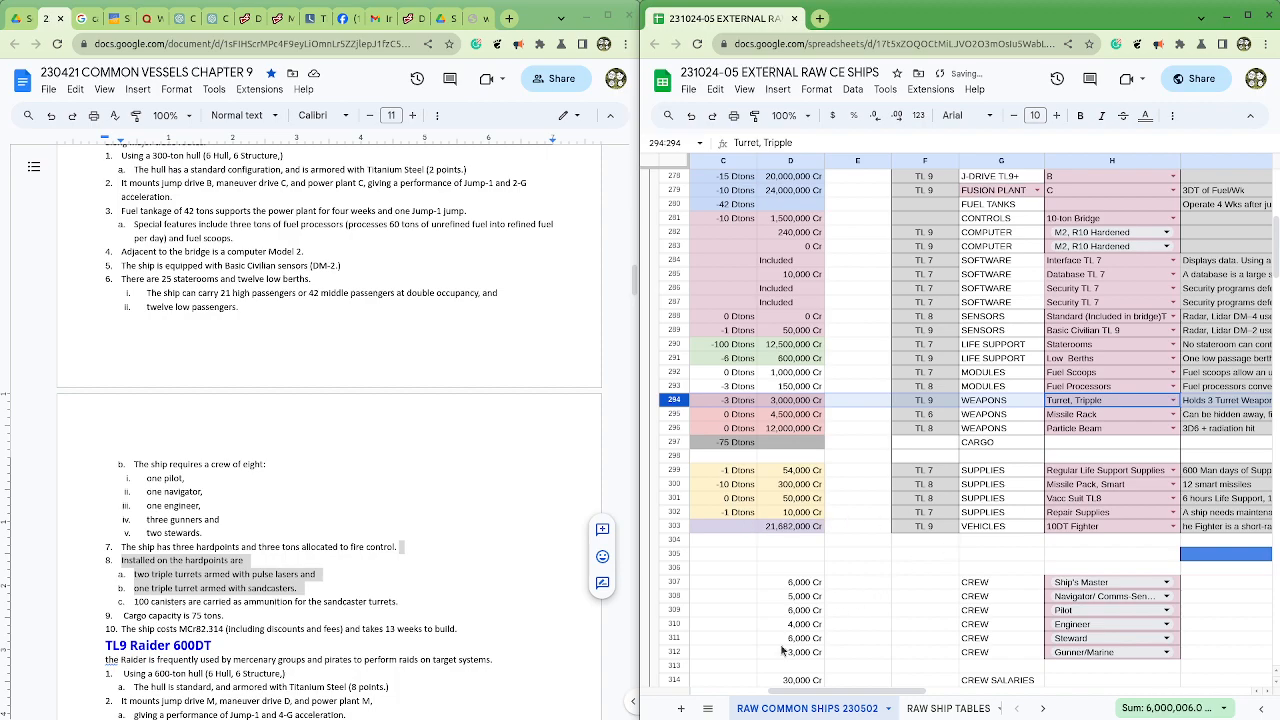
# Step: Delete the 10DT Fighter vehicle row, row 303
pyautogui.click(1091, 526)
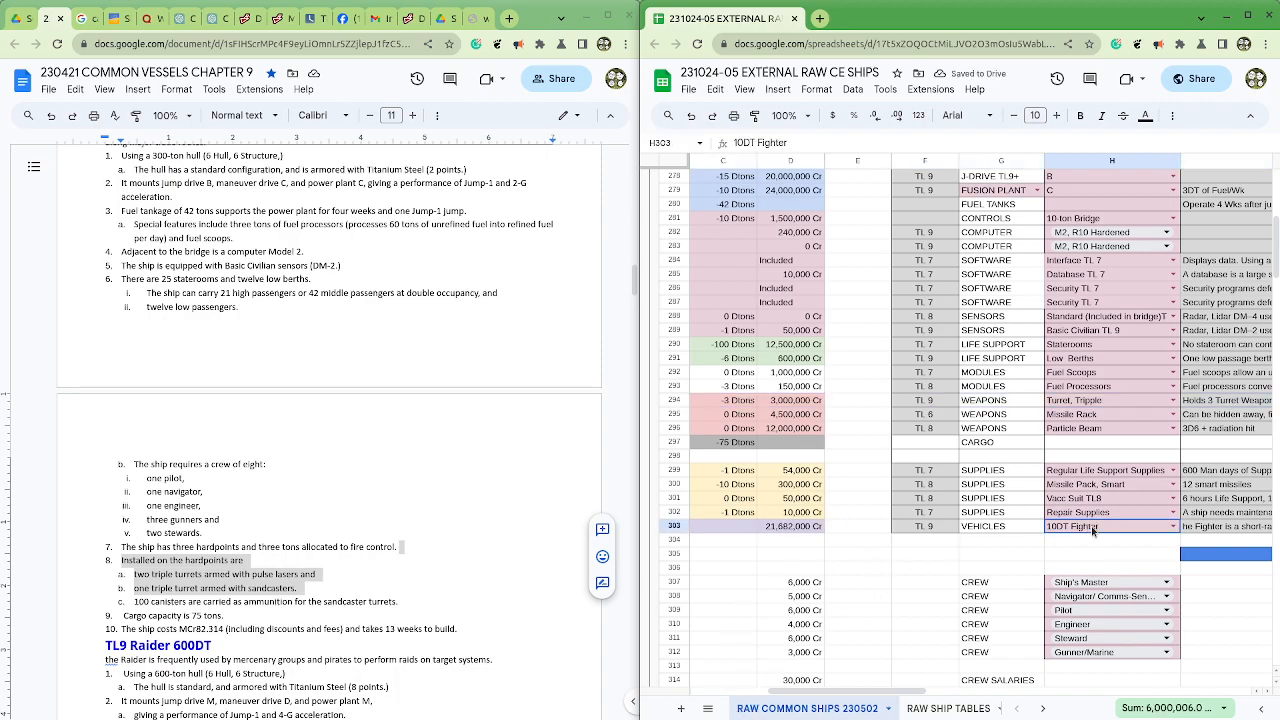
pyautogui.click(670, 526)
pyautogui.rightClick(670, 526)
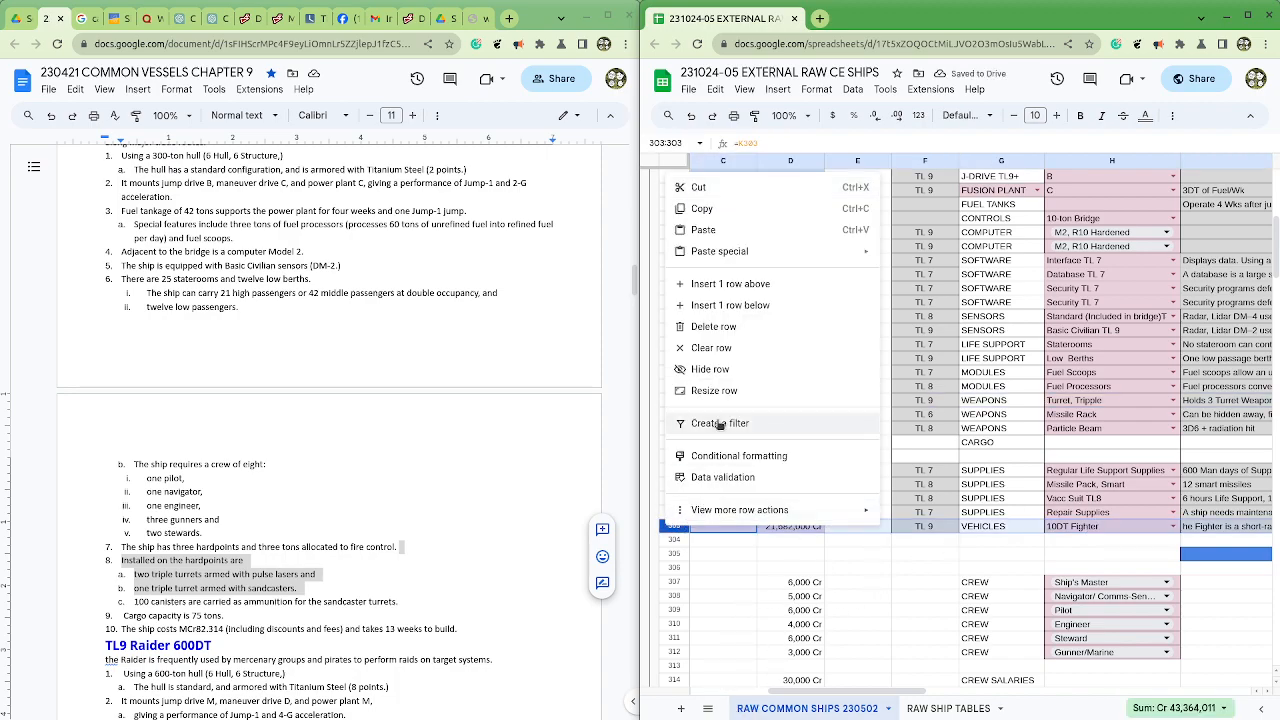
pyautogui.click(737, 327)
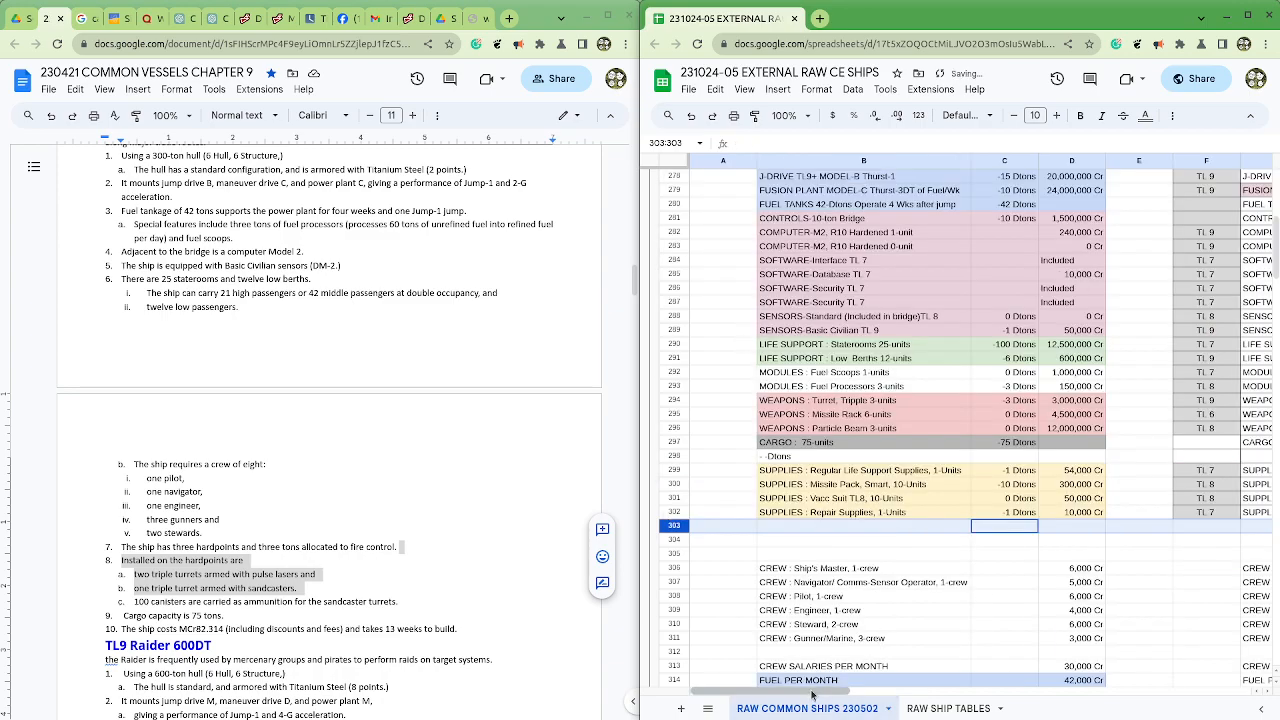
# Step: Examine the notes, quantities, tonnages and costs of the ship's remaining modules, weapons and supplies
pyautogui.moveTo(810, 697); pyautogui.dragTo(1030, 705)
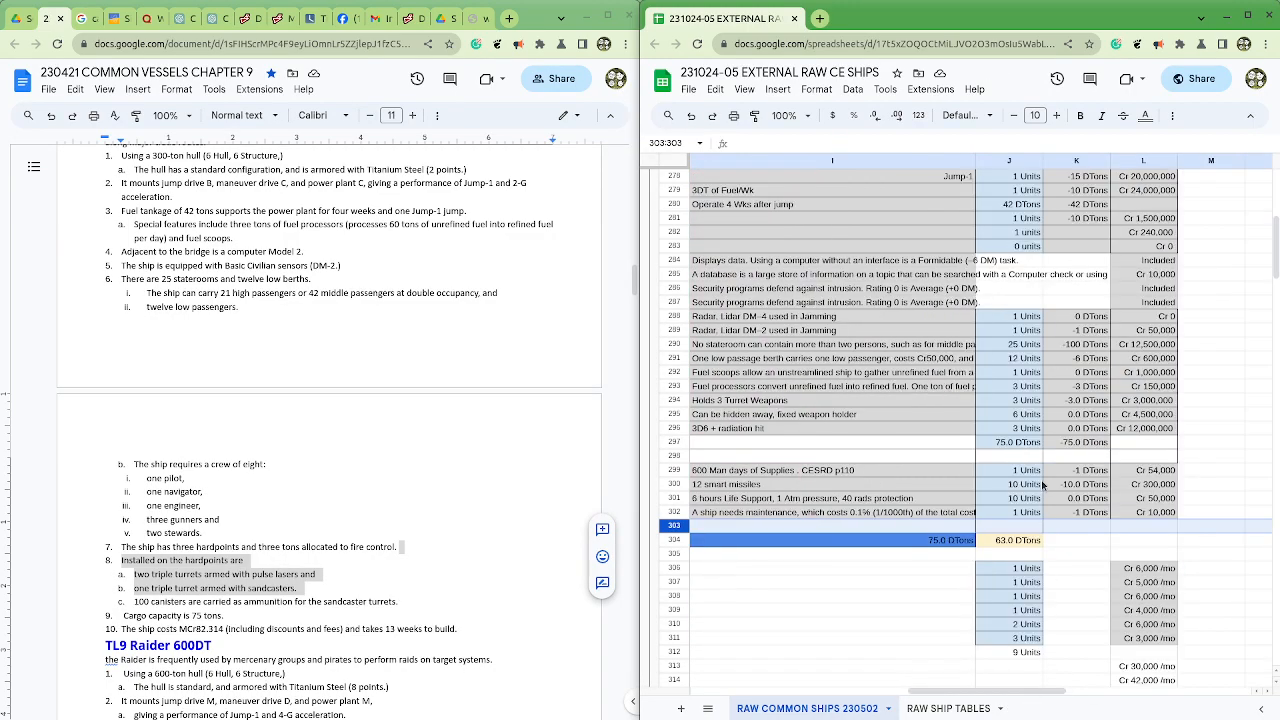
pyautogui.moveTo(1205, 428); pyautogui.dragTo(893, 432)
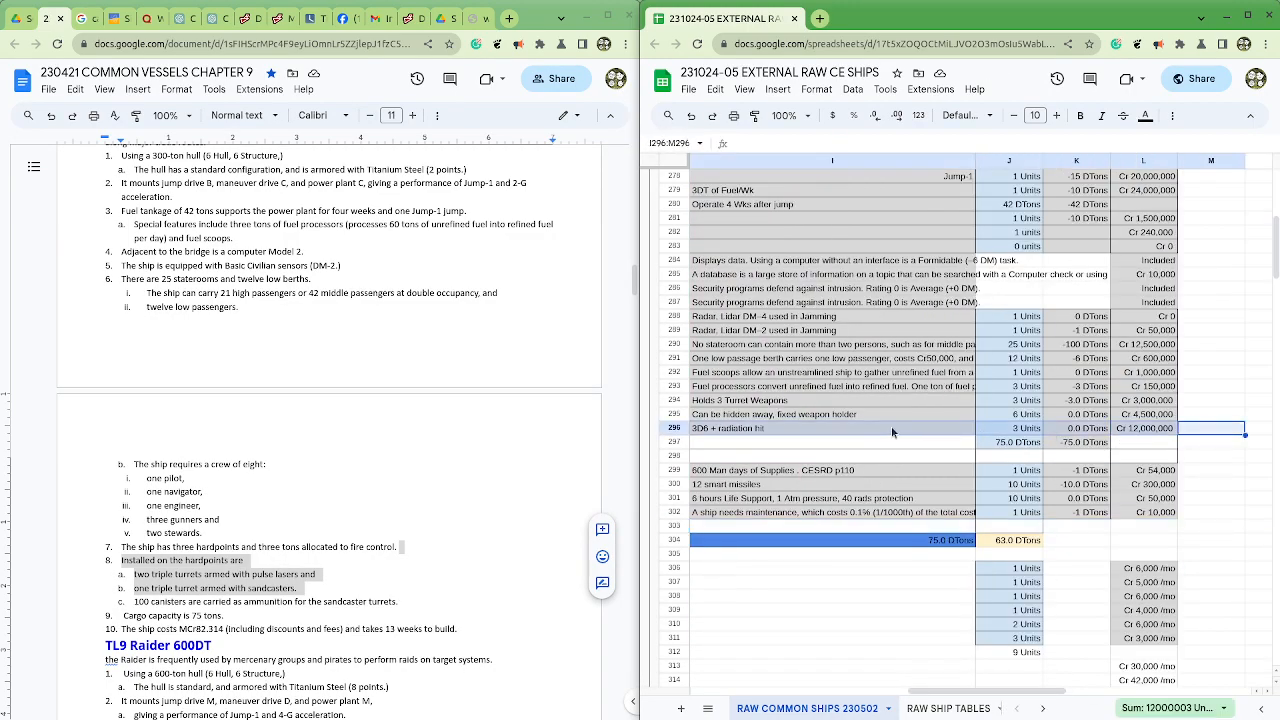
pyautogui.scroll(1, 893, 432)
pyautogui.click(910, 404)
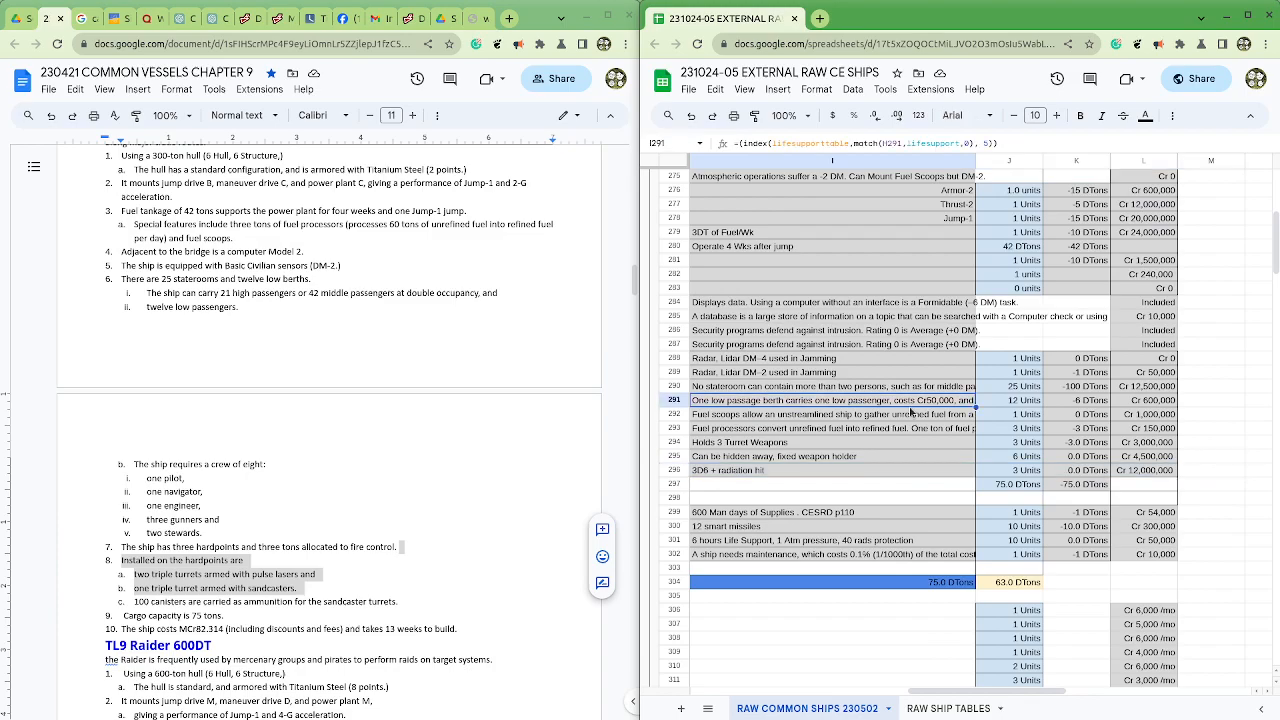
pyautogui.click(955, 418)
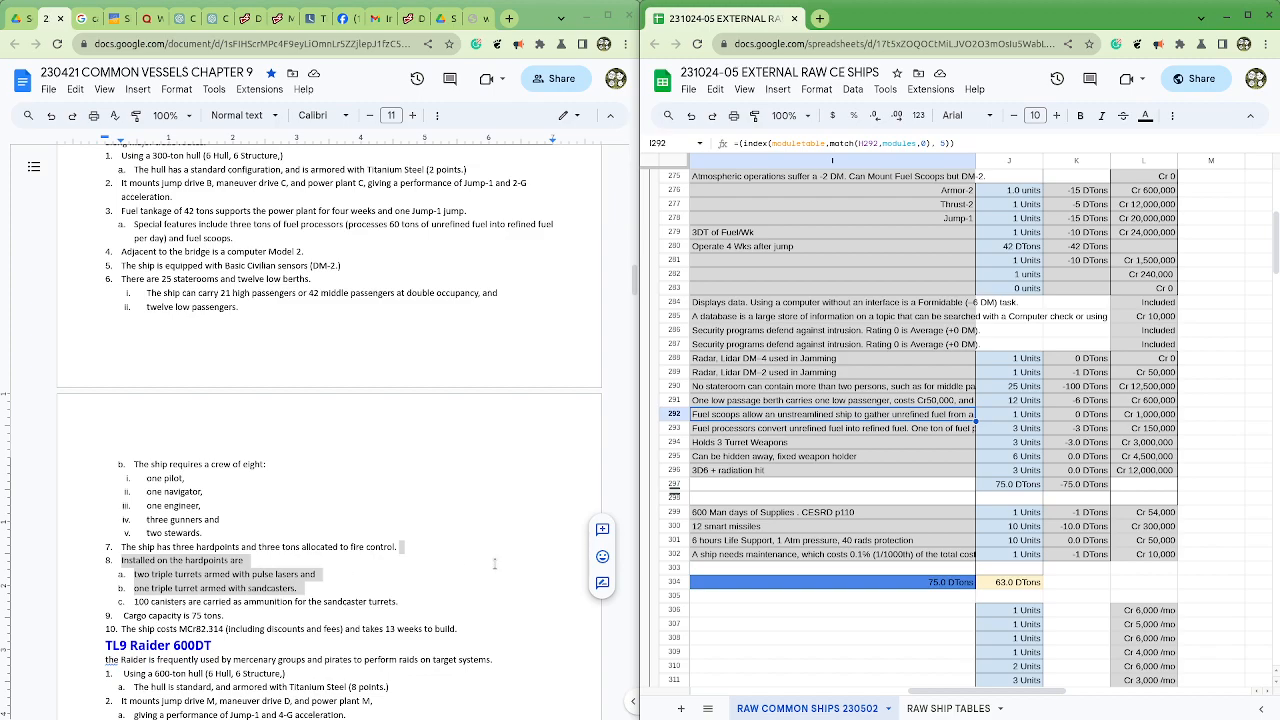
pyautogui.scroll(2, 907, 456)
pyautogui.scroll(-1, 907, 456)
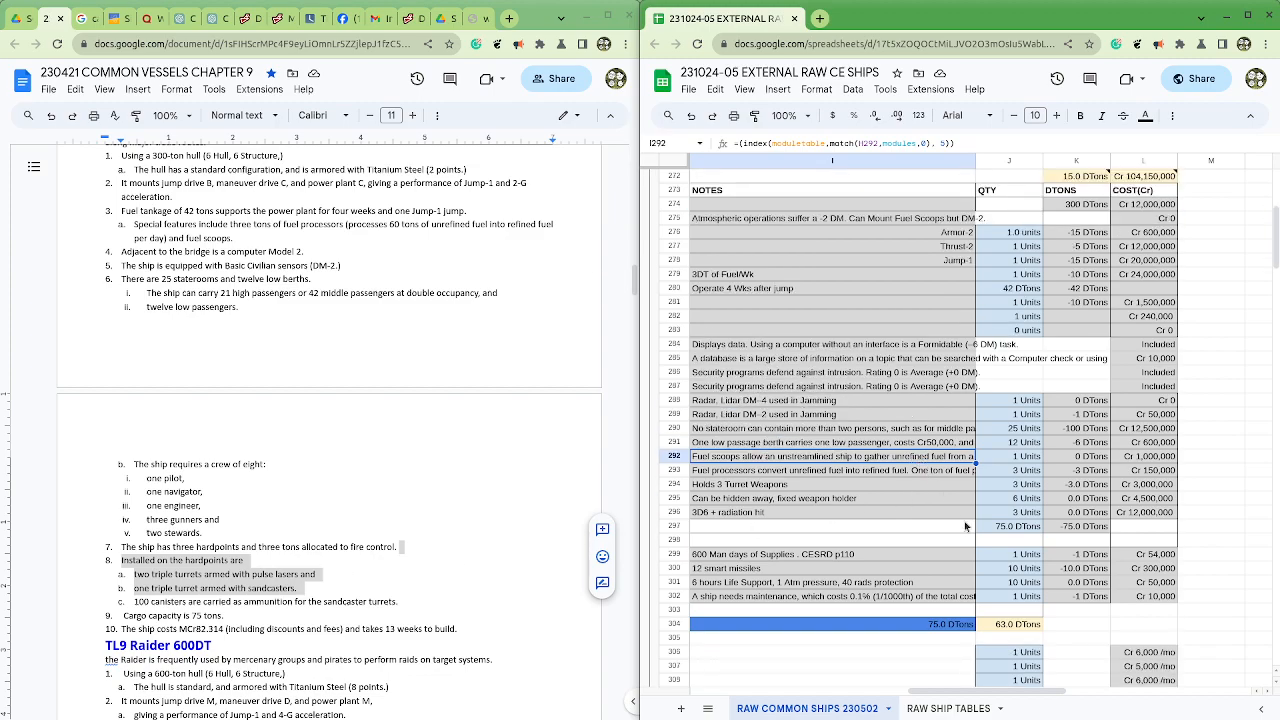
pyautogui.click(847, 500)
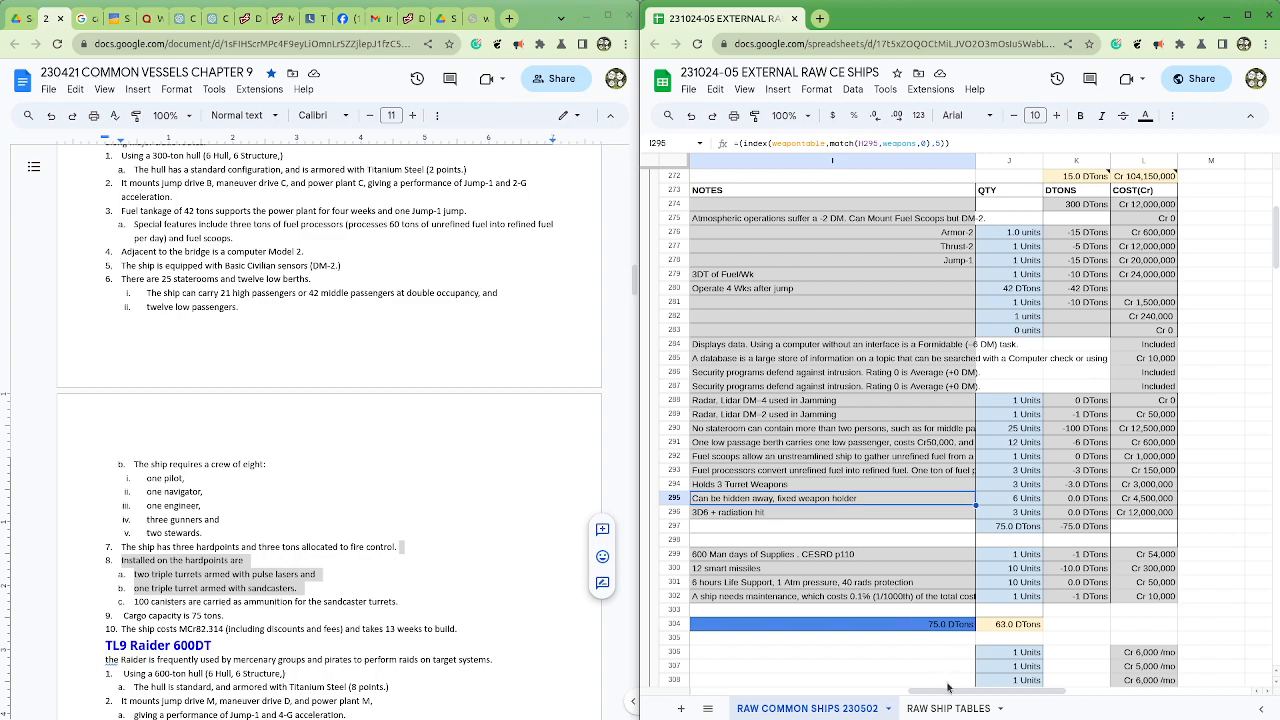
# Step: Change the weapon in H295 from Missile Rack to Pulse Laser
pyautogui.moveTo(949, 692); pyautogui.dragTo(926, 698)
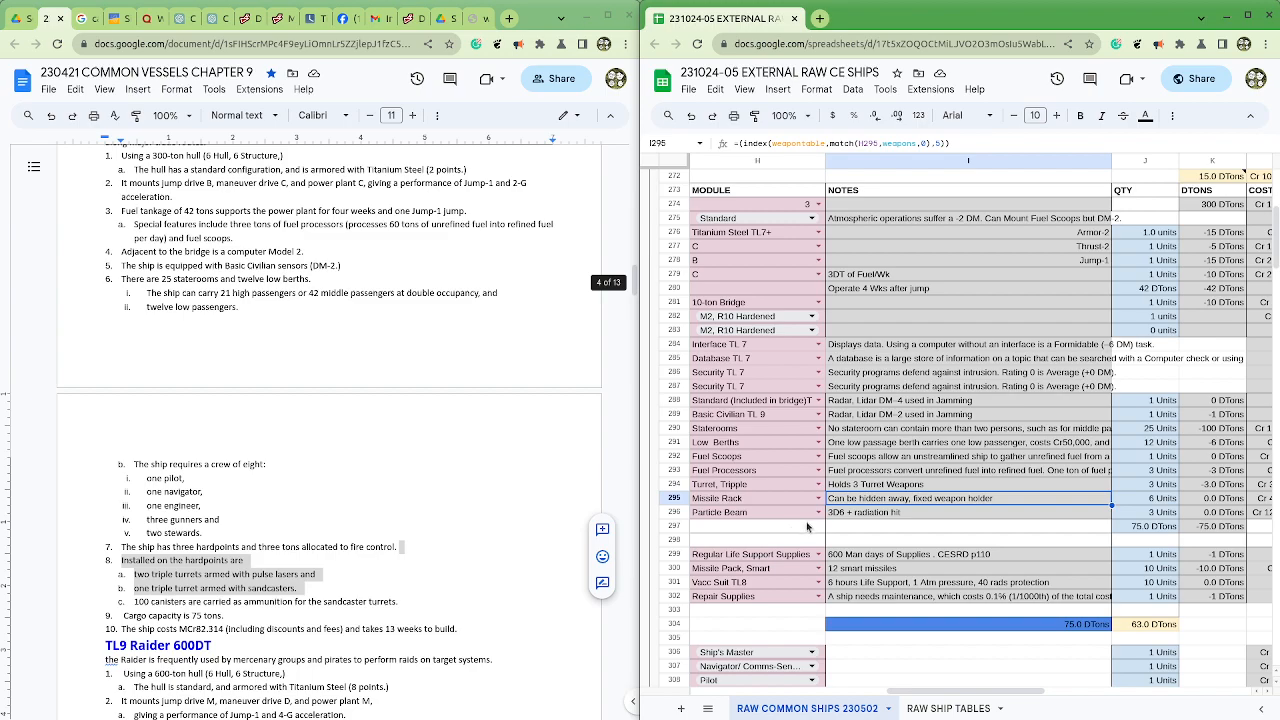
pyautogui.click(1158, 512)
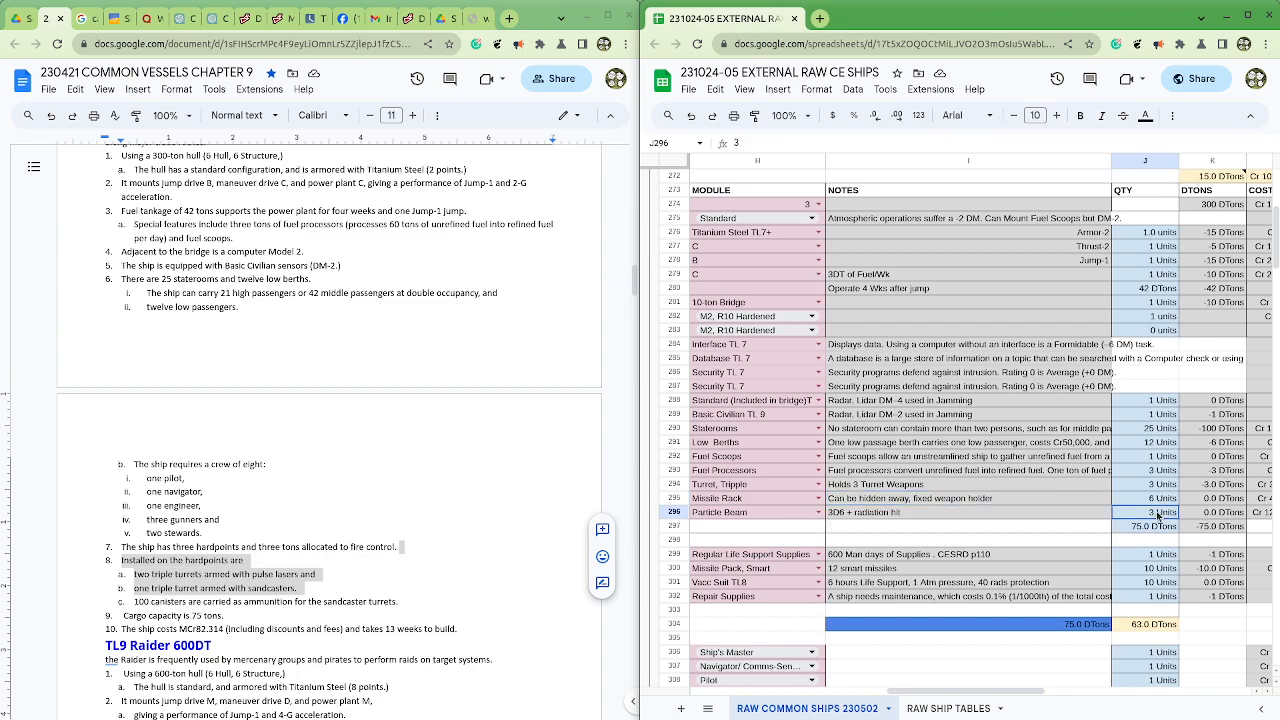
pyautogui.click(818, 497)
pyautogui.scroll(-2, 786, 600)
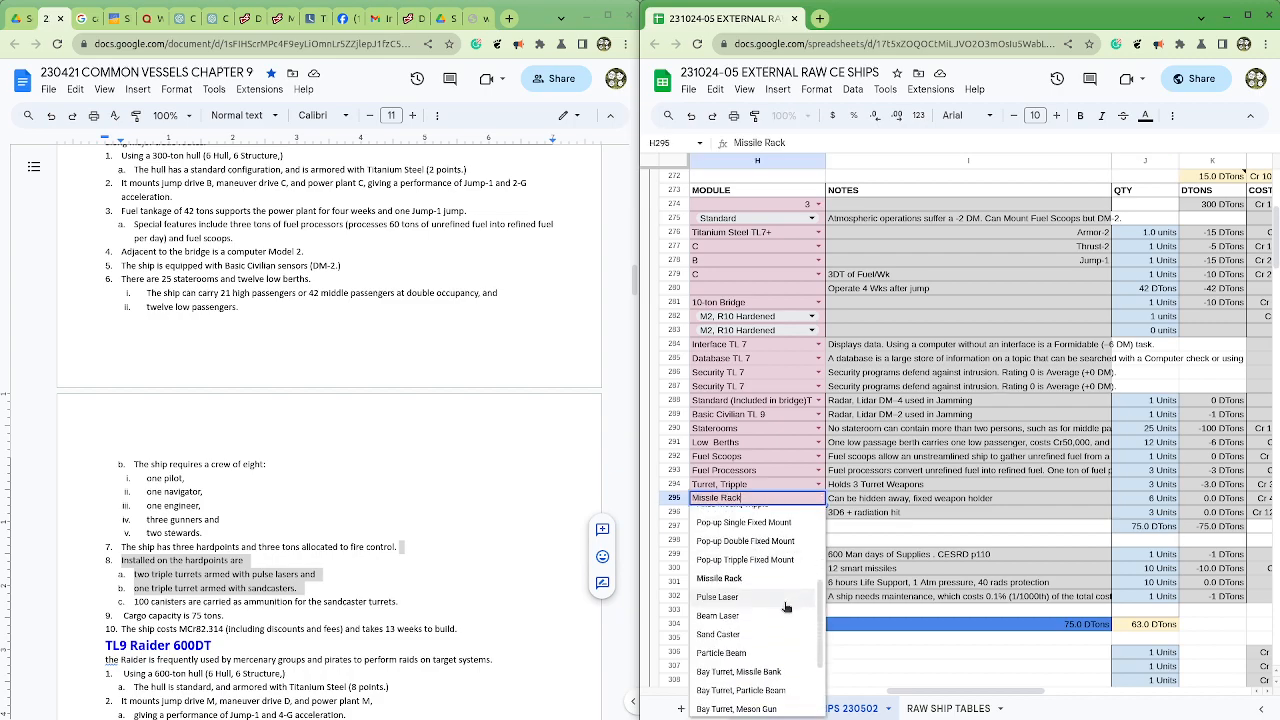
pyautogui.click(786, 604)
pyautogui.click(1133, 501)
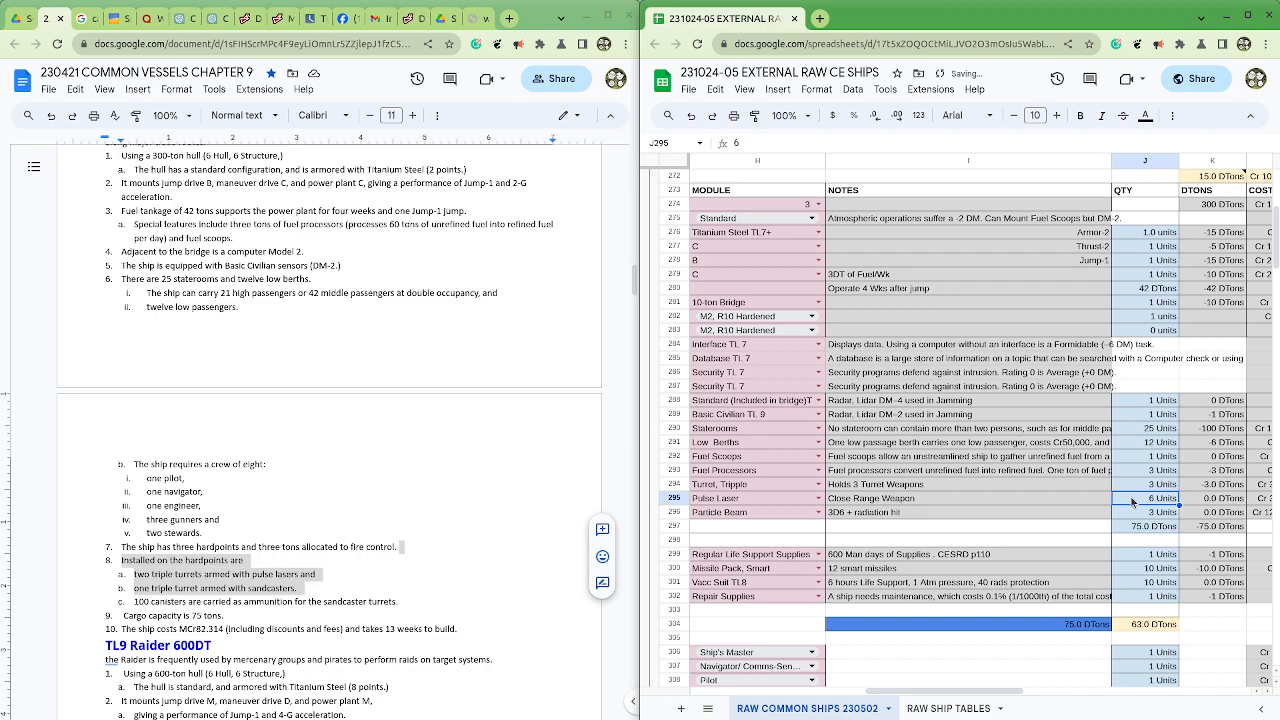
# Step: Change the weapon in H296 from Particle Beam to Sand Caster
pyautogui.click(1133, 513)
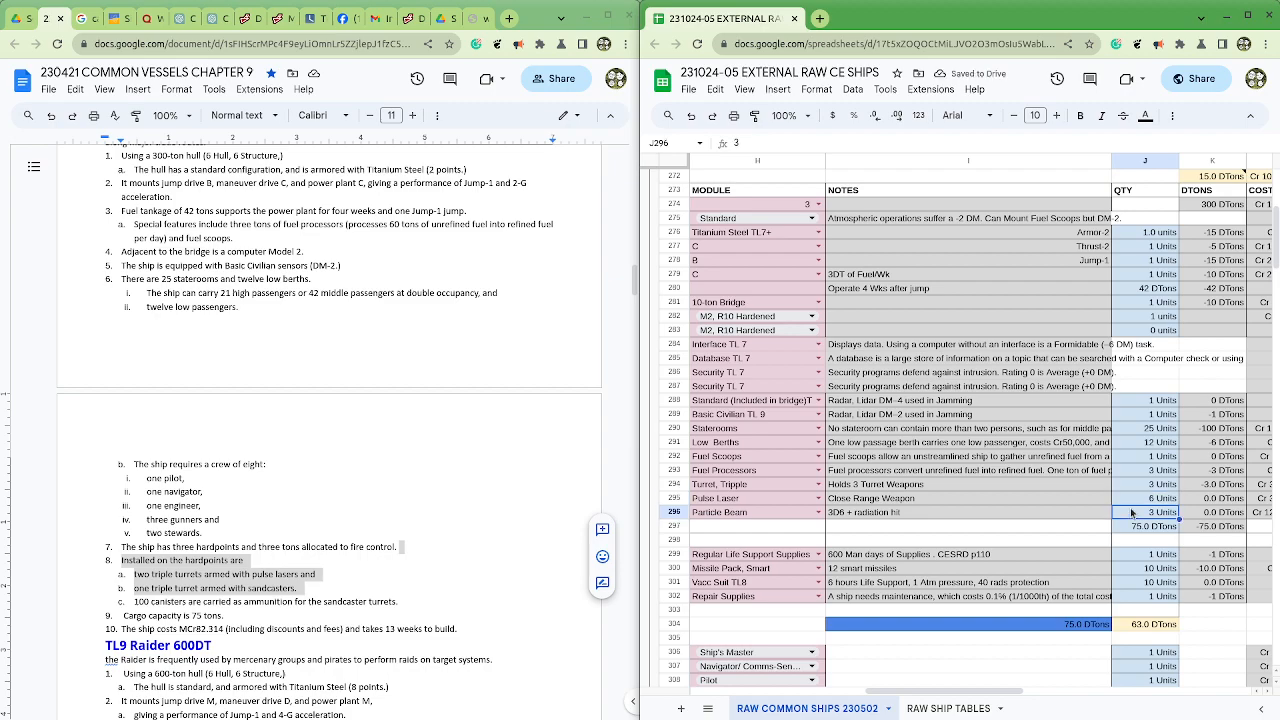
pyautogui.click(796, 515)
pyautogui.click(817, 512)
pyautogui.scroll(-3, 773, 595)
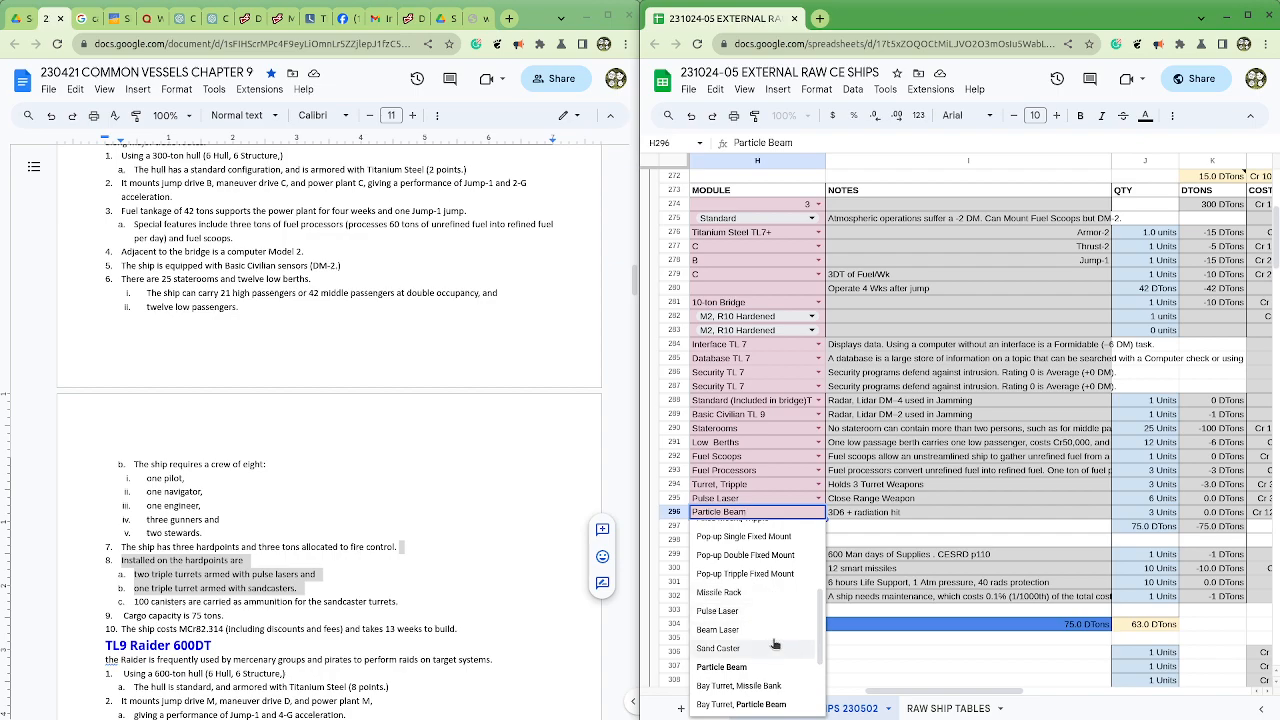
pyautogui.click(772, 646)
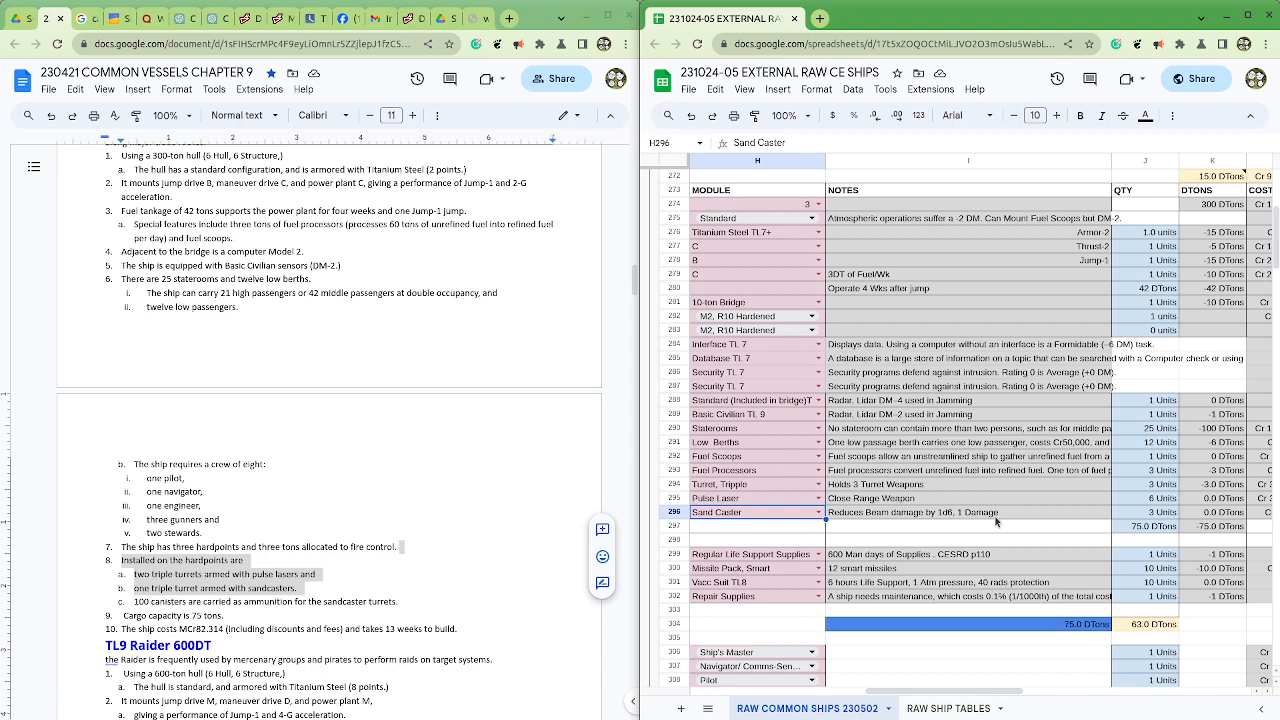
# Step: Insert a row above the Repair Supplies row 302 and paste a copy of the Repair Supplies row into it
pyautogui.scroll(-1, 995, 521)
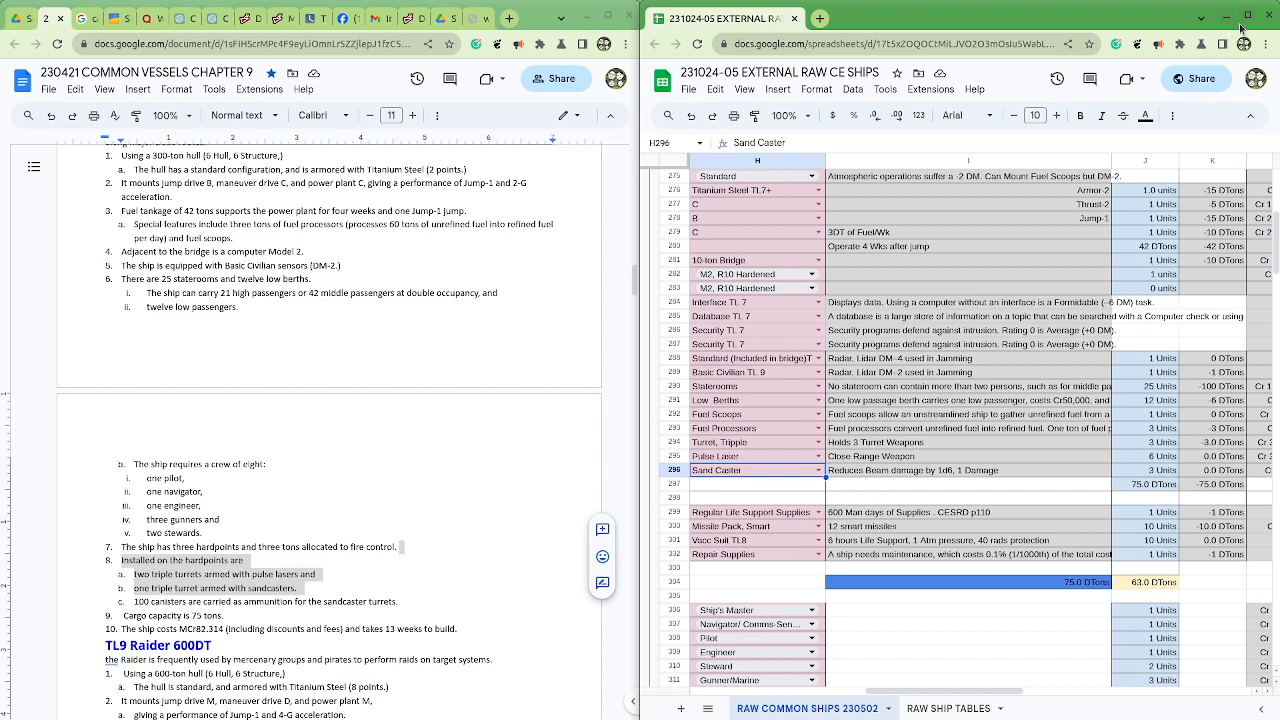
pyautogui.moveTo(137, 602); pyautogui.dragTo(405, 604)
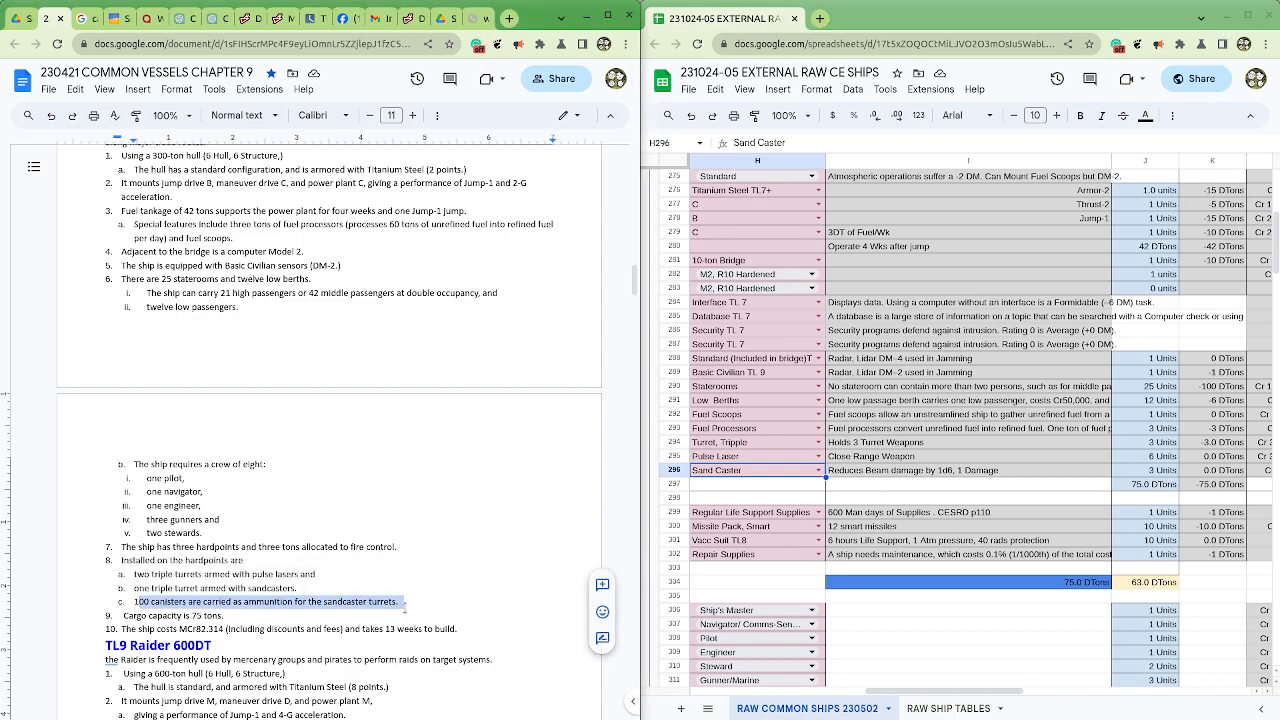
pyautogui.click(409, 600)
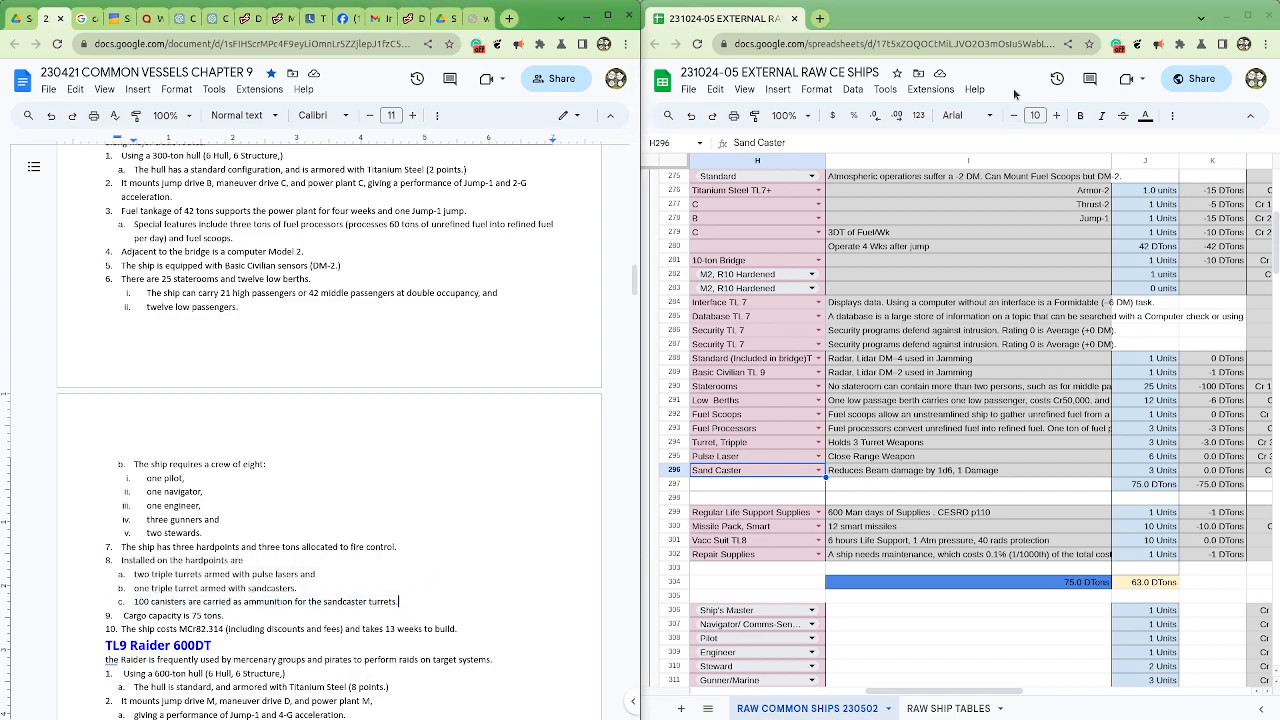
pyautogui.click(1240, 12)
pyautogui.moveTo(822, 691); pyautogui.dragTo(445, 691)
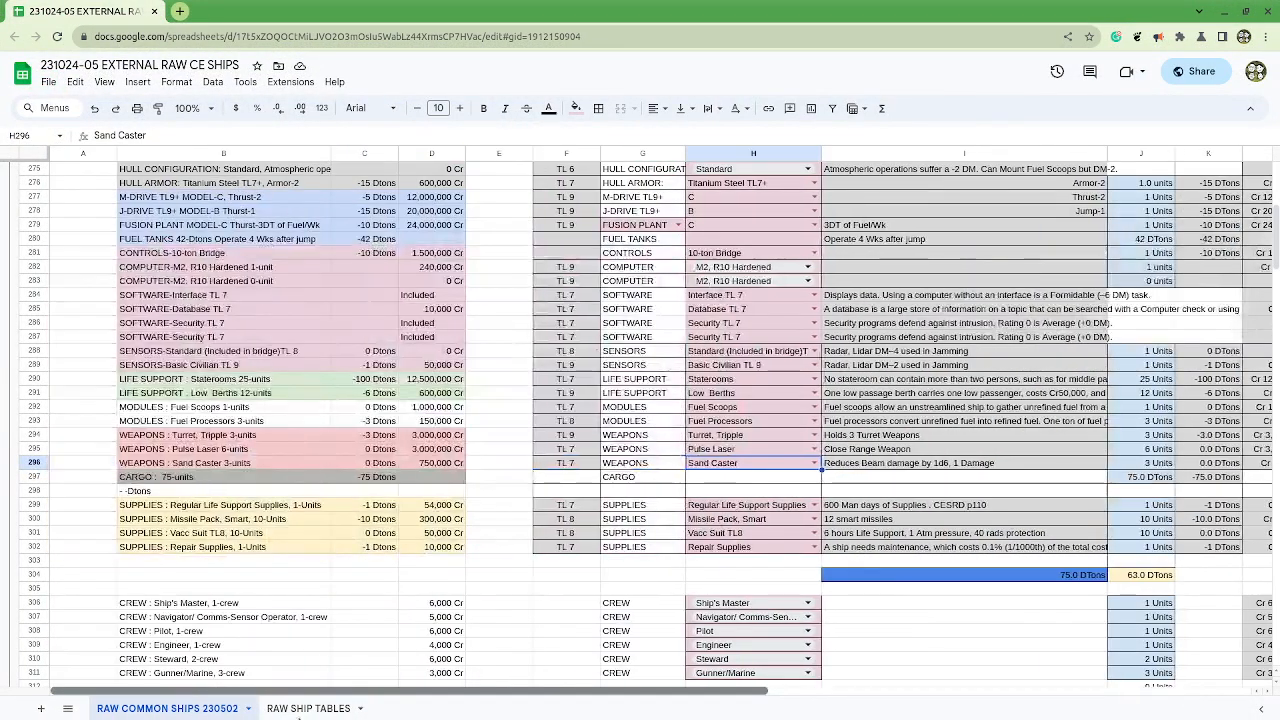
pyautogui.click(30, 547)
pyautogui.rightClick(30, 547)
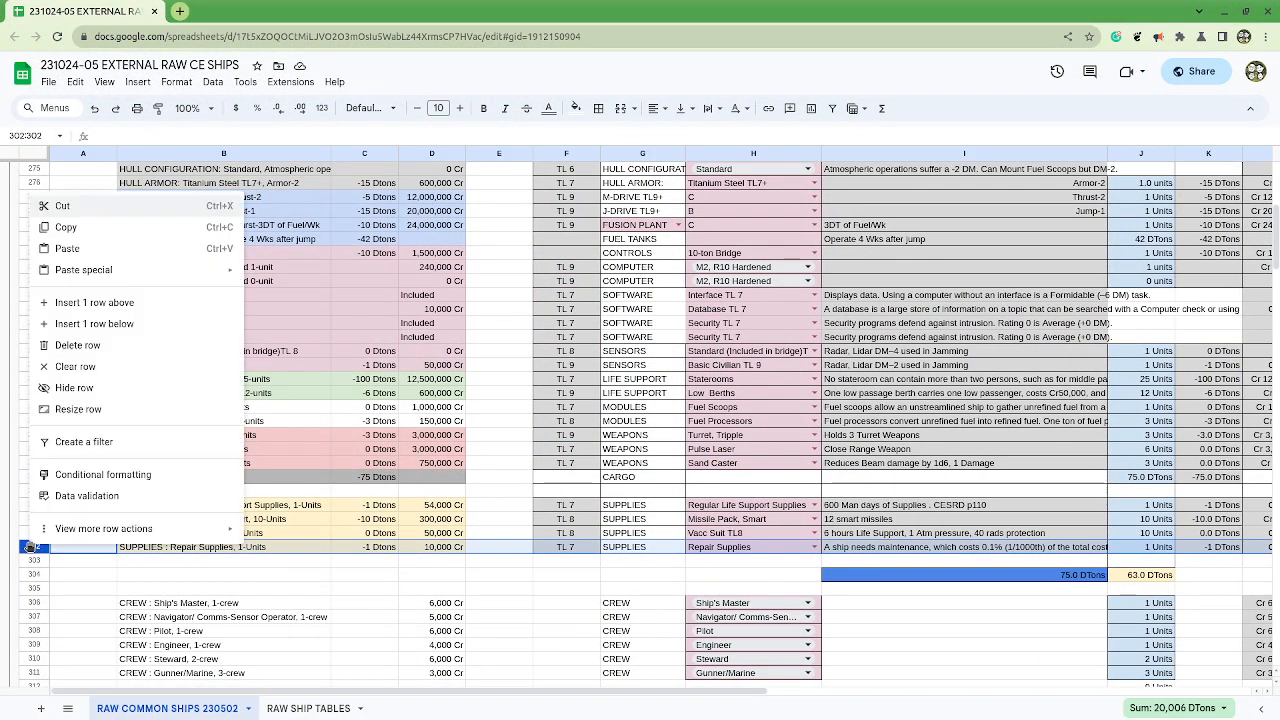
pyautogui.click(104, 304)
pyautogui.click(33, 560)
pyautogui.hotkey('ctrl', 'c')
pyautogui.click(33, 547)
pyautogui.hotkey('ctrl', 'v')
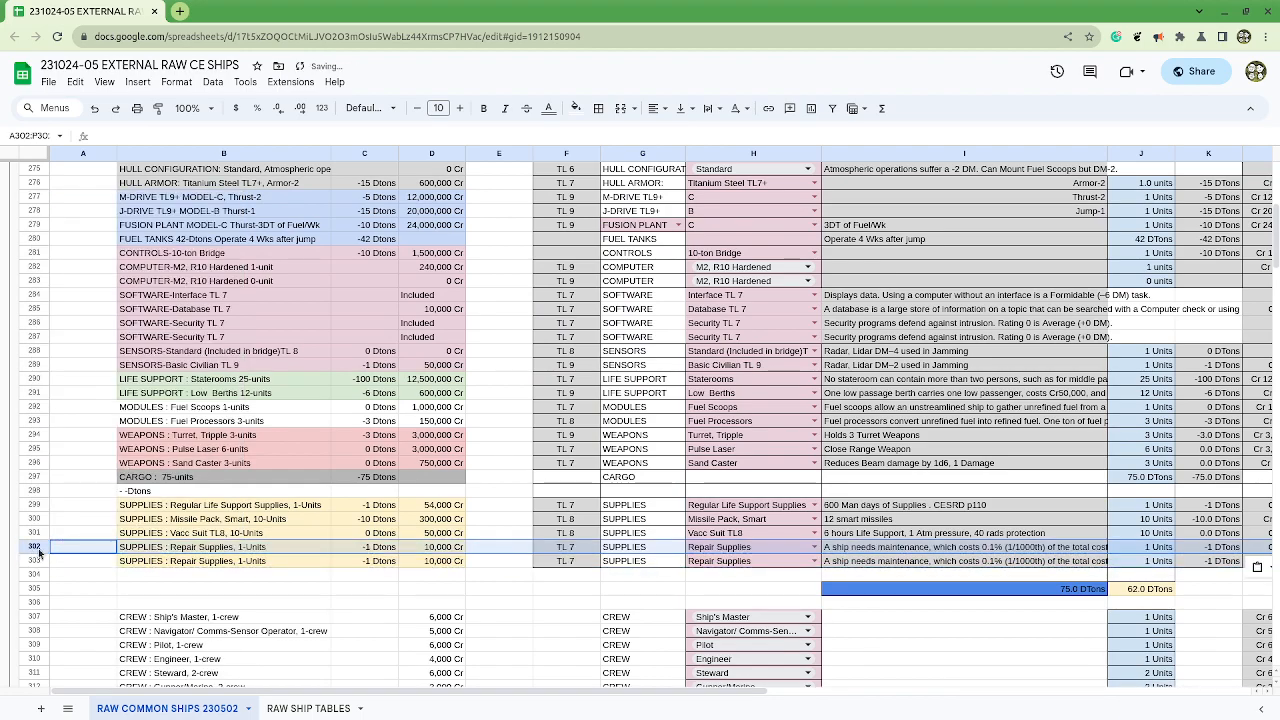
# Step: Change the supply in H302 to Sand Package and set its quantity to 5 units
pyautogui.click(767, 547)
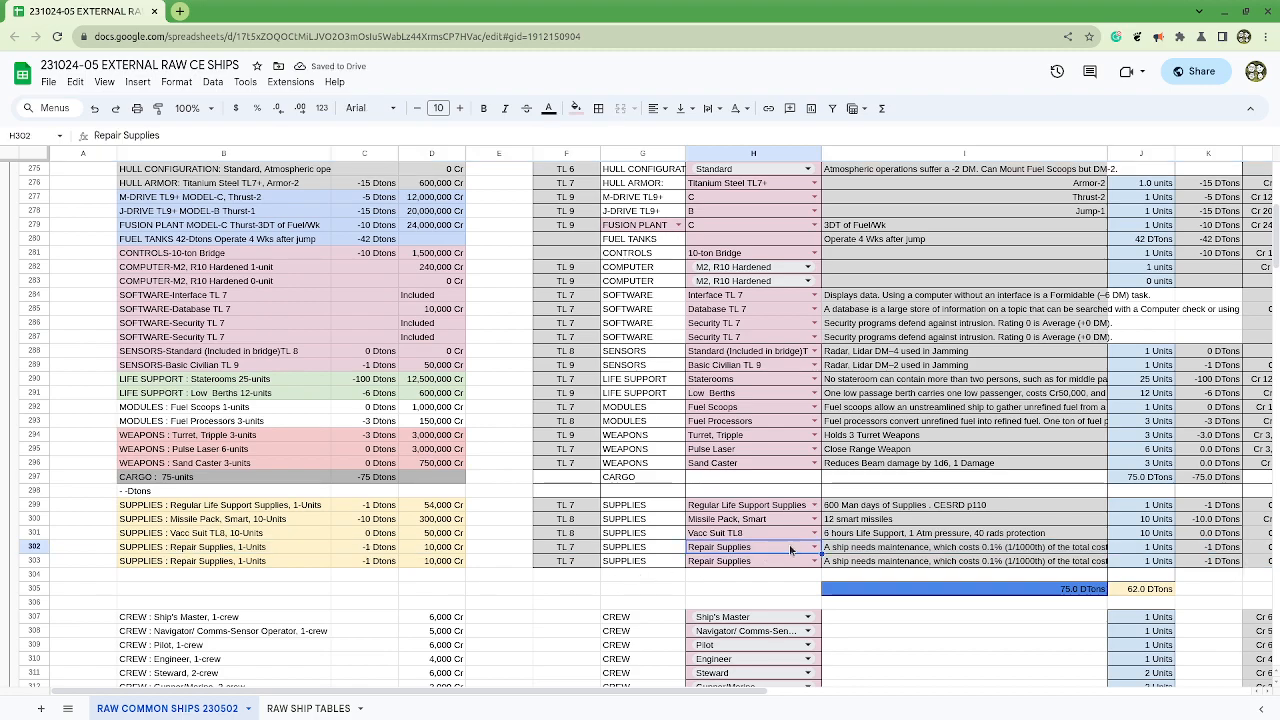
pyautogui.click(789, 548)
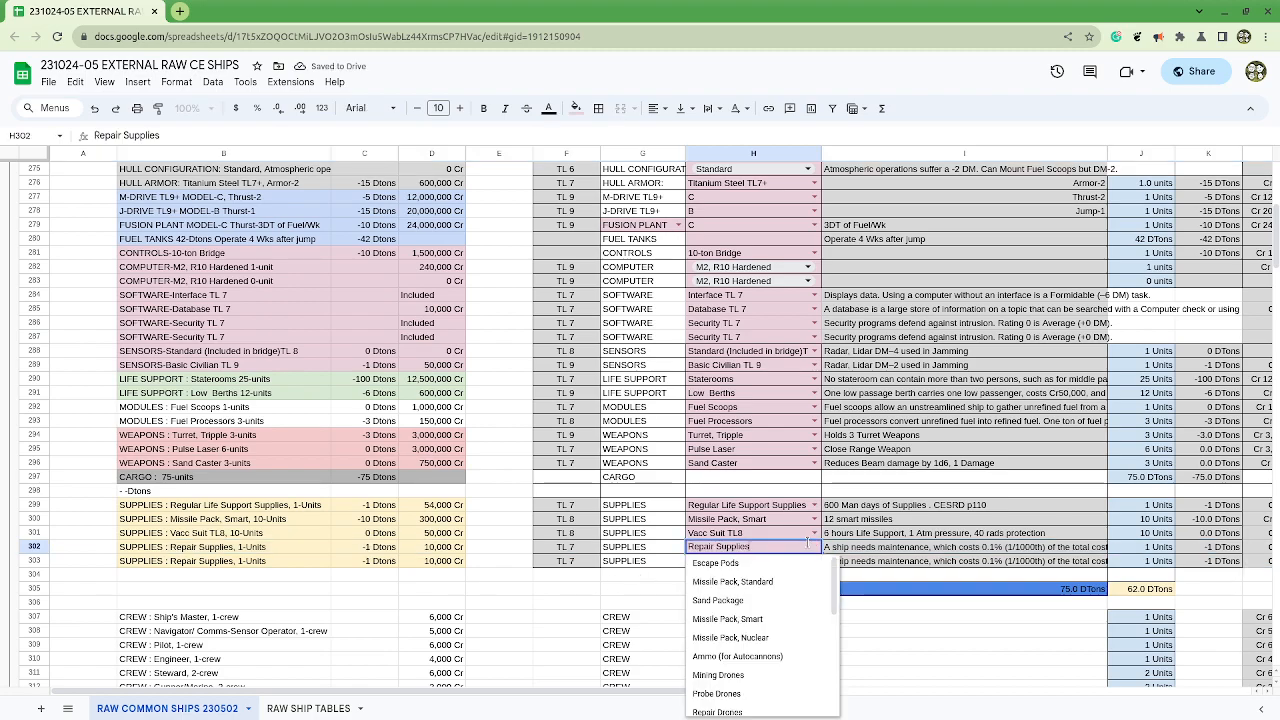
pyautogui.click(790, 601)
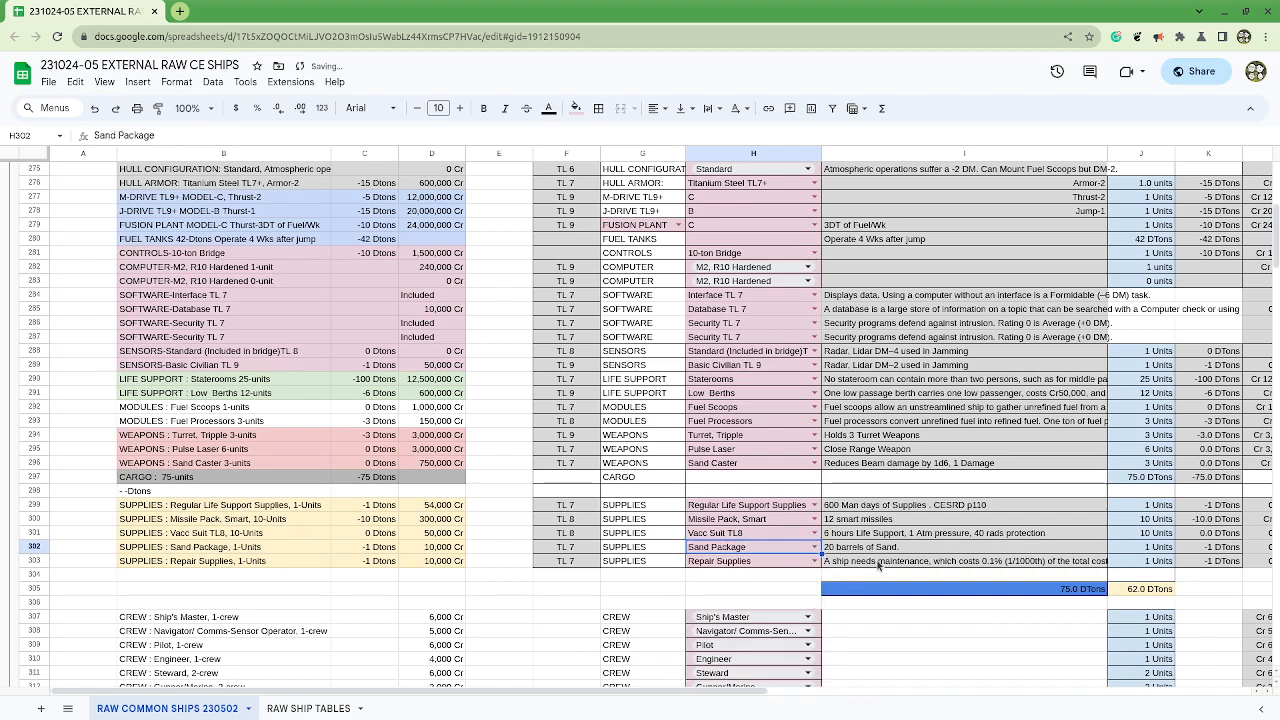
pyautogui.click(1133, 550)
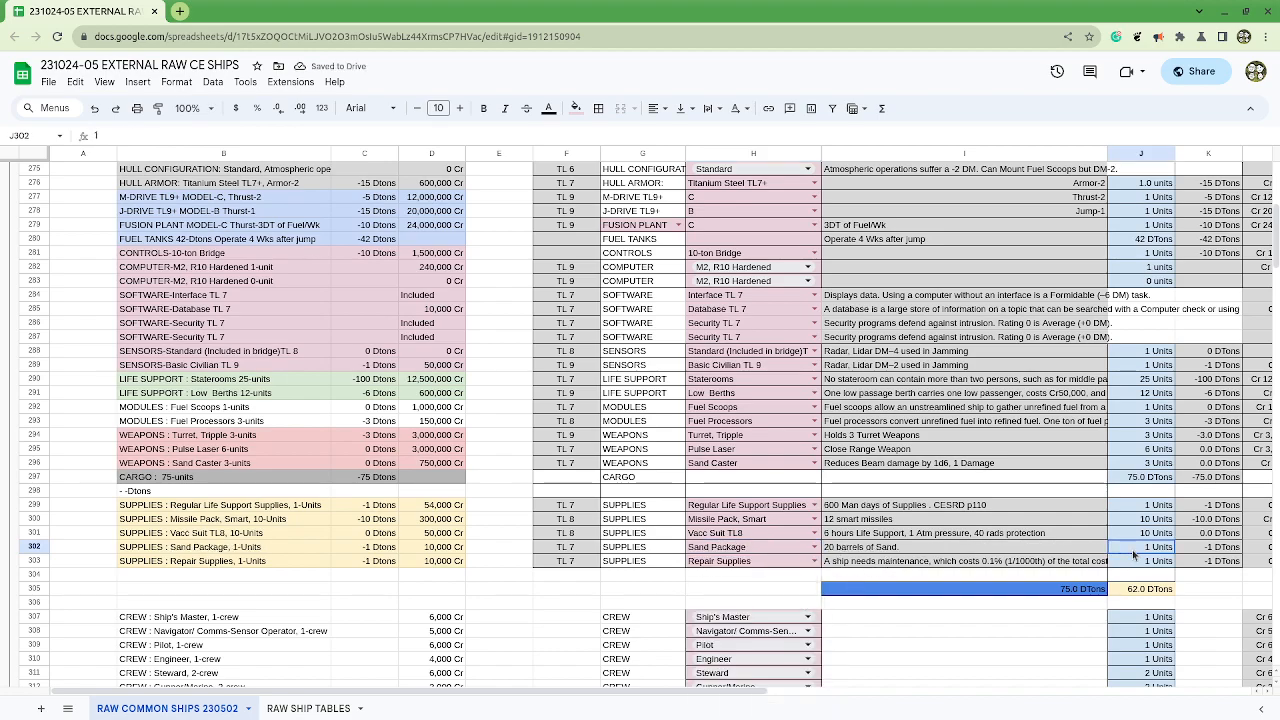
pyautogui.write('5')
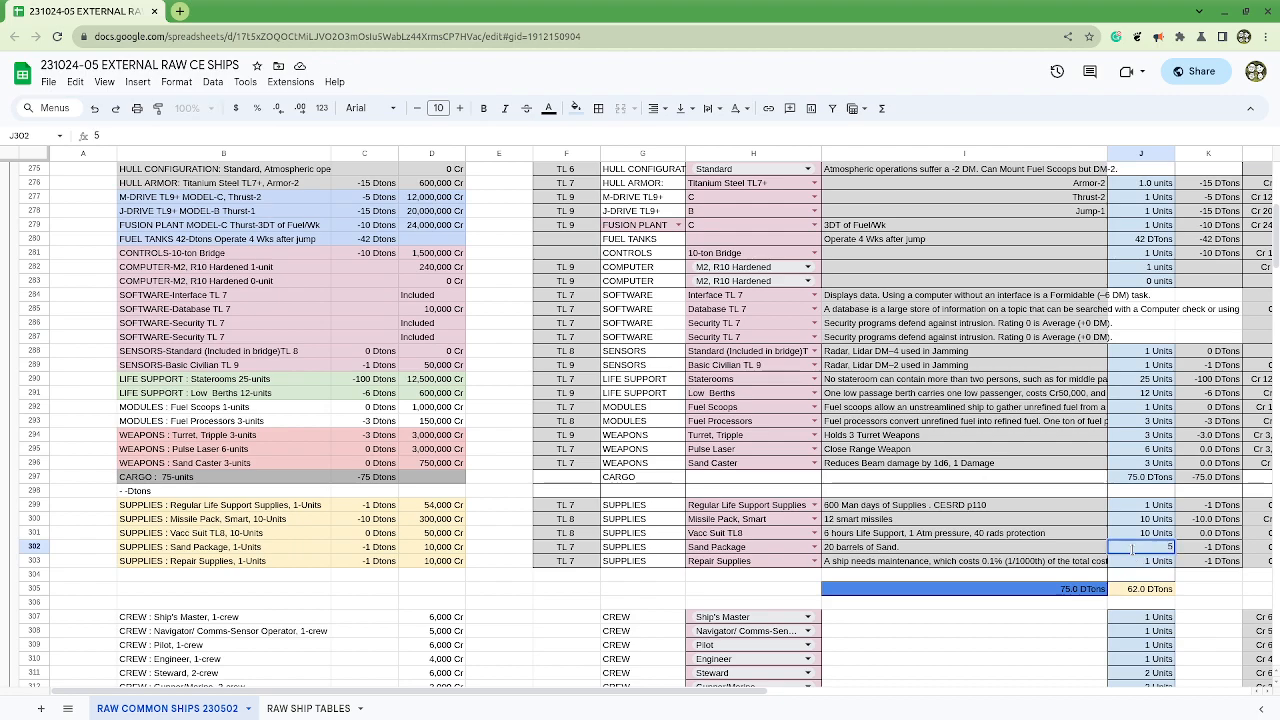
pyautogui.press('Return')
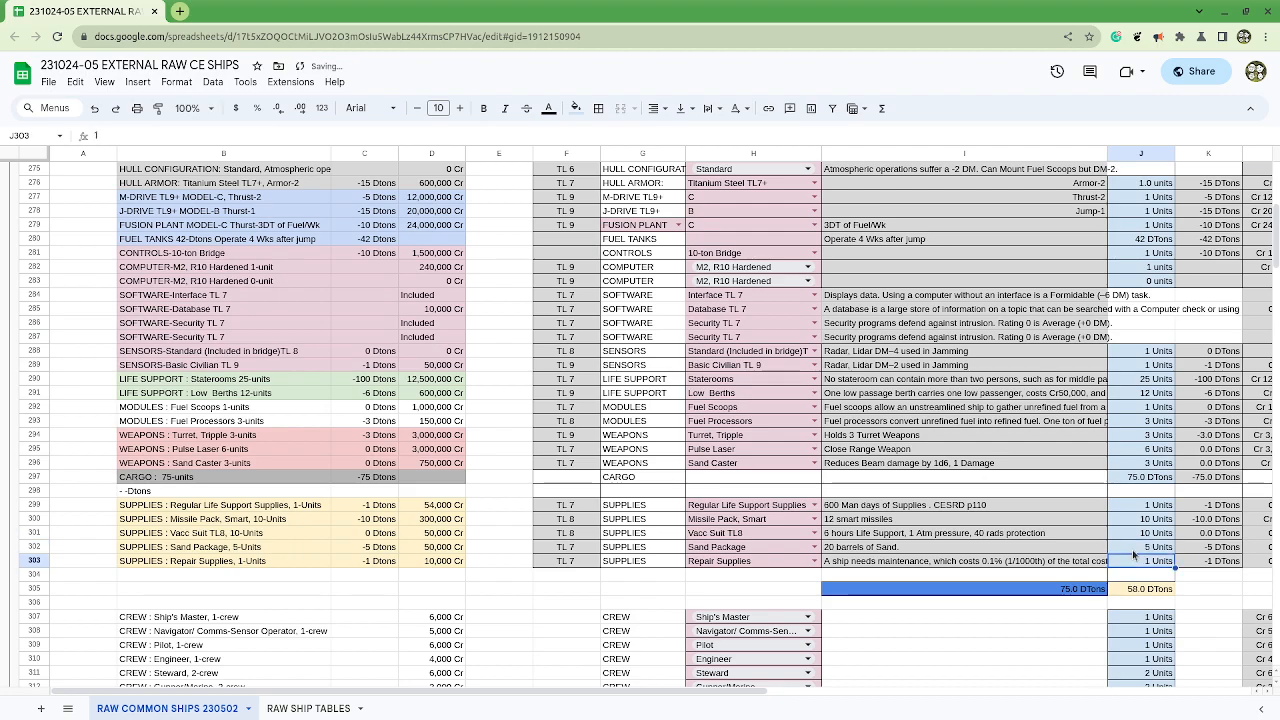
# Step: Set the Repair Supplies quantity in J303 to 15 units
pyautogui.moveTo(865, 12); pyautogui.dragTo(1117, 225)
pyautogui.moveTo(1224, 247); pyautogui.dragTo(1089, 155)
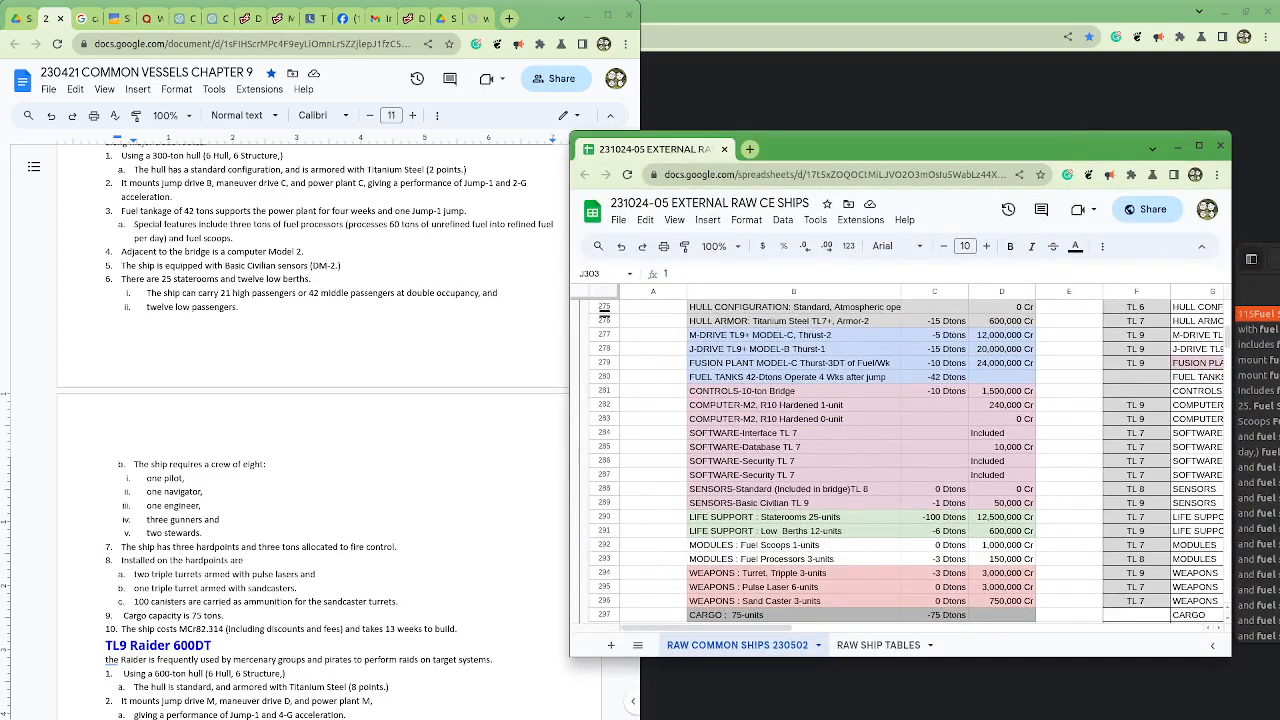
pyautogui.click(1199, 146)
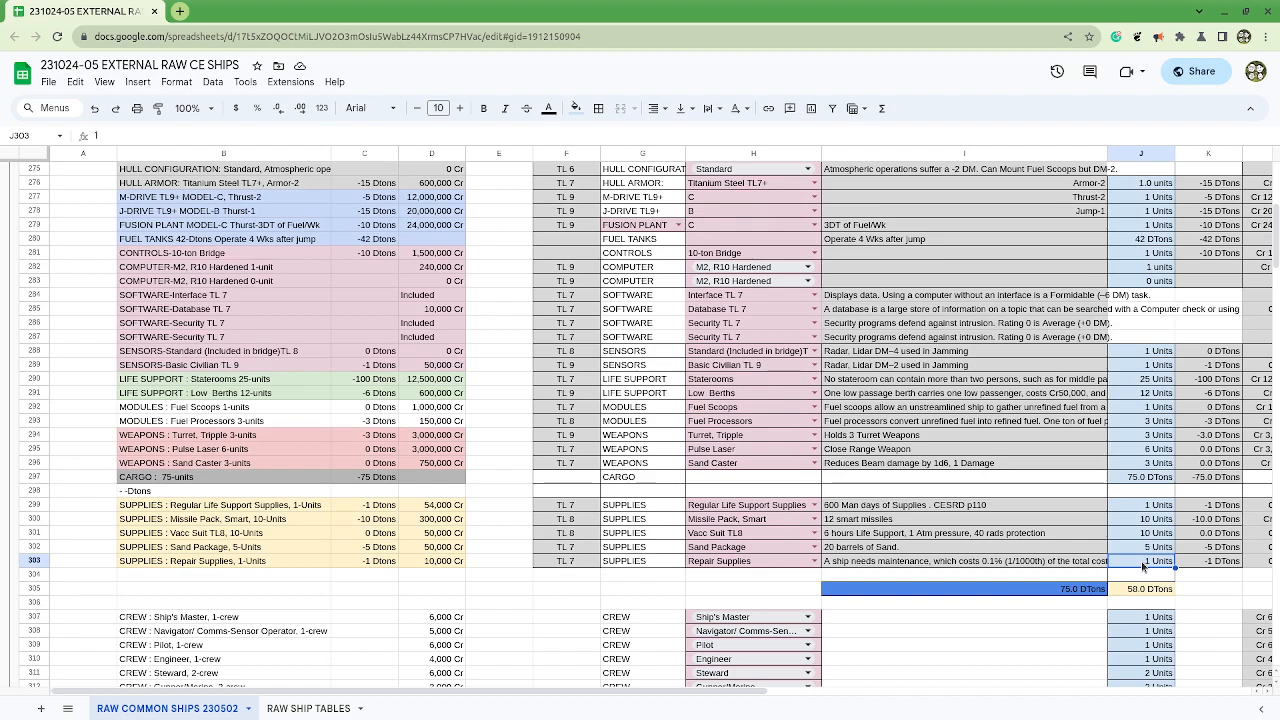
pyautogui.write('30')
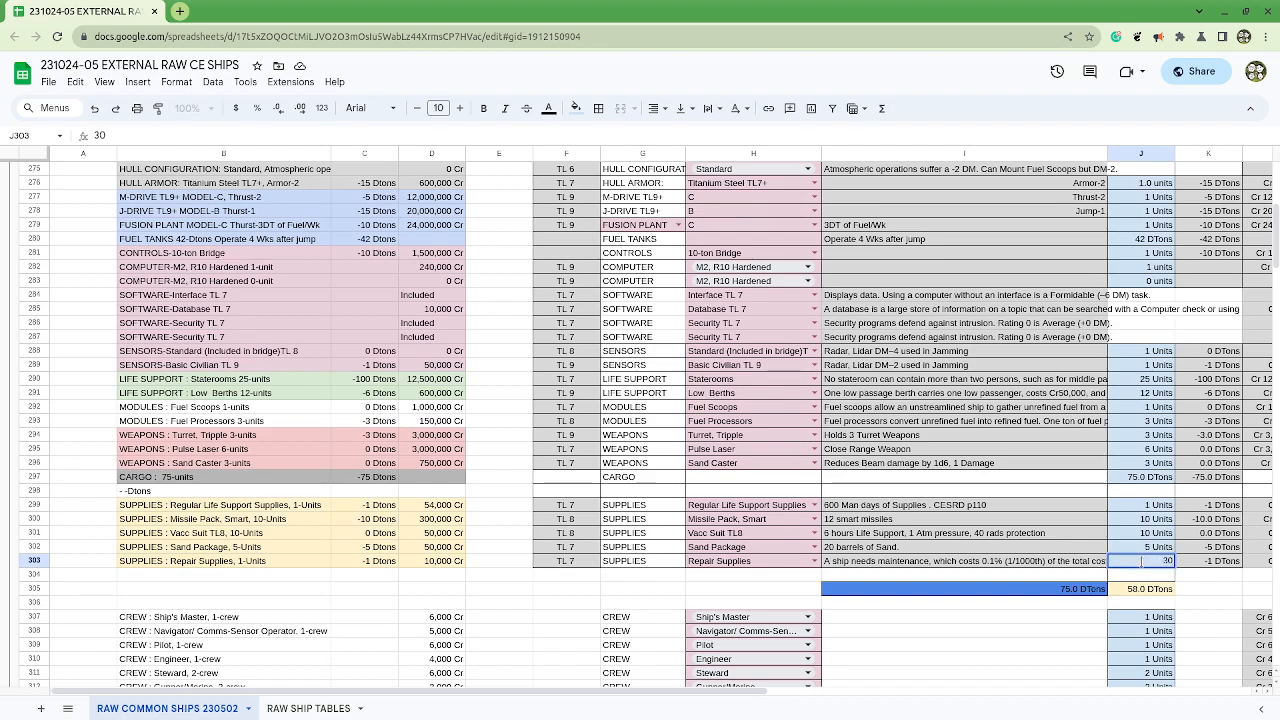
pyautogui.press('Up')
pyautogui.click(1143, 563)
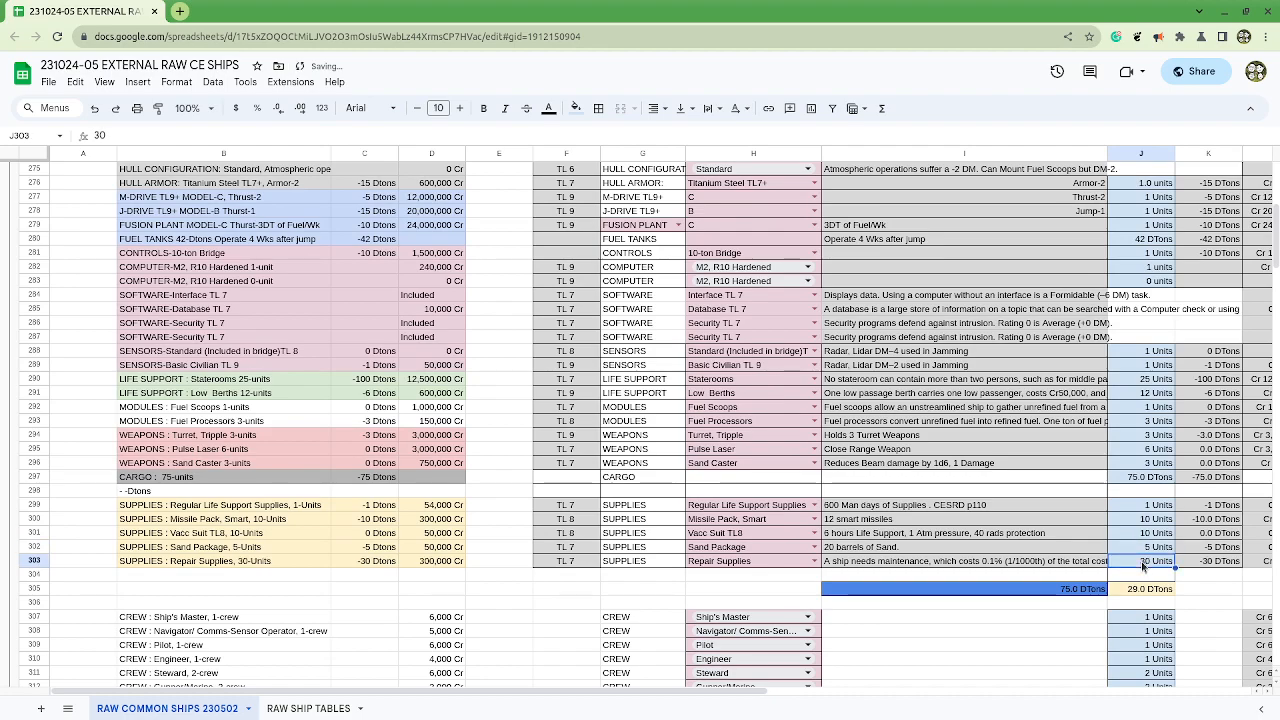
pyautogui.write('15')
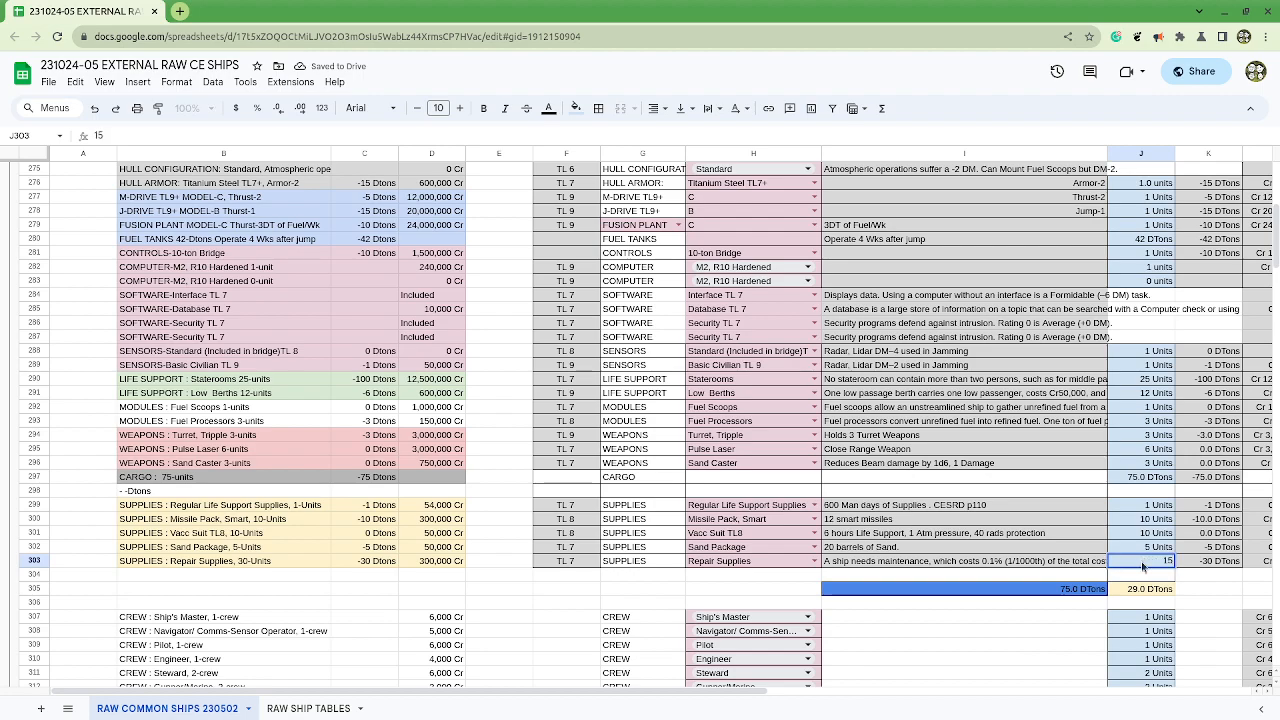
pyautogui.press('Return')
pyautogui.press('Up')
pyautogui.press('Up')
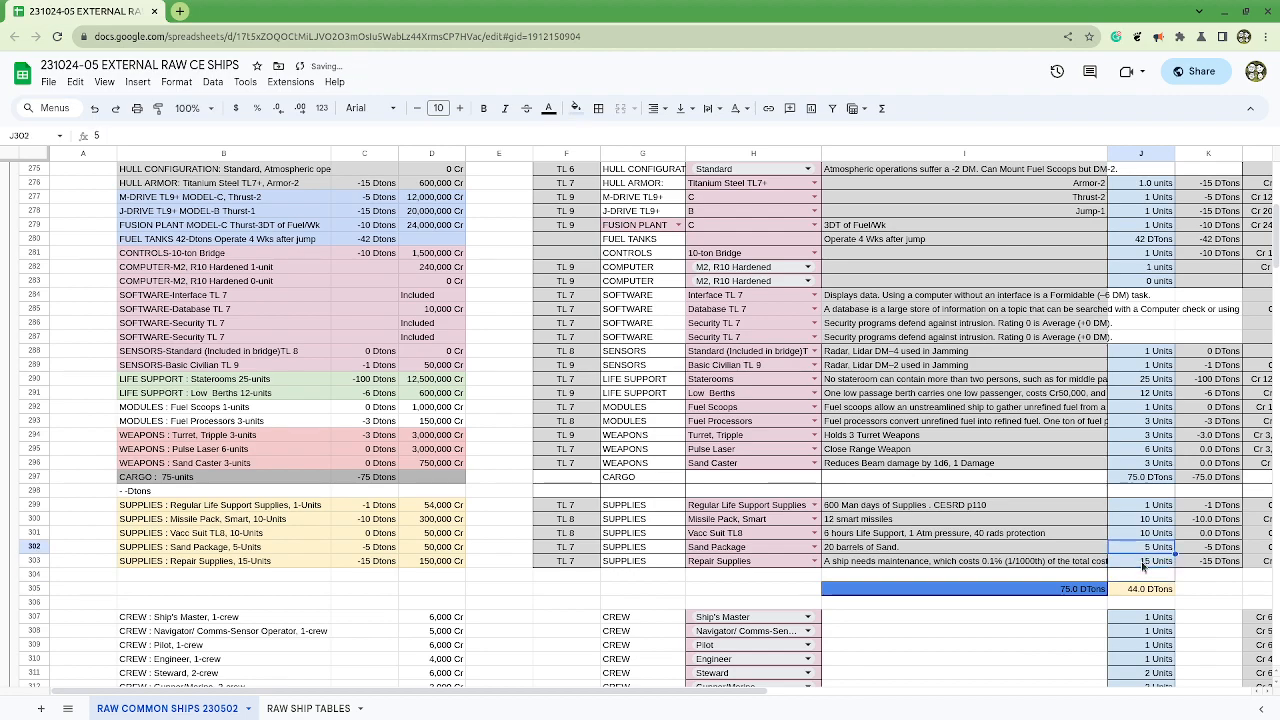
# Step: Delete the Missile Pack, Smart supplies row, row 300
pyautogui.click(1143, 520)
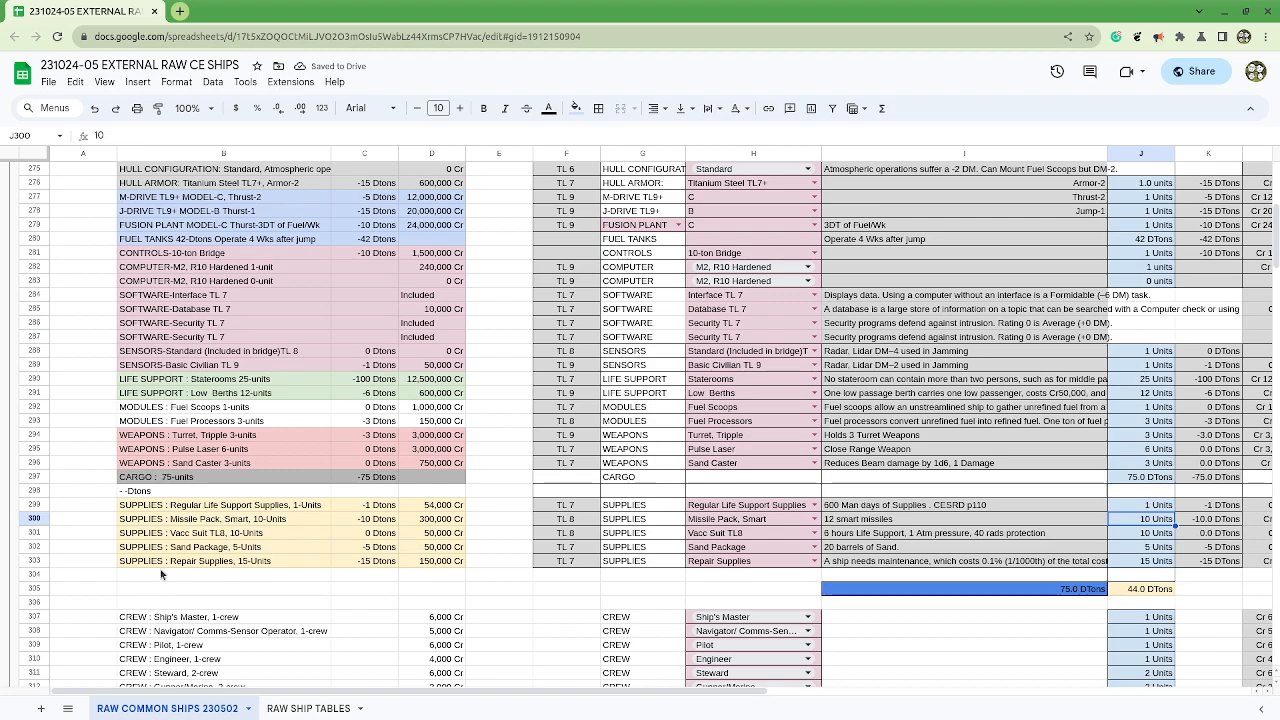
pyautogui.click(35, 525)
pyautogui.click(35, 522)
pyautogui.rightClick(35, 522)
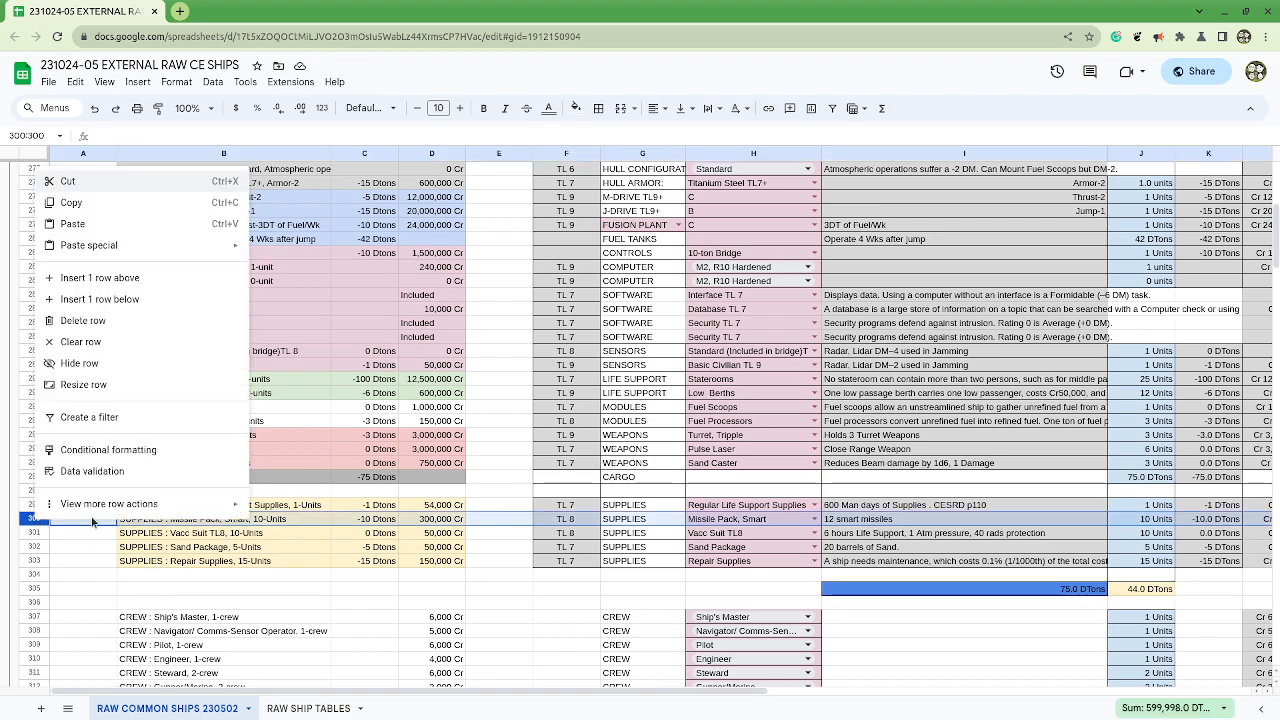
pyautogui.click(85, 320)
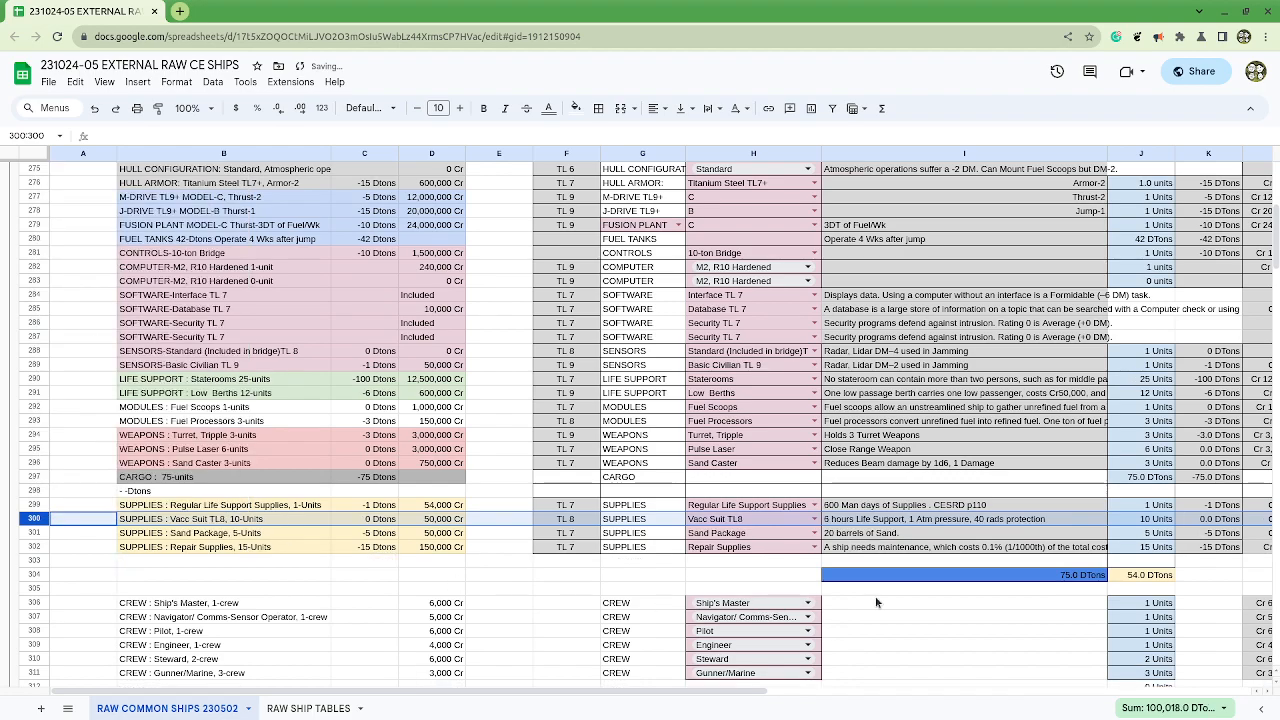
# Step: Set the quantity of the second M2, R10 Hardened computer in J283 to 1 unit
pyautogui.click(874, 509)
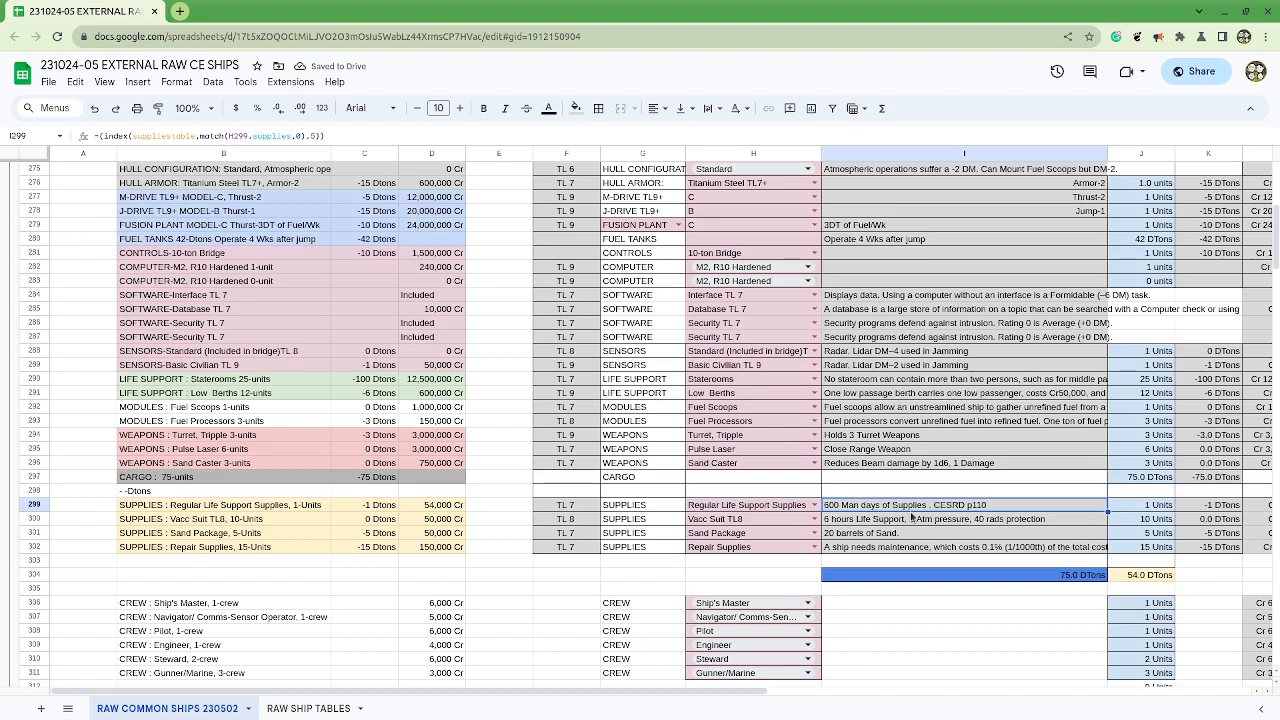
pyautogui.scroll(3, 912, 517)
pyautogui.scroll(-3, 1210, 392)
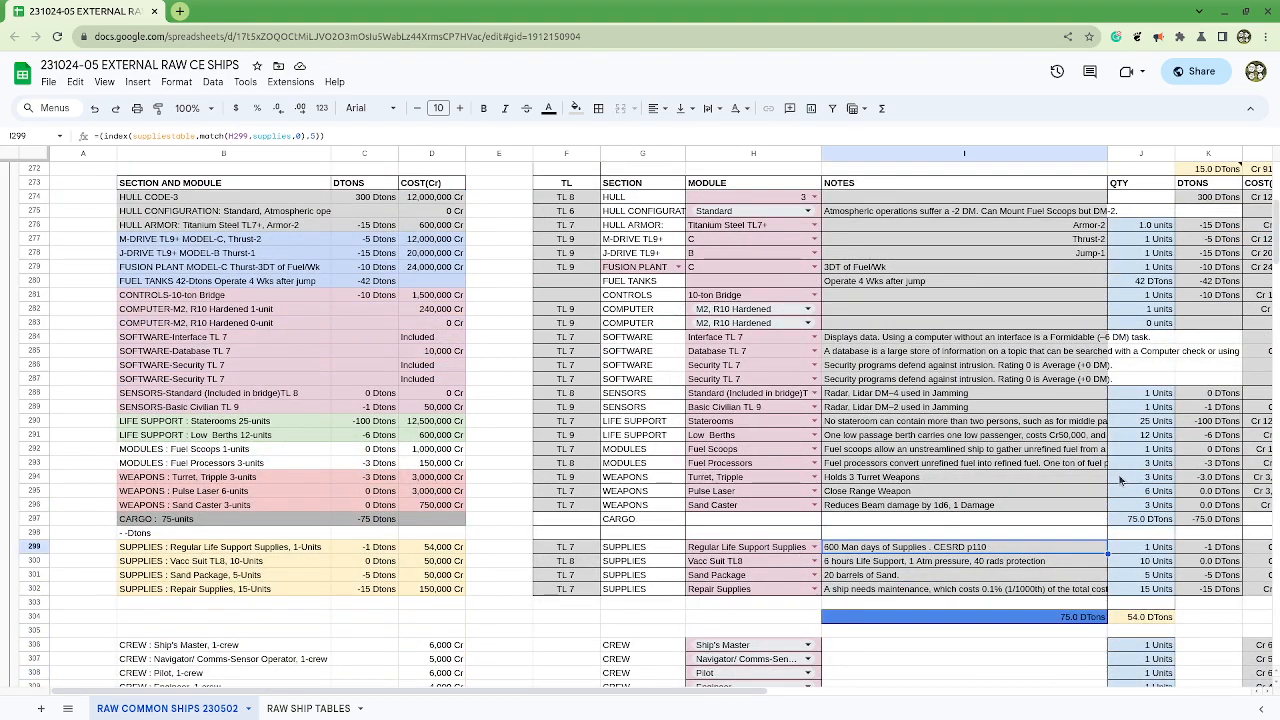
pyautogui.scroll(1, 1218, 230)
pyautogui.moveTo(1204, 214); pyautogui.dragTo(1228, 640)
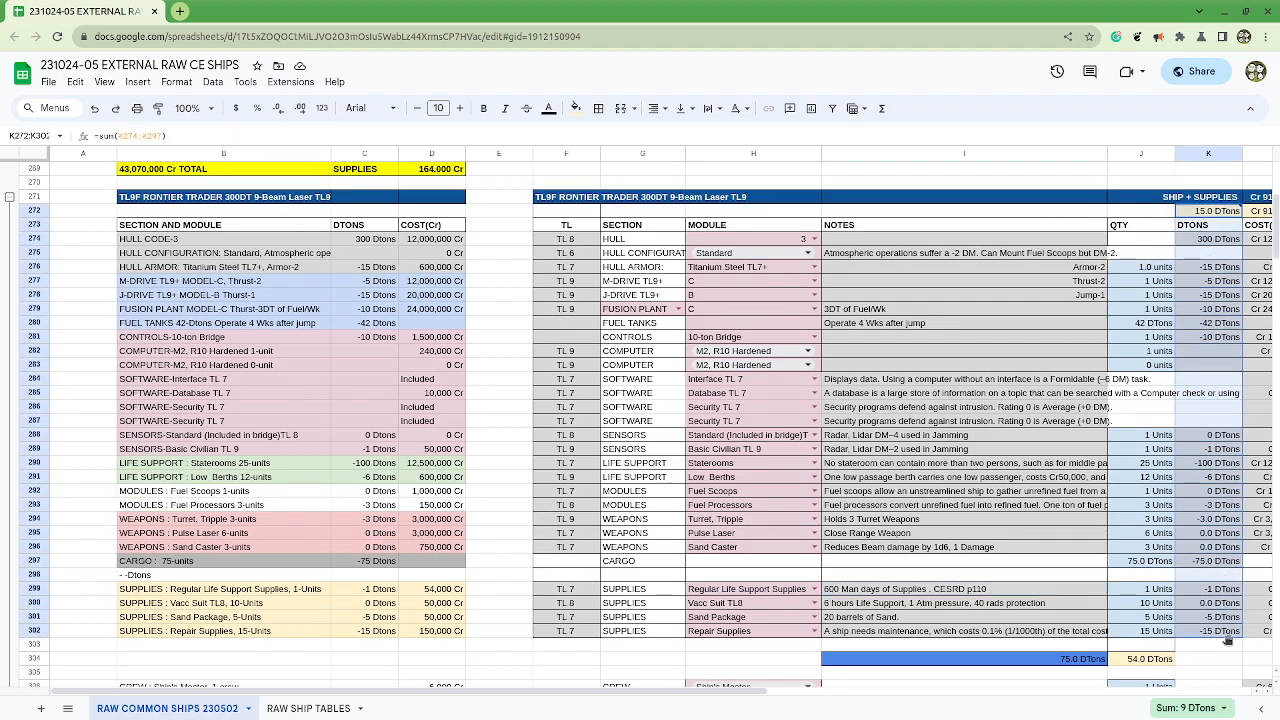
pyautogui.click(1197, 283)
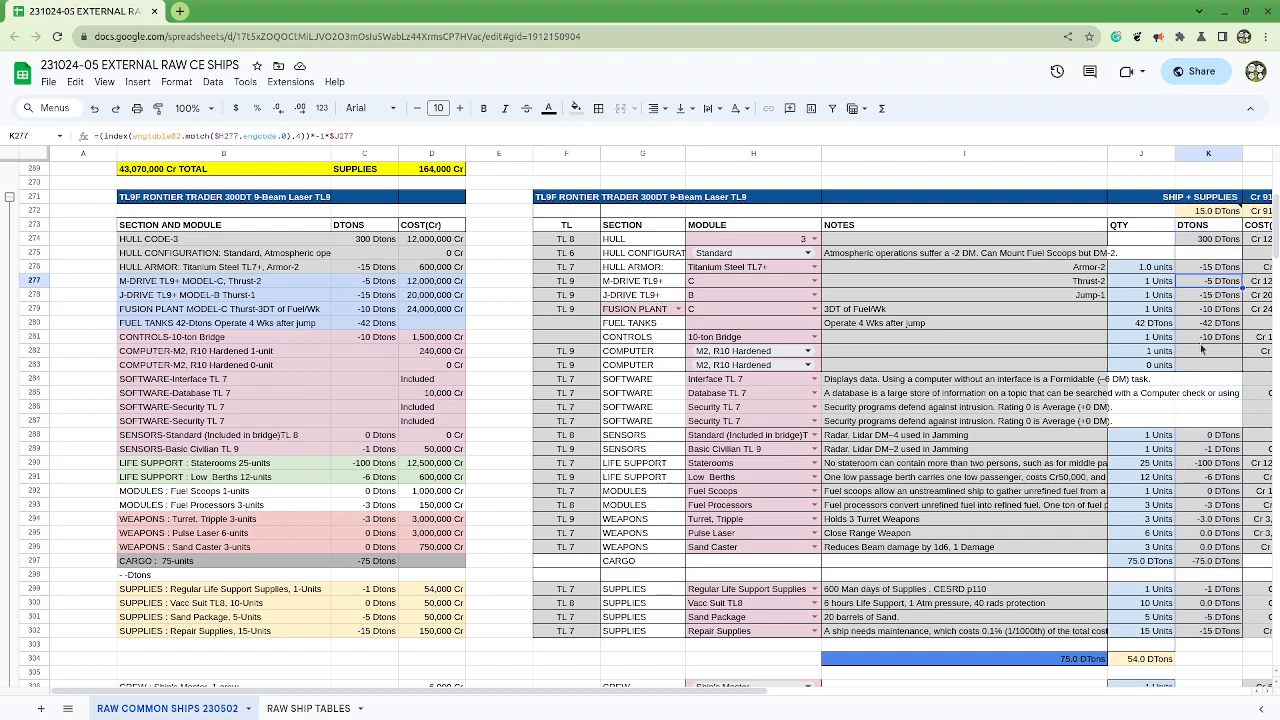
pyautogui.click(1160, 366)
pyautogui.write('1')
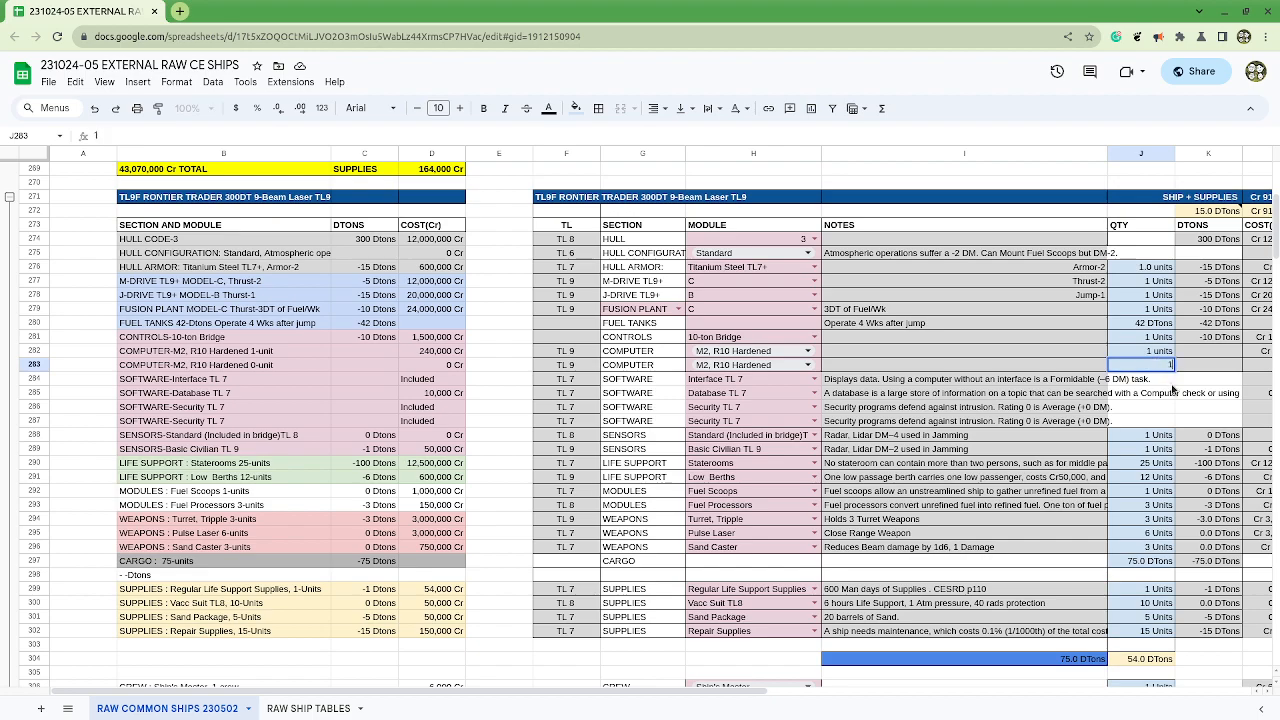
pyautogui.press('Return')
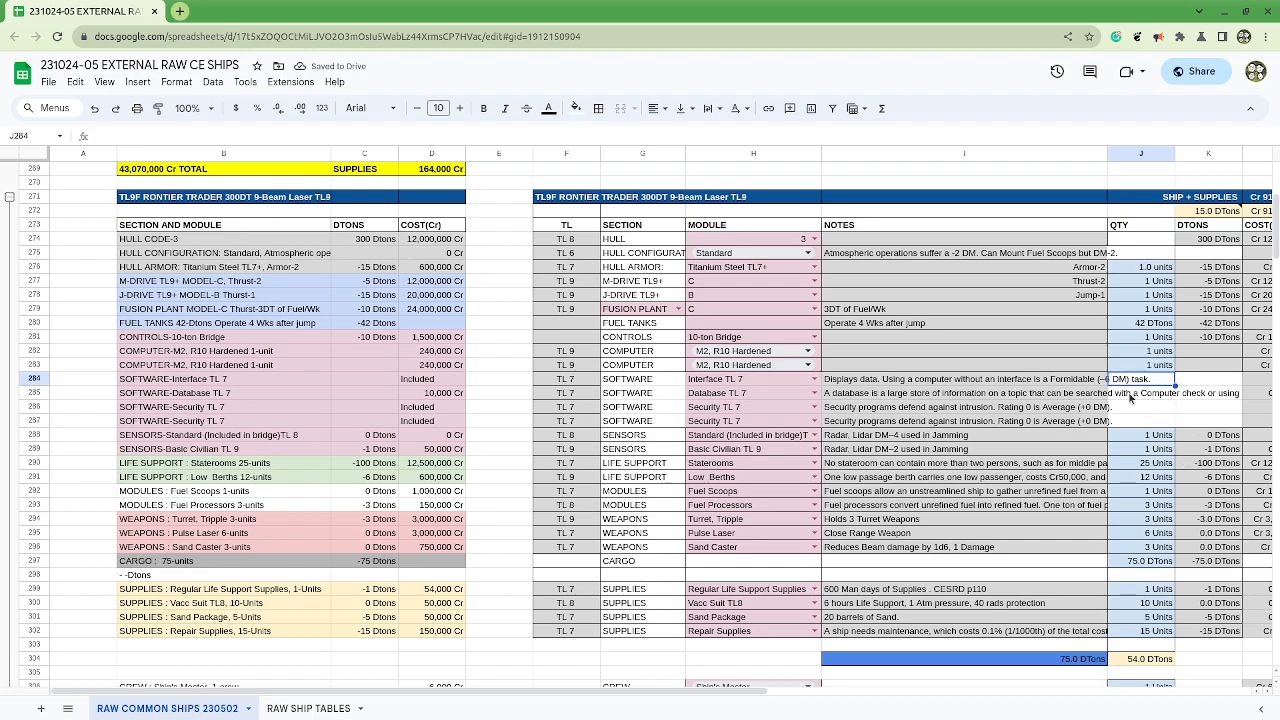
# Step: Examine the tonnages of the software, sensor, life support, module and weapon rows, the range summed in K272, and the cost column
pyautogui.moveTo(755, 380); pyautogui.dragTo(1220, 422)
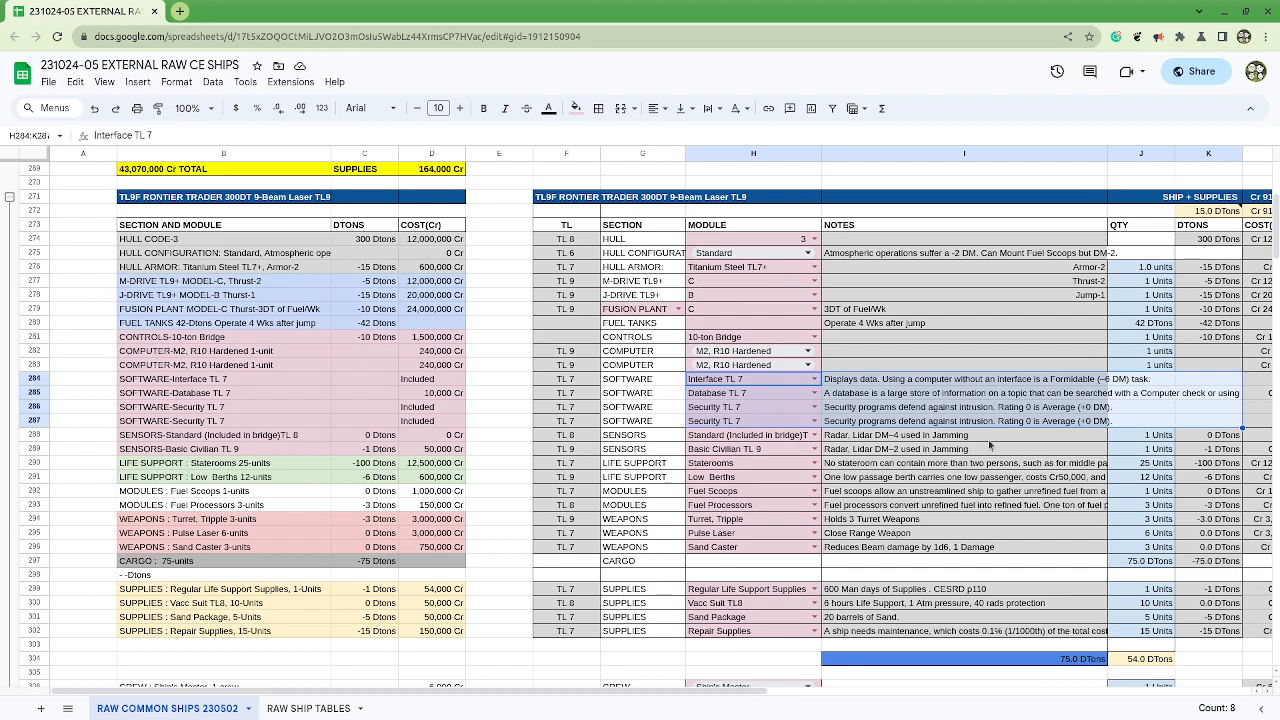
pyautogui.moveTo(1238, 440); pyautogui.dragTo(784, 440)
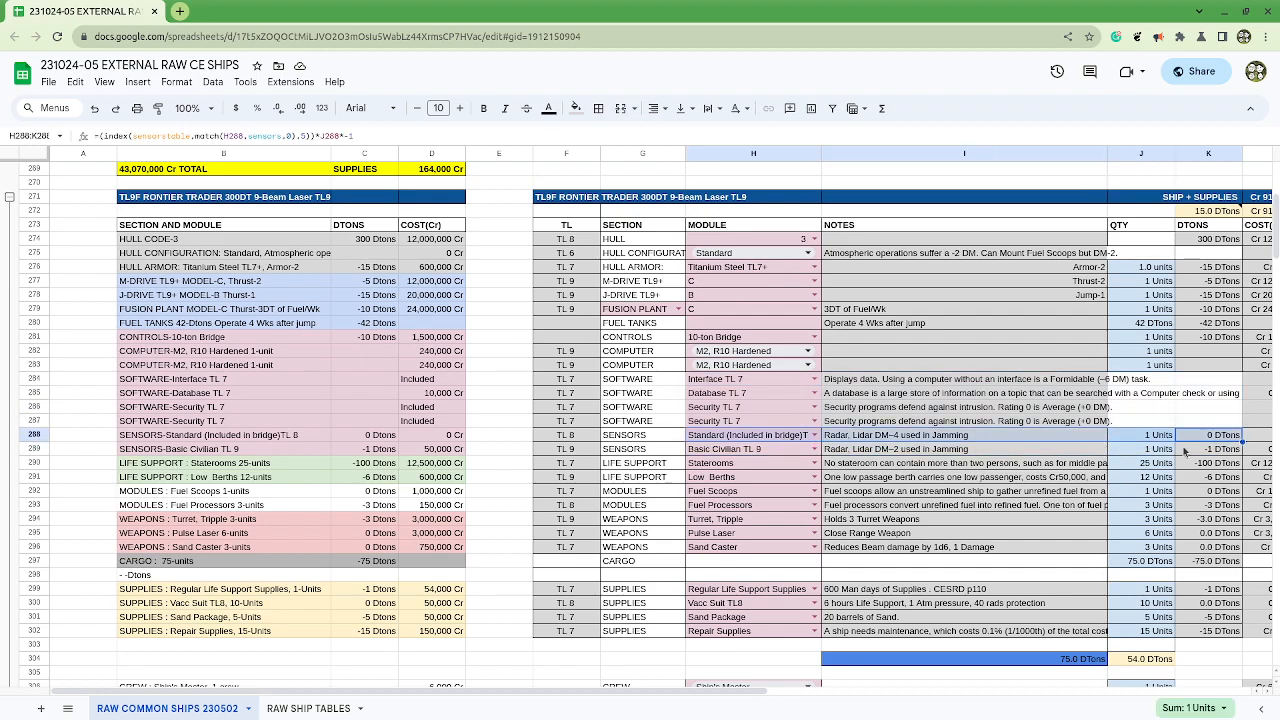
pyautogui.moveTo(1229, 455); pyautogui.dragTo(767, 457)
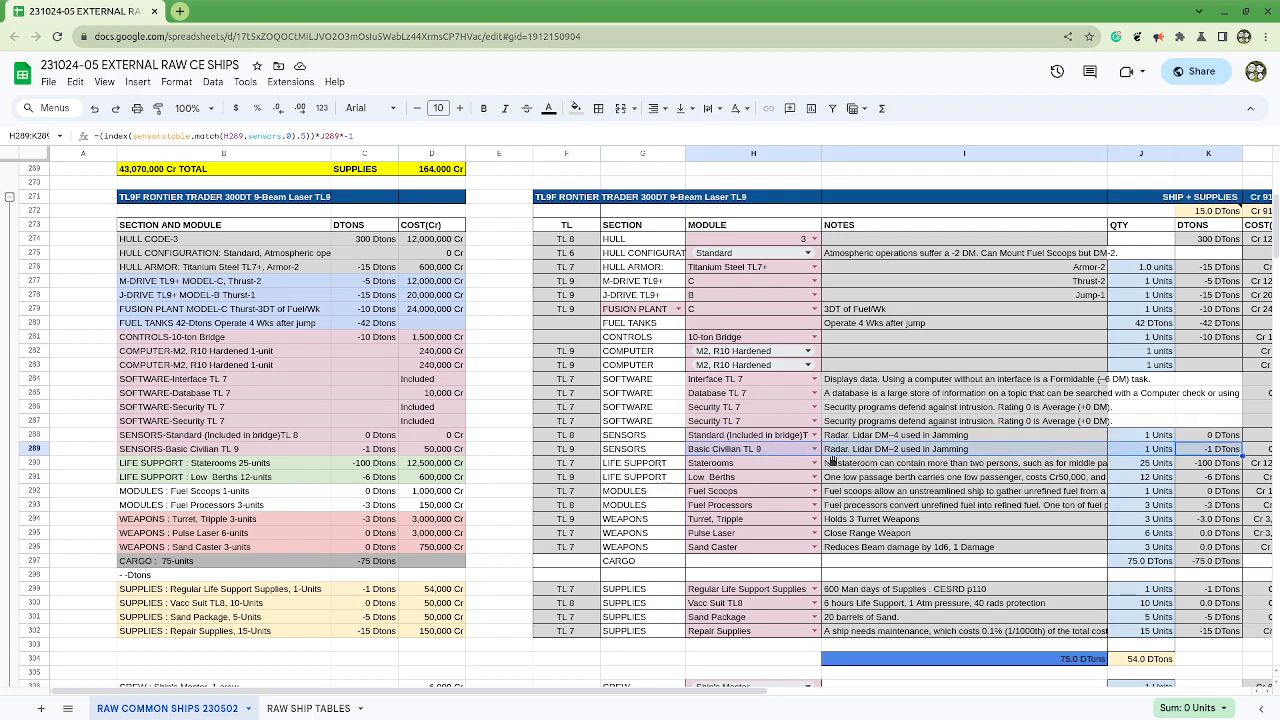
pyautogui.moveTo(1164, 467); pyautogui.dragTo(1230, 563)
pyautogui.click(1203, 212)
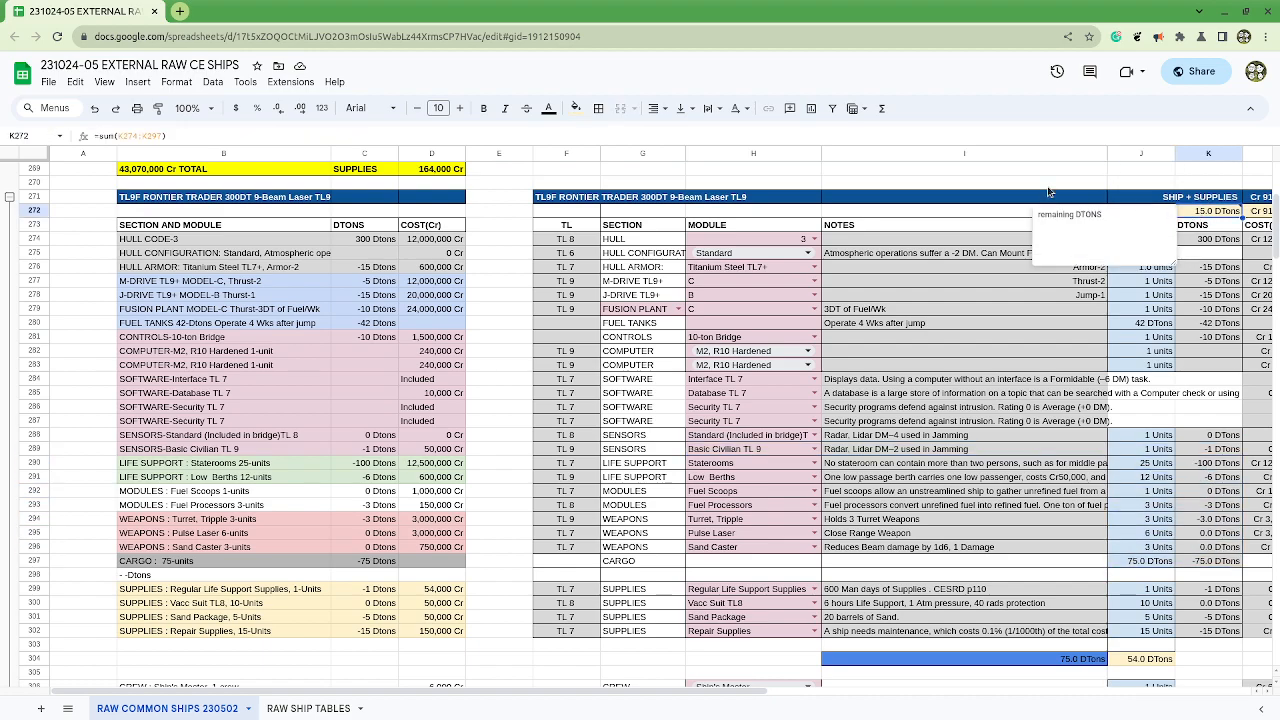
pyautogui.click(604, 137)
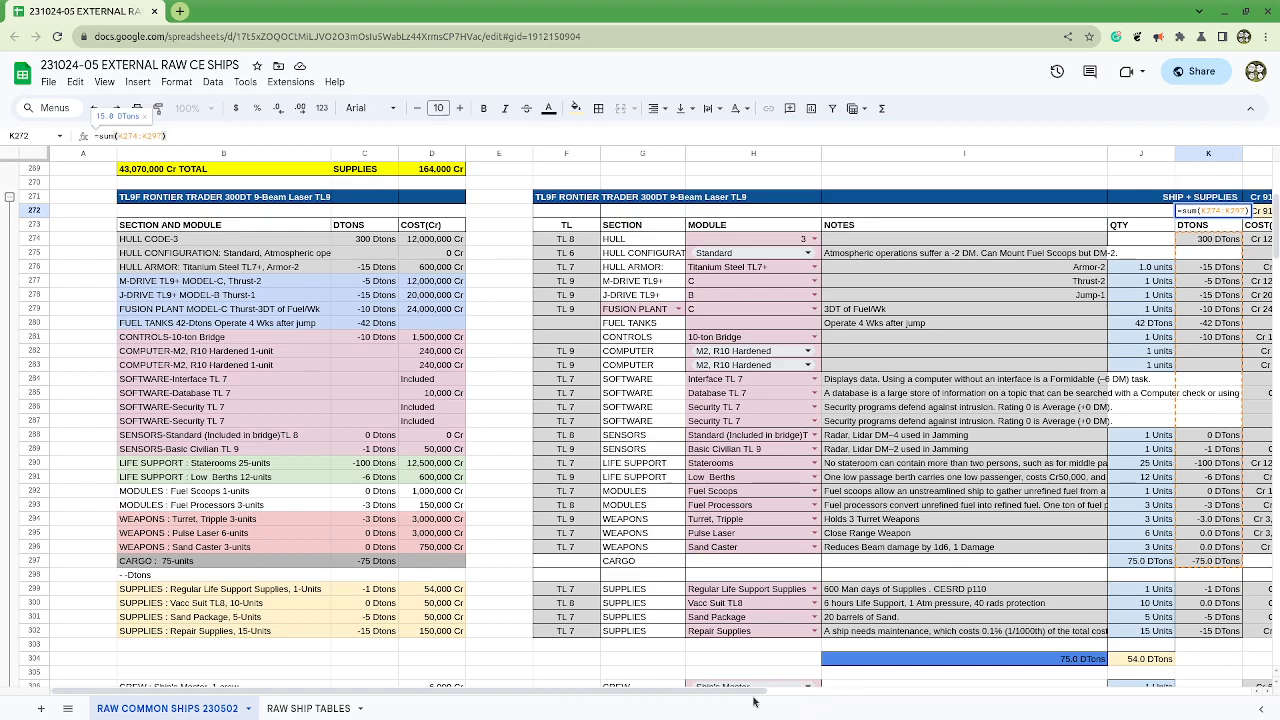
pyautogui.moveTo(754, 698); pyautogui.dragTo(896, 706)
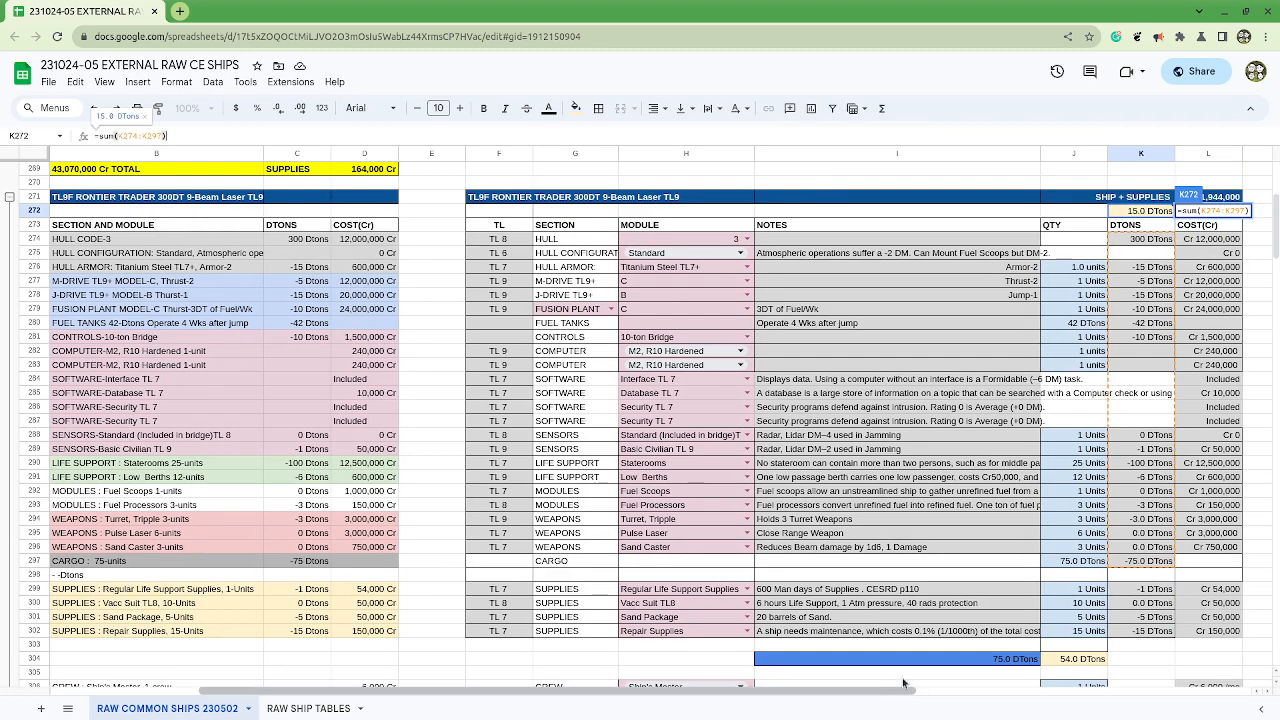
pyautogui.press('Escape')
pyautogui.moveTo(993, 19); pyautogui.dragTo(1255, 187)
pyautogui.click(1245, 11)
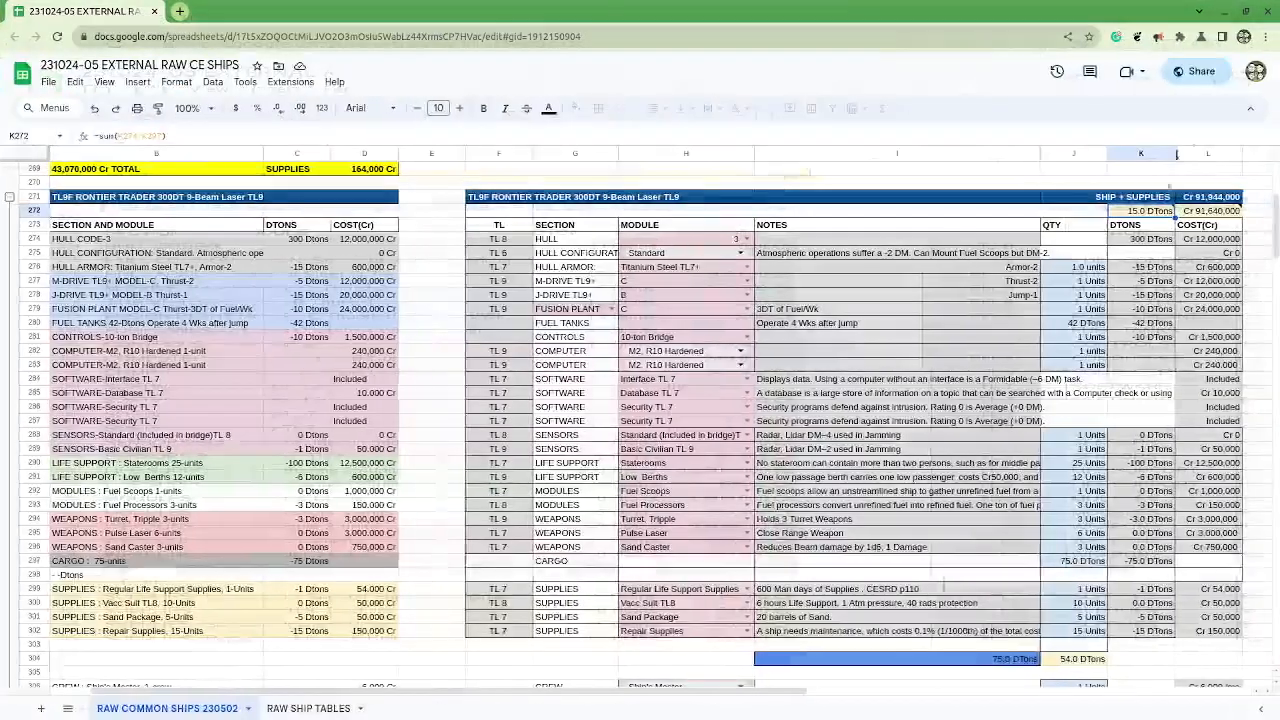
pyautogui.moveTo(940, 697); pyautogui.dragTo(963, 697)
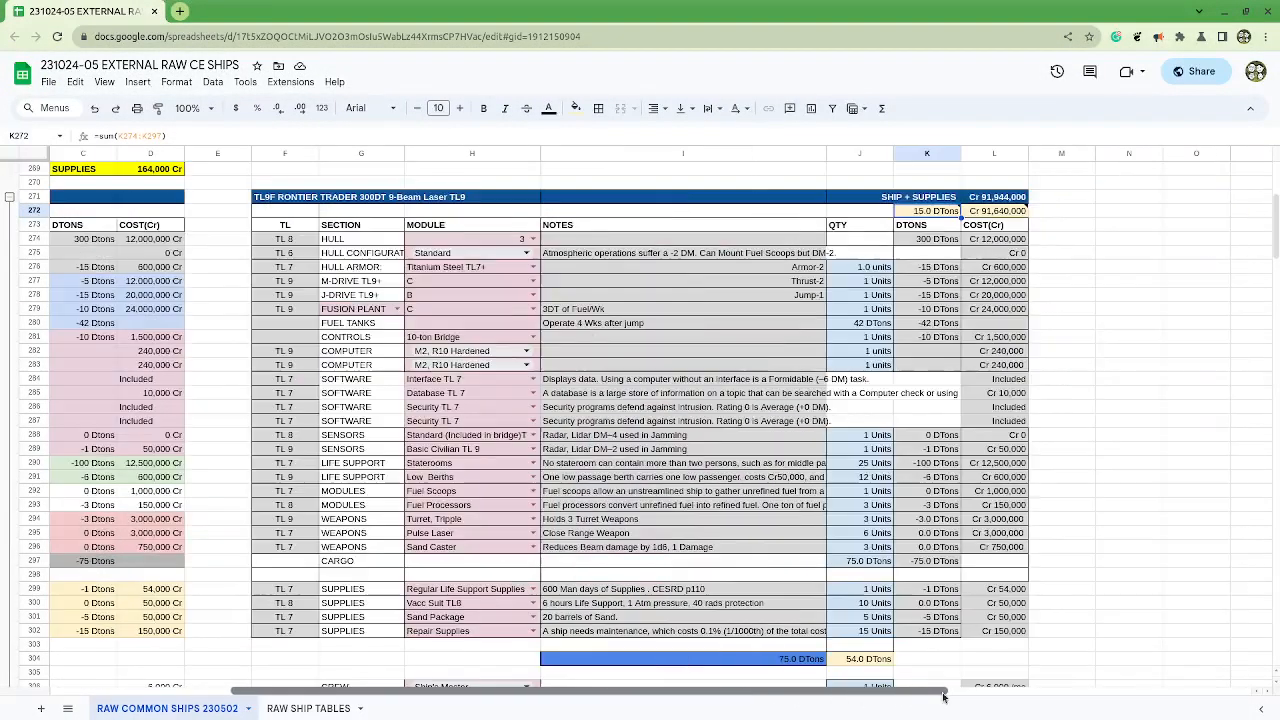
# Step: Examine the Frontier Trader's module quantities and costs, its monthly crew, fuel, berth, mortgage and maintenance costs, and the cost per month in L319
pyautogui.scroll(-2, 908, 549)
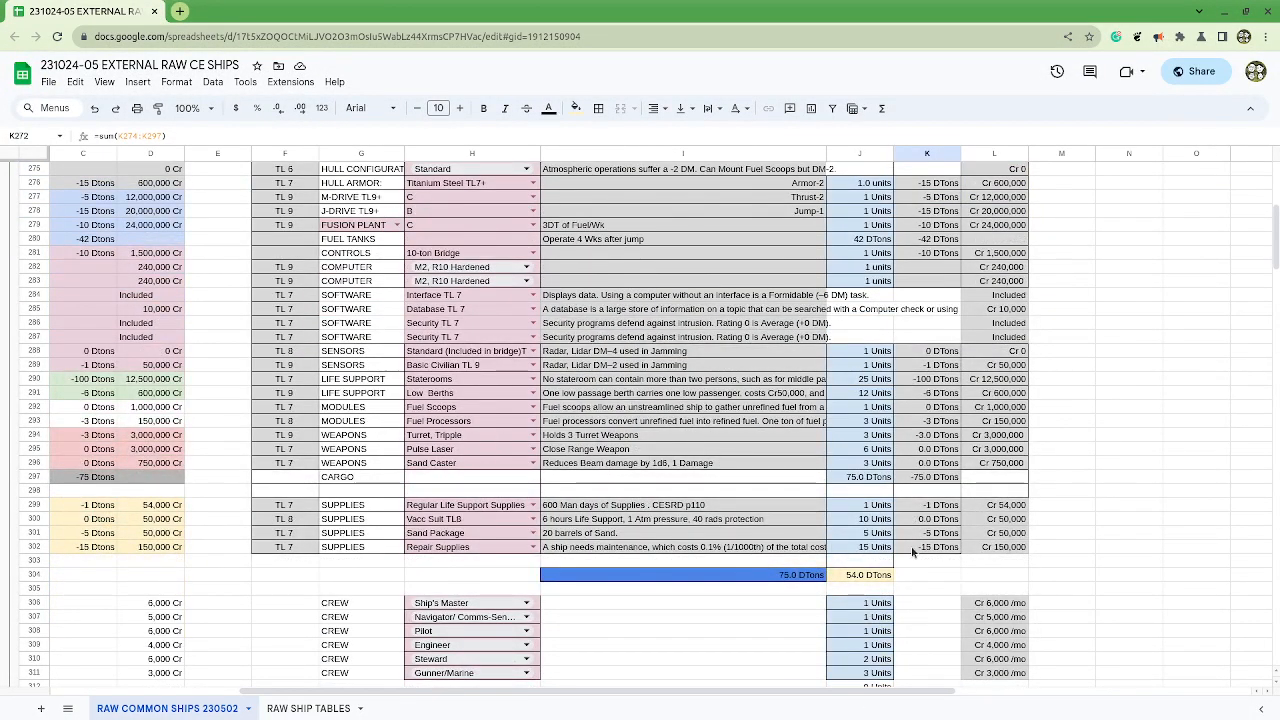
pyautogui.moveTo(868, 351); pyautogui.dragTo(1020, 481)
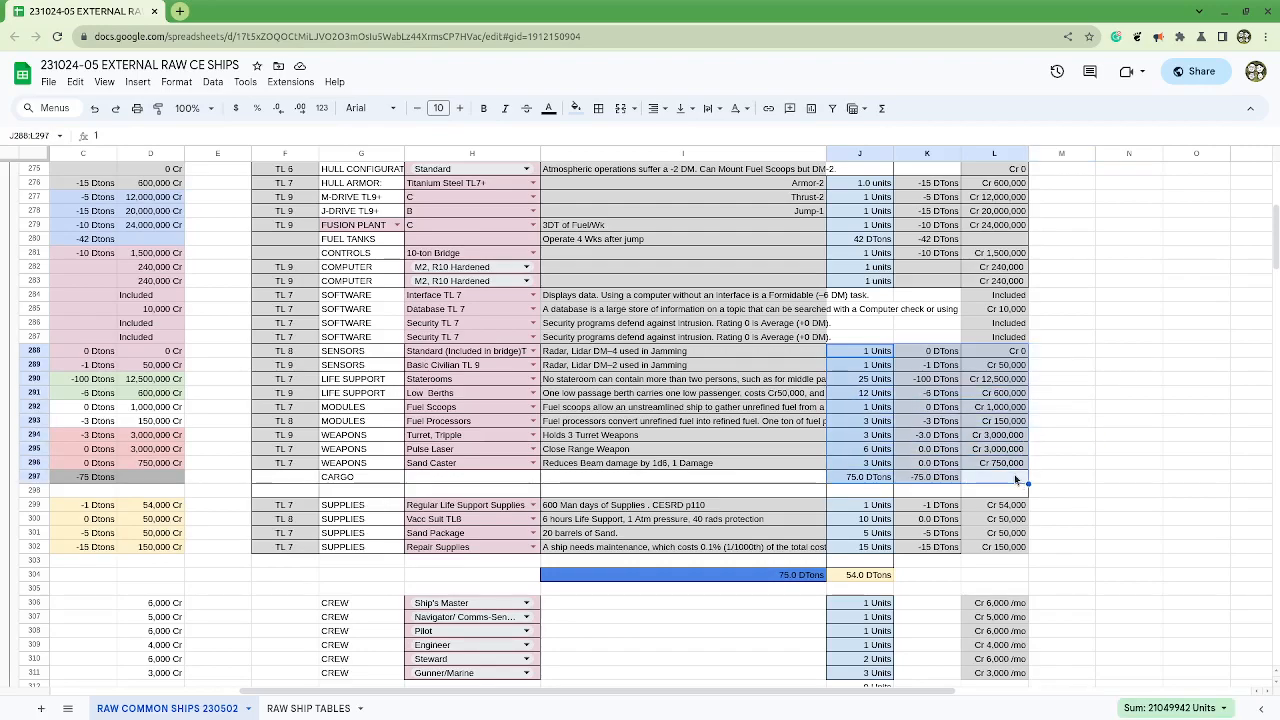
pyautogui.scroll(-2, 1017, 548)
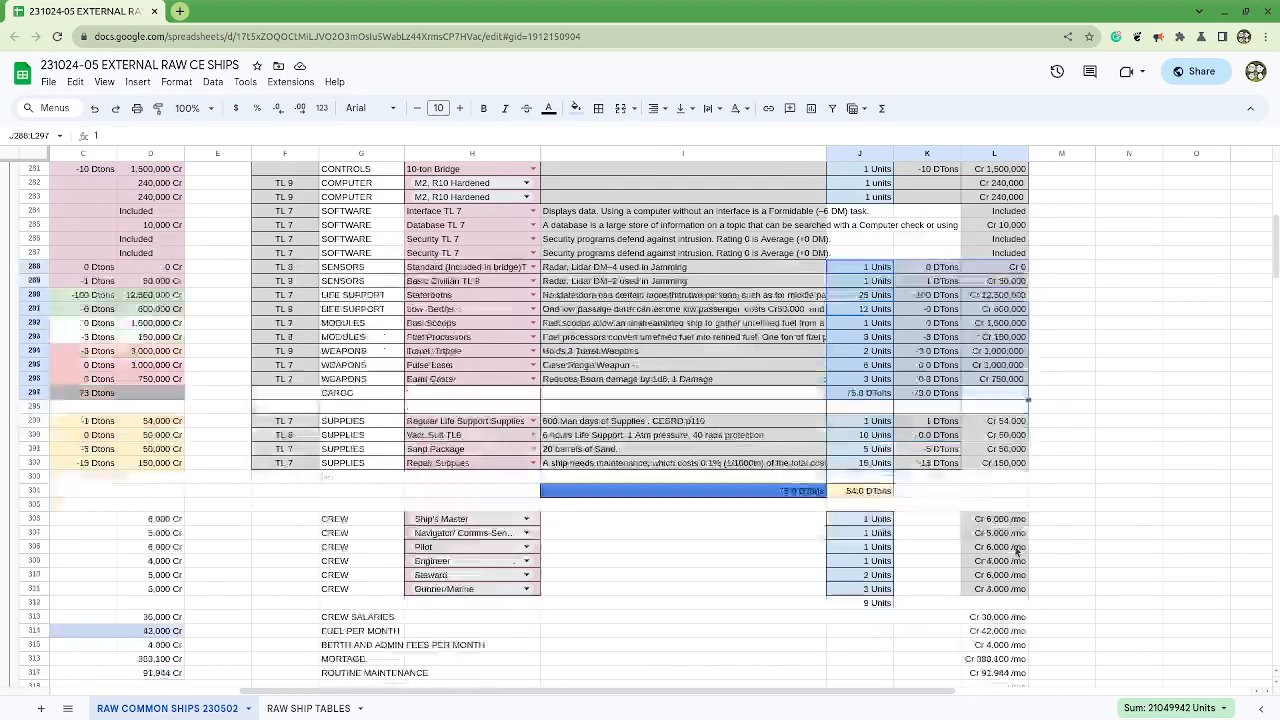
pyautogui.scroll(-3, 1015, 606)
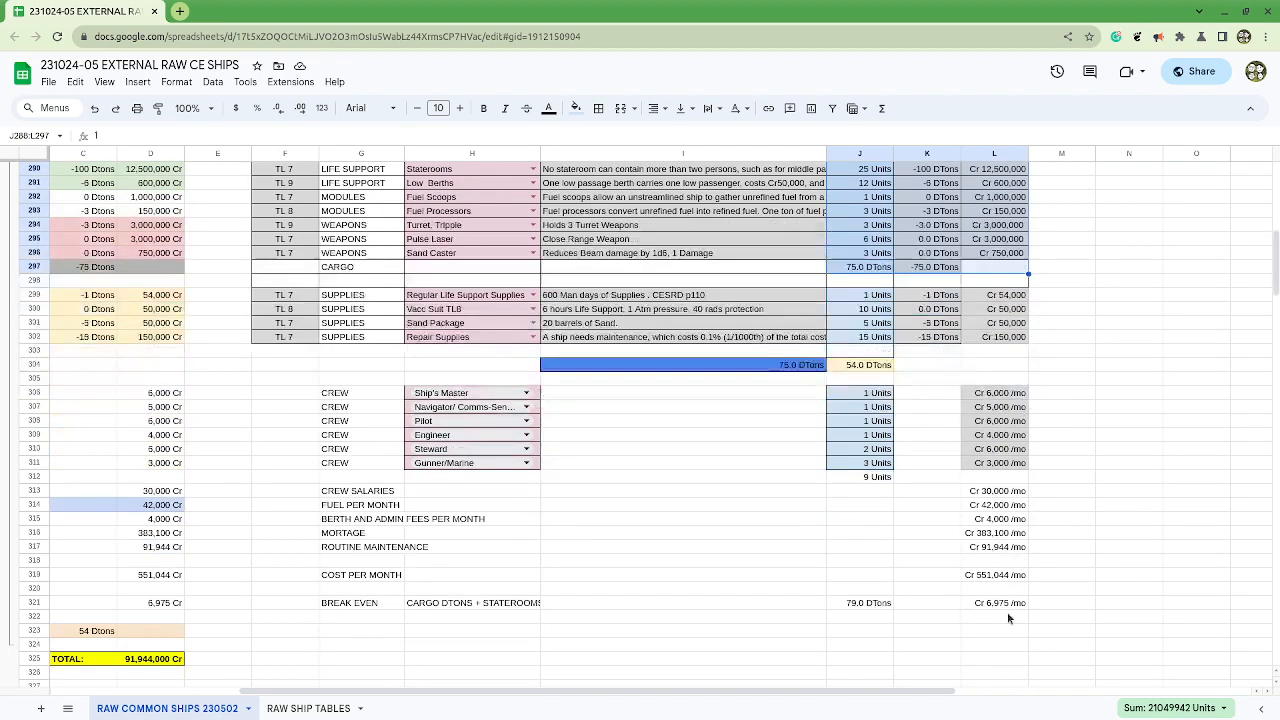
pyautogui.moveTo(1010, 493); pyautogui.dragTo(968, 566)
pyautogui.moveTo(384, 578); pyautogui.dragTo(996, 578)
pyautogui.click(992, 578)
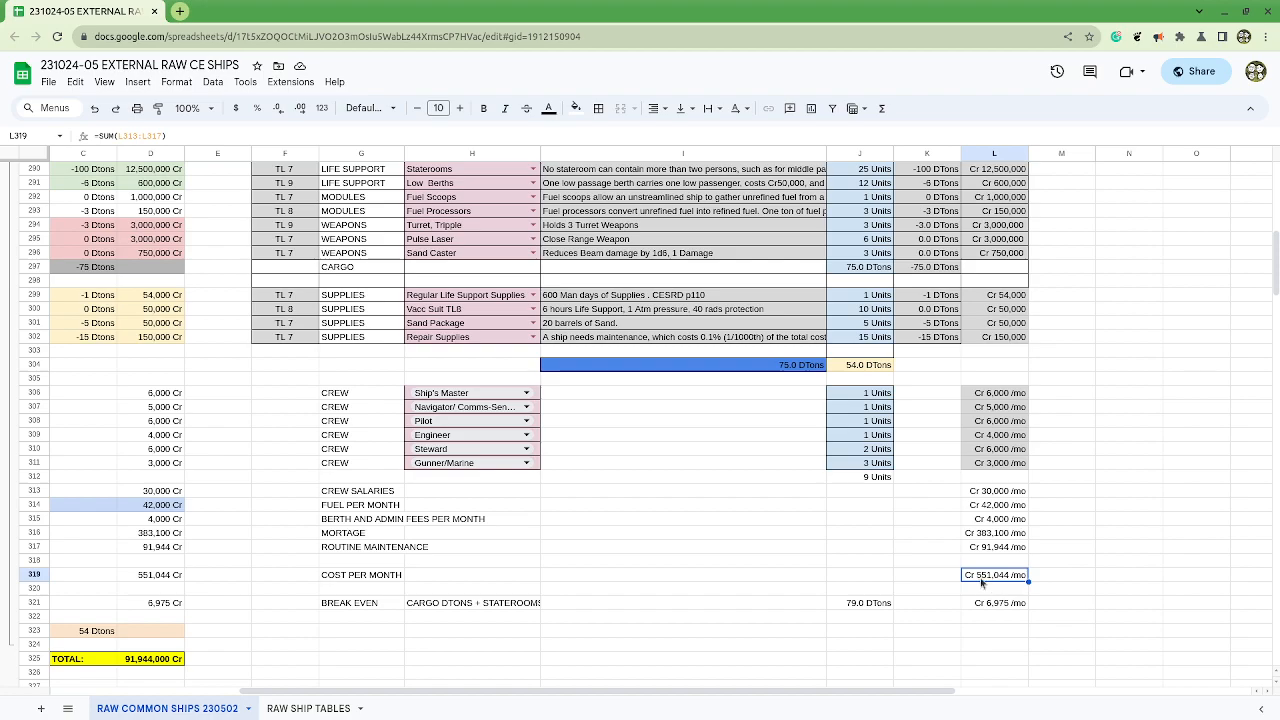
pyautogui.scroll(2, 918, 570)
pyautogui.scroll(5, 913, 573)
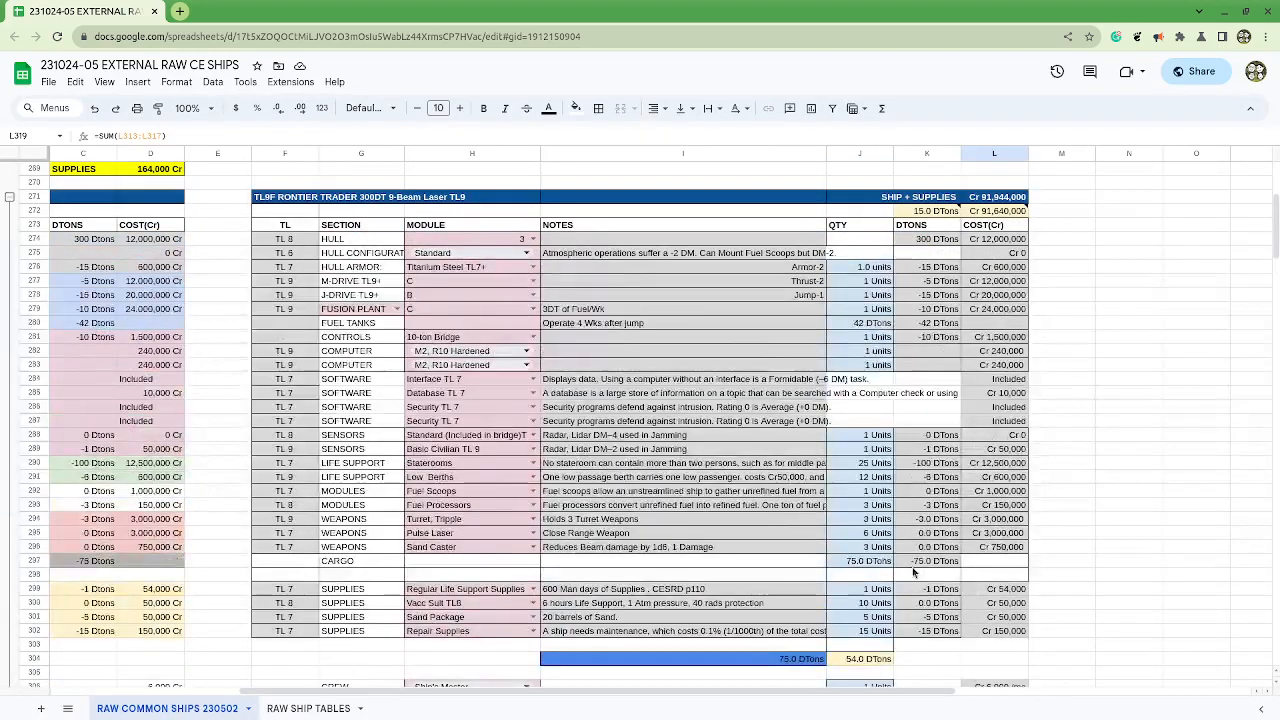
pyautogui.scroll(-3, 913, 573)
pyautogui.scroll(-3, 913, 573)
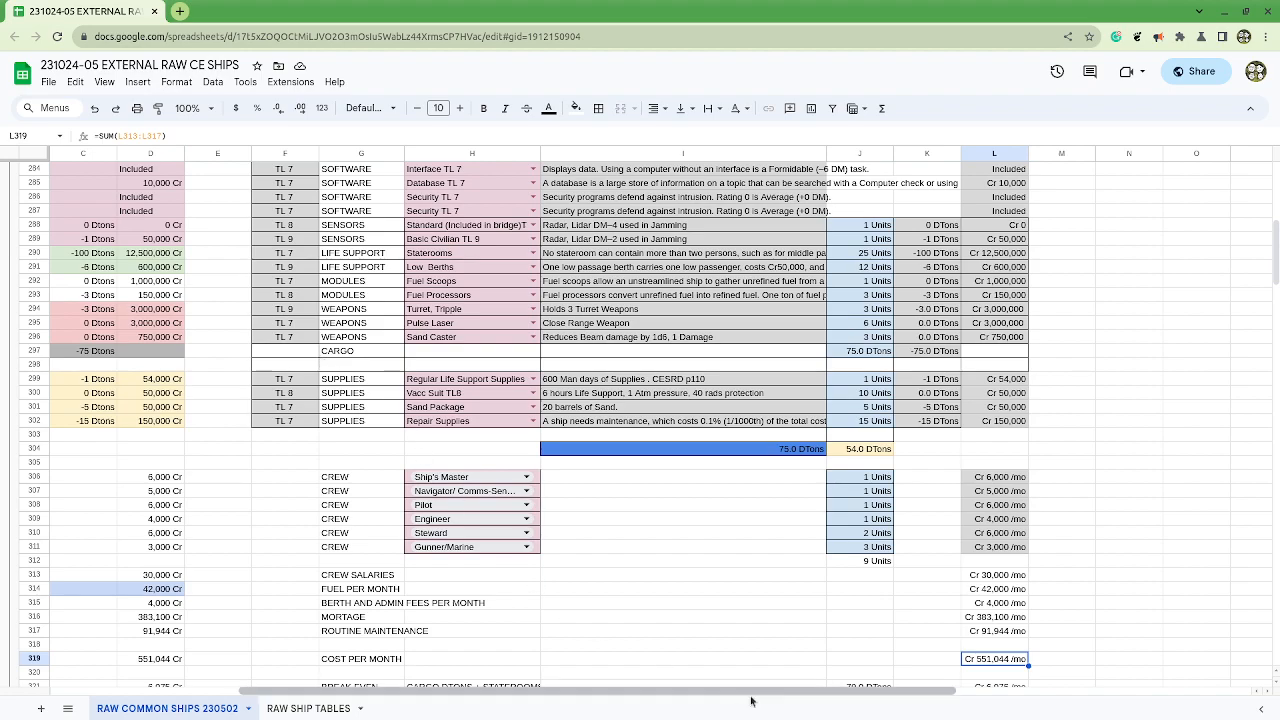
# Step: Check the remaining tonnage in K272 and set the Frontier Trader's CARGO quantity in J297 to 90 DTons
pyautogui.moveTo(754, 695); pyautogui.dragTo(786, 697)
pyautogui.scroll(4, 760, 660)
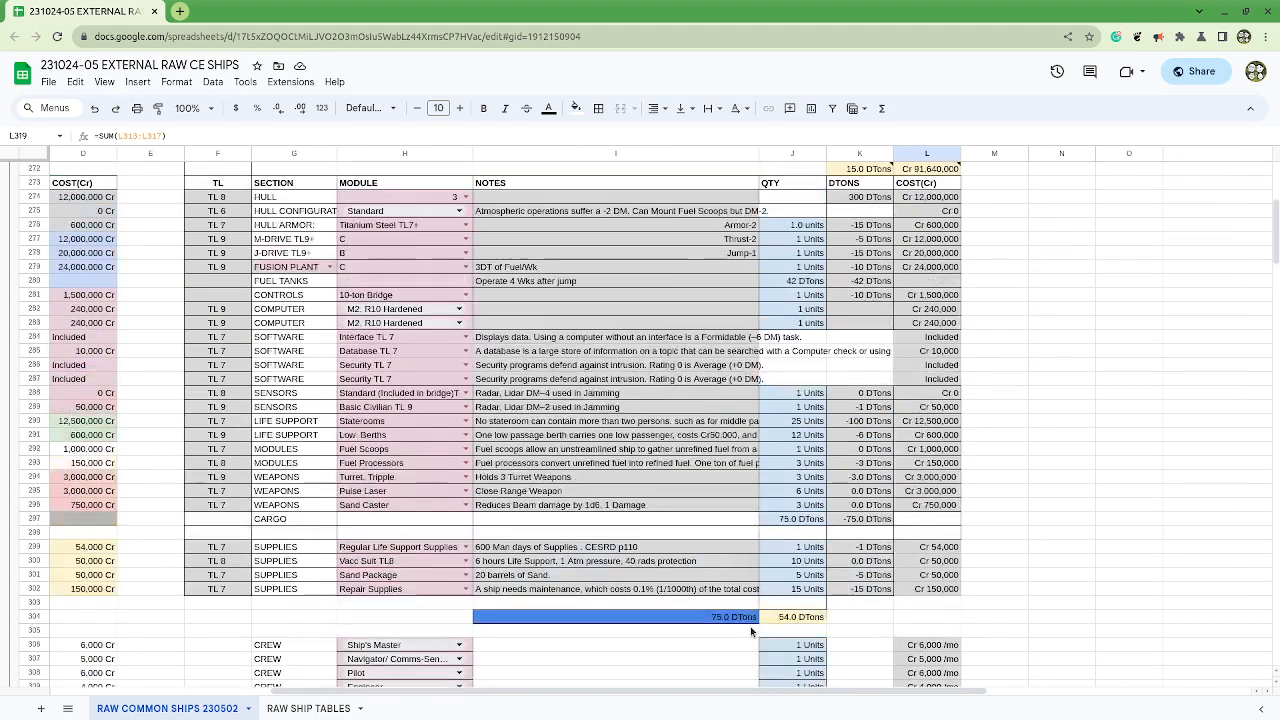
pyautogui.click(860, 169)
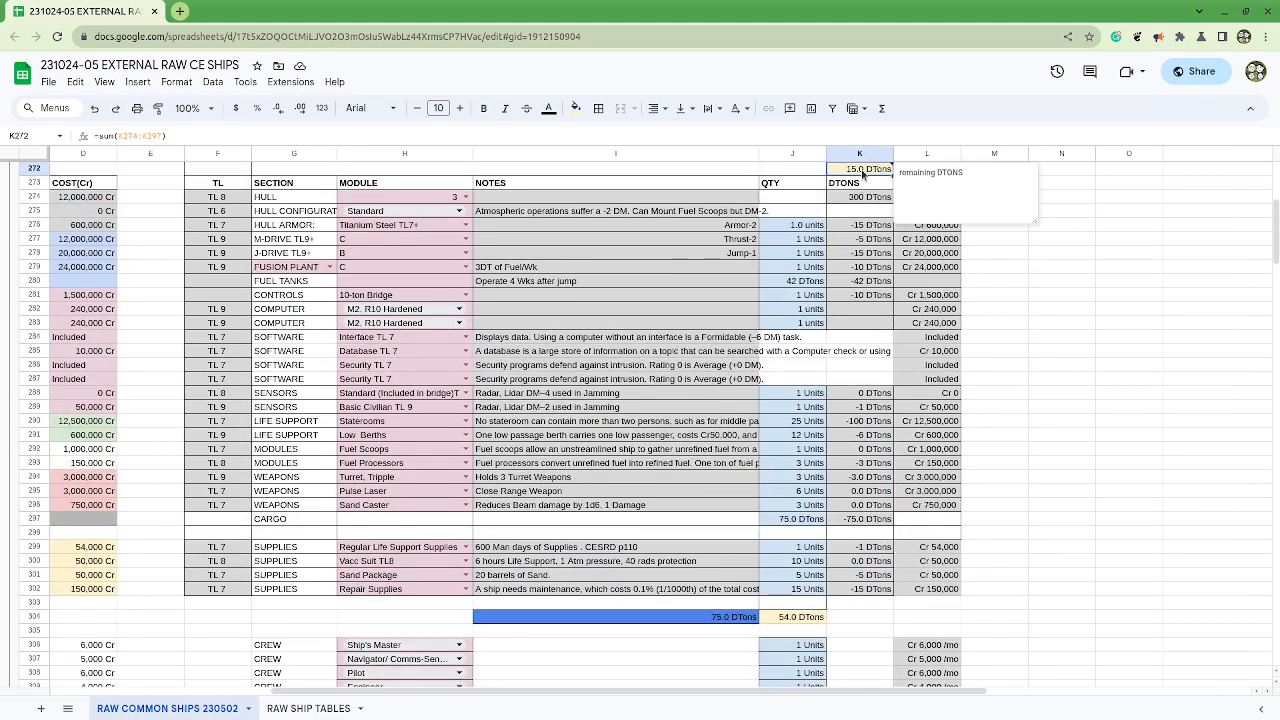
pyautogui.click(800, 522)
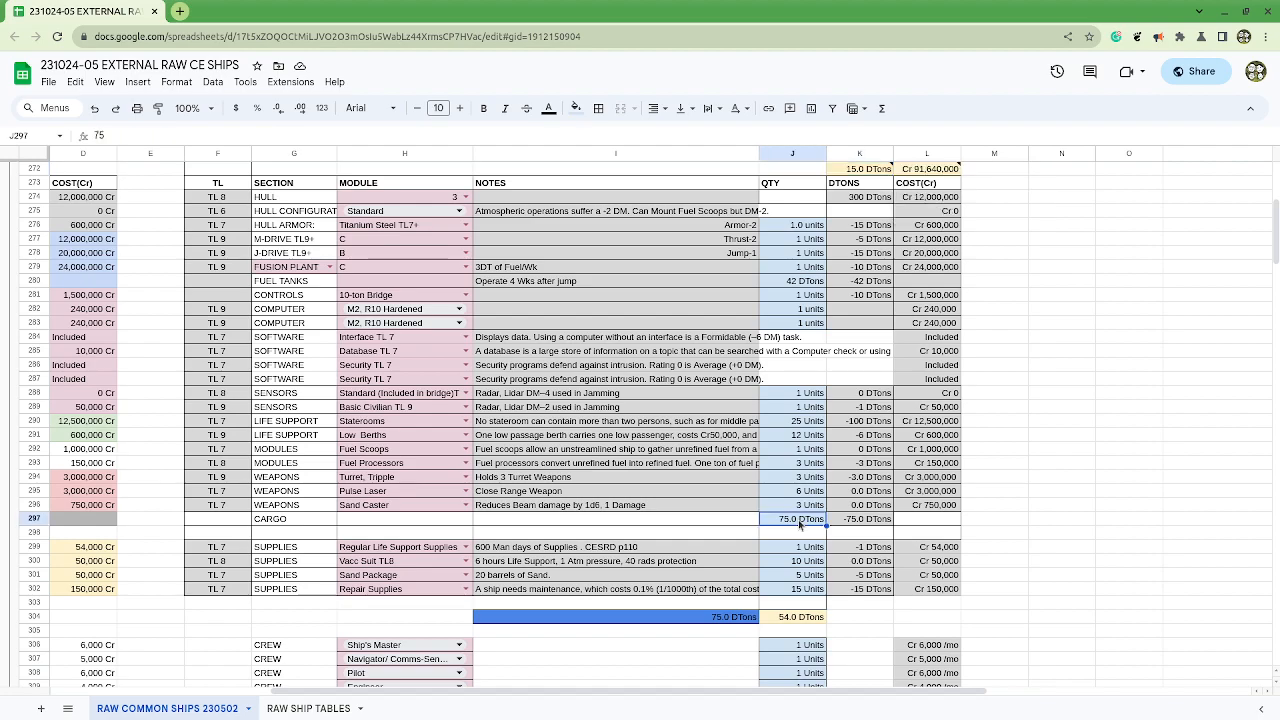
pyautogui.write('90')
pyautogui.press('Return')
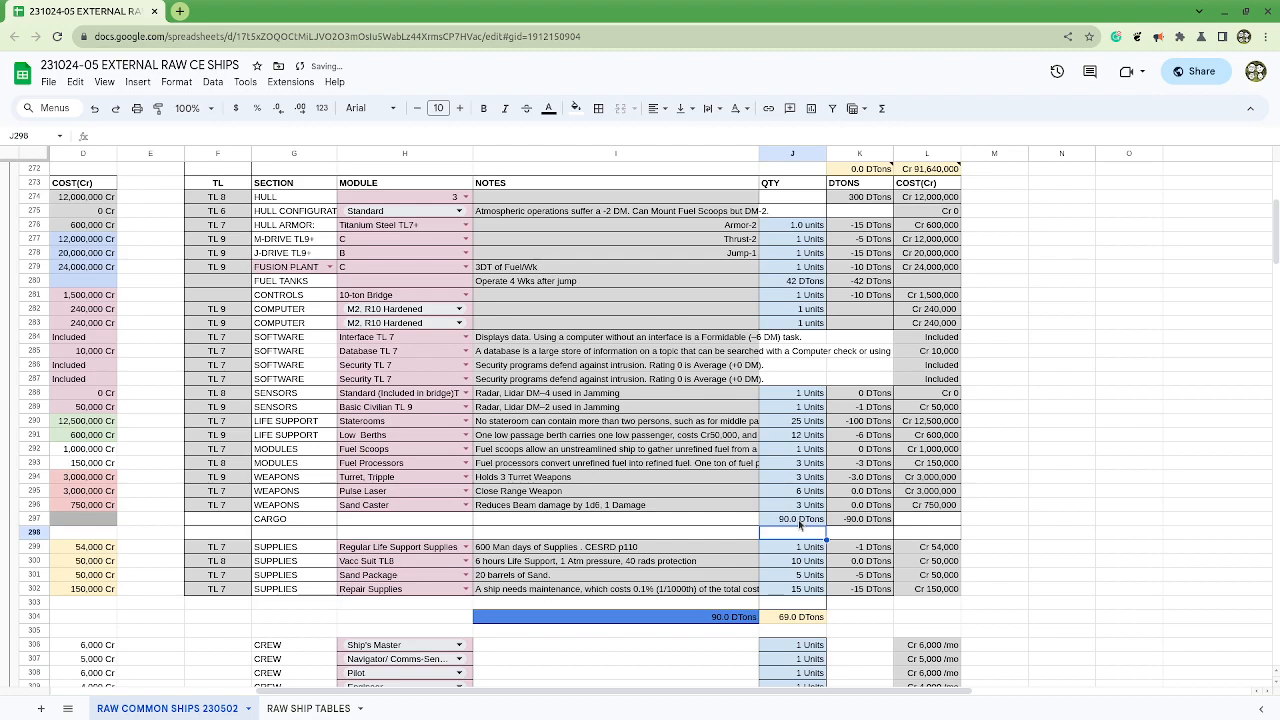
pyautogui.press('Left')
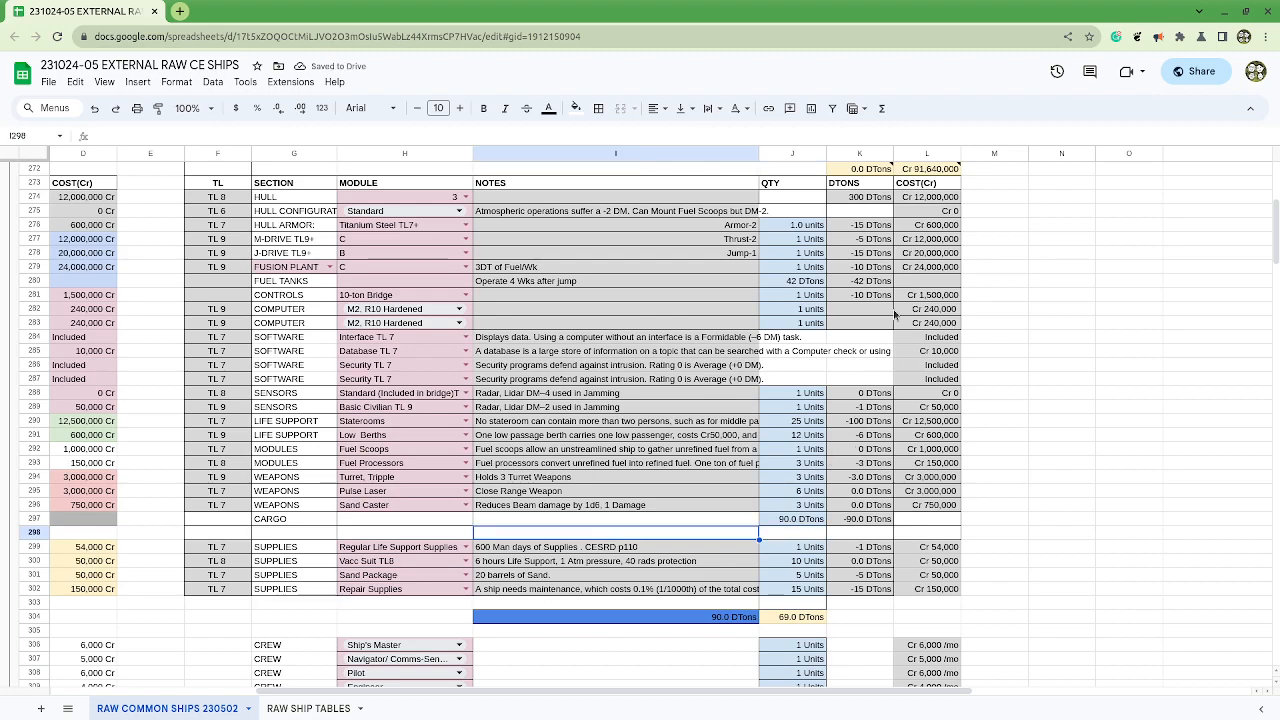
# Step: Review the component cost sum in L272, the Fuel Processors tonnage, the cargo left after supplies in J304 and the crew total in J312
pyautogui.click(952, 170)
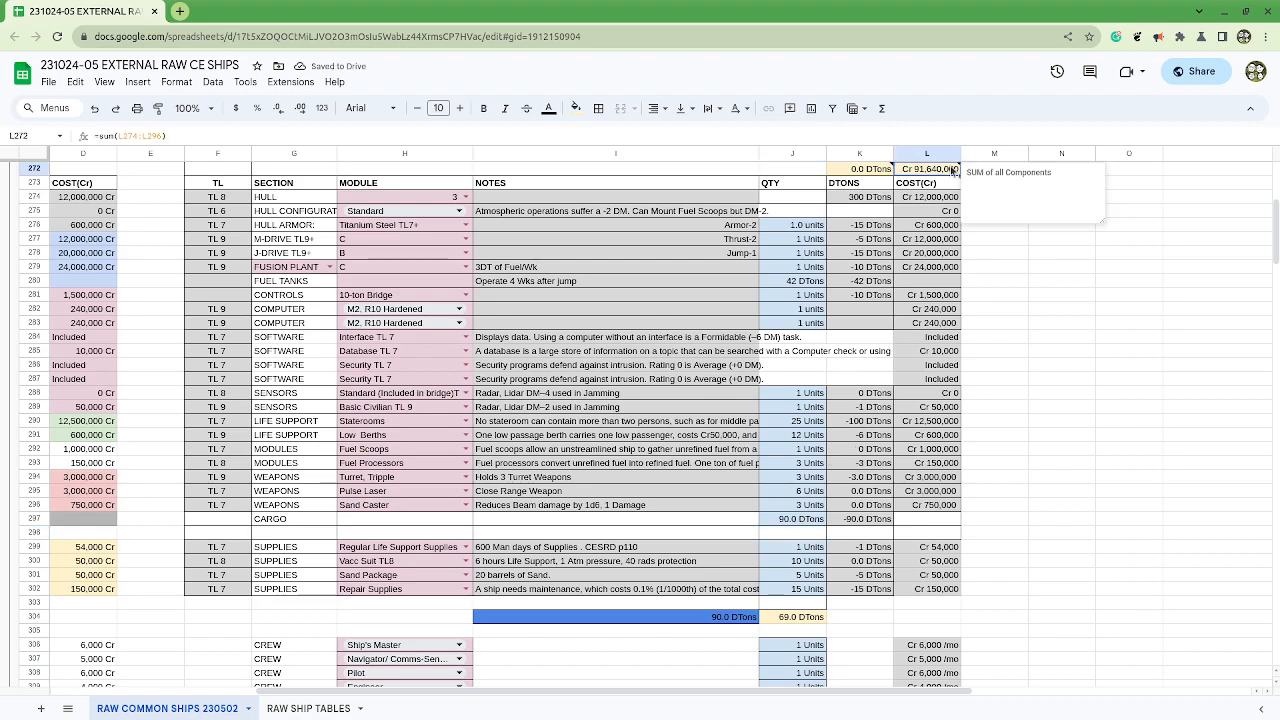
pyautogui.click(885, 464)
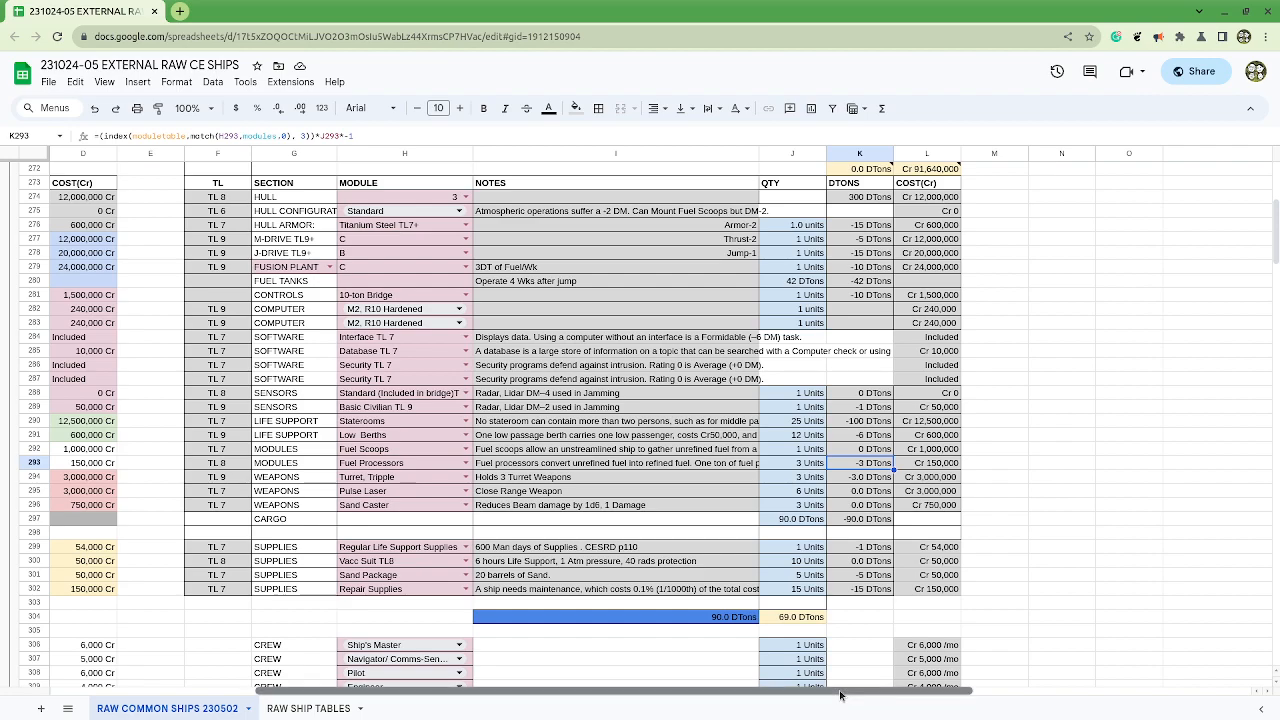
pyautogui.hscroll(-1, 840, 690)
pyautogui.click(840, 620)
pyautogui.scroll(-2, 840, 624)
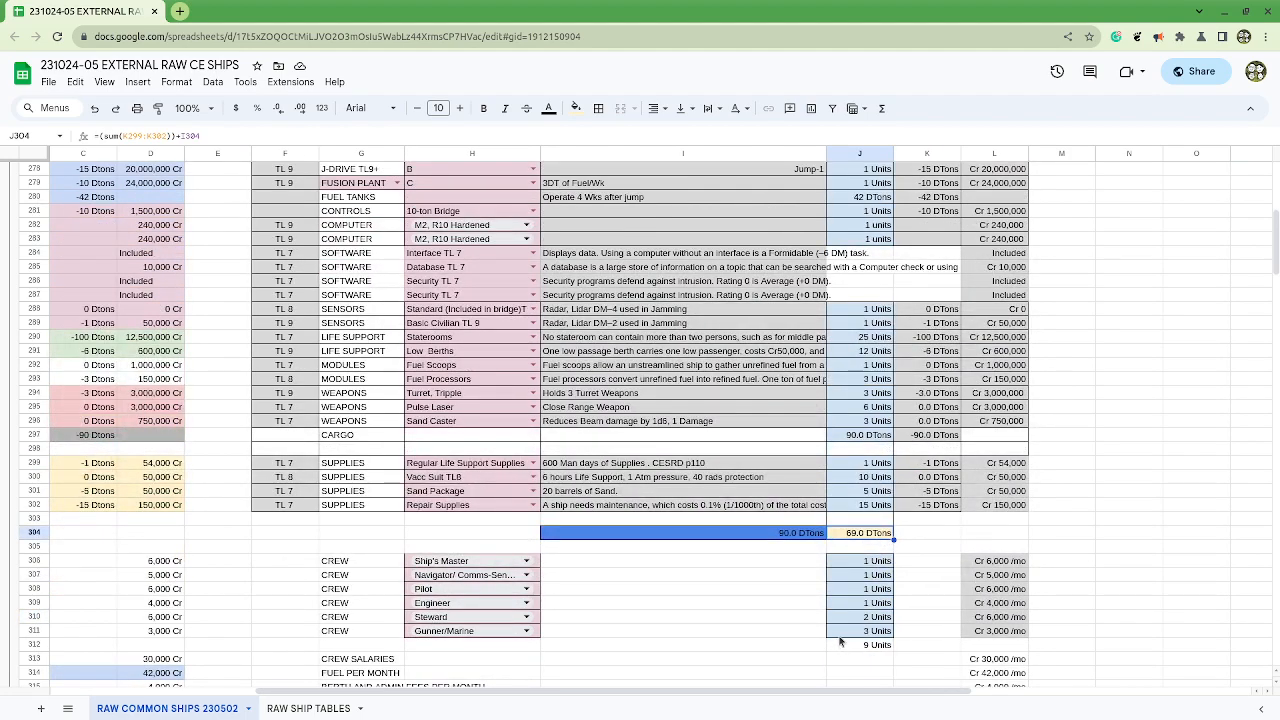
pyautogui.scroll(-1, 840, 642)
pyautogui.click(863, 604)
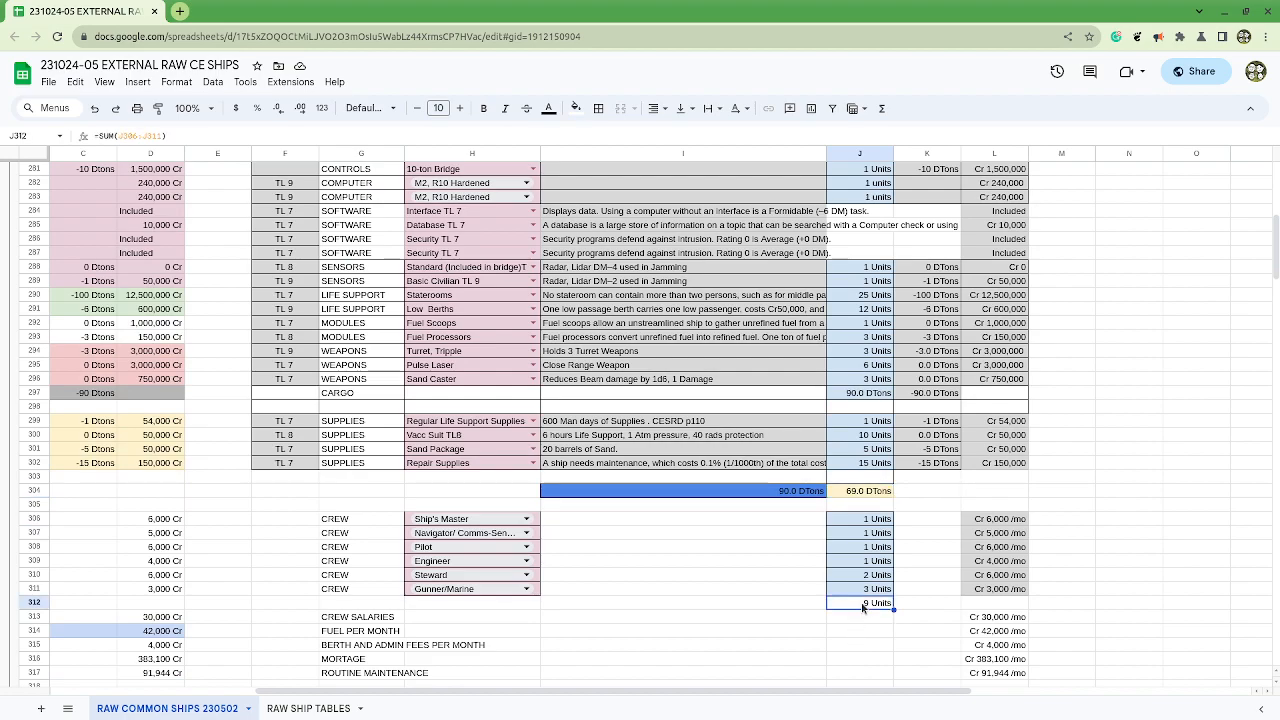
pyautogui.hotkey('shift', 'Right')
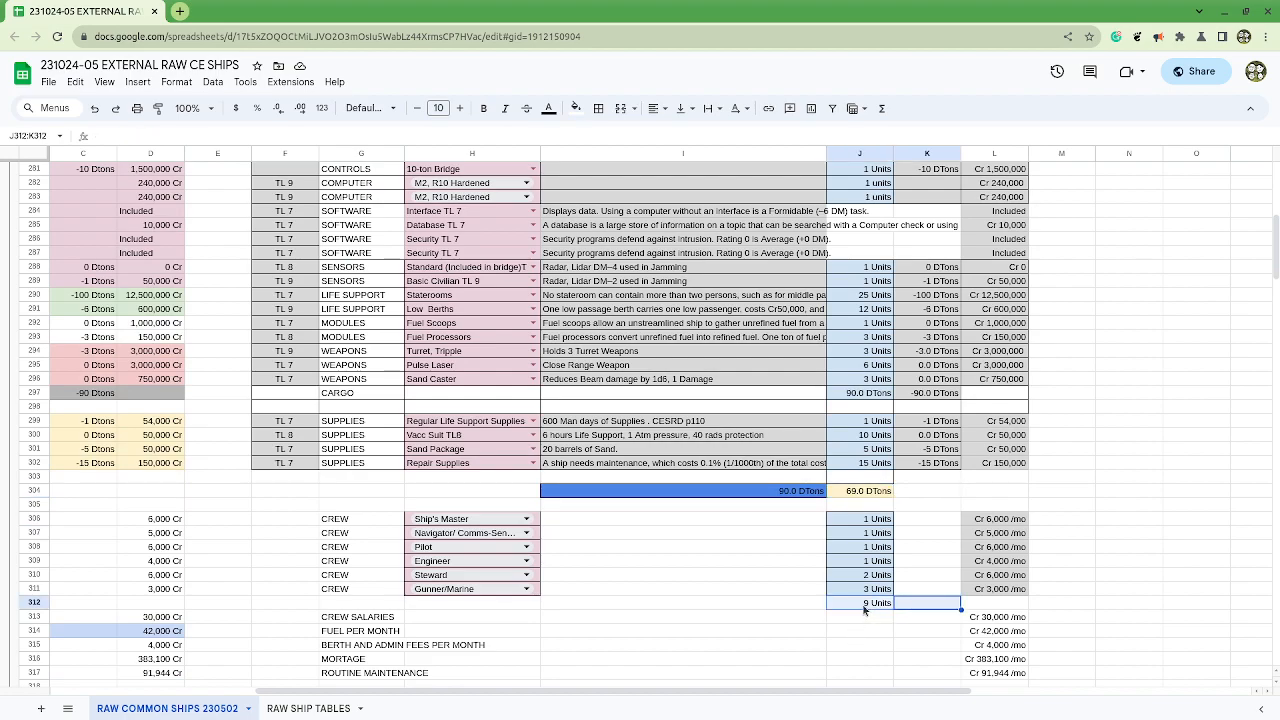
pyautogui.click(864, 606)
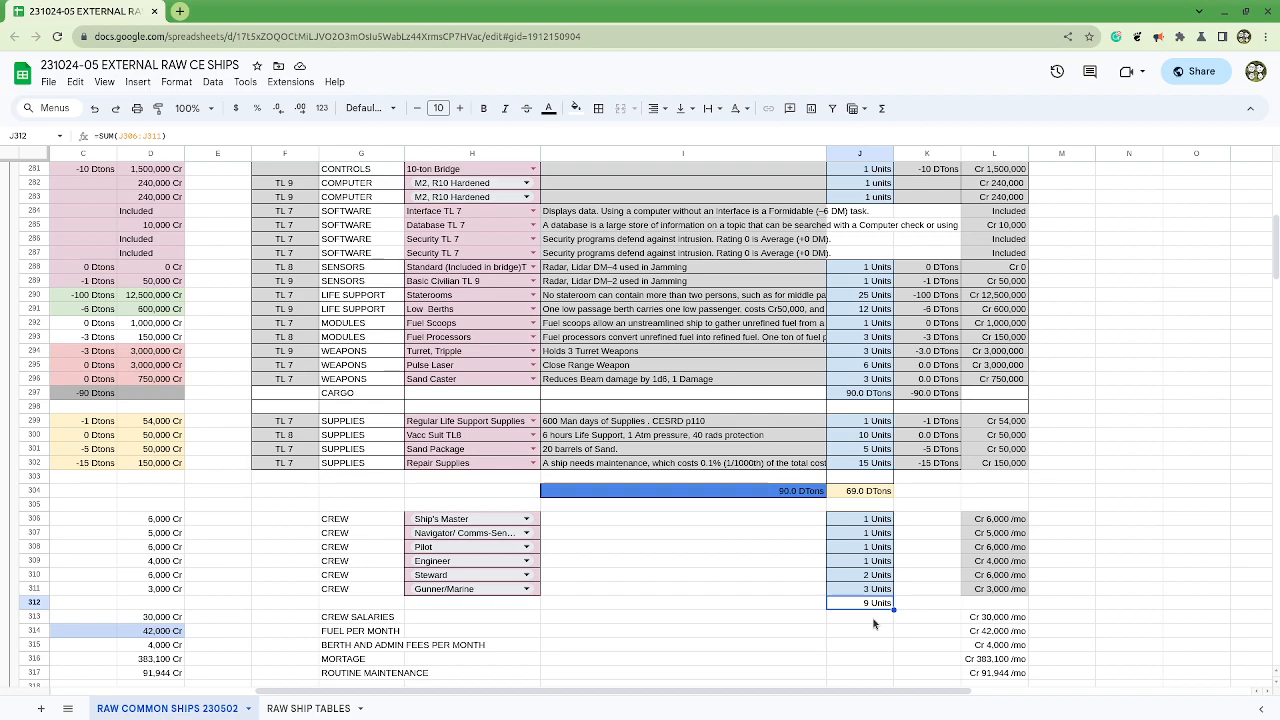
pyautogui.scroll(4, 873, 624)
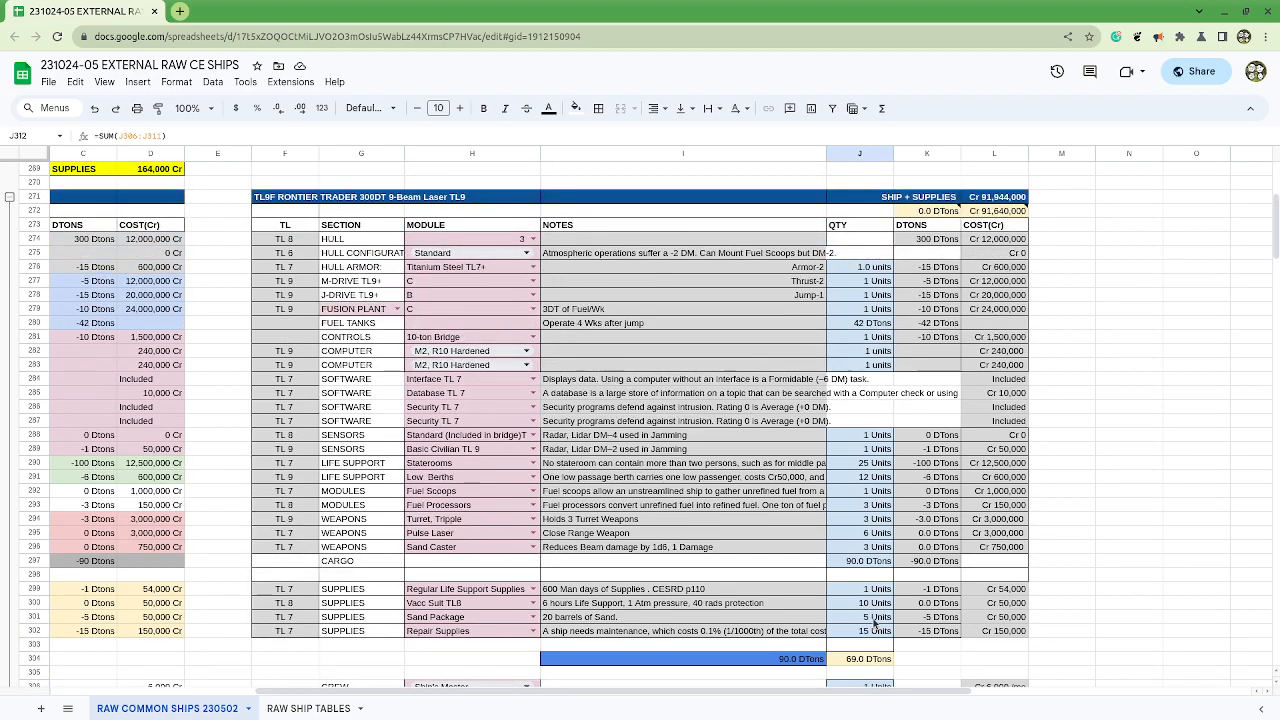
pyautogui.scroll(-3, 873, 624)
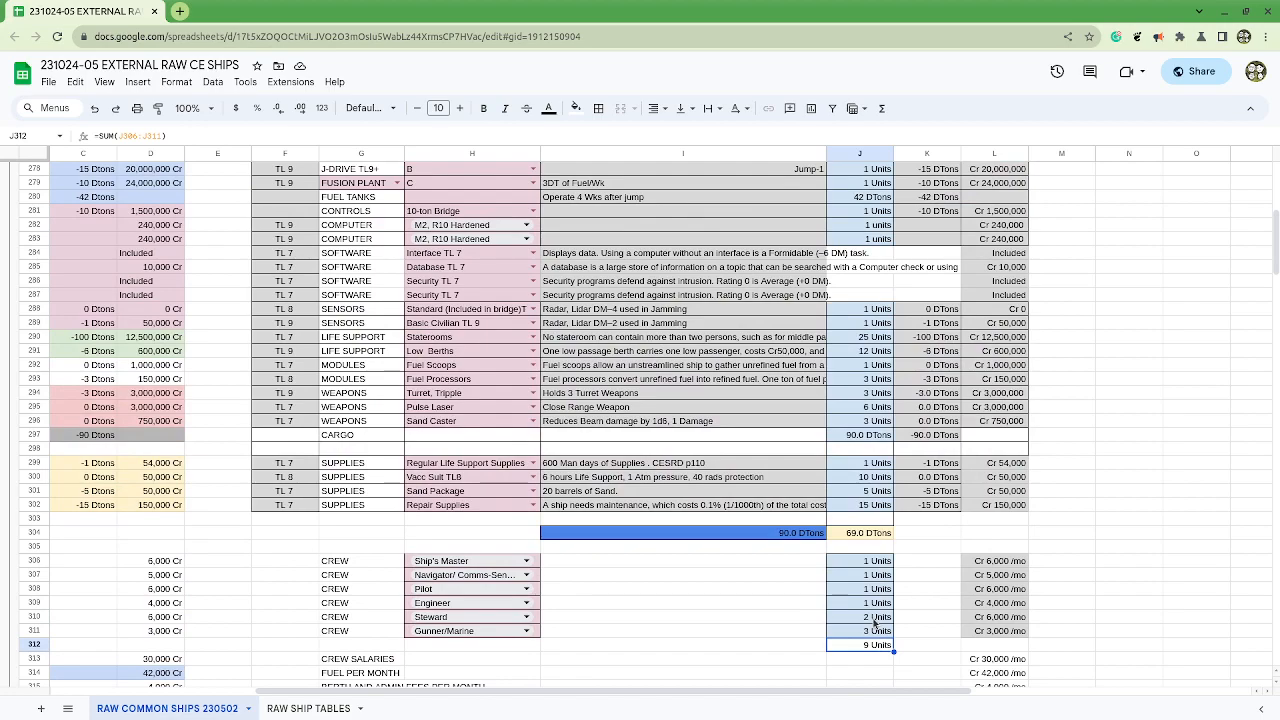
pyautogui.scroll(3, 873, 624)
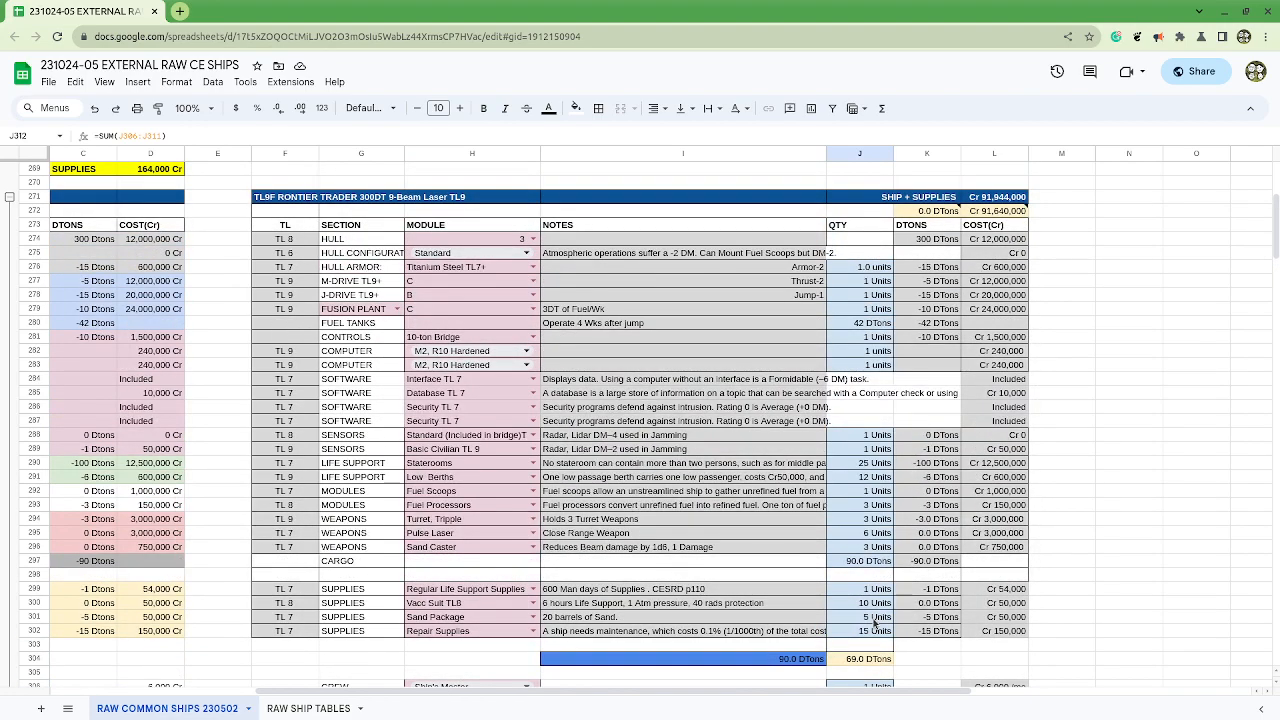
pyautogui.scroll(-5, 873, 622)
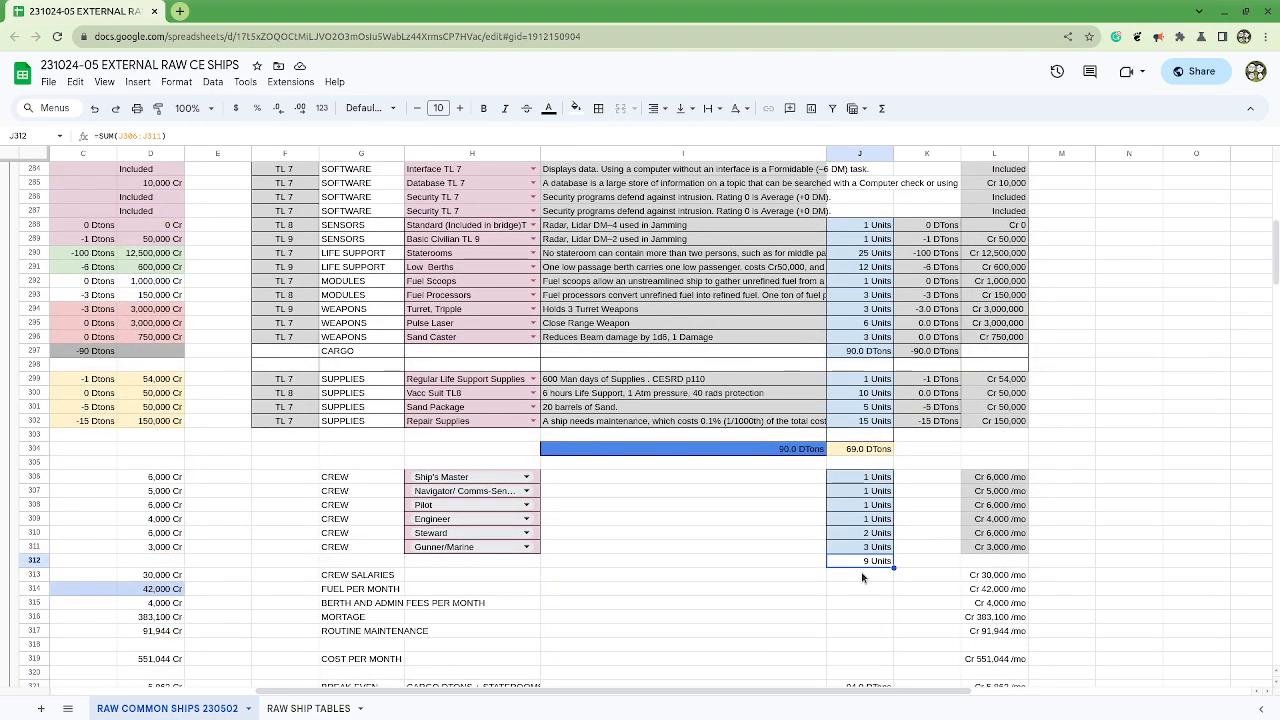
pyautogui.scroll(5, 862, 577)
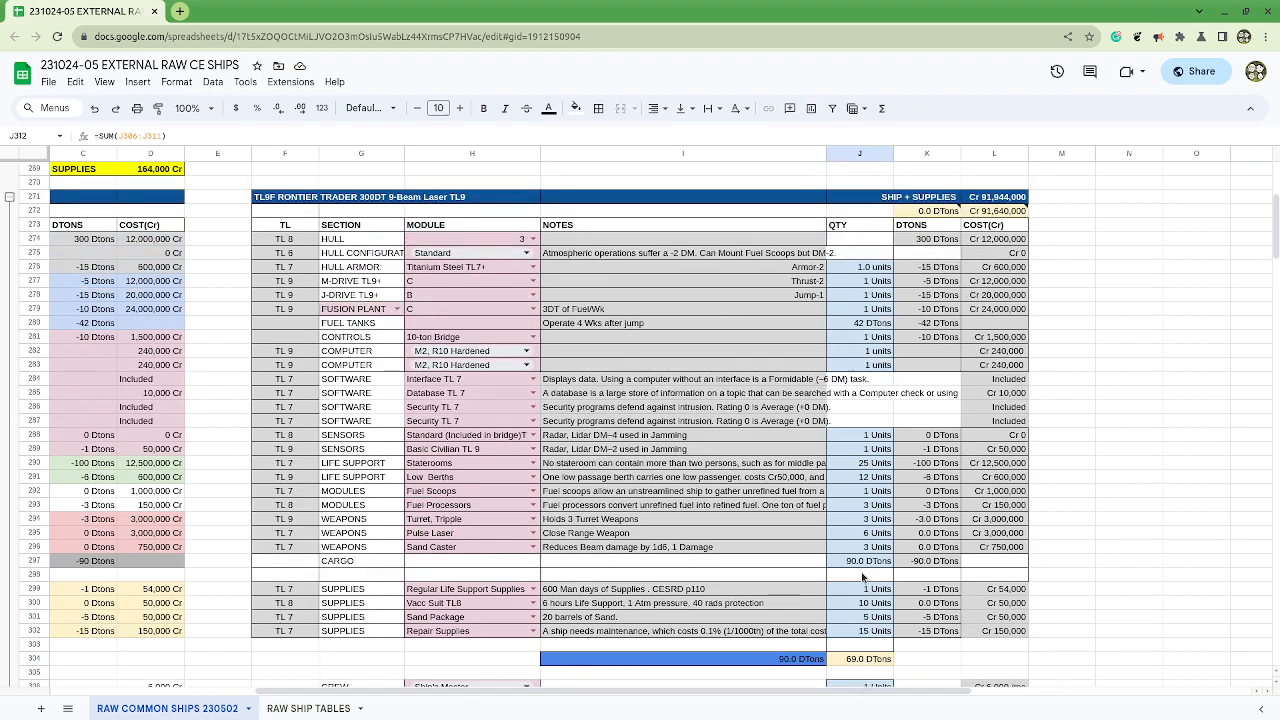
pyautogui.scroll(-4, 862, 577)
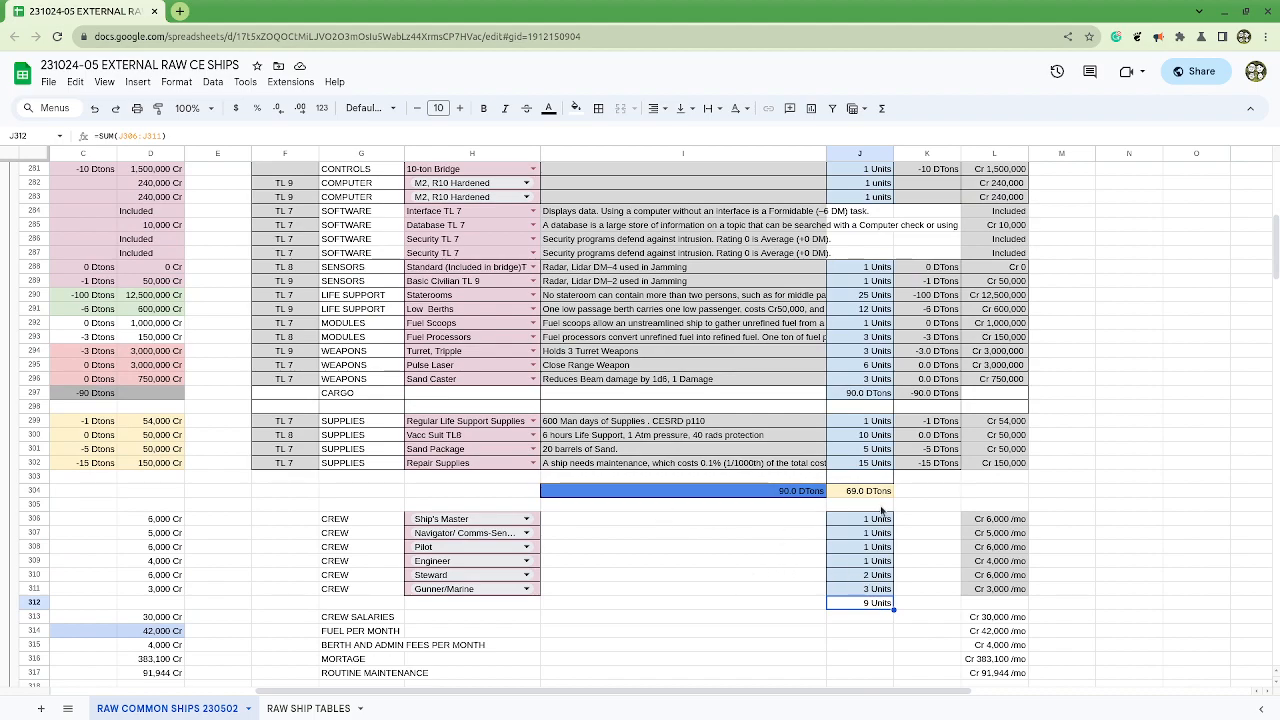
pyautogui.scroll(4, 878, 512)
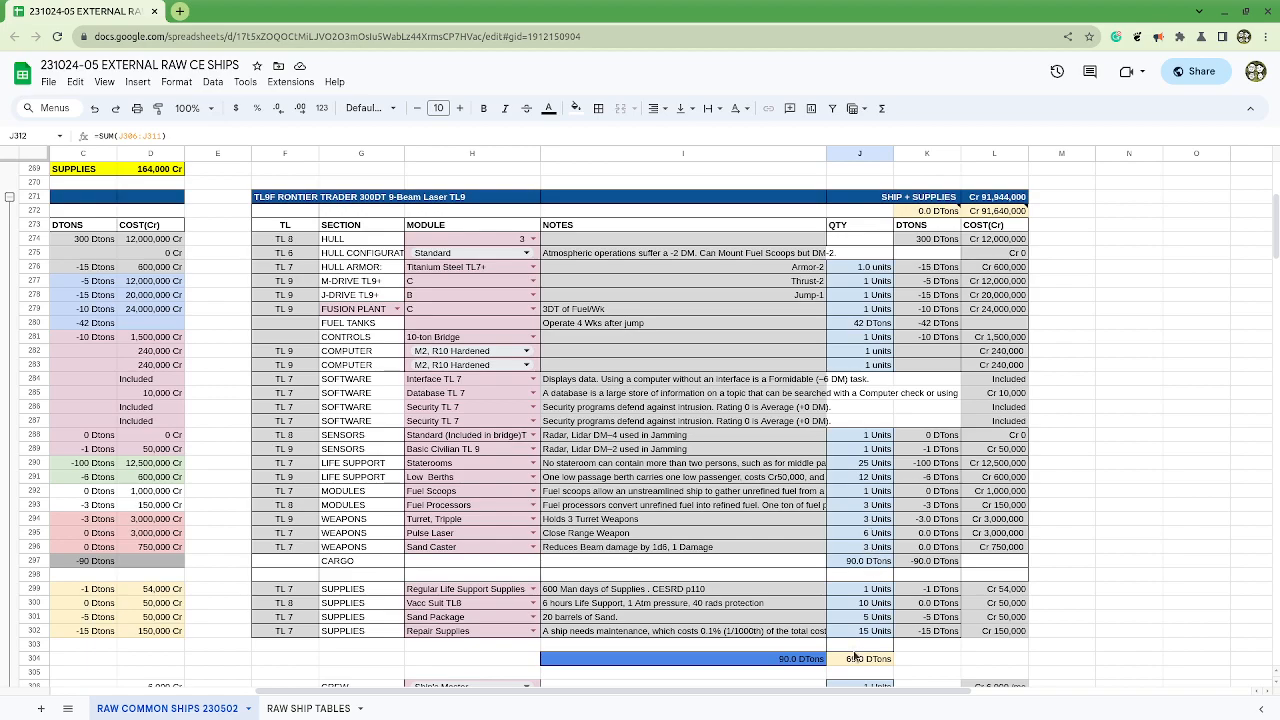
# Step: Copy the FOR MODELING tag from the Merchant Liner 300DT to A271 beside the Frontier Trader and collapse the Frontier Trader's row group
pyautogui.moveTo(859, 692); pyautogui.dragTo(571, 692)
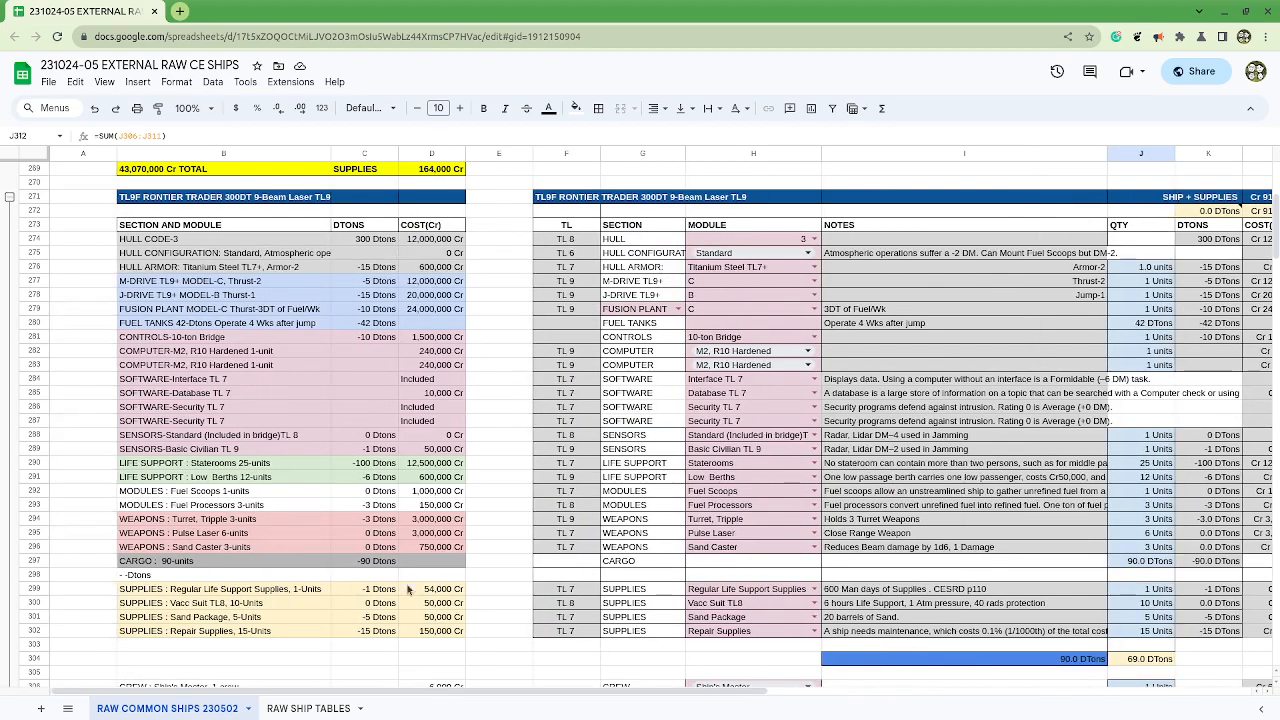
pyautogui.scroll(4, 412, 562)
pyautogui.click(55, 283)
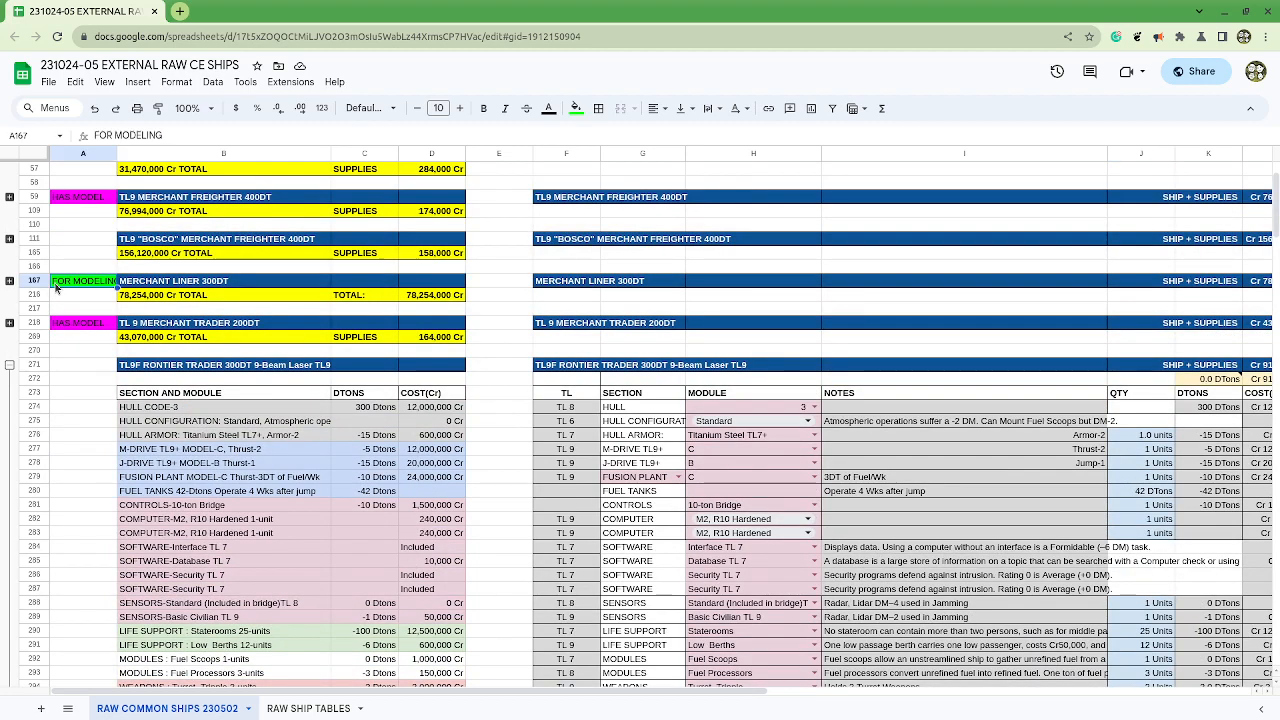
pyautogui.click(86, 366)
pyautogui.write('FOR MODELING')
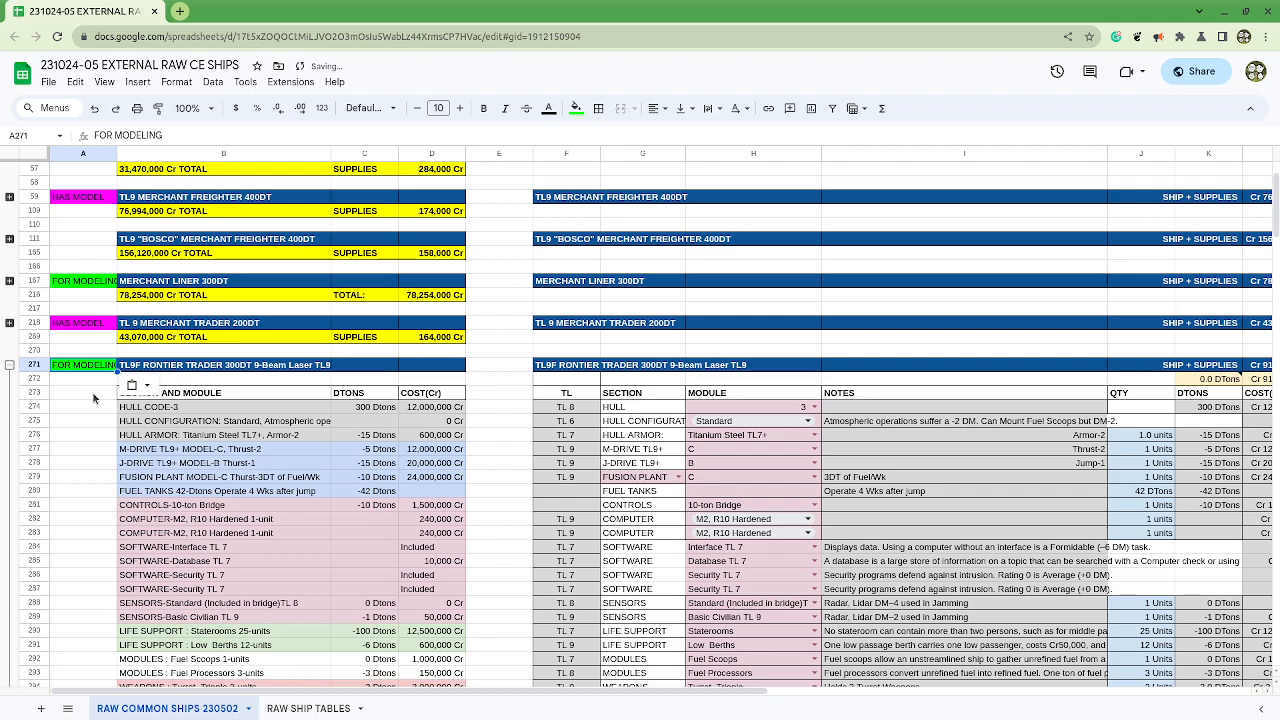
pyautogui.click(10, 366)
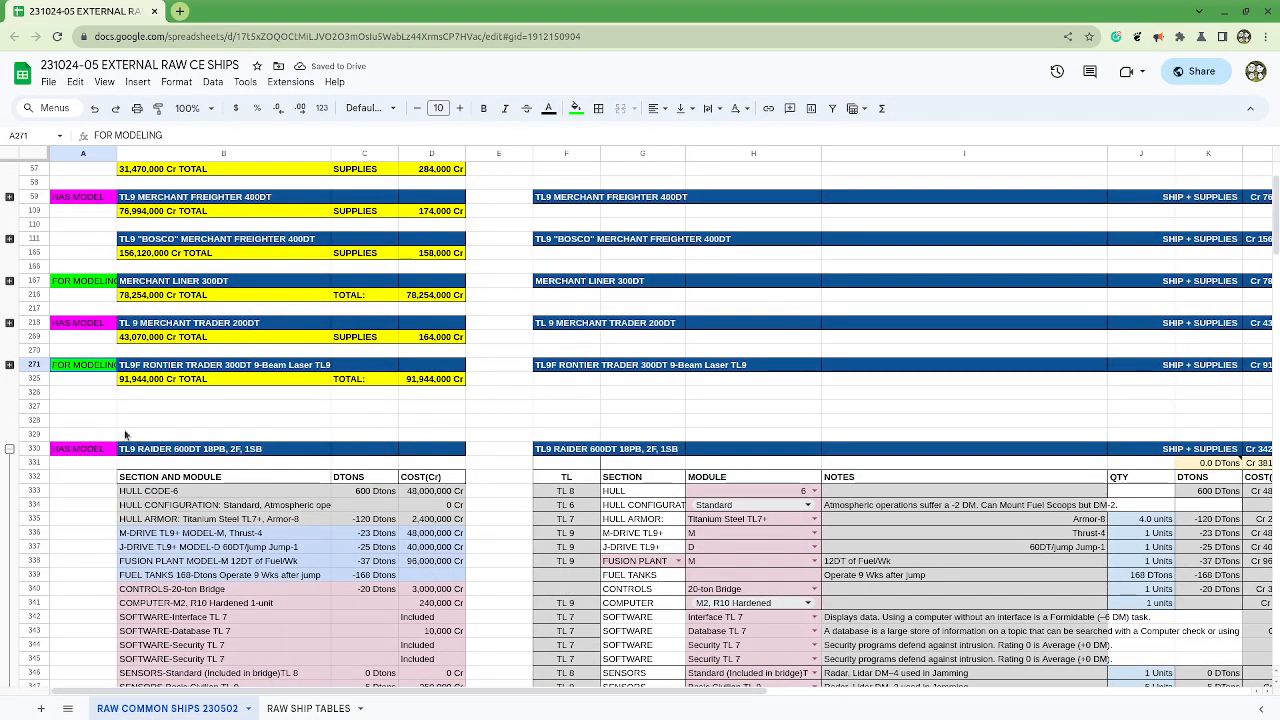
# Step: Delete the empty rows 327 and 328 between the Frontier Trader and the Raider 600DT
pyautogui.click(36, 407)
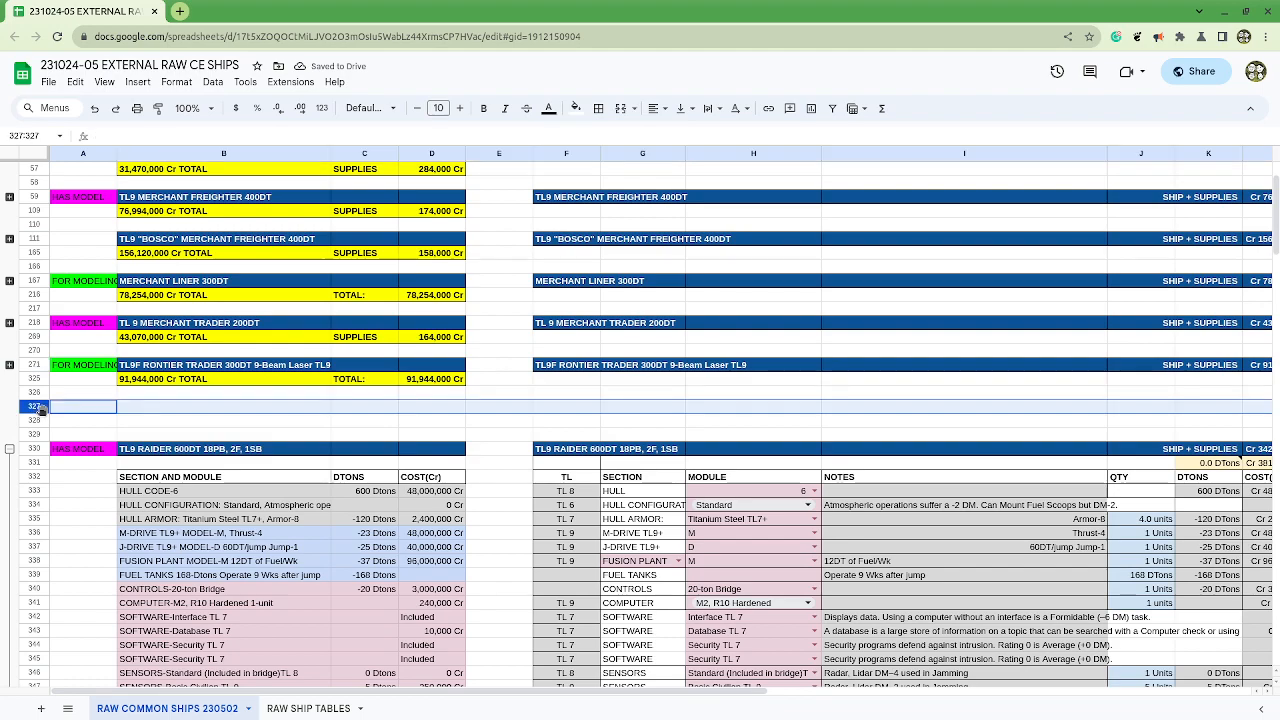
pyautogui.keyDown('shift'); pyautogui.click(30, 424); pyautogui.keyUp('shift')
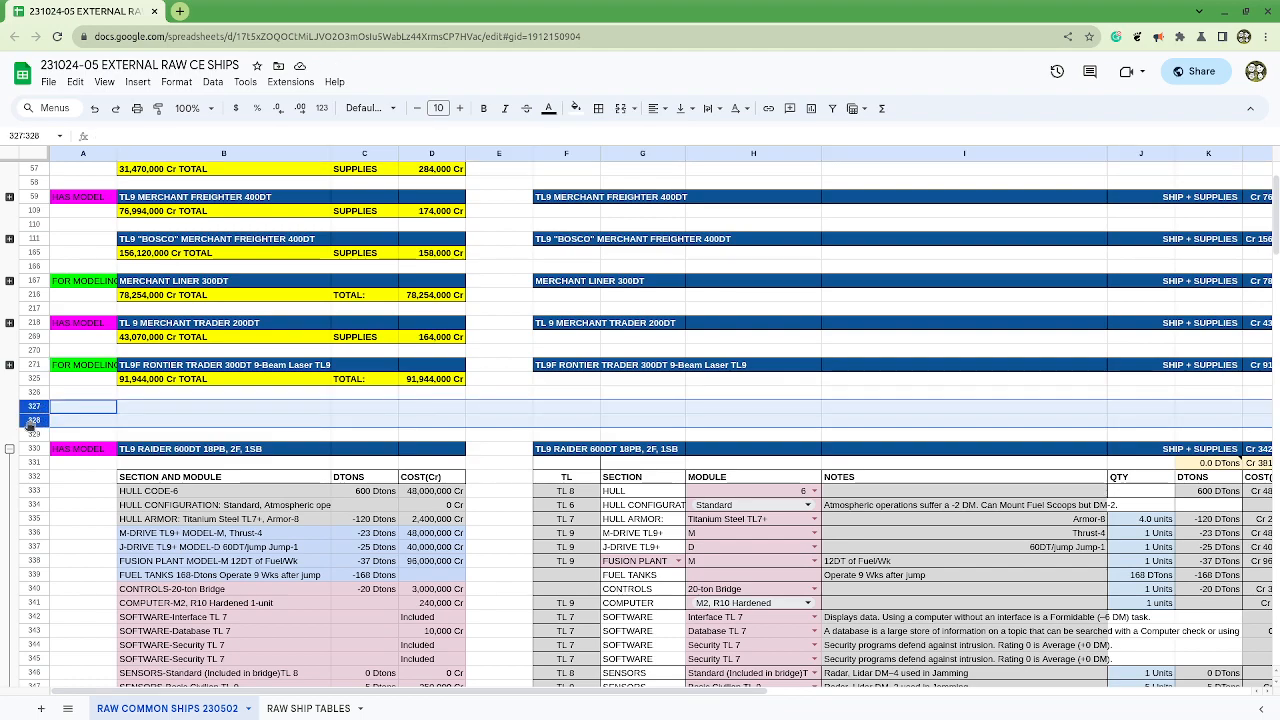
pyautogui.rightClick(30, 424)
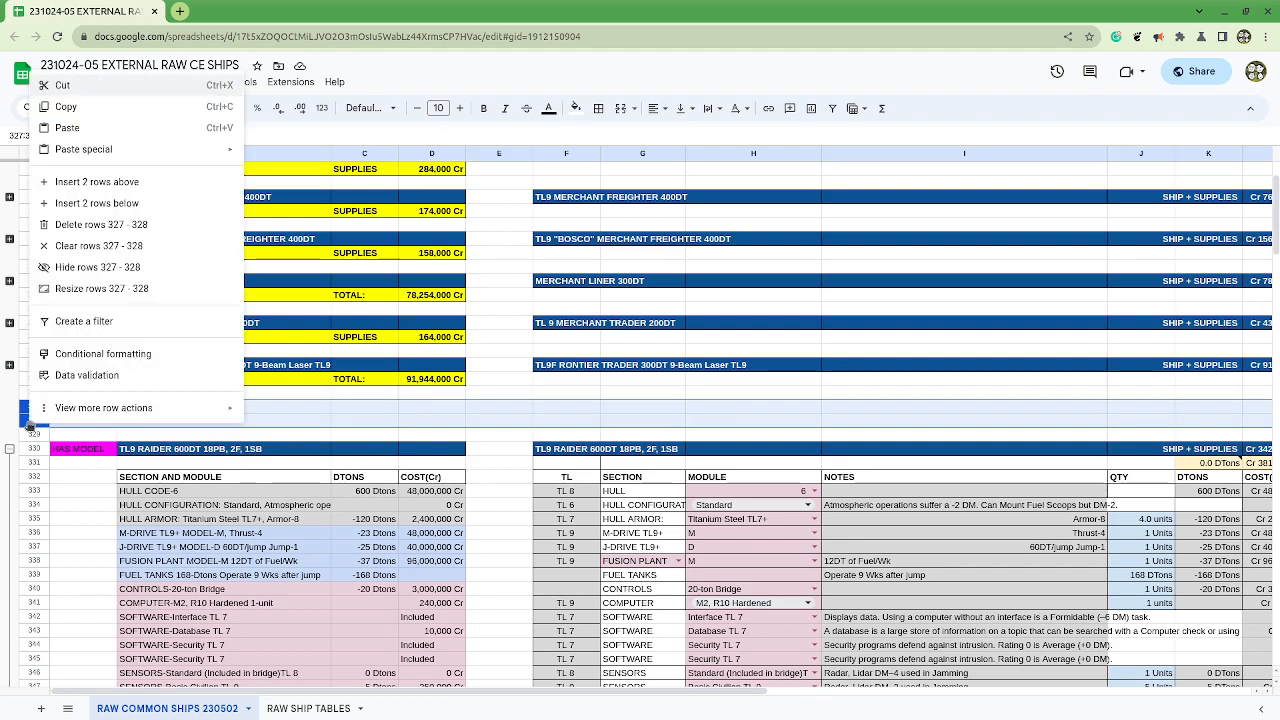
pyautogui.click(127, 226)
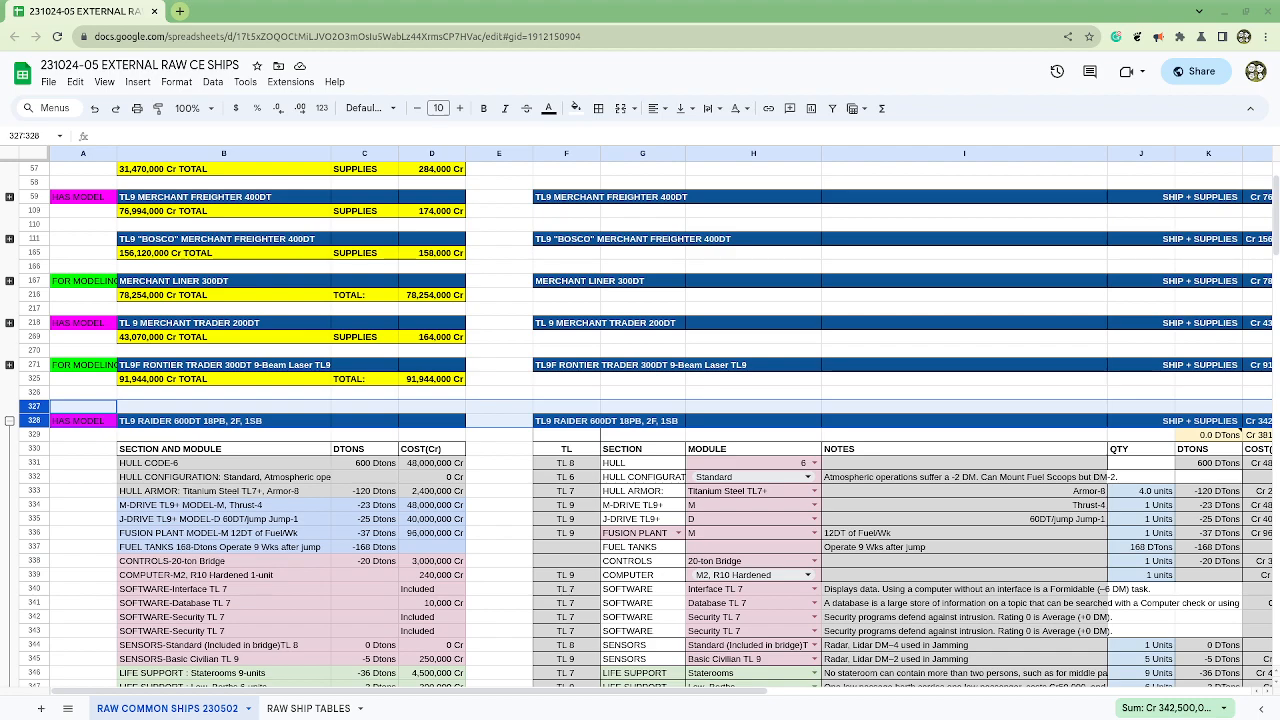
# Step: Collapse the row groups of the TL9 Raider 600DT and the TL9 Patrol Frigate 300DT
pyautogui.click(9, 421)
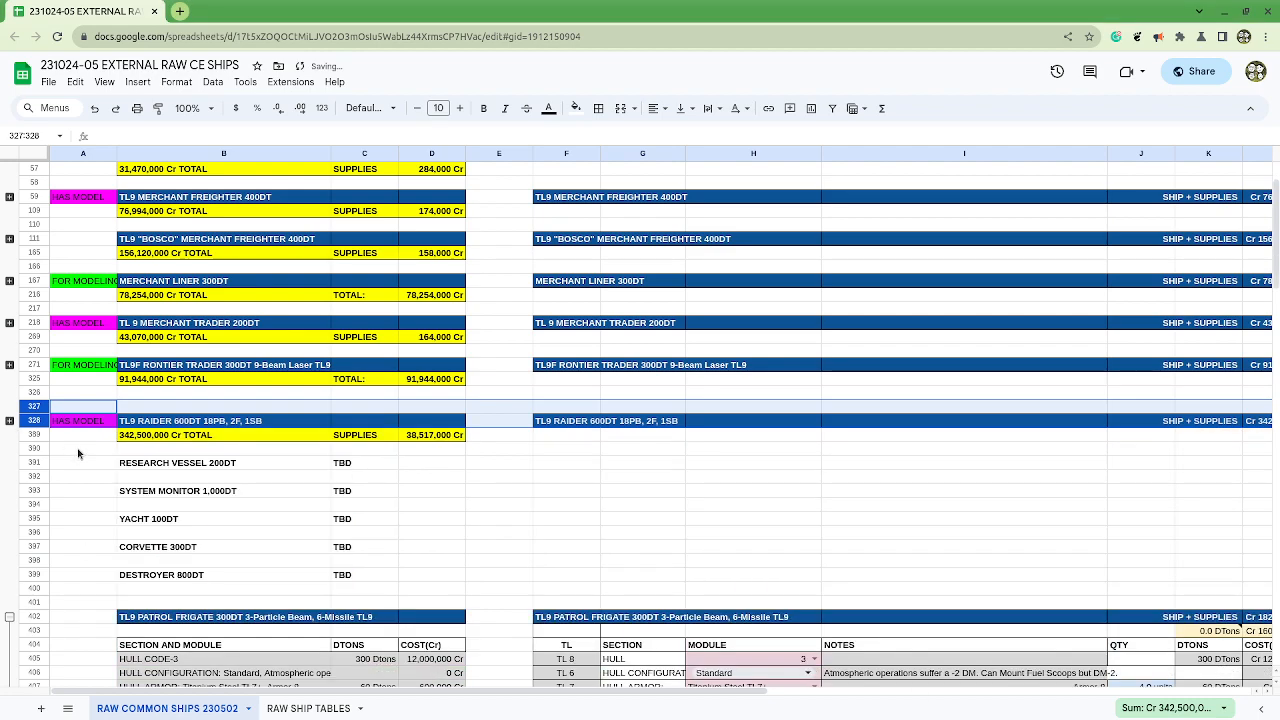
pyautogui.moveTo(186, 466); pyautogui.dragTo(418, 467)
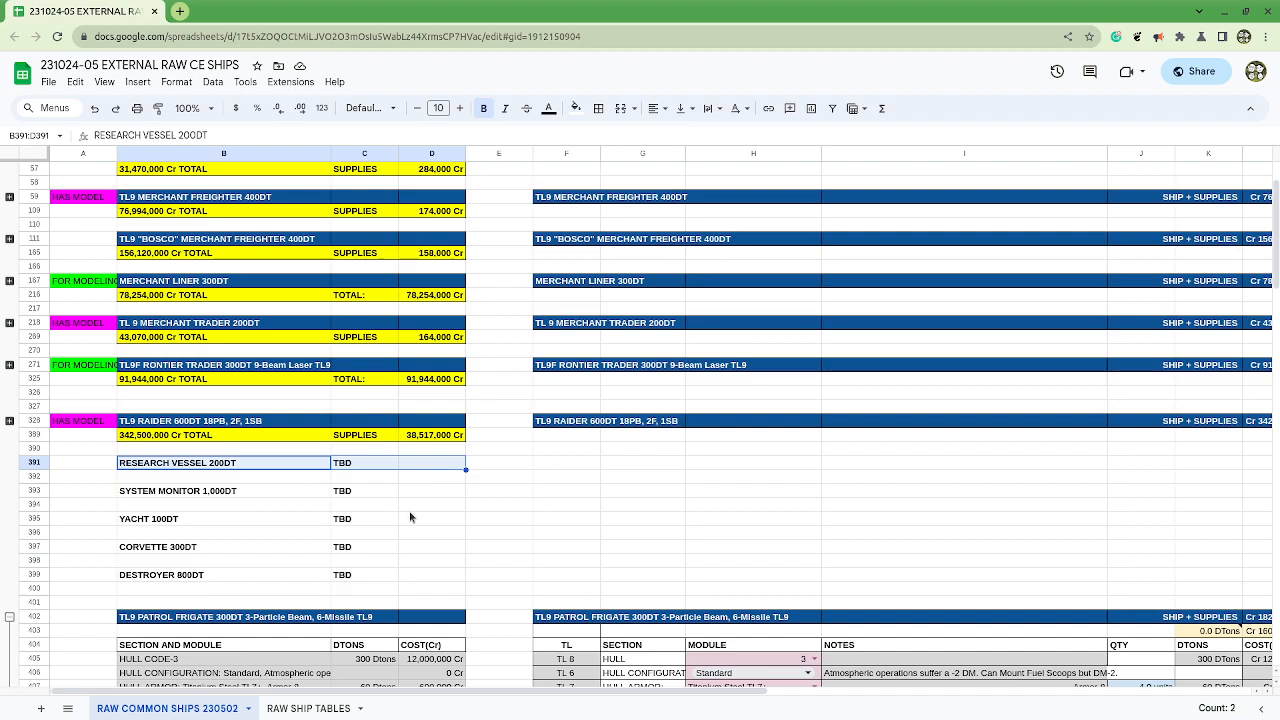
pyautogui.scroll(2, 460, 537)
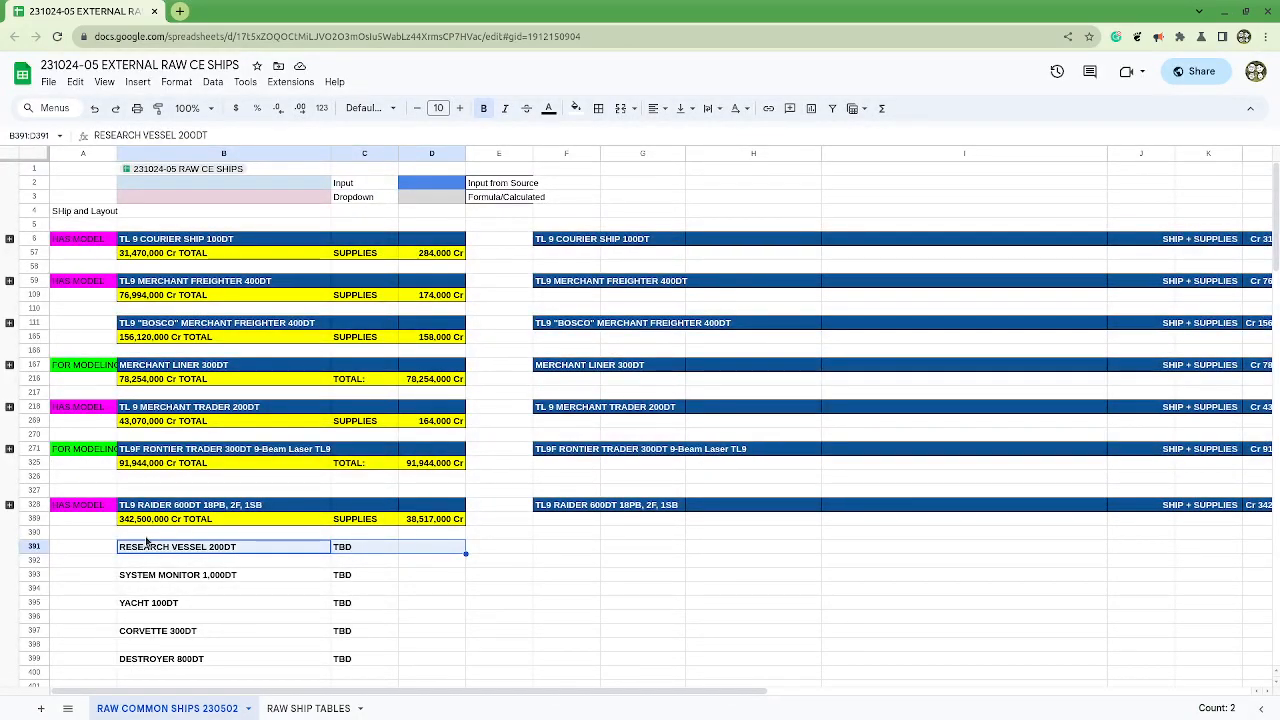
pyautogui.scroll(-4, 32, 578)
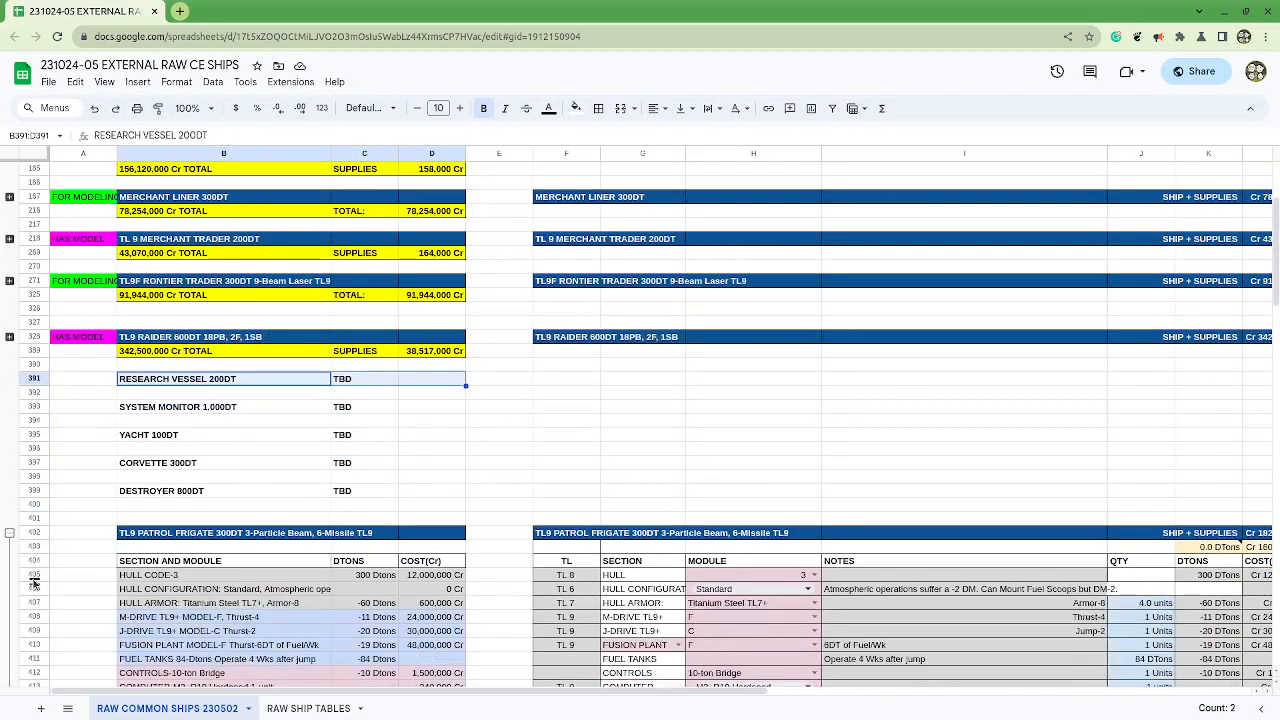
pyautogui.click(9, 533)
pyautogui.scroll(4, 430, 640)
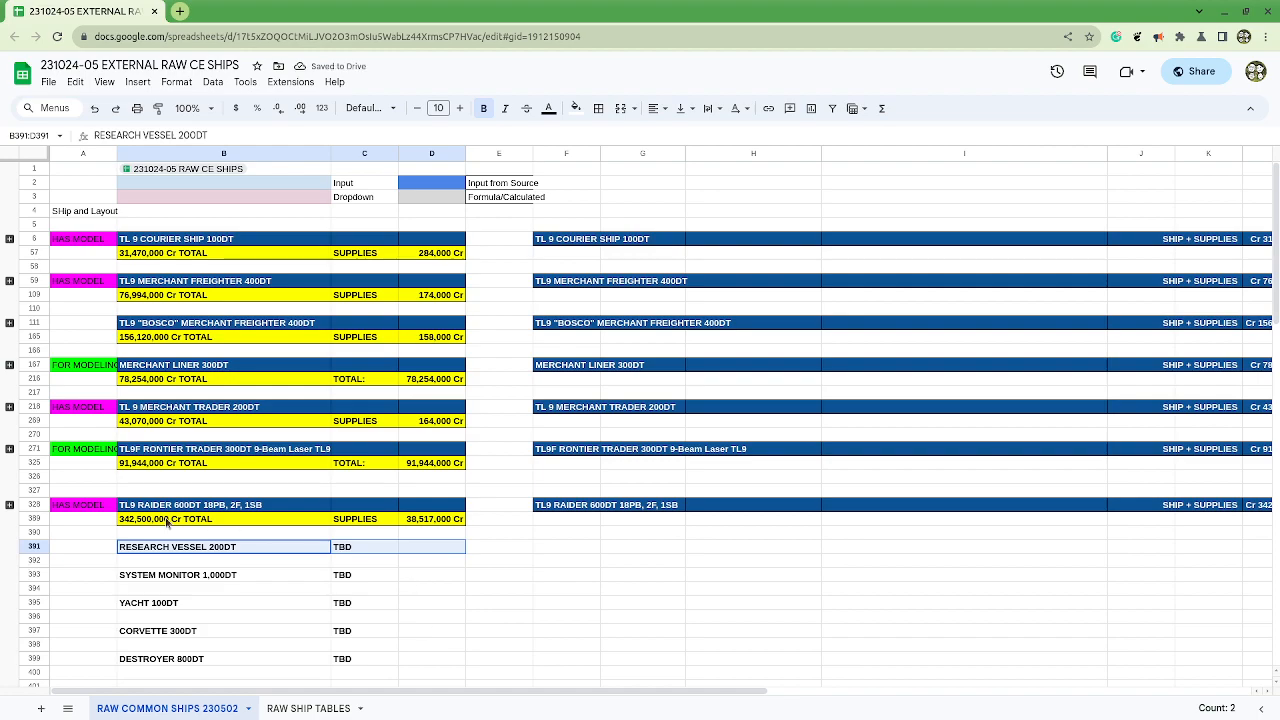
# Step: Delete the surplus empty row 326 below the Frontier Trader's total
pyautogui.click(34, 481)
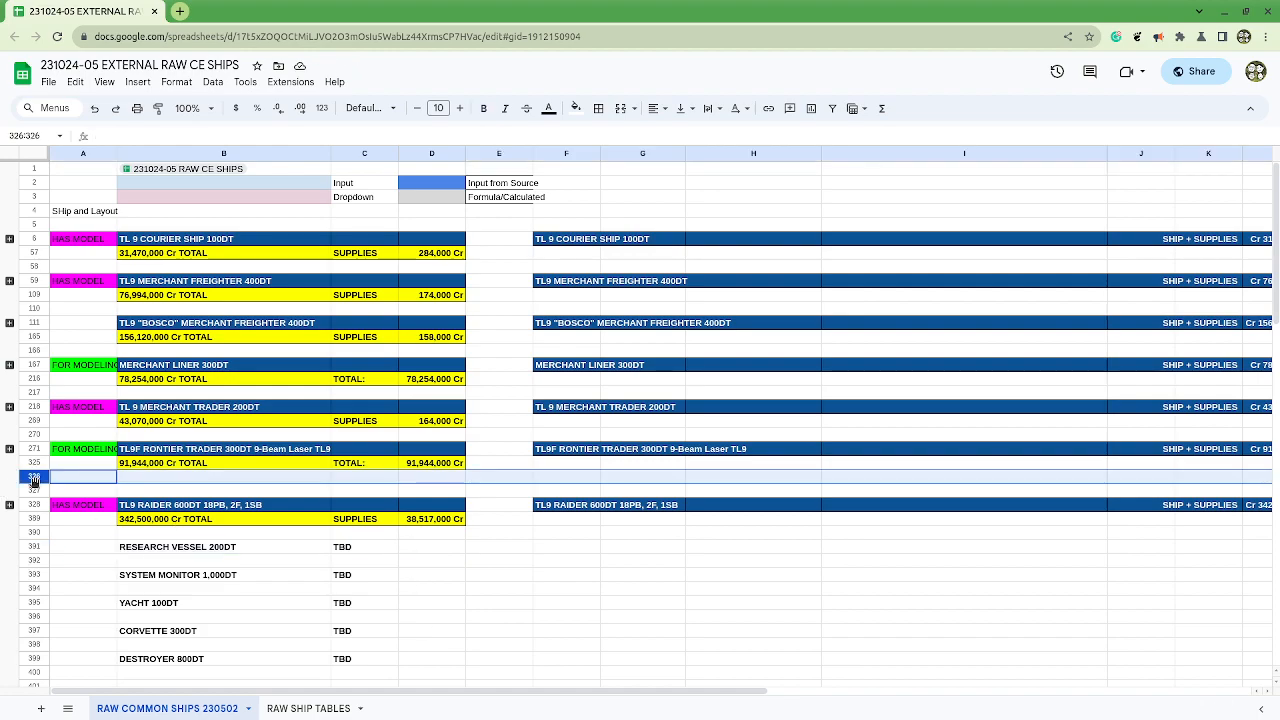
pyautogui.rightClick(34, 481)
pyautogui.click(135, 285)
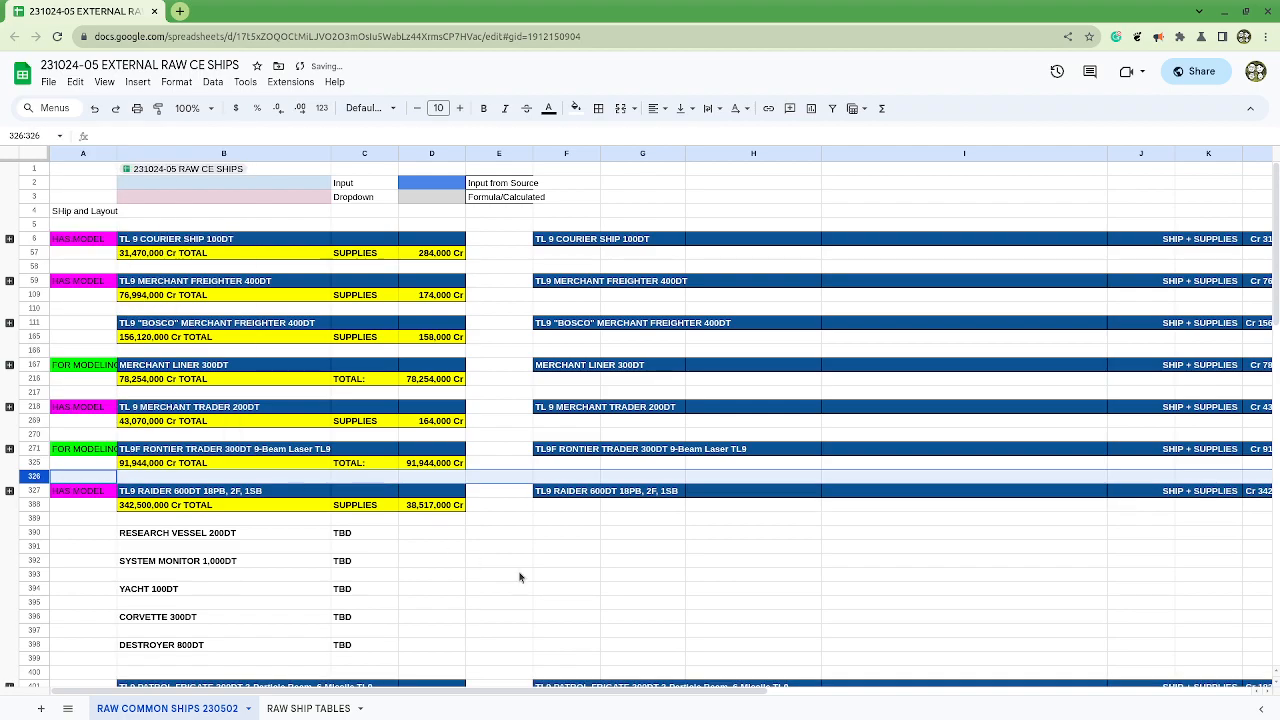